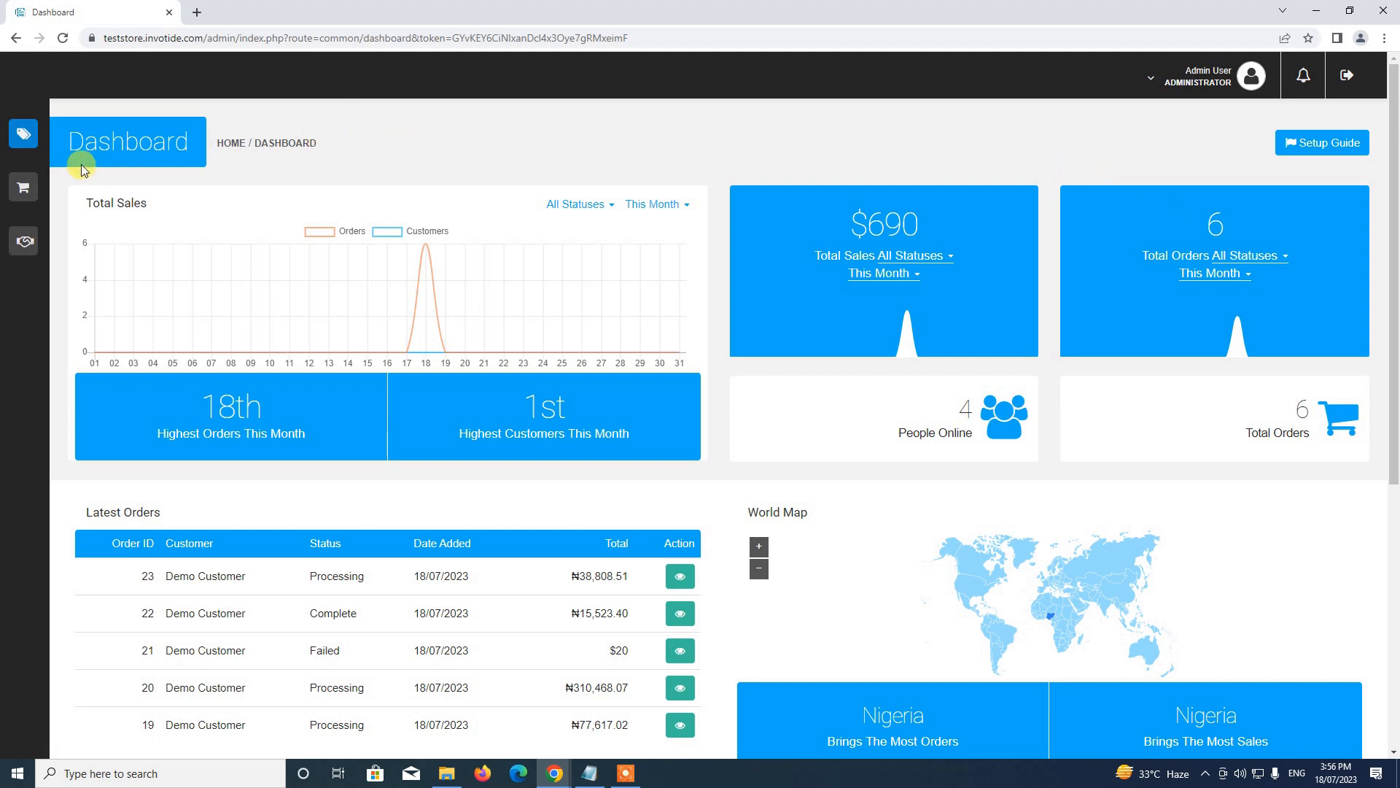
Open the addon modules page from the store management settings
mouse_move(30, 140)
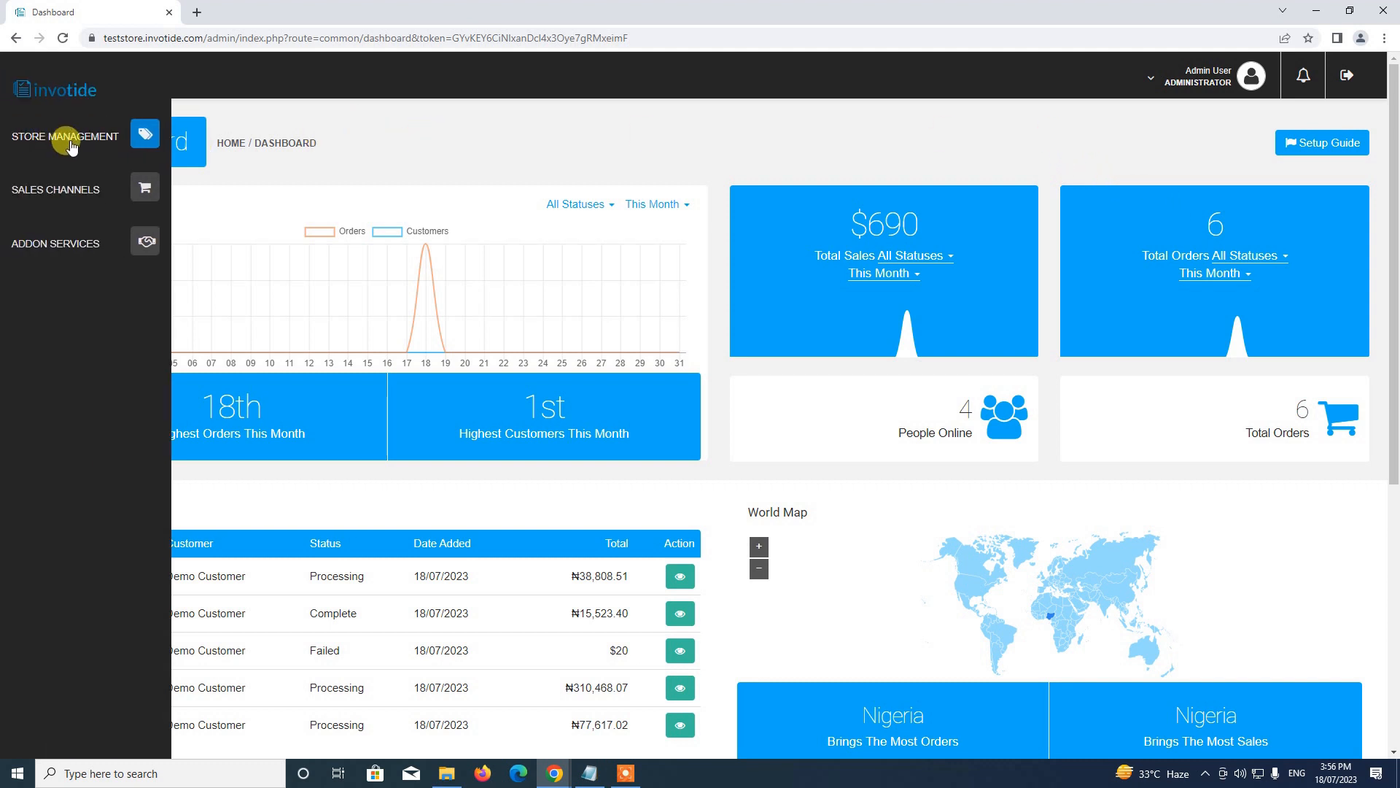
left_click(132, 141)
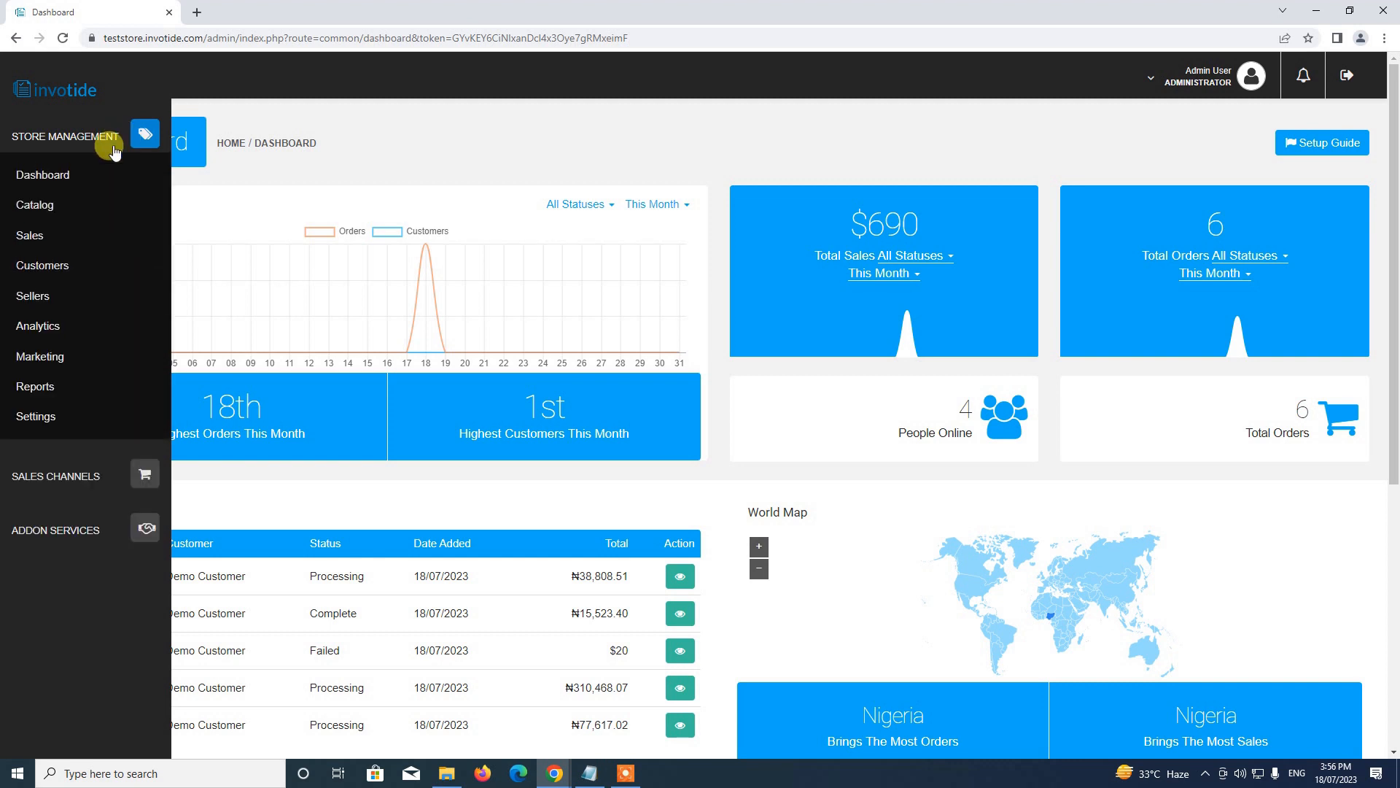
left_click(33, 412)
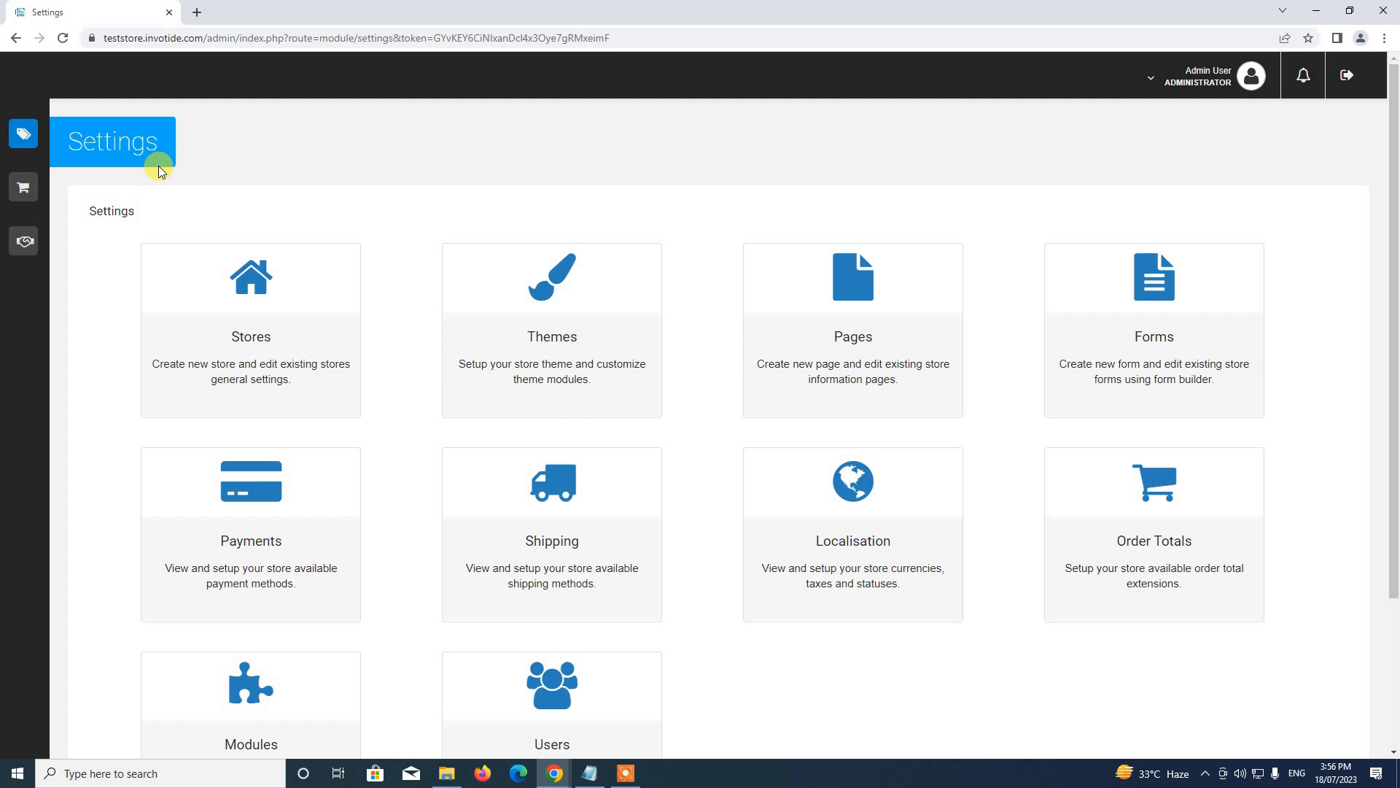
scroll(244, 146, "down", 3)
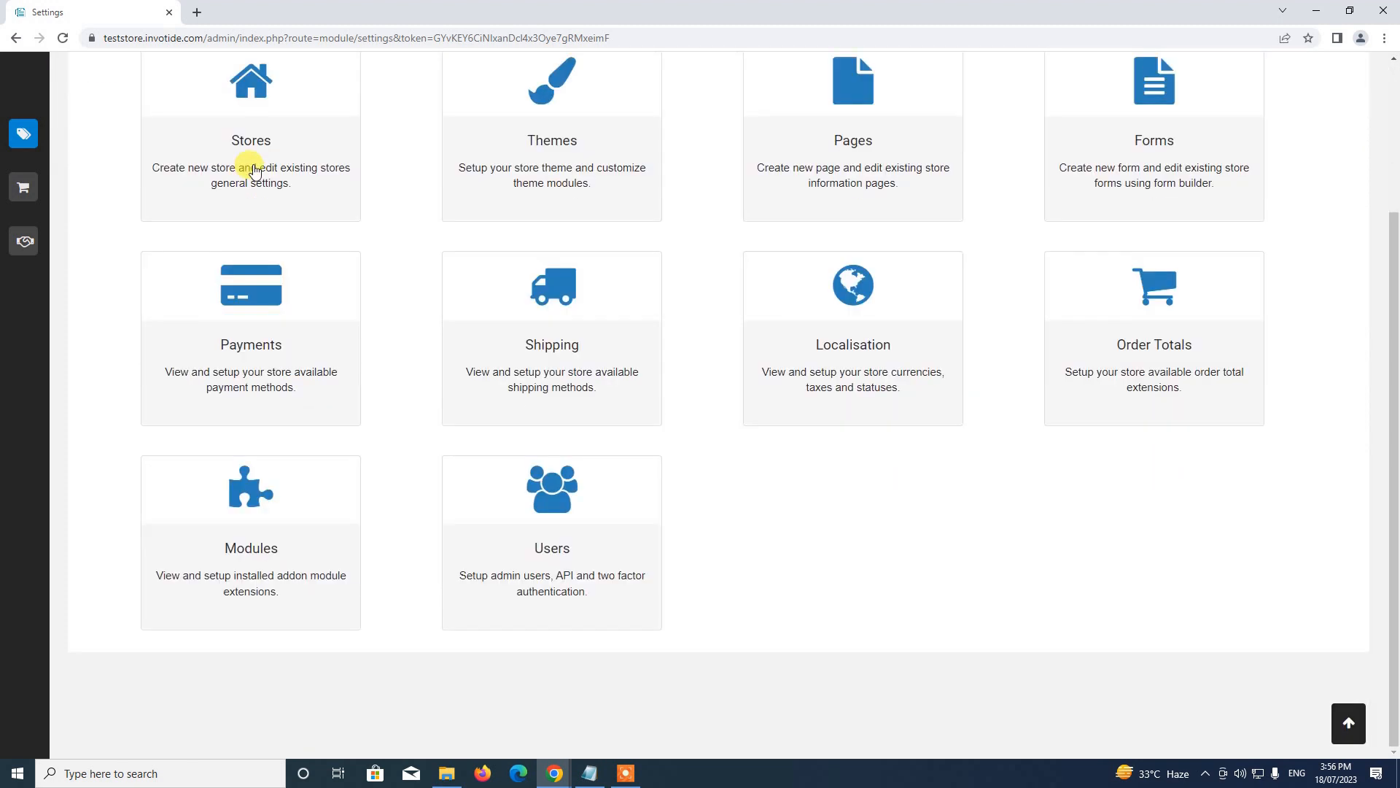
left_click(254, 499)
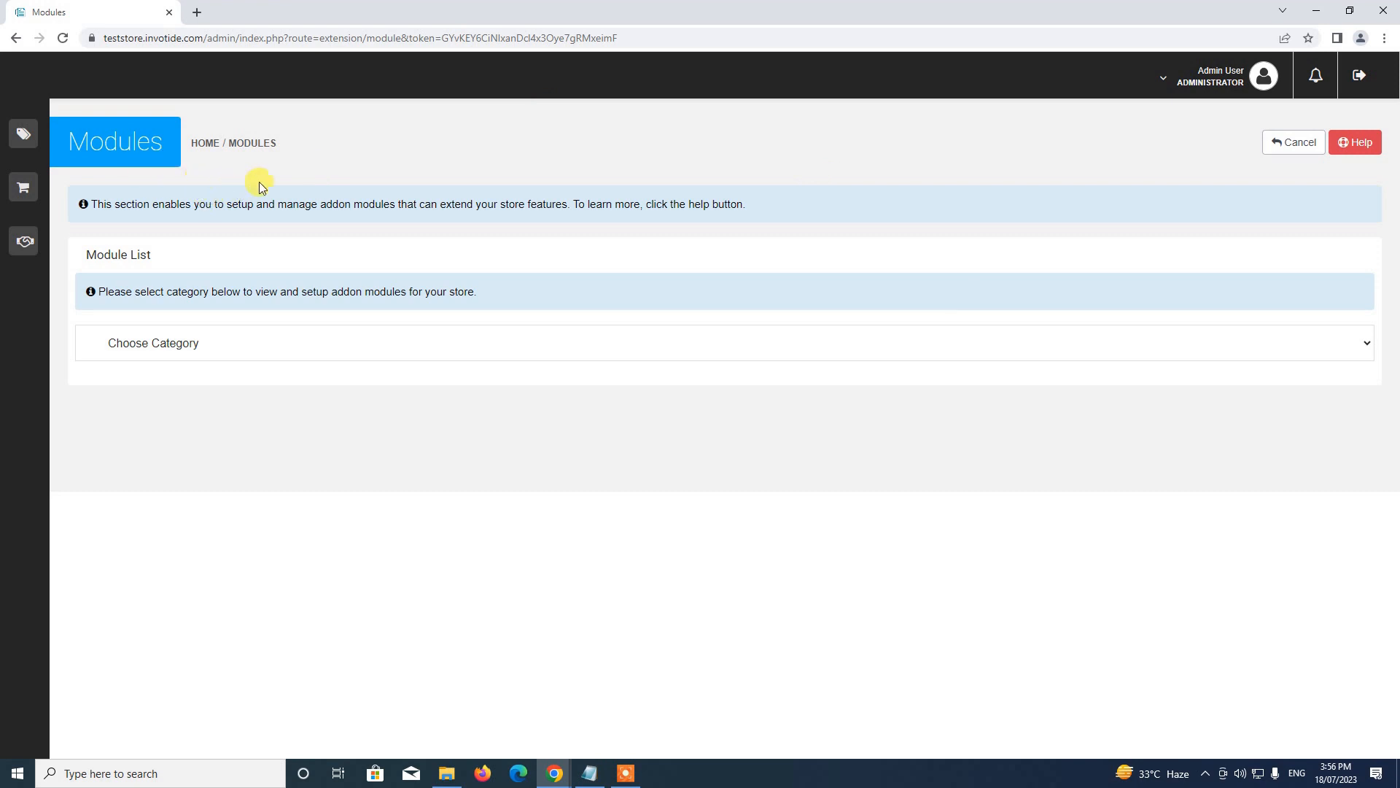
Install the Wallet System module from the Orders And Shipping module category
left_click(353, 353)
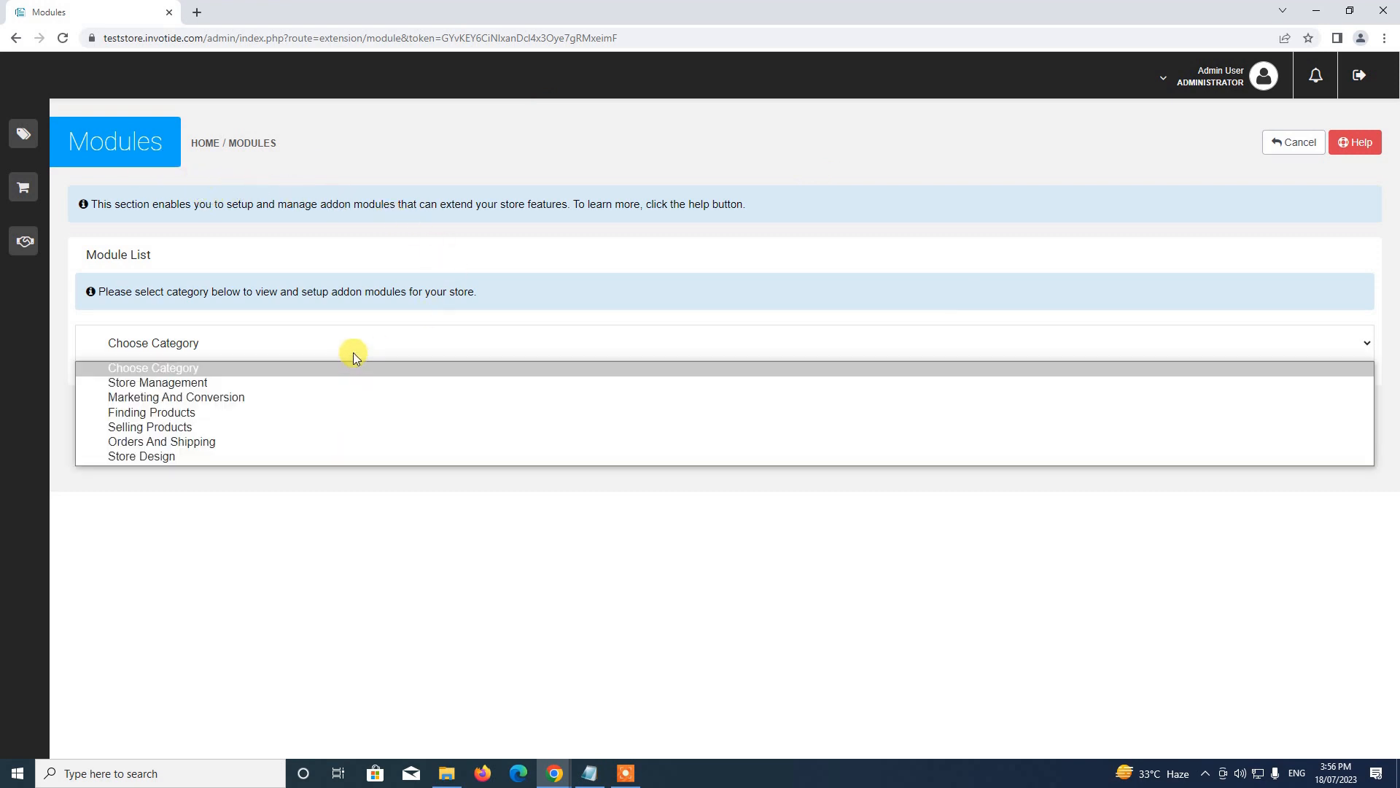
left_click(225, 443)
scroll(232, 436, "down", 1)
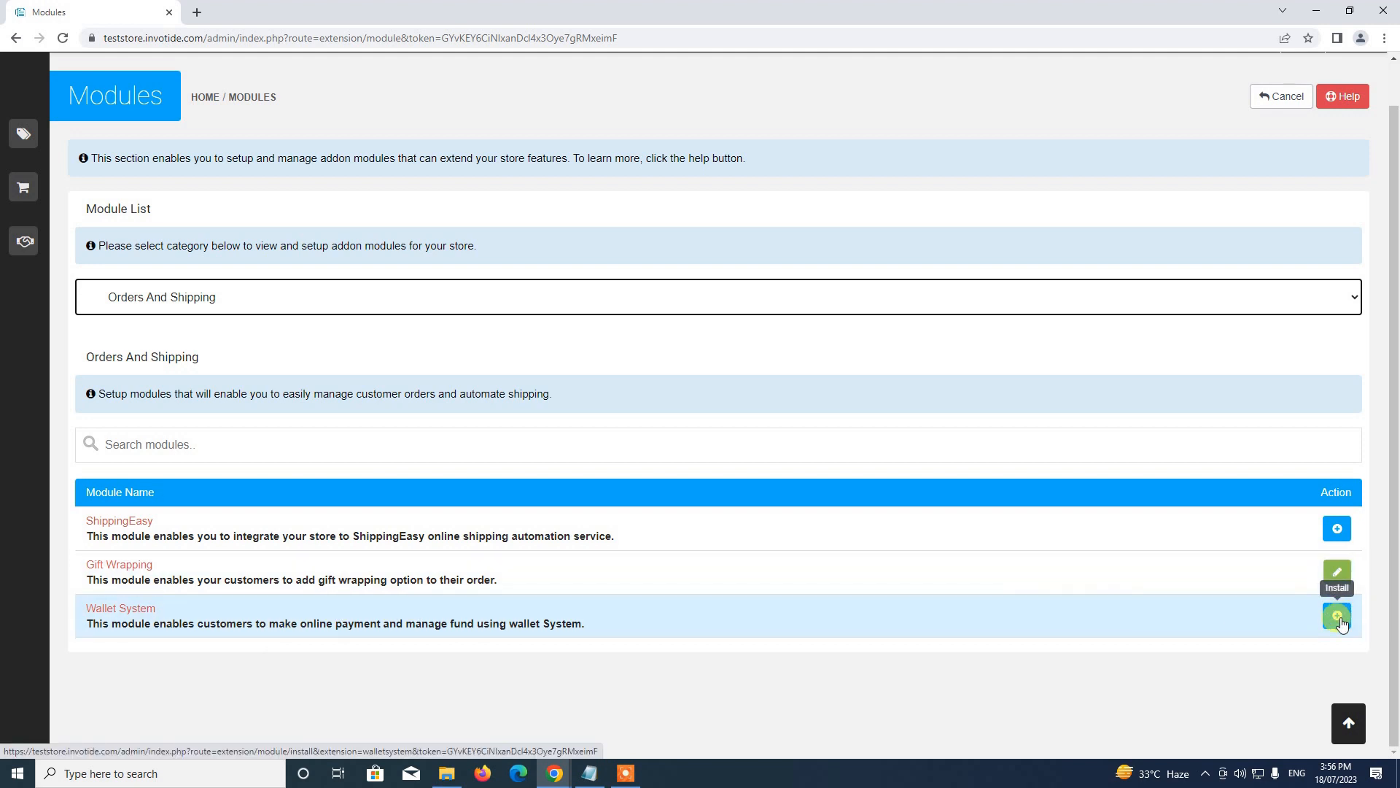
left_click(1339, 617)
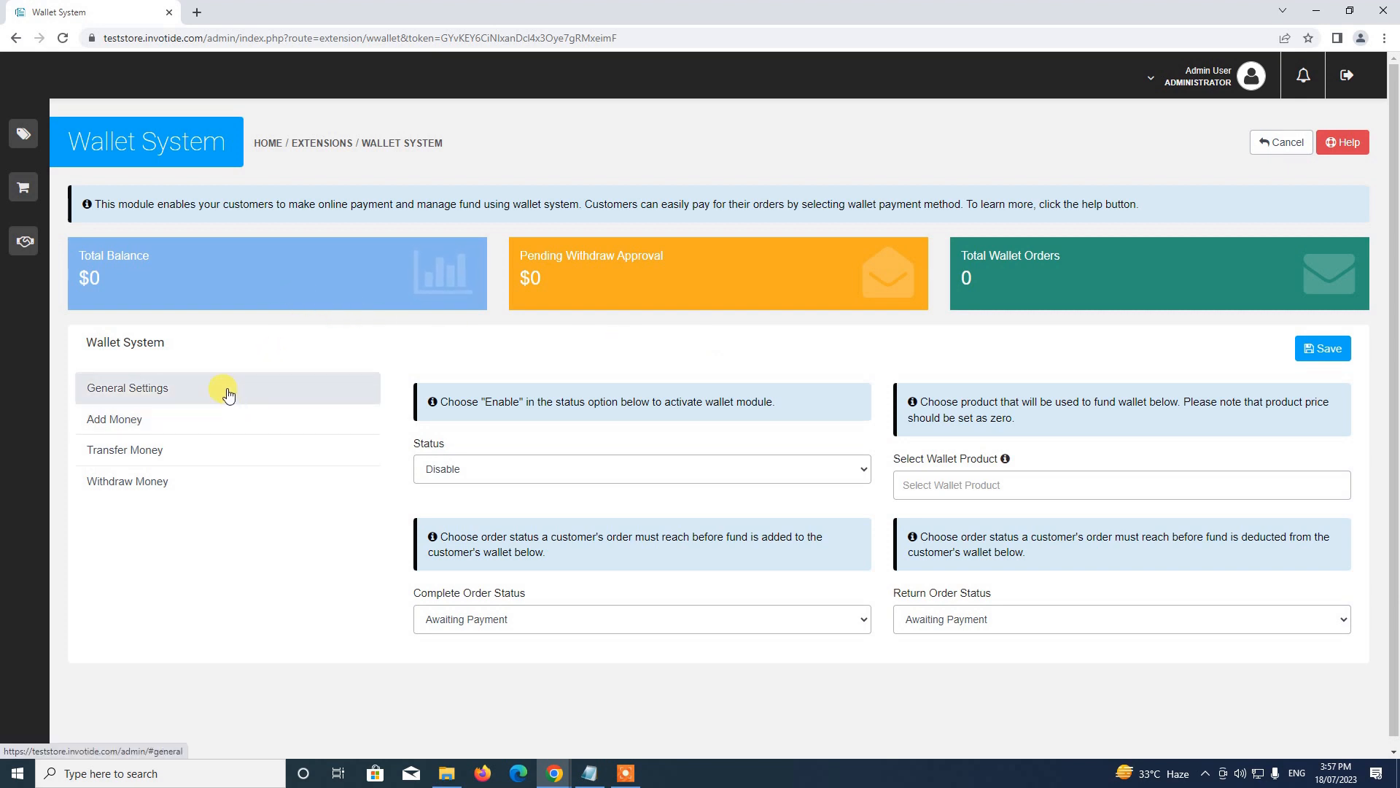
Set the Wallet System's status to Enable in its general settings and save the module
left_click(142, 387)
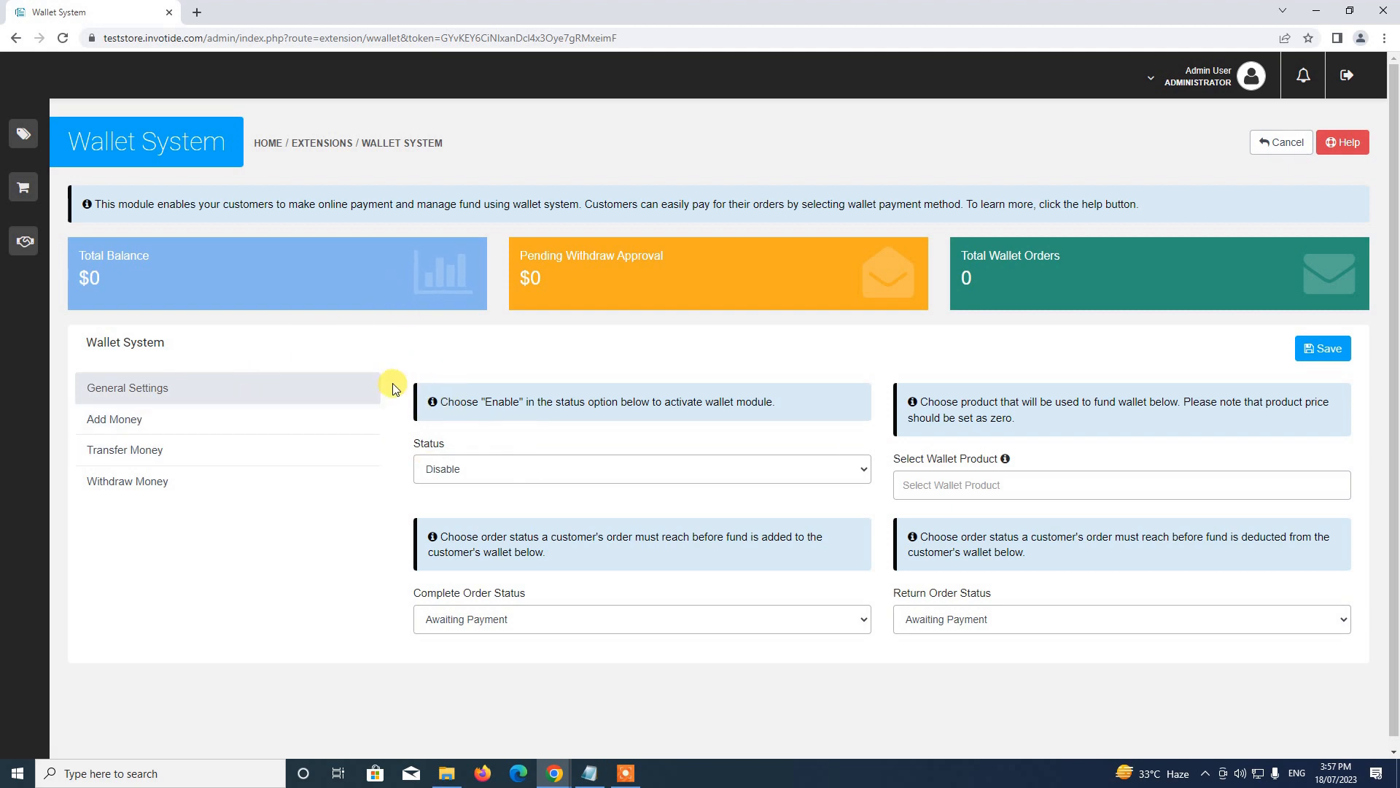
left_click(452, 471)
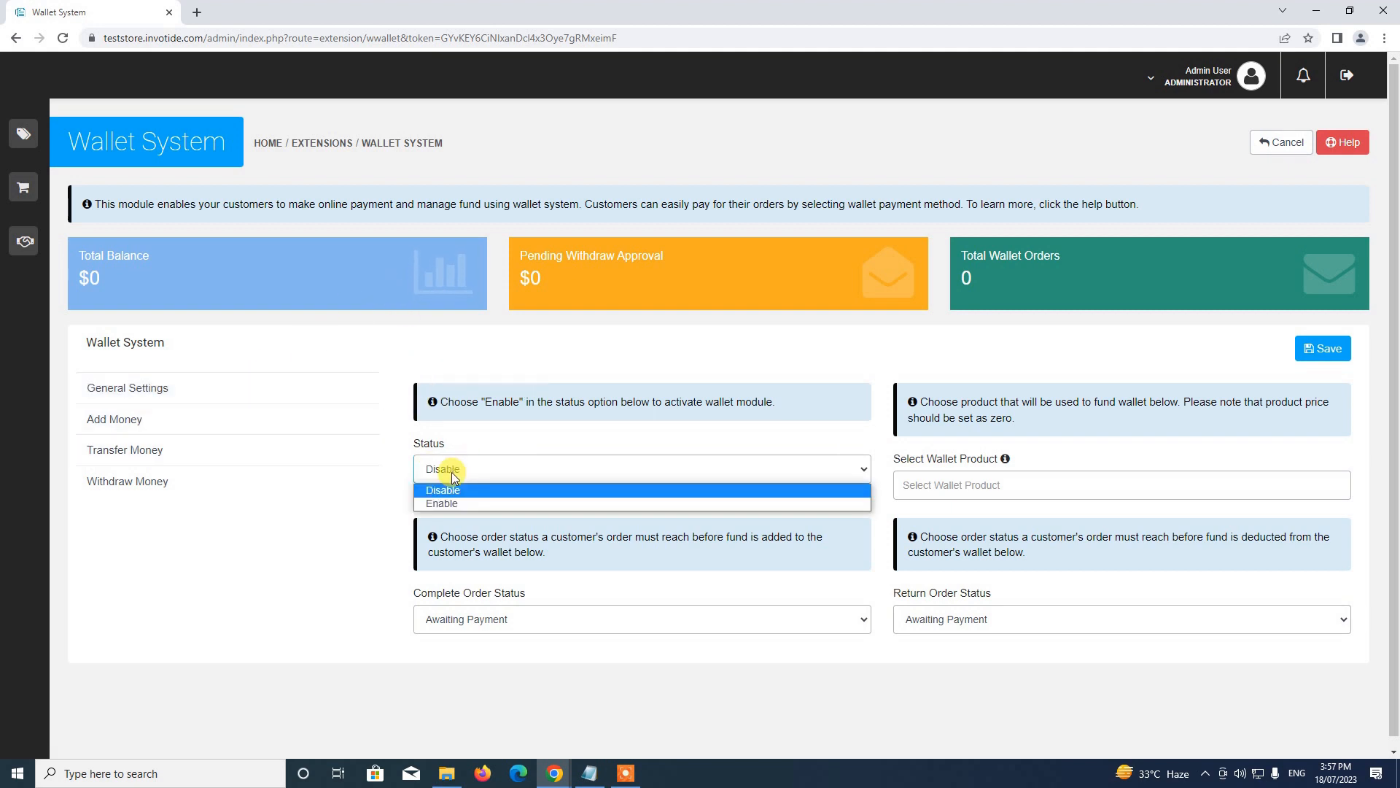
left_click(446, 505)
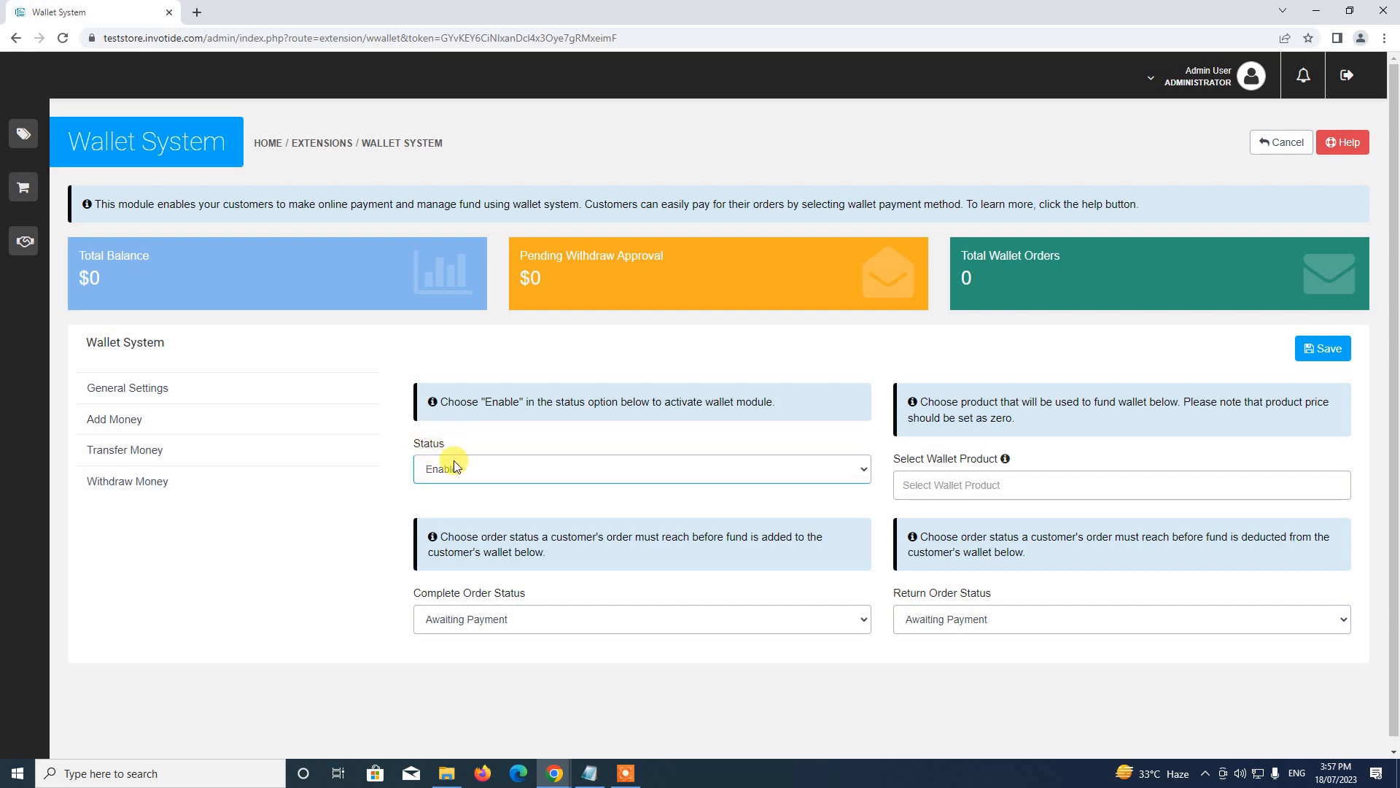
scroll(974, 383, "down", 1)
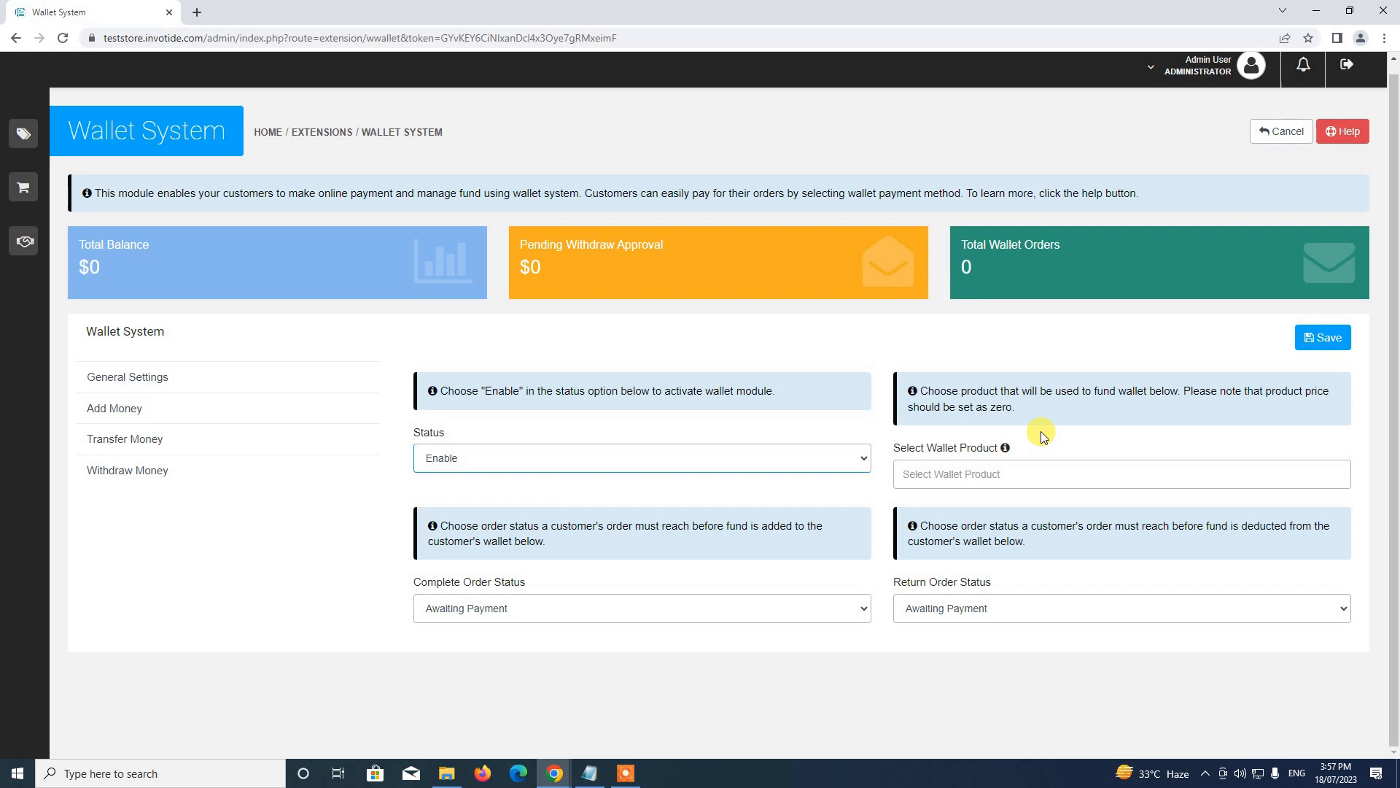
left_click(1332, 349)
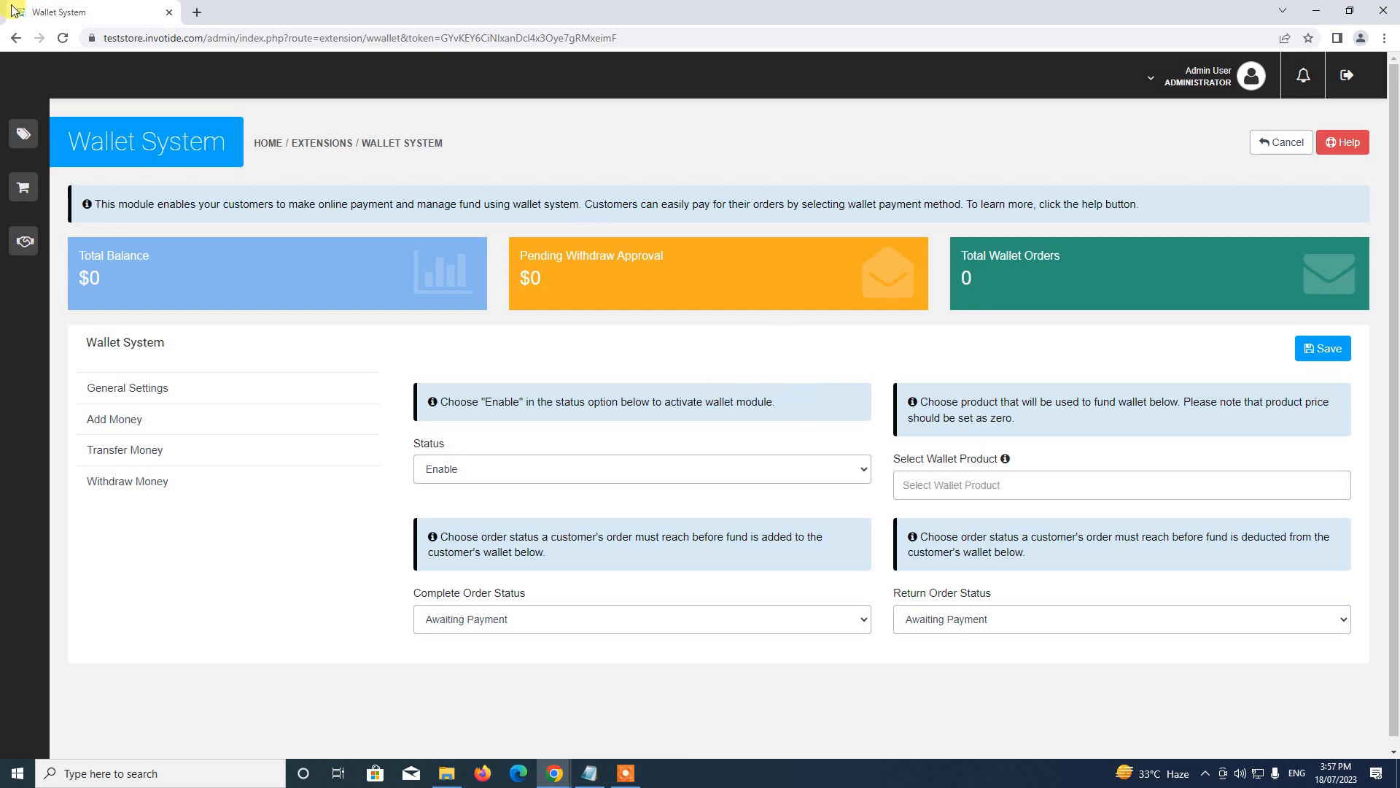
Start a new product in the store catalog and choose Digital Product as its product type
mouse_move(13, 94)
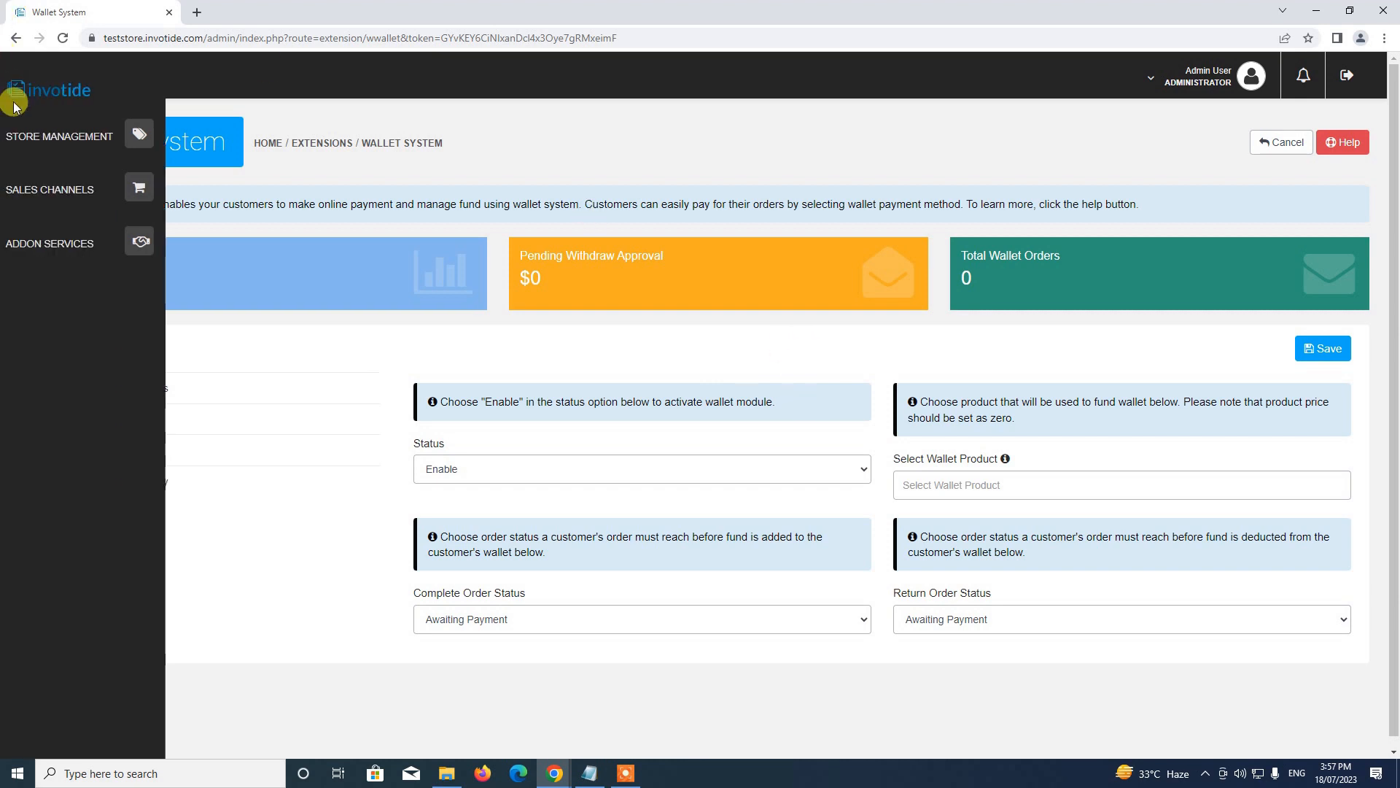
left_click(85, 140)
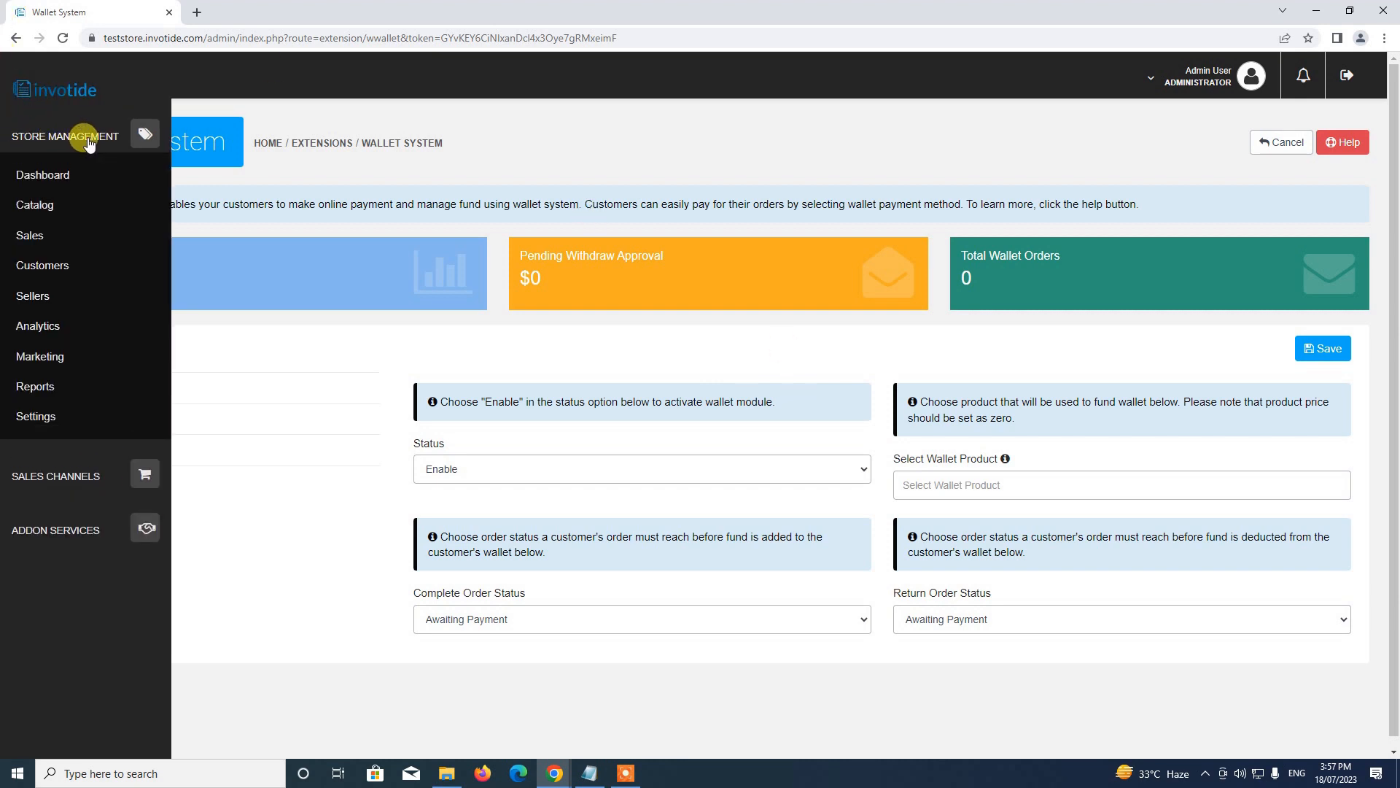
left_click(40, 205)
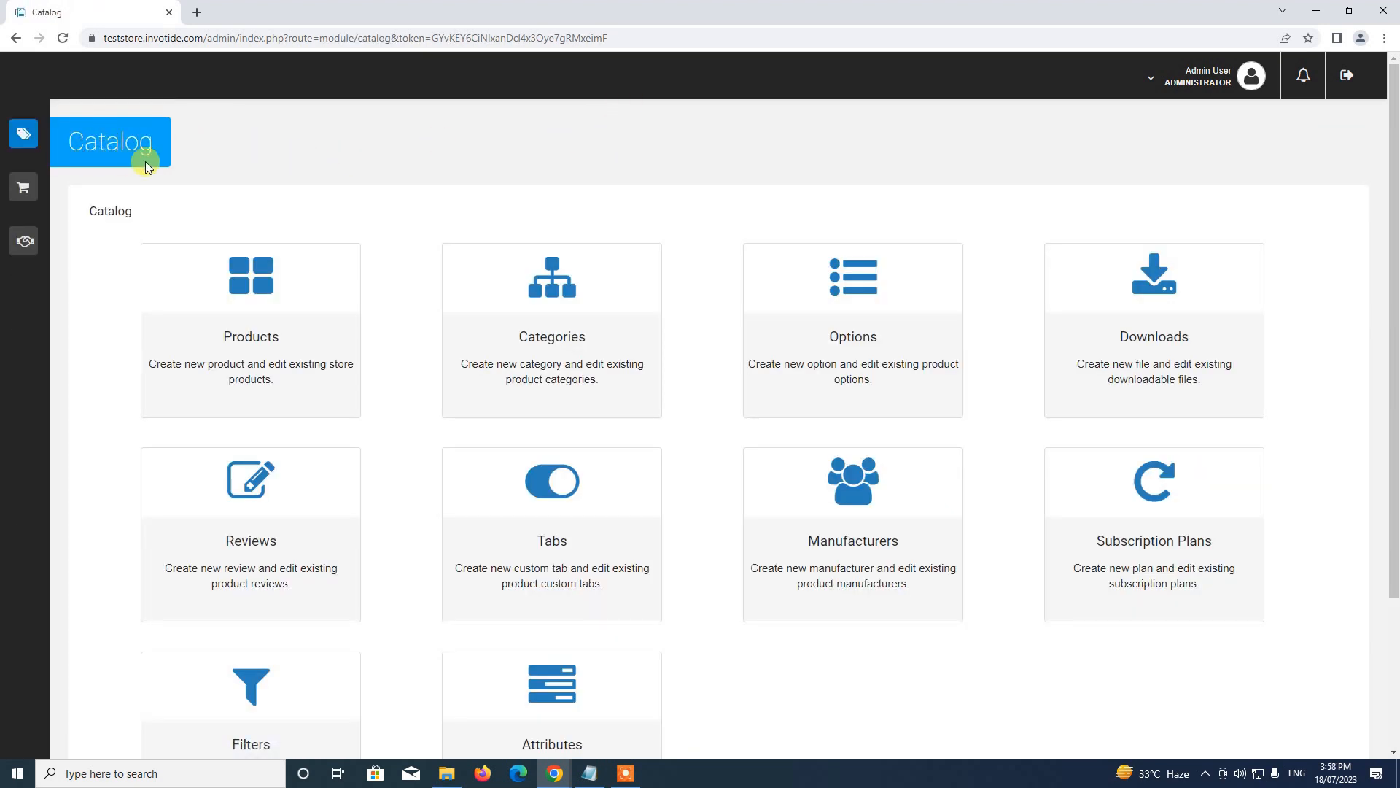
left_click(277, 292)
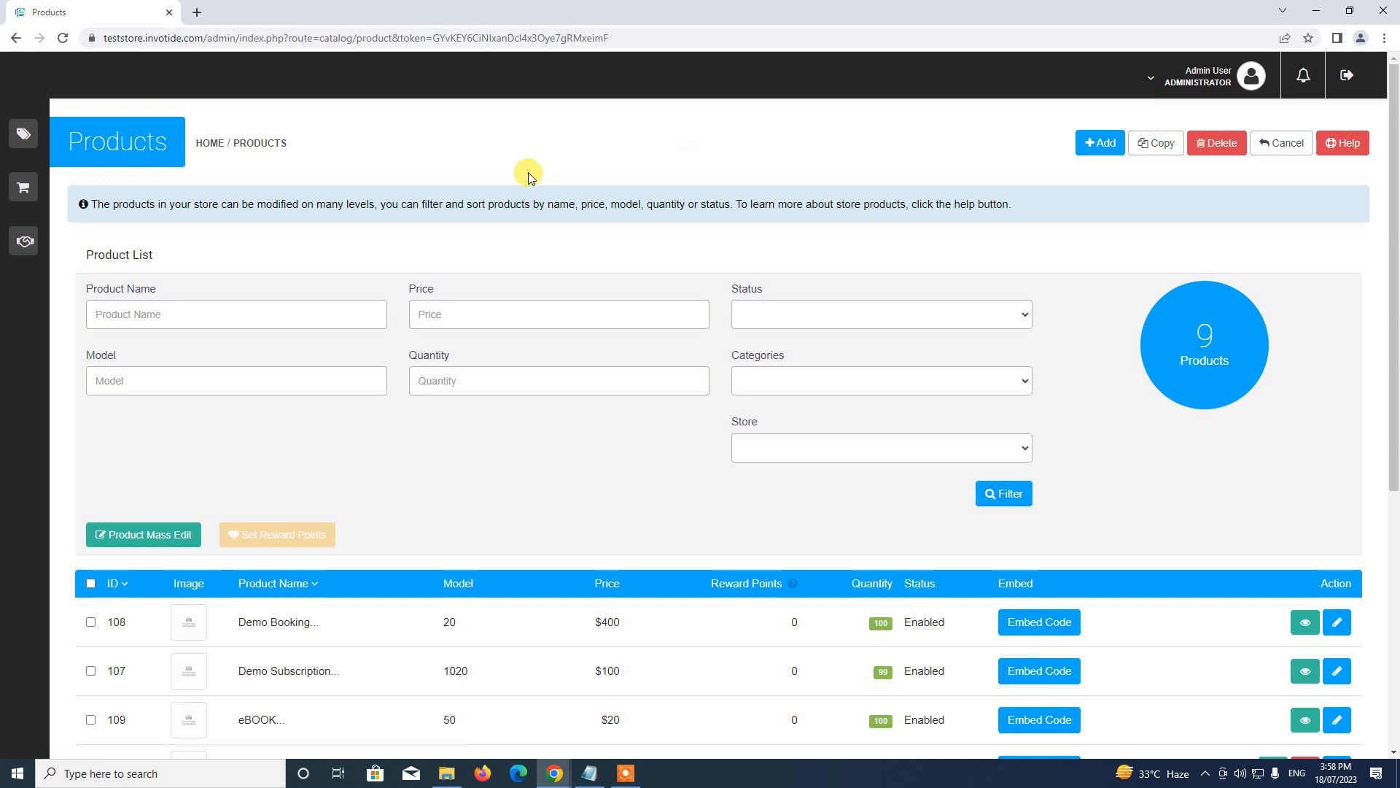
left_click(1097, 145)
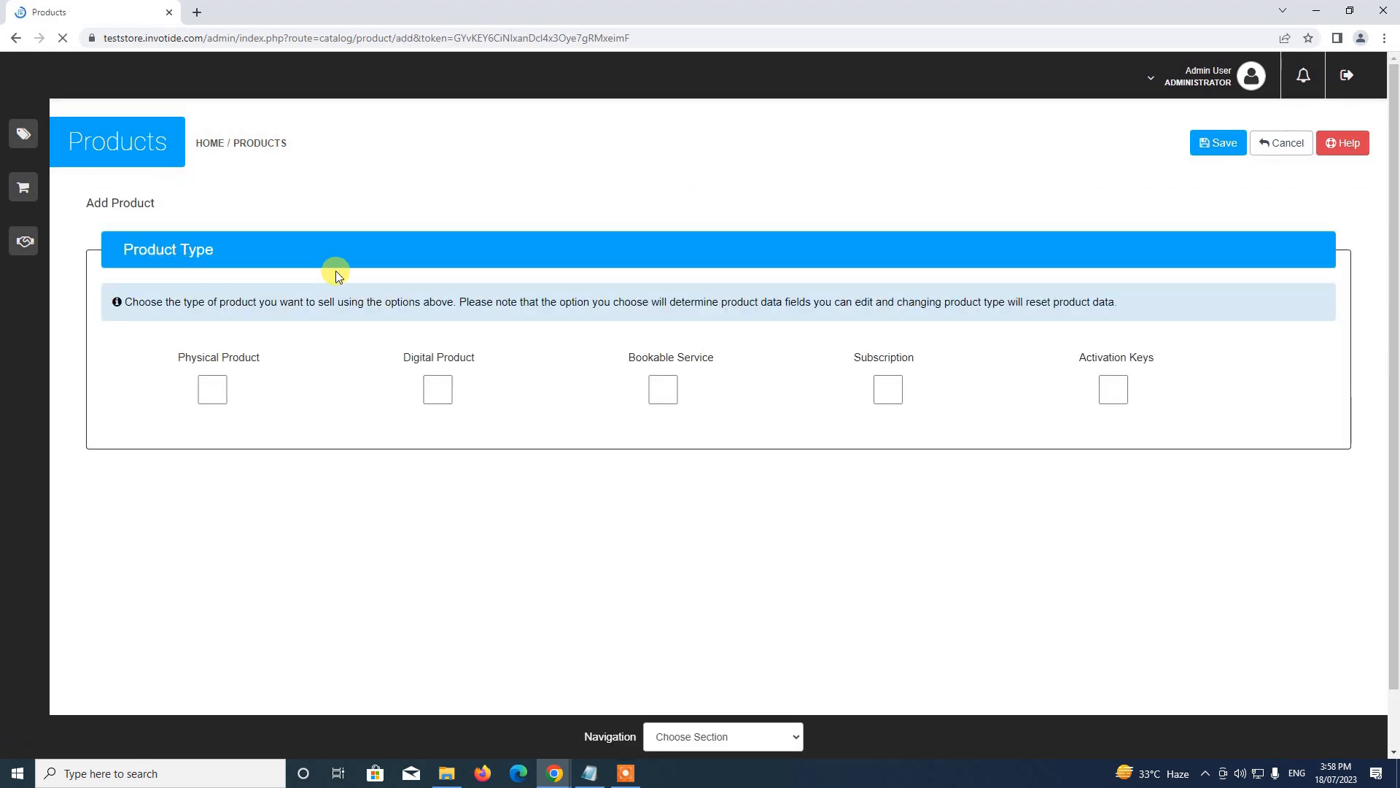
left_click(440, 389)
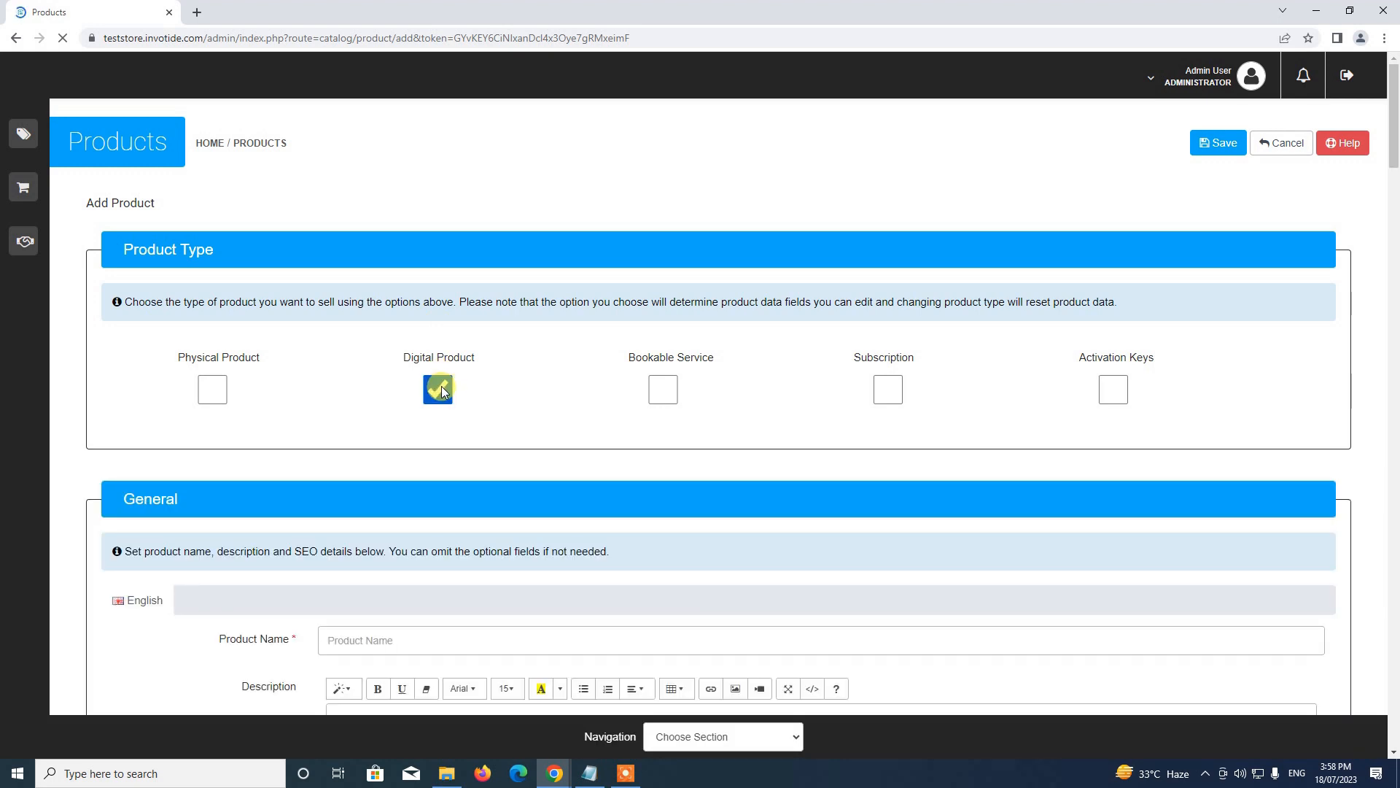
Enter Wallet as both the product name and the meta tag title of the new product
scroll(430, 399, "down", 3)
left_click(385, 421)
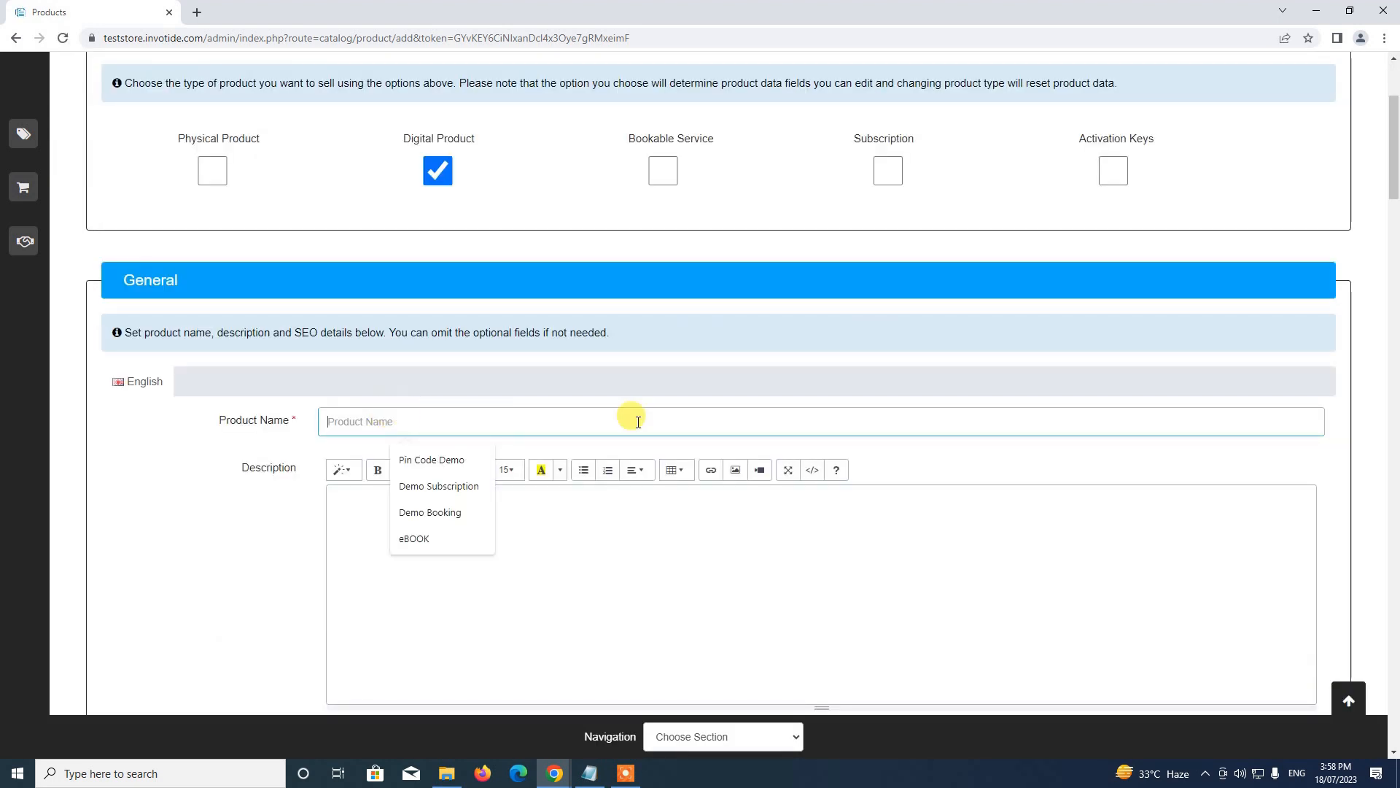
type("Wallet")
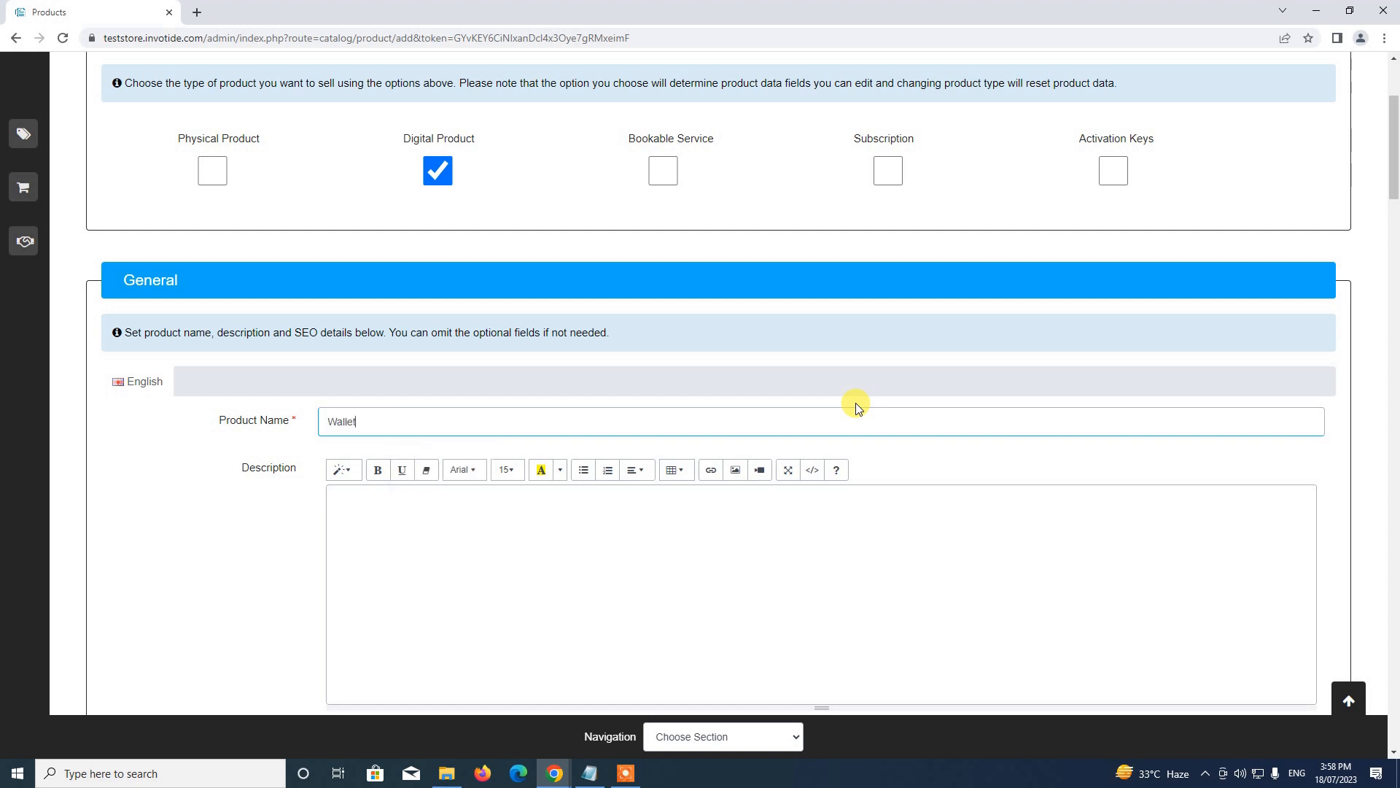
scroll(868, 398, "down", 2)
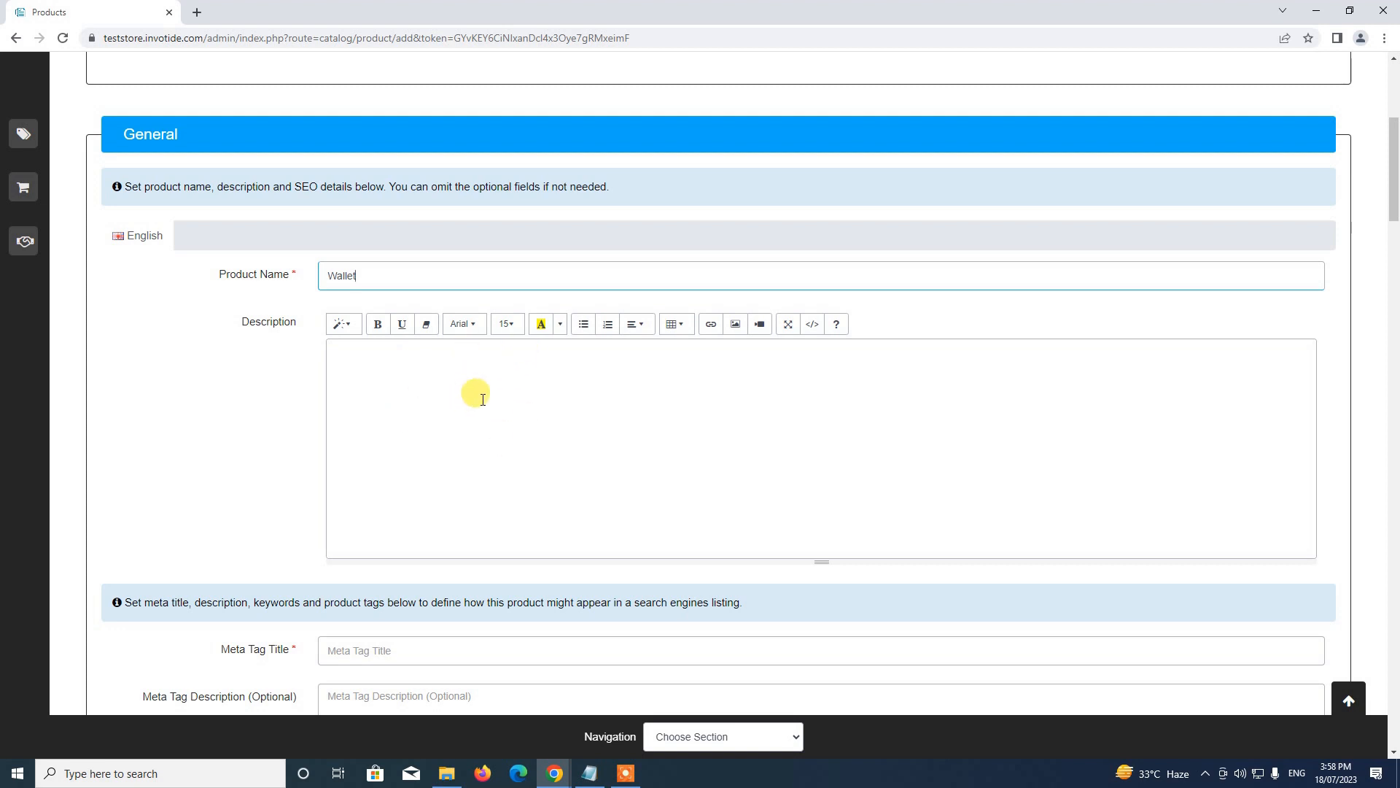
scroll(467, 408, "down", 2)
scroll(462, 418, "down", 1)
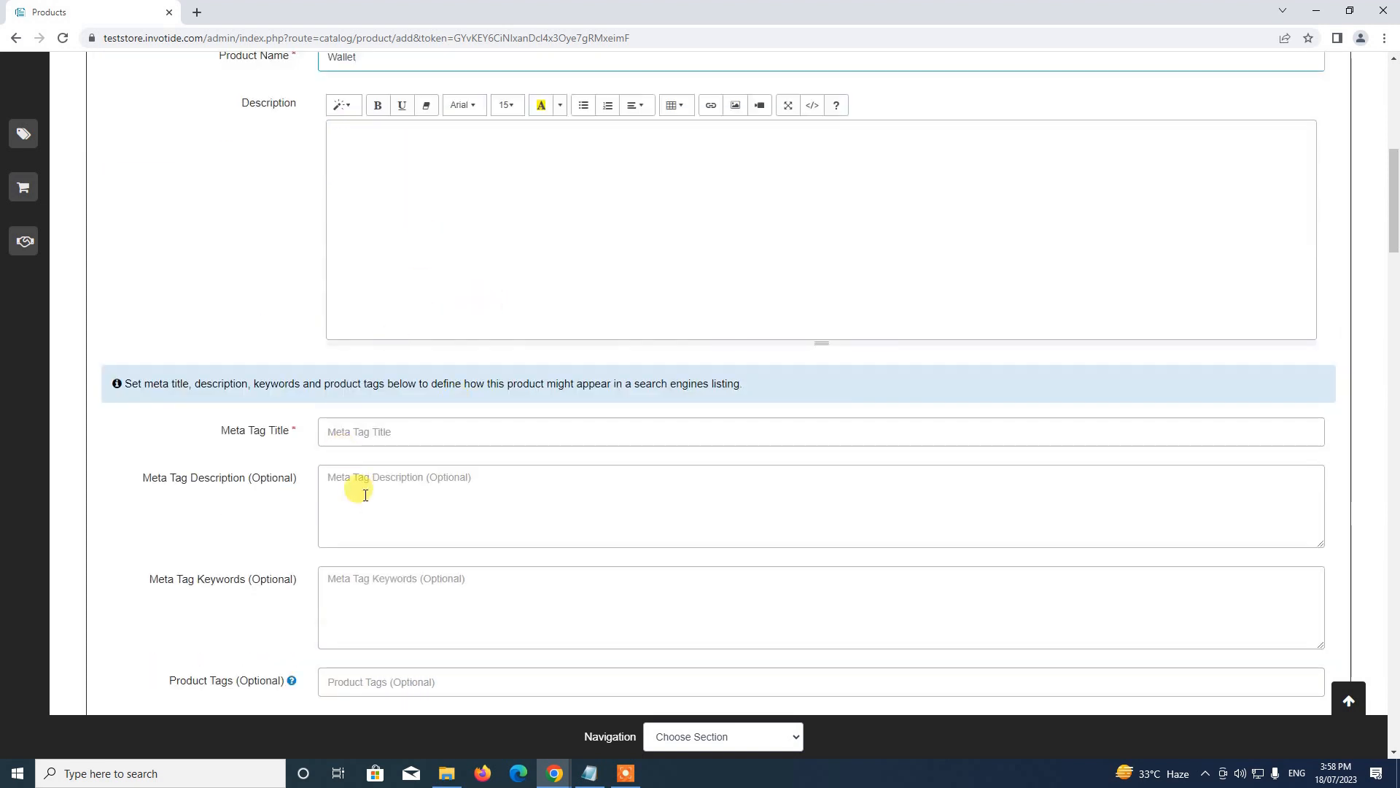
left_click(394, 433)
type("Wallet")
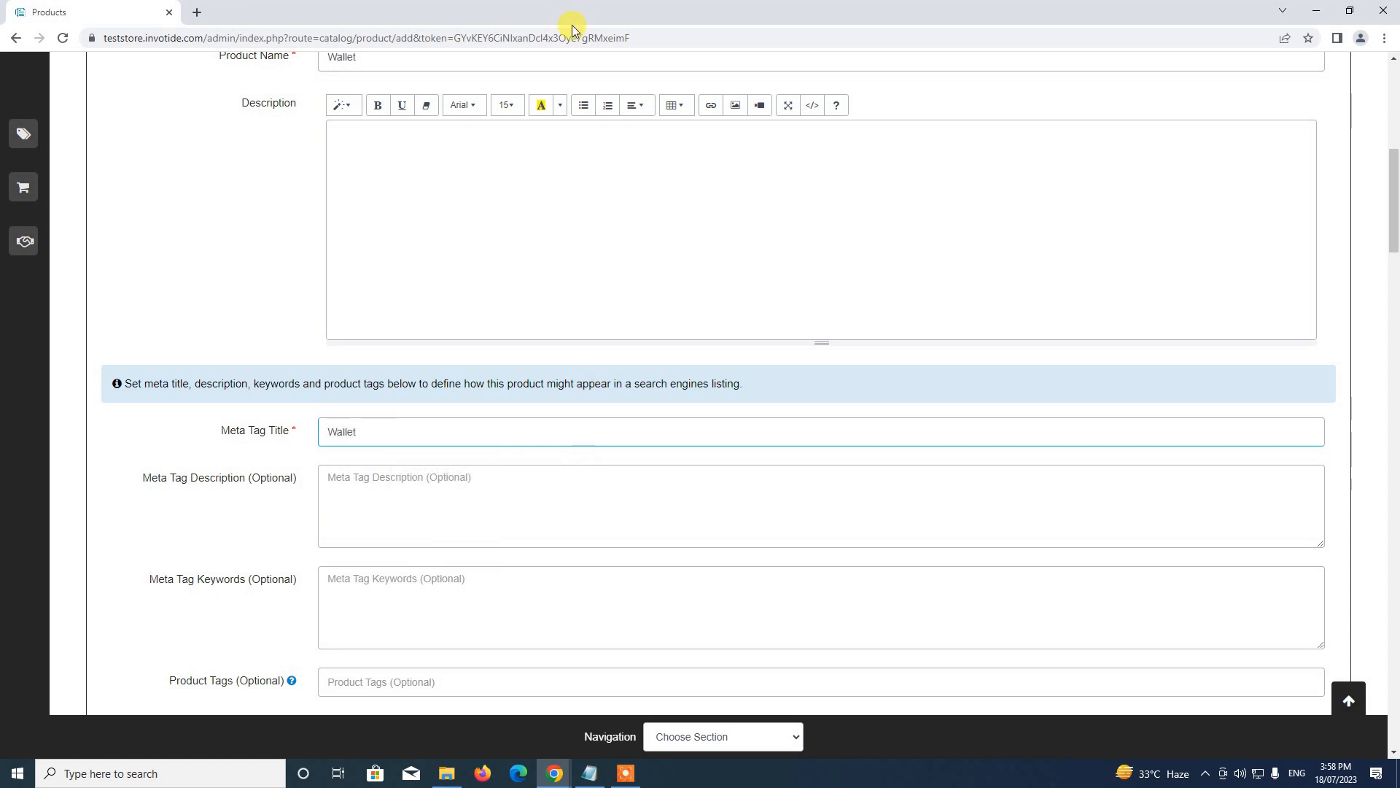
Set the product's model number to W01 in the Data section
scroll(532, 115, "down", 2)
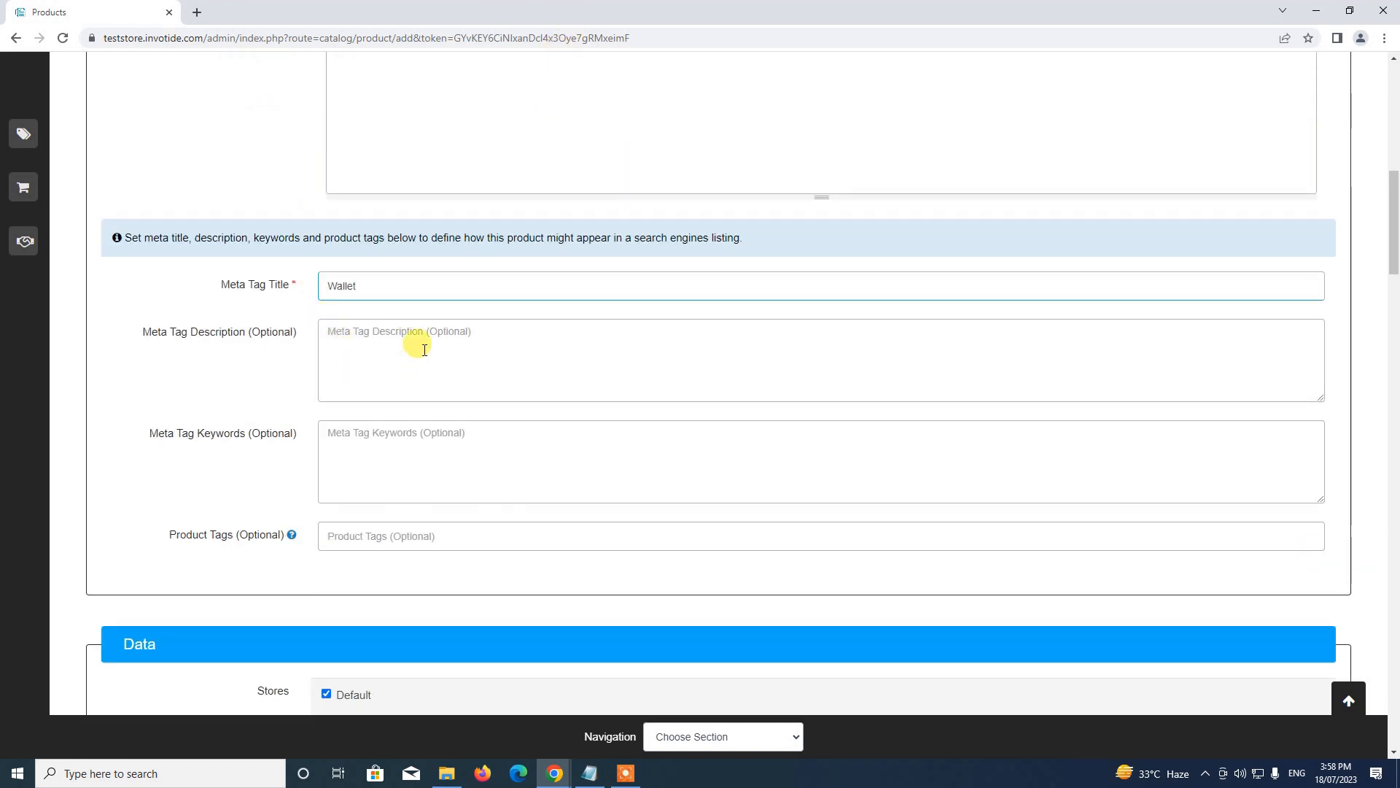
scroll(431, 416, "down", 2)
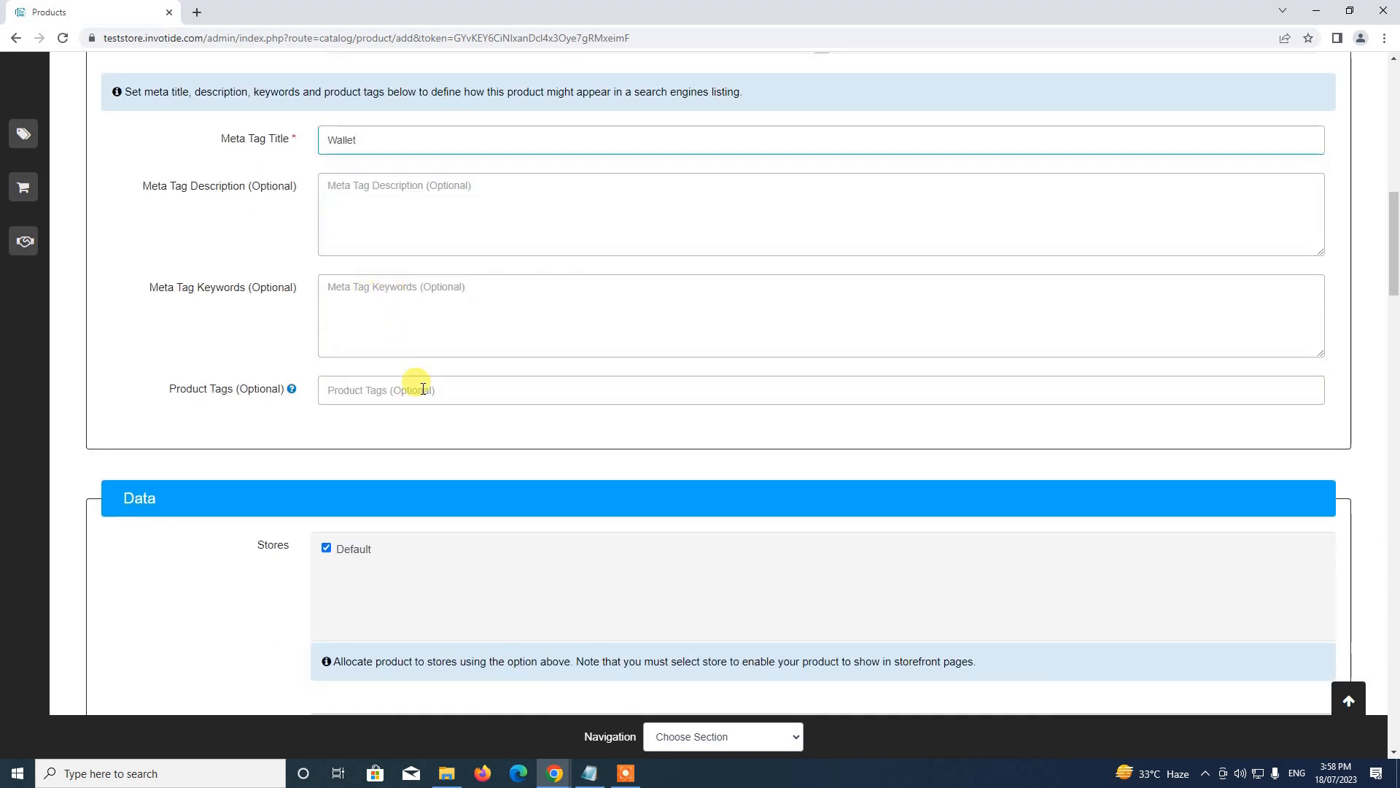
scroll(471, 384, "down", 2)
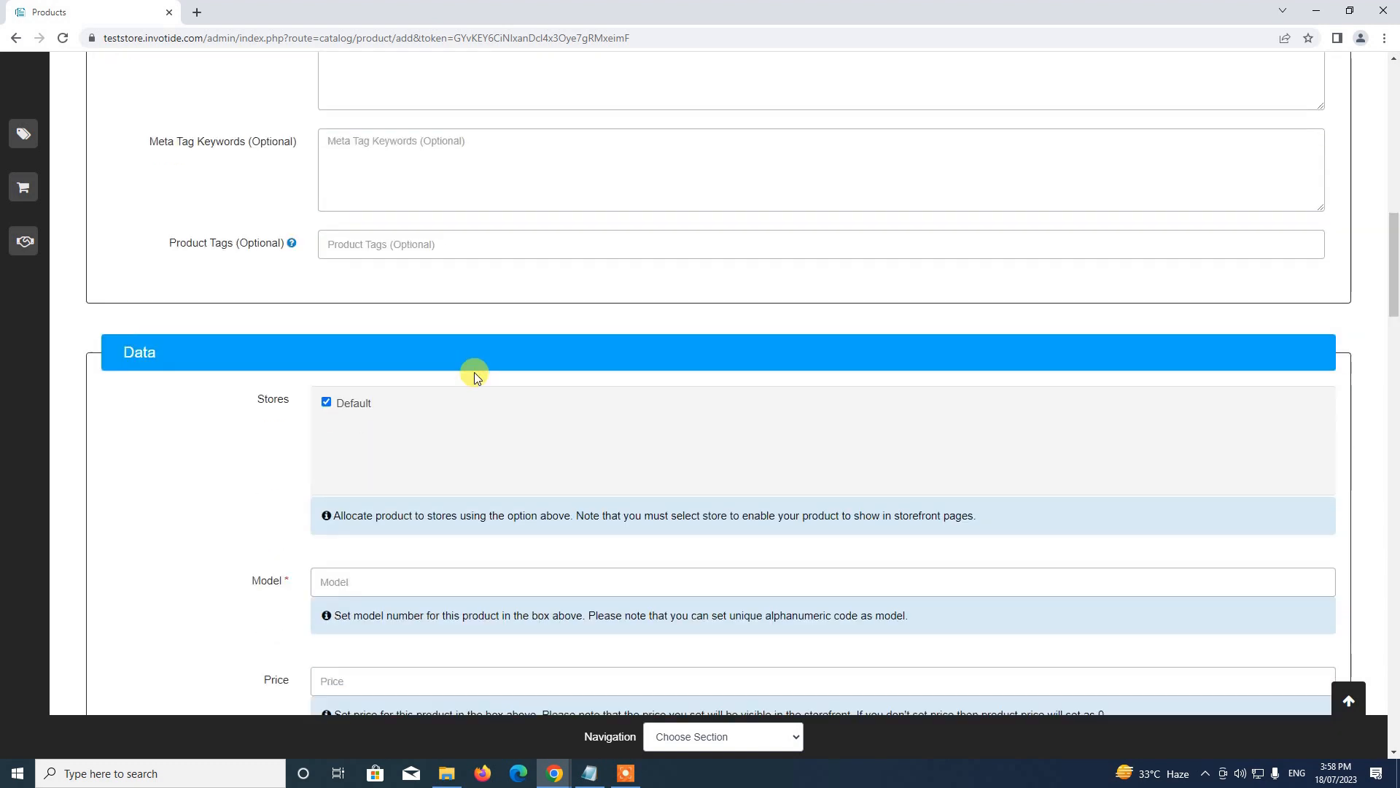
scroll(475, 369, "down", 3)
left_click(378, 364)
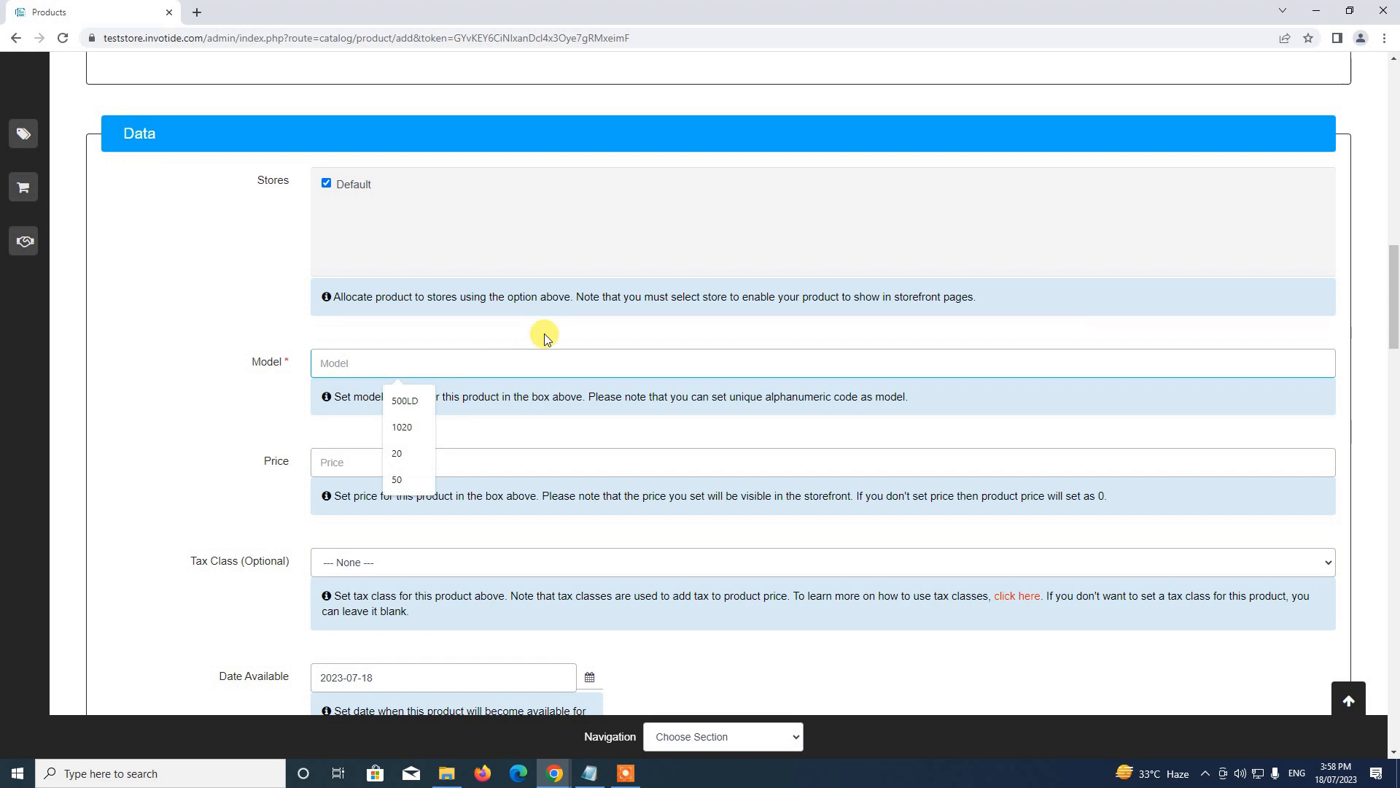
type("W0")
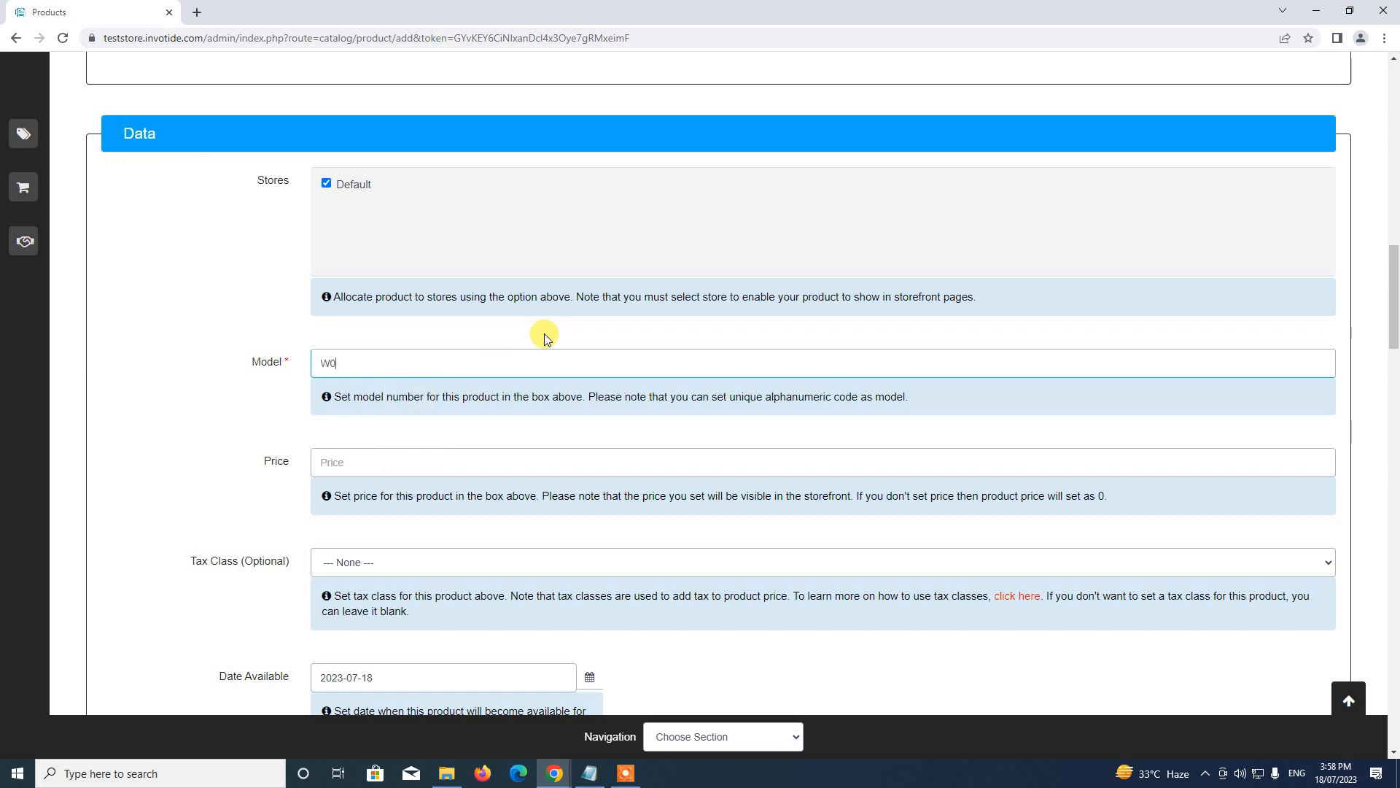
type("1")
Set the product's price to 0 and choose Enabled as its status
scroll(547, 337, "down", 2)
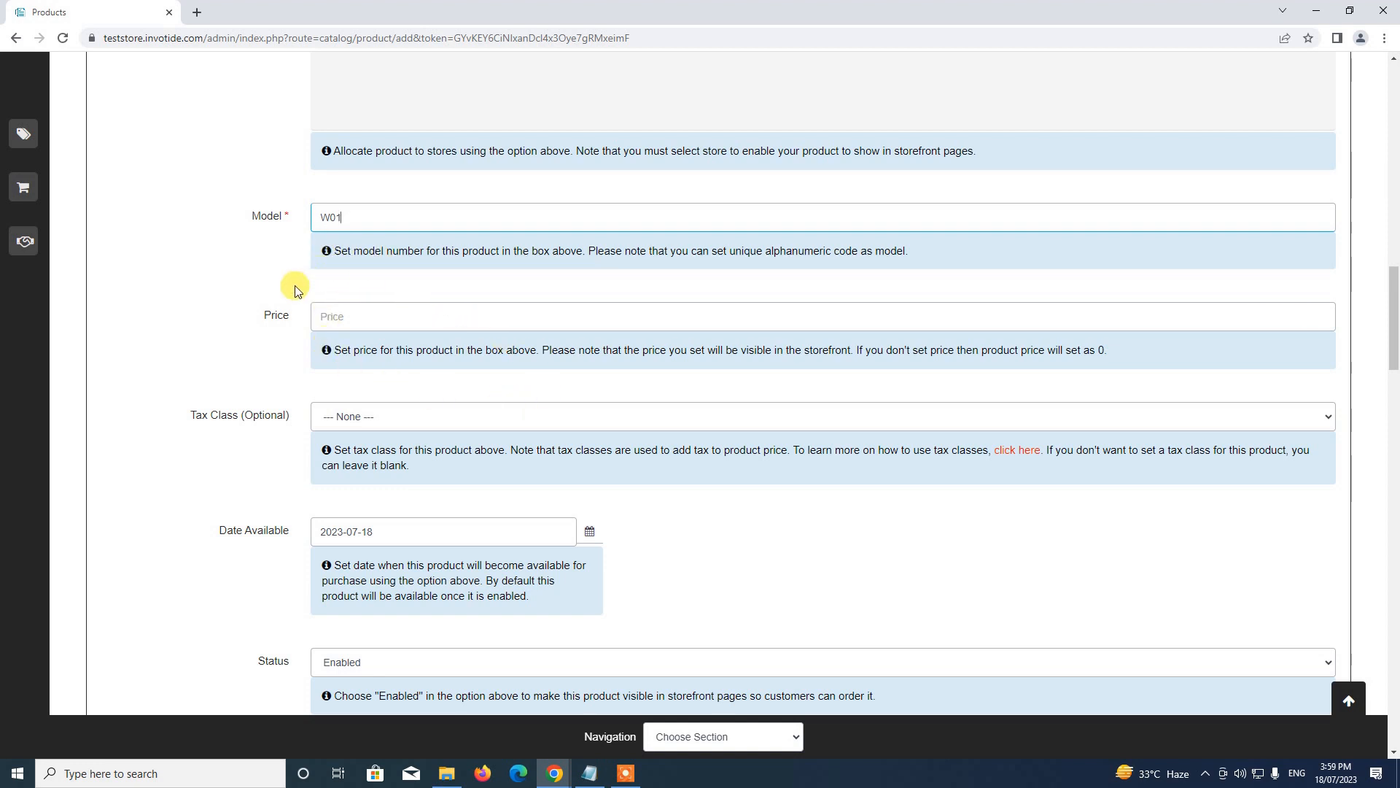
left_click(332, 317)
type("0")
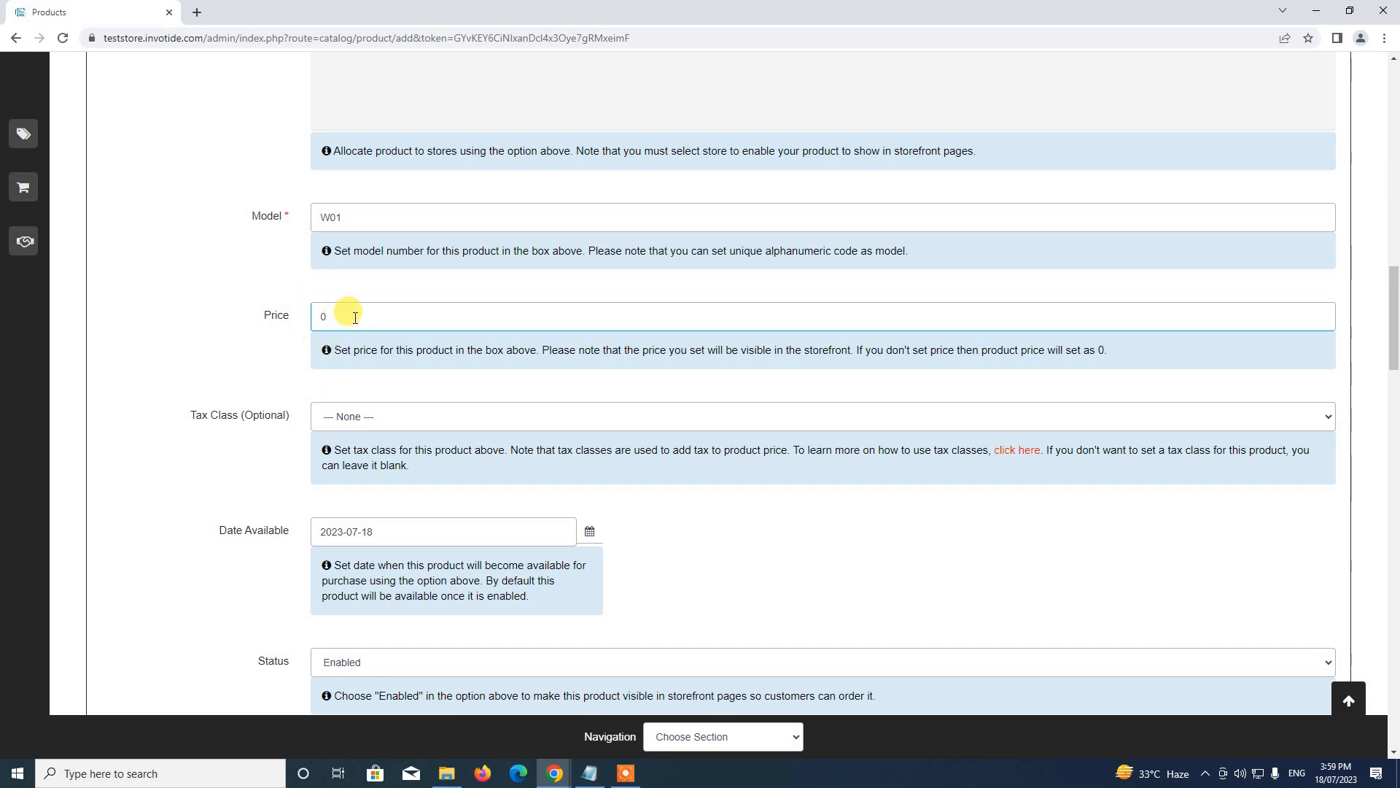
scroll(355, 318, "down", 4)
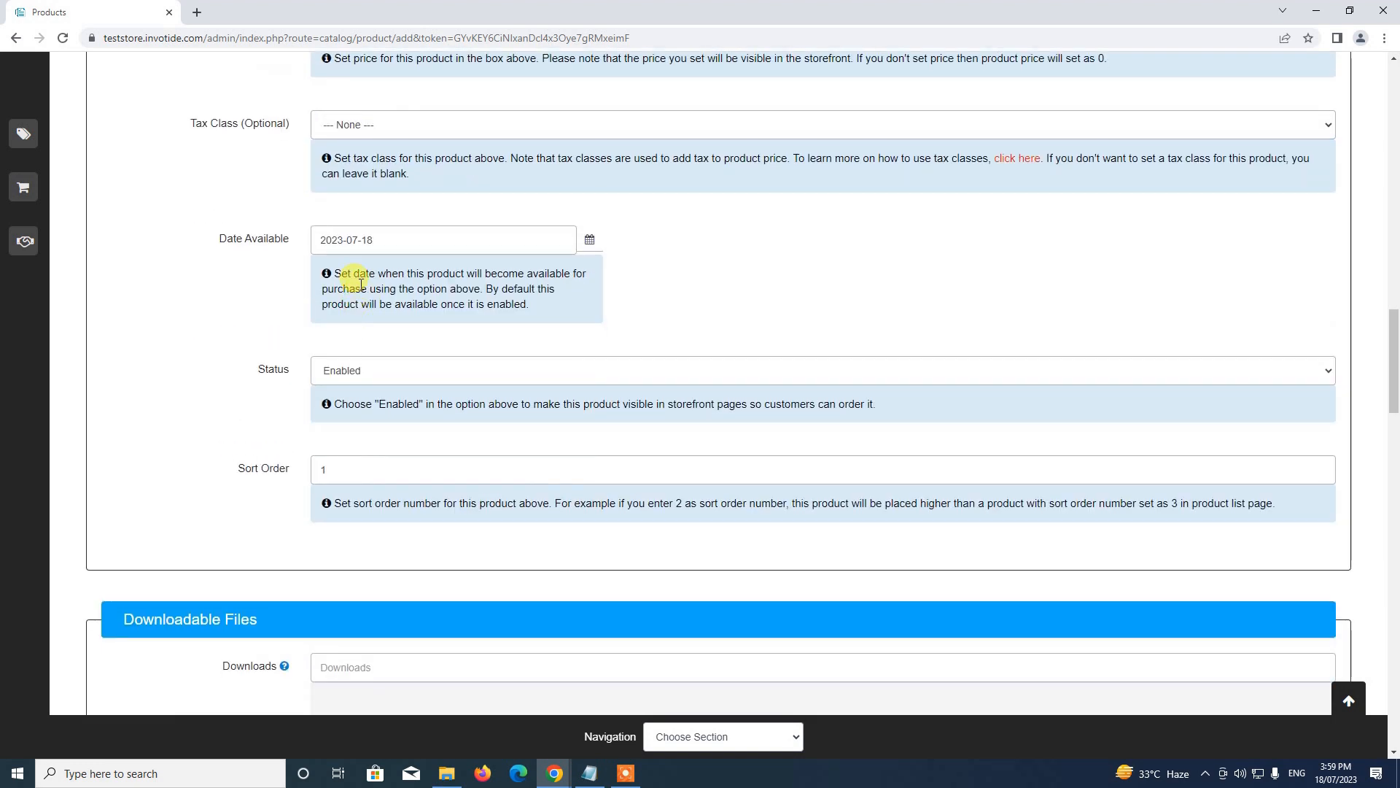
left_click(351, 371)
left_click(353, 392)
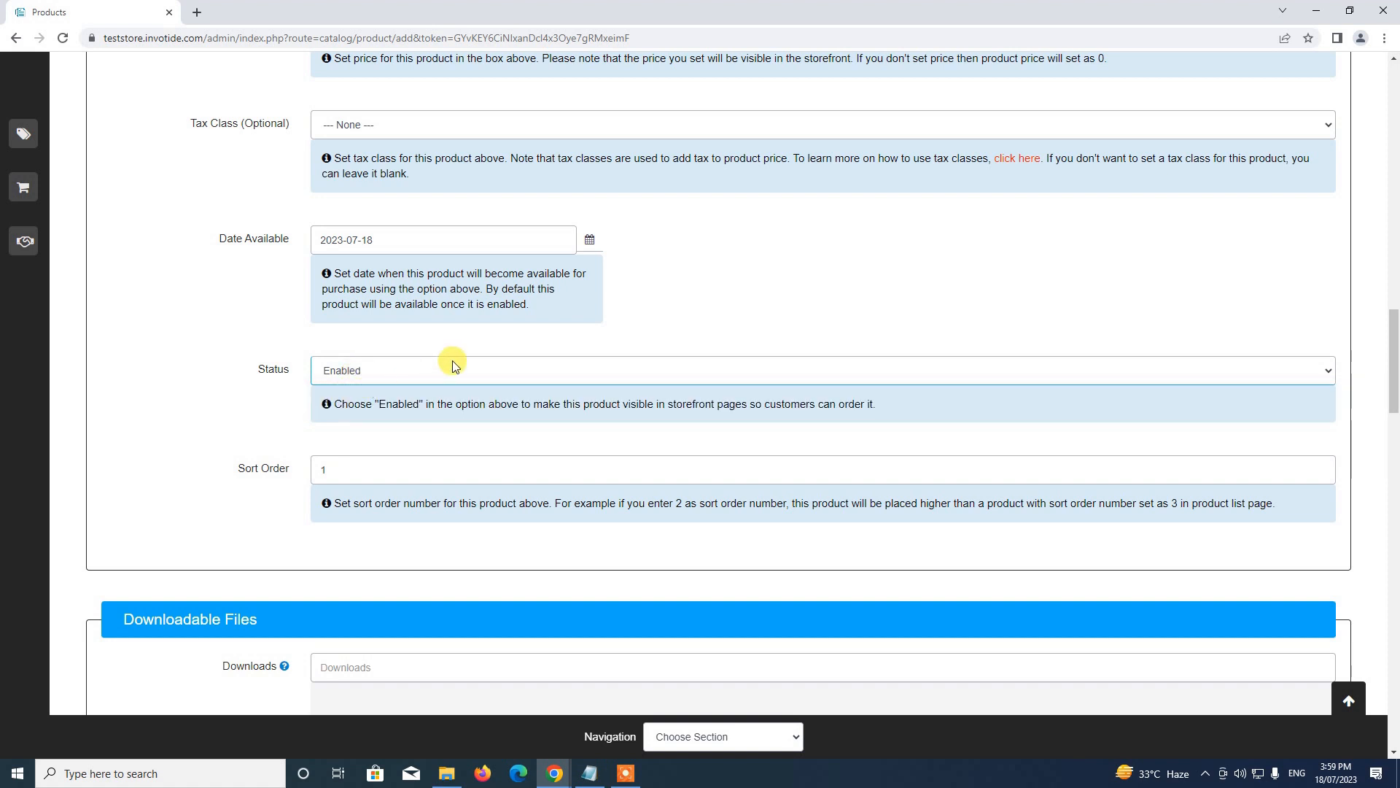
Add image-soon.png from the server's image library as the Wallet product's image
scroll(452, 362, "down", 6)
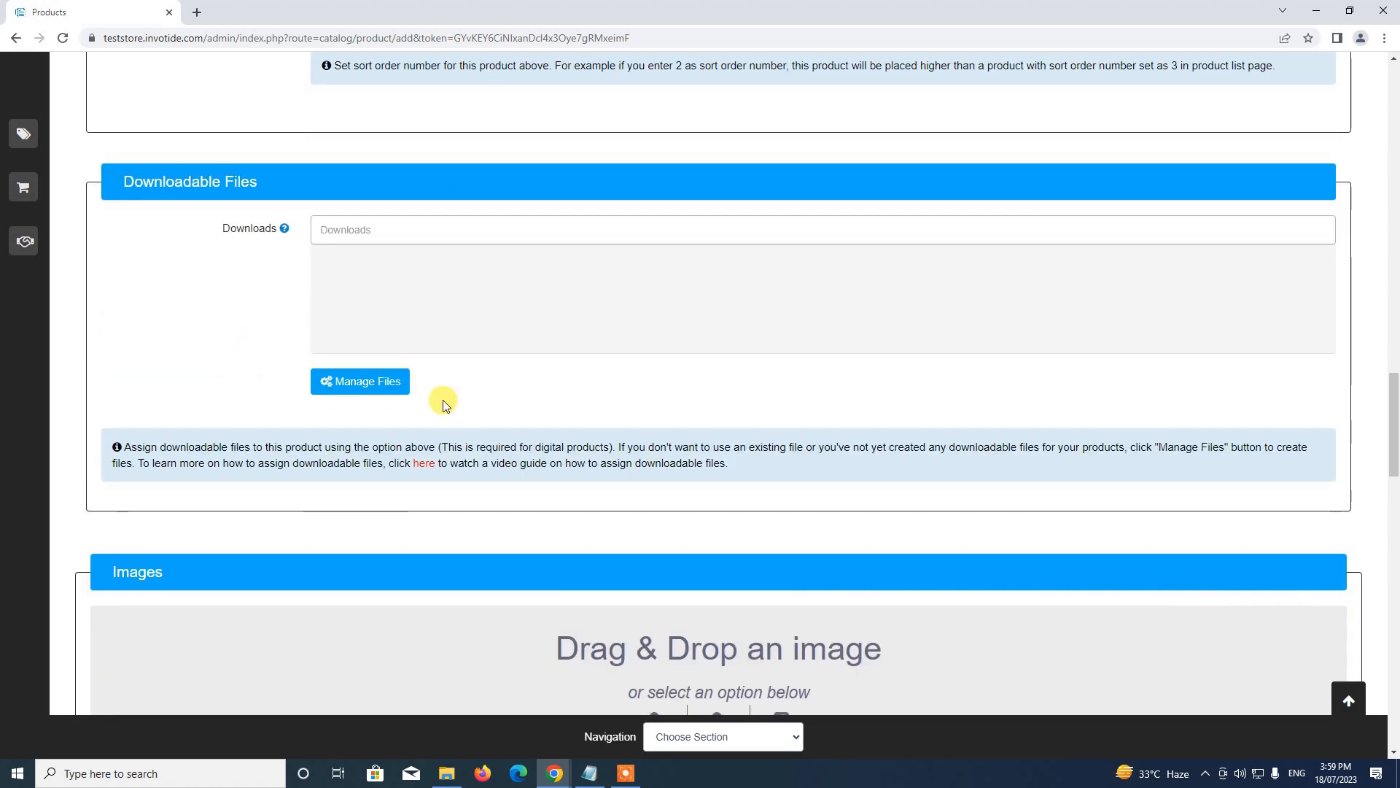
scroll(598, 525, "down", 4)
scroll(454, 550, "down", 3)
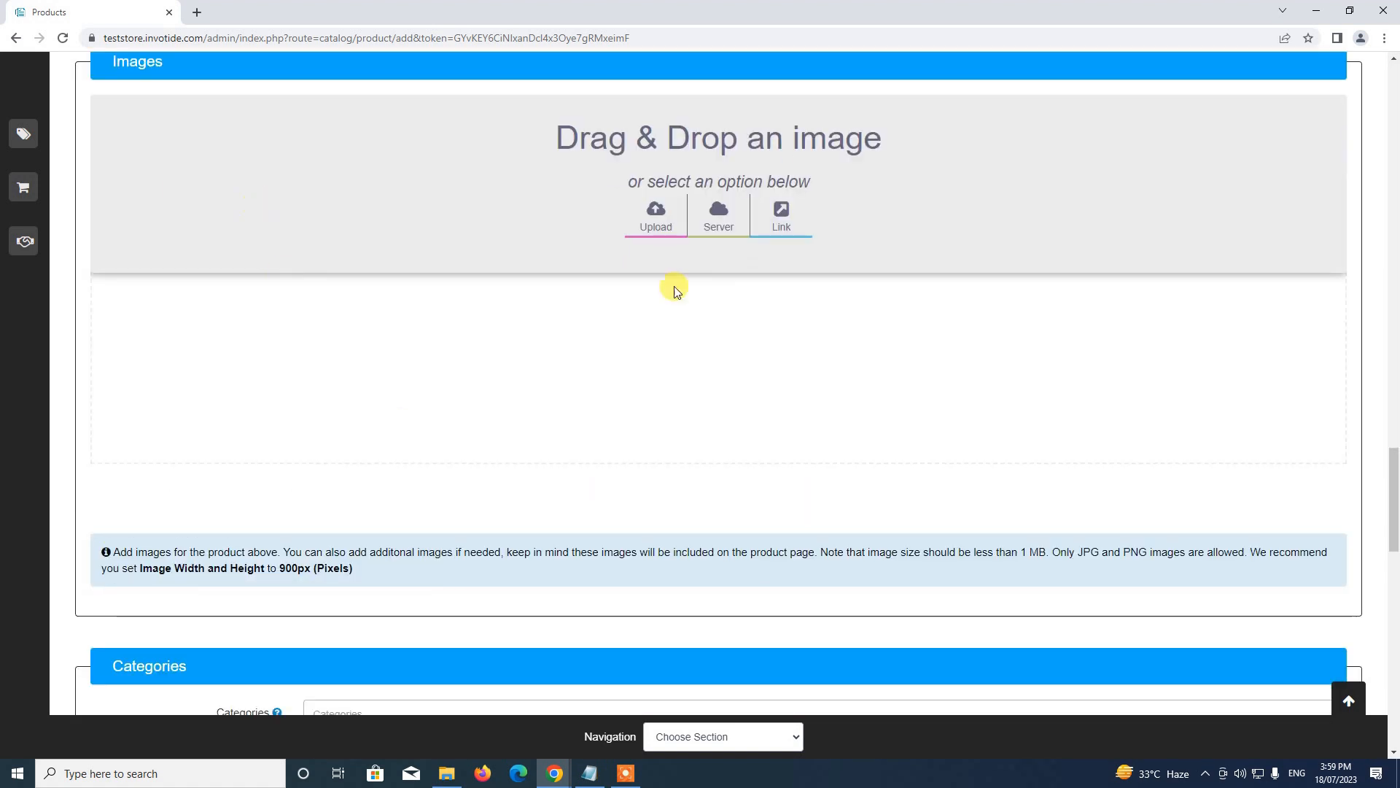
left_click(718, 211)
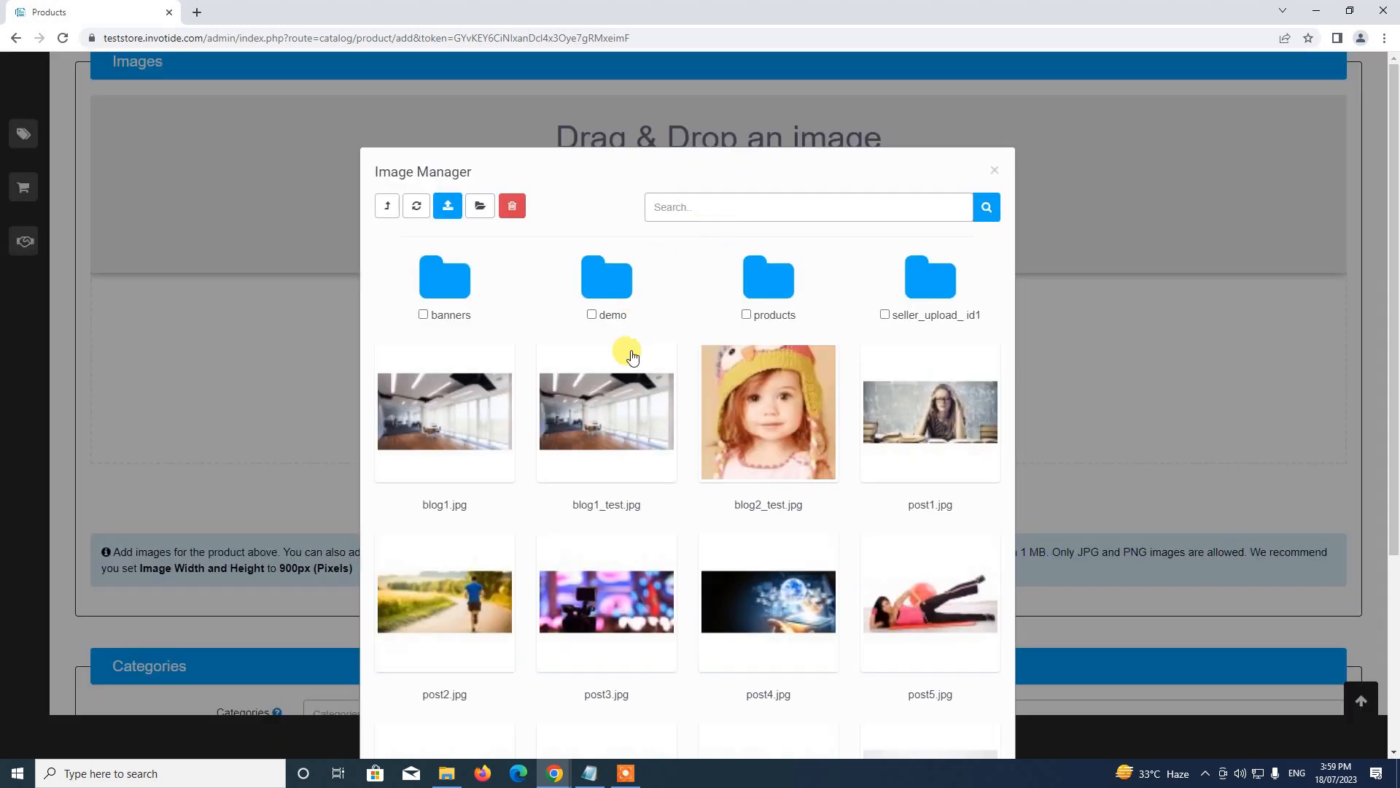
scroll(631, 356, "down", 4)
left_click(914, 681)
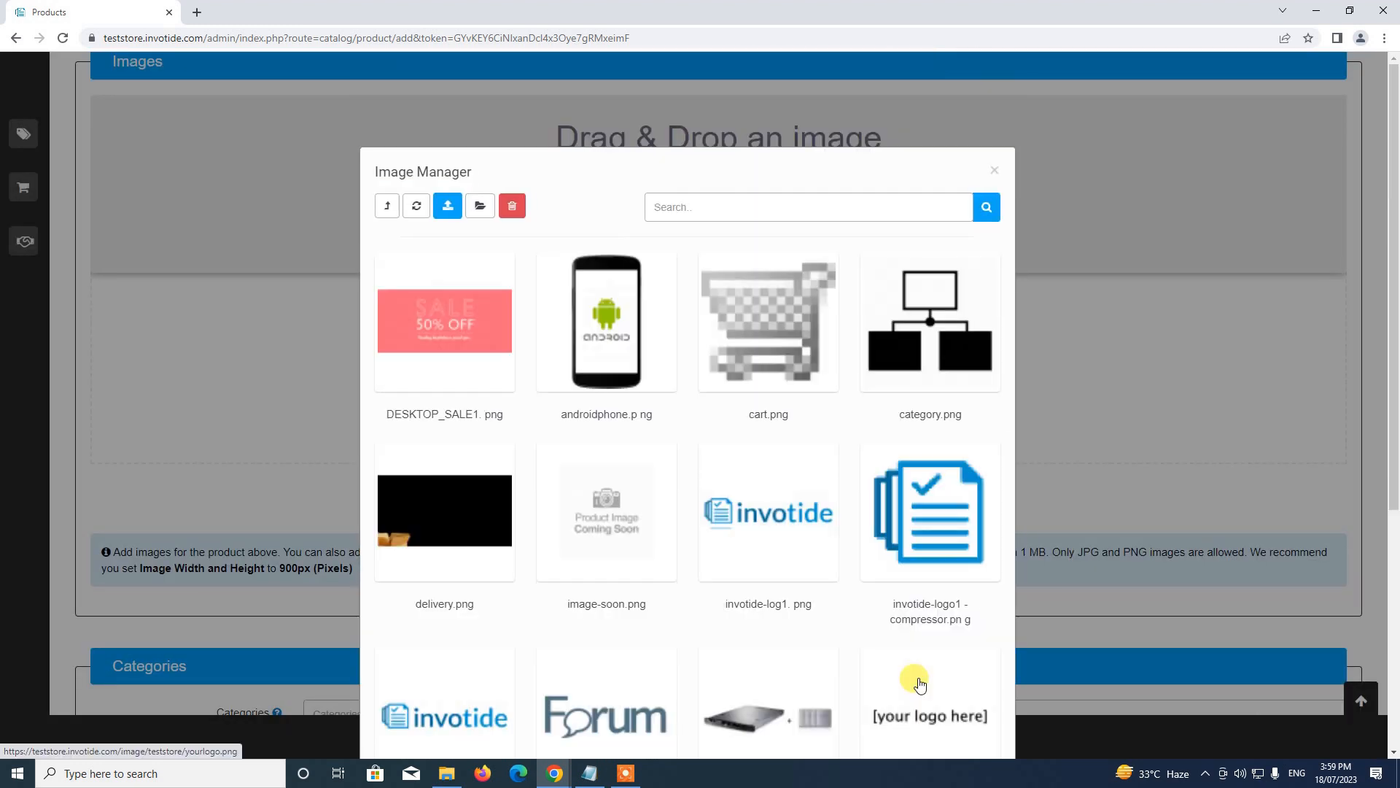
left_click(595, 509)
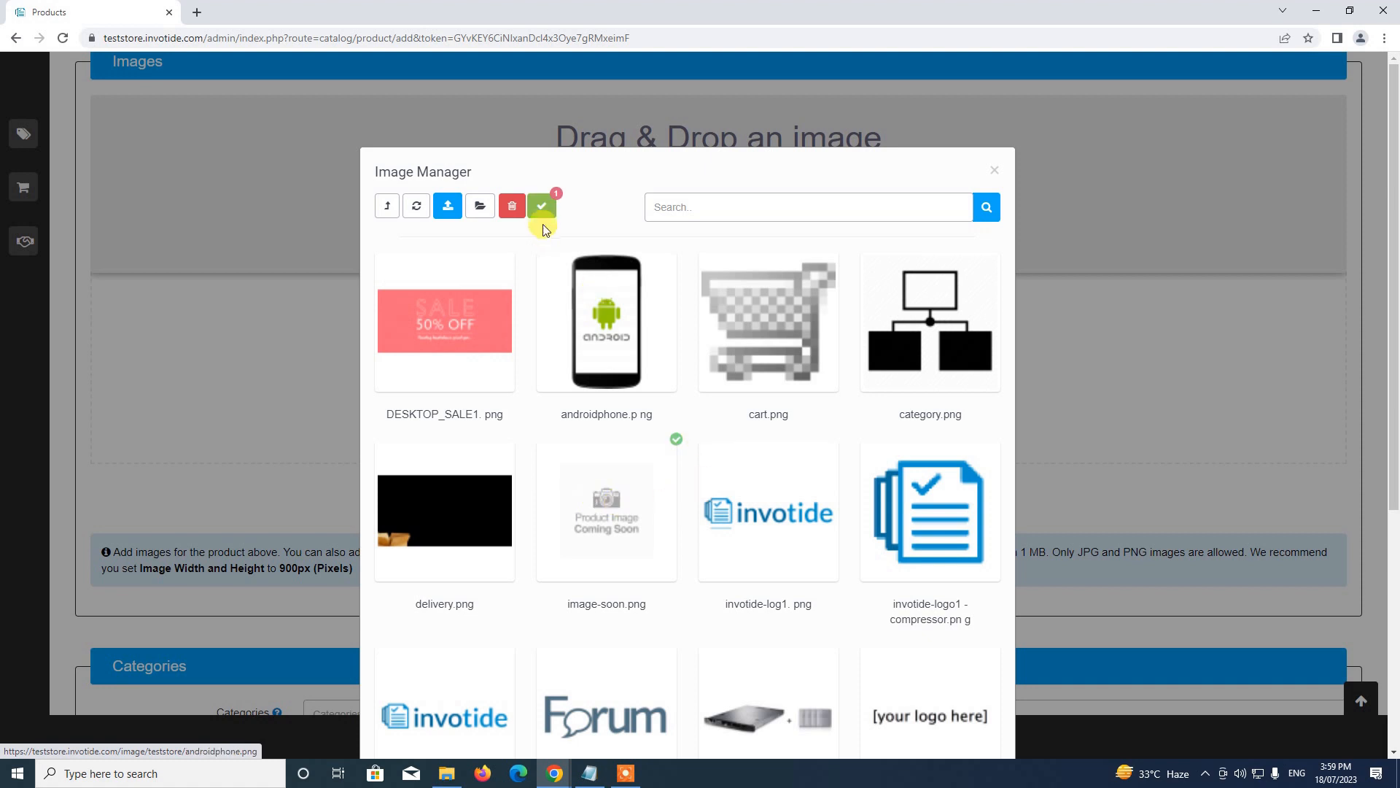
left_click(542, 206)
Review the completed product form, save the Wallet product and check for it in the product list
scroll(588, 402, "down", 1)
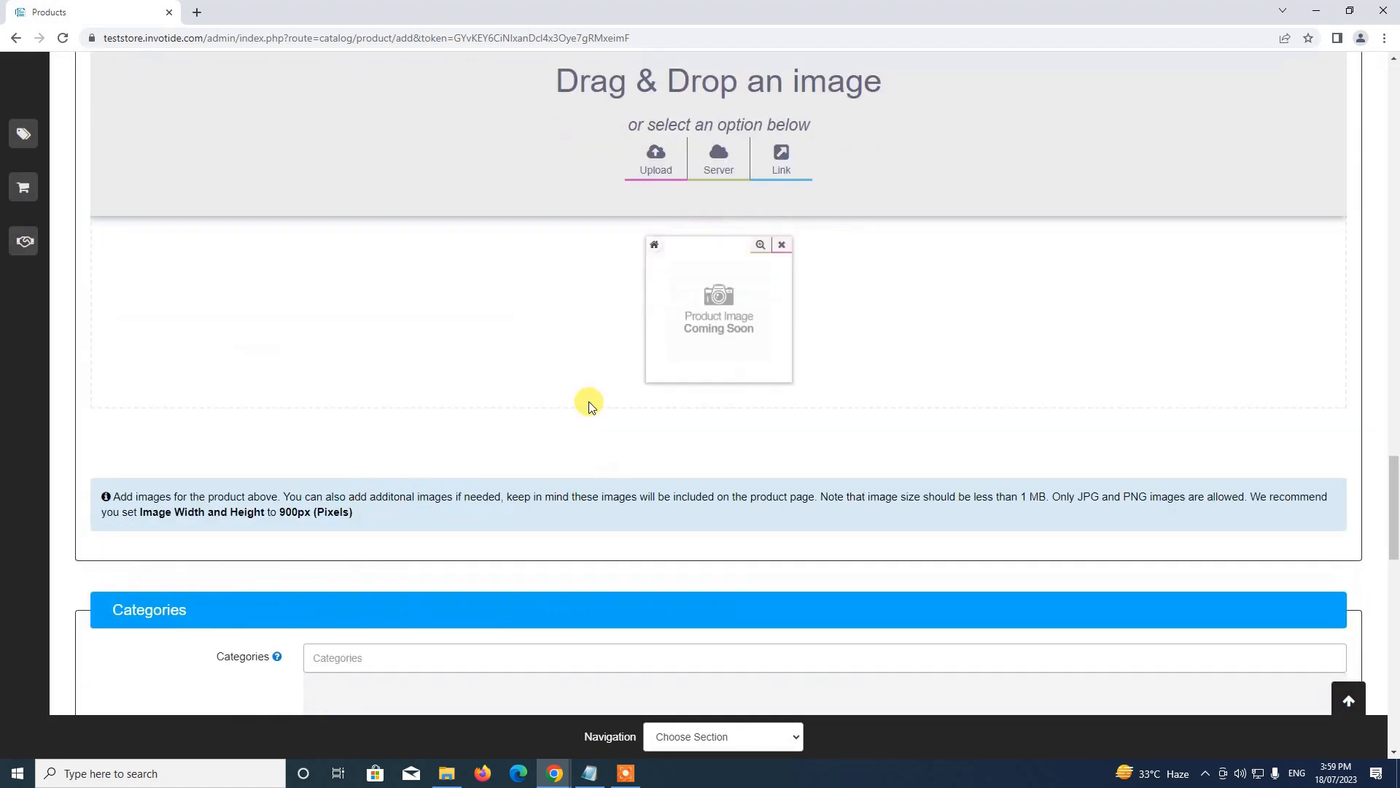
scroll(589, 401, "down", 4)
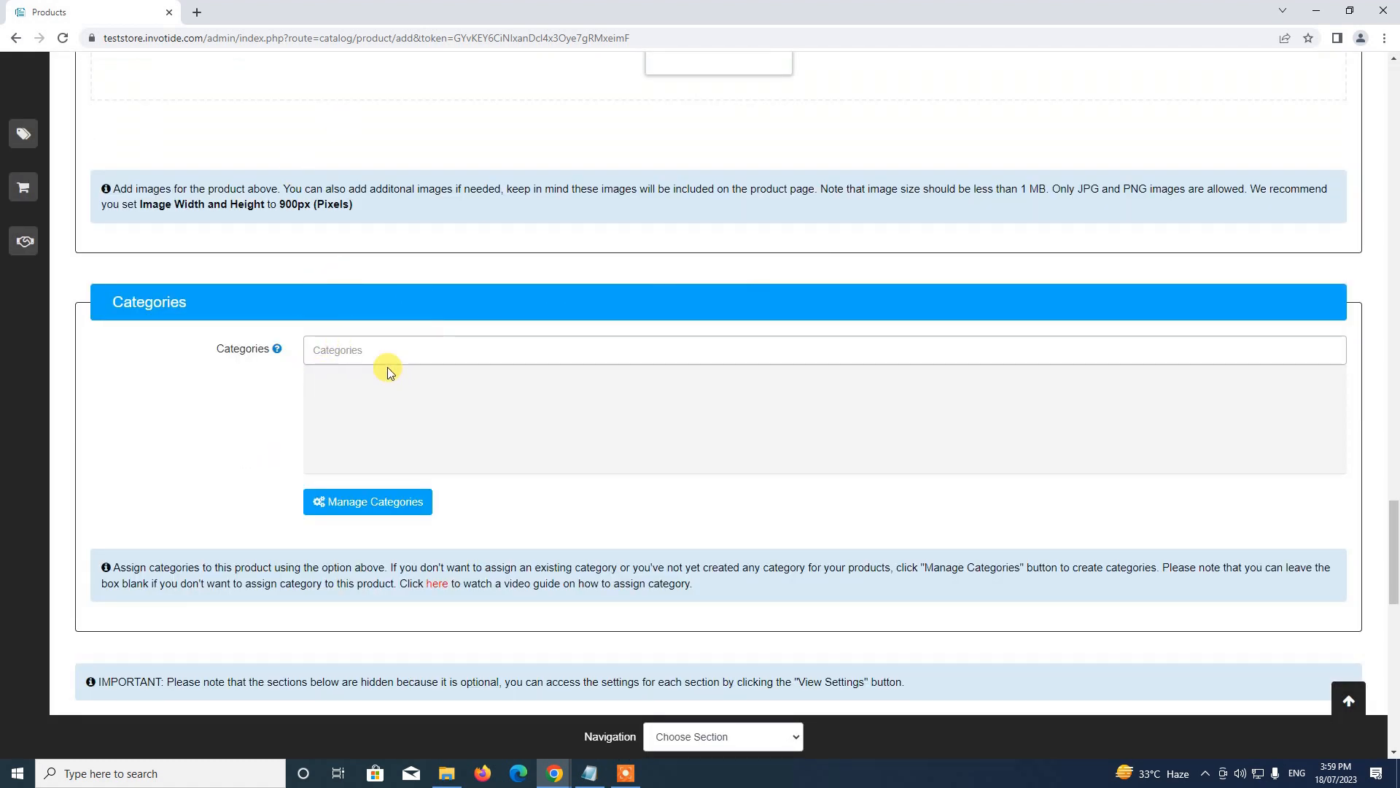
scroll(447, 413, "down", 4)
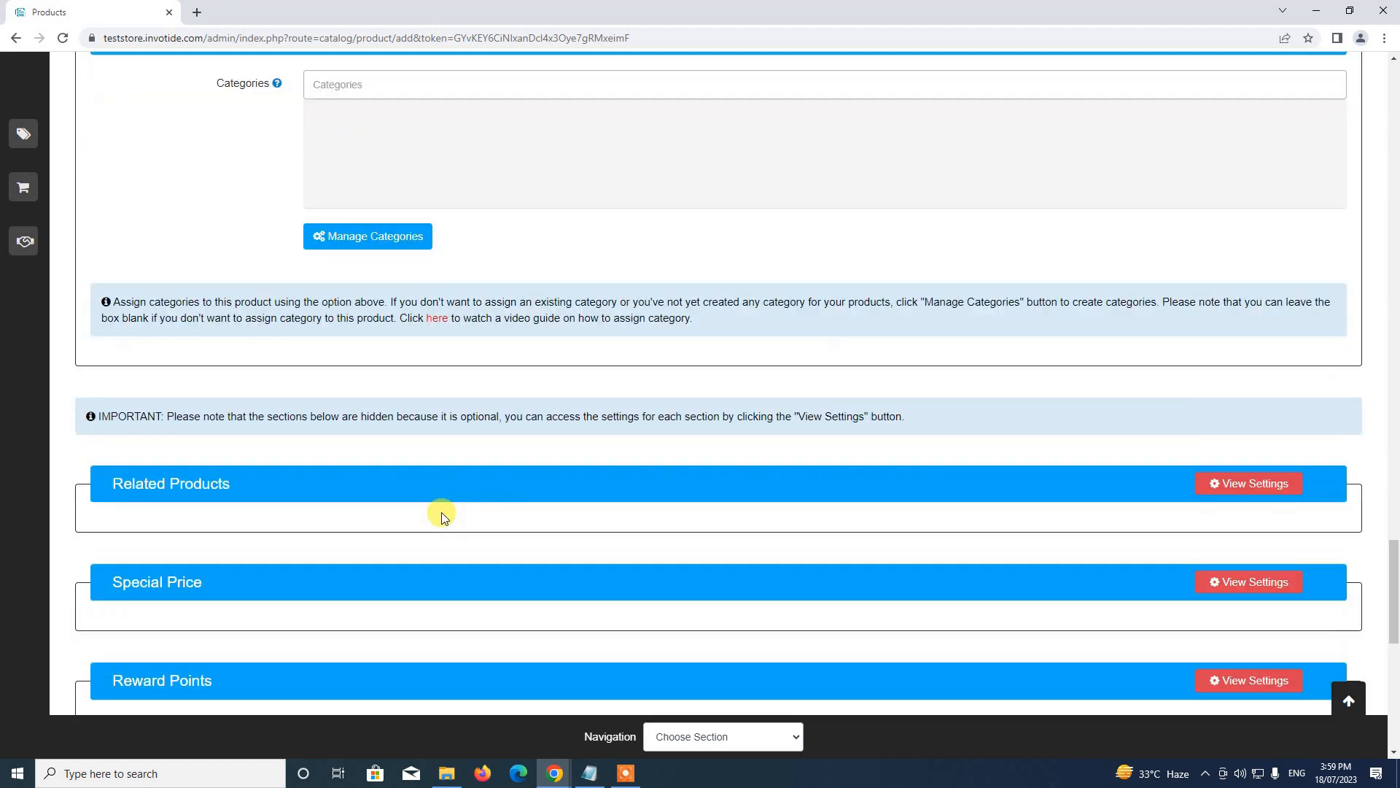
scroll(442, 503, "down", 7)
scroll(440, 496, "up", 17)
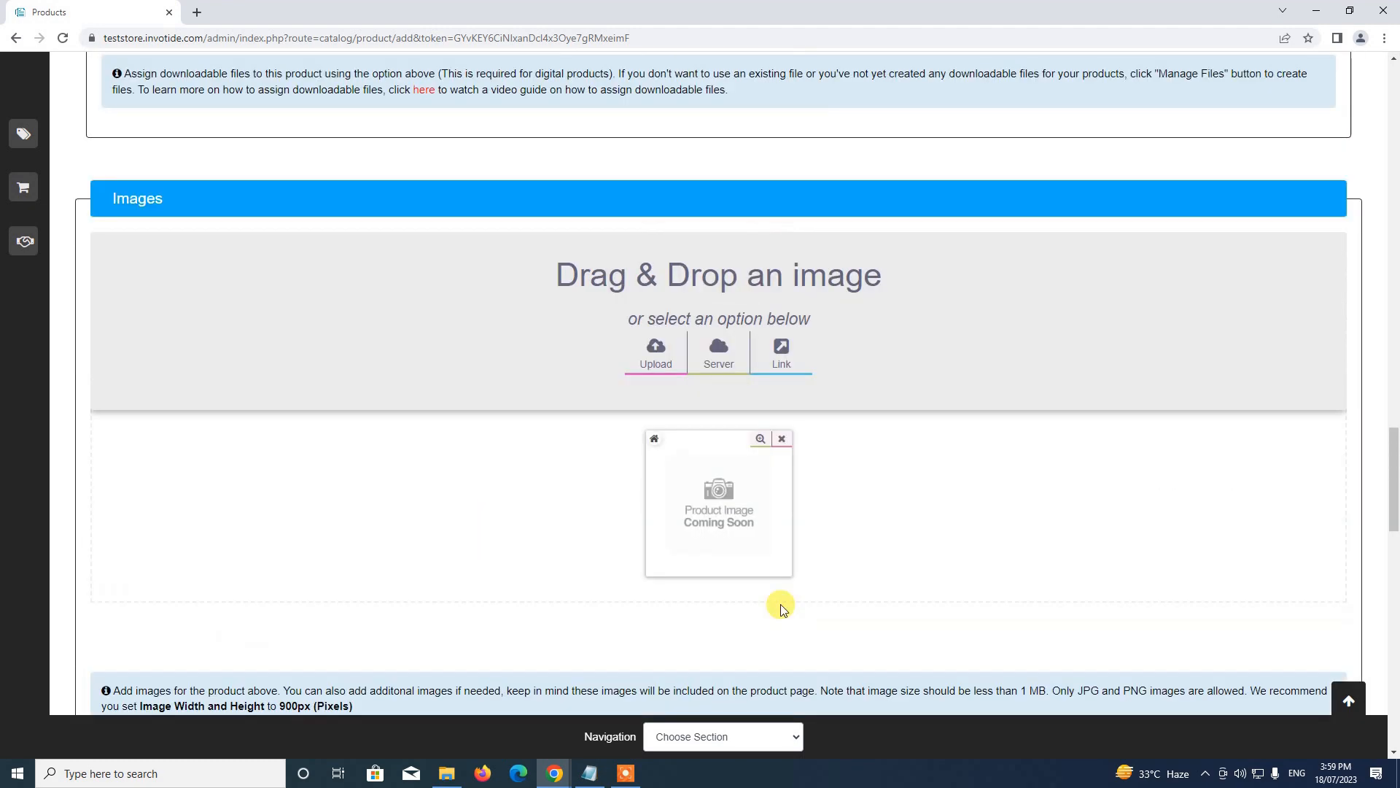
left_click(1346, 699)
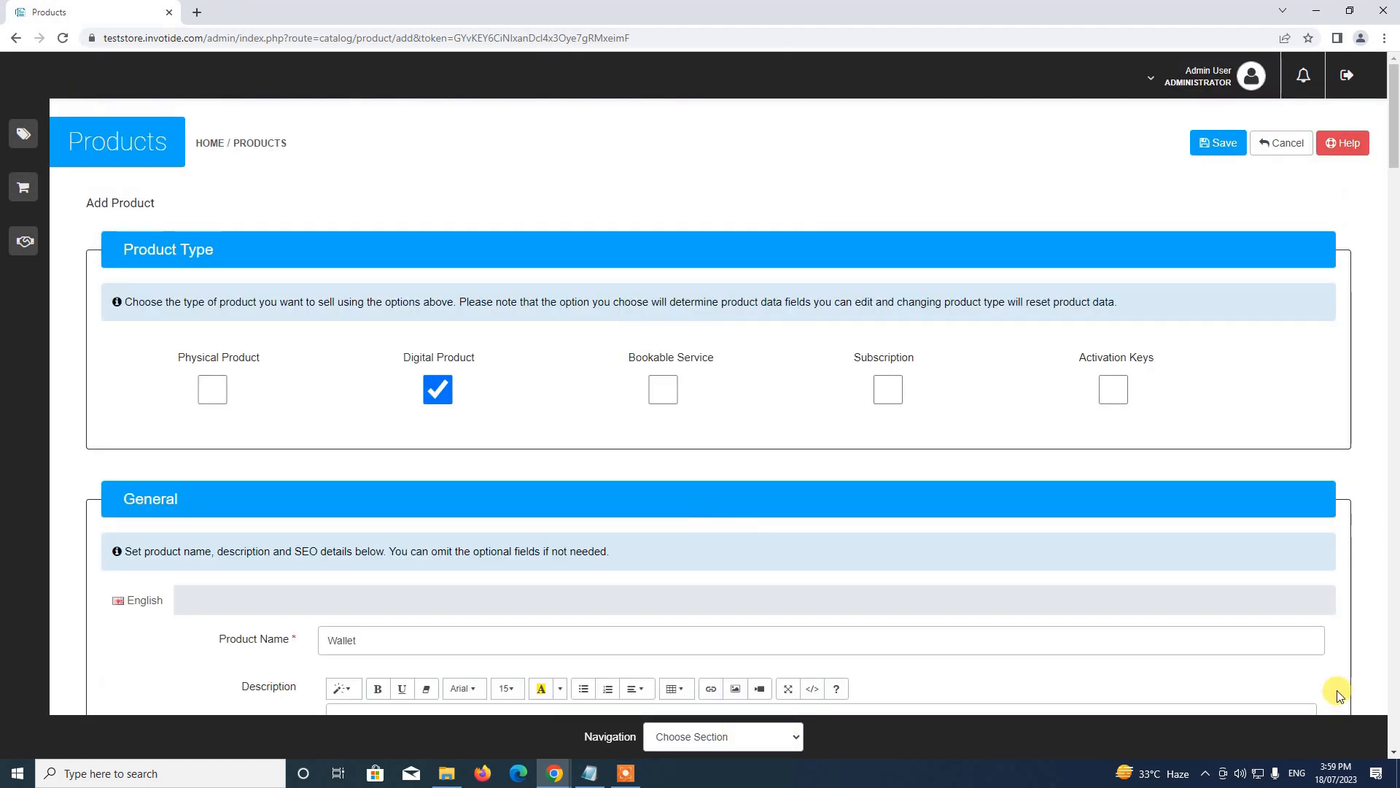
scroll(986, 467, "down", 15)
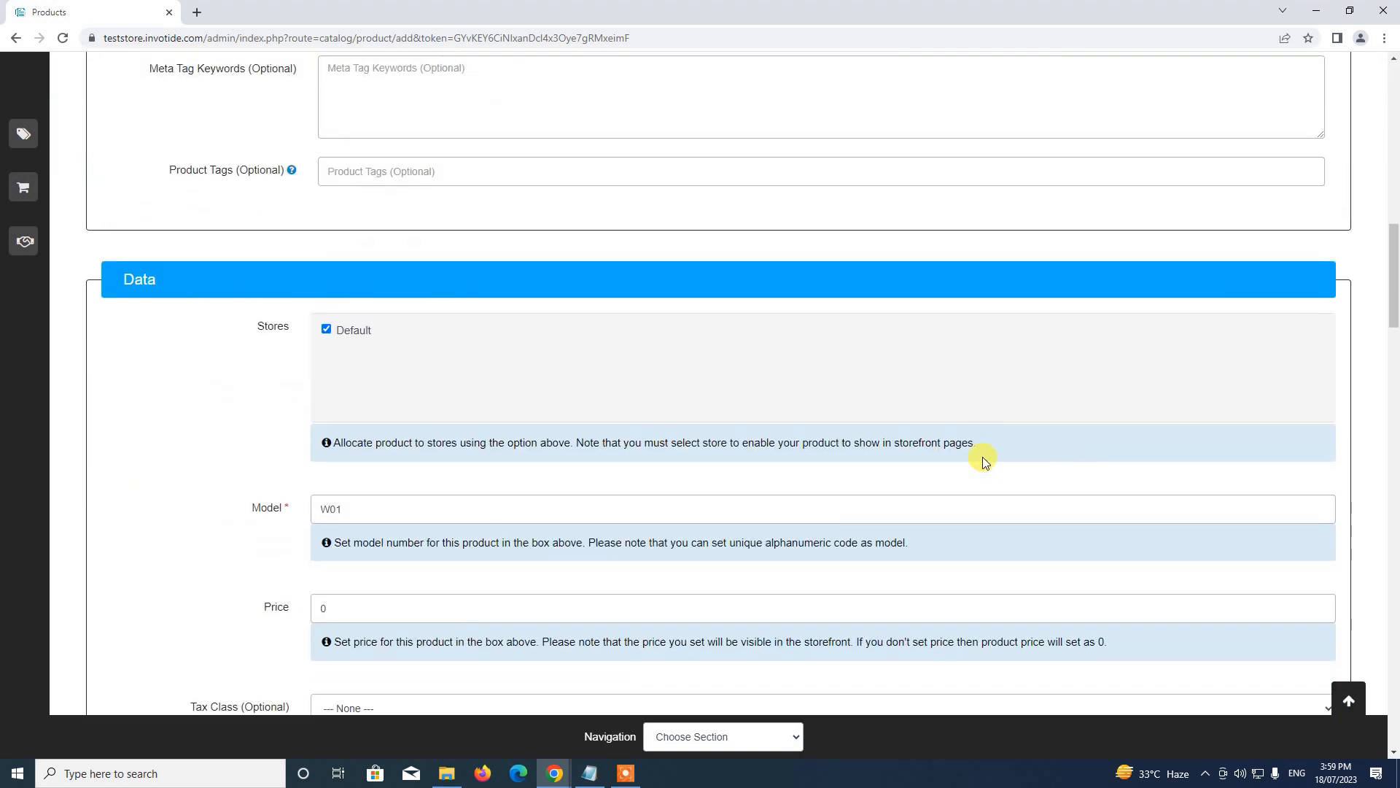
scroll(982, 456, "down", 5)
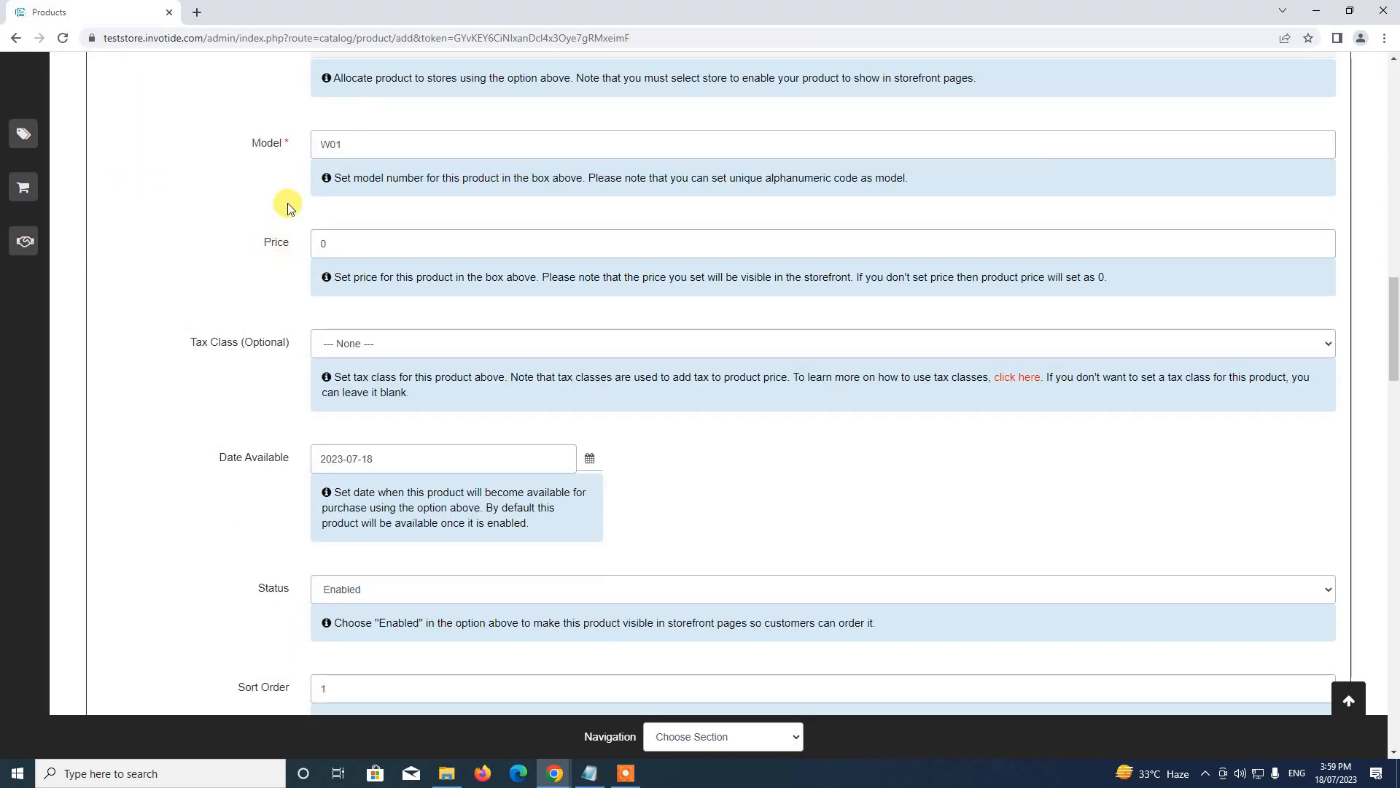
left_click(1350, 704)
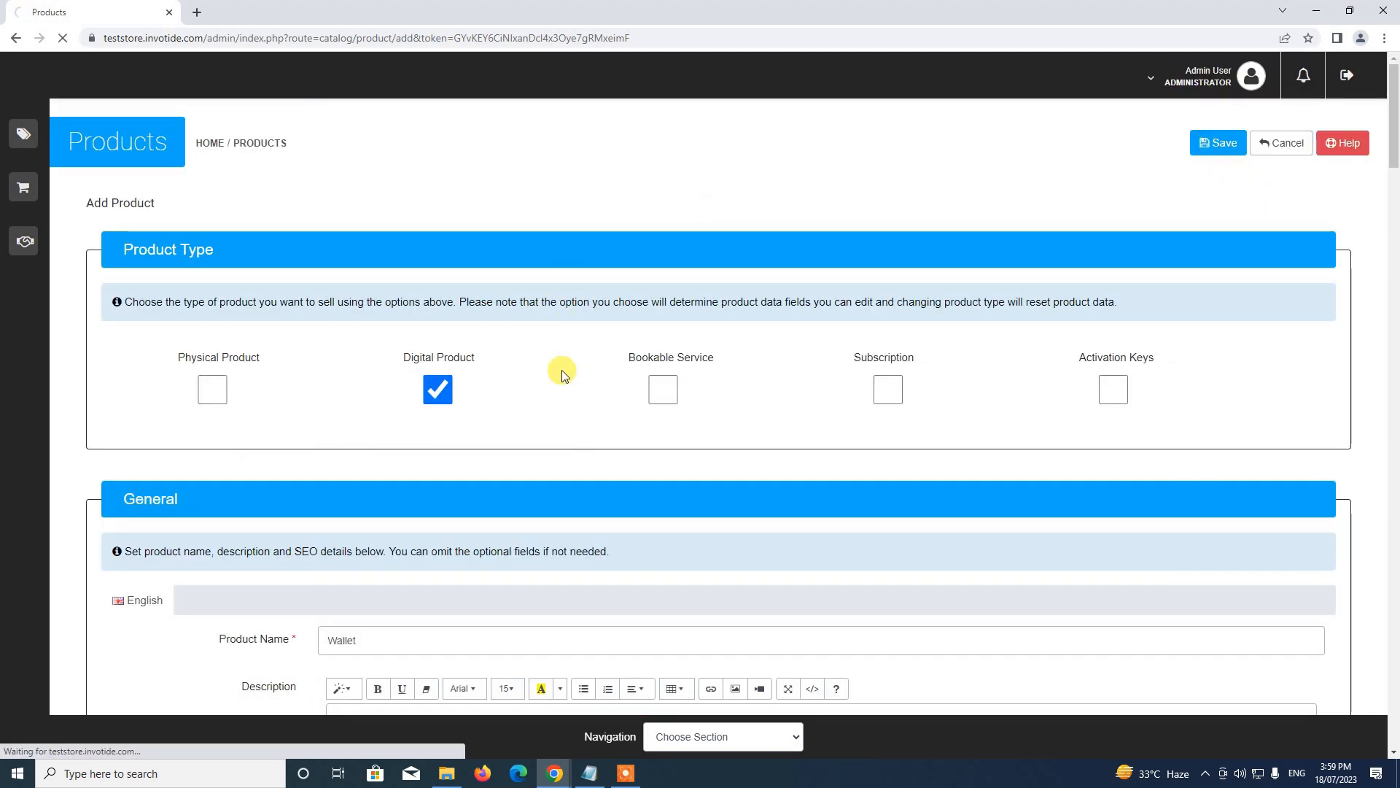
scroll(563, 370, "down", 4)
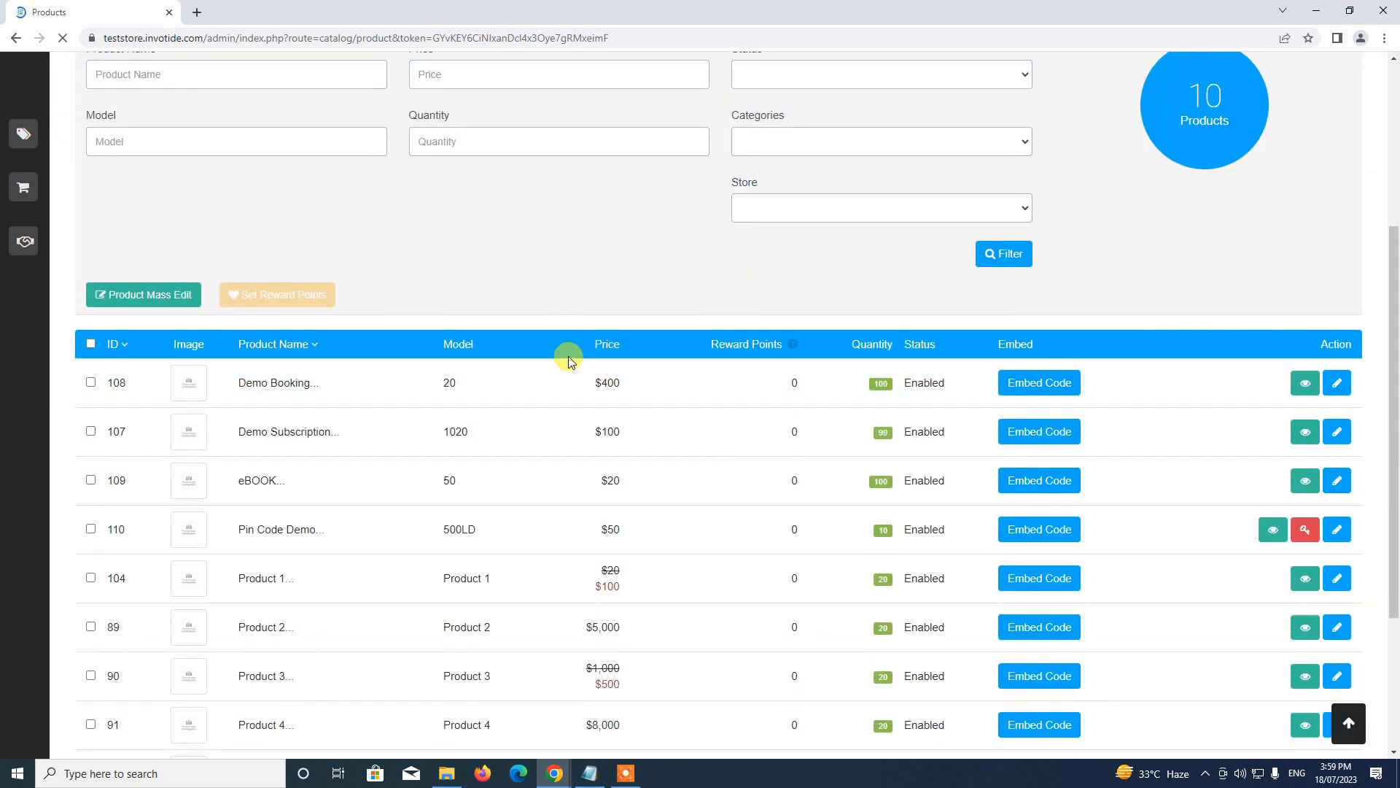
scroll(567, 356, "down", 3)
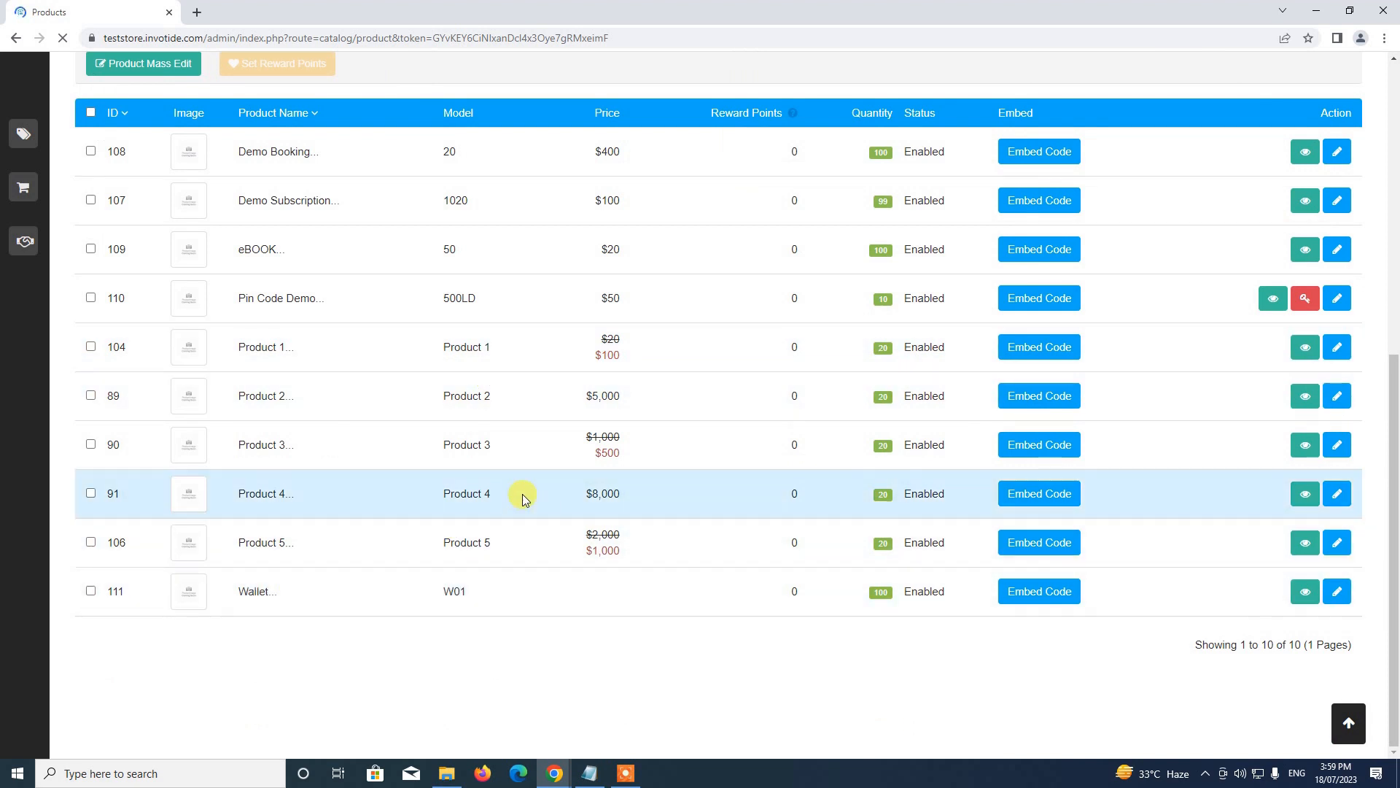
Open the Wallet System module for editing from the Orders And Shipping category of the store's modules
scroll(524, 493, "up", 4)
scroll(522, 498, "up", 3)
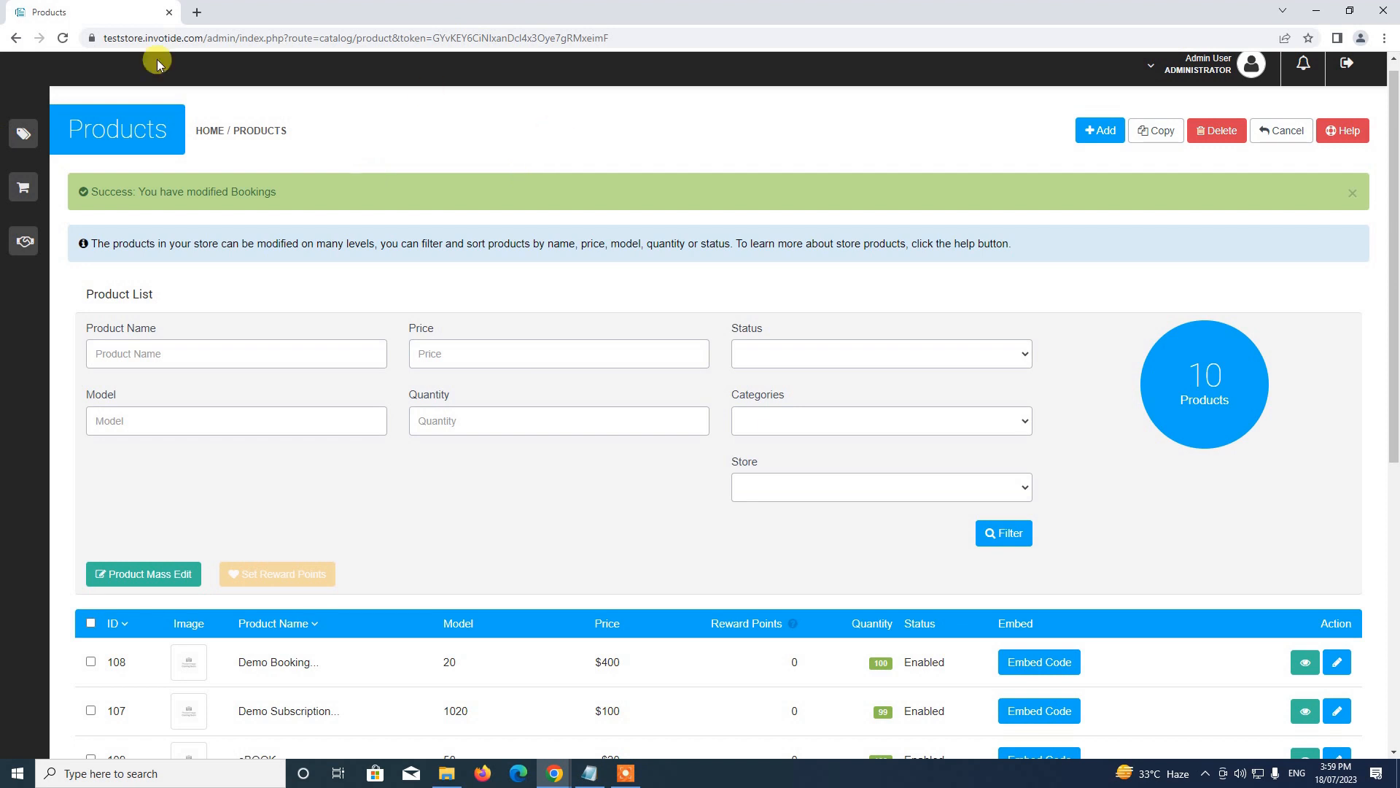
left_click(147, 145)
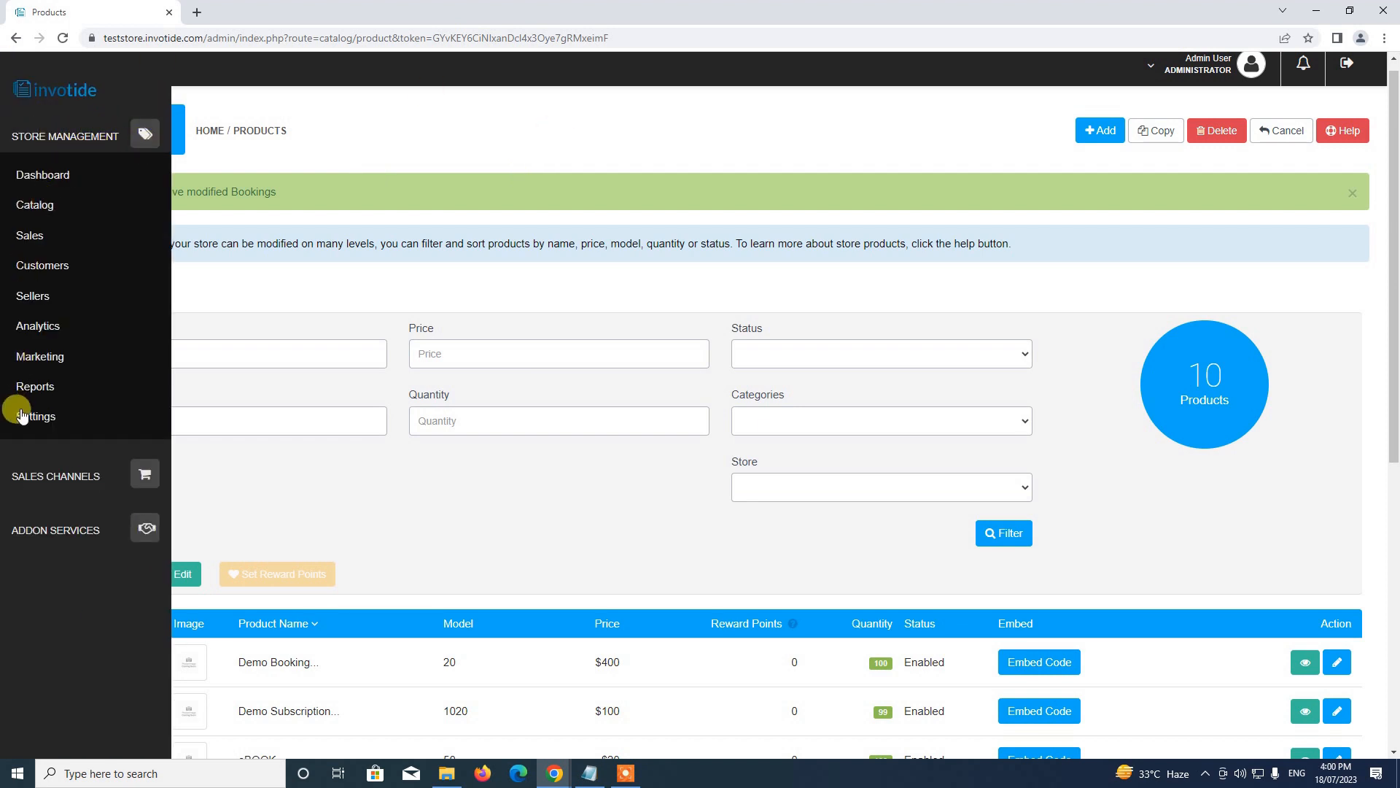
left_click(25, 415)
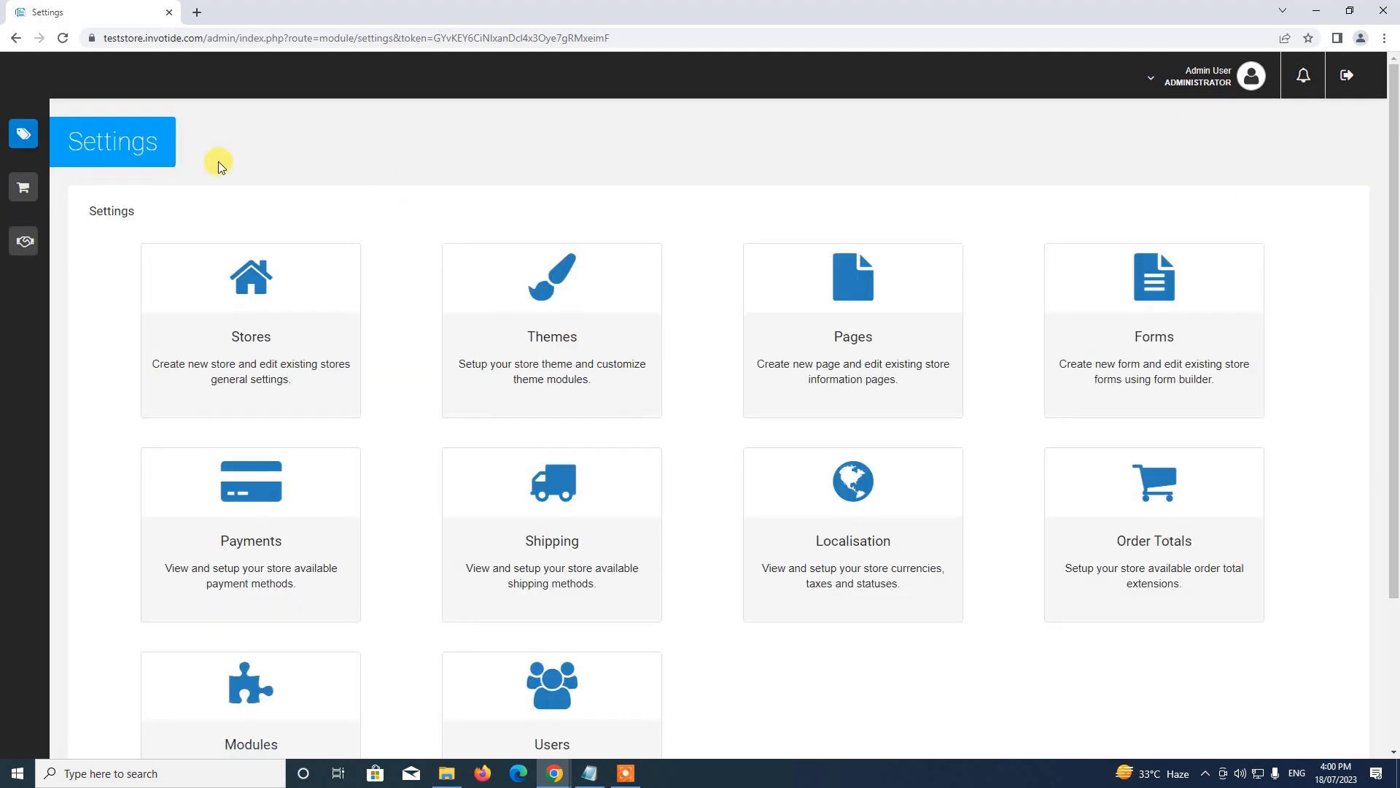
scroll(219, 162, "down", 3)
left_click(263, 537)
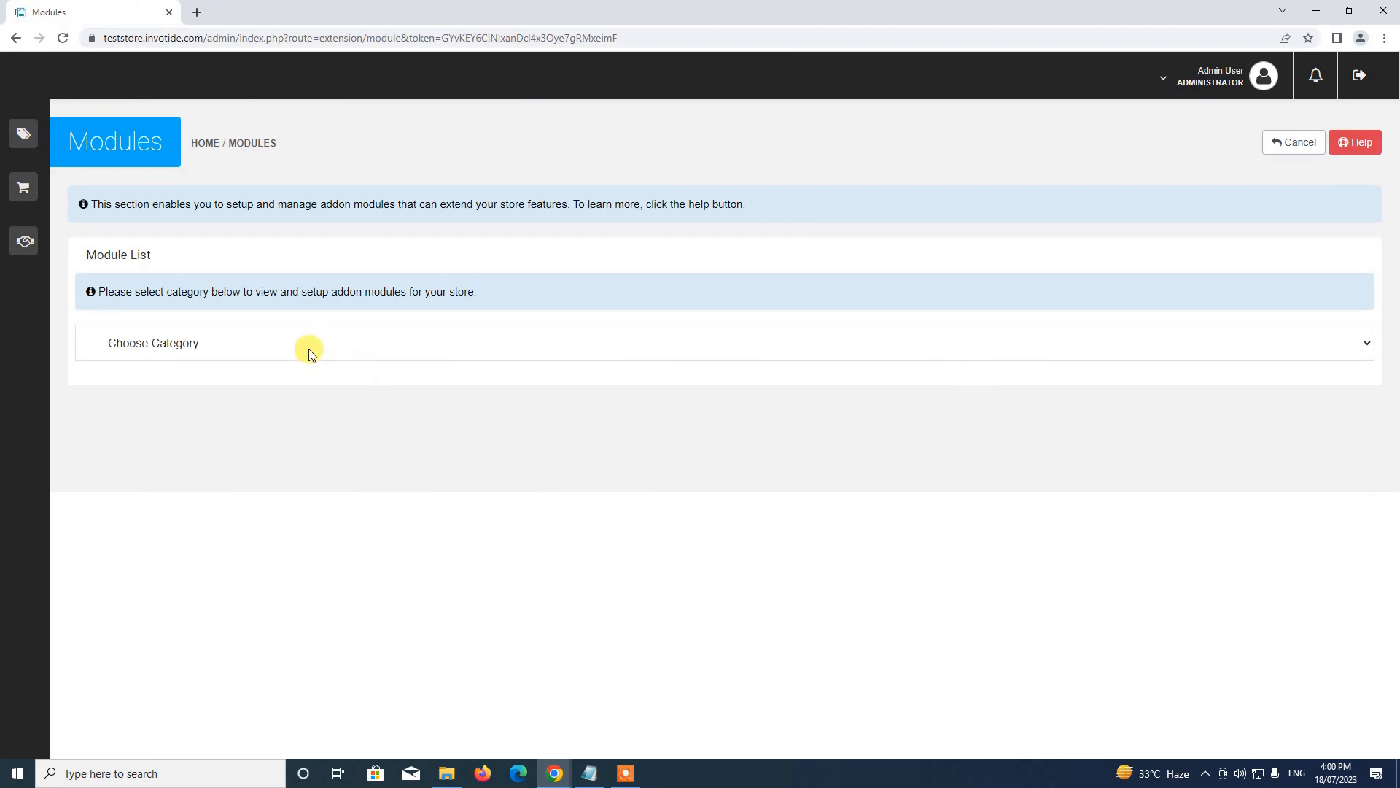
left_click(309, 349)
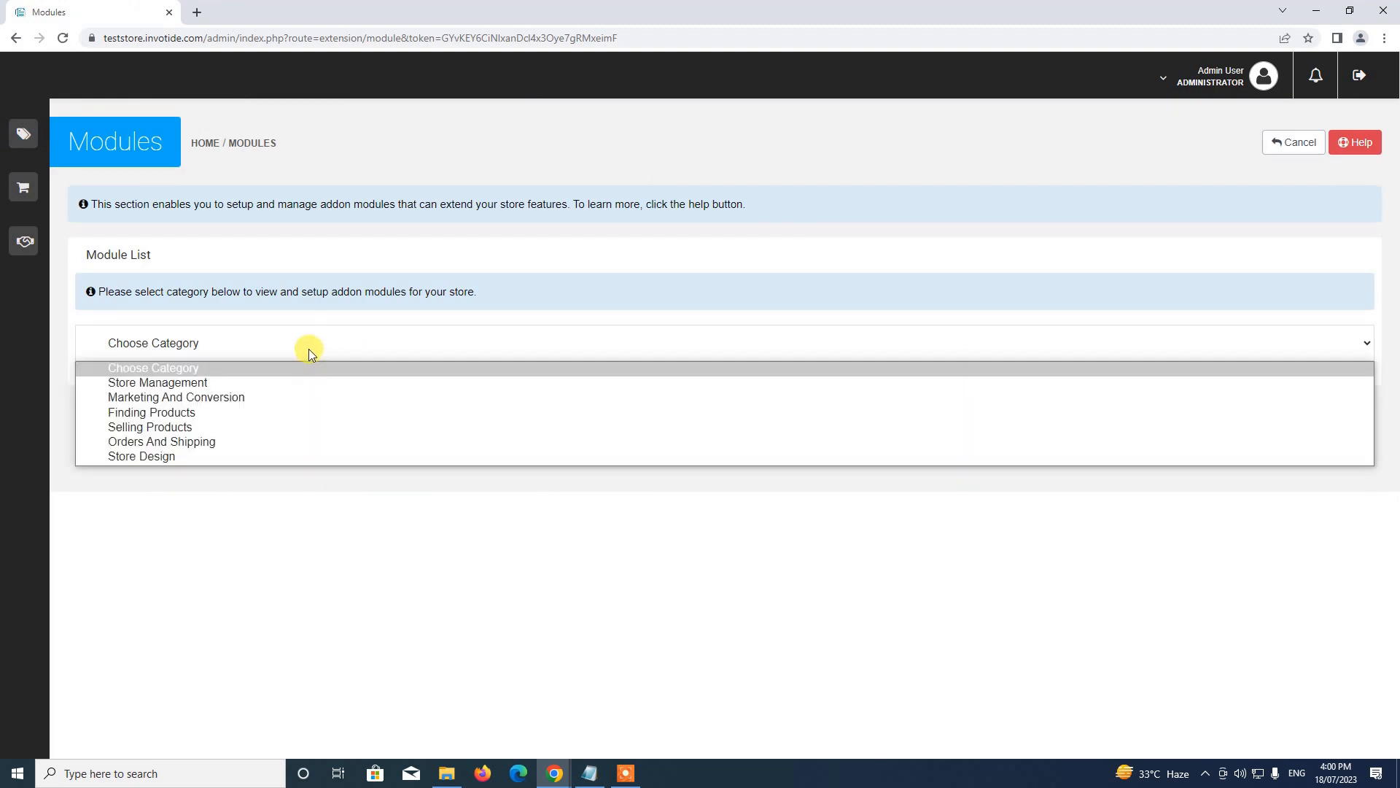
left_click(266, 442)
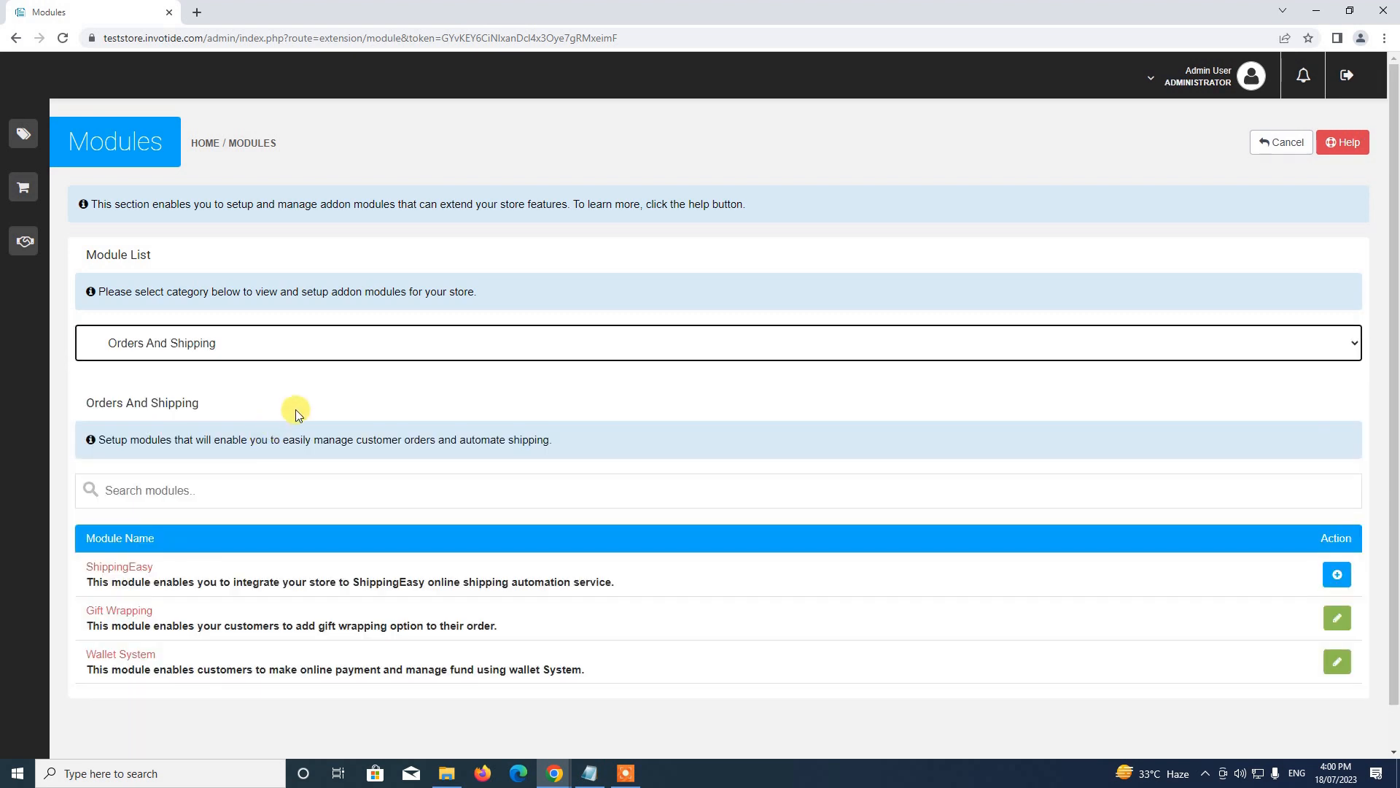
scroll(291, 409, "down", 1)
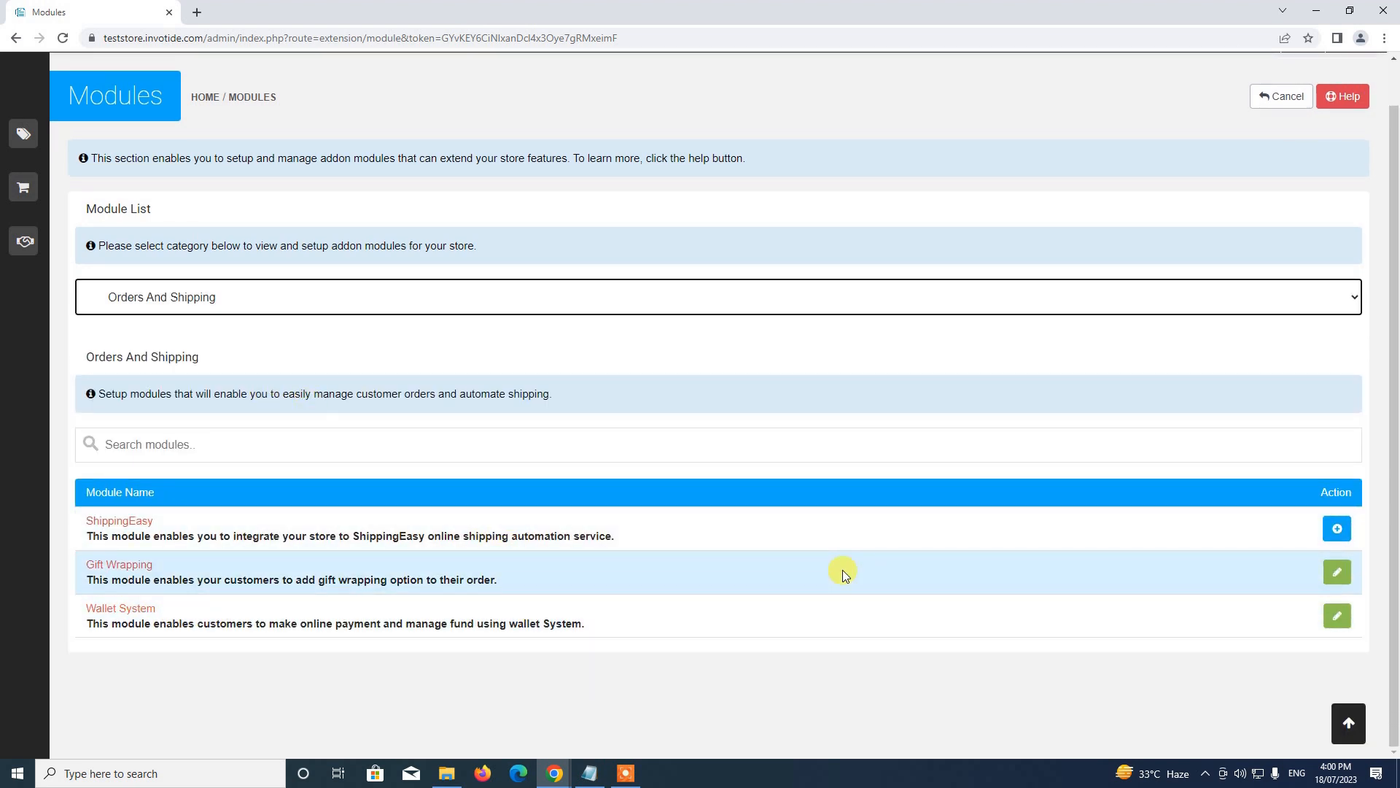
left_click(1338, 615)
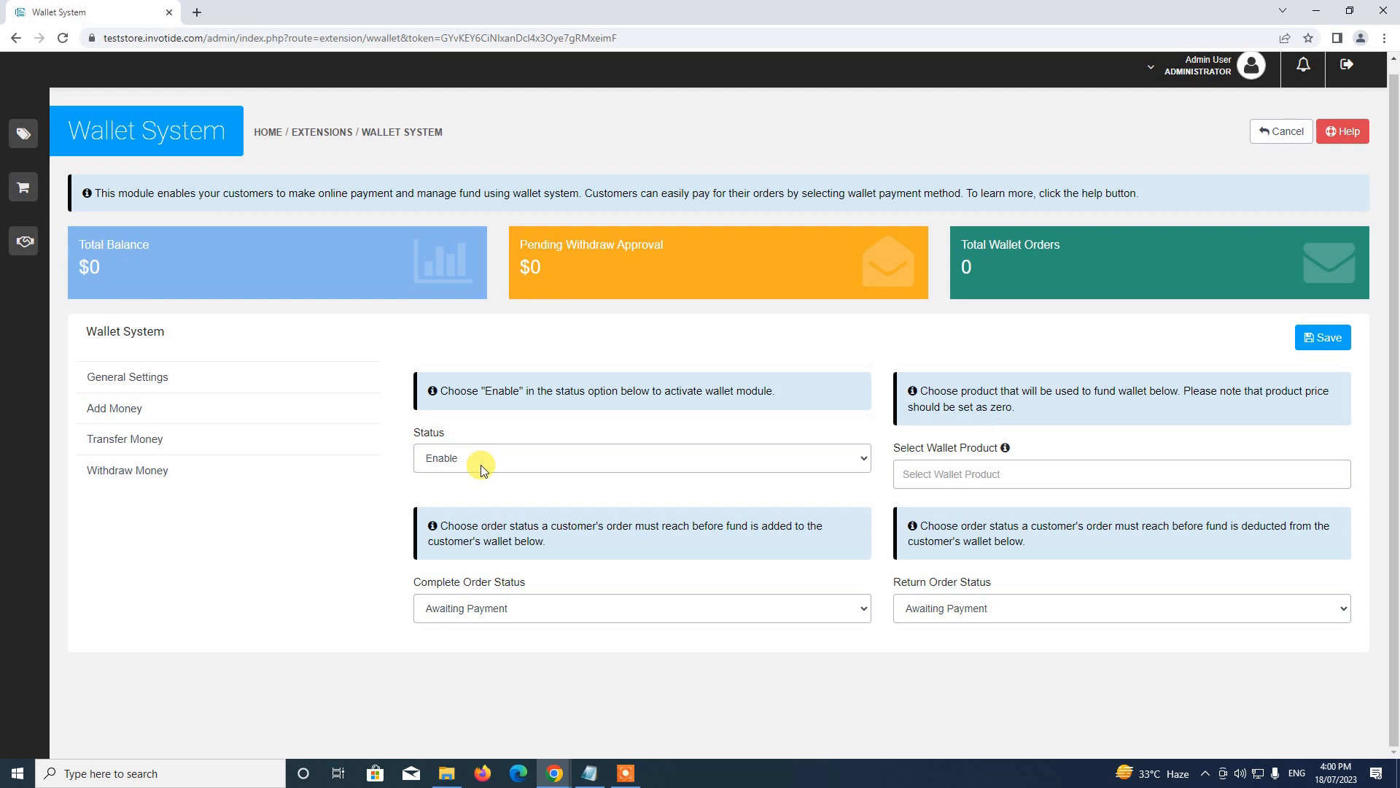
Select Wallet as the product used to fund customer wallets and save the module's general settings
left_click(1046, 476)
type("W")
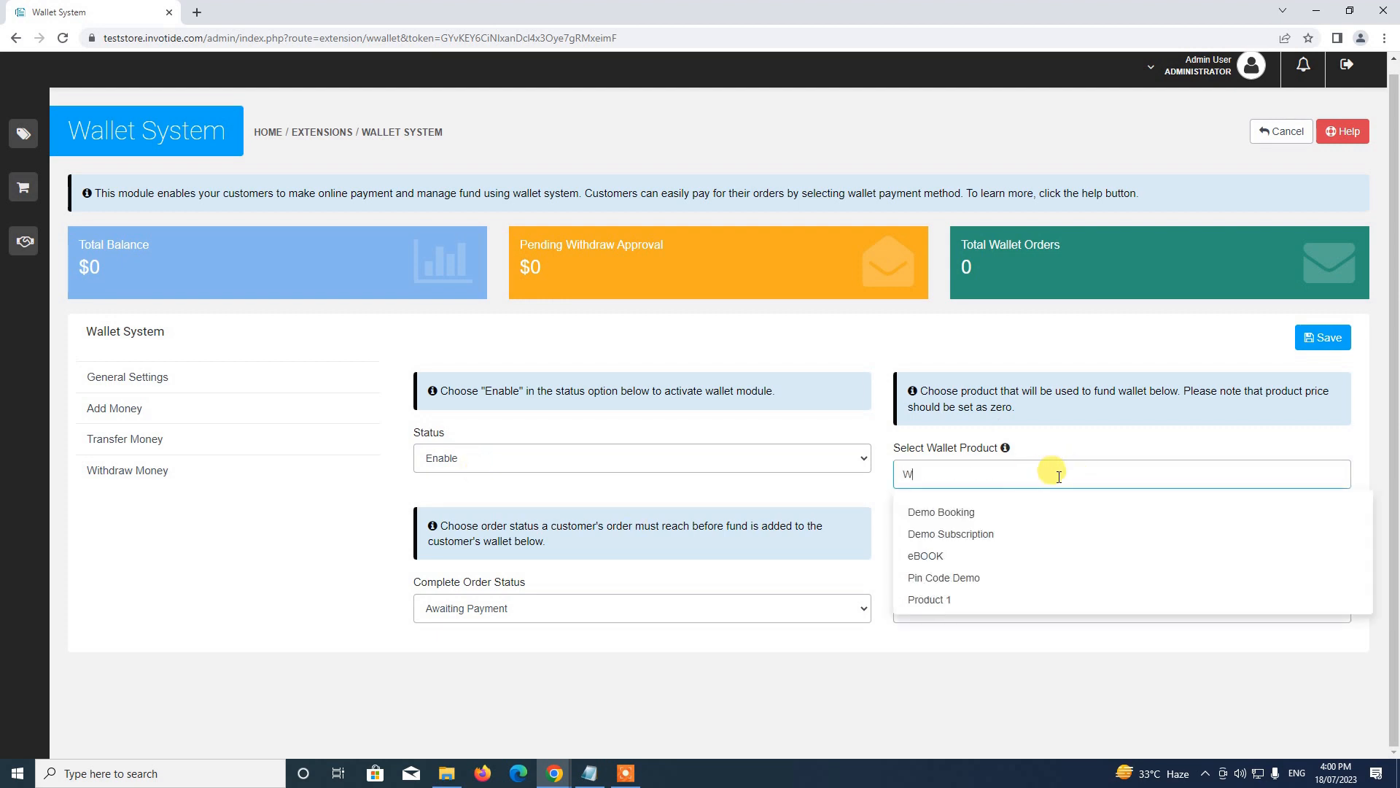
type("A")
key("BackSpace")
key("BackSpace")
type("wallet")
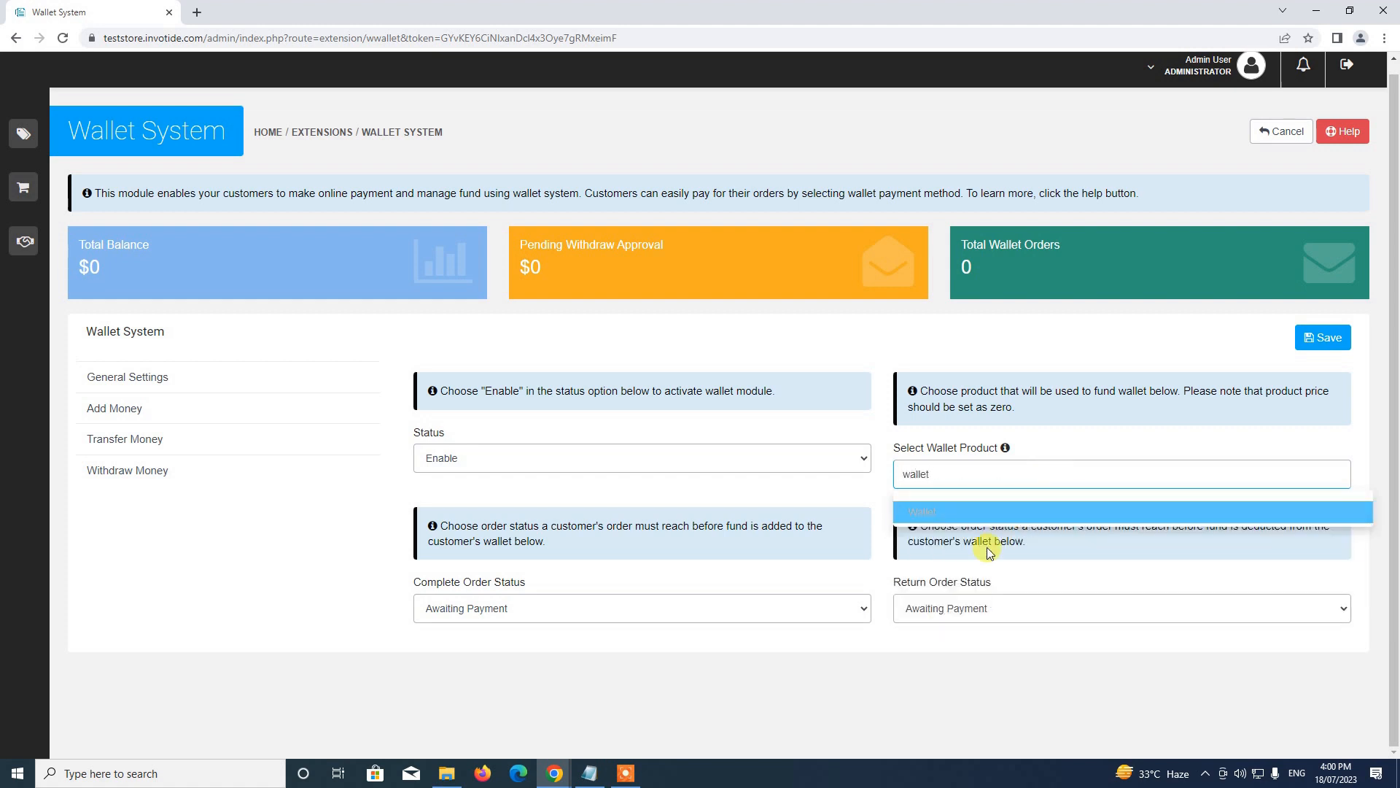
left_click(930, 512)
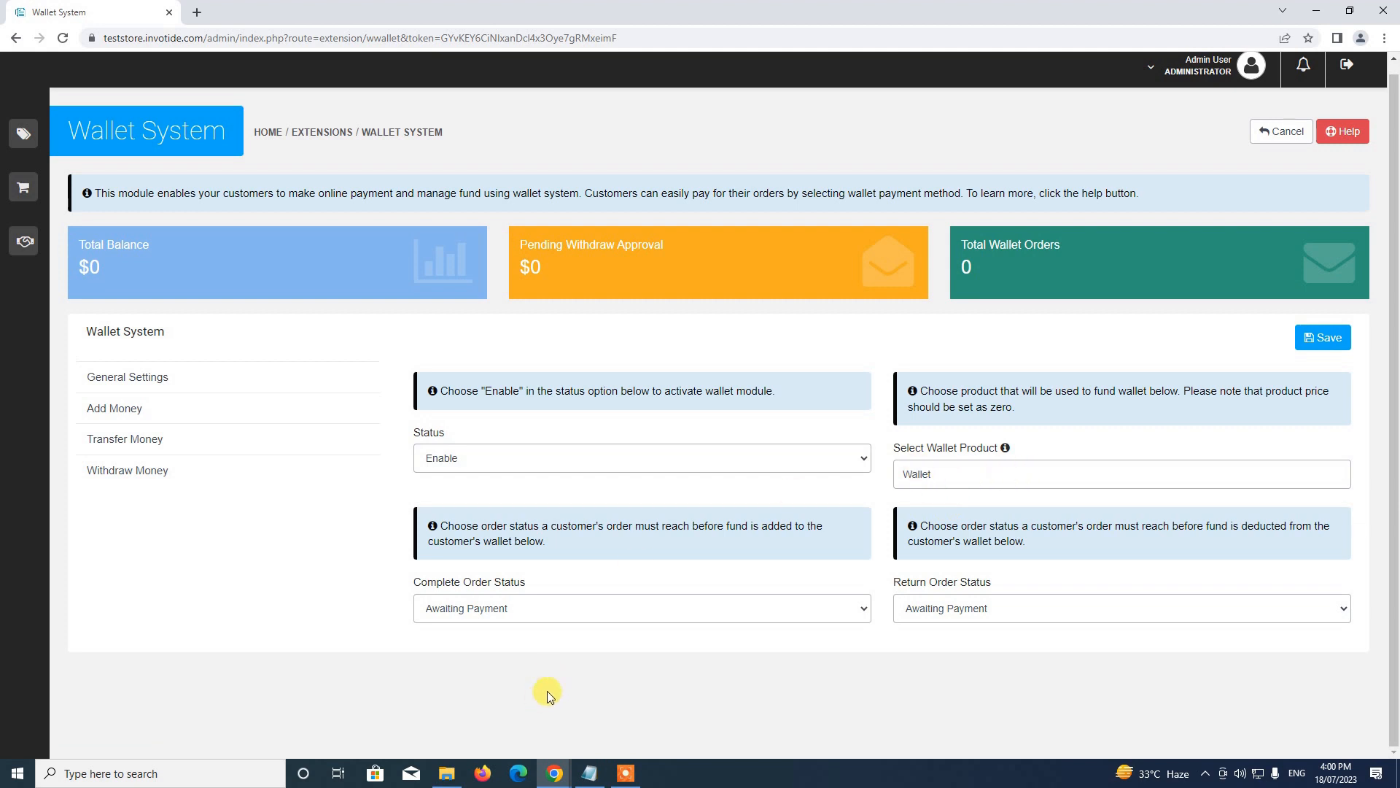
left_click(1346, 337)
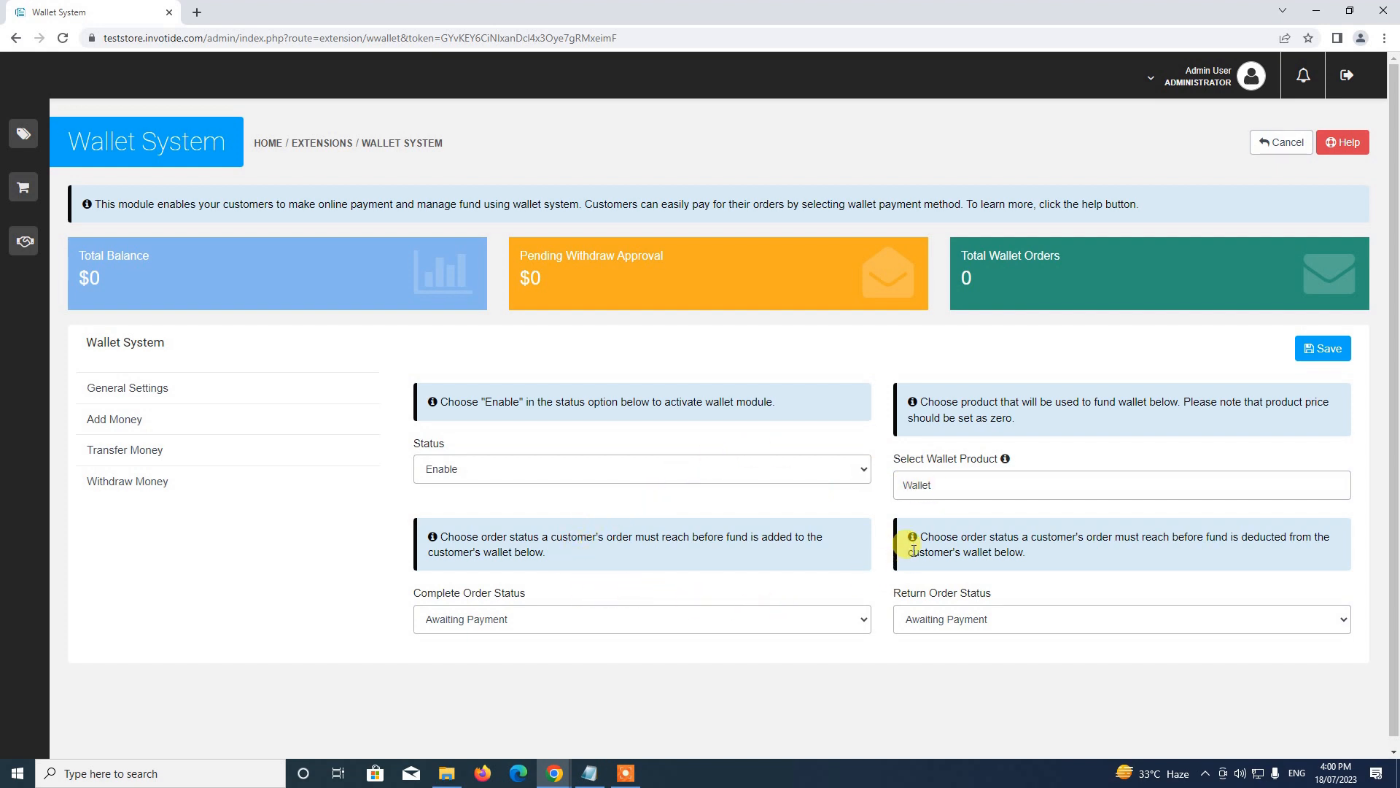
Set the complete order status to Complete and the return order status to Refunded, and save the settings
left_click(479, 620)
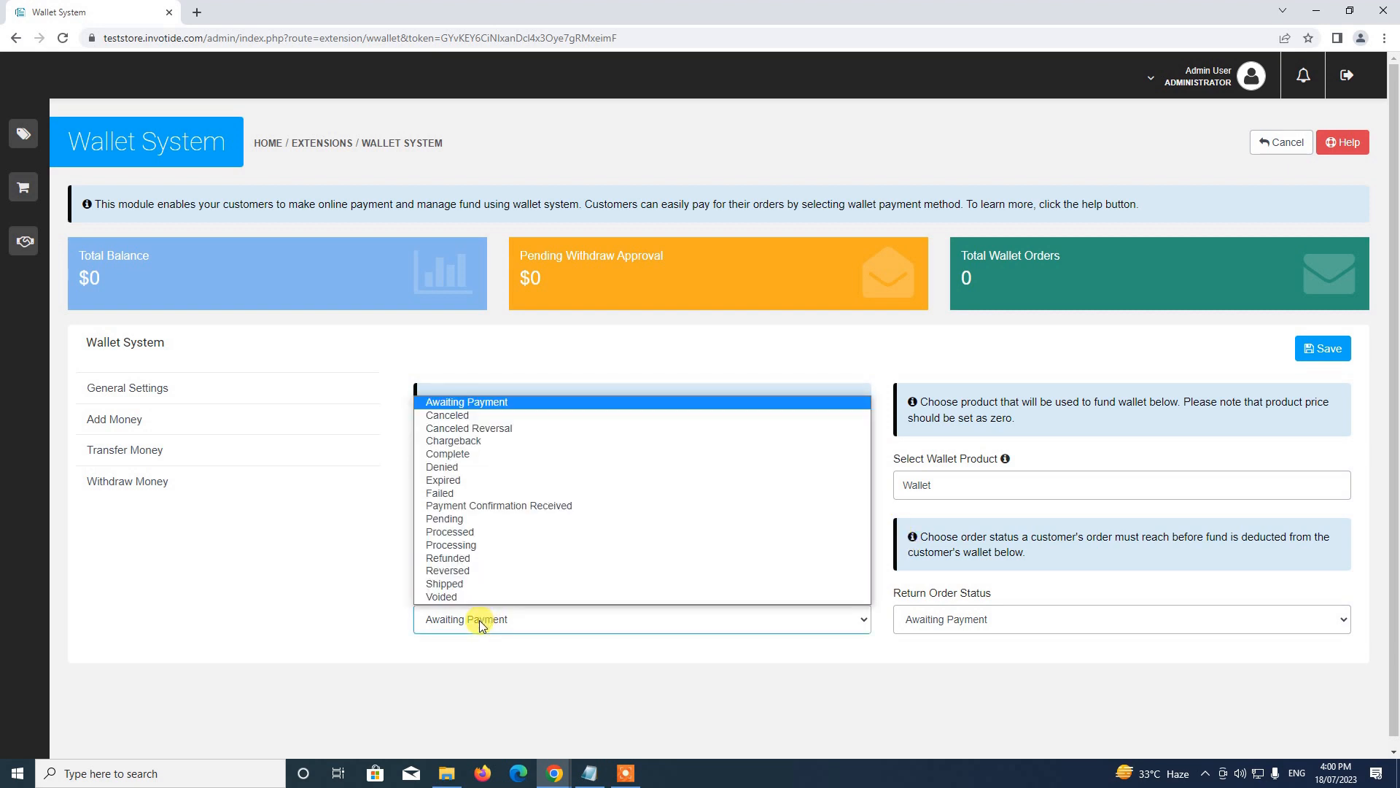
left_click(480, 454)
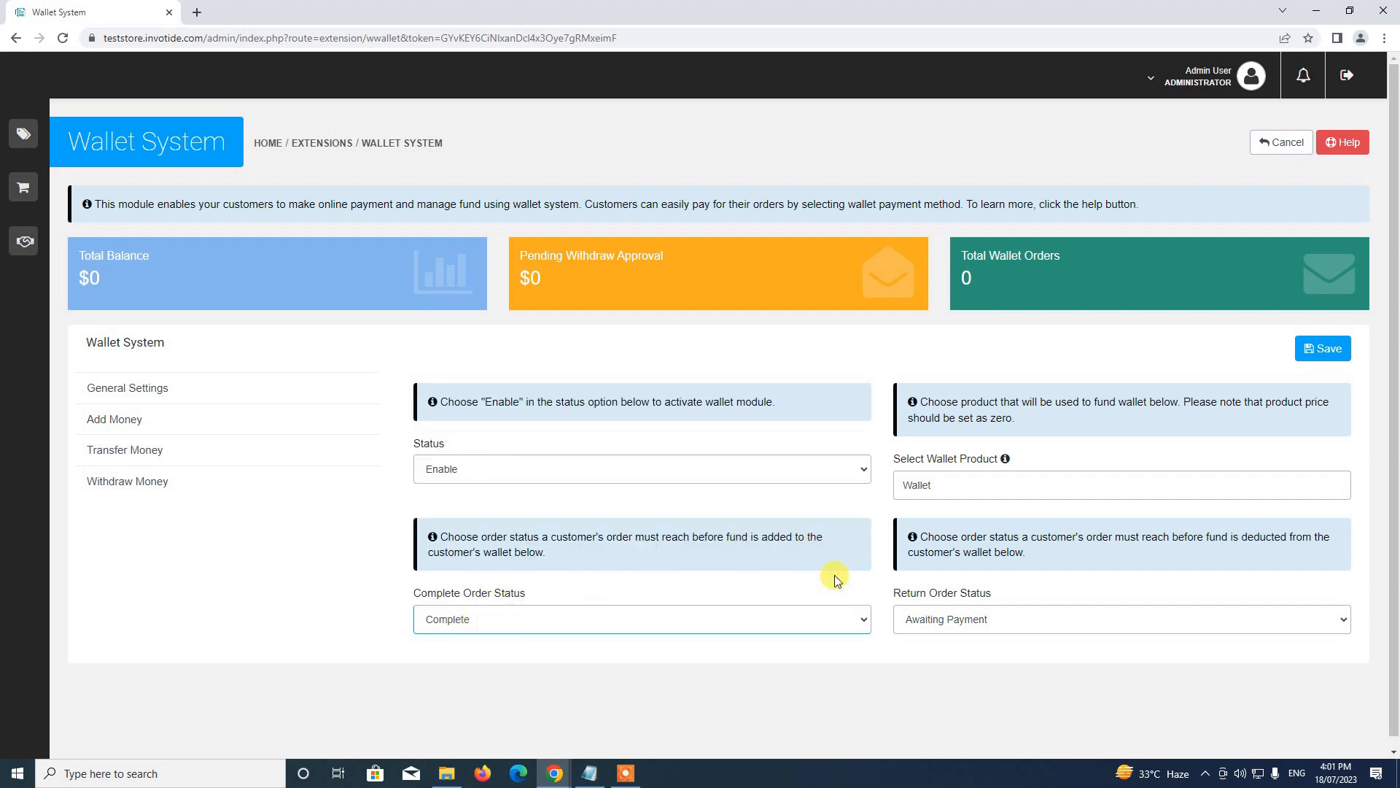
left_click(982, 616)
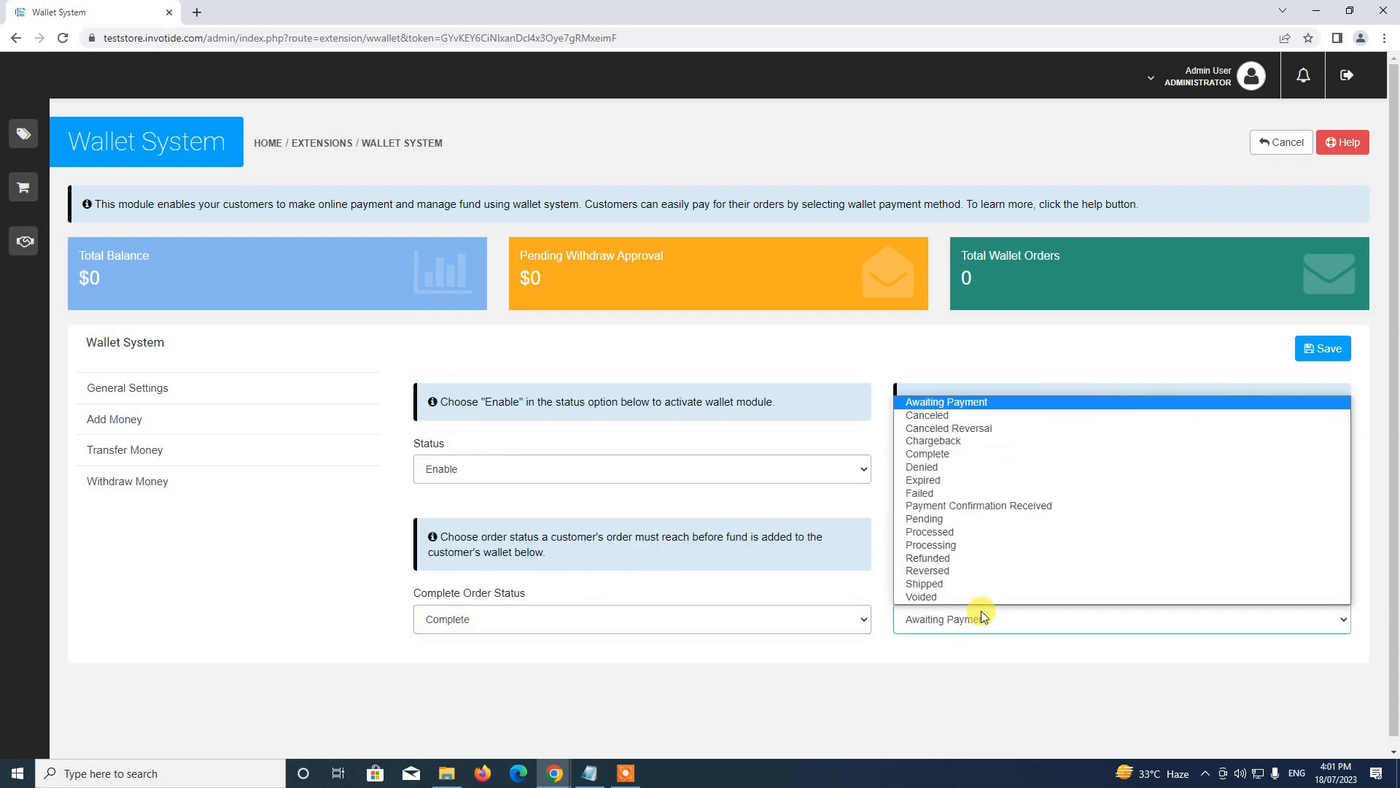
left_click(978, 559)
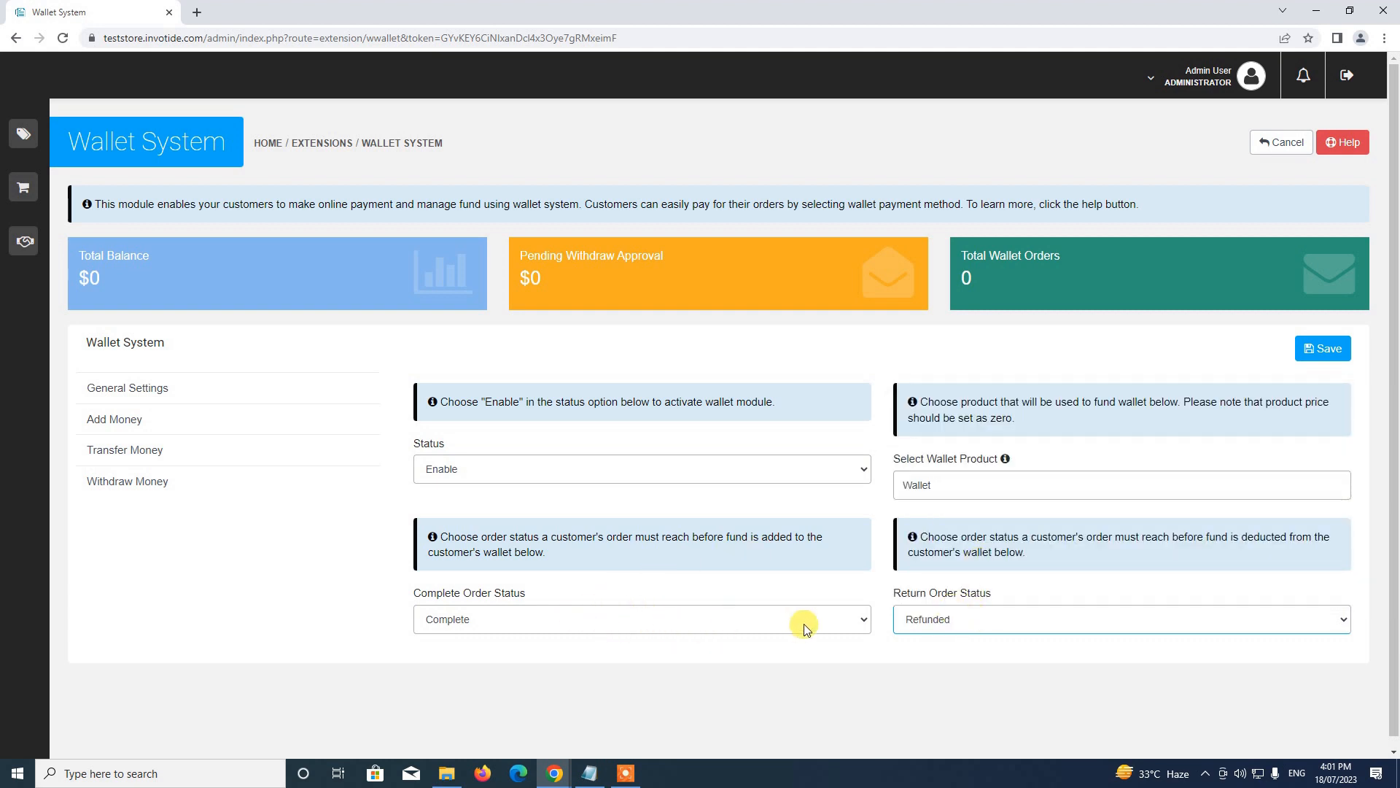
left_click(1326, 355)
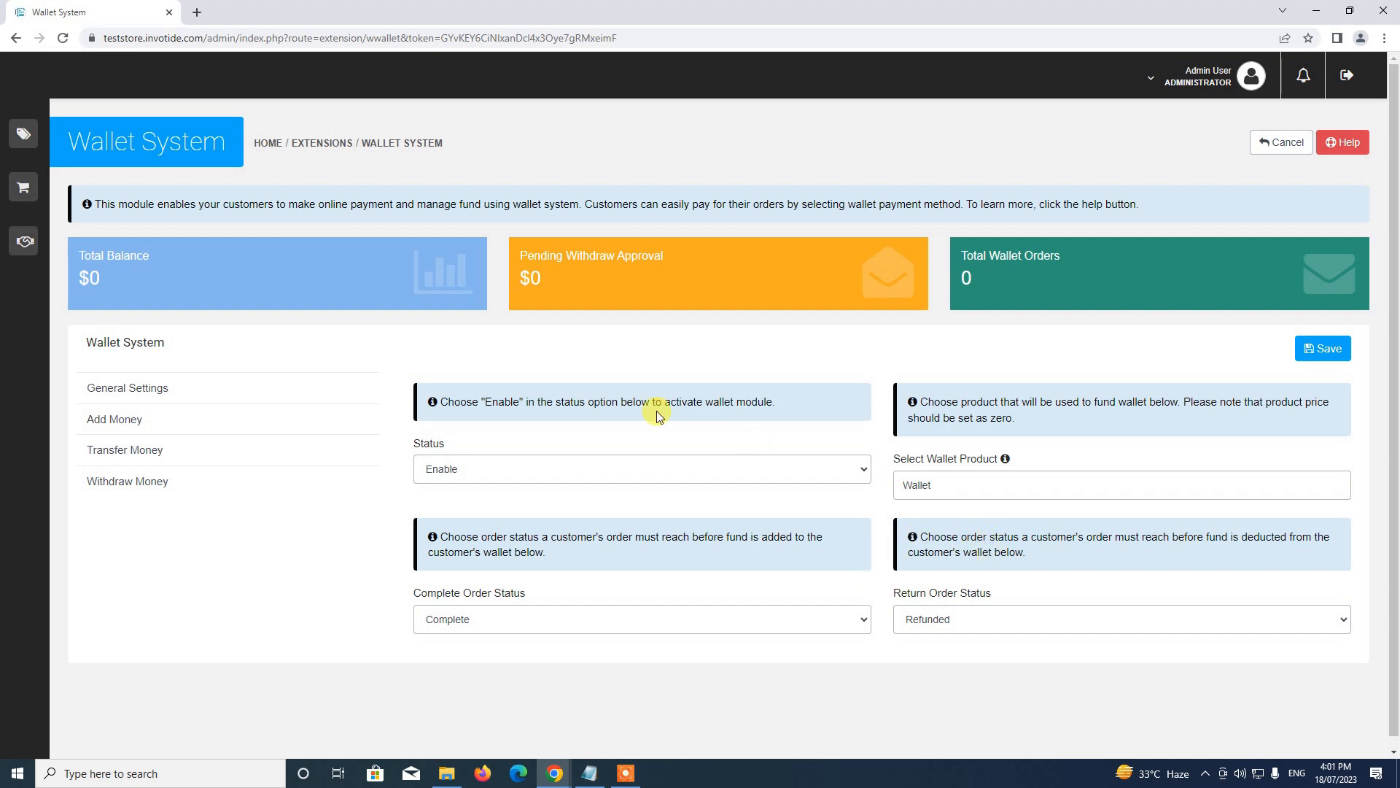
Open the Add Money settings of the wallet module and set their status to Enable
left_click(157, 427)
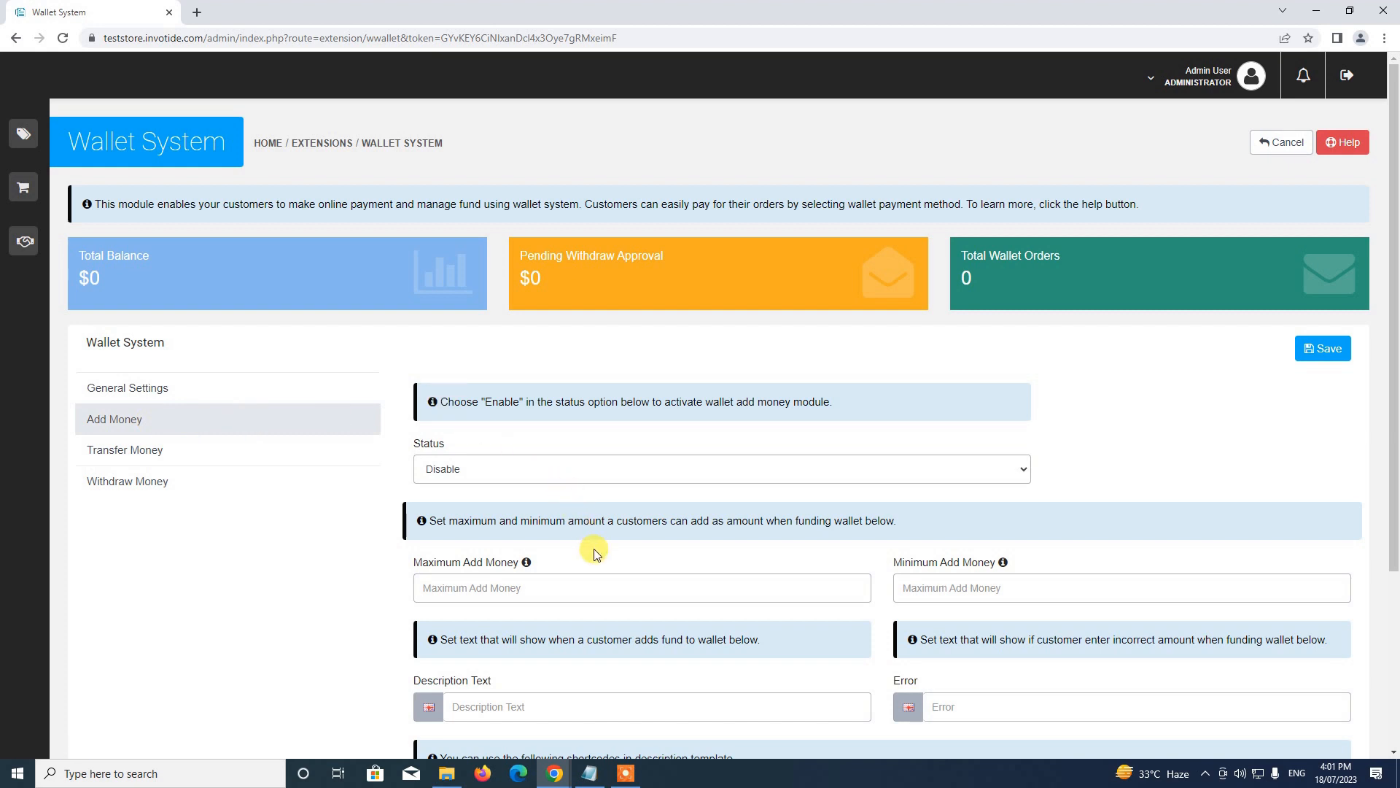
scroll(595, 553, "down", 3)
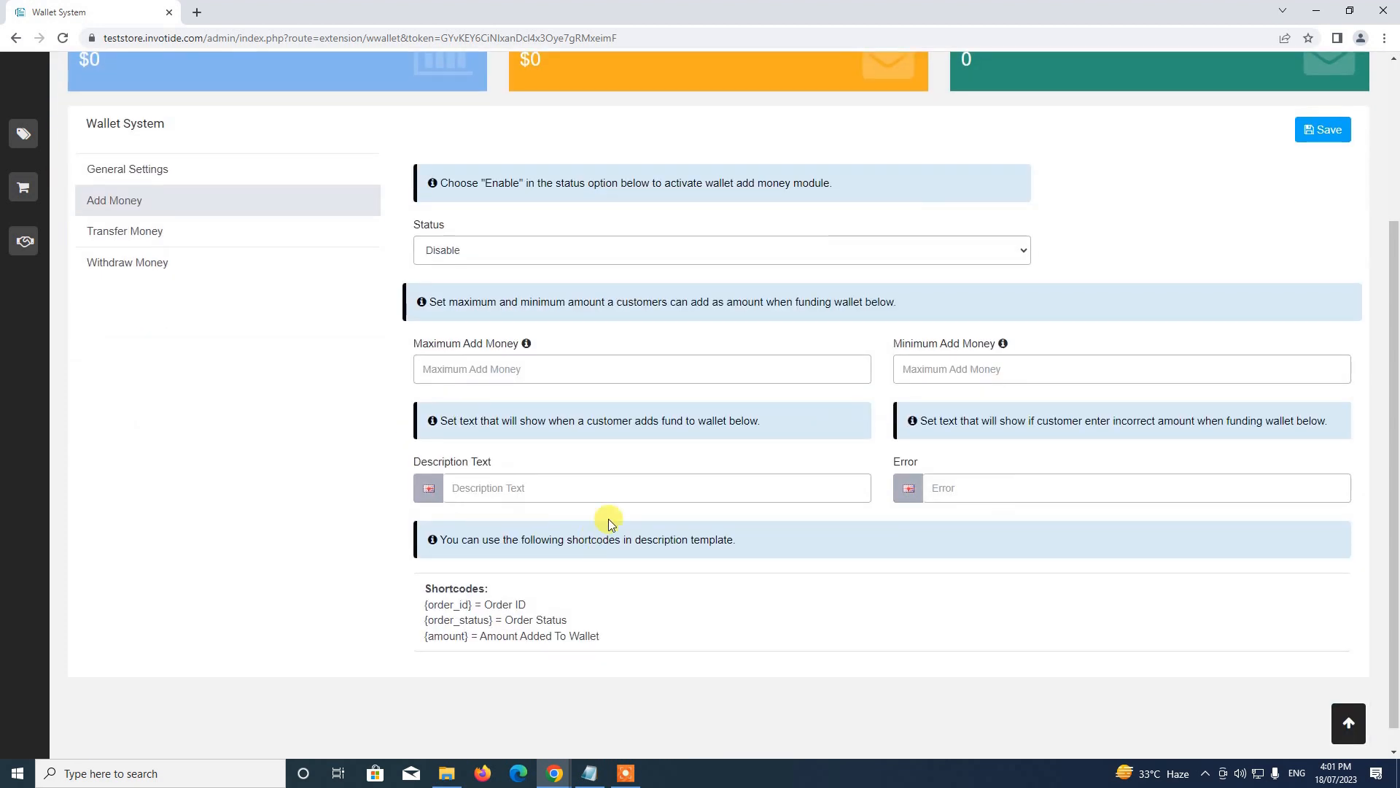
scroll(870, 634, "up", 2)
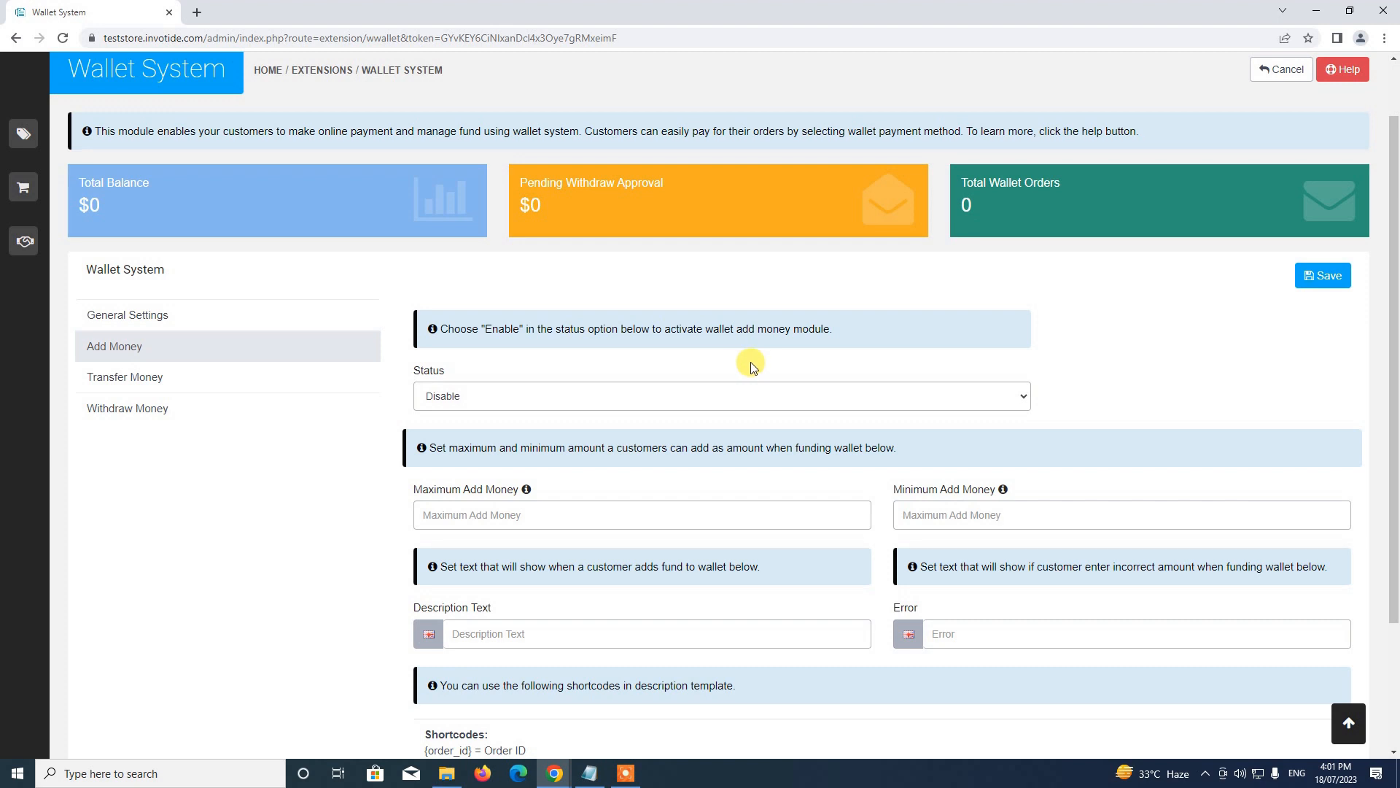
left_click(472, 394)
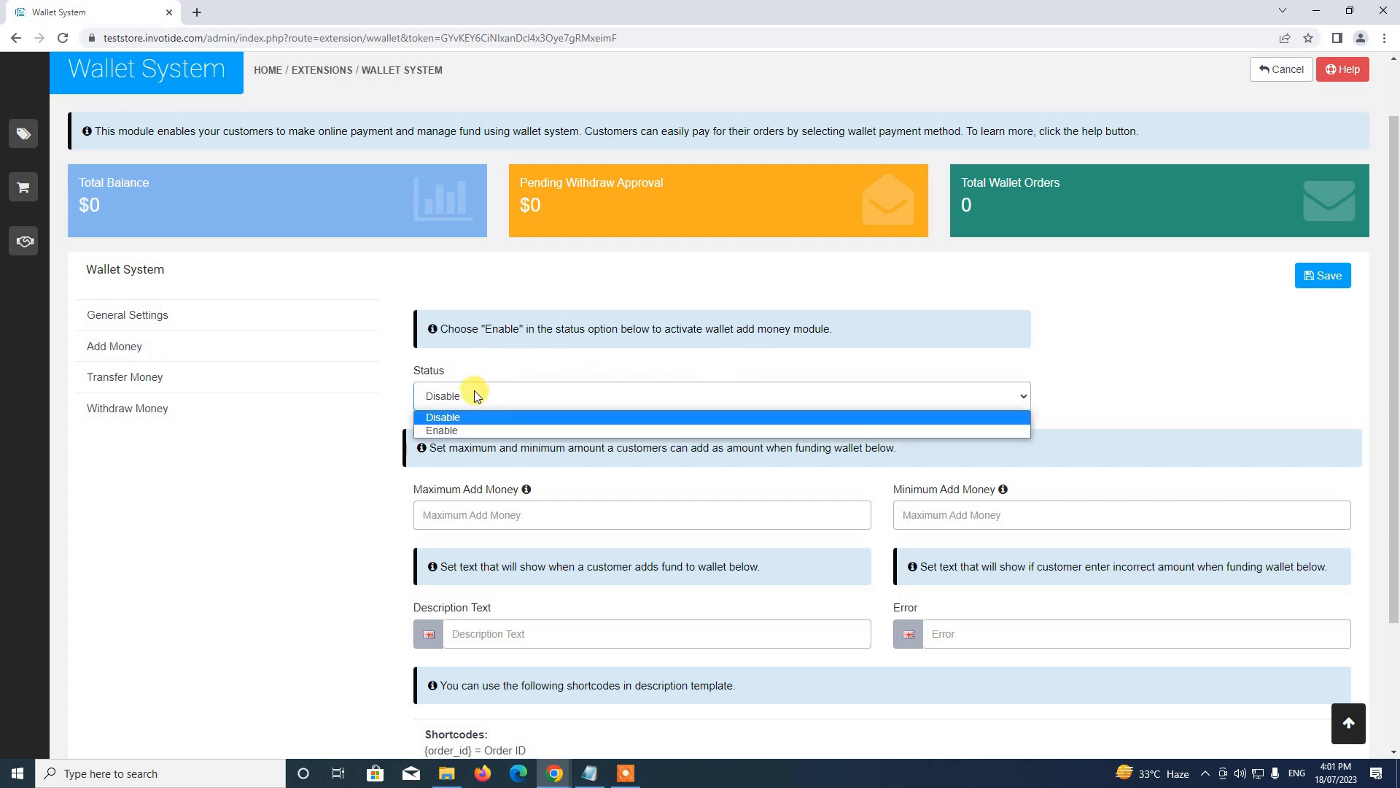
left_click(468, 430)
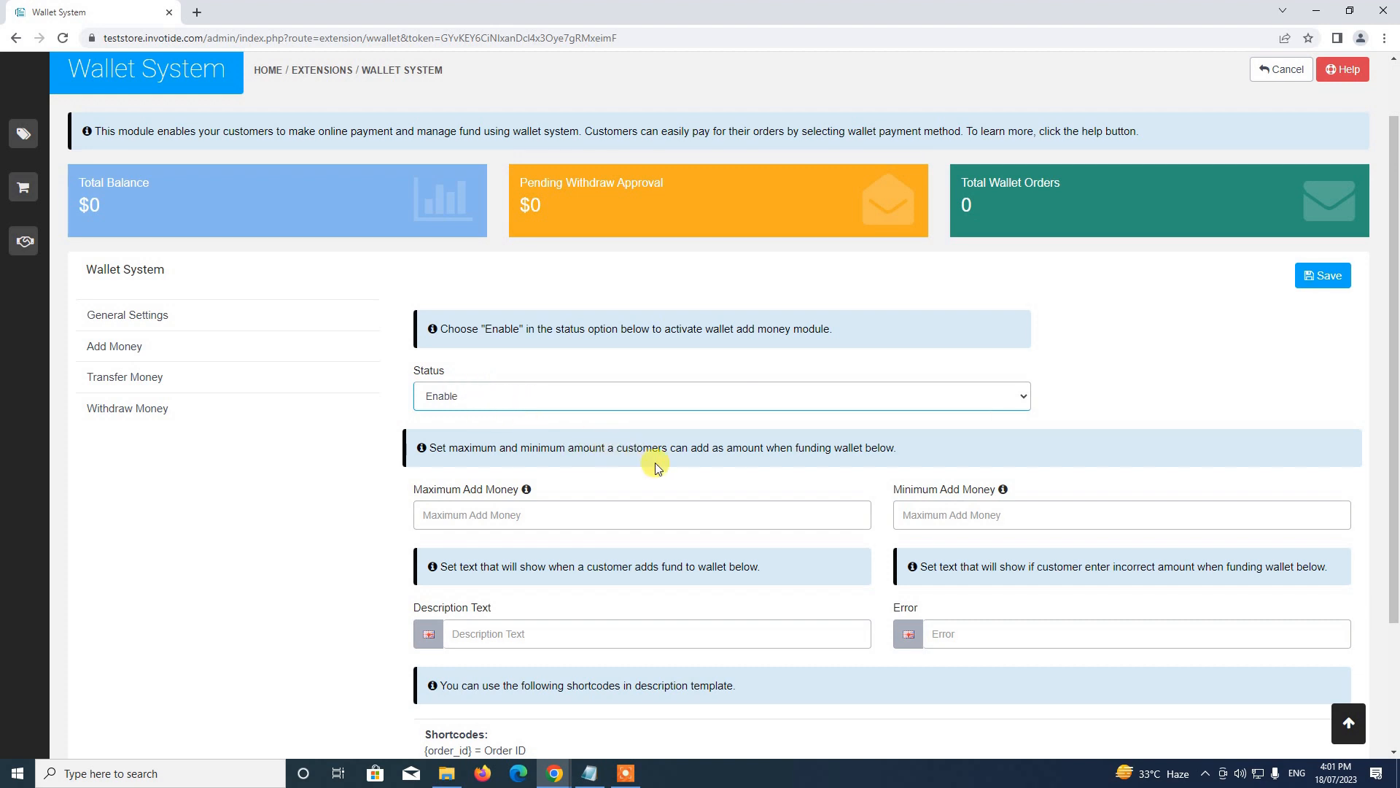
Set the maximum add money amount to 1000 and the minimum to 10
scroll(655, 466, "down", 2)
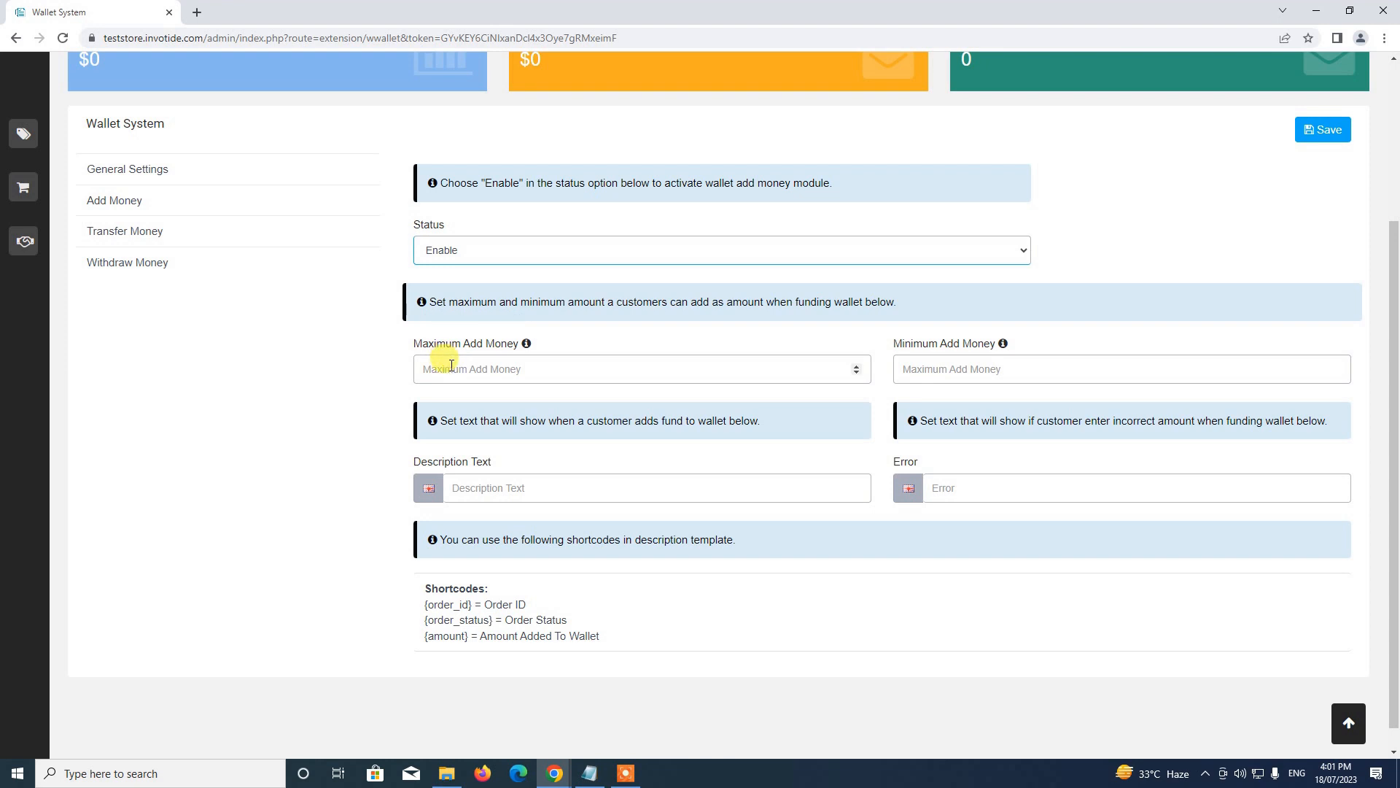
left_click(514, 382)
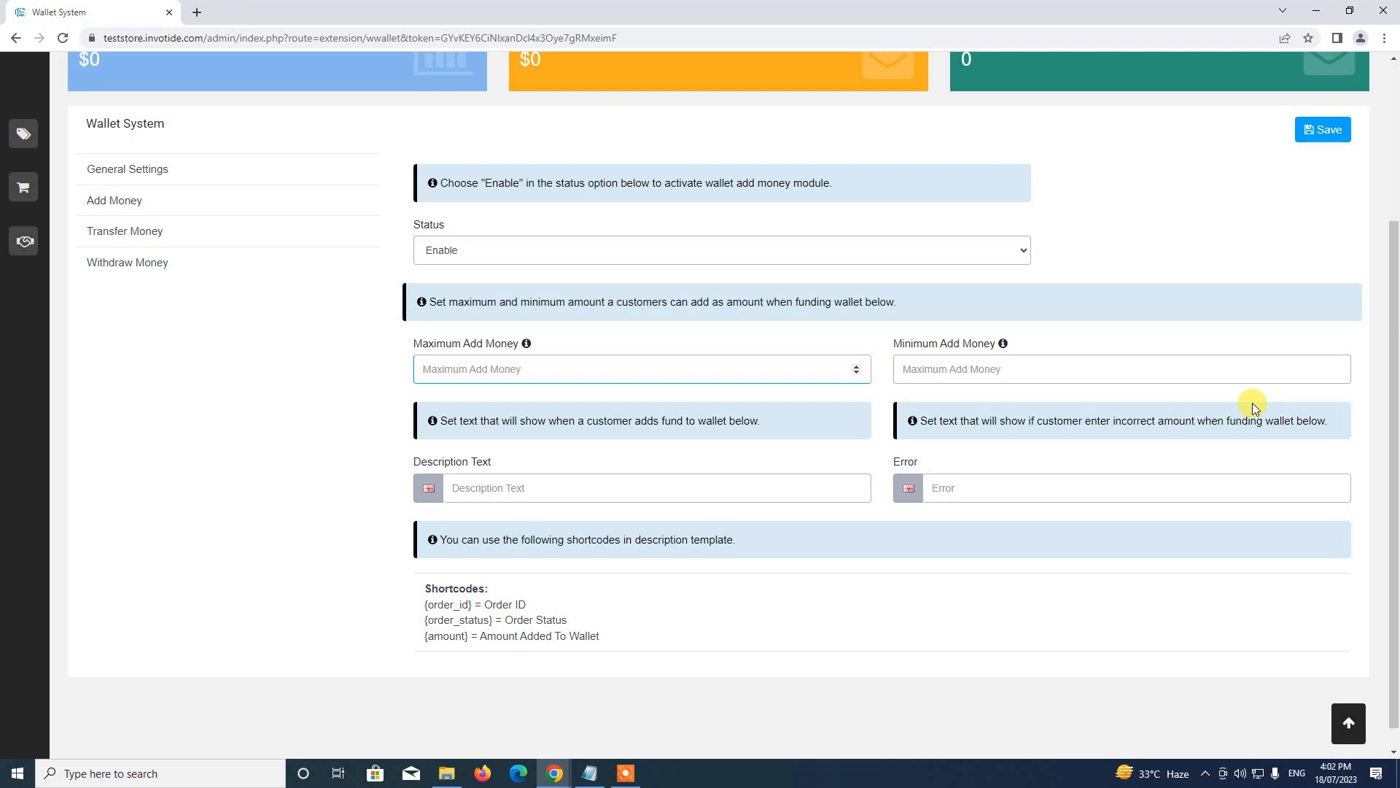
type("1000")
key("Tab")
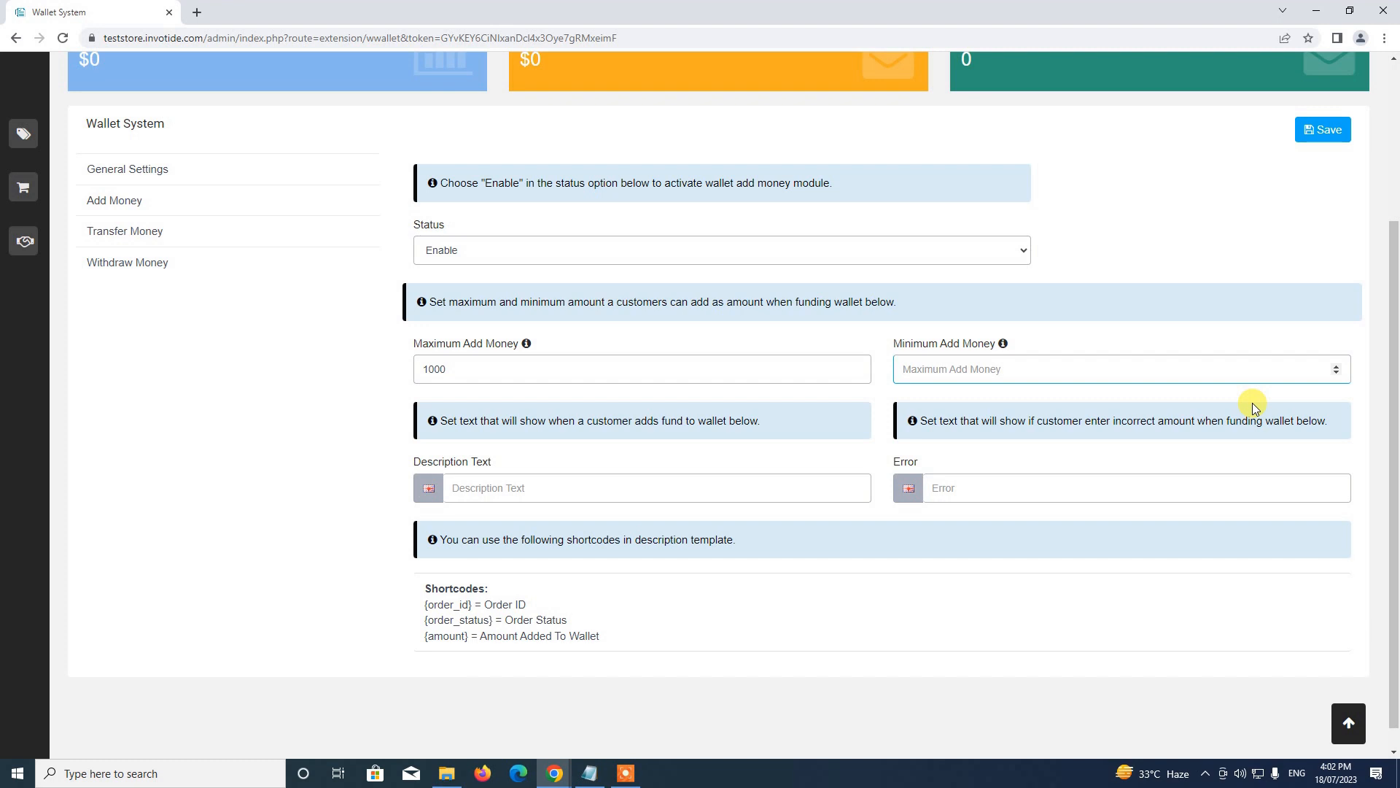
type("10")
Enter "Credit Wallet" as the add money description text and "Incorrect Amount" as the error text
scroll(693, 396, "down", 1)
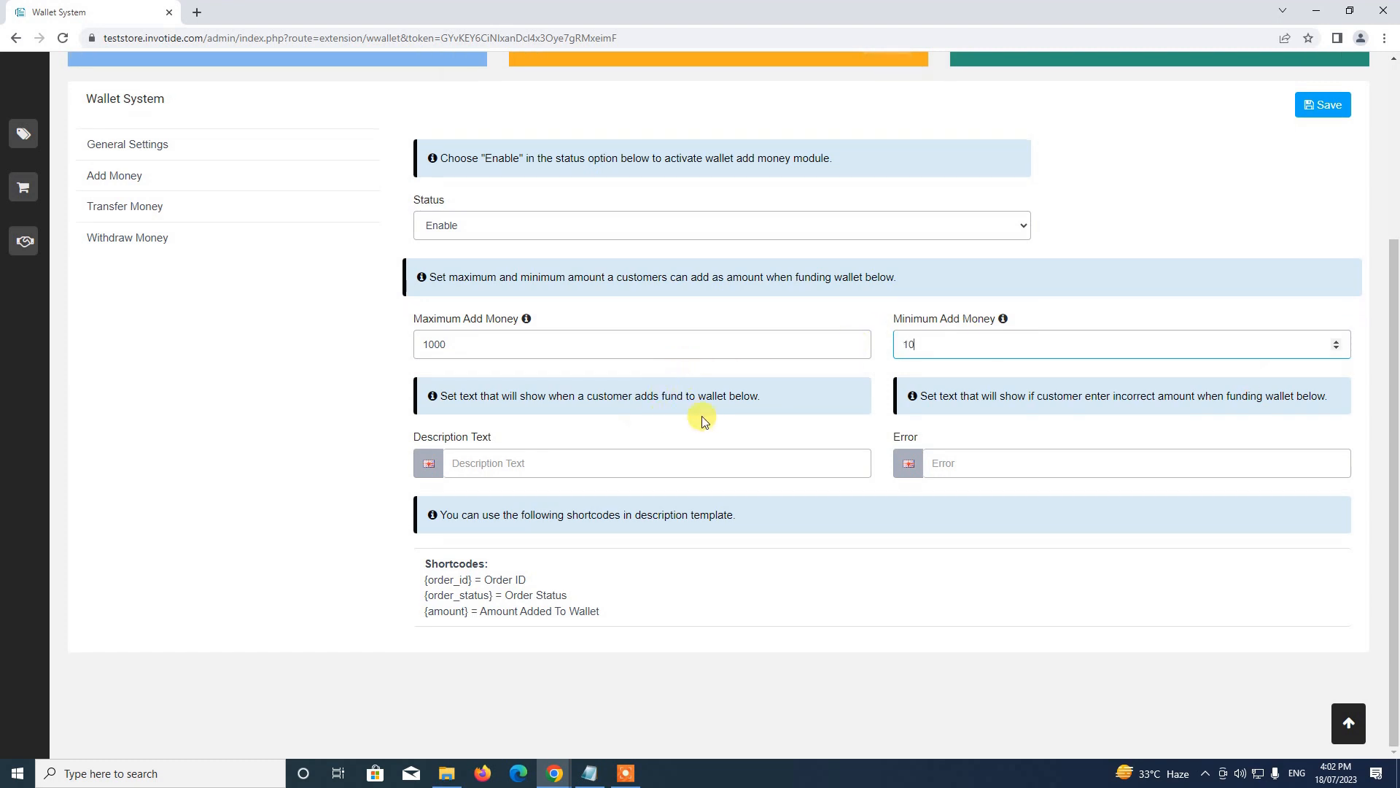
left_click(505, 472)
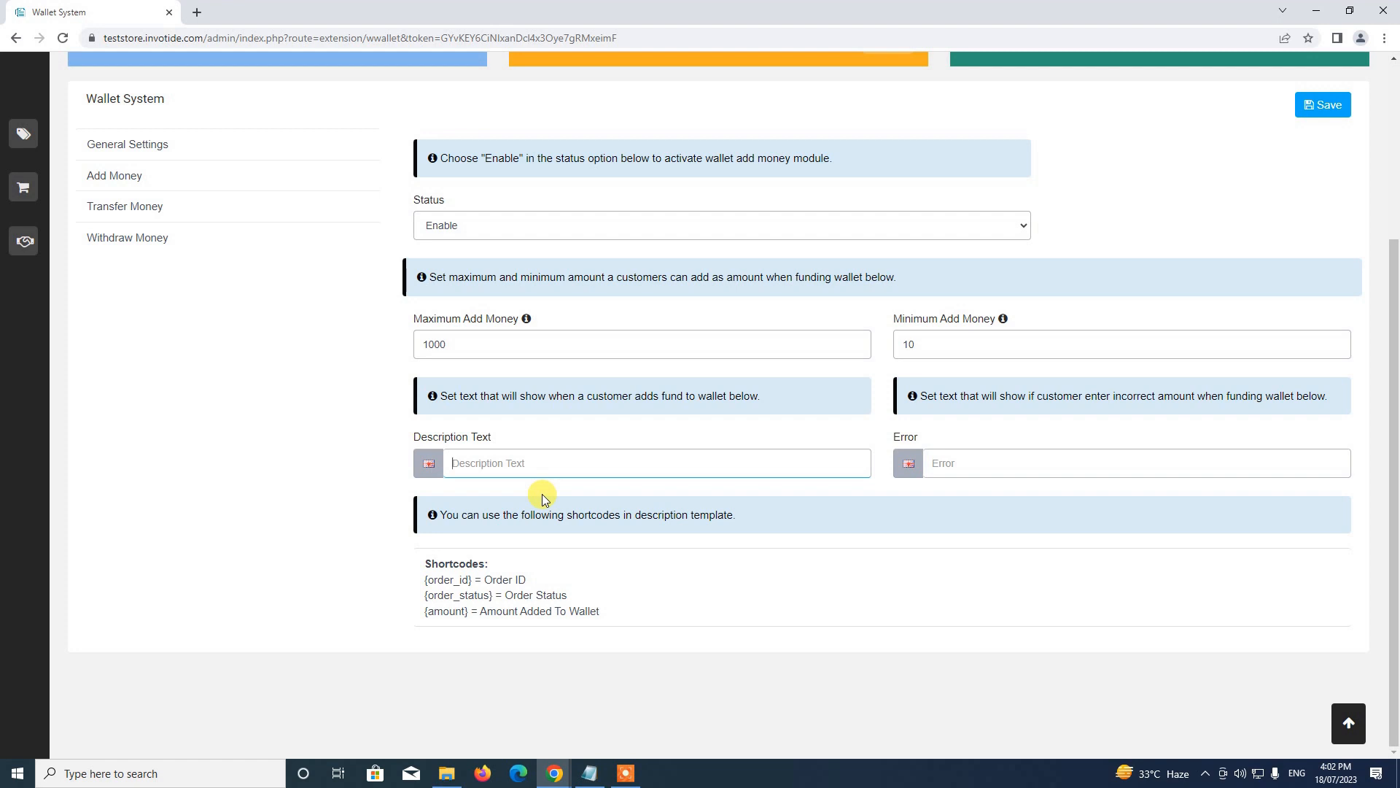
type("Credit Willet")
left_click(976, 470)
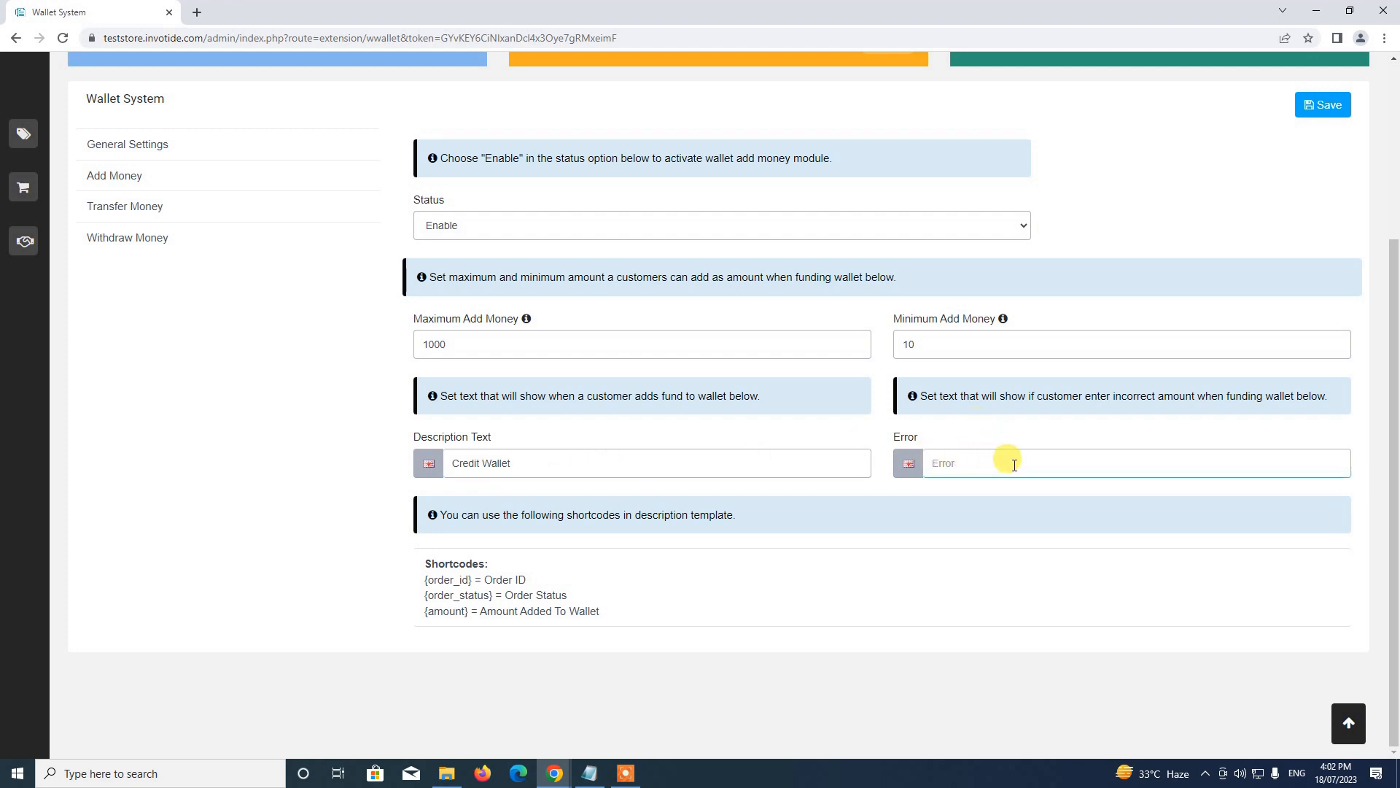
type("Incorrect Amount")
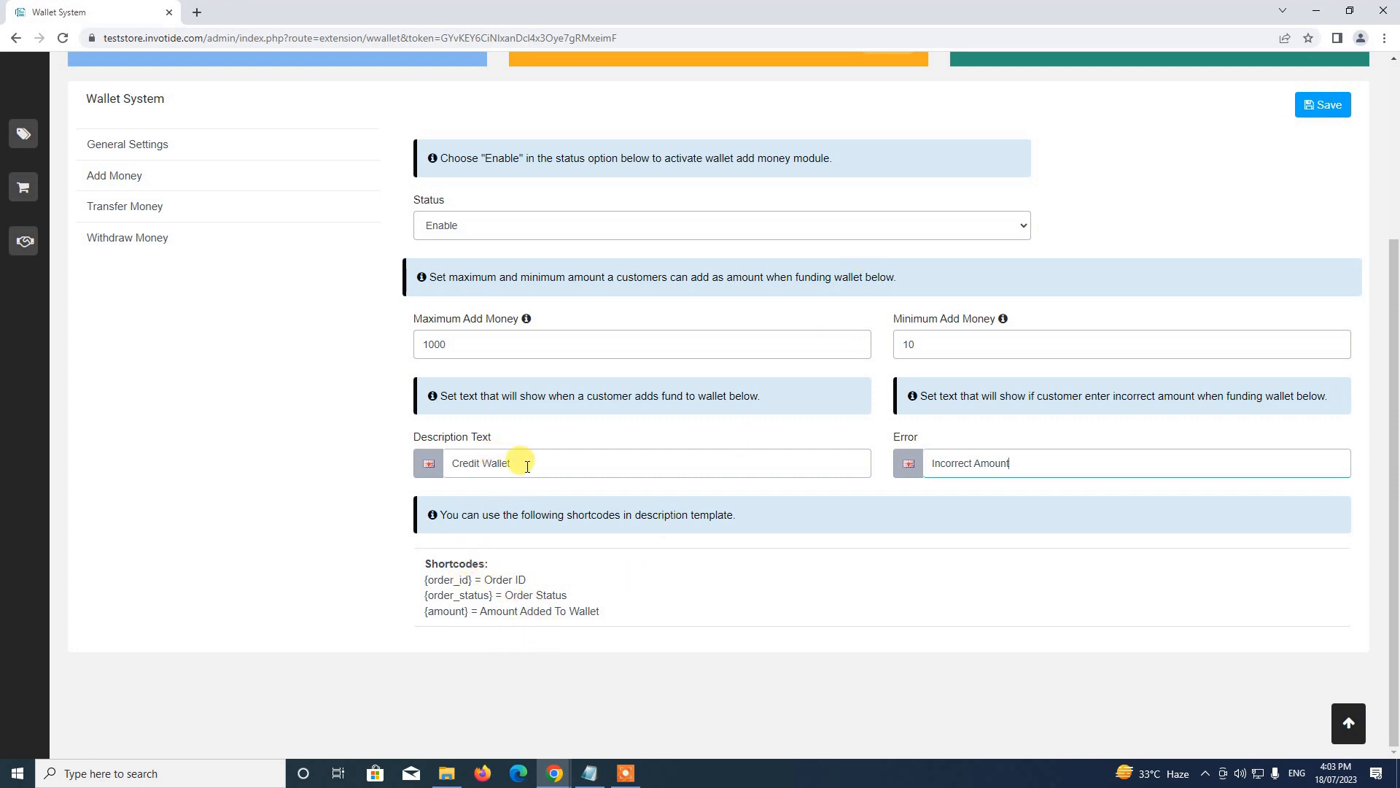
Change the add money description to "{amount} Added To Wallet" using the copied amount shortcode, and save the settings
left_click(428, 613)
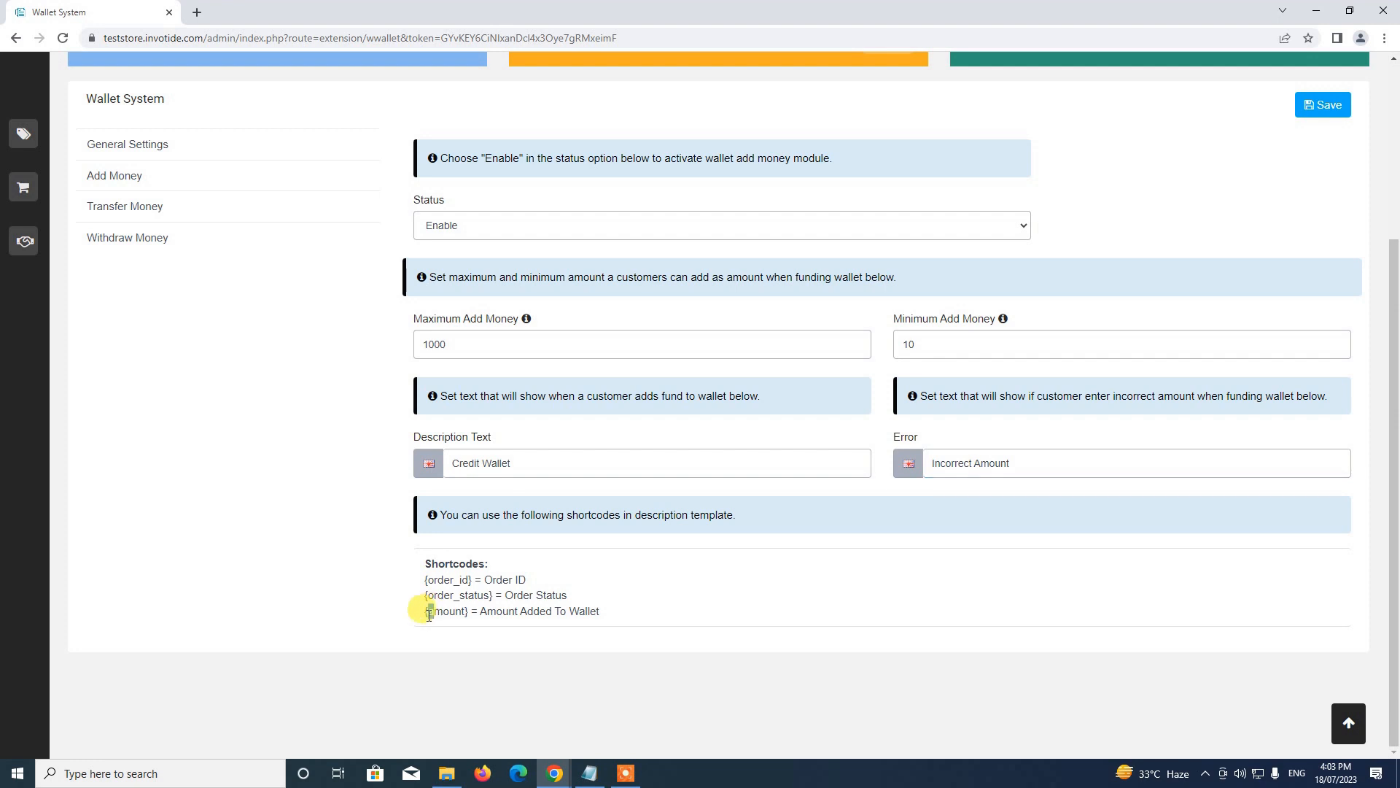
left_click_drag(426, 611, 466, 615)
key("ctrl+c")
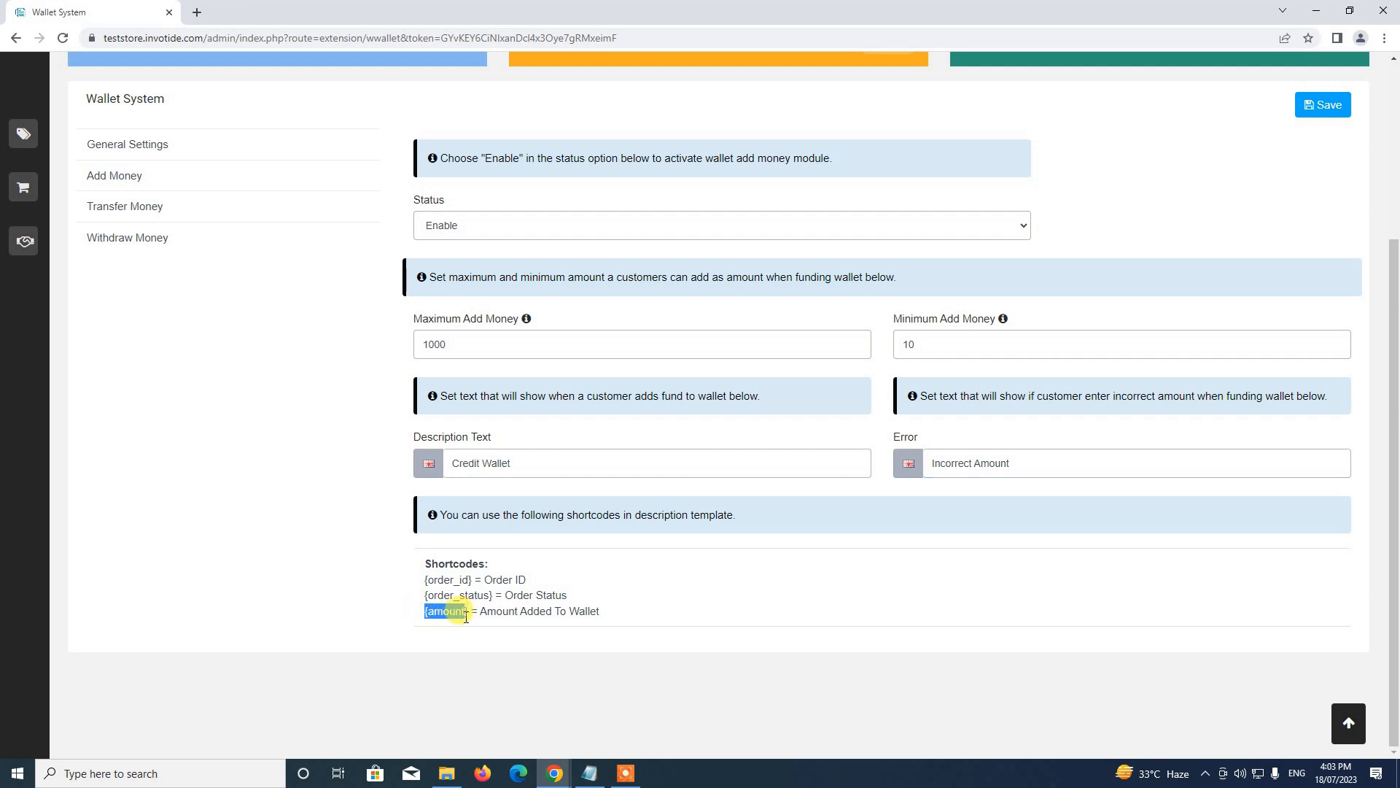
double_click(464, 460)
key("ctrl+v")
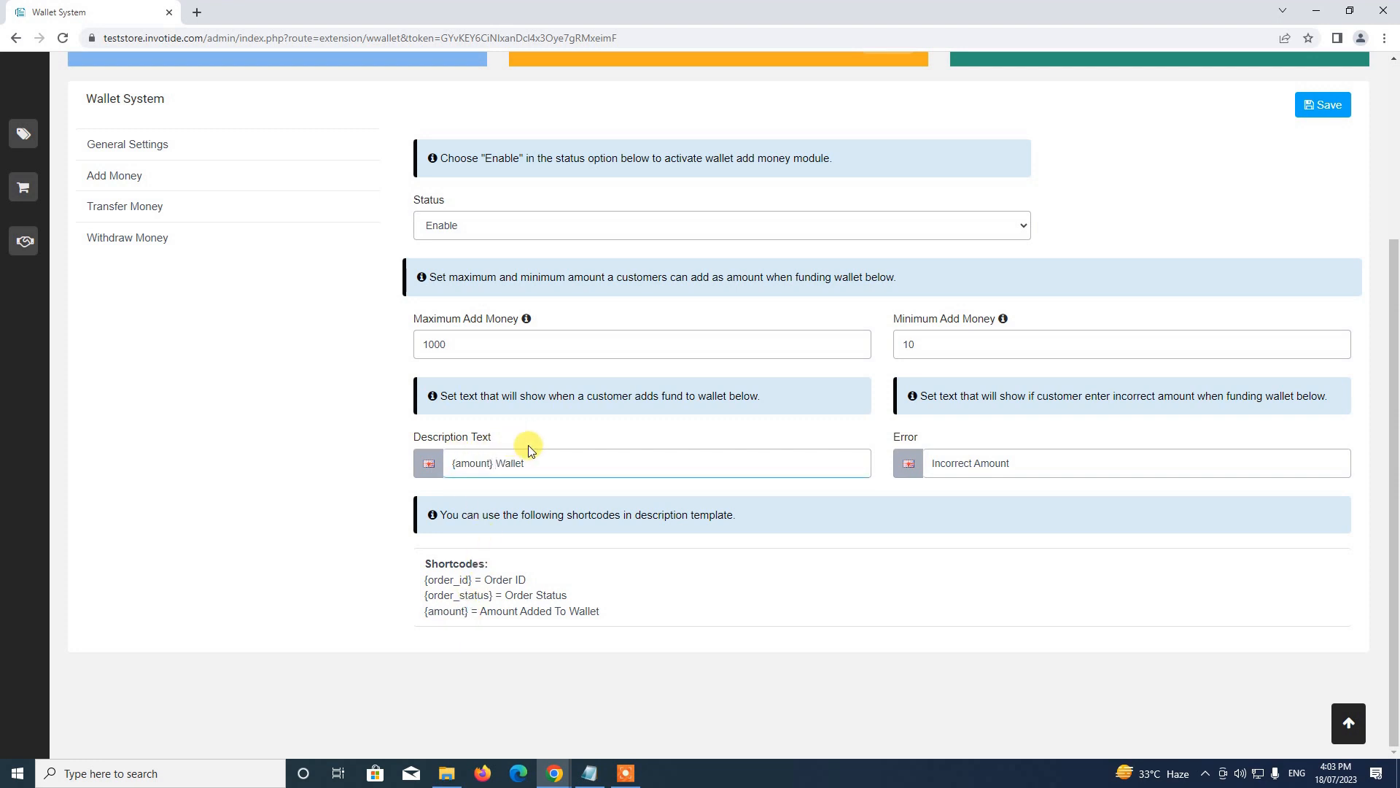
double_click(529, 450)
type("t")
left_click(1315, 108)
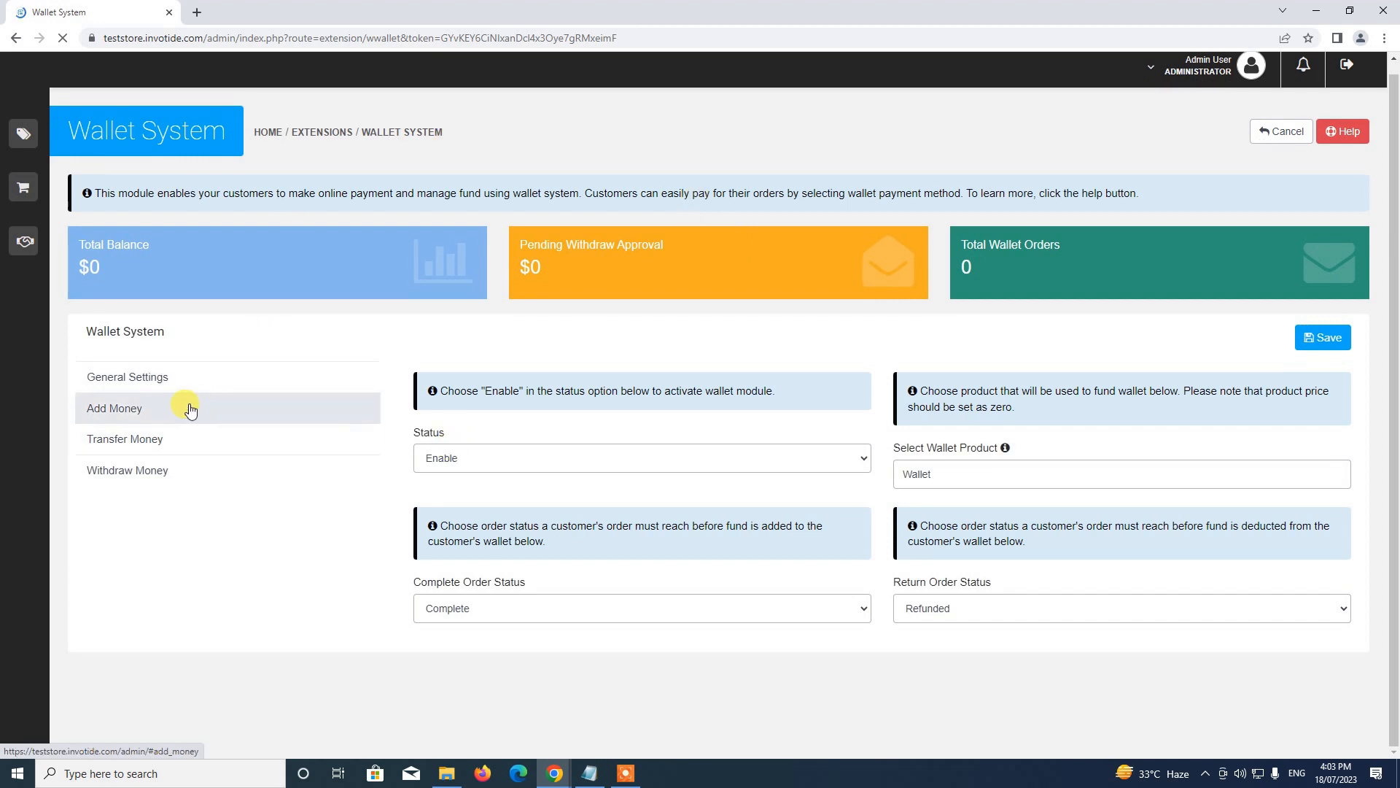
Reopen the Add Money settings and check the saved status, amount limits and texts
left_click(189, 410)
scroll(686, 404, "down", 4)
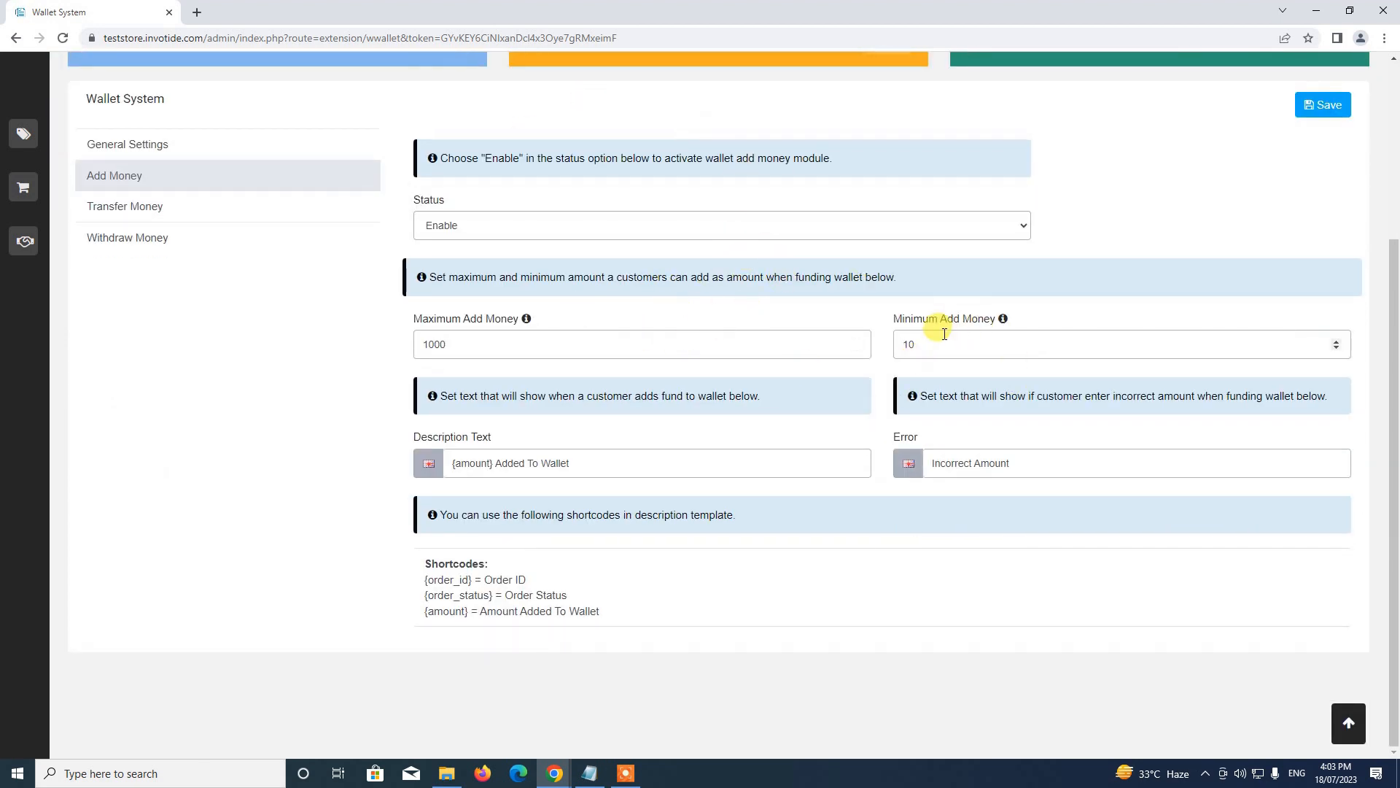
scroll(933, 328, "up", 2)
scroll(865, 357, "down", 1)
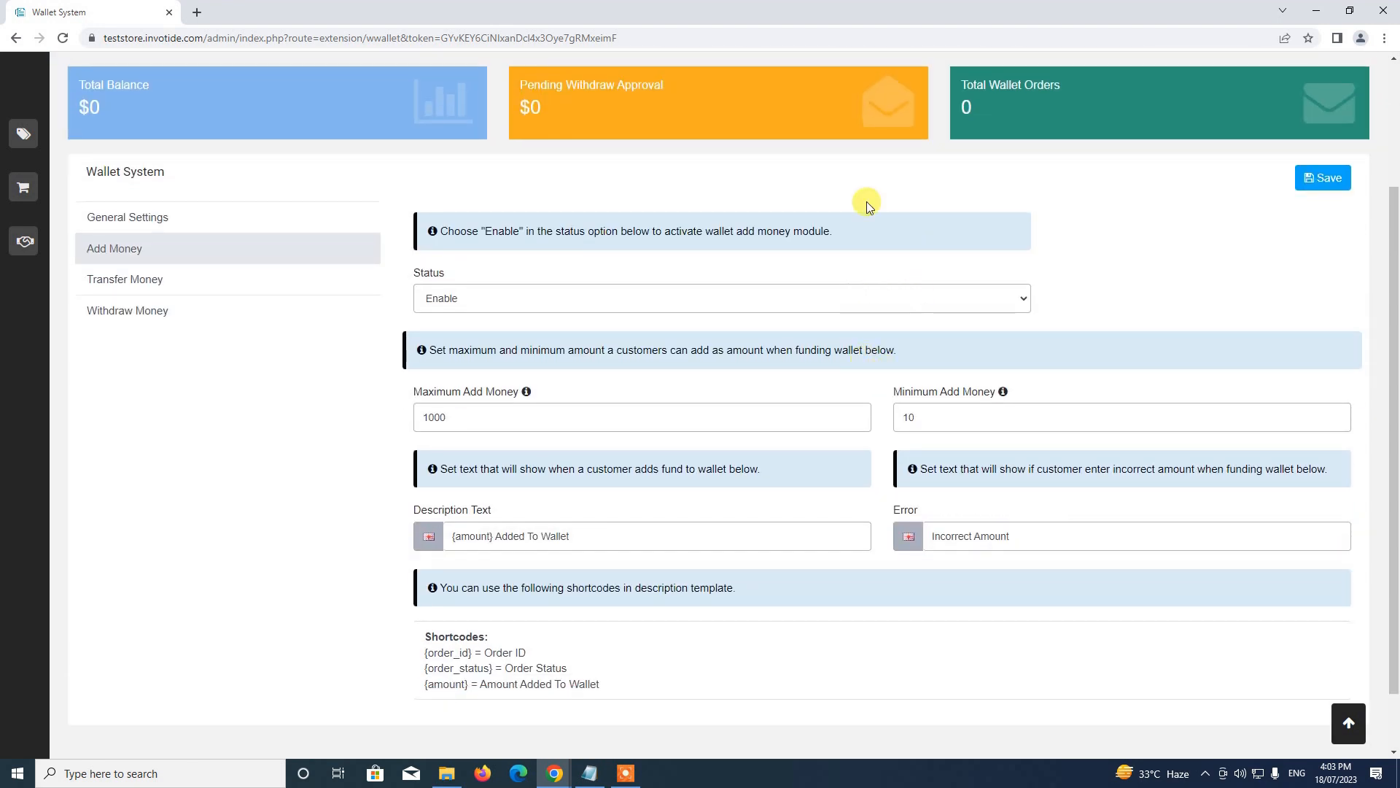
scroll(846, 396, "down", 1)
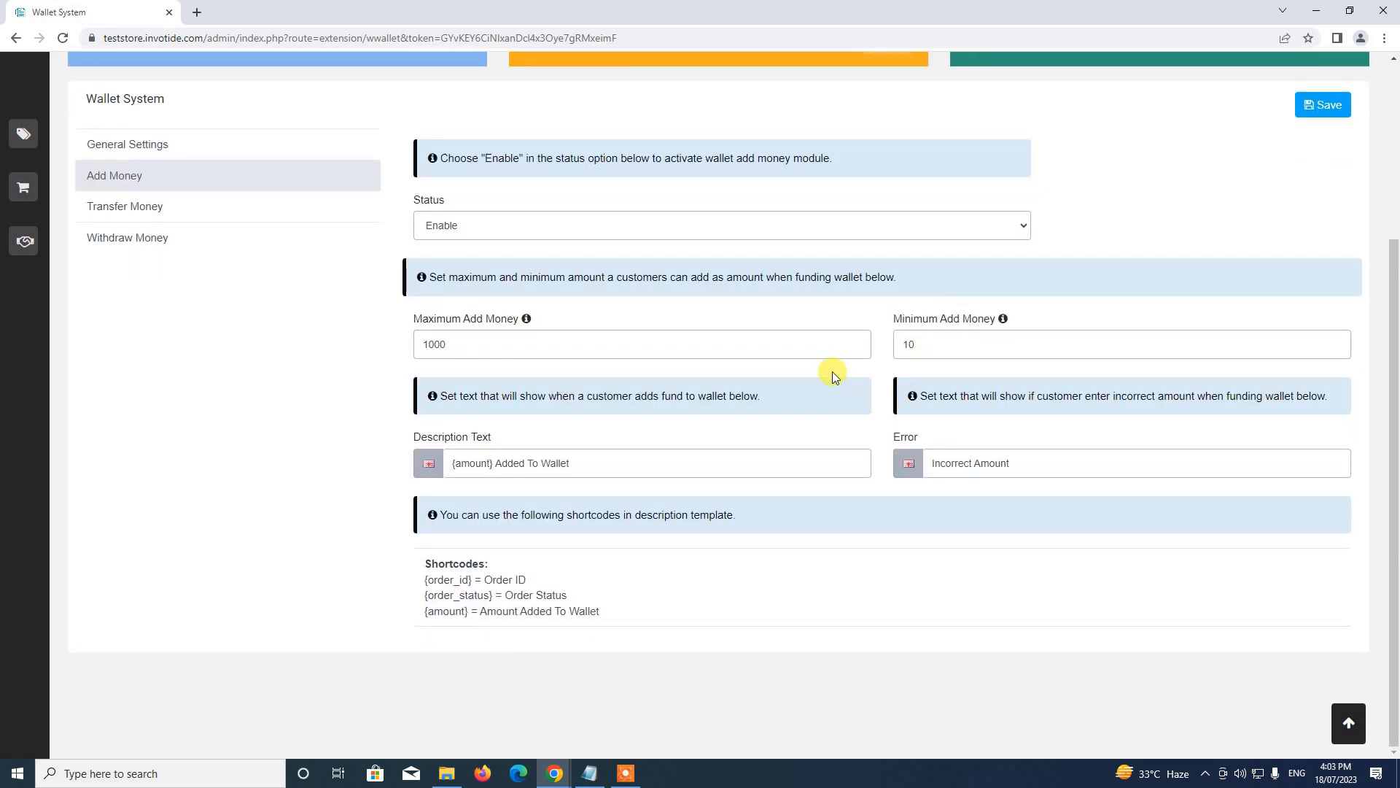
Enable Transfer Money and its auto approval, with a maximum transfer of 1000 and a minimum of 10
left_click(157, 210)
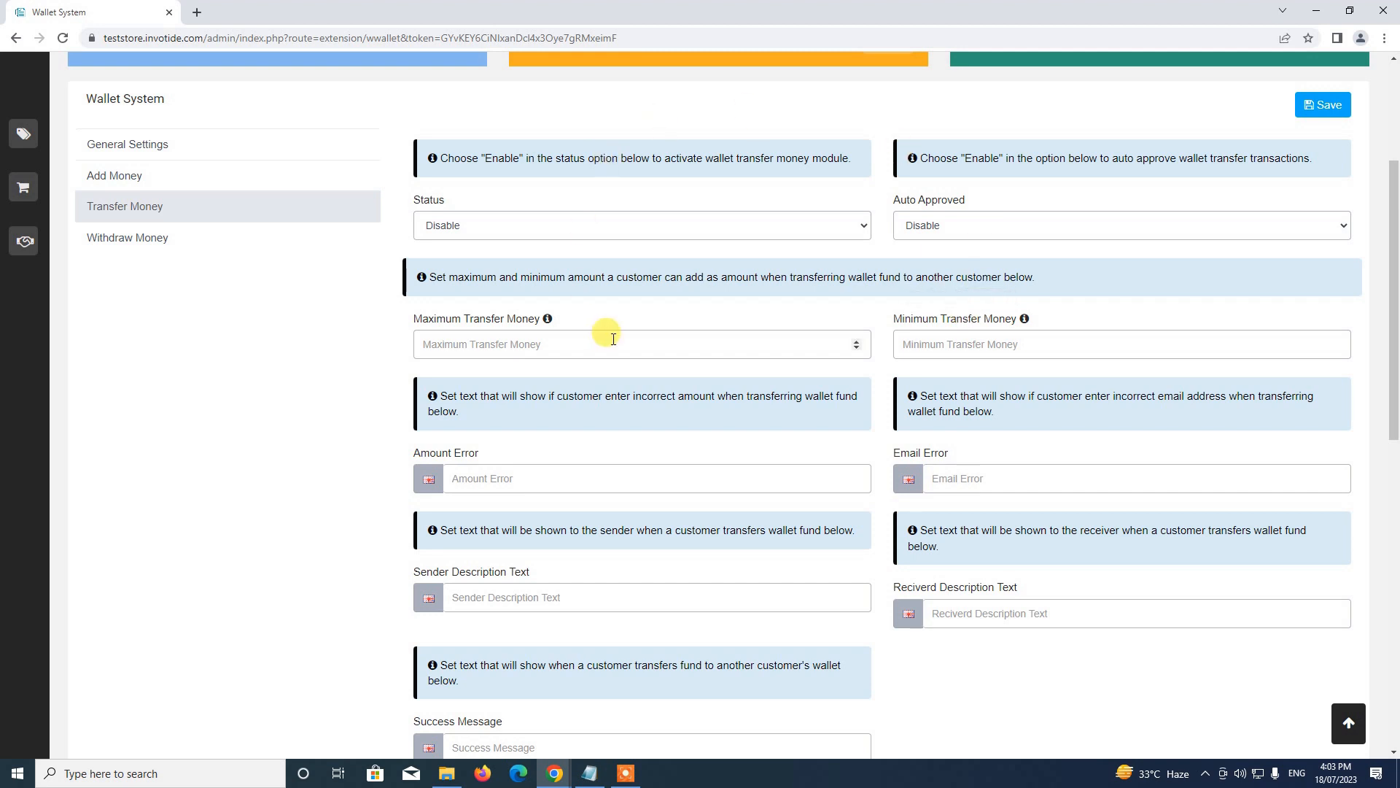
left_click(603, 222)
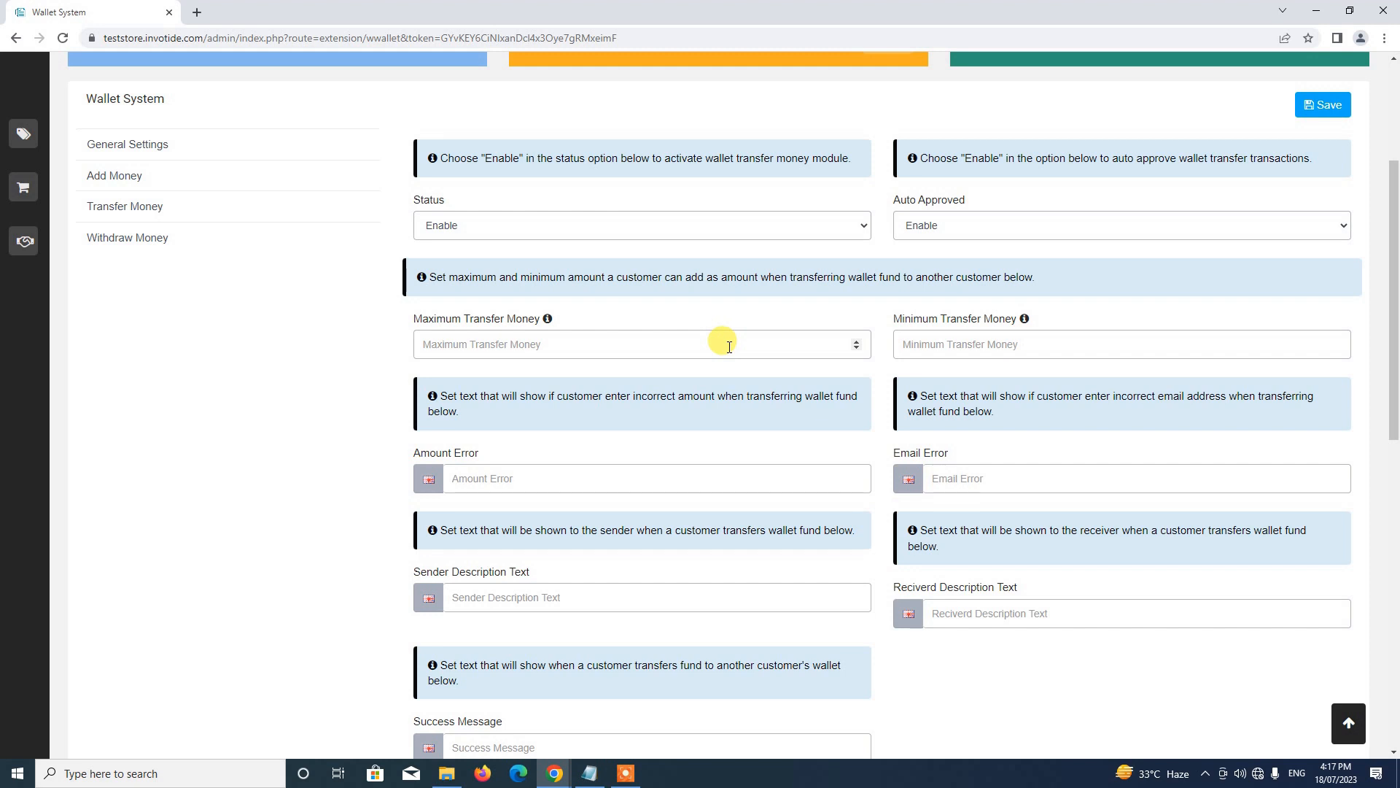
left_click(729, 347)
type("1000")
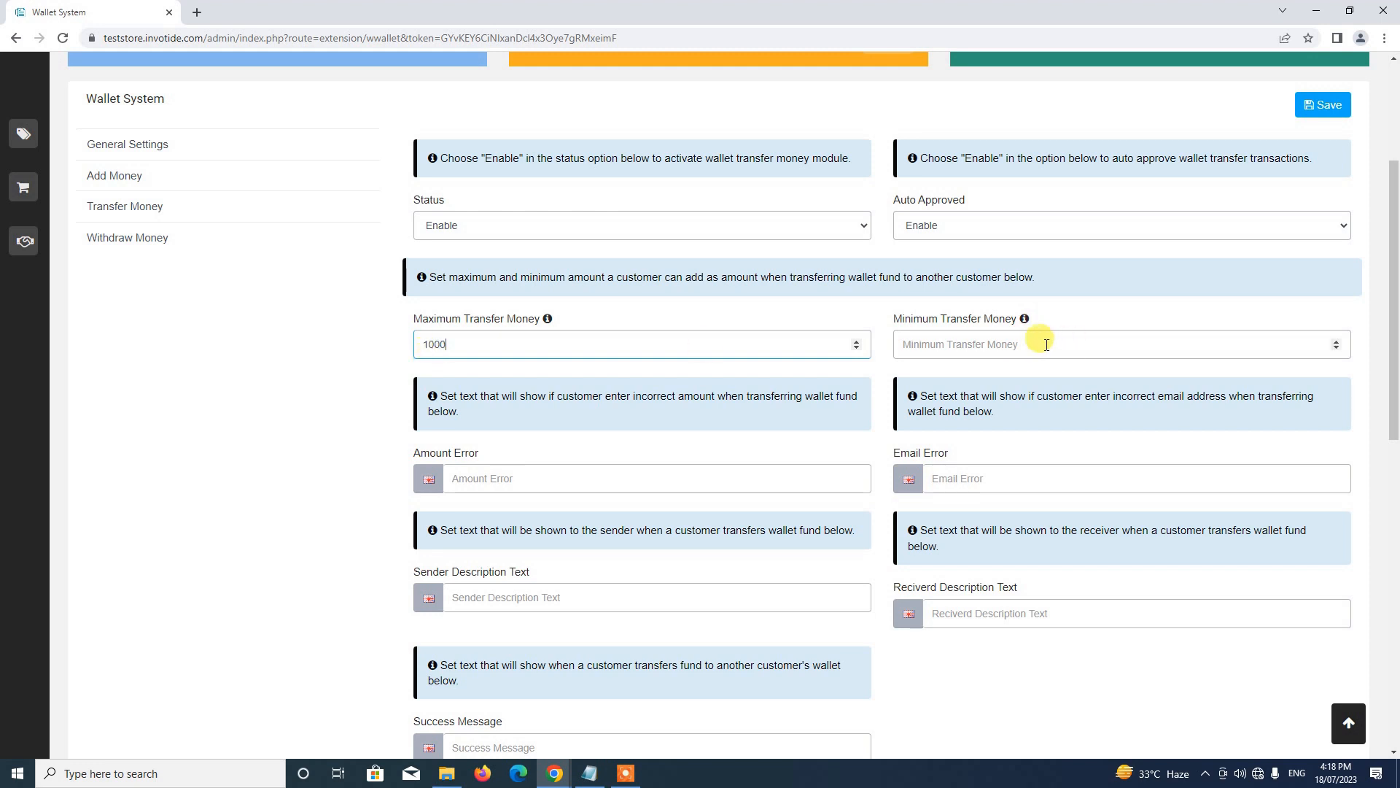
left_click(1092, 337)
type("10")
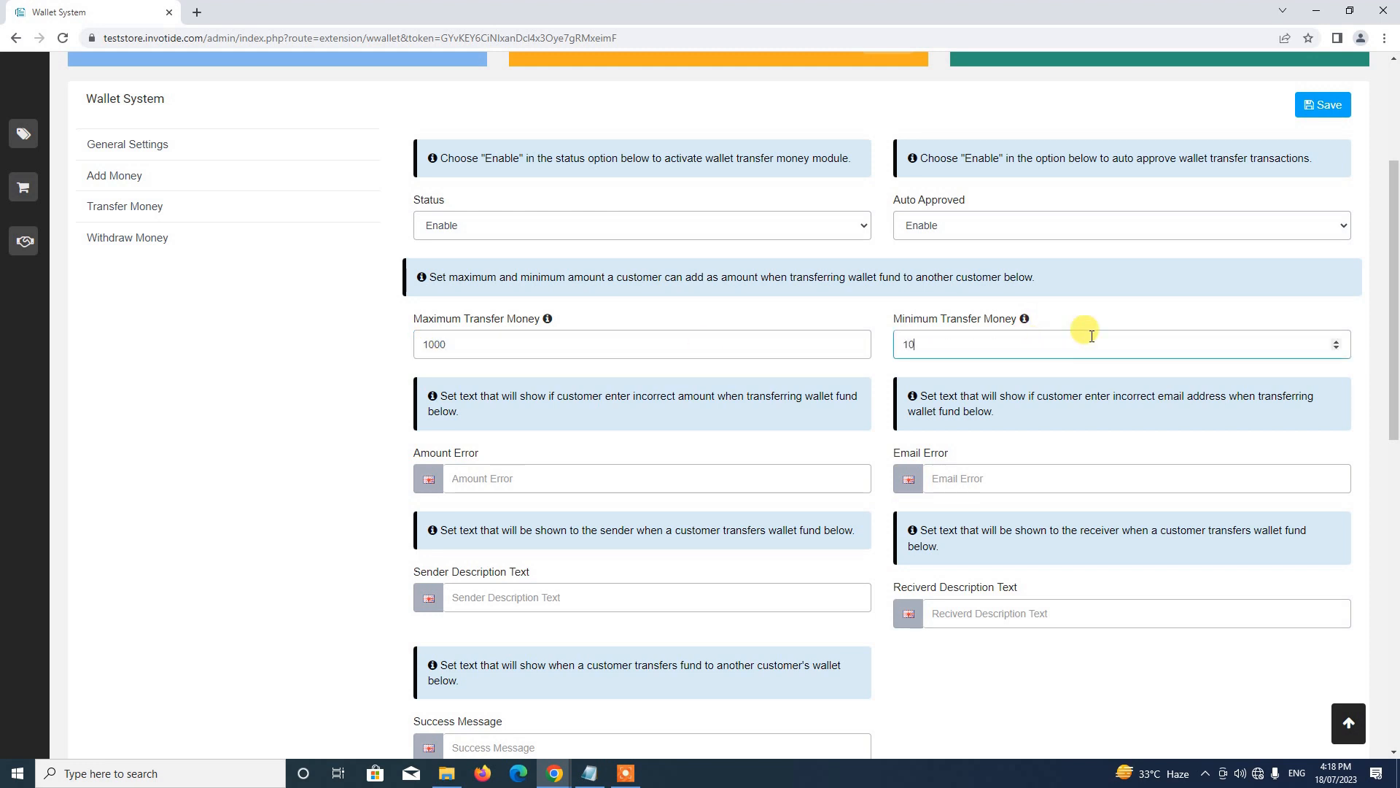
Enter "Incorrect amount" as the amount error text for wallet transfers
scroll(1033, 315, "down", 1)
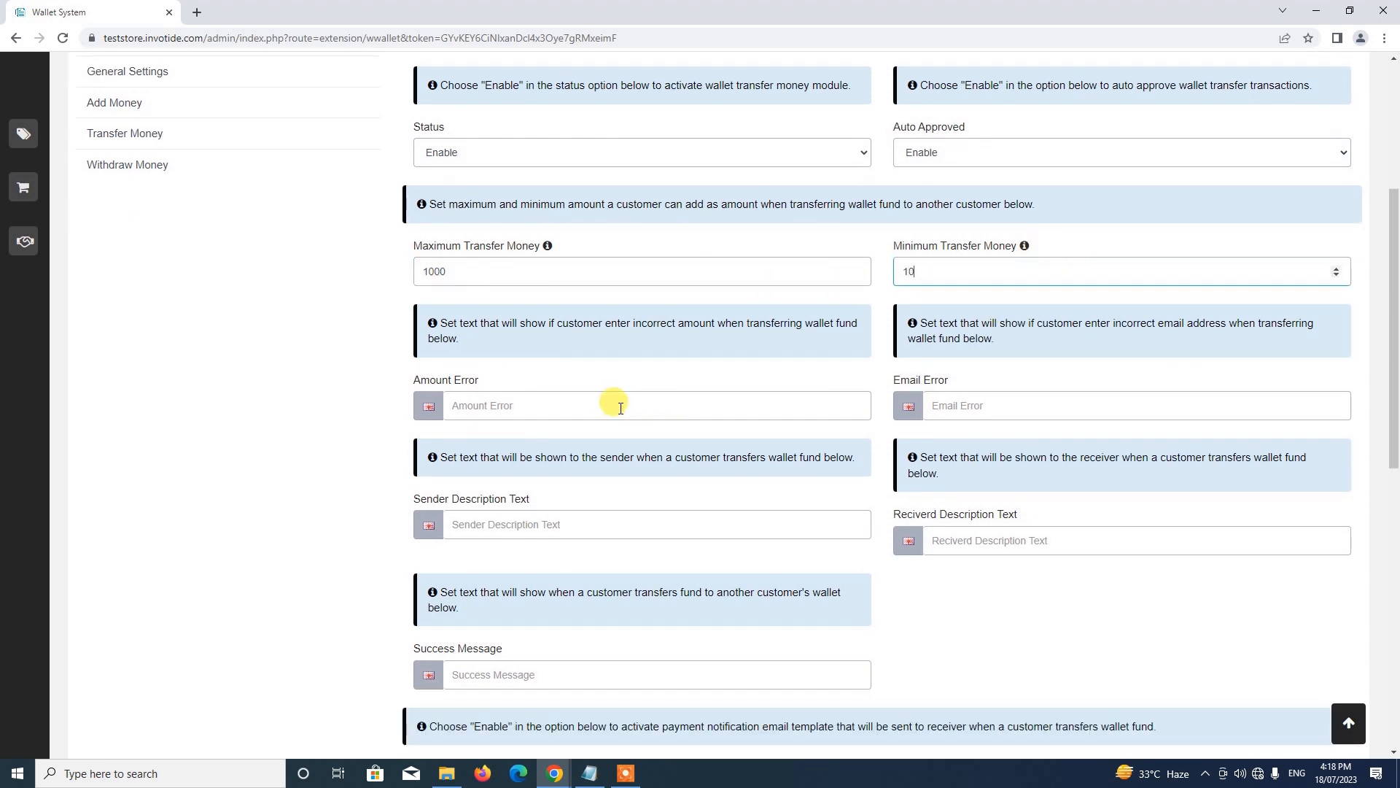
left_click(649, 402)
type("I")
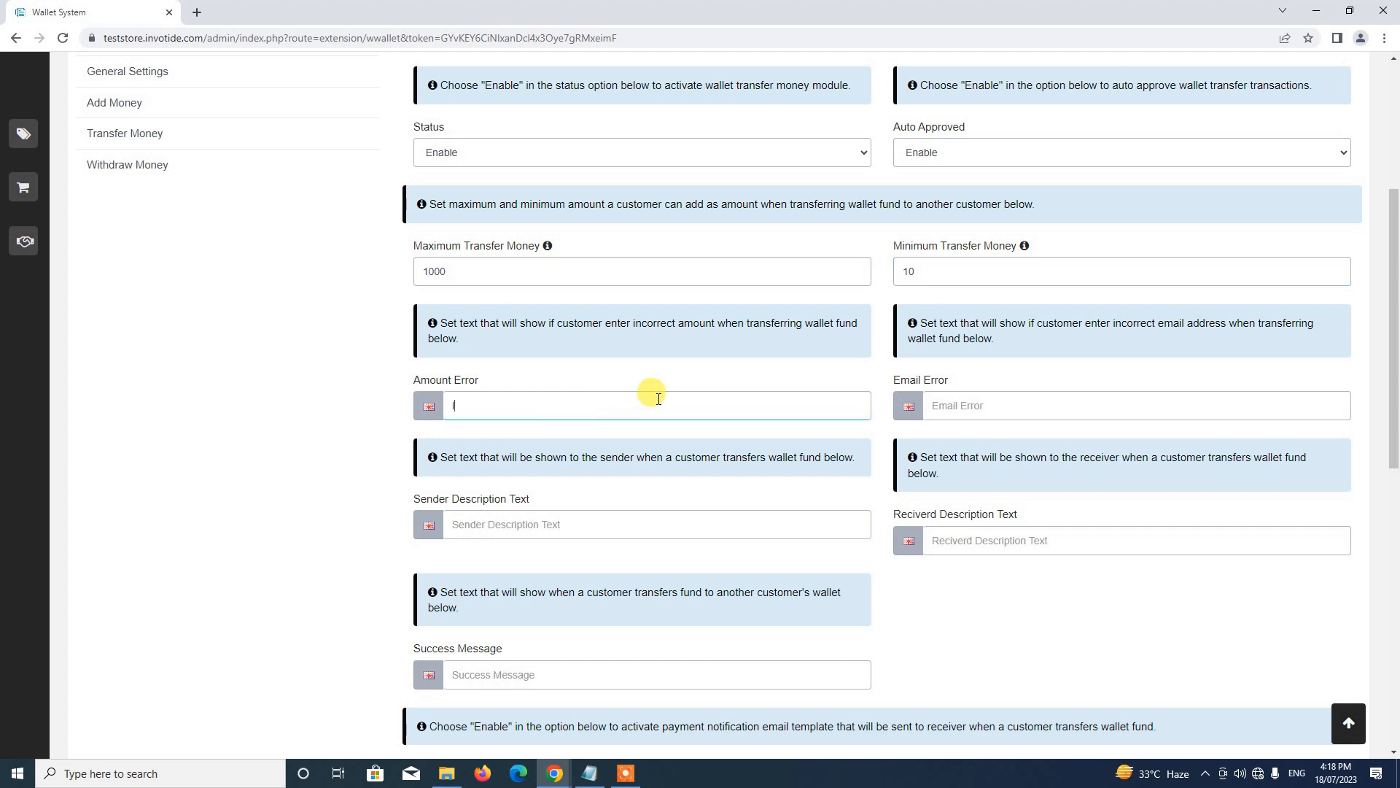
type("ncorrect amount")
Enter "Email address doesn't exist" as the email error text for wallet transfers
left_click(987, 408)
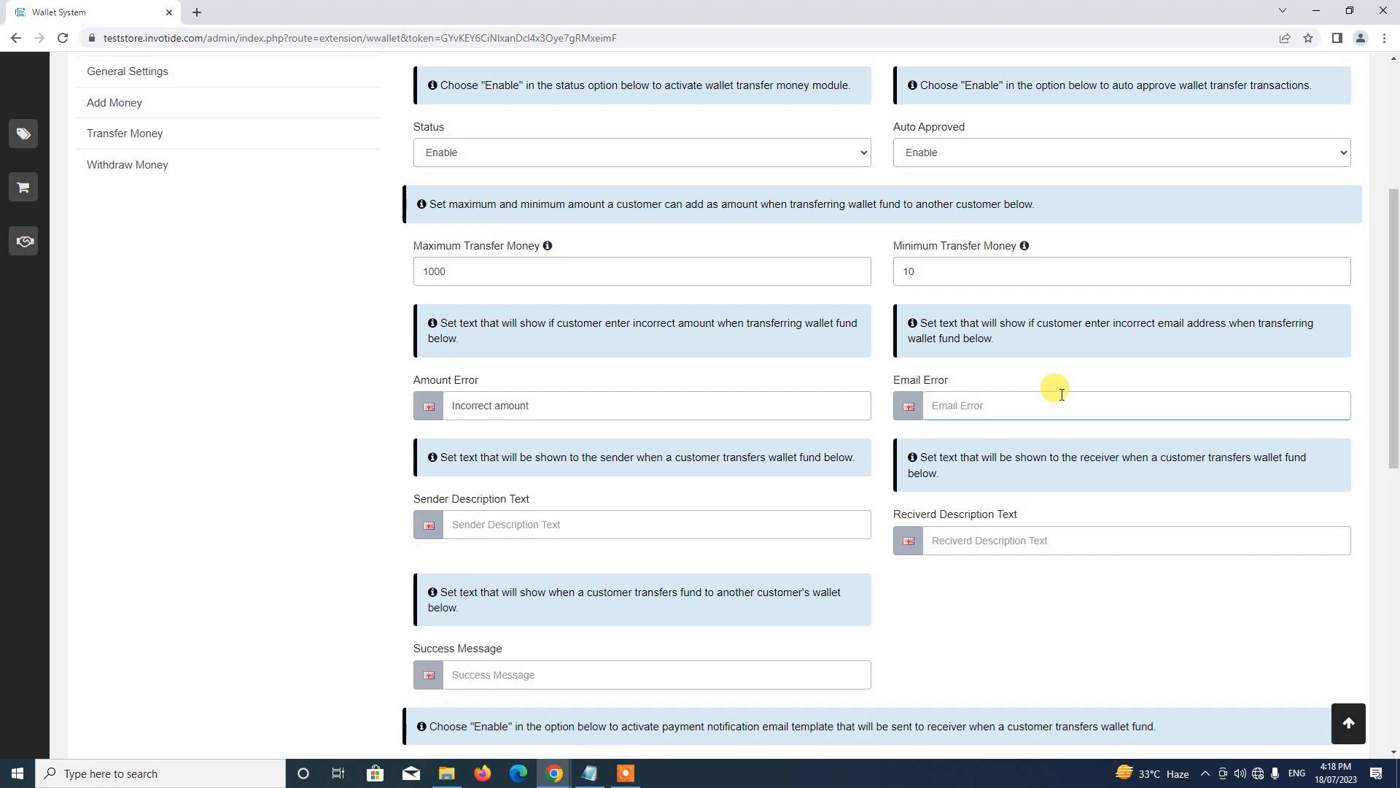
type("Email address doen")
key("BackSpace")
type("sn't exist")
Reword the email error text to "There is no account with this email address"
left_click(943, 402)
key("BackSpace")
type("There ")
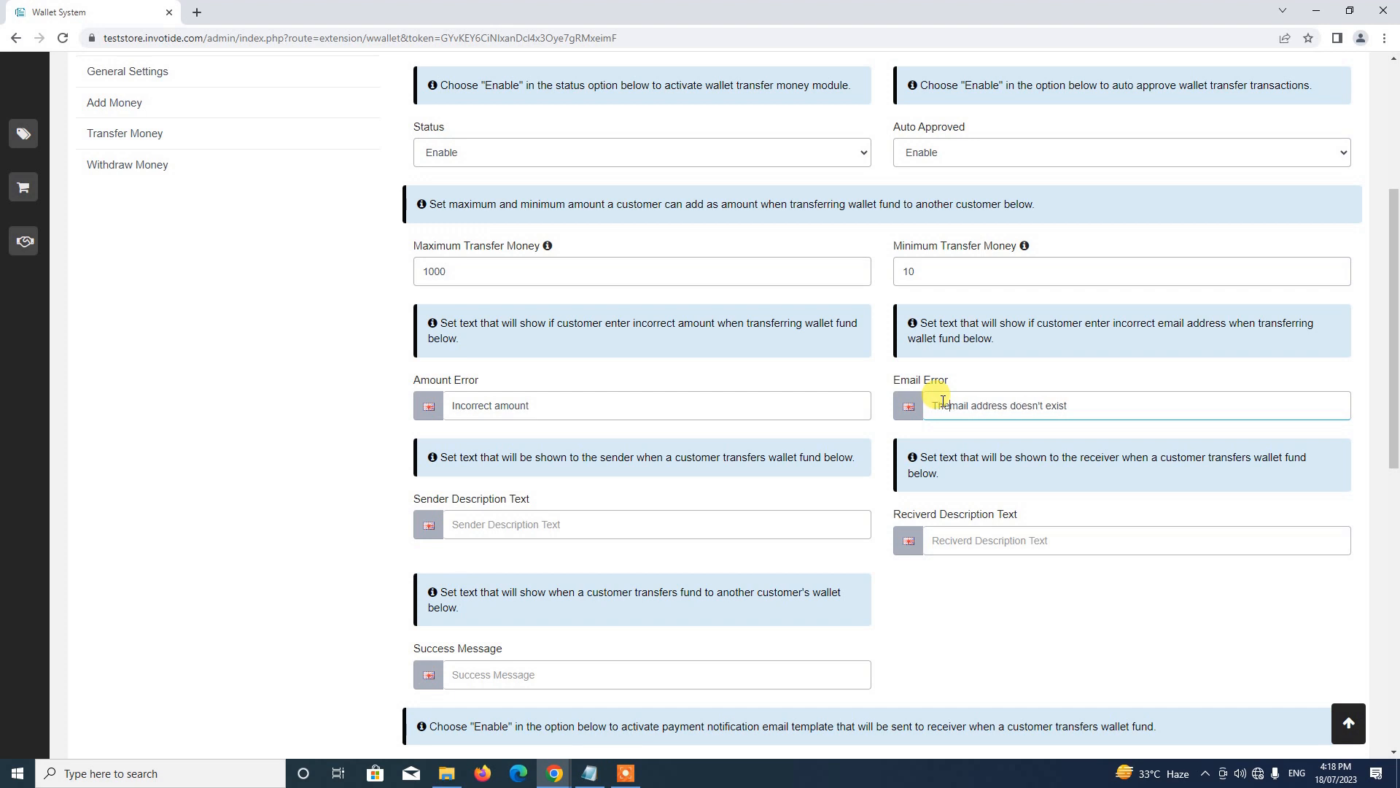
type("is no account with this ")
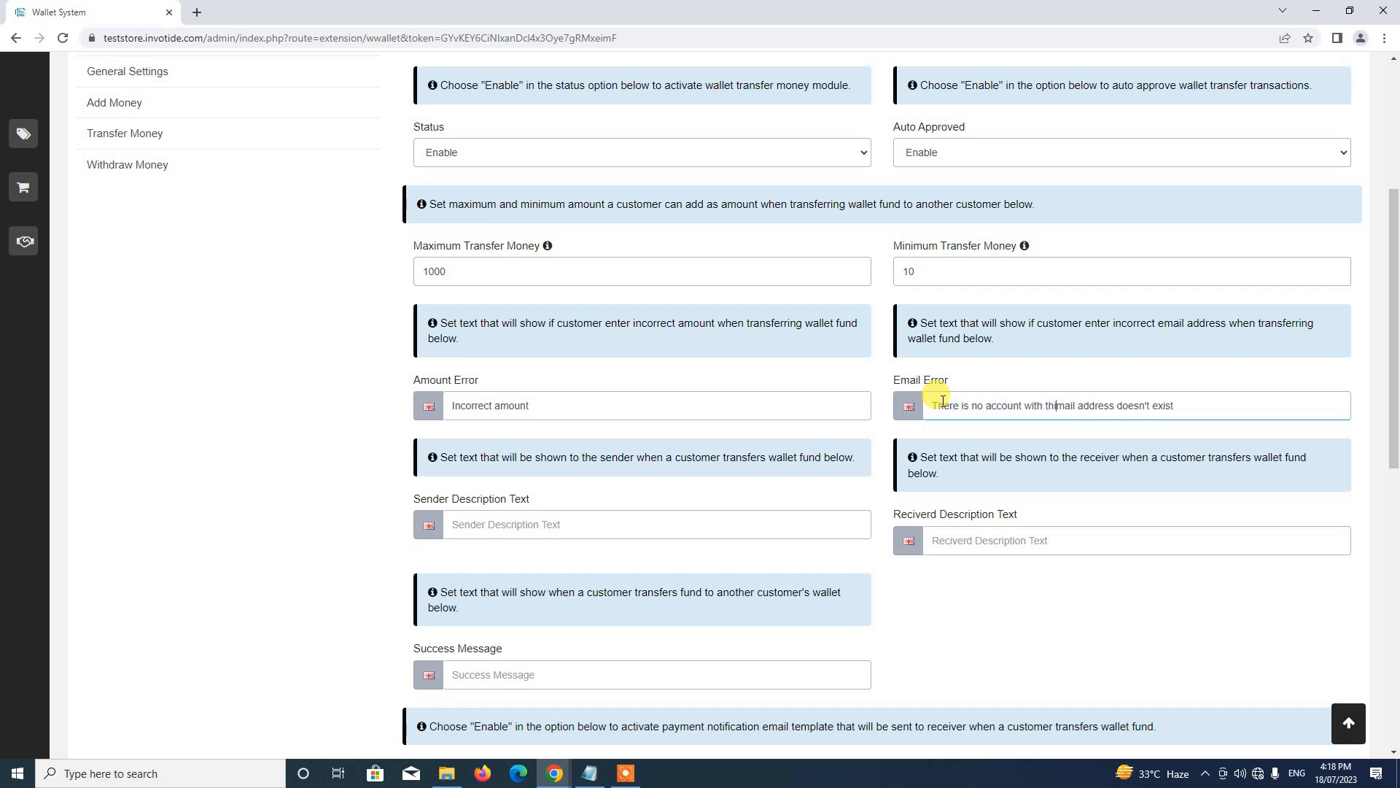
type("e")
double_click(1155, 407)
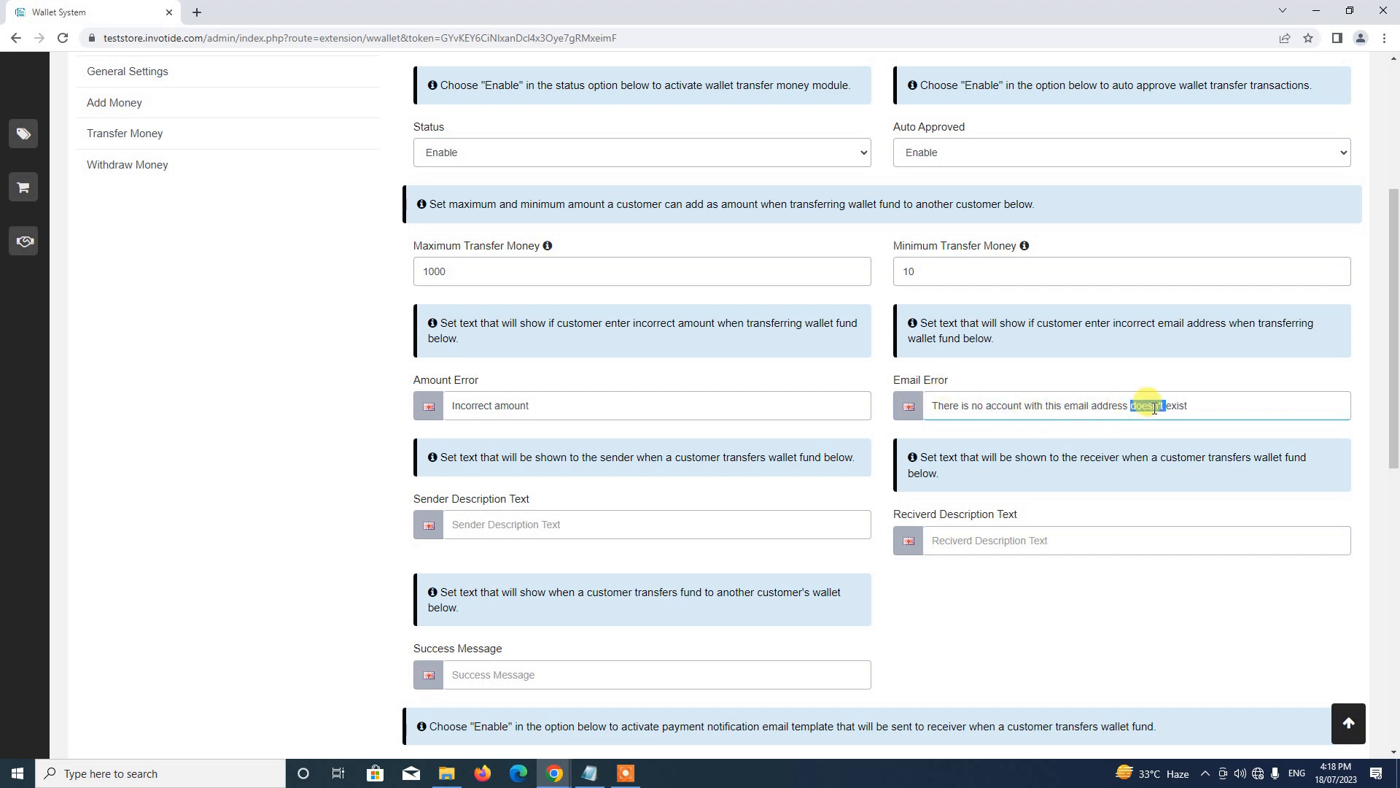
key("Delete")
key("Delete")
key("Delete")
key("Delete")
key("Delete")
Insert the word "customer" before "account" in the email error text
left_click(987, 402)
type("a")
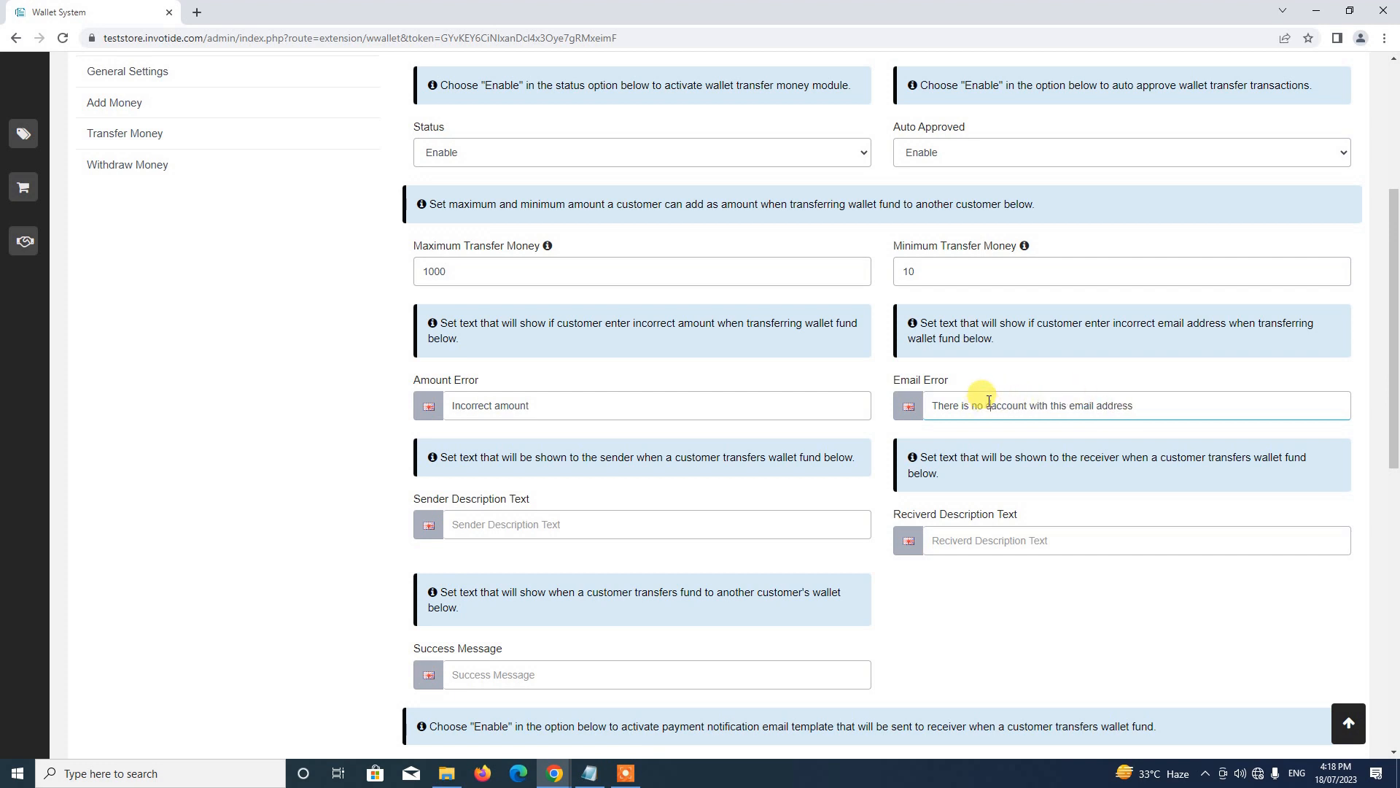
type("customer")
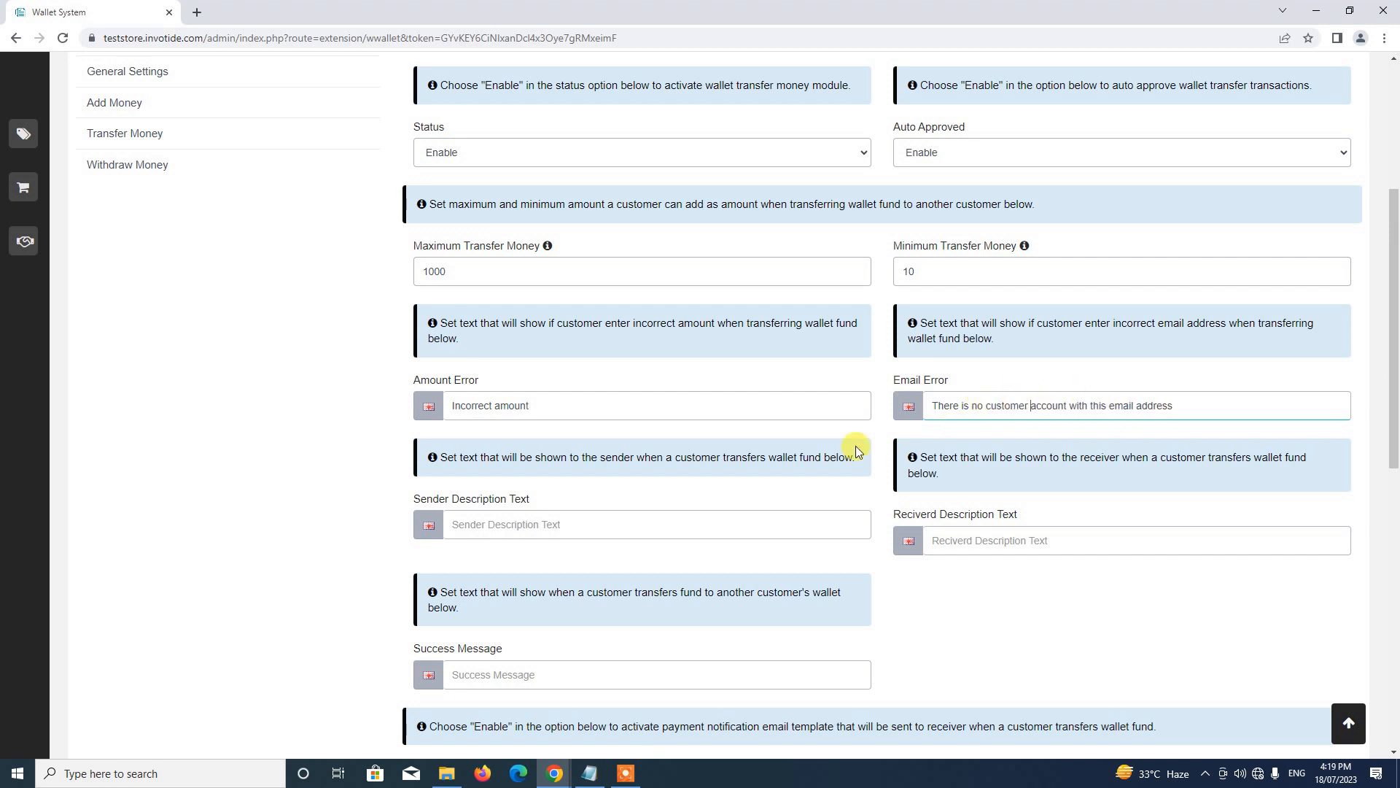
Enter "Wallet Transfer" as the sender description text for wallet transfers
scroll(754, 465, "down", 2)
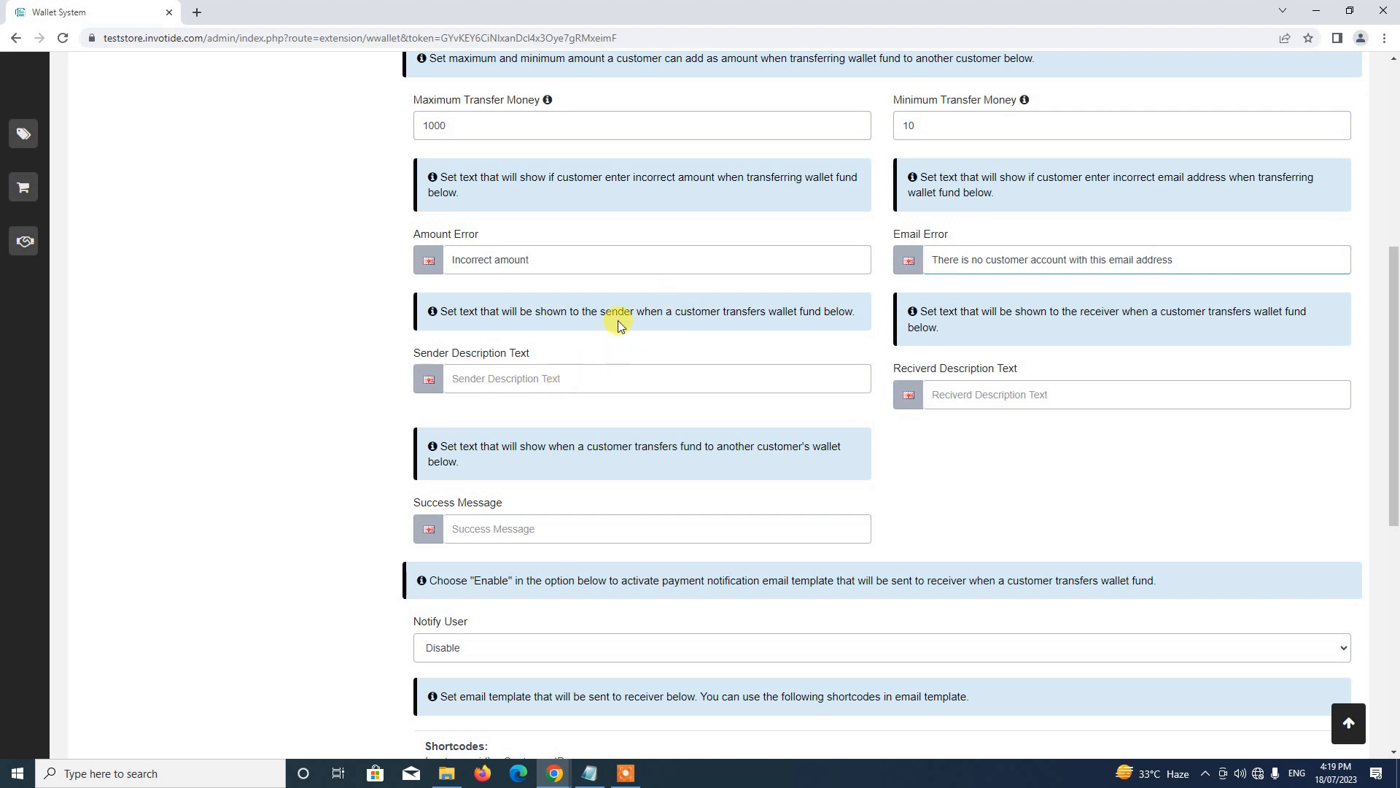
left_click(617, 374)
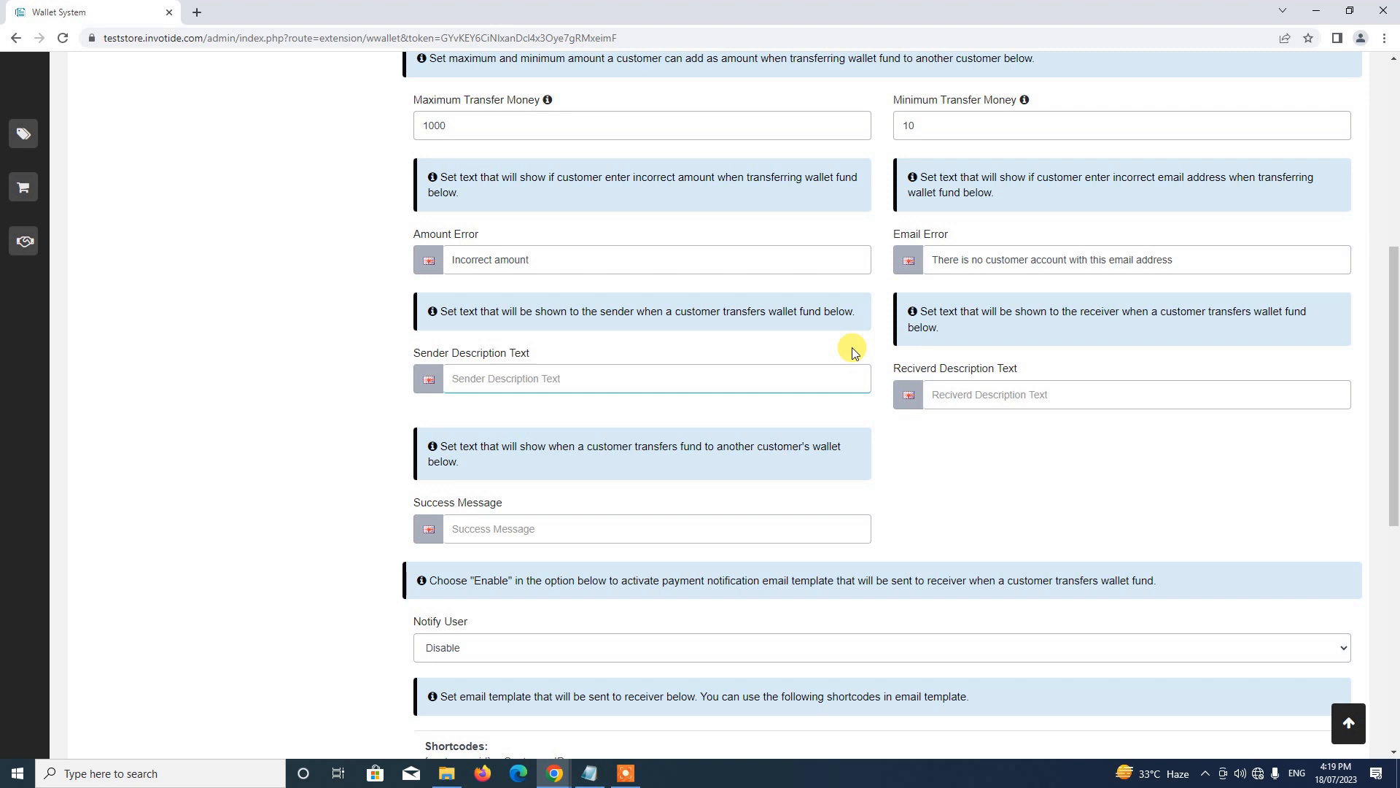
type("Wallet Transfer")
Enter "New Wallet Amount received from customer" as the receiver description text for wallet transfers
left_click(977, 394)
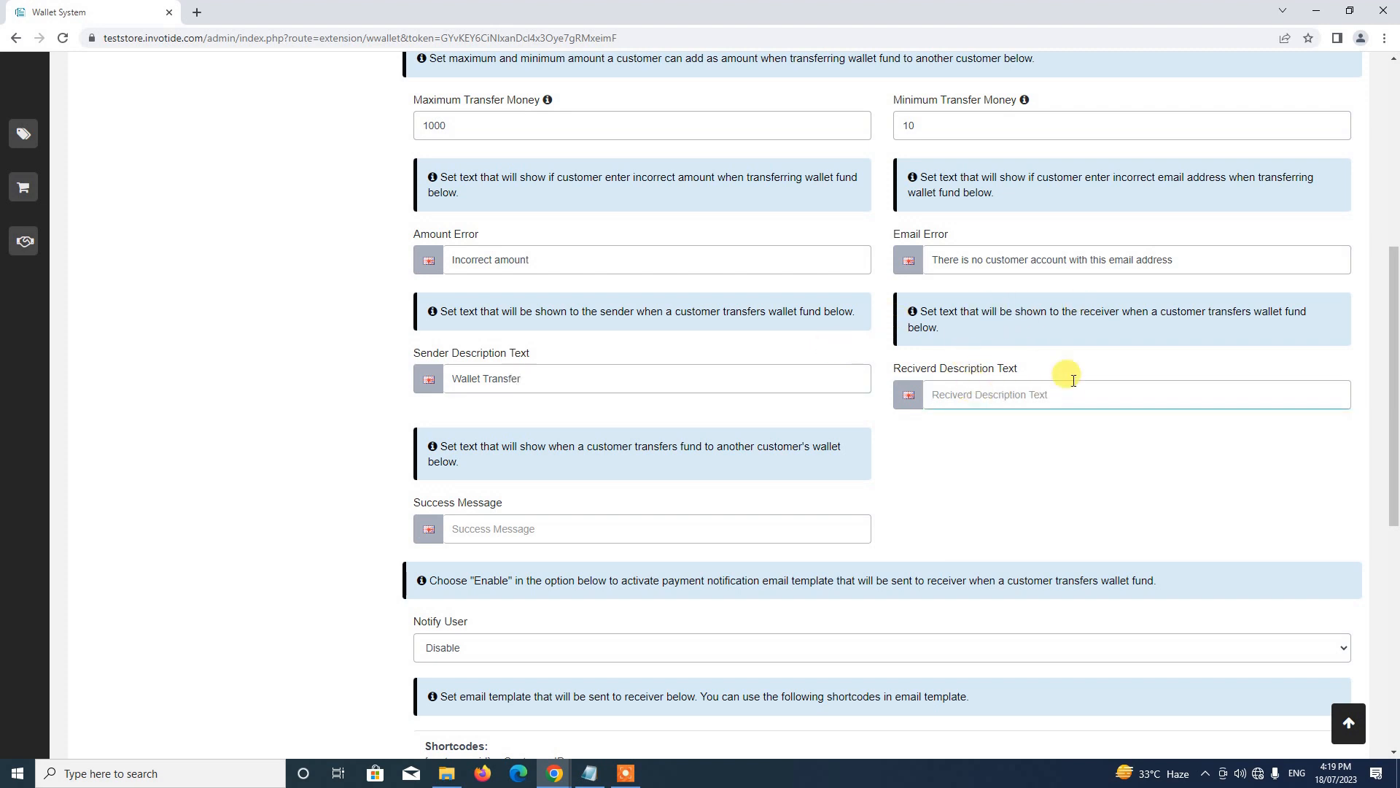
type("Amou")
type("nt recevied")
type("New Wall")
type("et")
right_click(1058, 396)
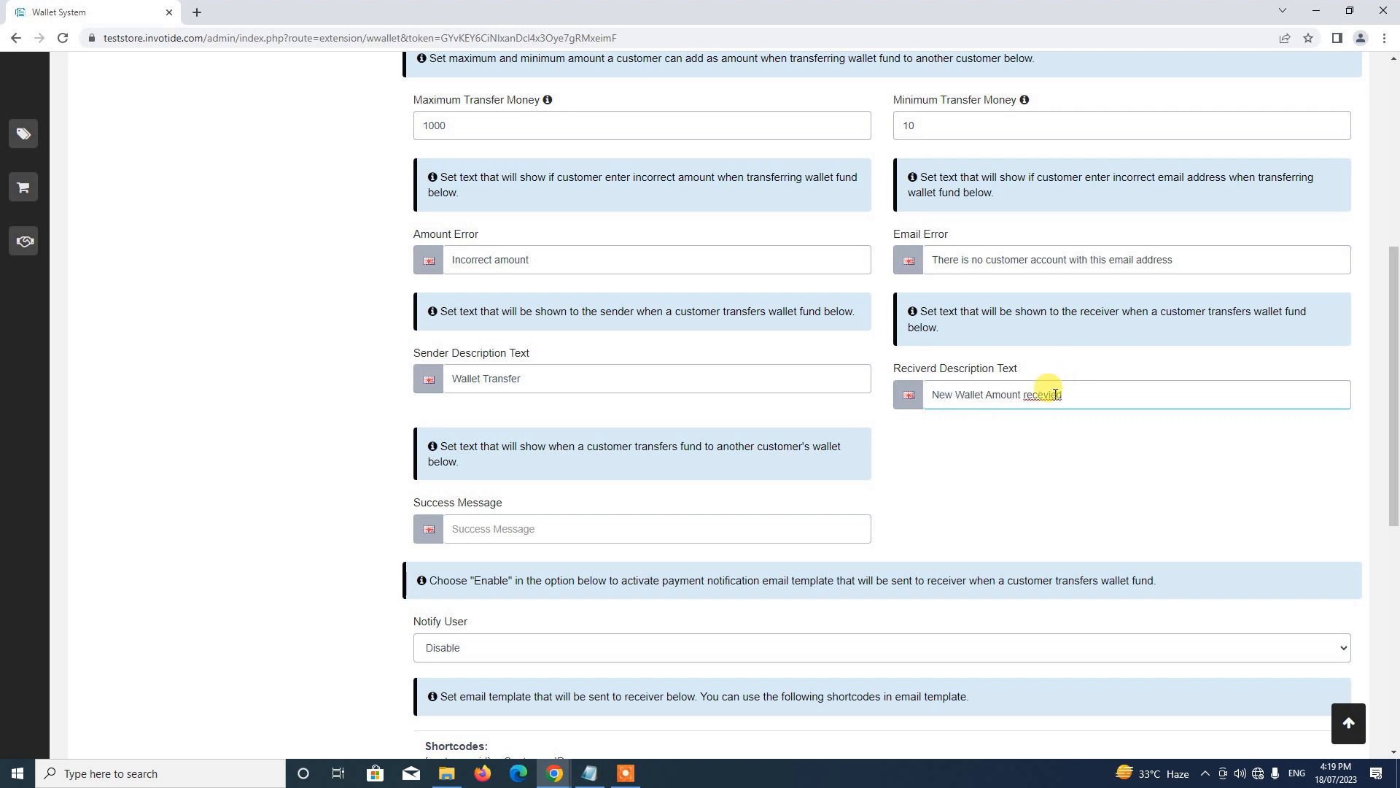
left_click(1086, 407)
type("from customer")
Enter "Transferred Successfully" as the success message for wallet transfers, correcting its spelling
scroll(816, 363, "down", 2)
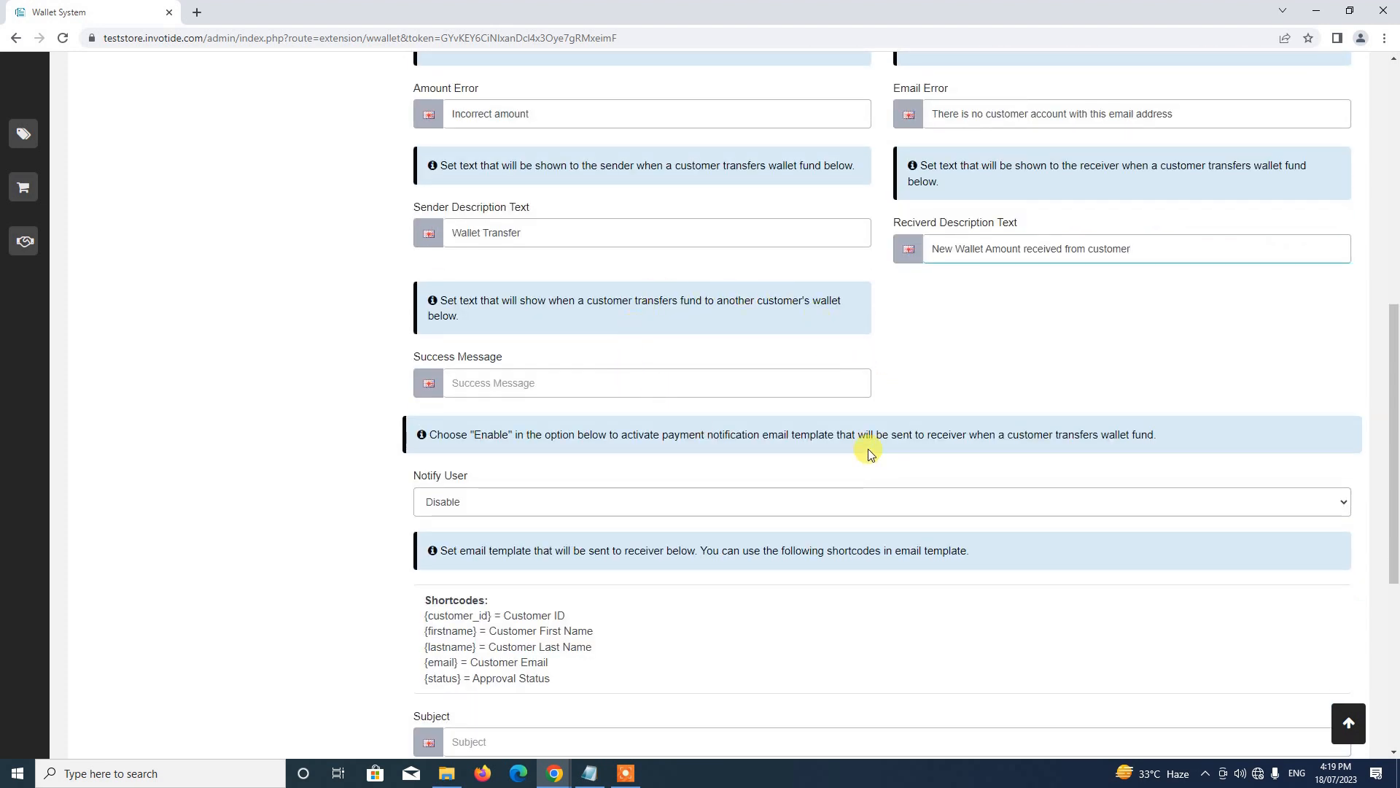
left_click(701, 380)
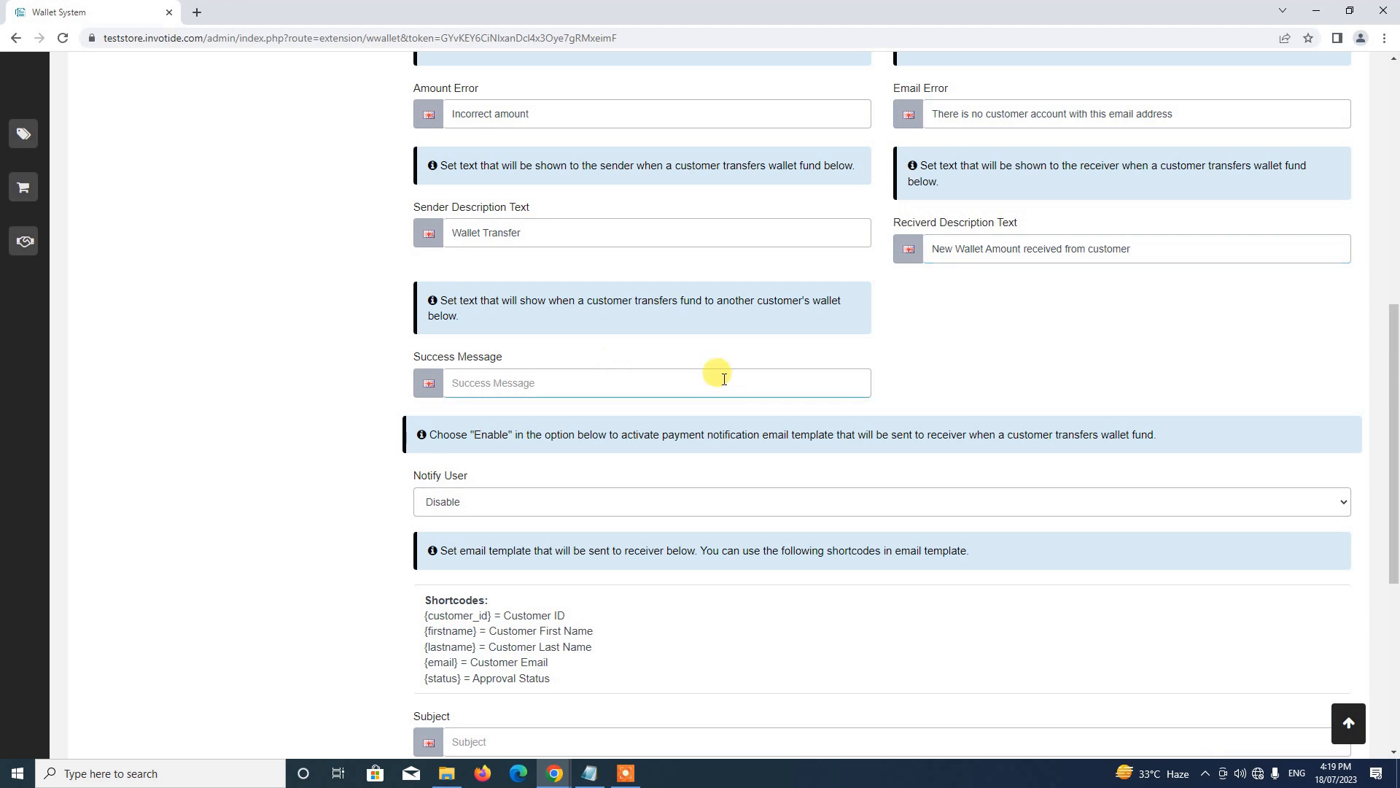
type("Transferrred Successfully")
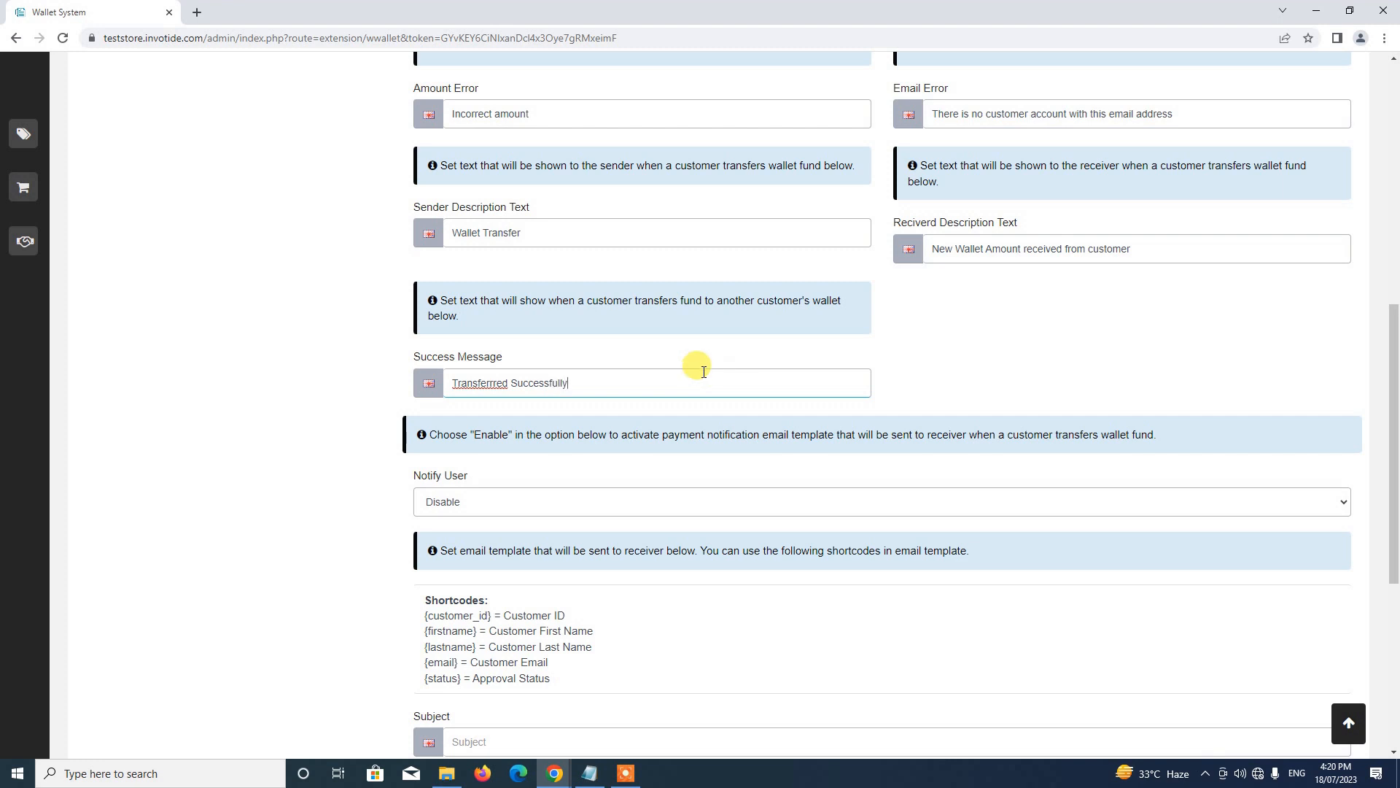
right_click(494, 382)
left_click(525, 392)
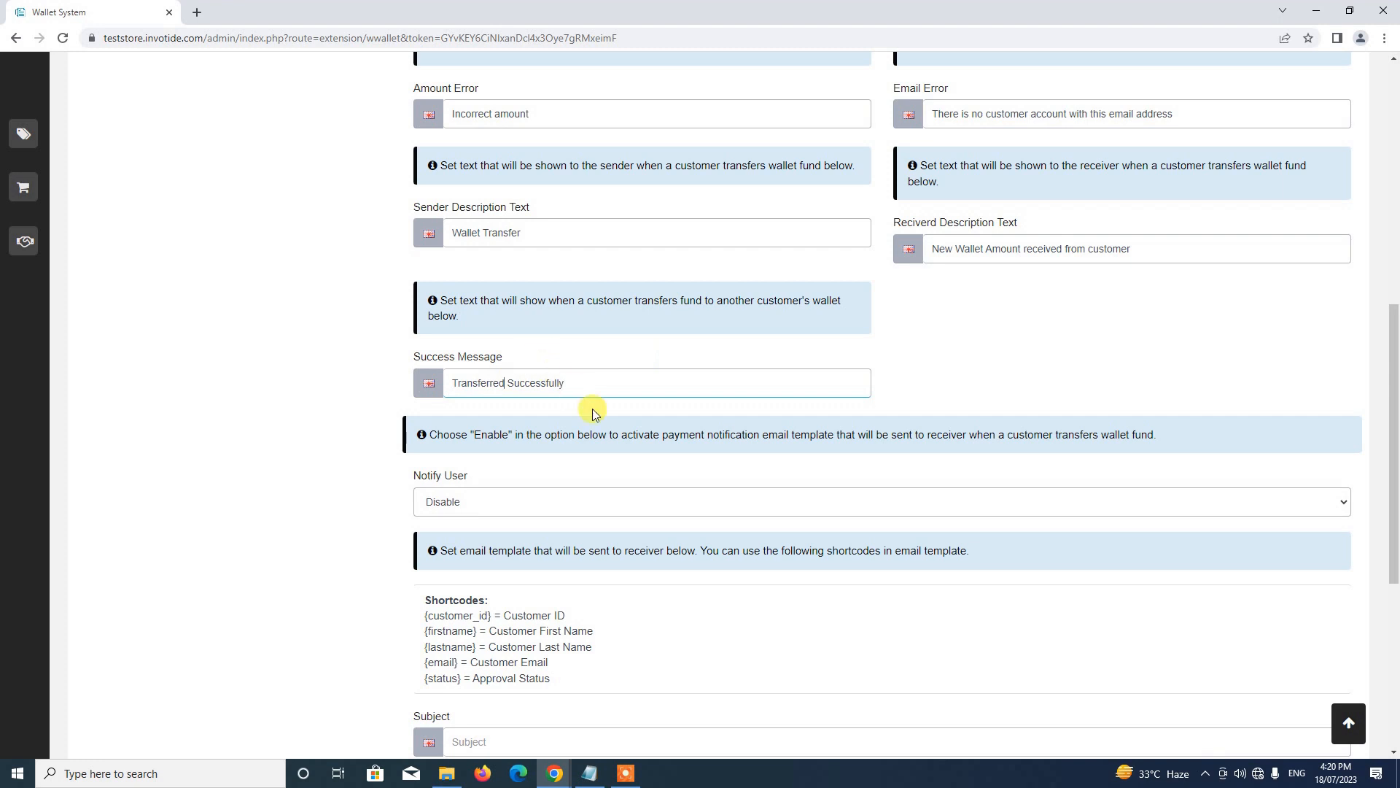
Enable user notification for wallet transfers and set the notification email subject to "New Wallet Transfer"
scroll(597, 409, "down", 3)
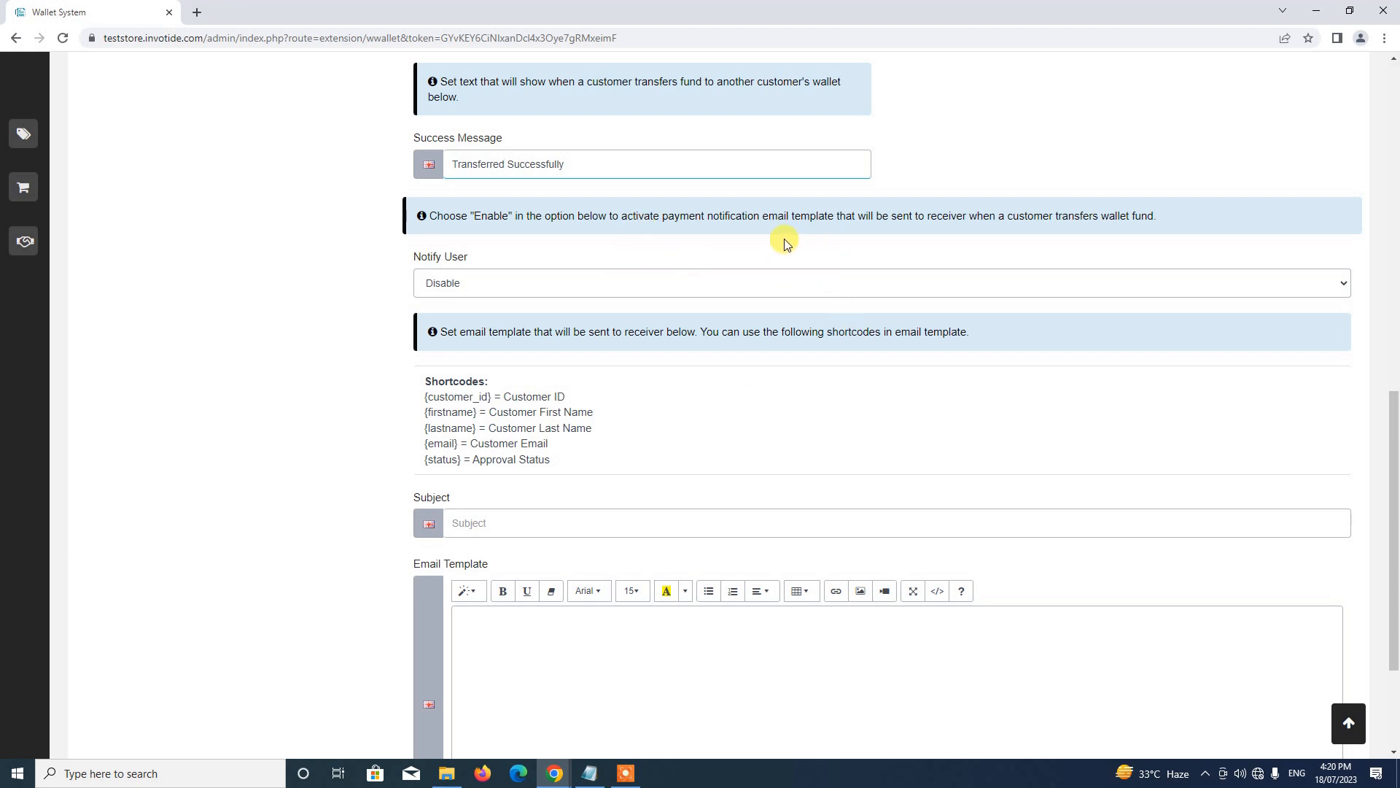
left_click(517, 282)
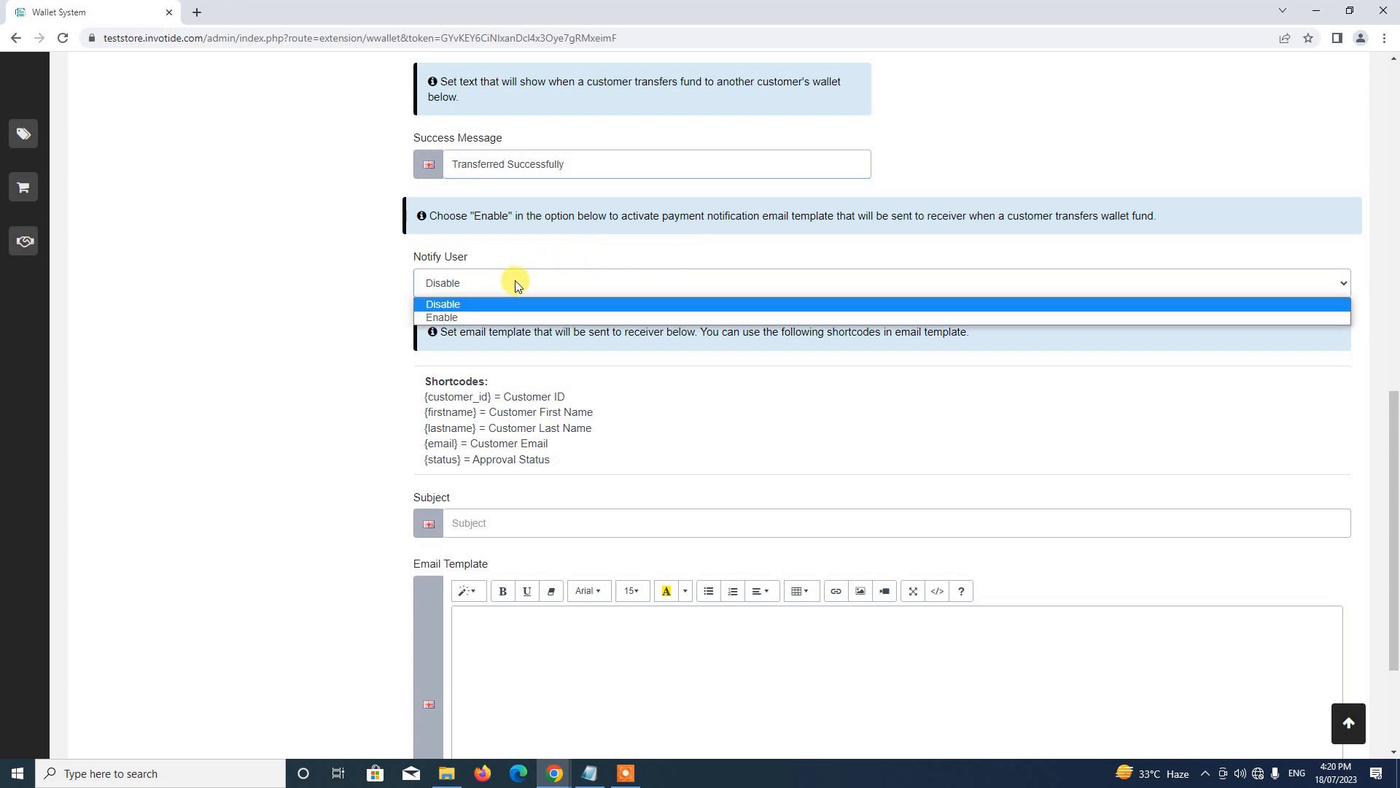
left_click(494, 319)
scroll(576, 325, "down", 3)
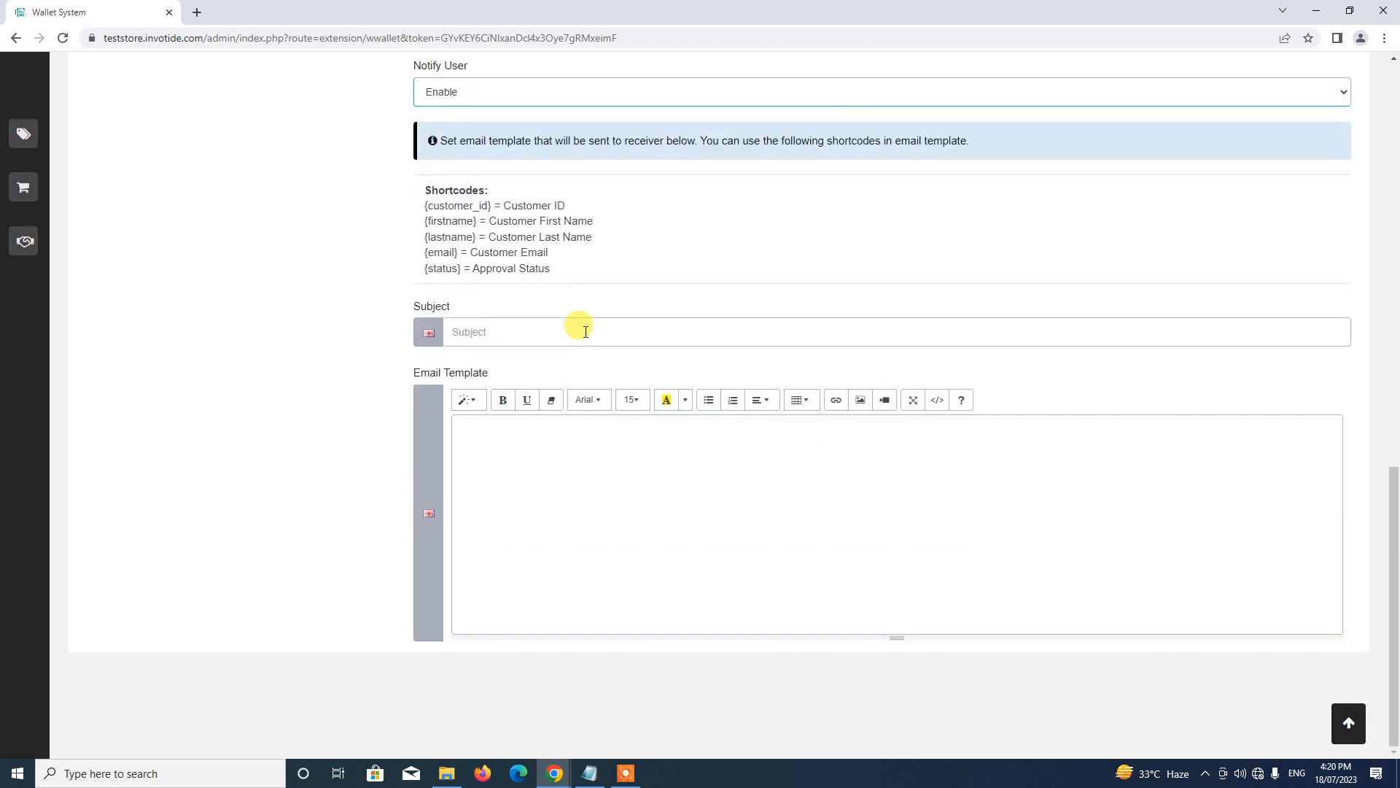
scroll(580, 326, "up", 4)
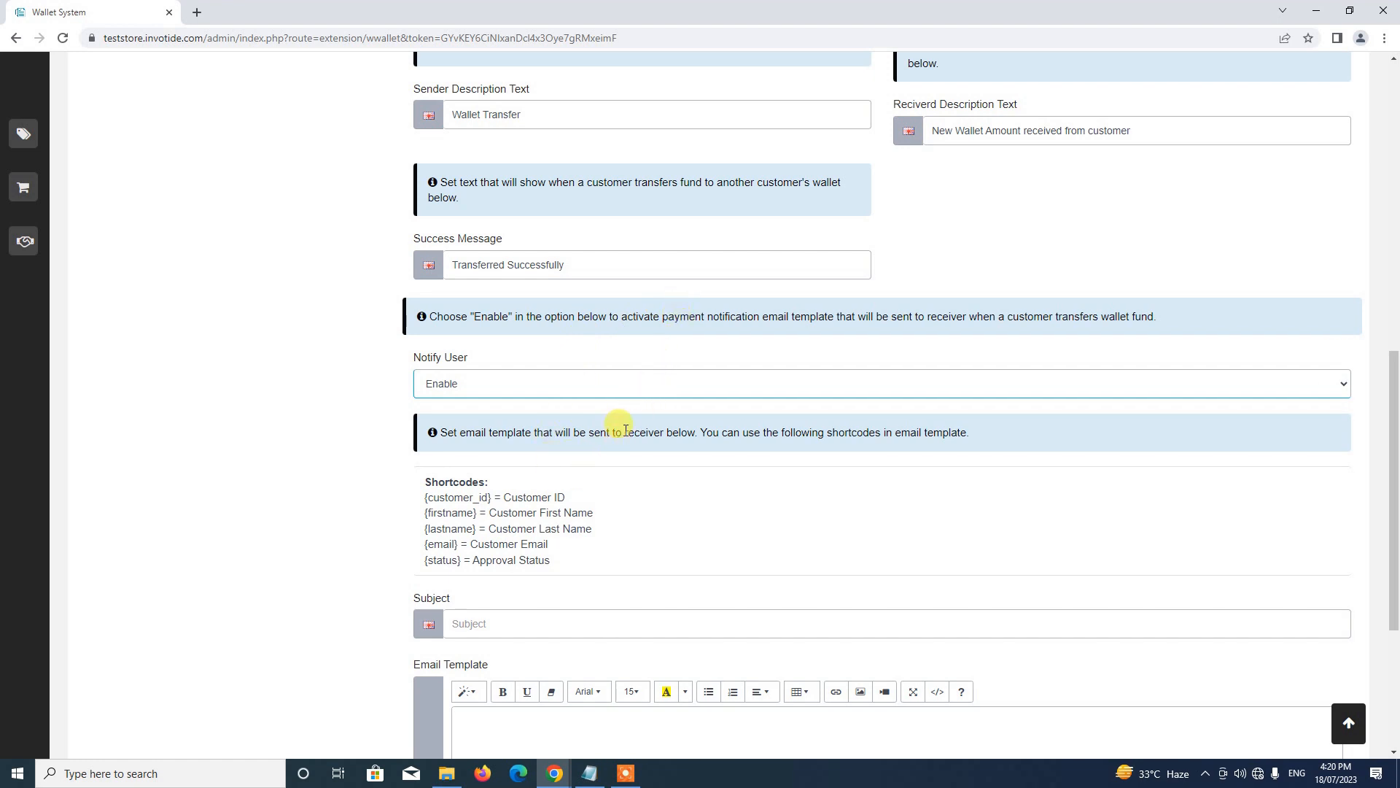
scroll(613, 427, "down", 3)
left_click(536, 400)
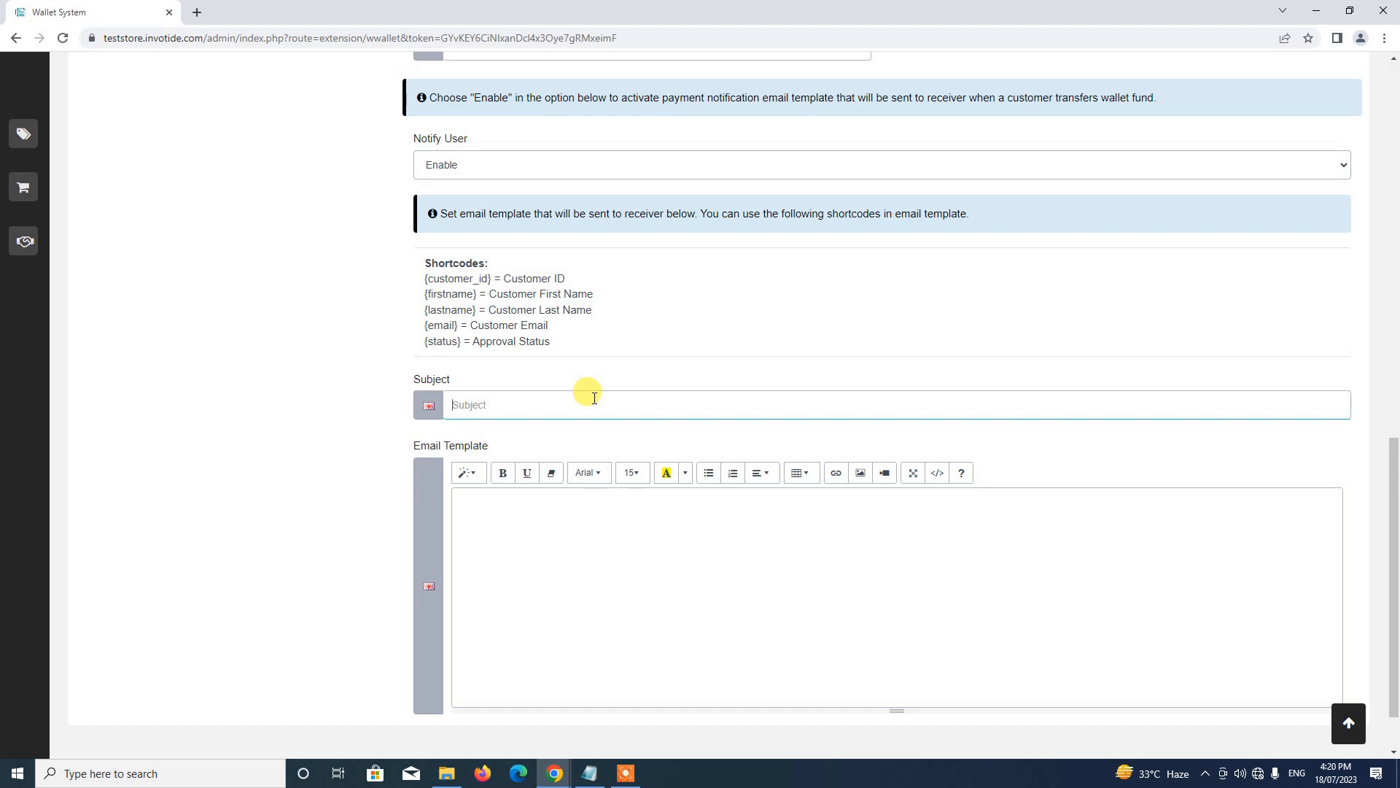
type("New Wallet Transfer")
Write the transfer email template as "Hi {firstname}, yoyu've received new wallet transfer.", copying the first-name code from the shortcodes list
left_click(582, 530)
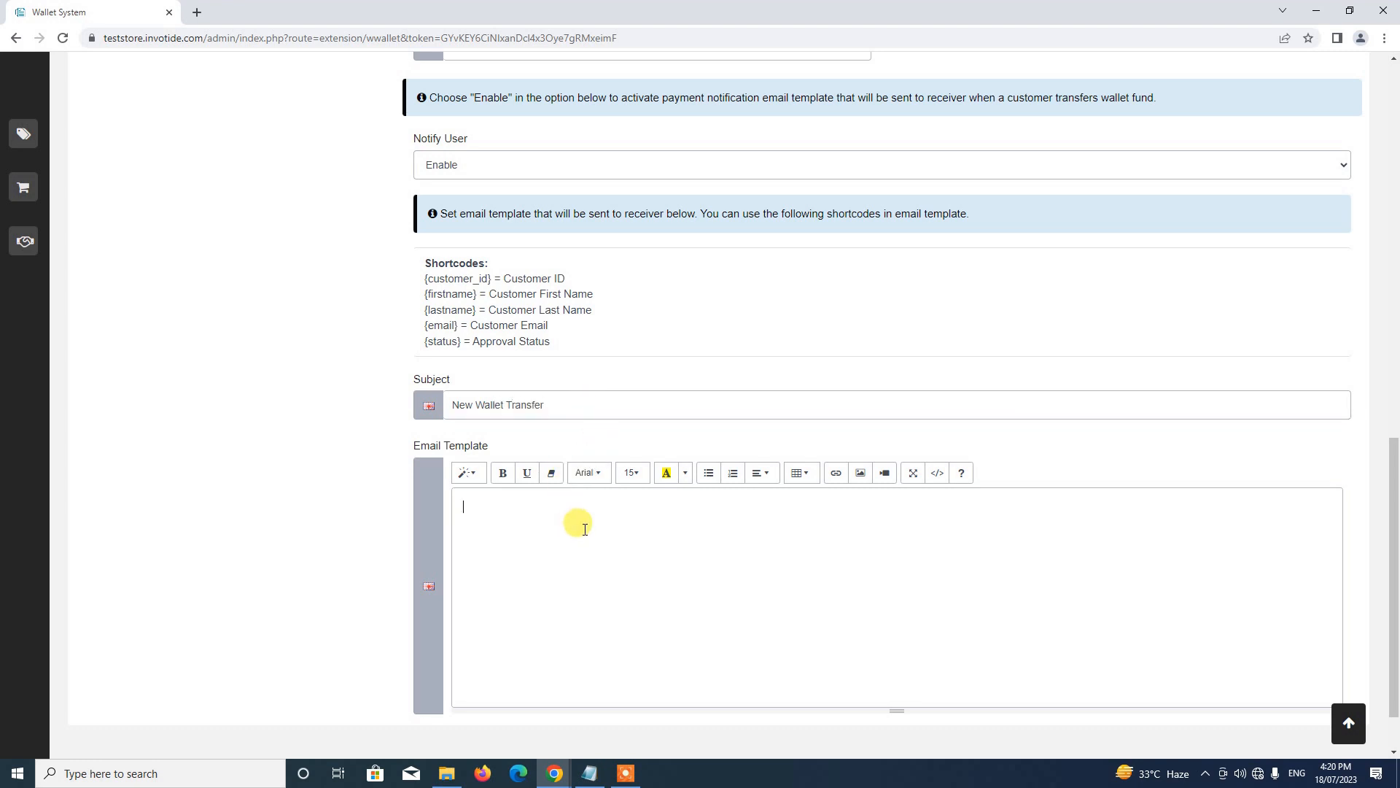
type("Hi")
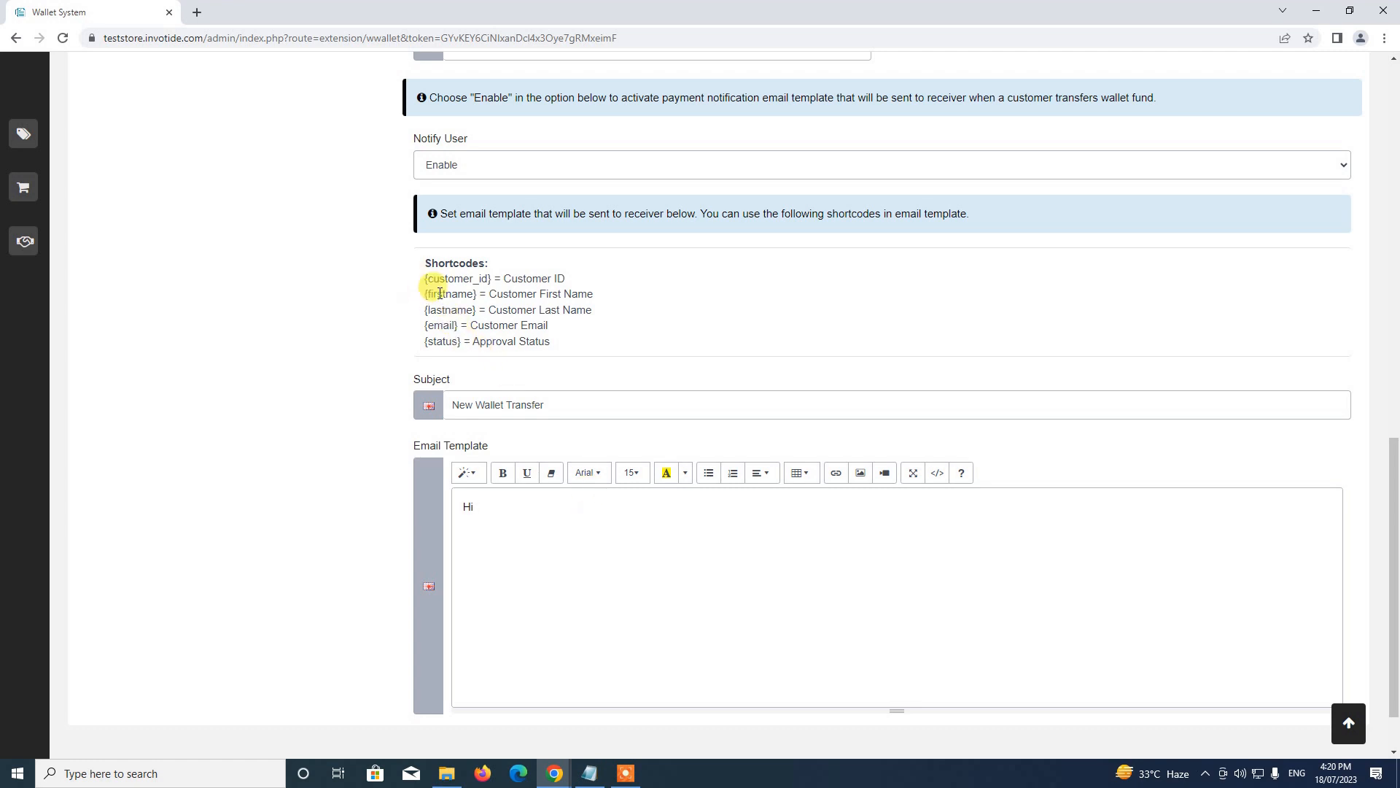
left_click_drag(425, 293, 481, 295)
key("ctrl+c")
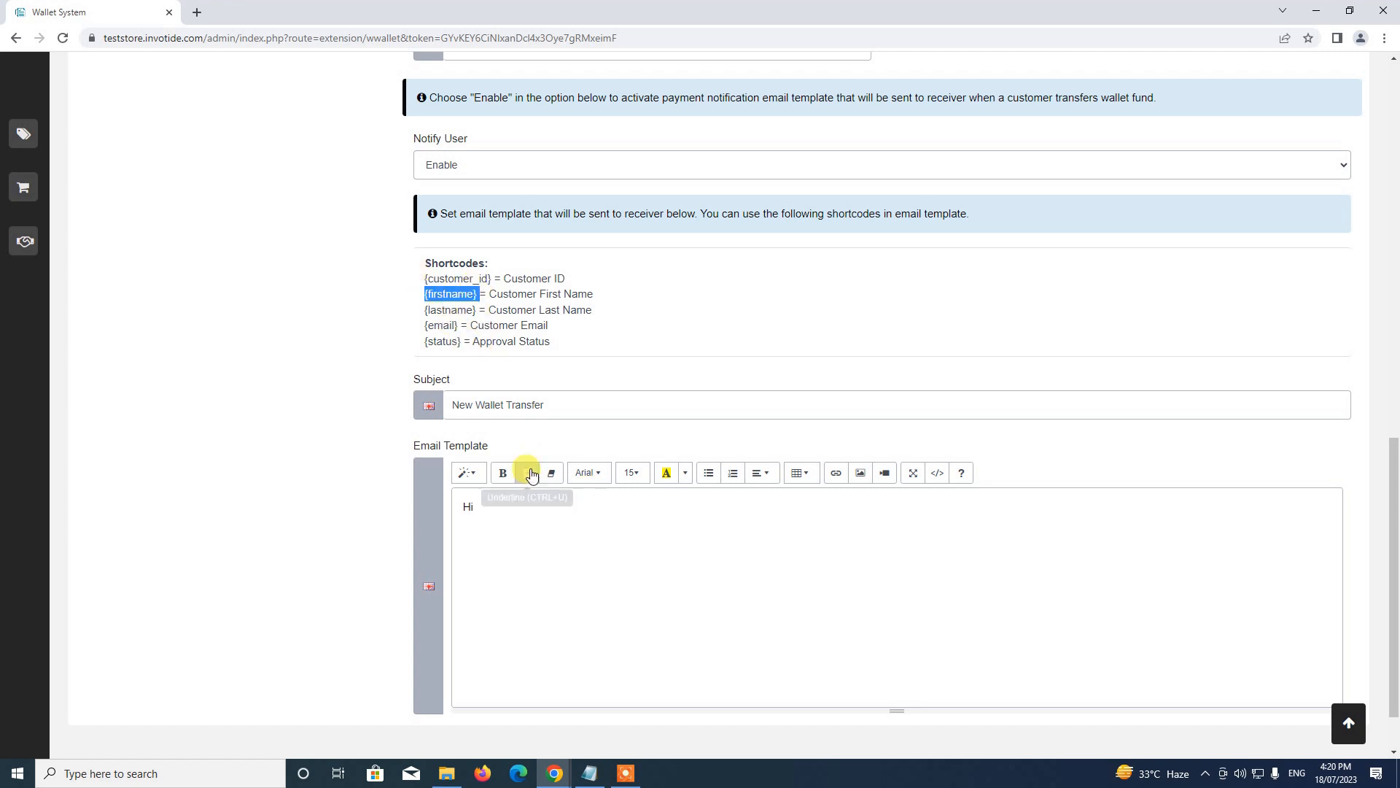
left_click(527, 520)
key("ctrl+v")
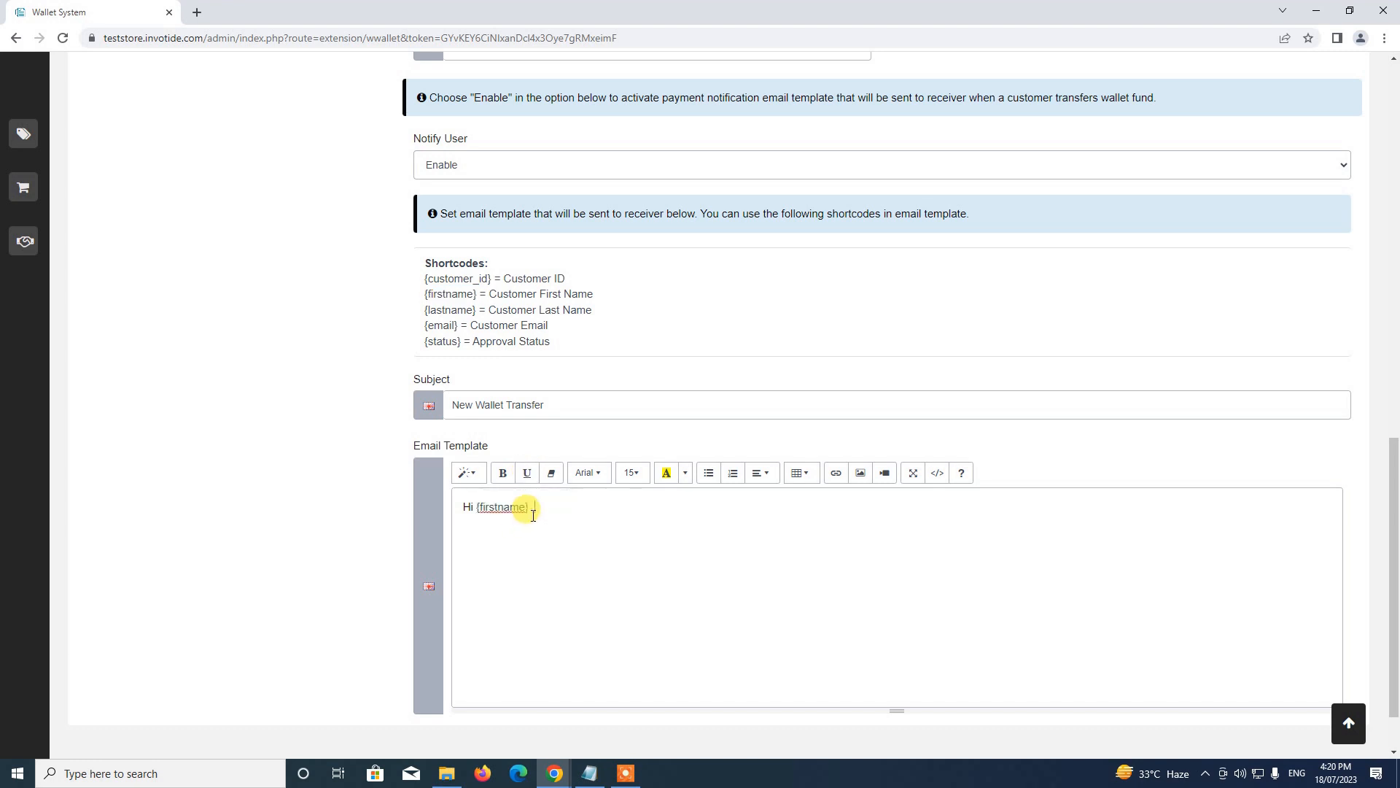
type("yoyu've received new a")
key("BackSpace")
type("wallet")
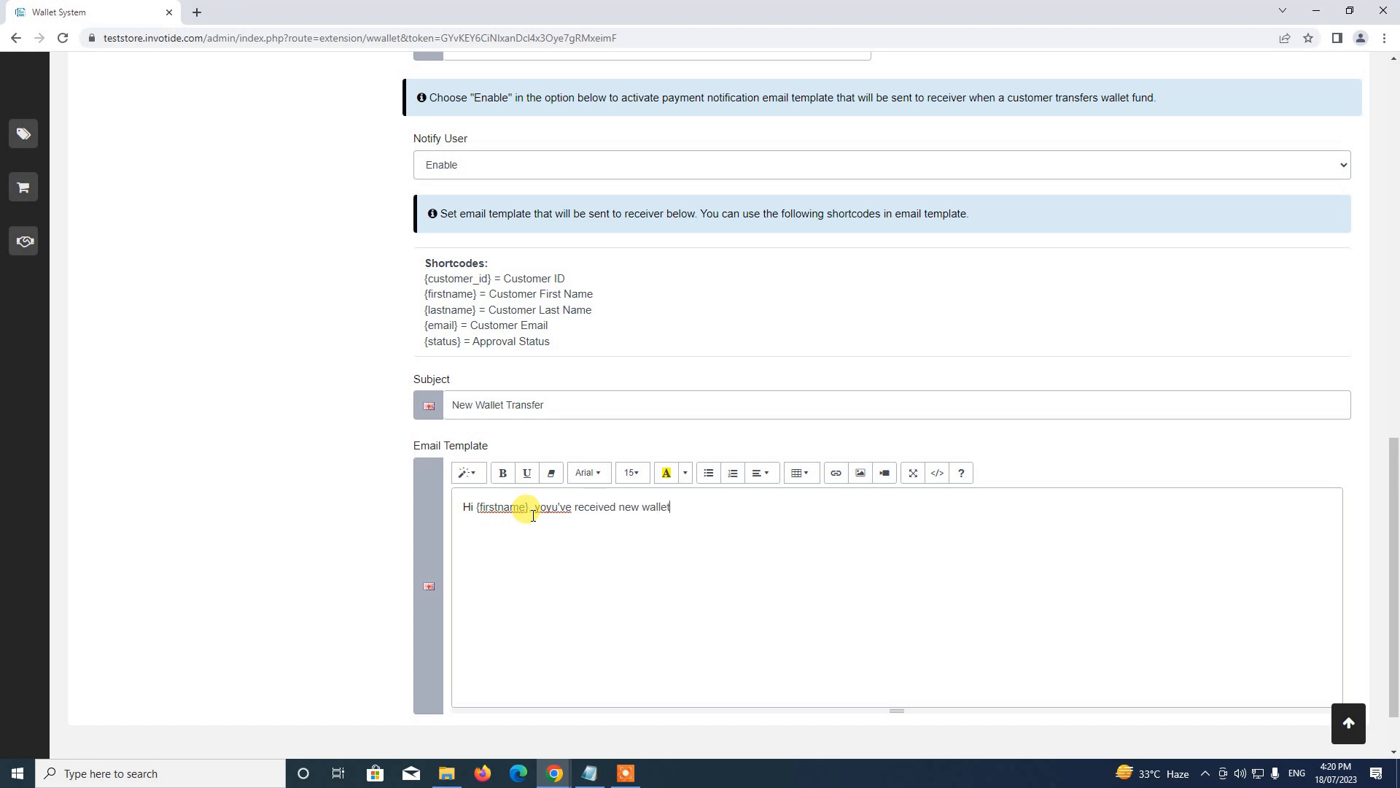
type(" transfer.")
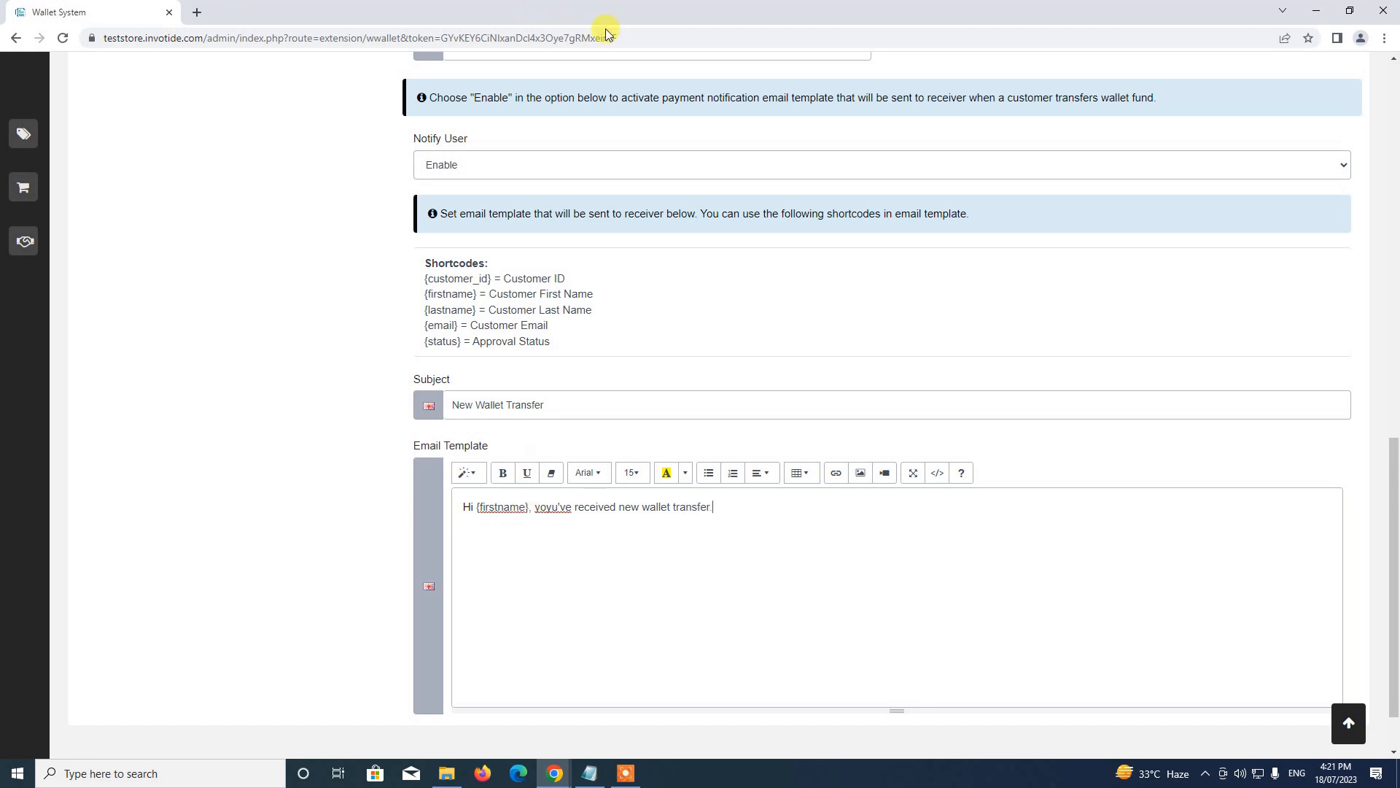
Save the wallet module settings and review the saved Transfer Money settings
scroll(659, 485, "down", 1)
scroll(659, 485, "up", 4)
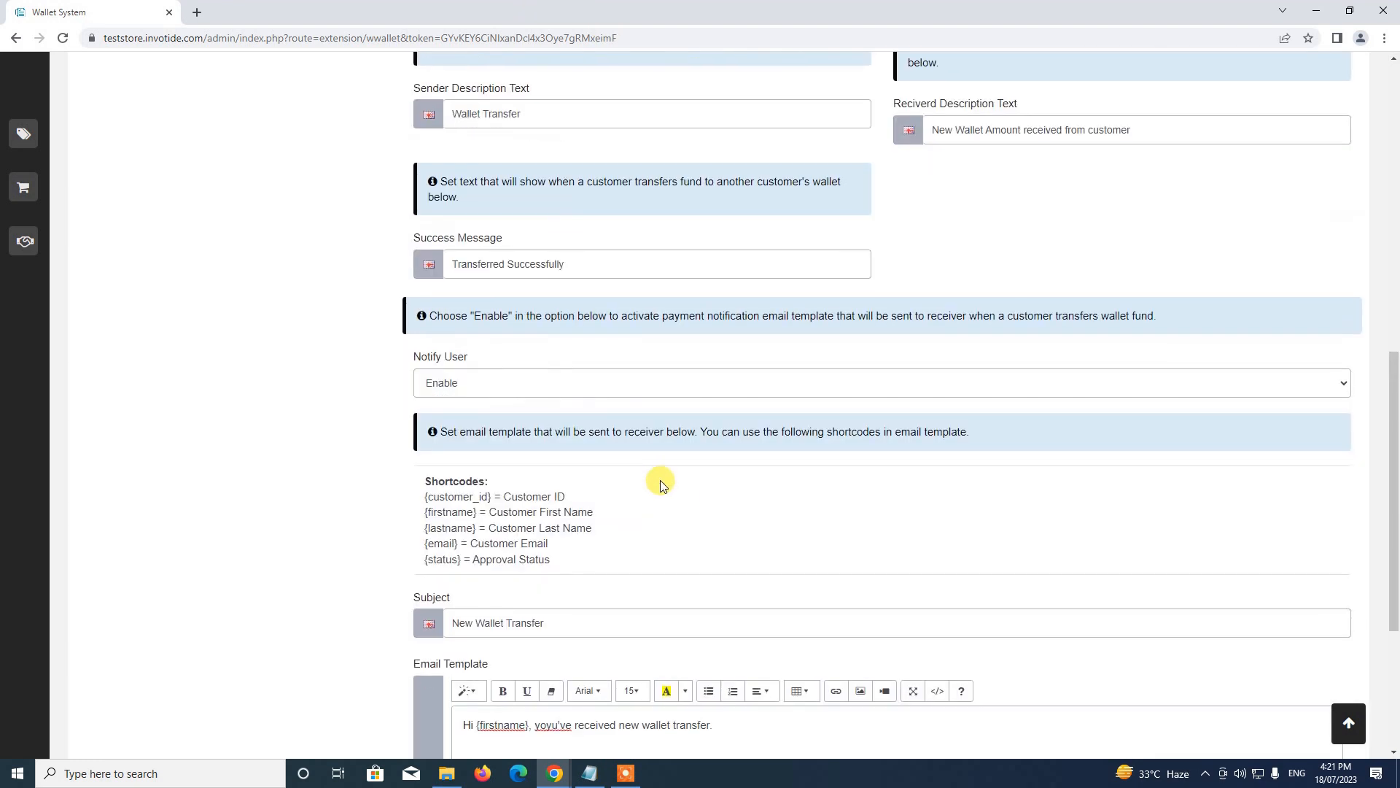
scroll(660, 478, "down", 4)
left_click(1347, 722)
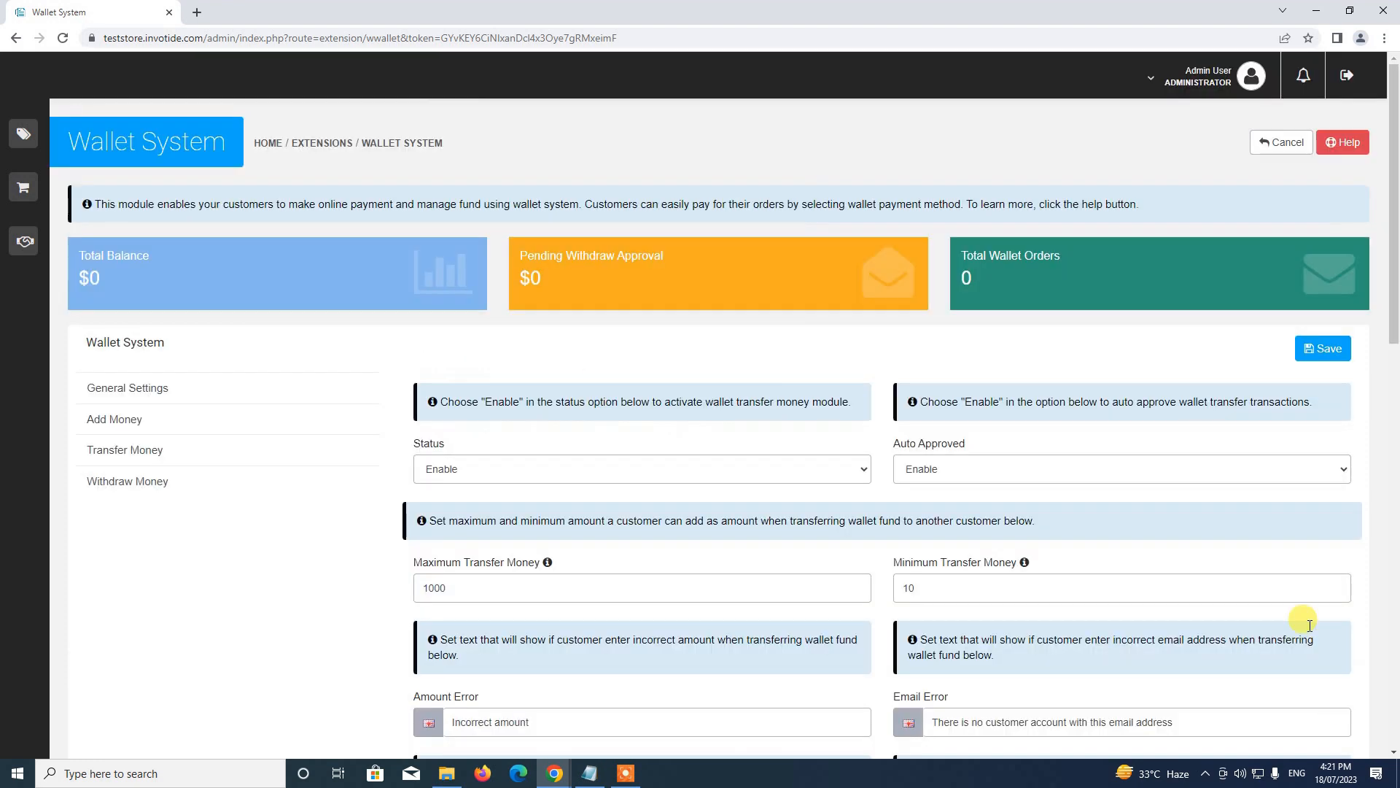
left_click(1324, 349)
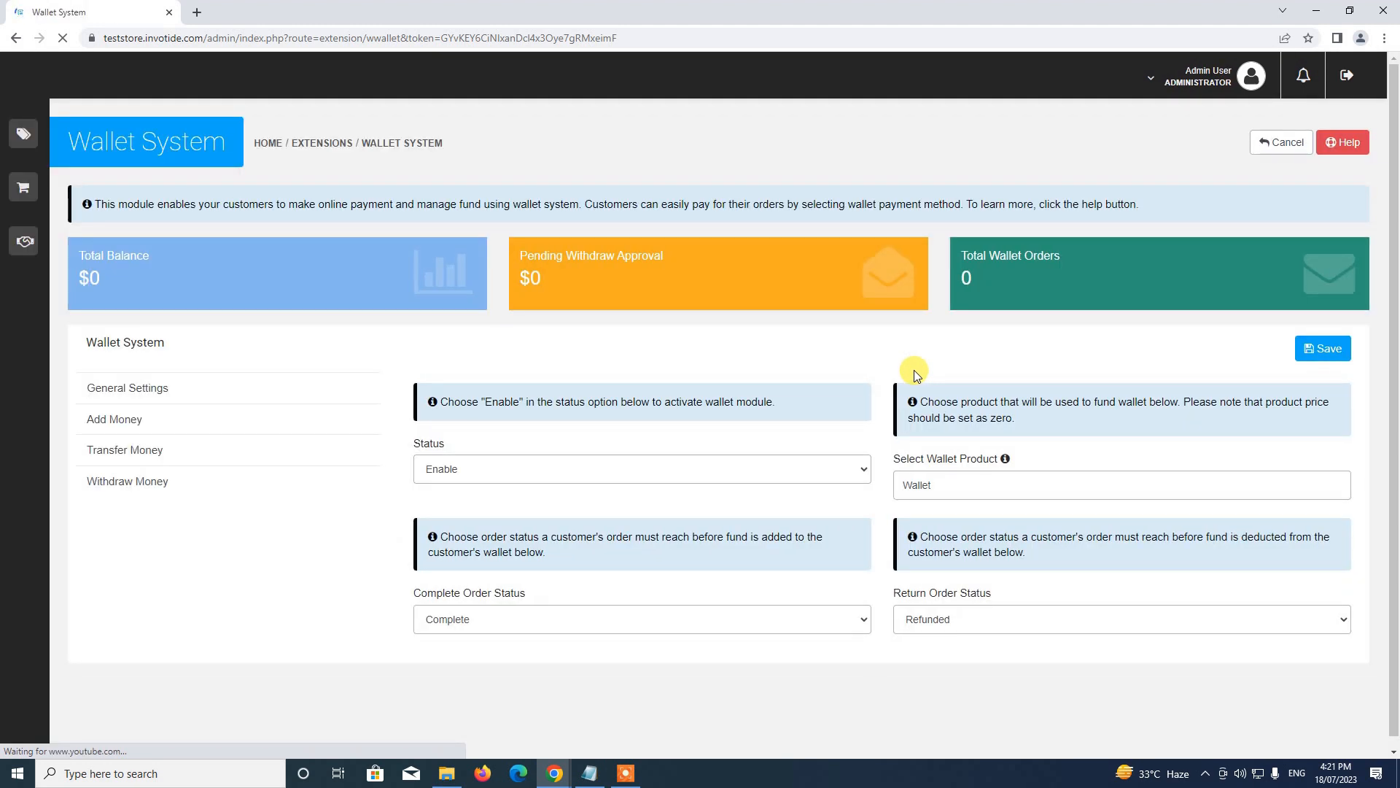
left_click(239, 467)
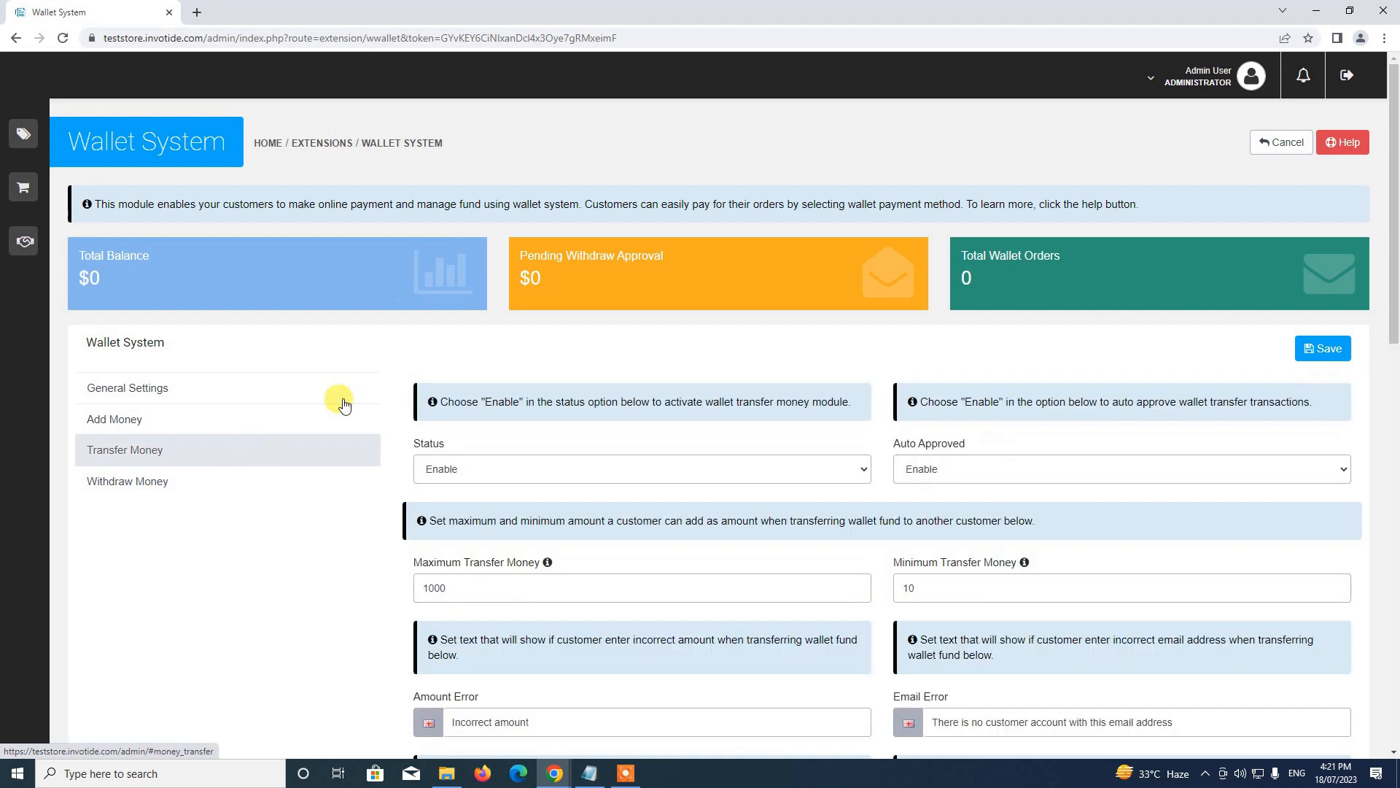
scroll(607, 427, "down", 5)
scroll(1036, 394, "down", 8)
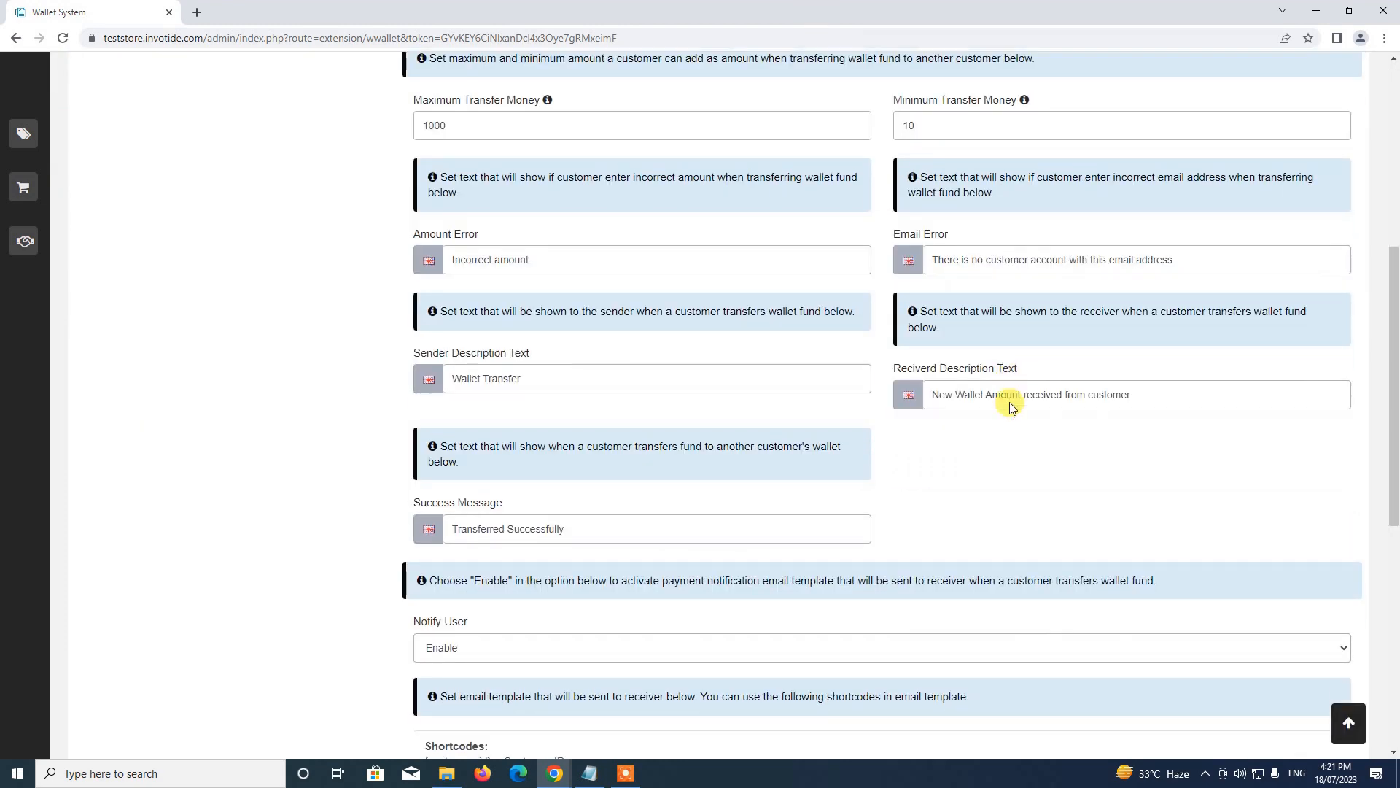
scroll(838, 329, "up", 5)
scroll(802, 324, "up", 9)
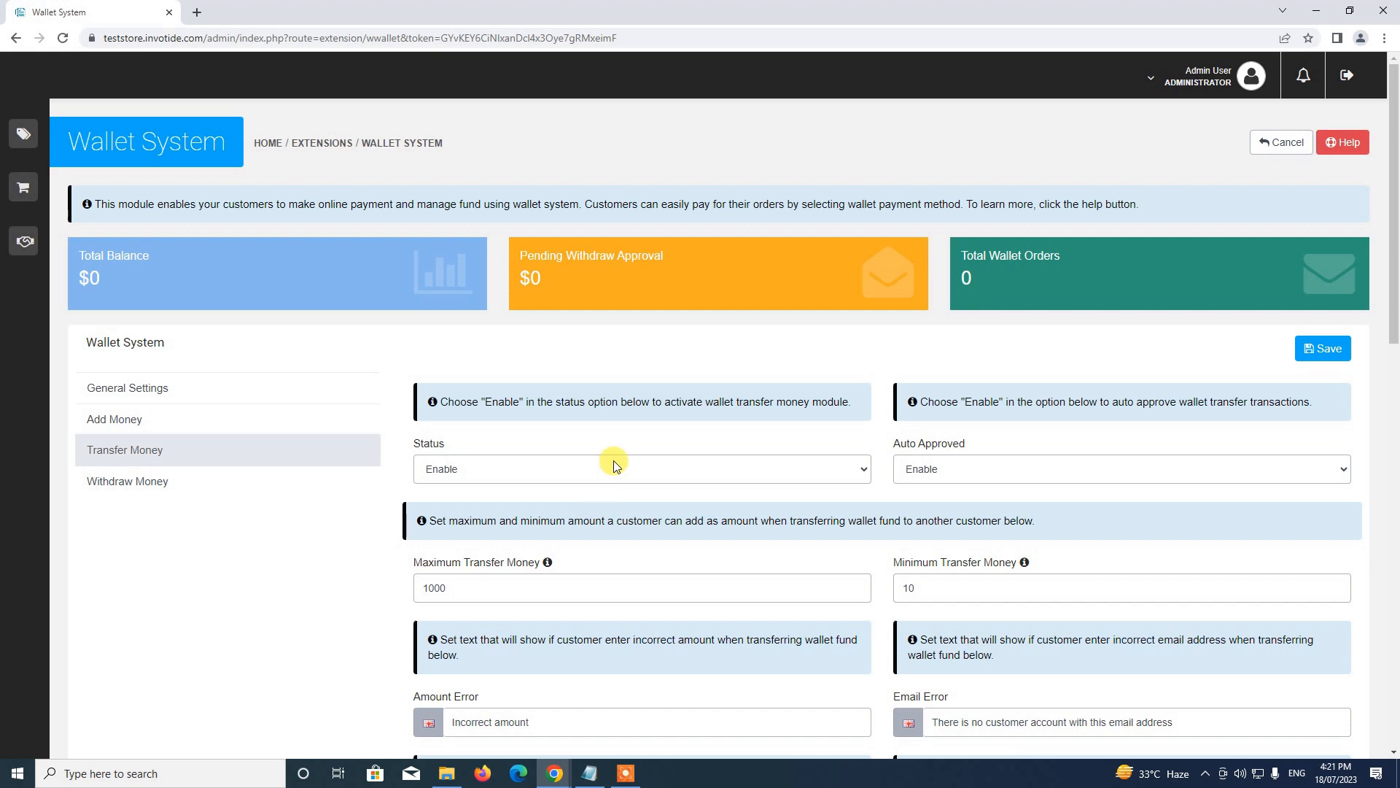
Open the Withdraw Money settings and set the status to Enable
left_click(156, 493)
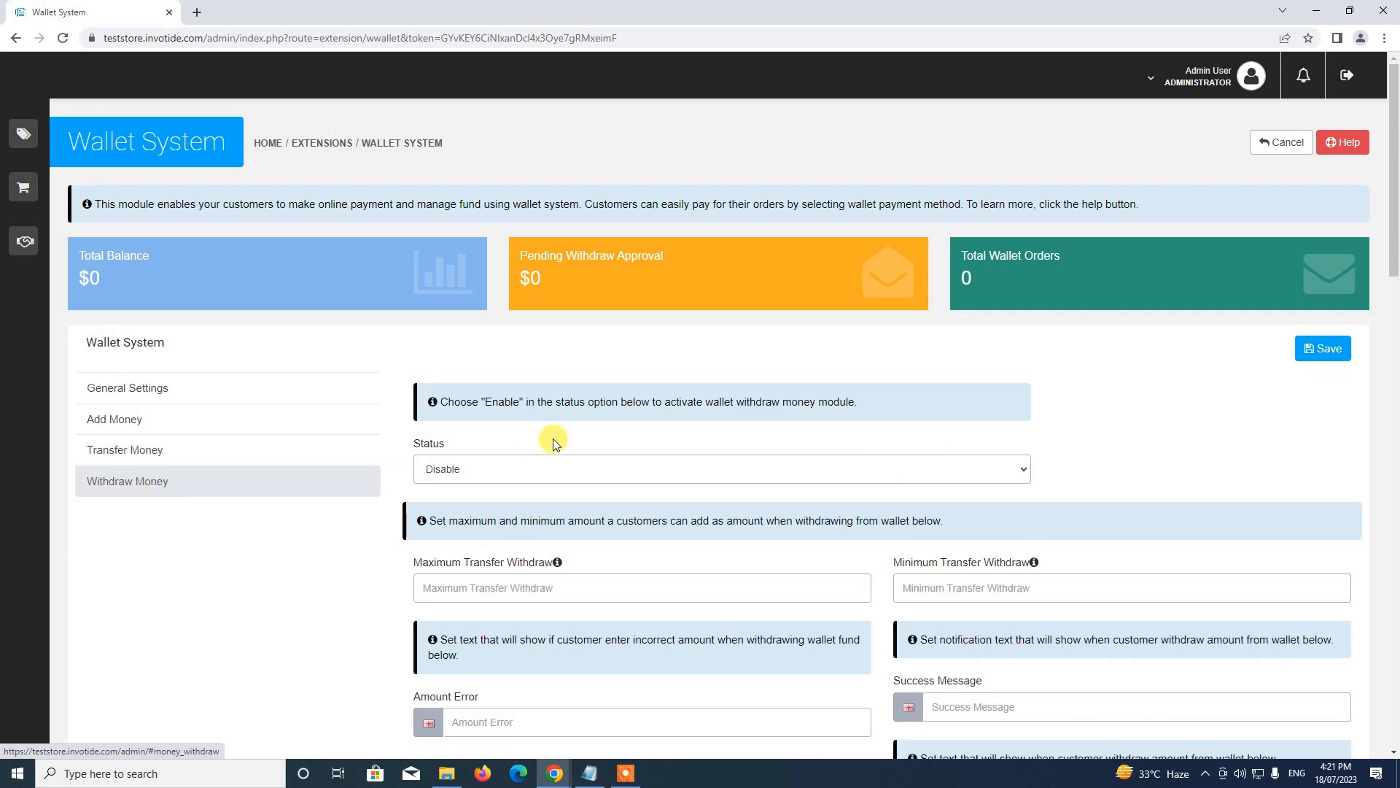
scroll(617, 454, "down", 9)
scroll(616, 452, "up", 9)
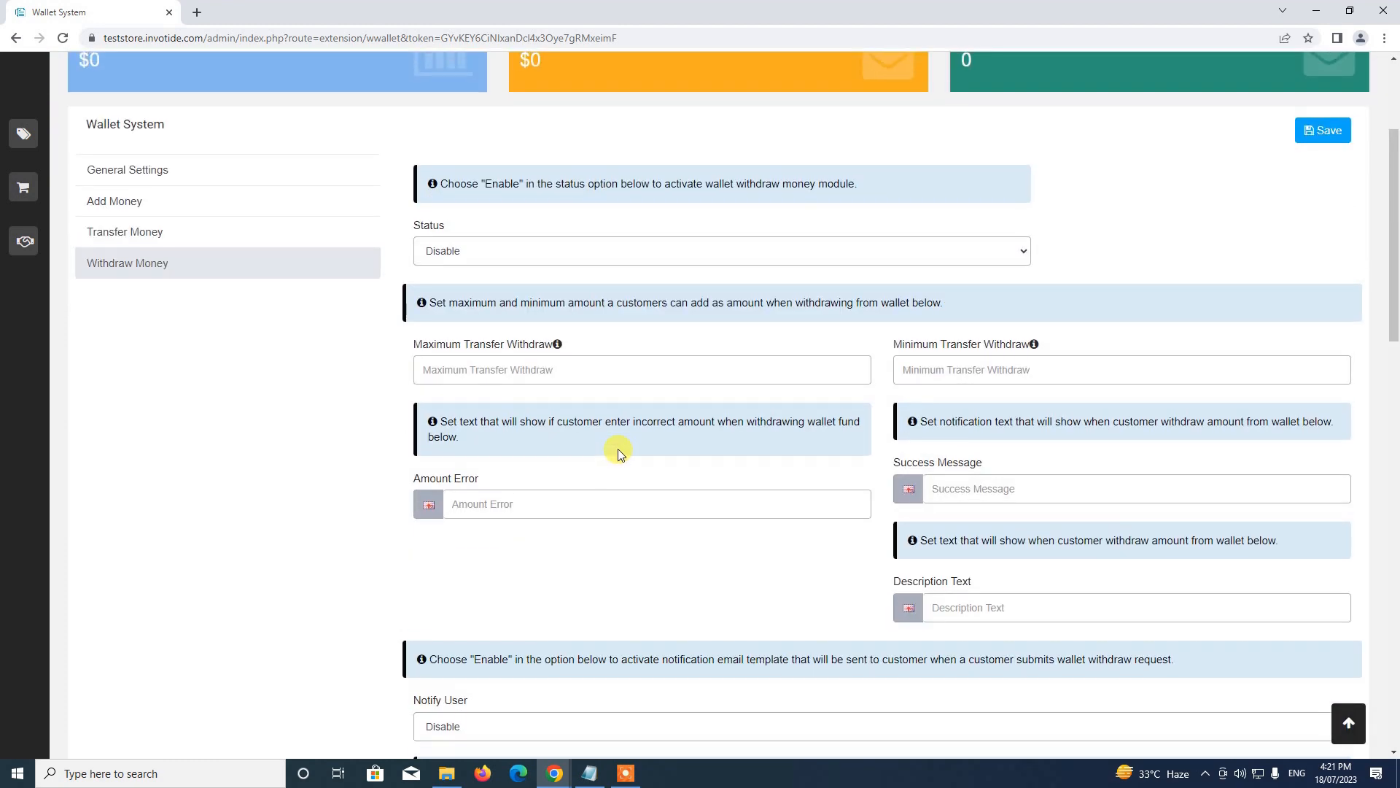
left_click(474, 470)
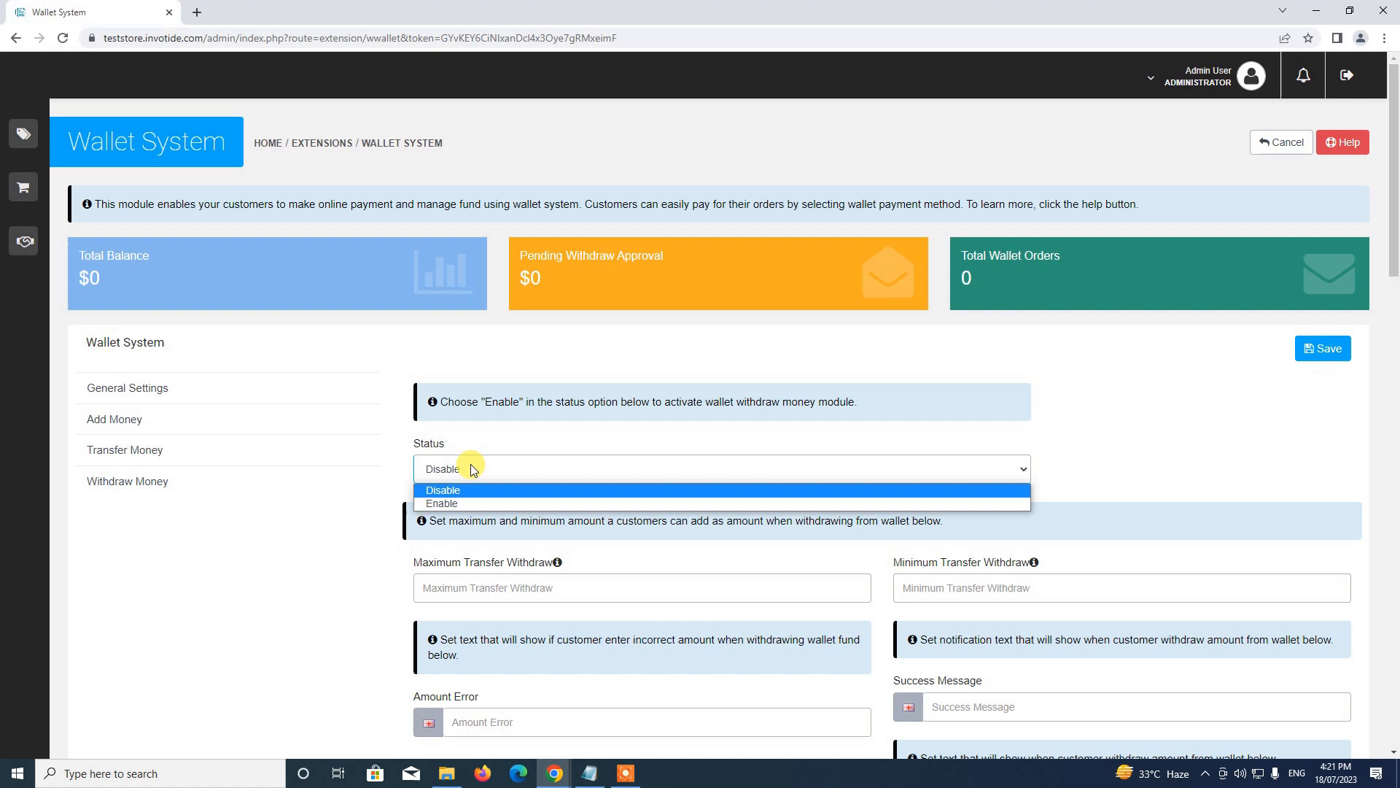
left_click(463, 501)
key("Down")
Set the maximum wallet withdrawal to 1000 and the minimum to 10
scroll(510, 467, "down", 2)
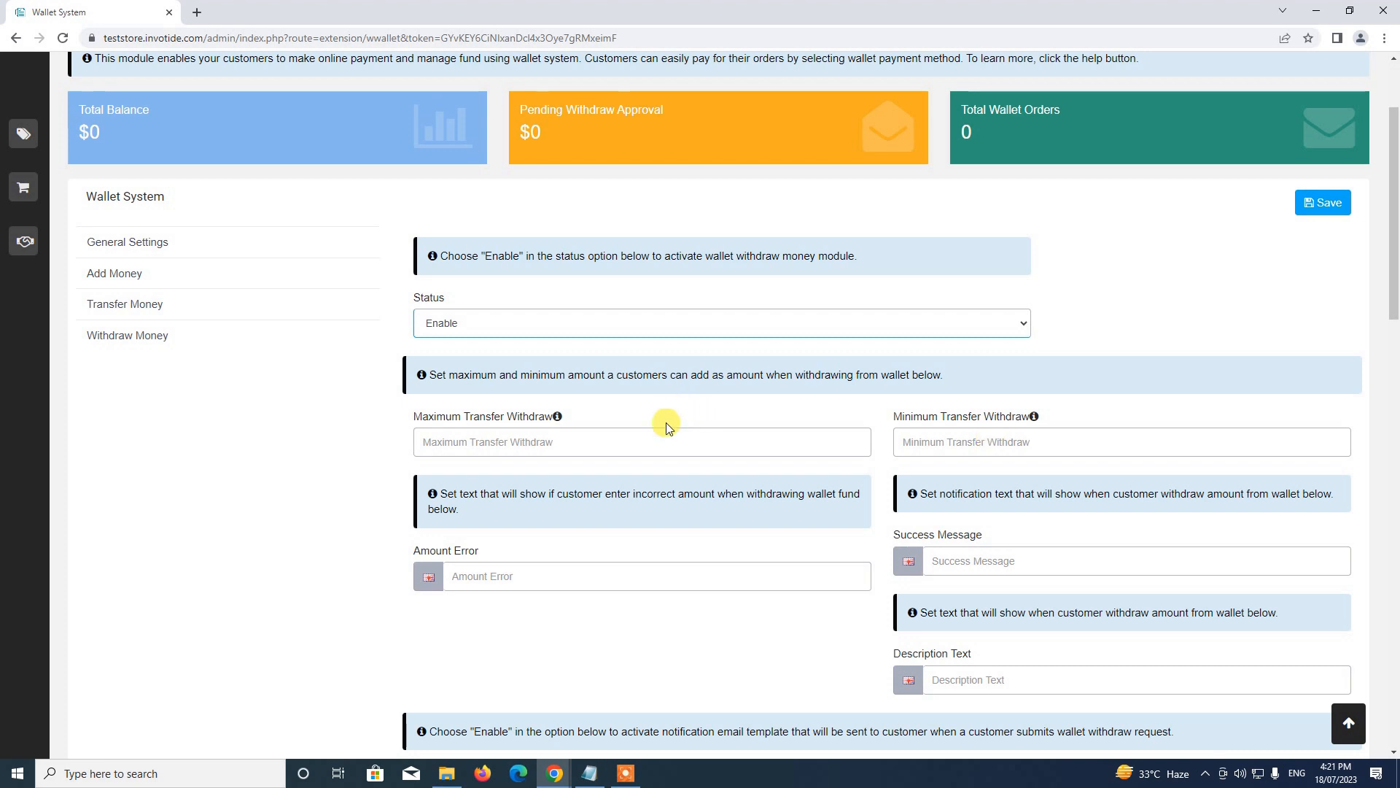
left_click(667, 442)
type("1000")
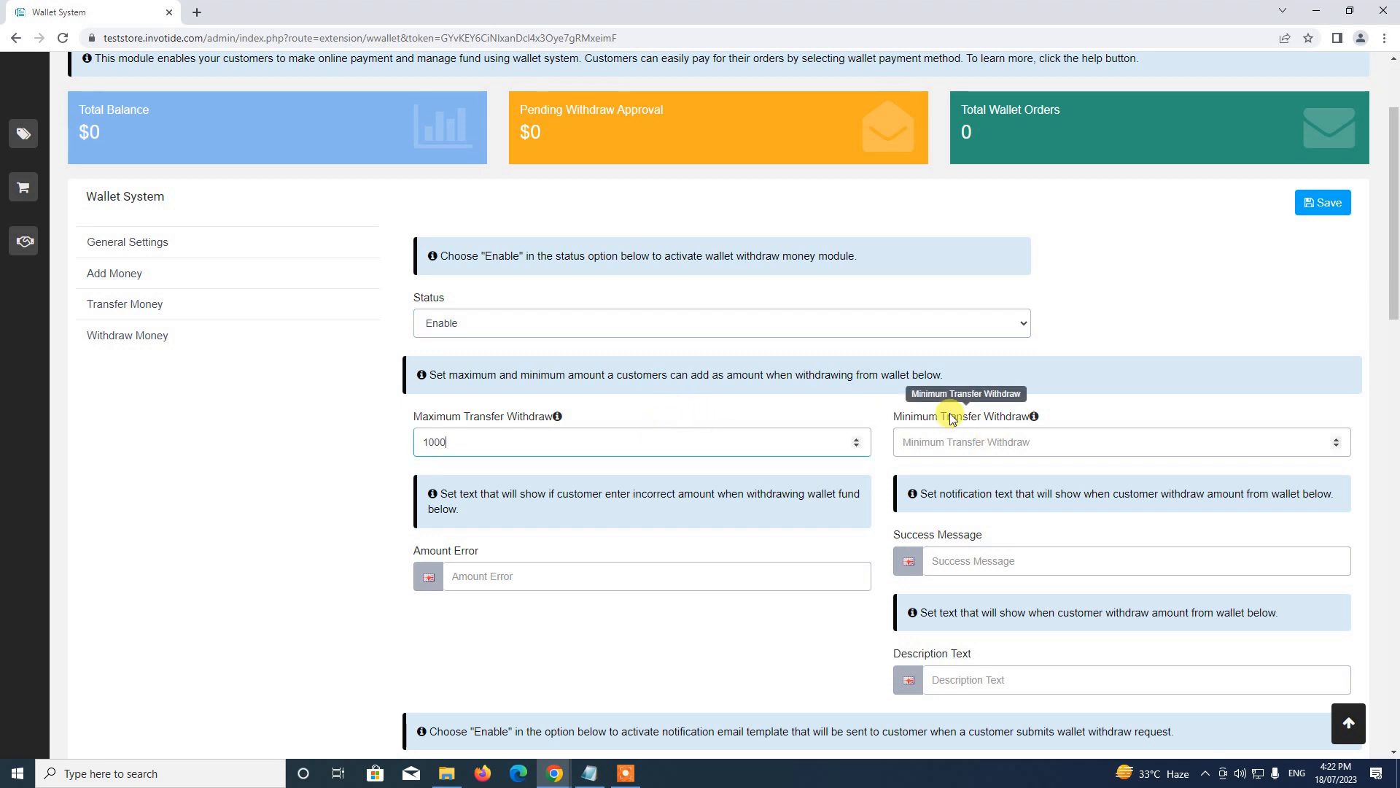
left_click(990, 440)
type("10")
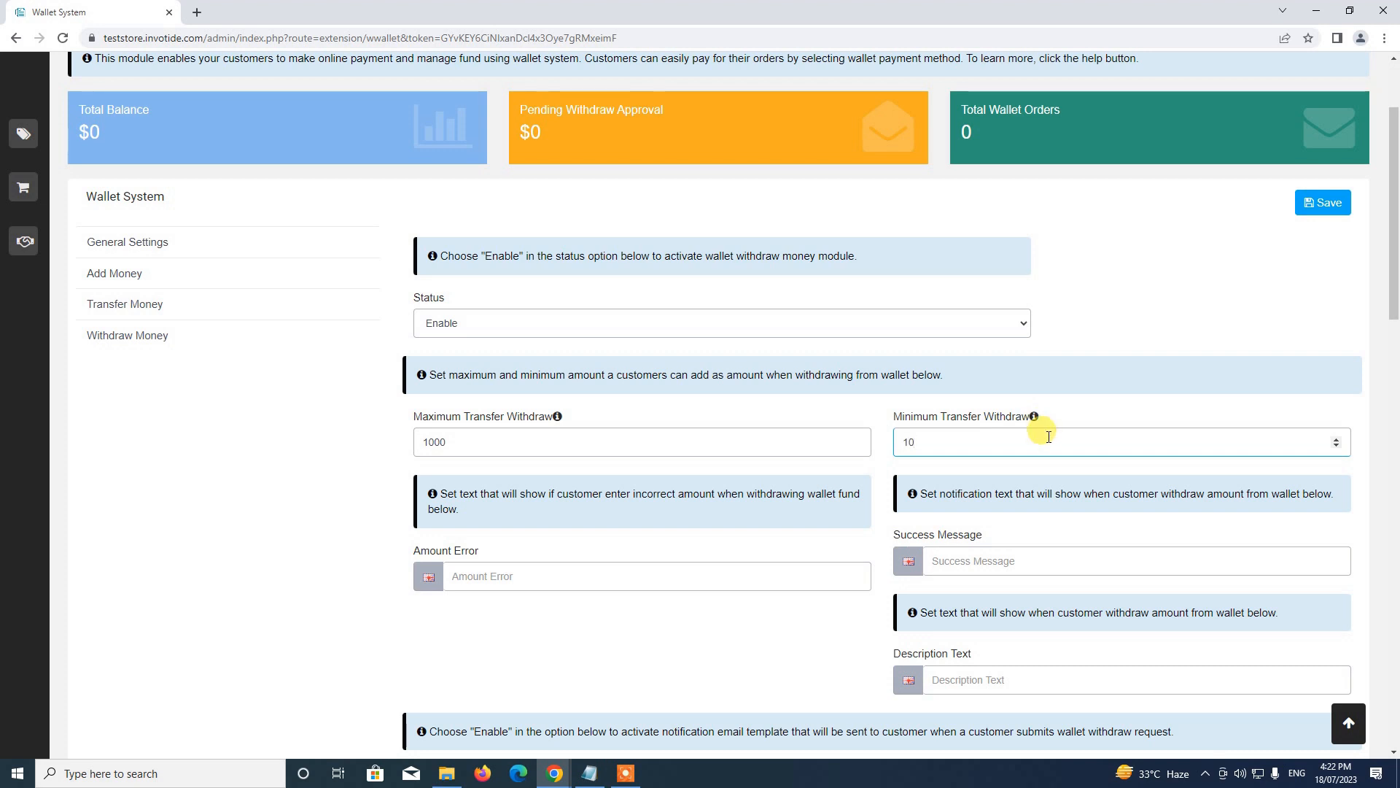
Enter "Incorrect amount" as the amount error text for wallet withdrawals
scroll(1042, 437, "down", 1)
left_click(547, 504)
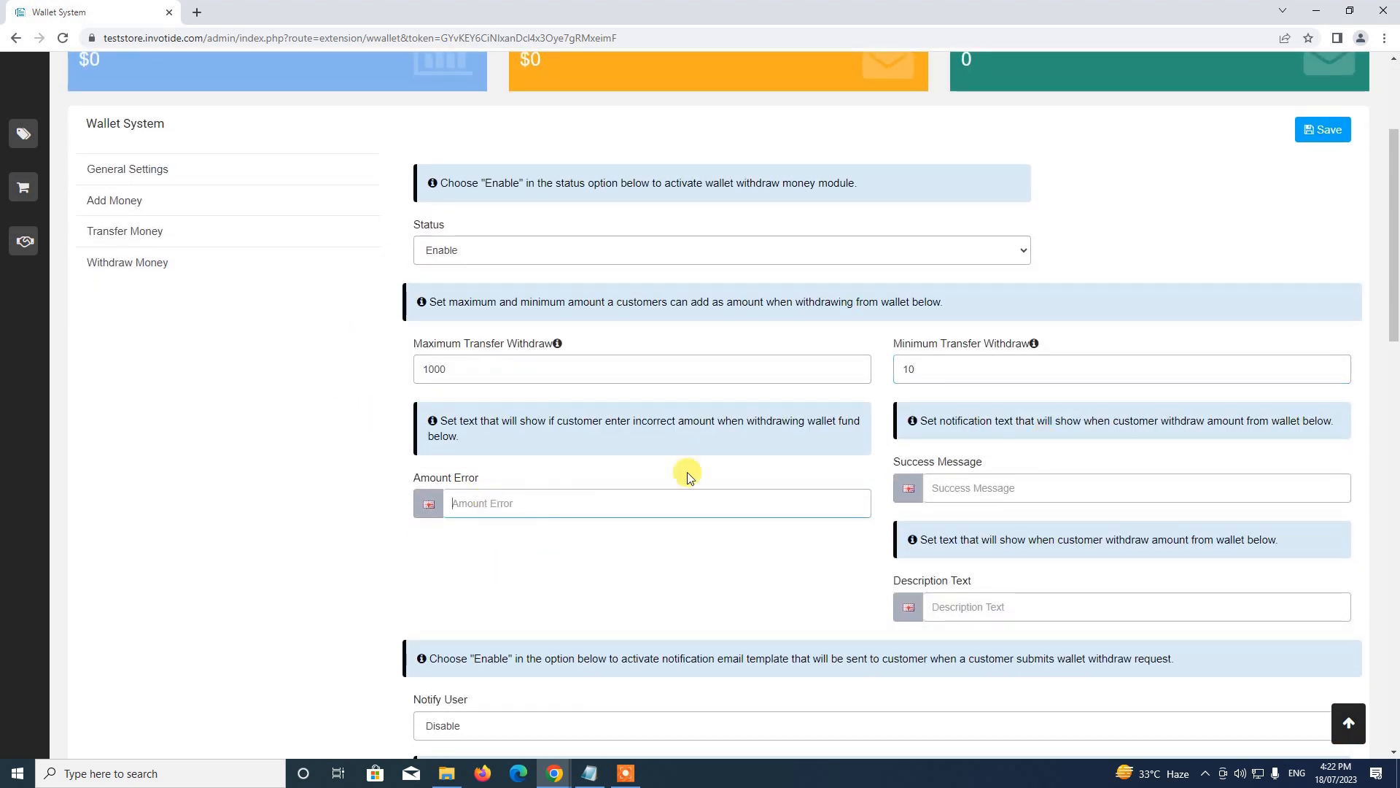
type("Incorrect amount")
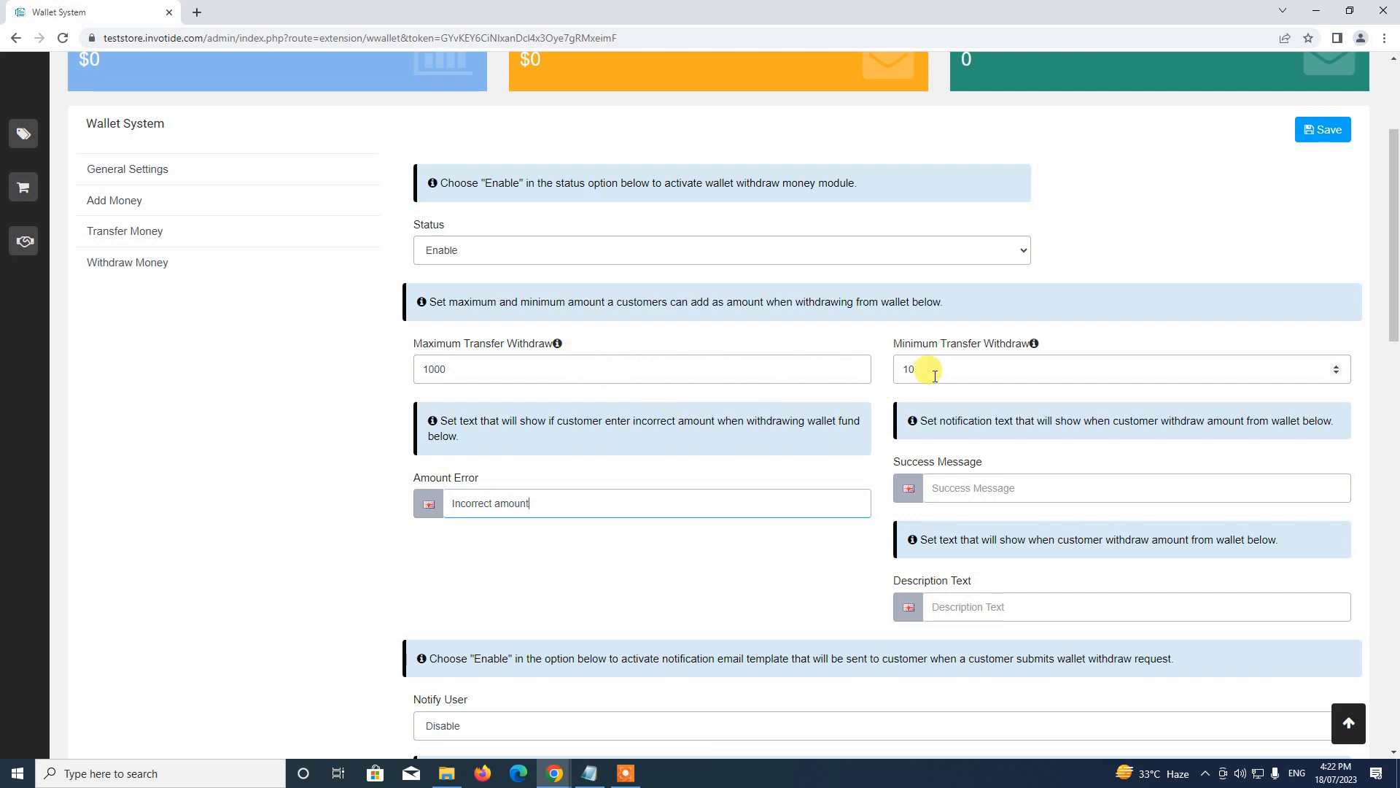
Enter "Wallet Withdrawal Received!" as the success message for wallet withdrawals
left_click(1006, 487)
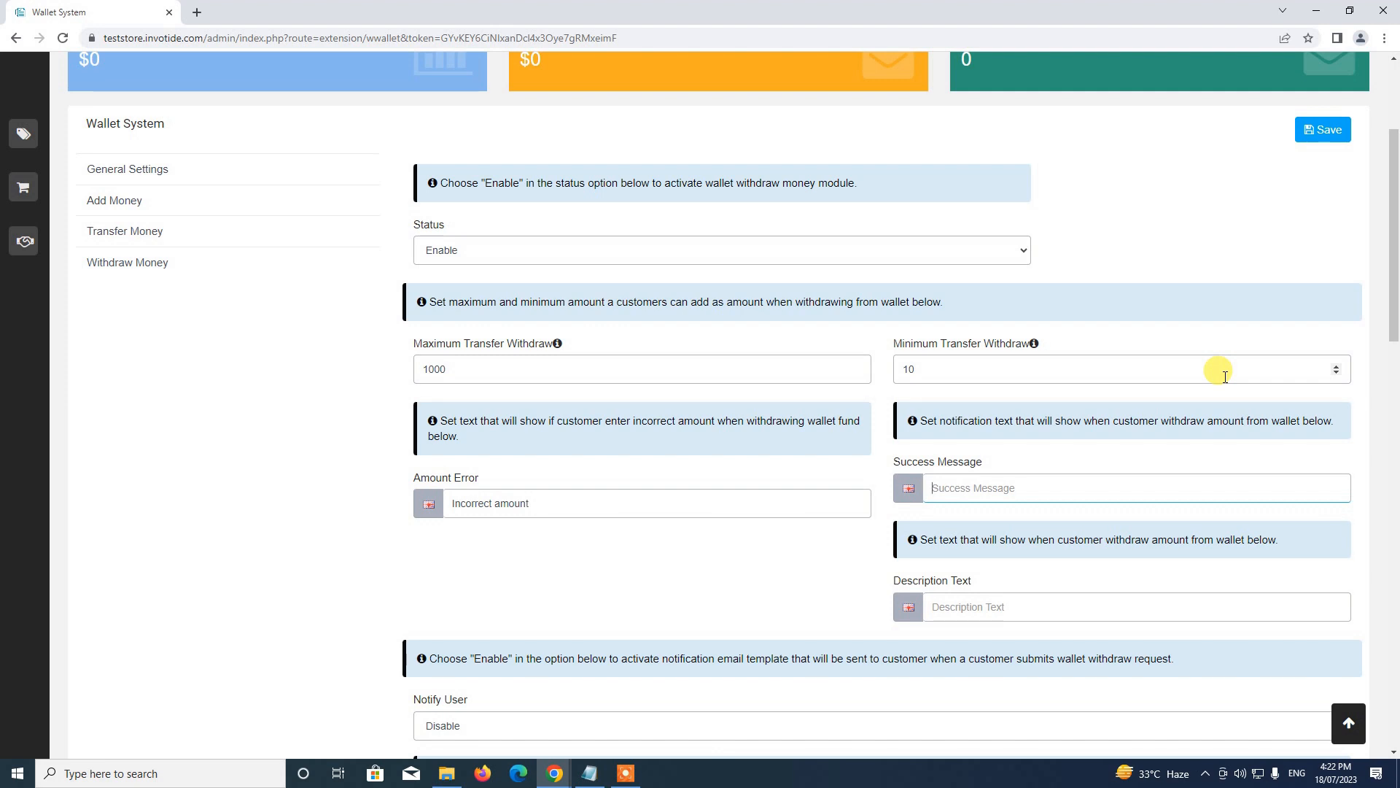
type("Wallet Wi")
type("thdr")
type("l Receive")
type("d")
type("\"")
type("!")
Enter "Withdrawal" as the description text for wallet withdrawals
scroll(1233, 372, "down", 2)
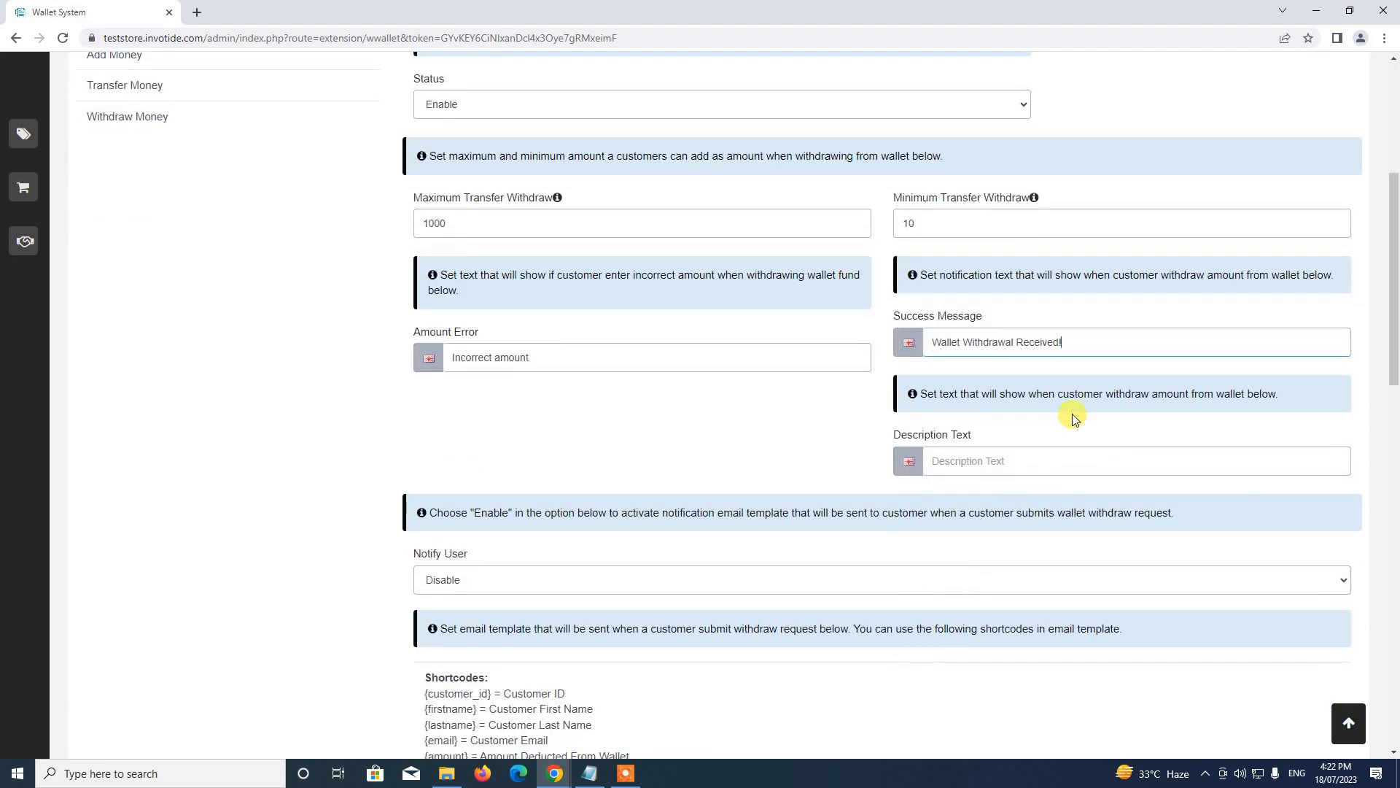
left_click(1047, 453)
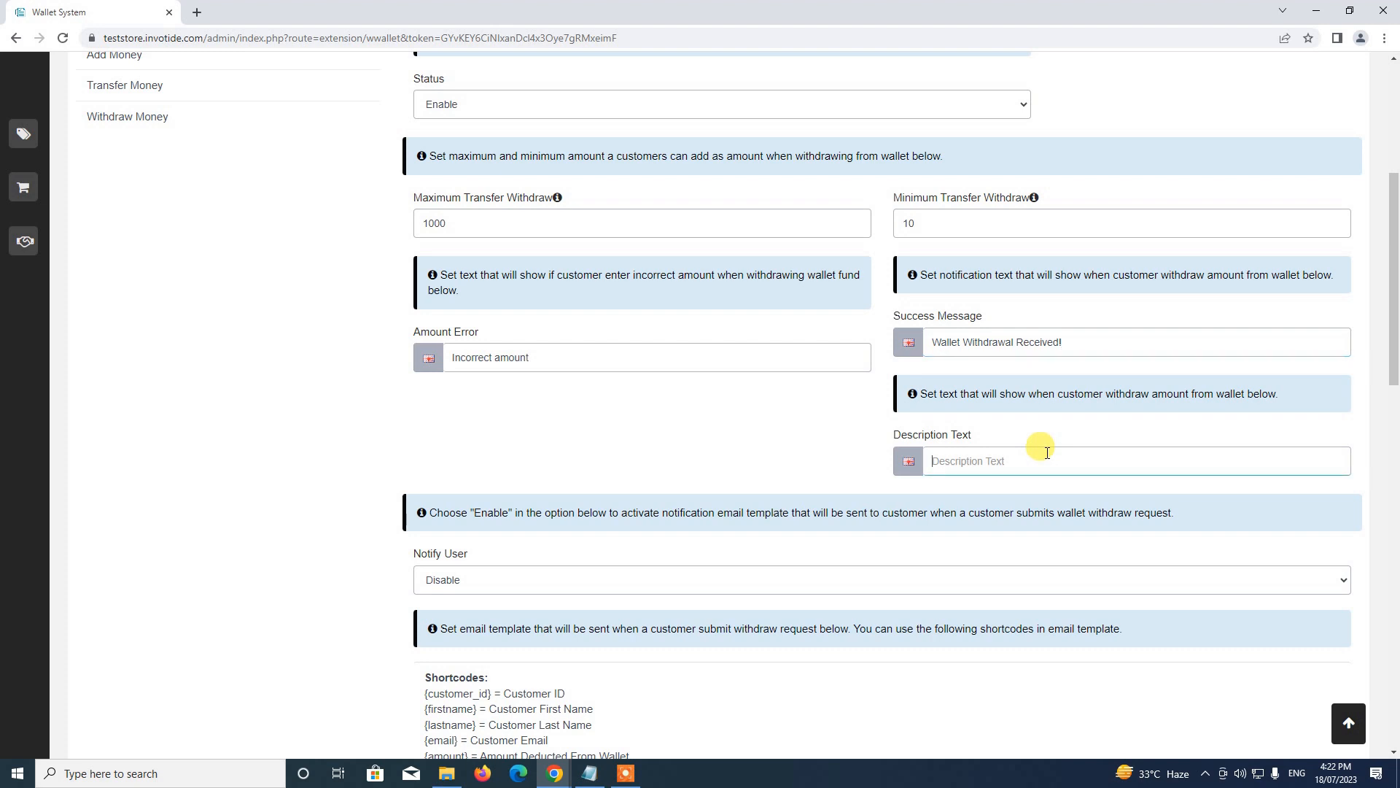
type("Withdrawal")
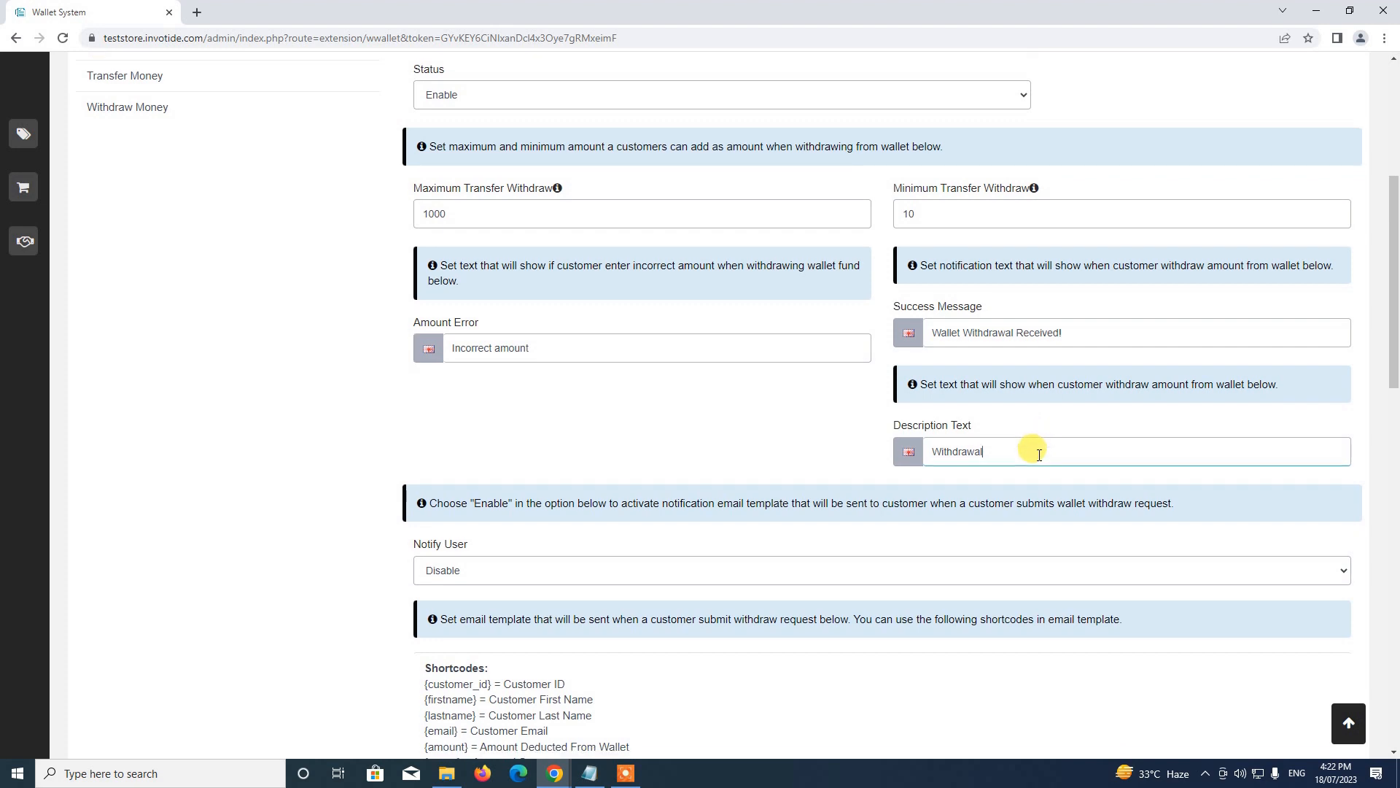
Enable the Notify User option for emails sent when a customer submits a wallet withdrawal request
scroll(693, 463, "down", 1)
scroll(786, 476, "down", 2)
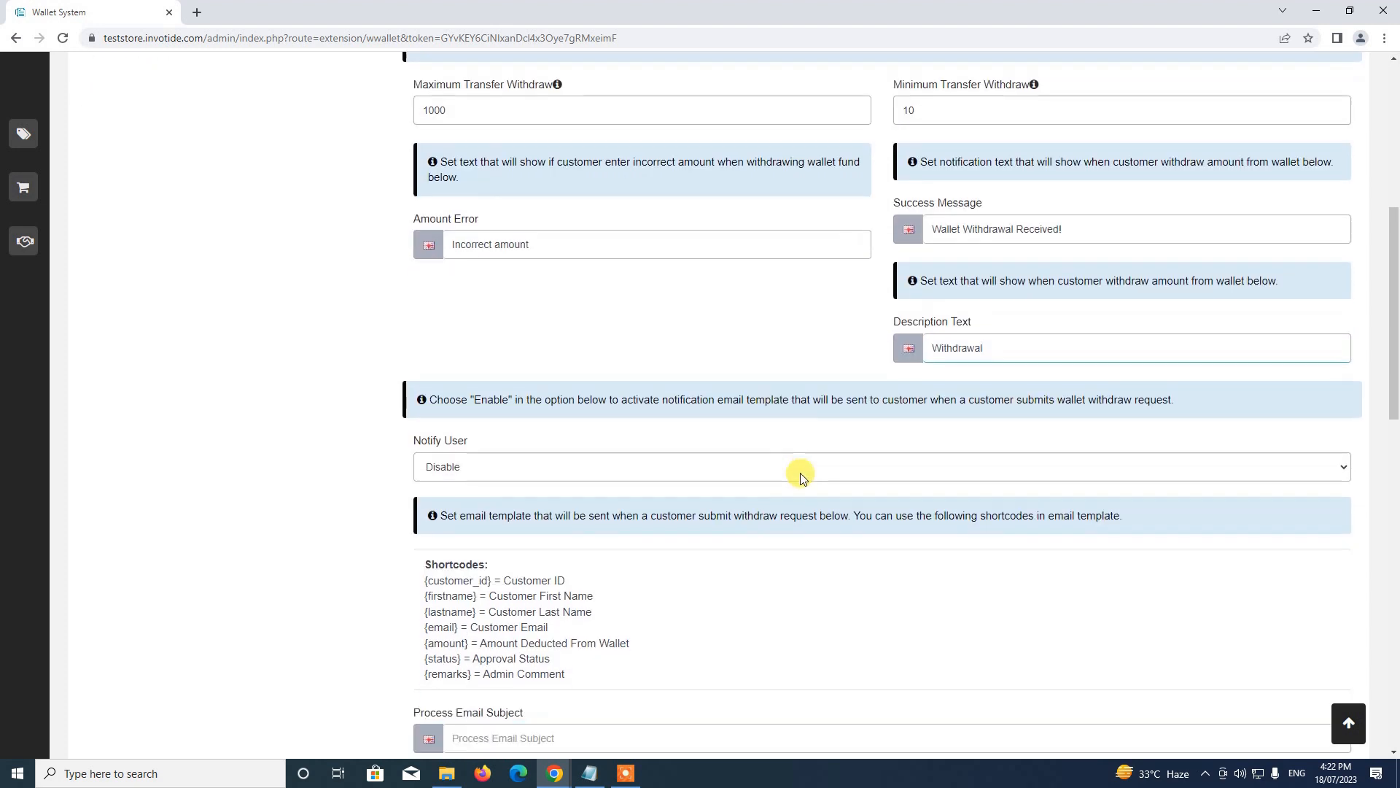
scroll(782, 460, "down", 6)
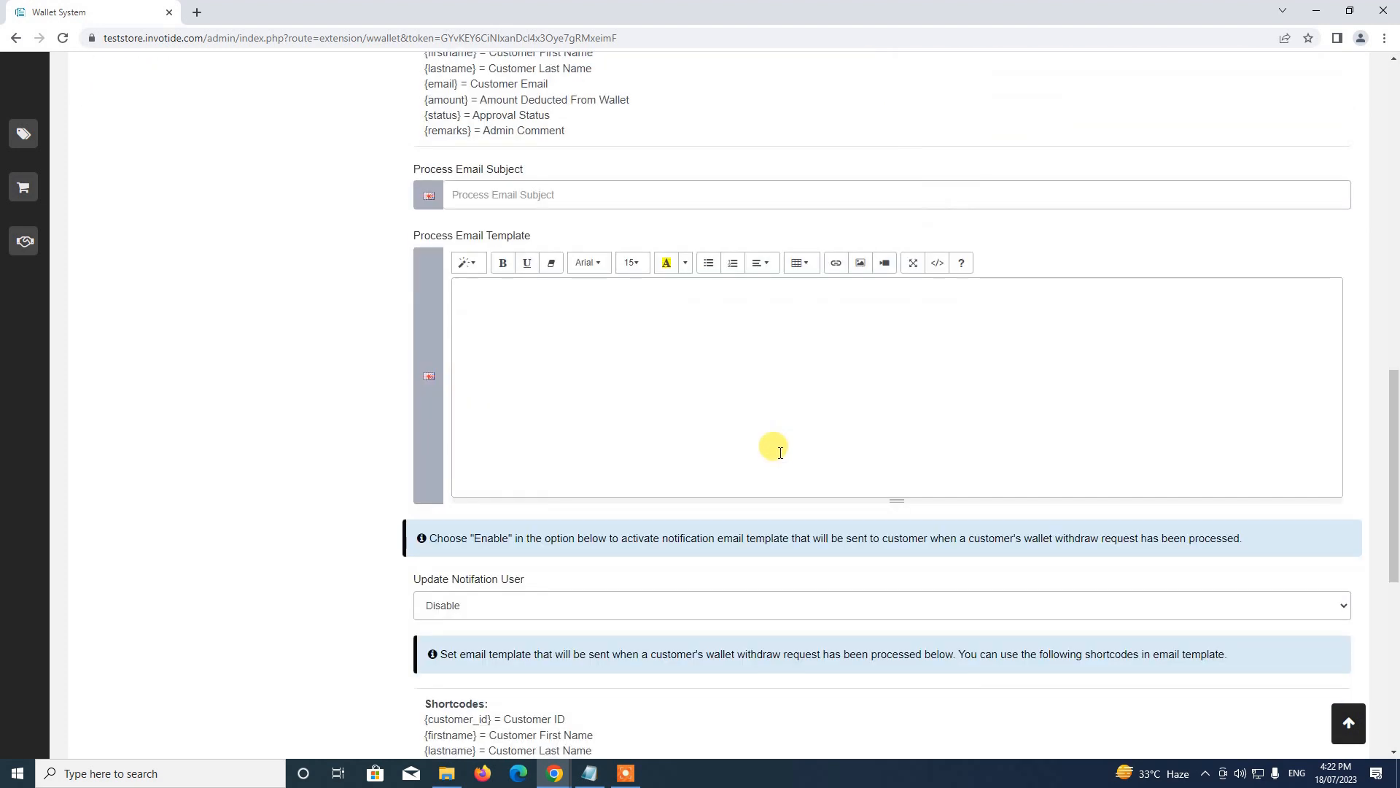
scroll(780, 453, "up", 5)
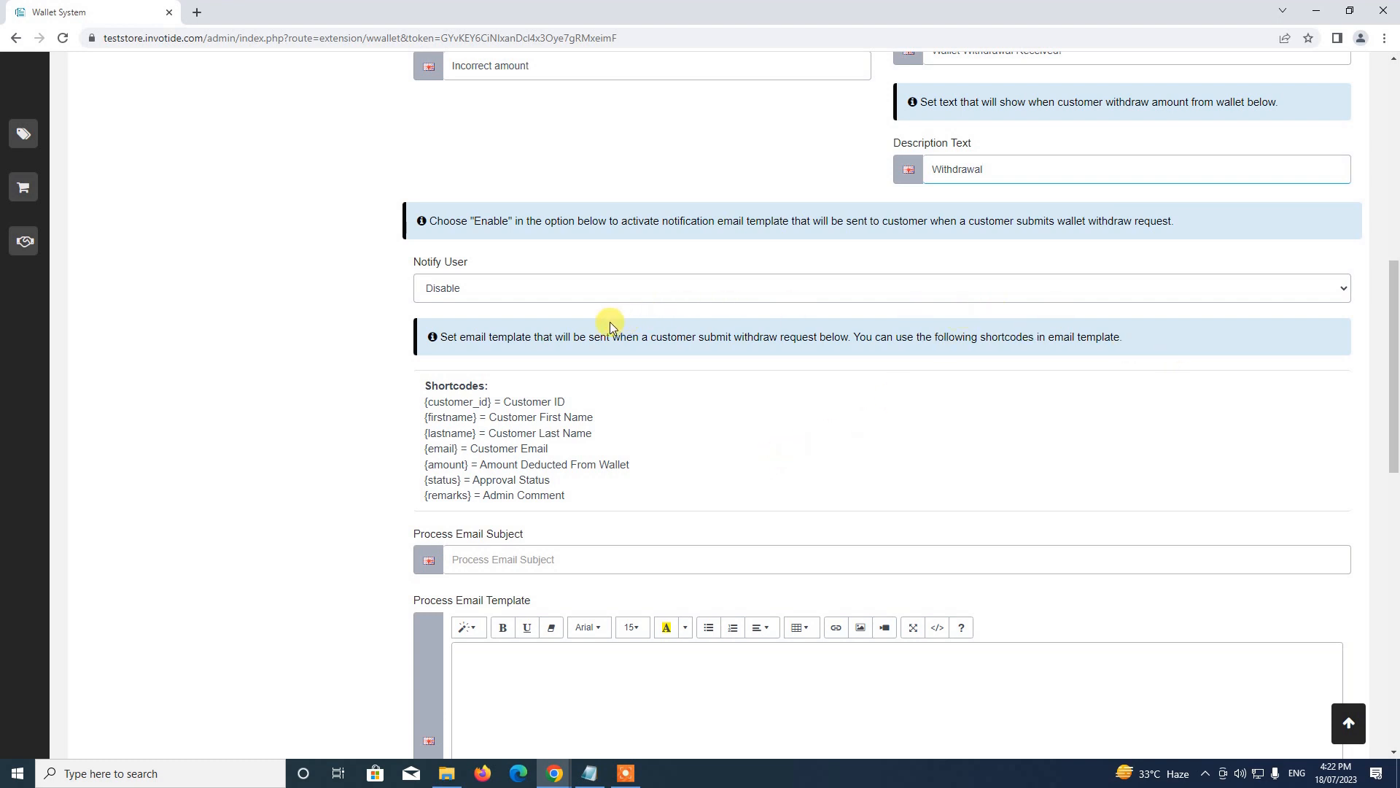
left_click(535, 294)
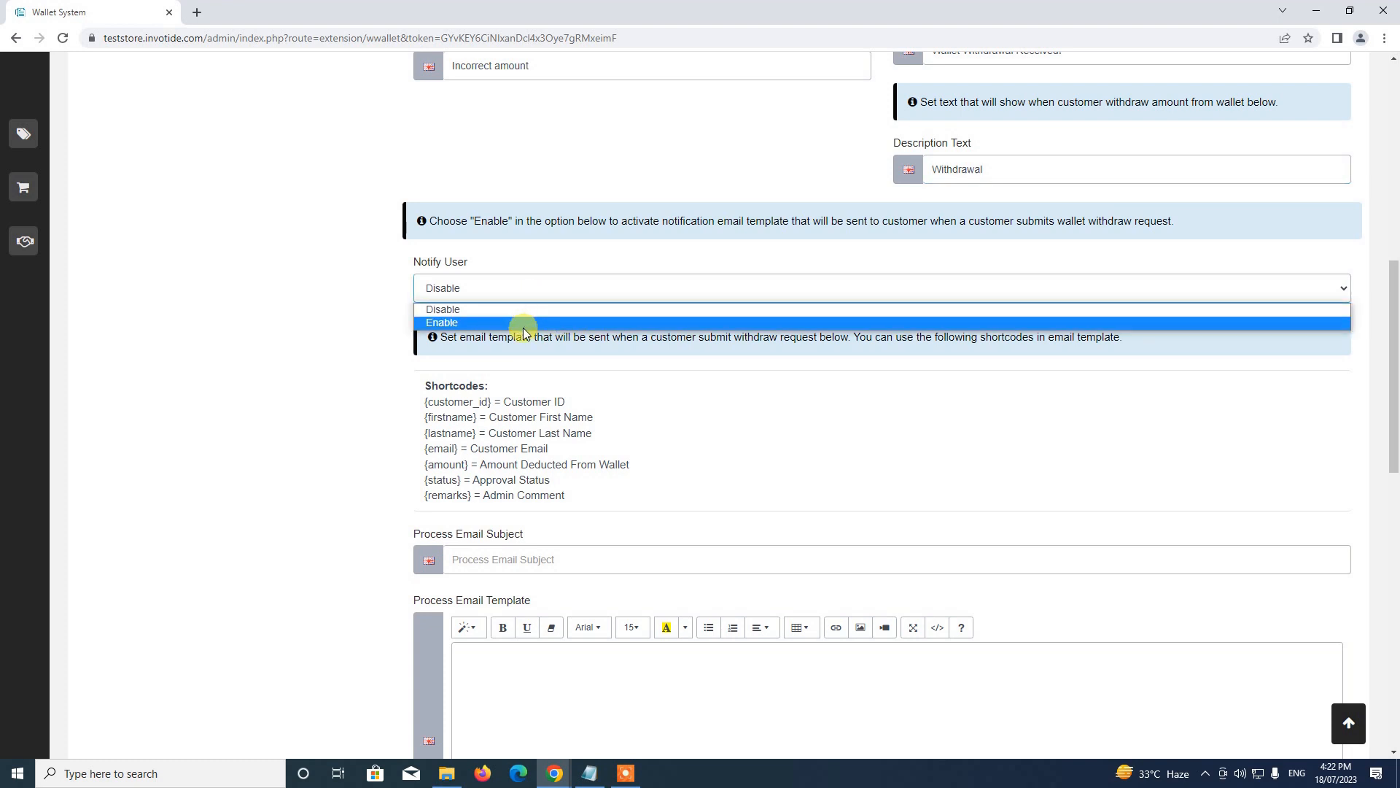
left_click(519, 323)
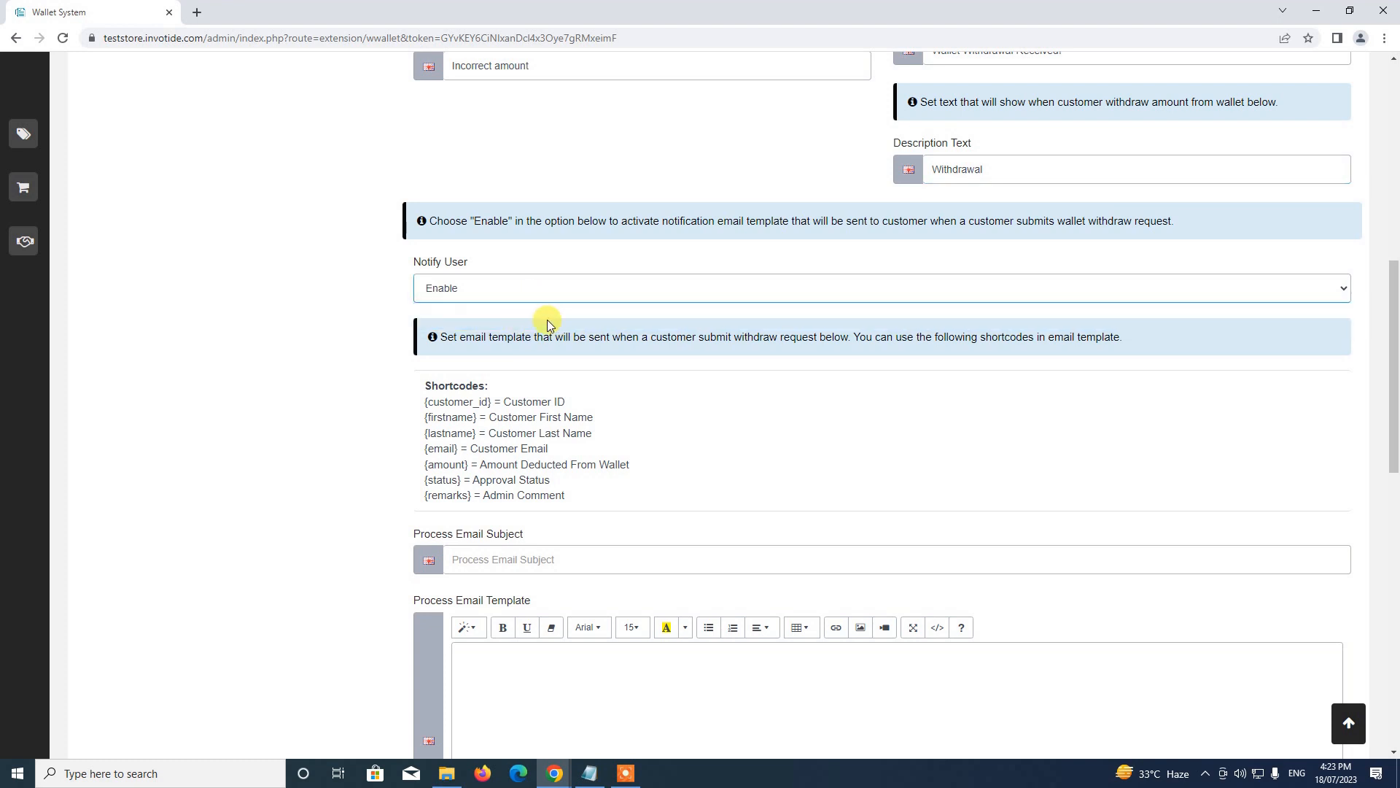
Enter "New Wallet Withdrawal Request" as the process email subject
scroll(561, 321, "down", 3)
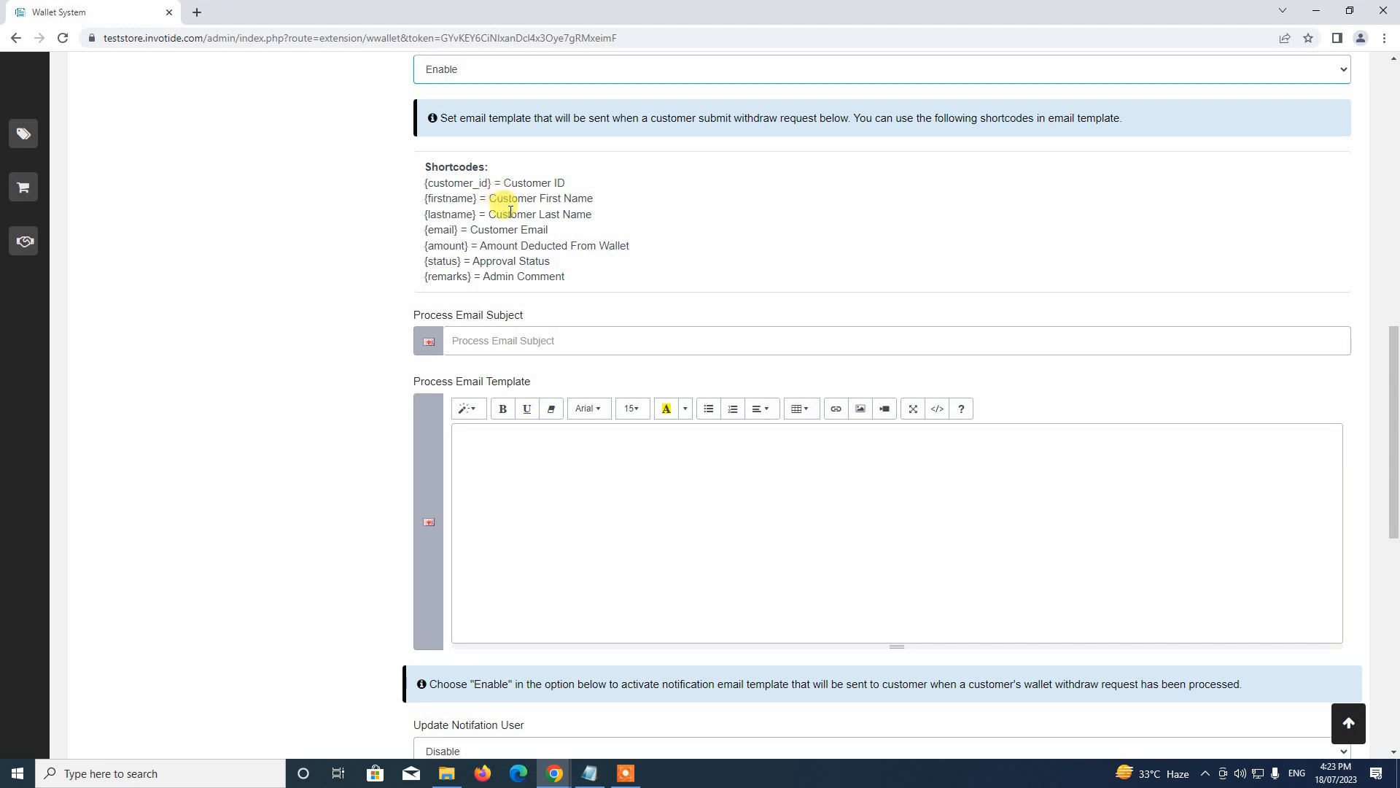
scroll(582, 391, "down", 2)
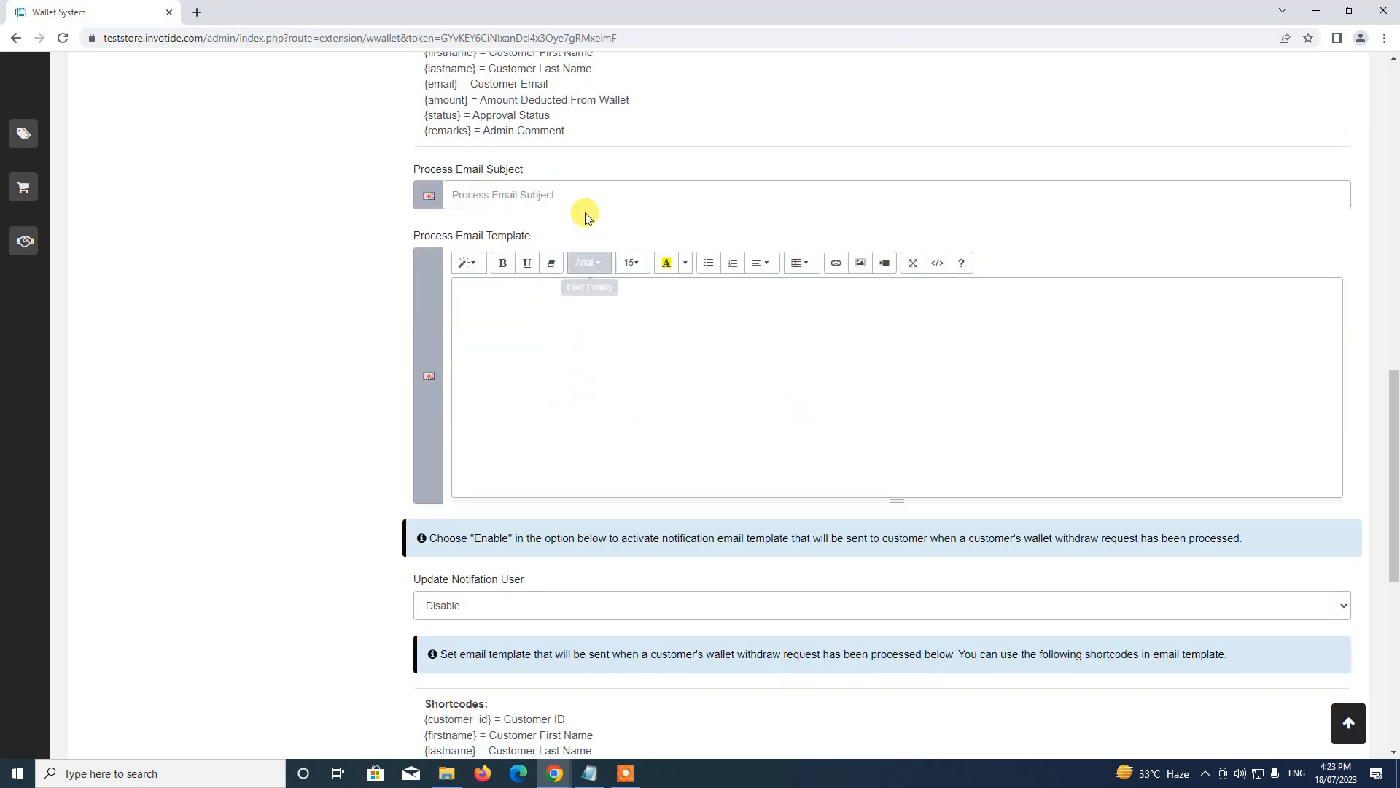
scroll(642, 365, "up", 4)
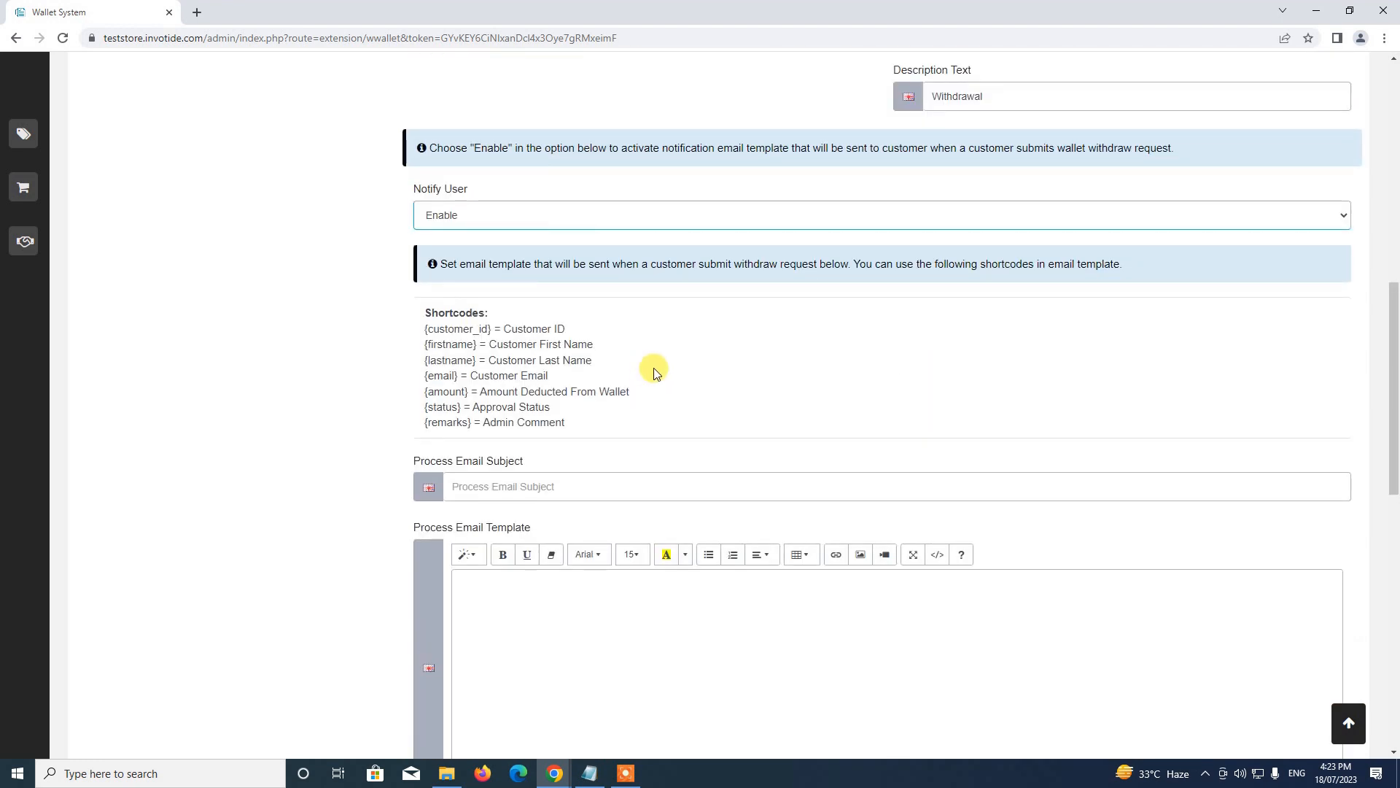
scroll(657, 368, "down", 2)
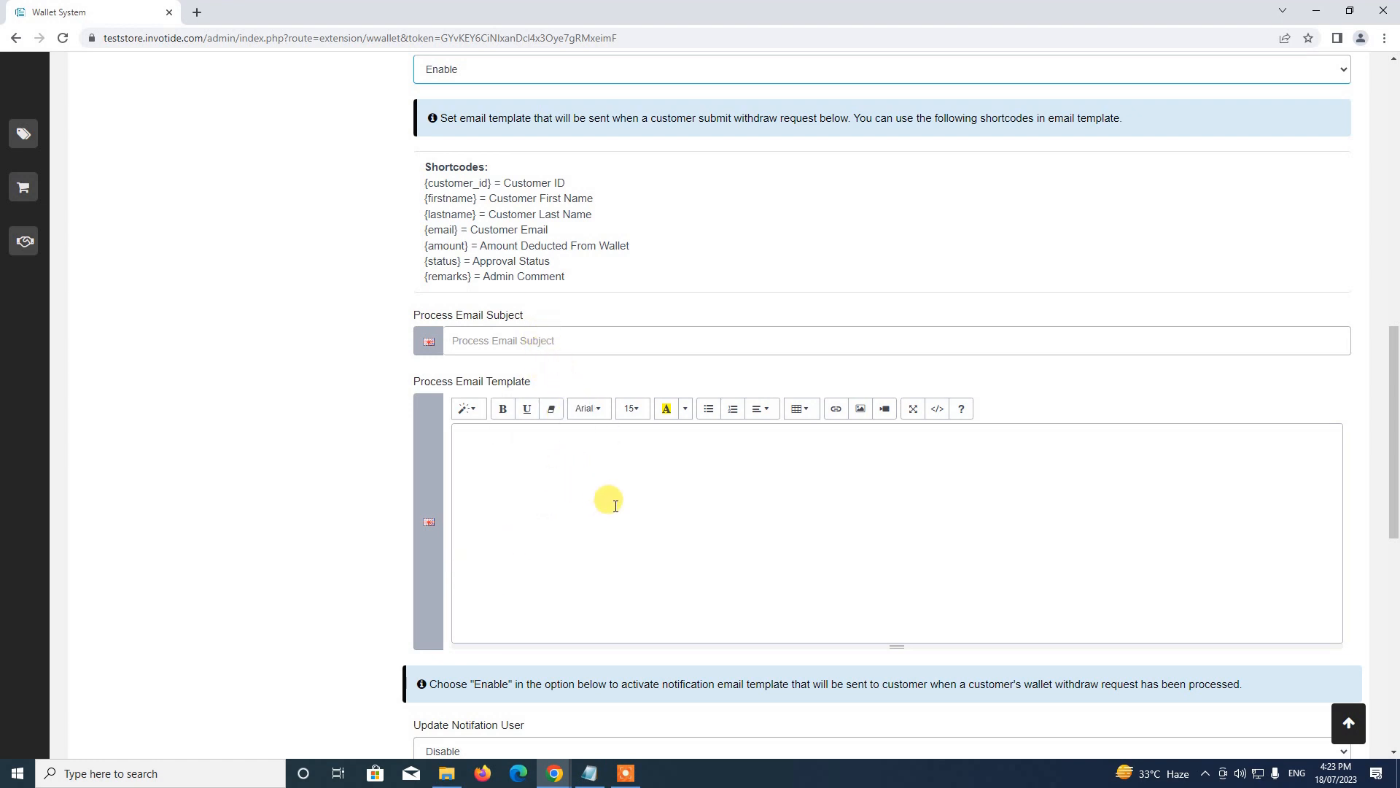
left_click(663, 336)
type("N")
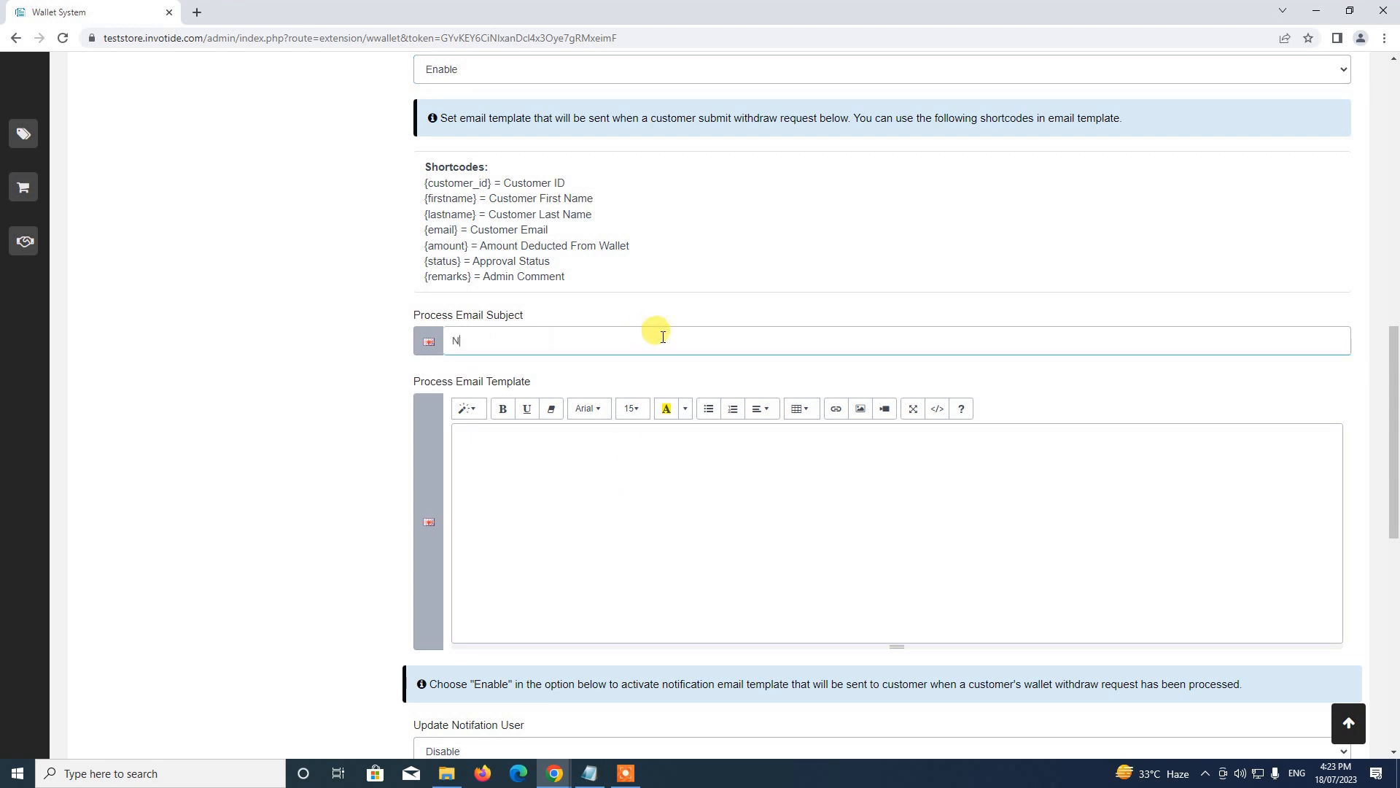
type("ew Wallet R")
key("BackSpace")
type("Witrha")
key("BackSpace")
key("BackSpace")
type("hdrawal Request")
Begin the process email template with the greeting "Hi {firstname}", copying the first-name shortcode from the list above
left_click(681, 472)
type("Y")
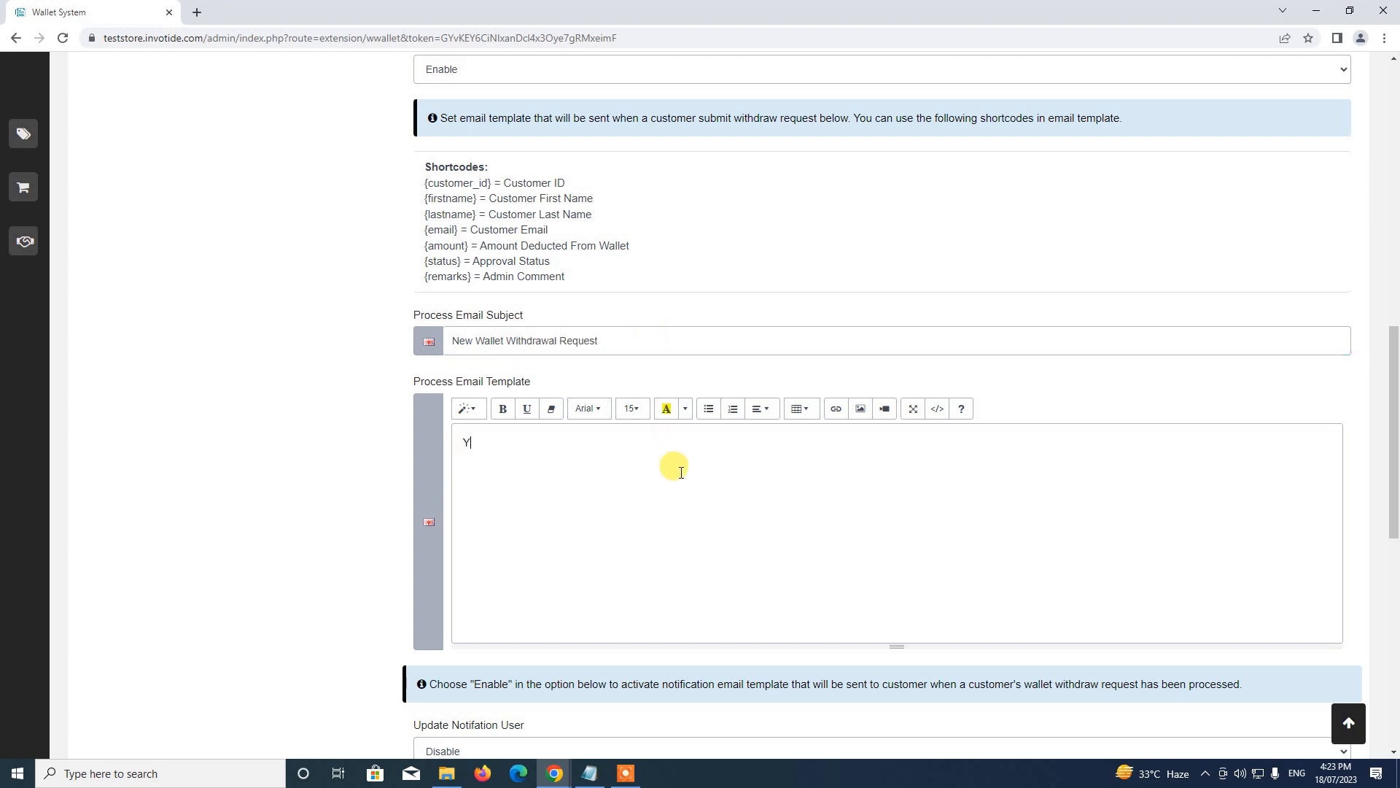
key("BackSpace")
type("Hi,")
left_click_drag(425, 198, 479, 199)
key("ctrl+c")
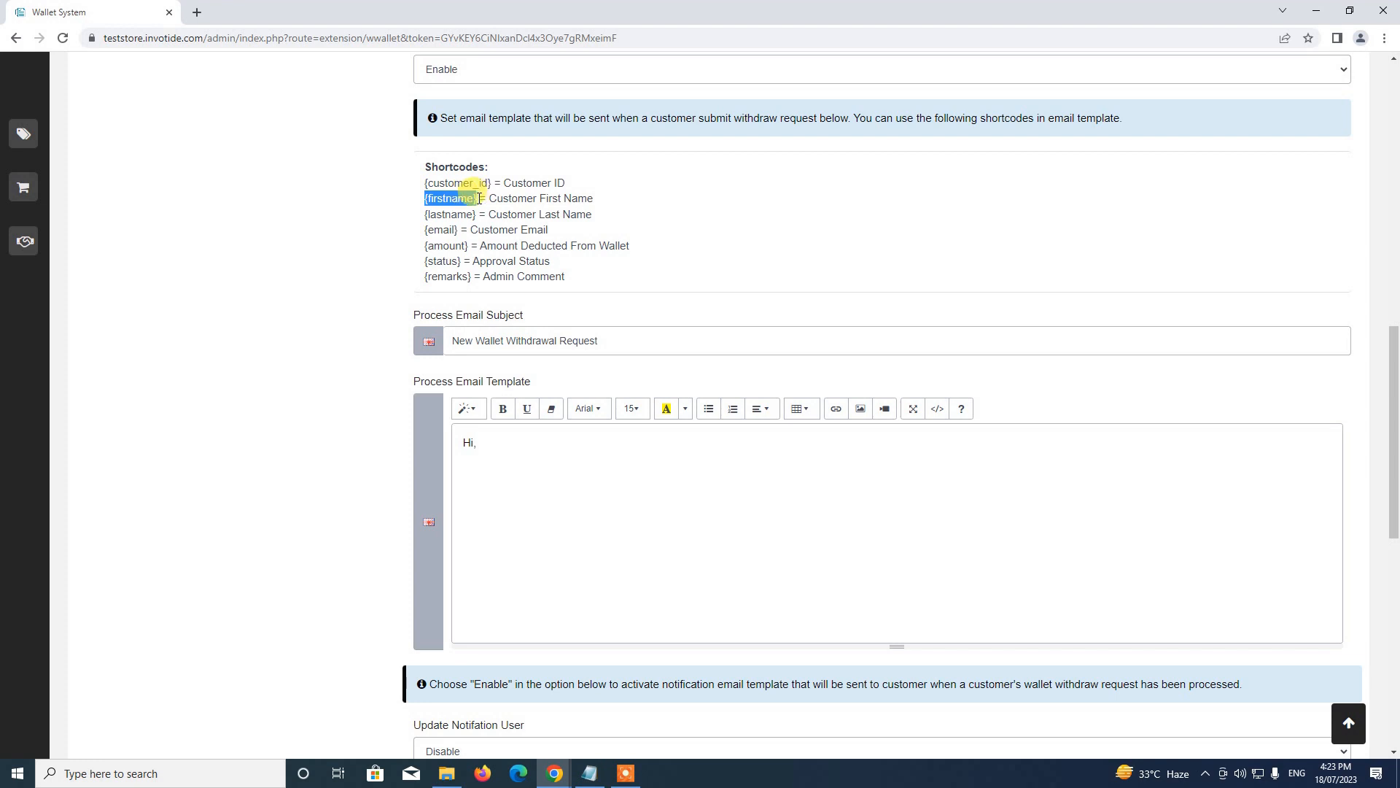
left_click(524, 441)
type("#")
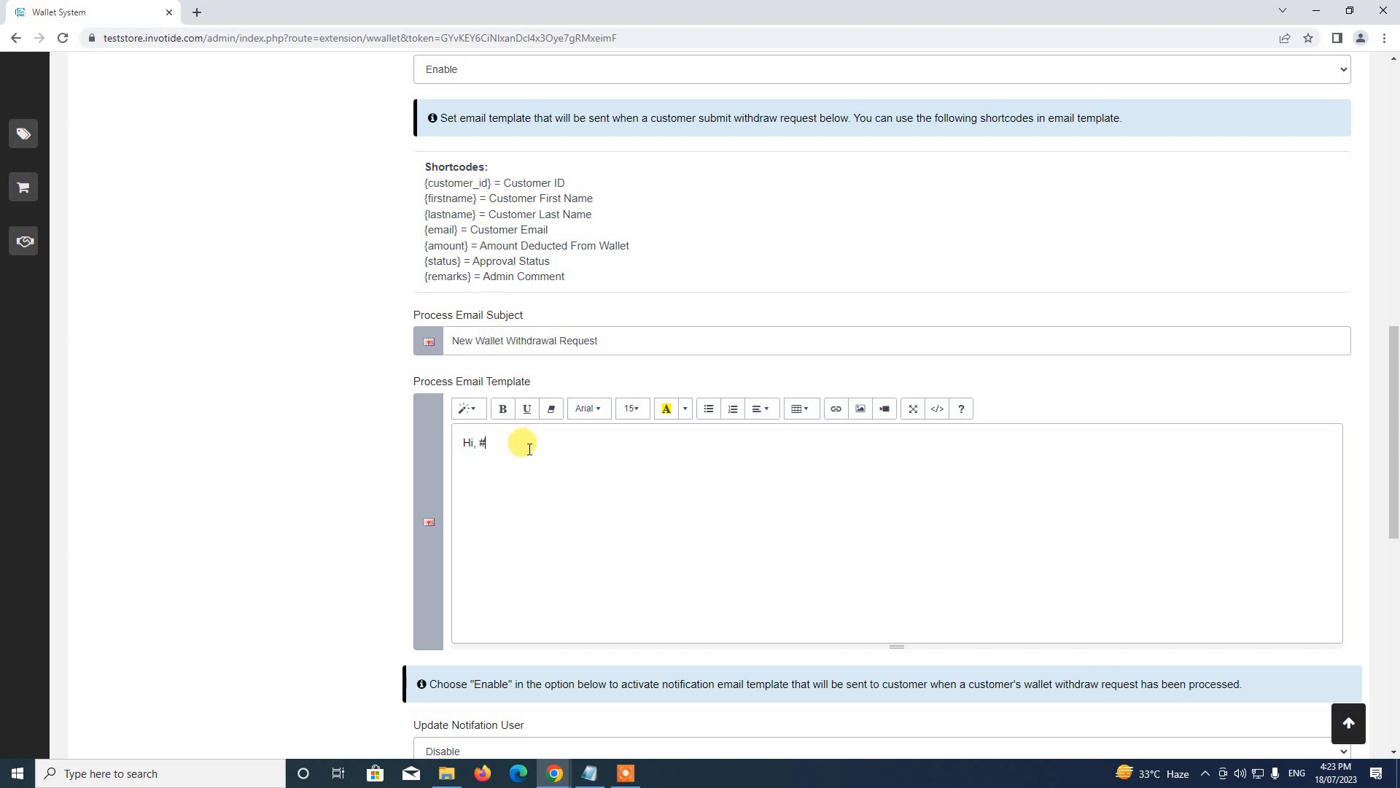
key("ctrl+v")
Complete the process email template after the greeting with "we are now processing your wallet withdrawal request."
type("we have received and")
key("BackSpace")
key("BackSpace")
key("BackSpace")
key("BackSpace")
key("BackSpace")
key("BackSpace")
key("BackSpace")
key("BackSpace")
key("BackSpace")
key("BackSpace")
key("BackSpace")
key("BackSpace")
key("BackSpace")
key("BackSpace")
key("BackSpace")
key("BackSpace")
key("BackSpace")
type("are now processing your w")
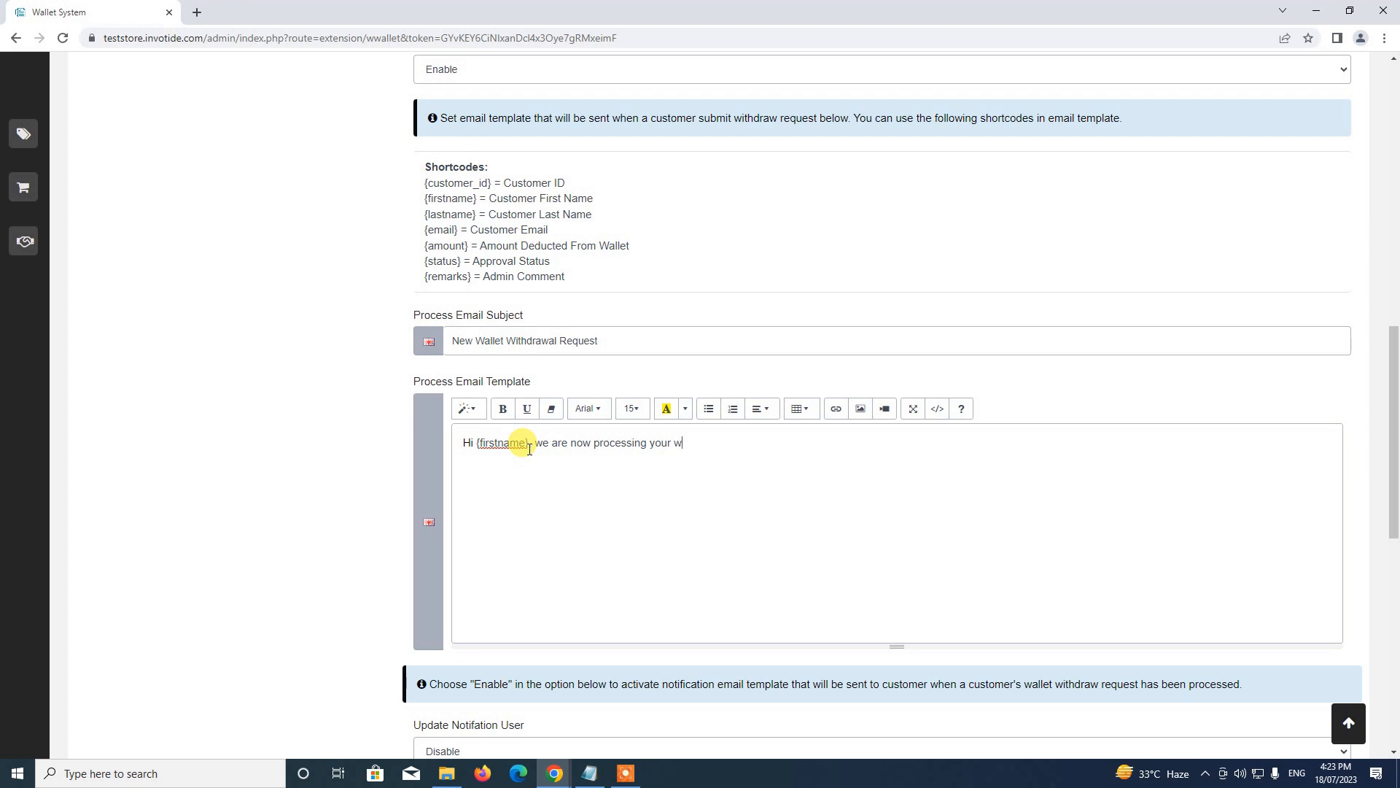
type("allet withdrawal request.")
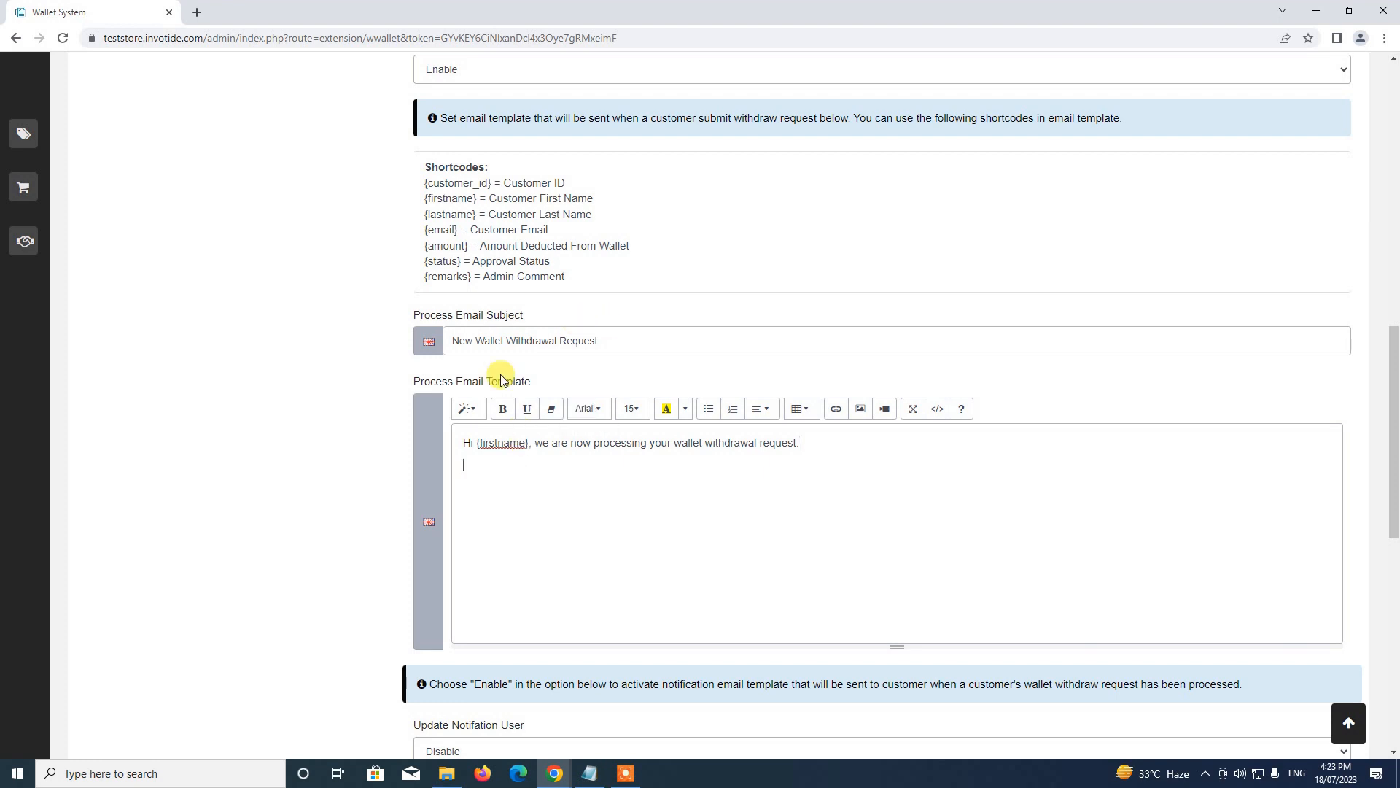
Enable the update notification for customers whose wallet withdrawal request has been processed
scroll(537, 487, "down", 4)
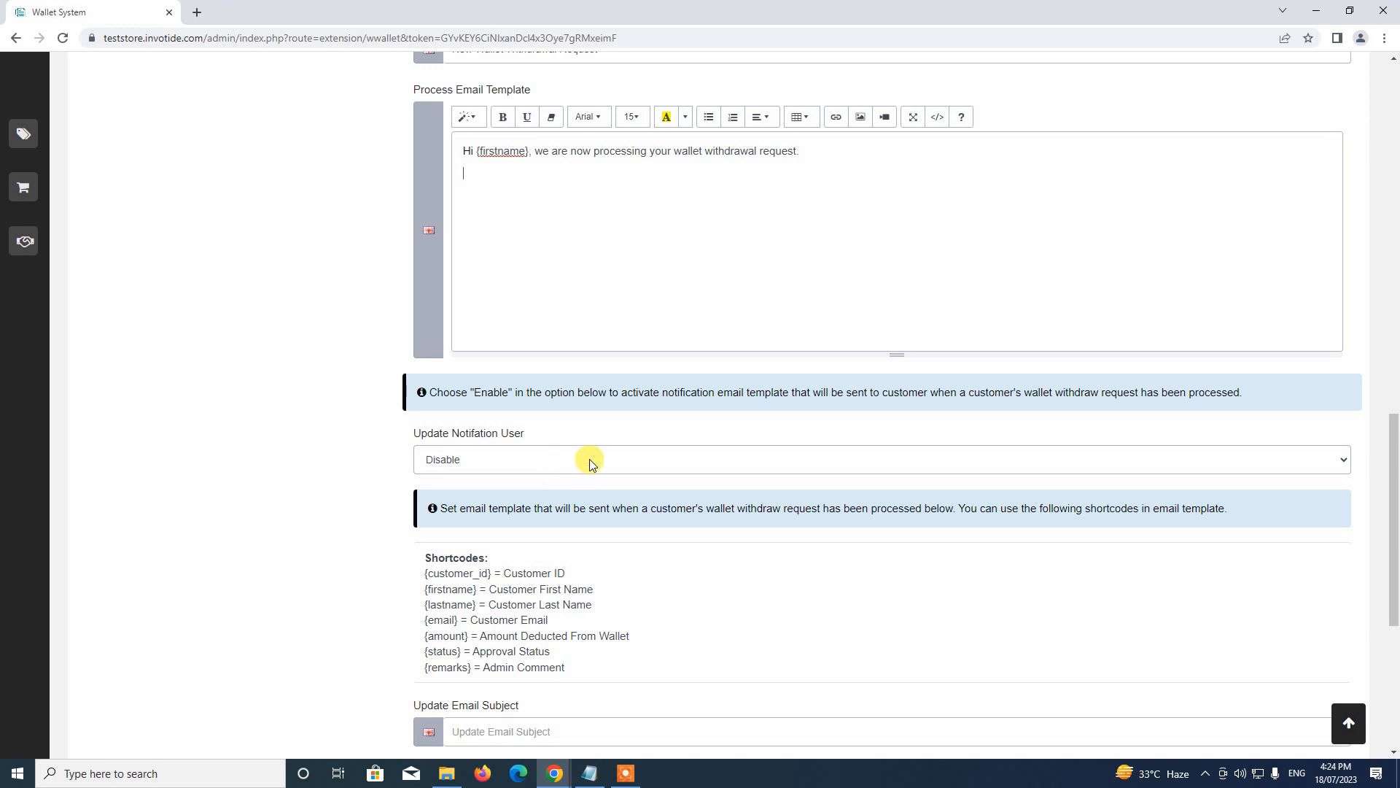
scroll(620, 482, "down", 2)
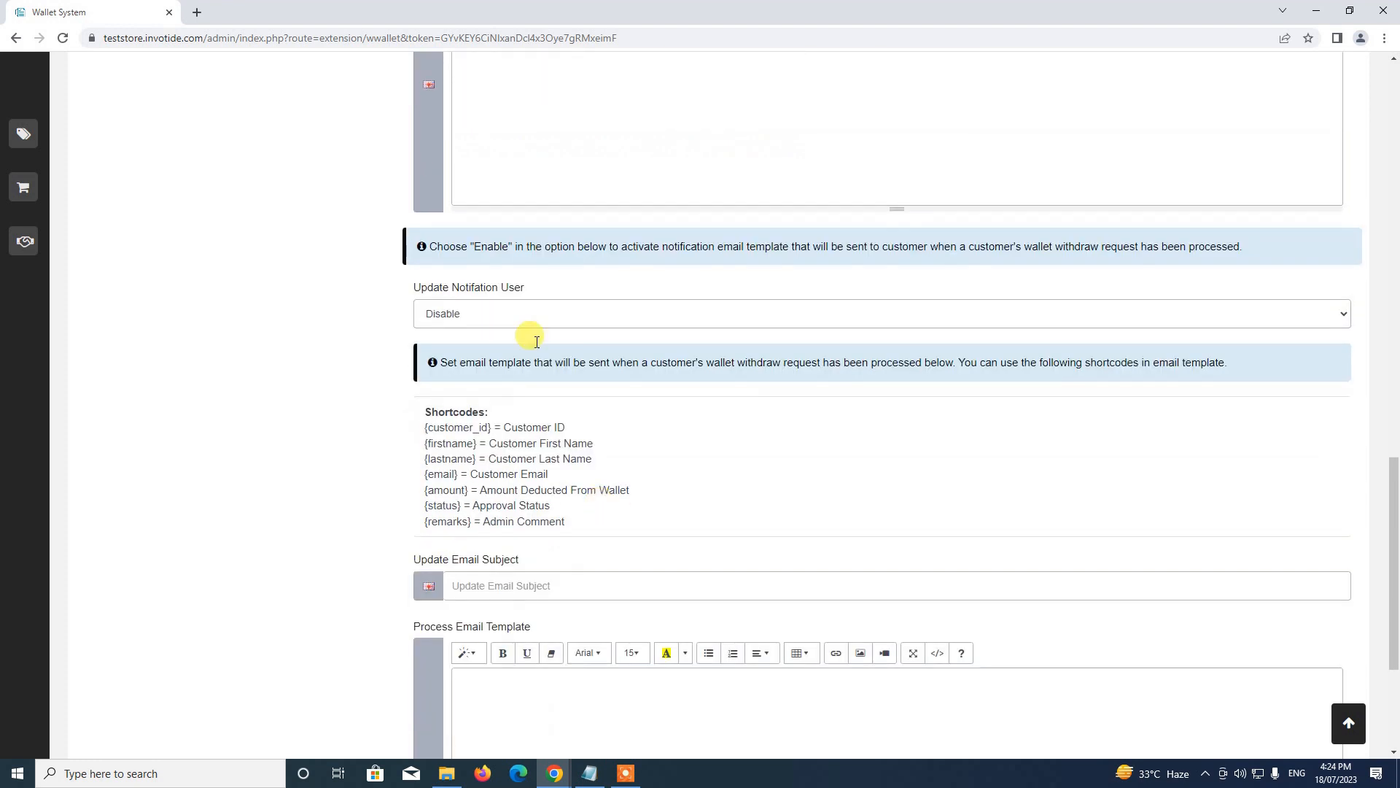
scroll(639, 591, "down", 1)
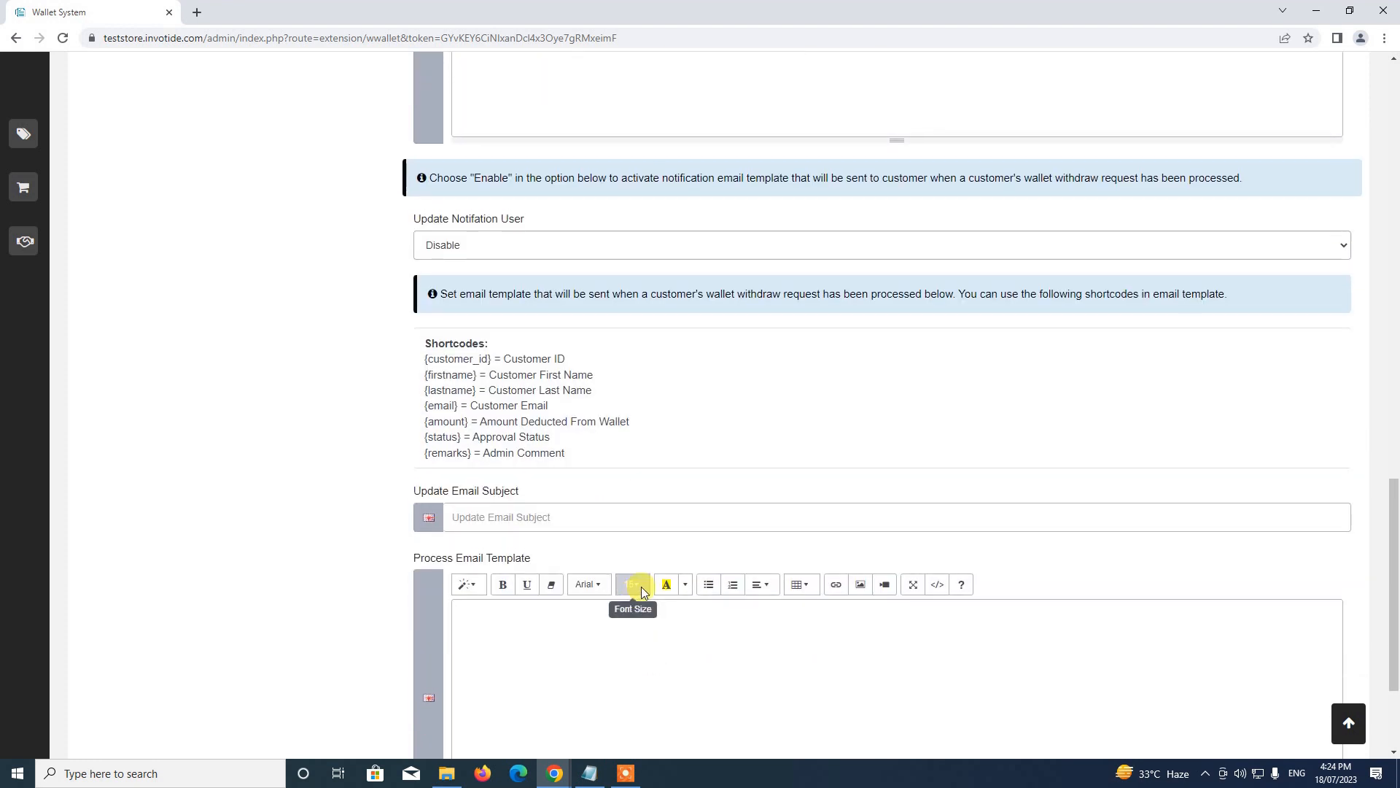
scroll(645, 589, "up", 4)
scroll(648, 590, "up", 2)
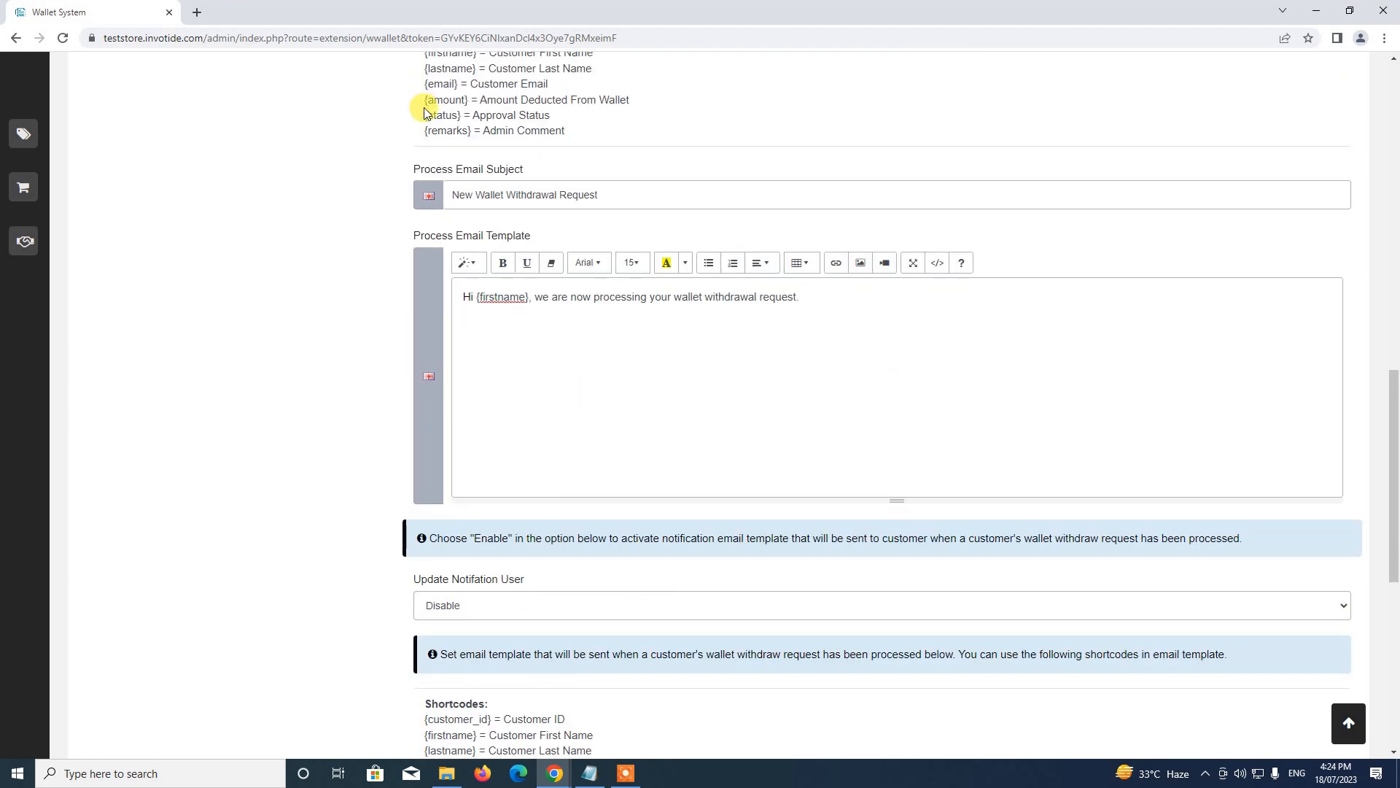
scroll(522, 435, "down", 4)
scroll(528, 441, "down", 3)
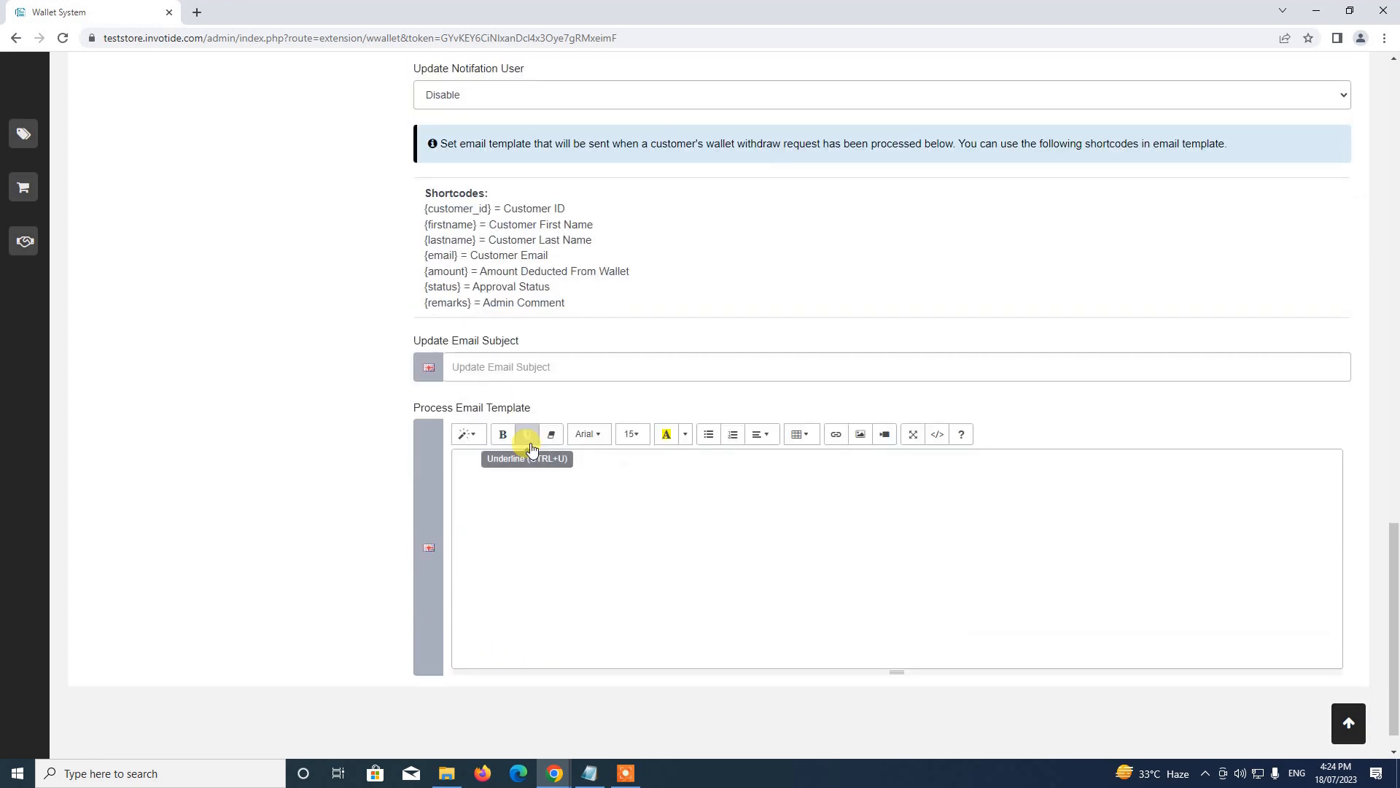
scroll(532, 440, "up", 3)
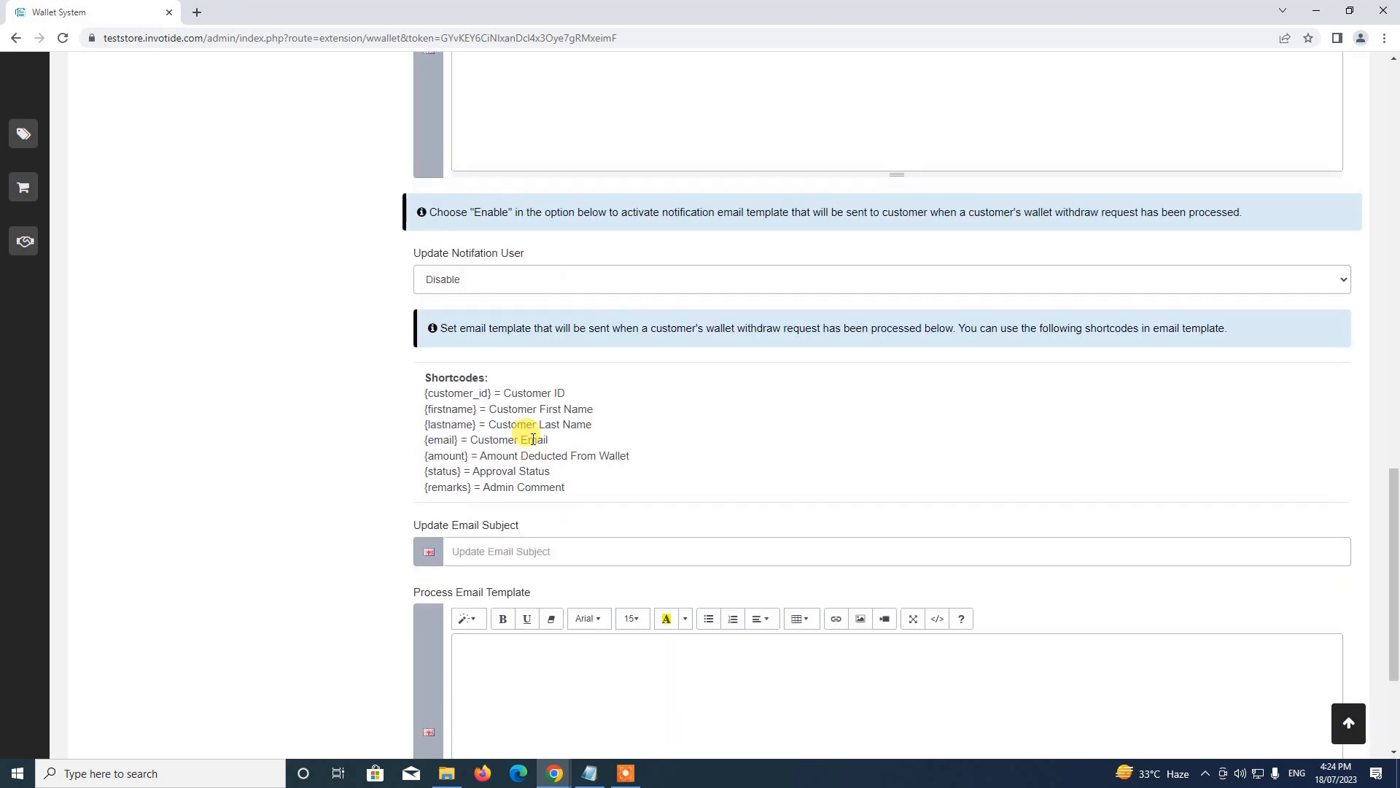
left_click(499, 280)
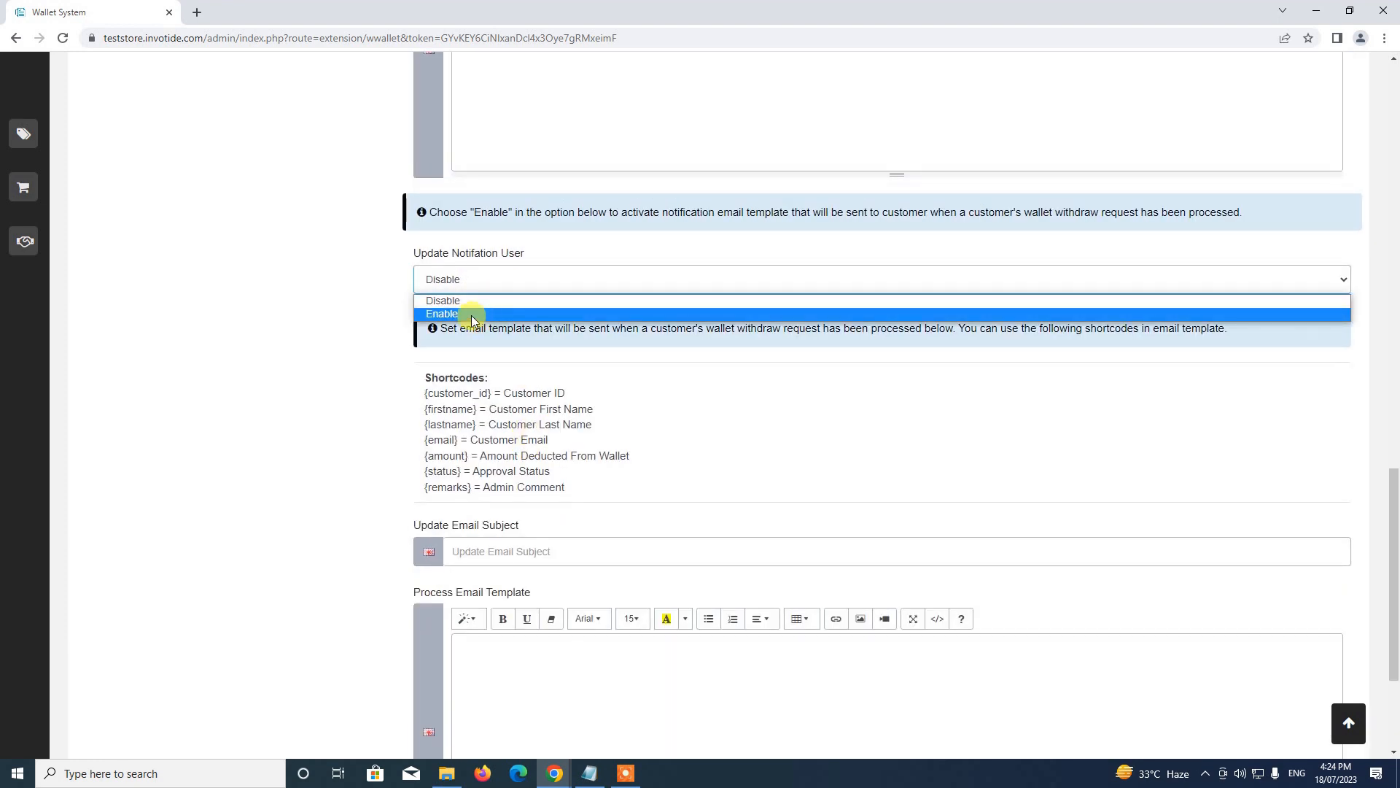
left_click(472, 321)
Enter "Wallet Withdrawal Processed!" as the update email subject
scroll(538, 490, "down", 1)
left_click(560, 479)
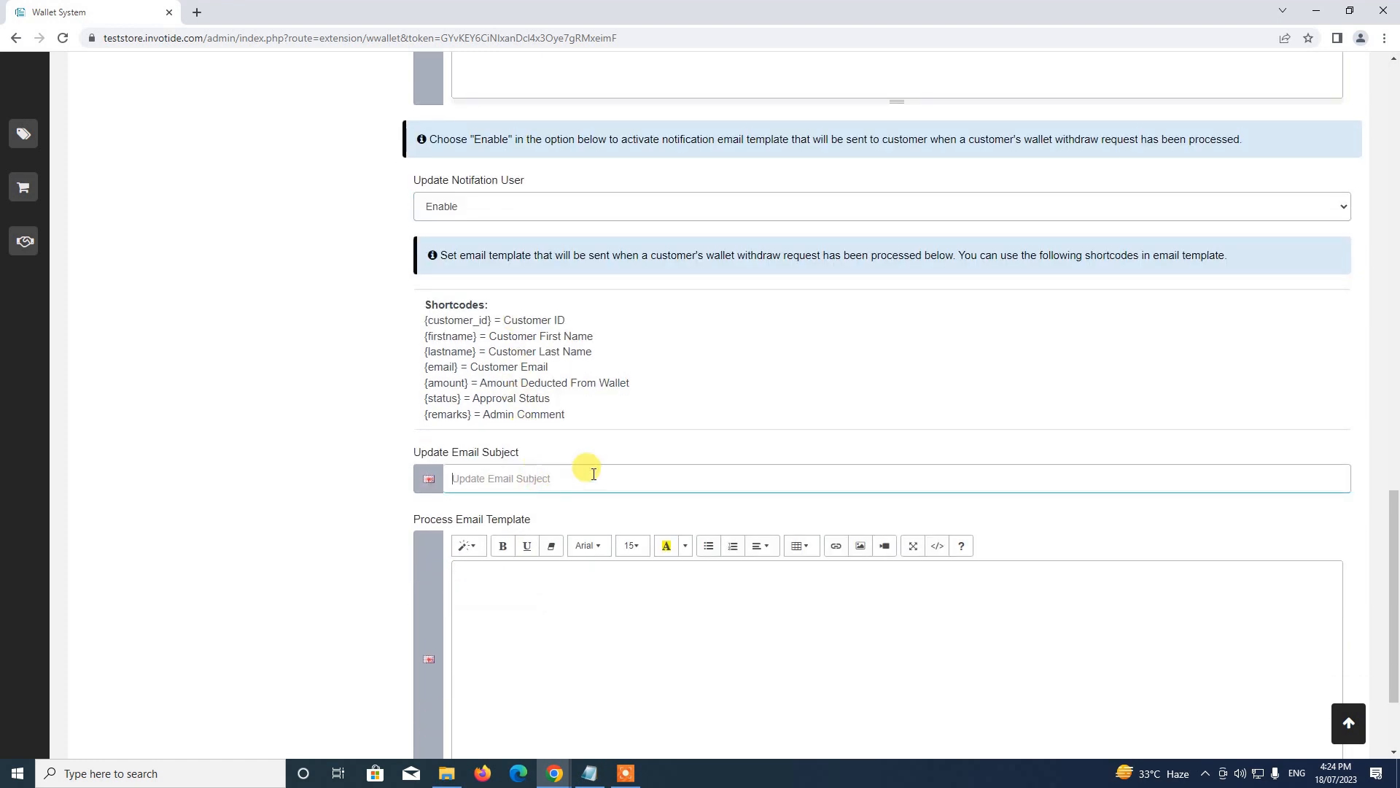
scroll(598, 479, "up", 2)
type("W")
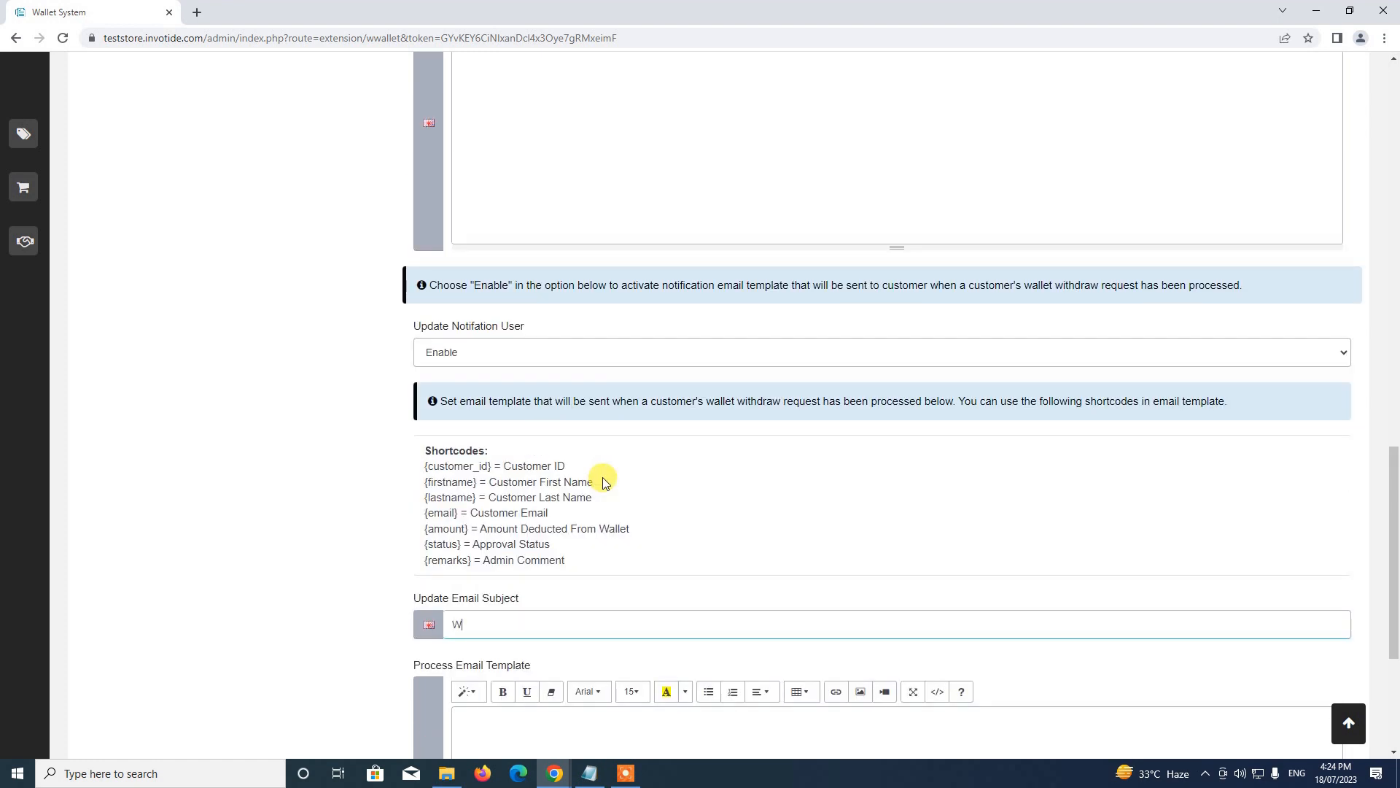
key("BackSpace")
key("BackSpace")
key("BackSpace")
key("BackSpace")
type("W")
key("BackSpace")
type("allet Withdrawal Proc")
key("BackSpace")
key("BackSpace")
key("BackSpace")
type("rocss")
key("BackSpace")
key("BackSpace")
type("essed")
Begin the email template under the update subject with "Hi" followed by the first-name shortcode copied from the list
scroll(603, 482, "down", 2)
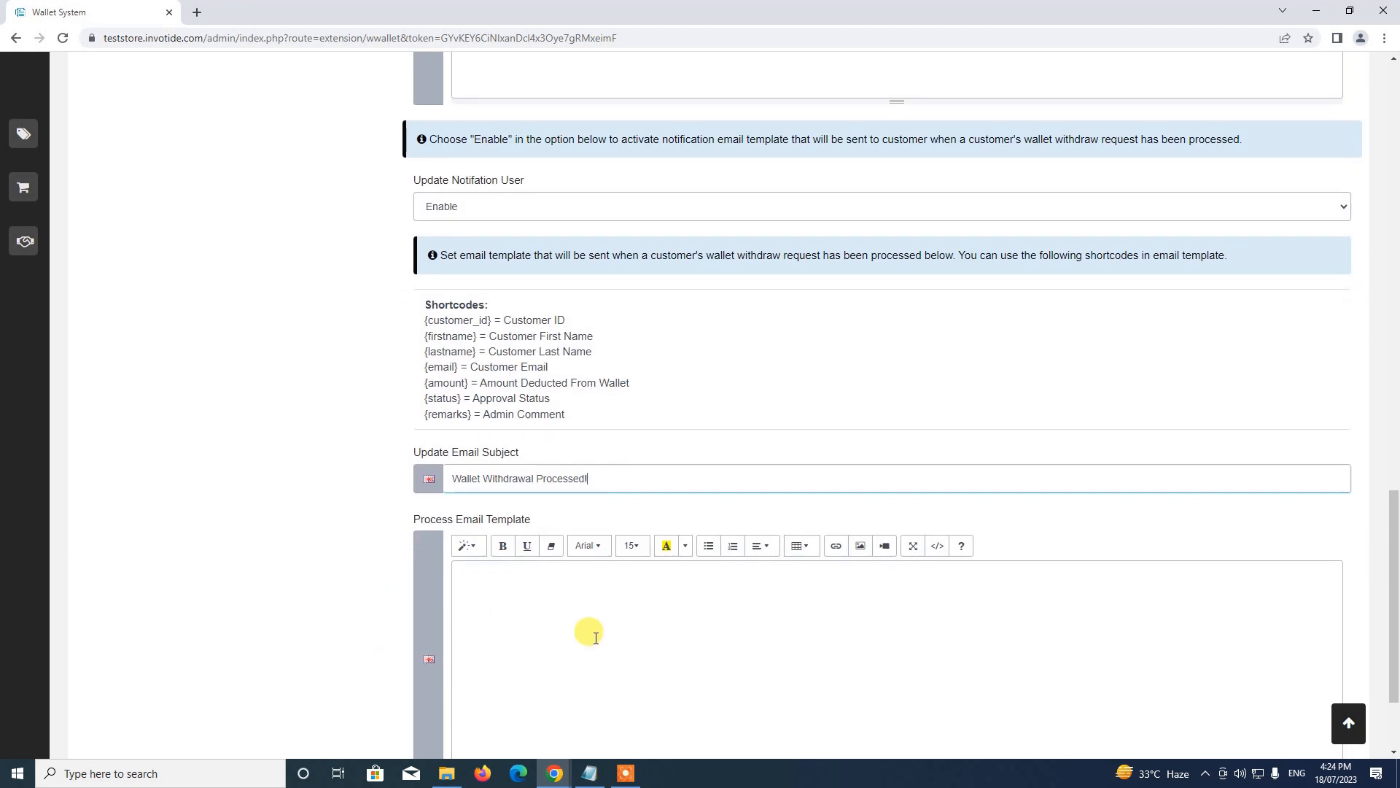
left_click(605, 644)
type("Hi")
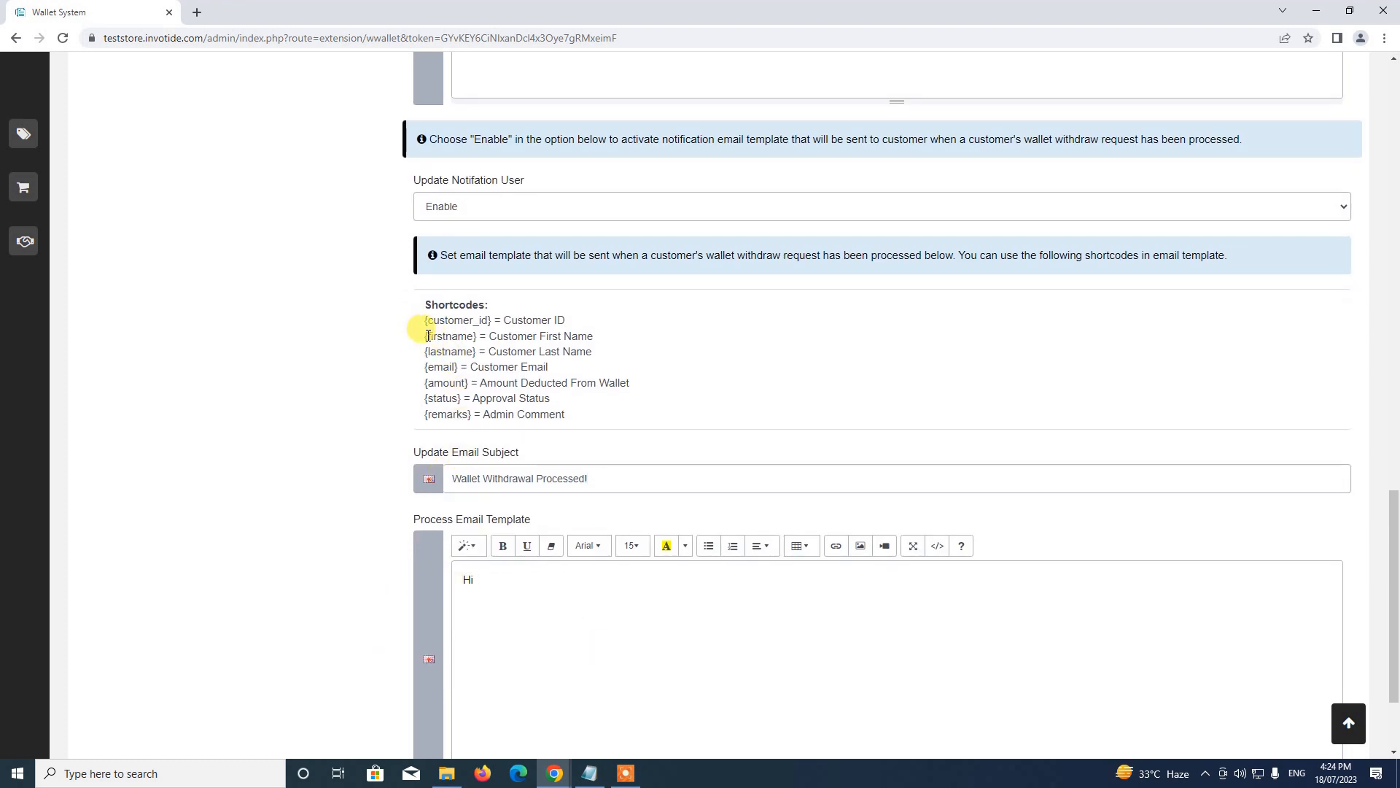
left_click_drag(427, 335, 477, 337)
key("ctrl+c")
left_click(510, 577)
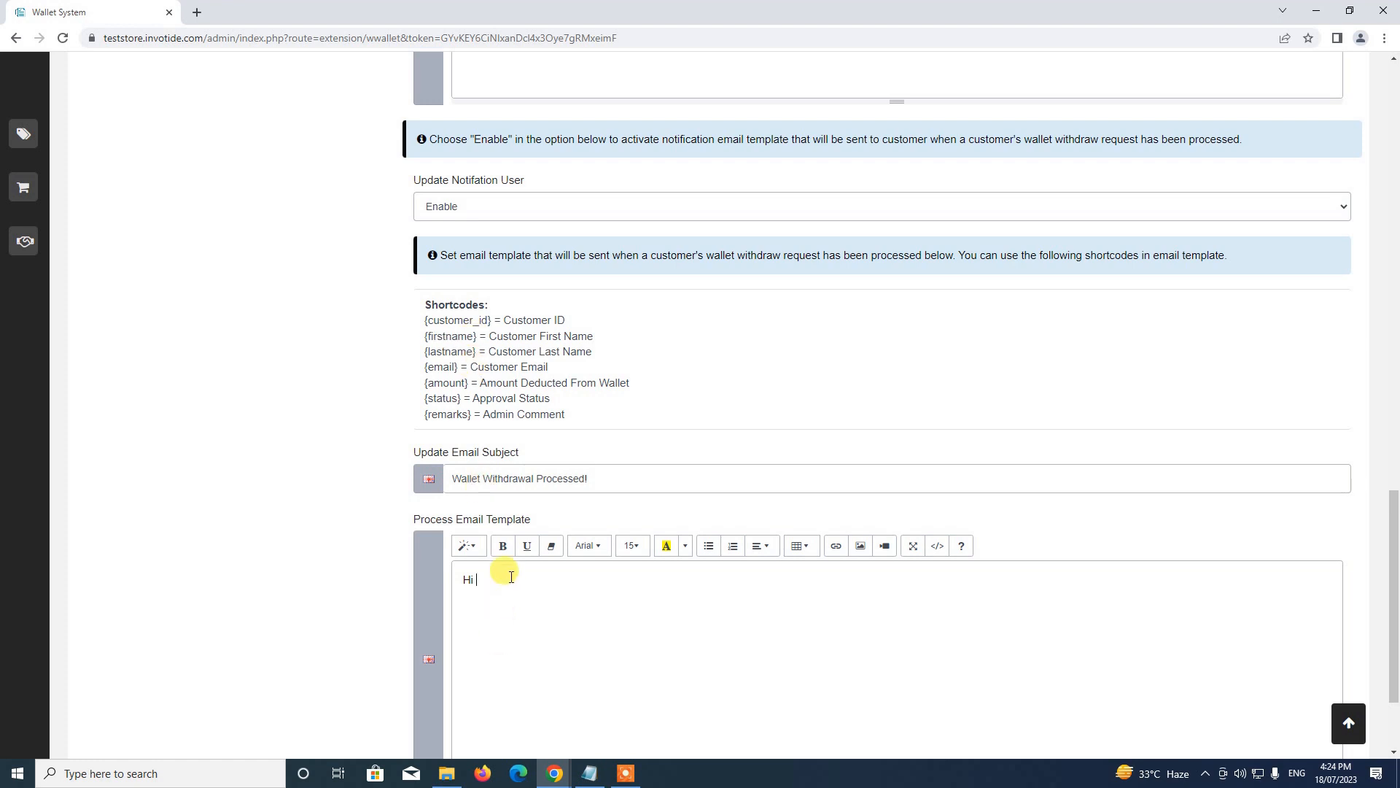
key("ctrl+v")
Add "we have processed your wallet withdrawal request and amount transferred to your bank account." after the greeting, with "Regards" on a new line
type("we have pross")
key("BackSpace")
key("BackSpace")
type("cessed y")
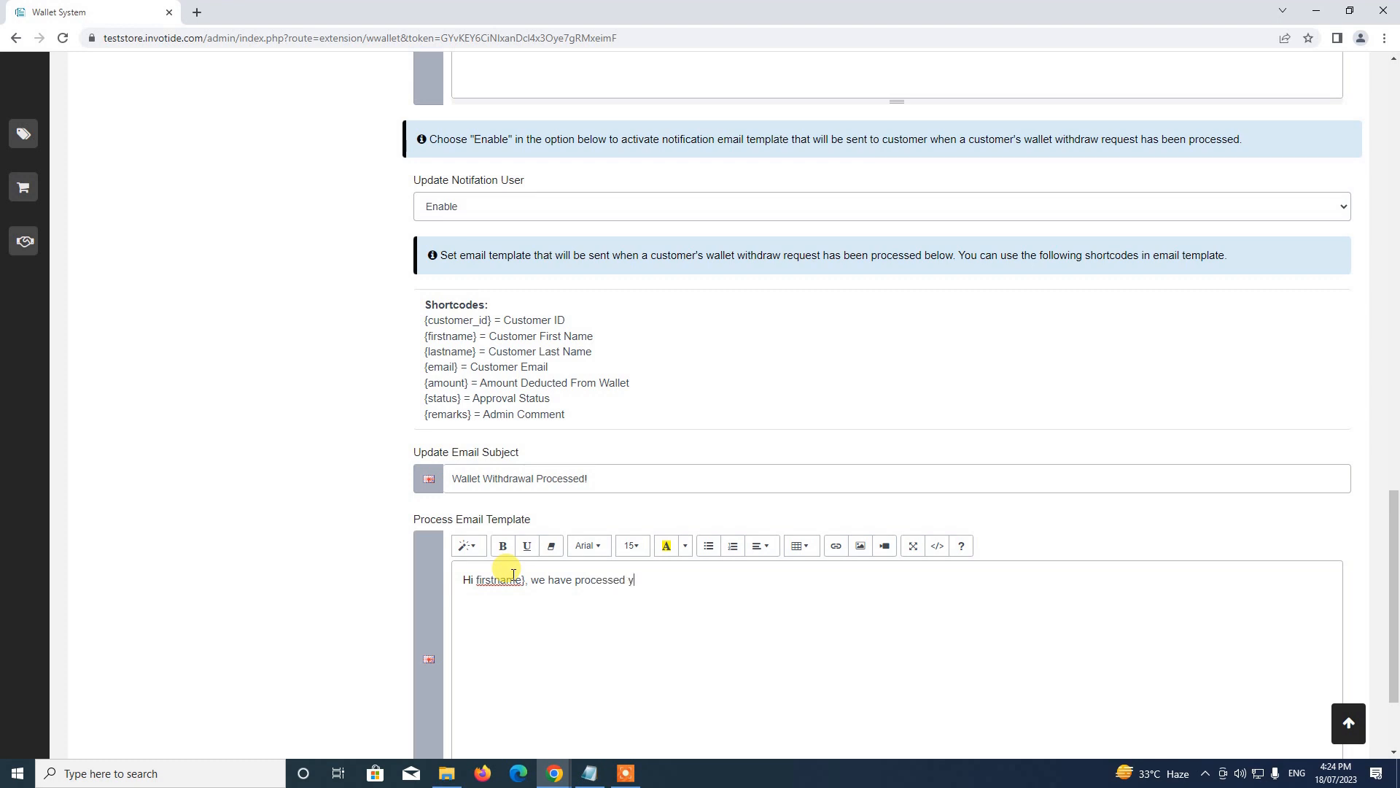
type("our wallet withdrawal request and amount de")
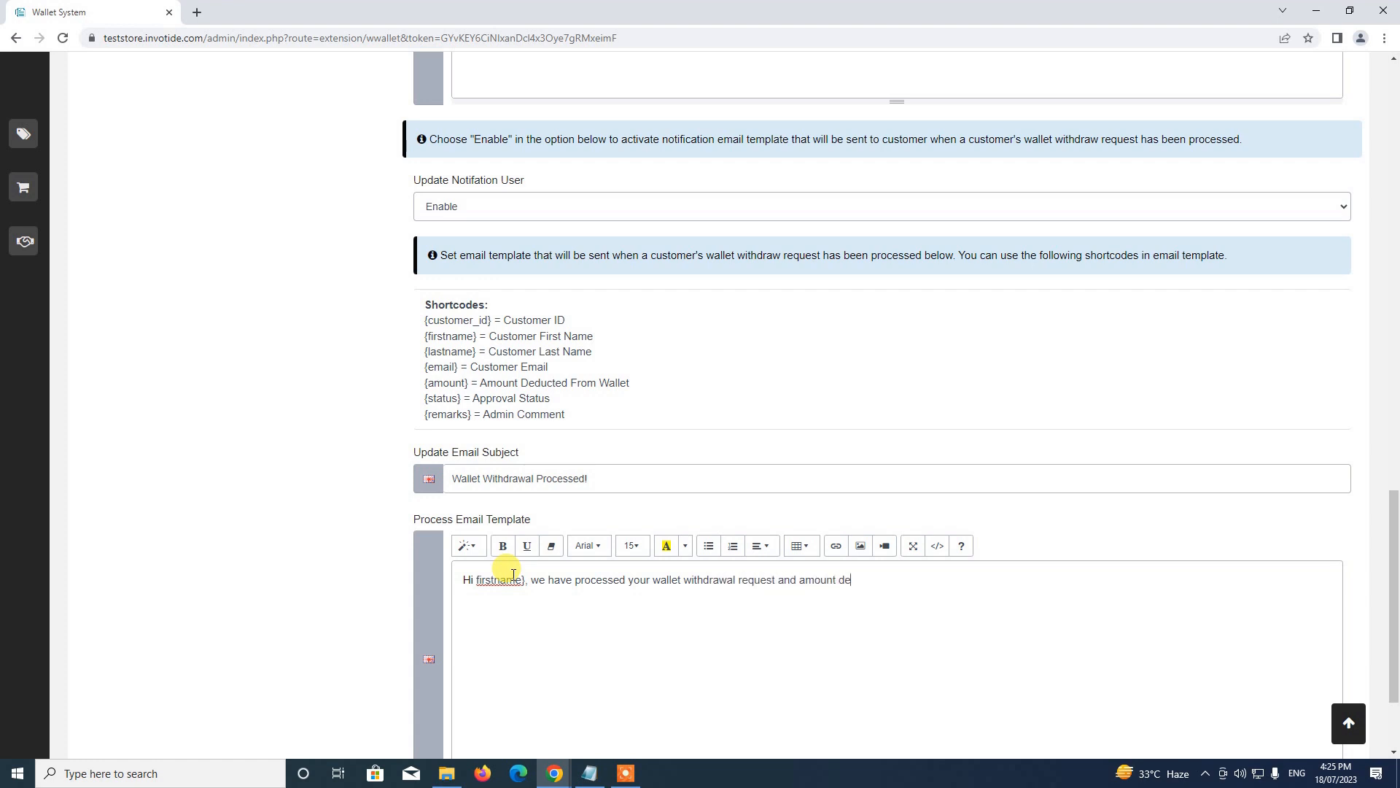
key("BackSpace")
key("BackSpace")
type("transferd")
key("BackSpace")
type("red to your bank account. Regards")
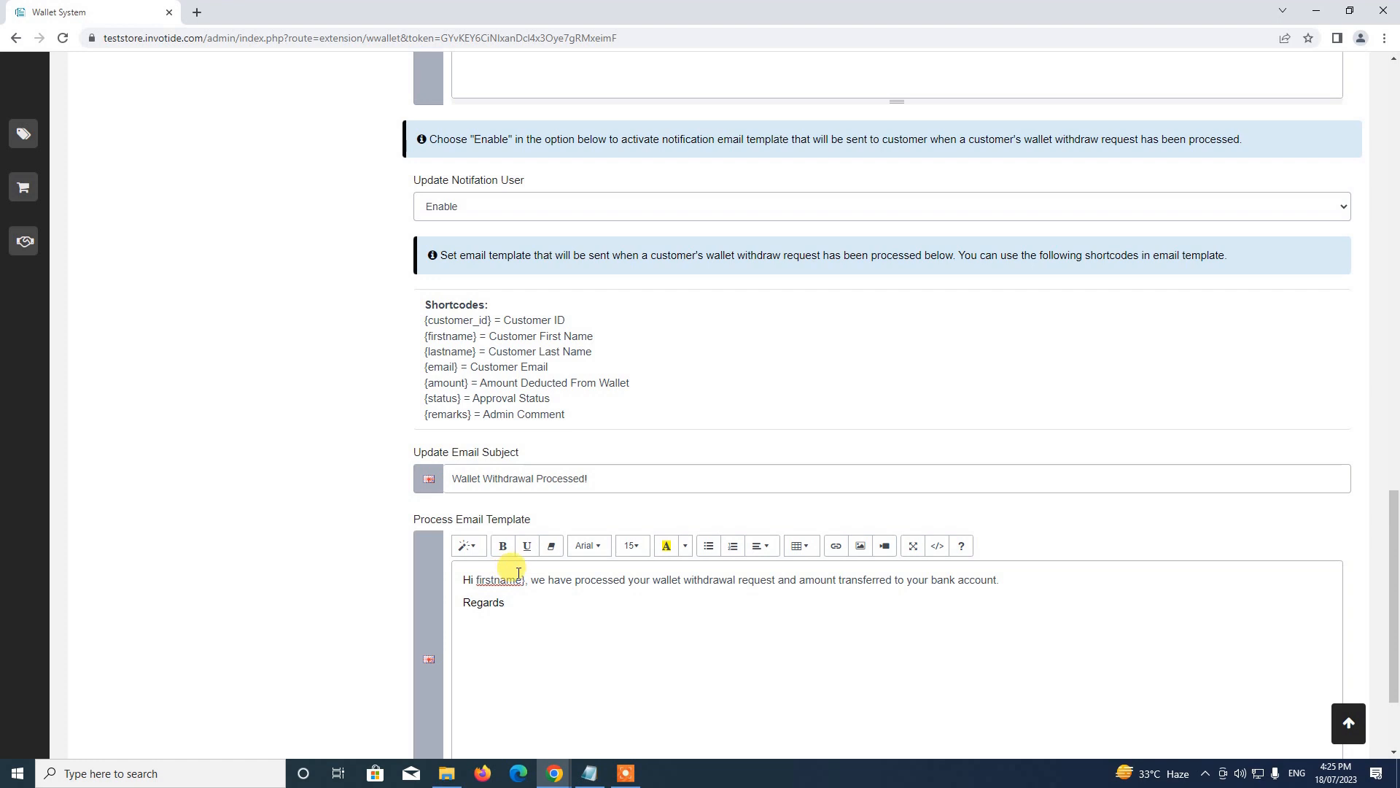
Save the Wallet System settings
scroll(518, 573, "down", 2)
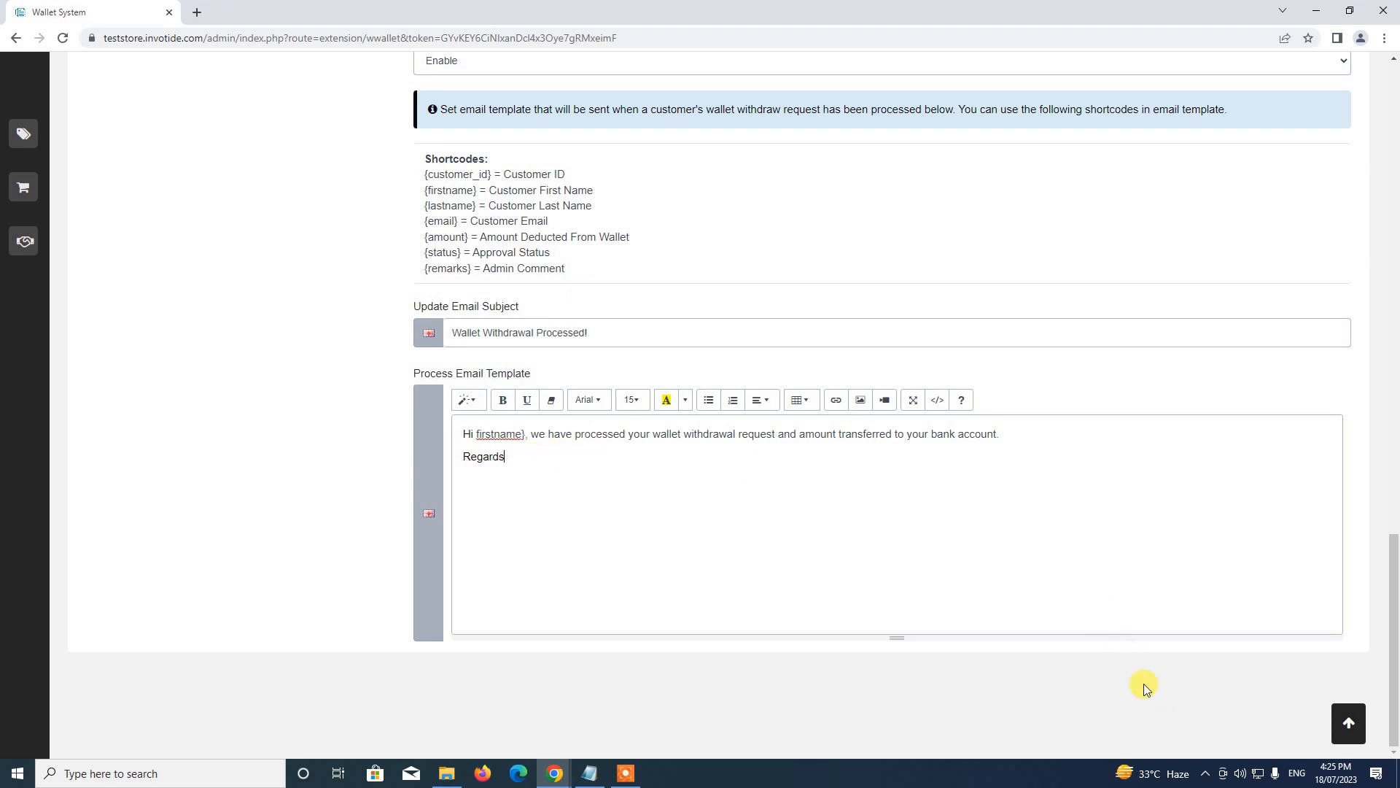
left_click(1346, 723)
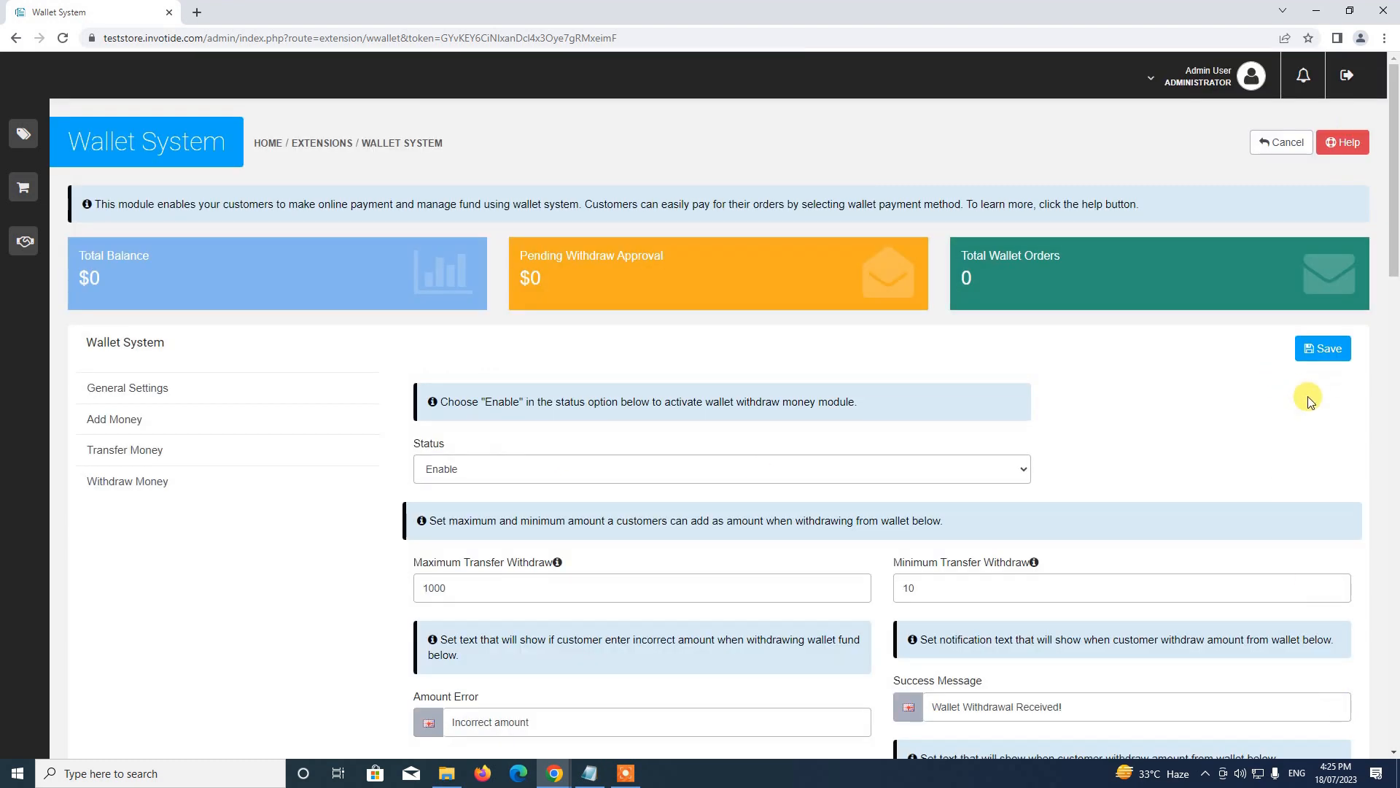
left_click(1326, 350)
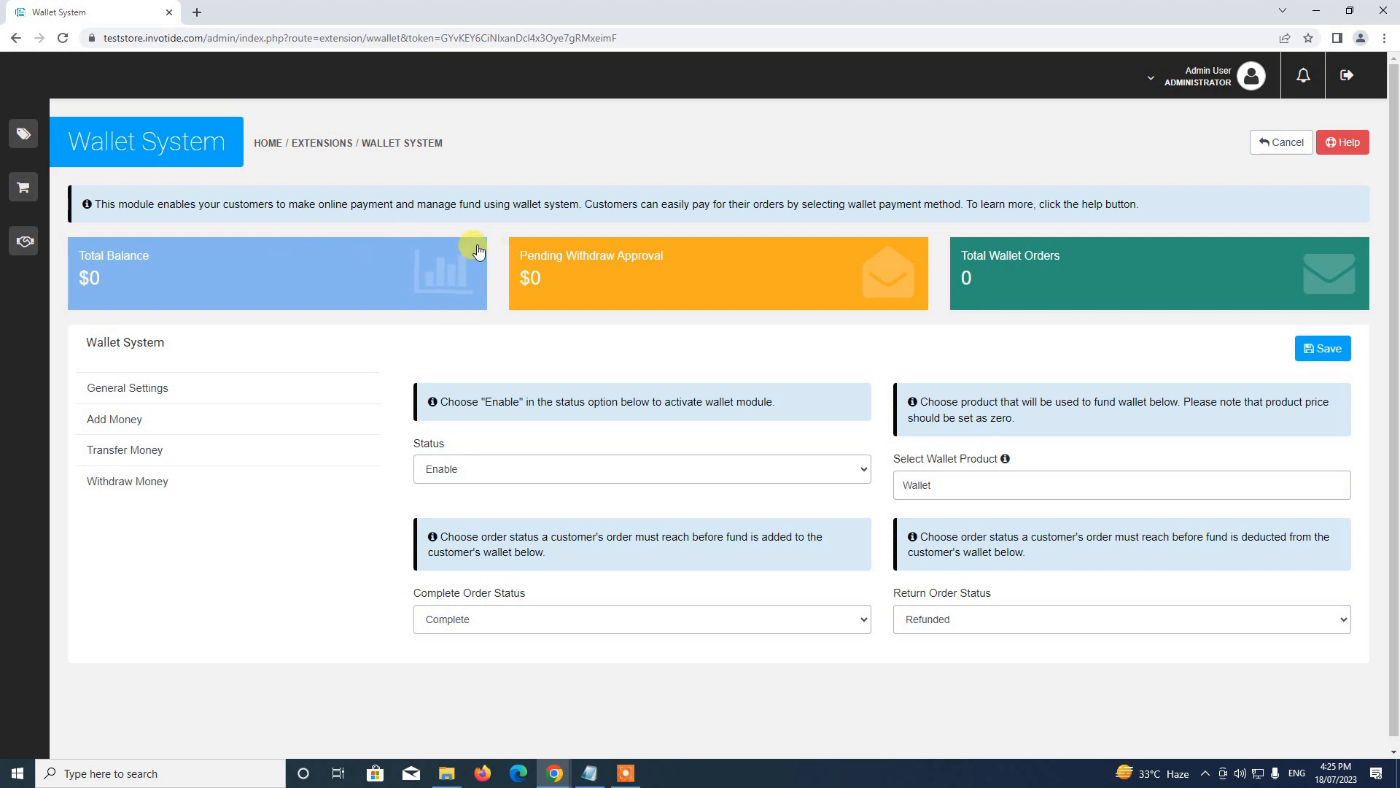
Open the storefront from the admin user's options and bring up the customer's My Account choices
left_click(1182, 83)
left_click(1183, 137)
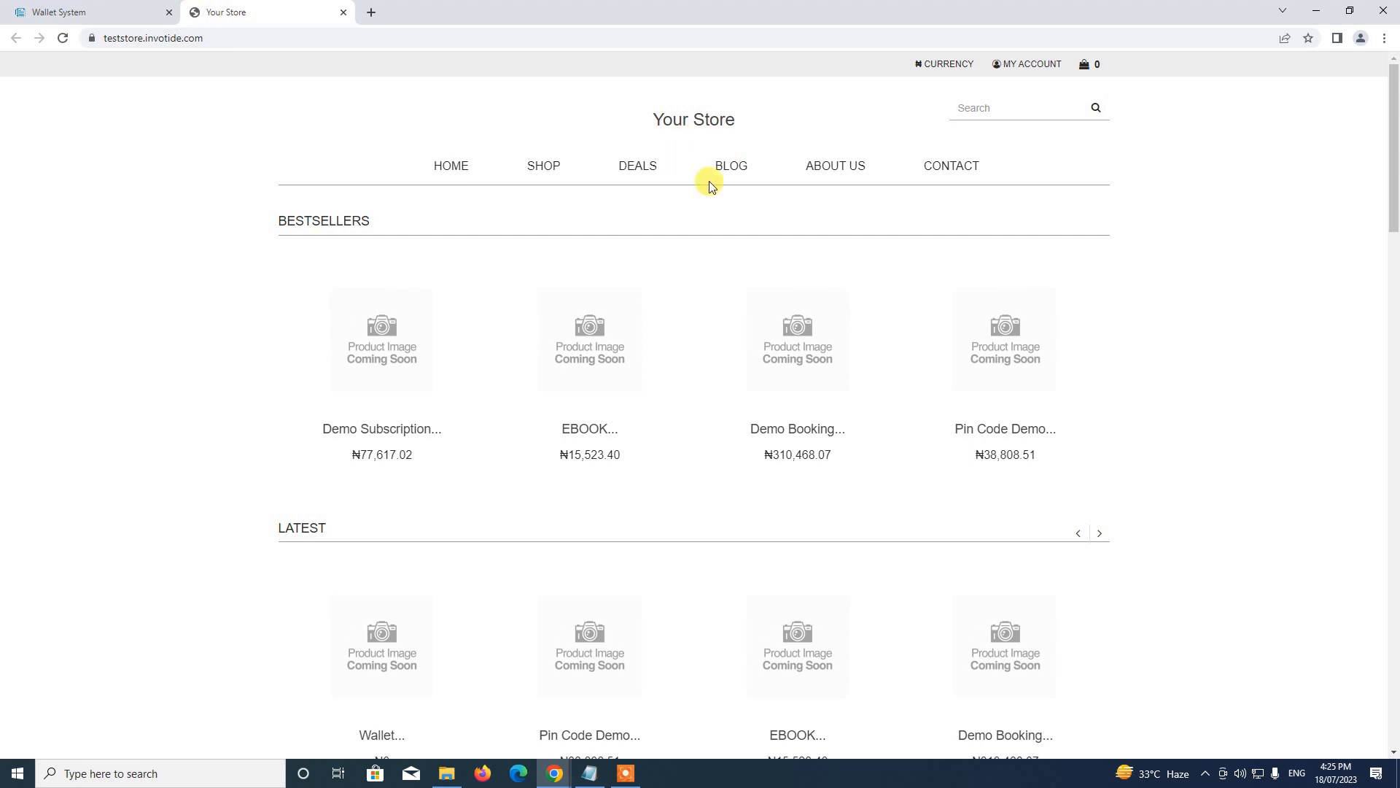
left_click(1038, 70)
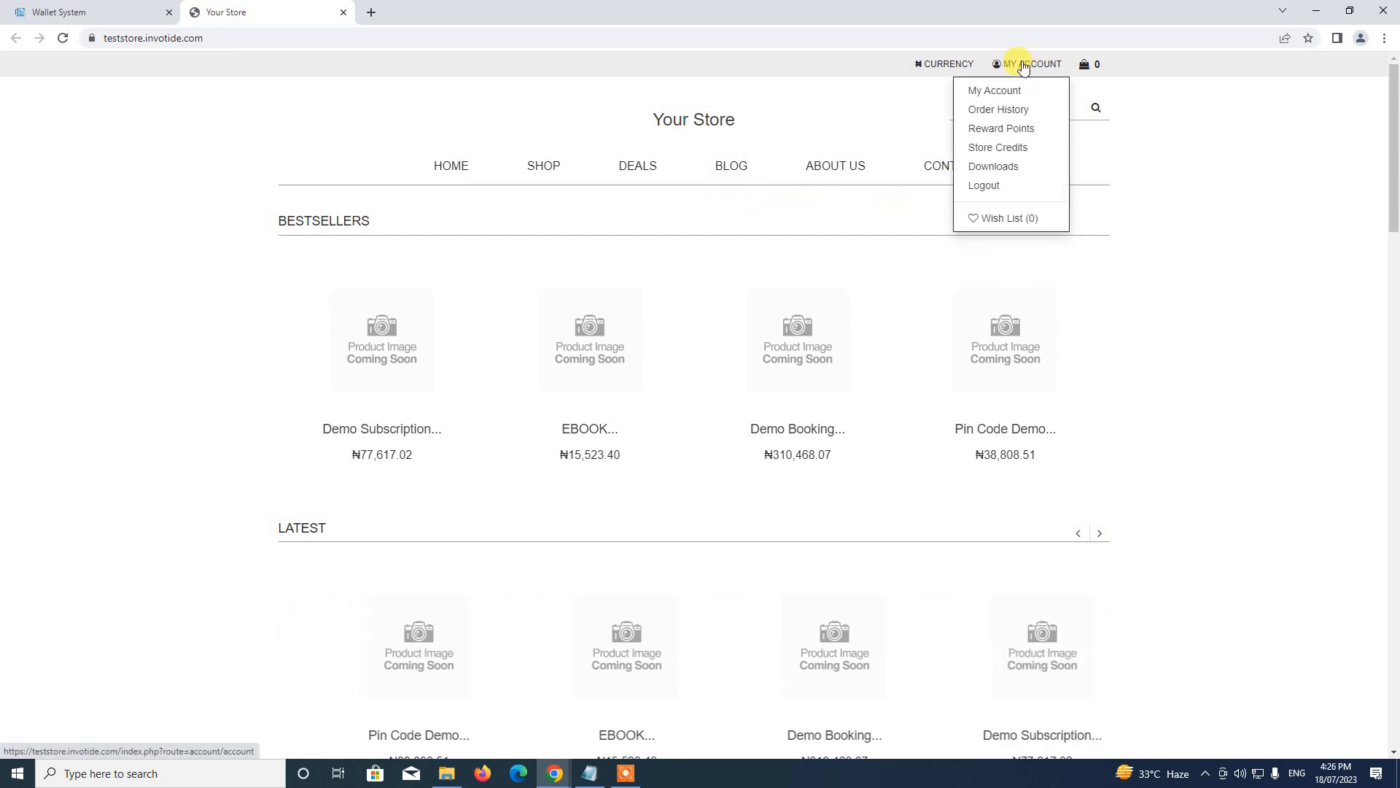
Log out of the storefront customer account and open the account login page
left_click(1001, 196)
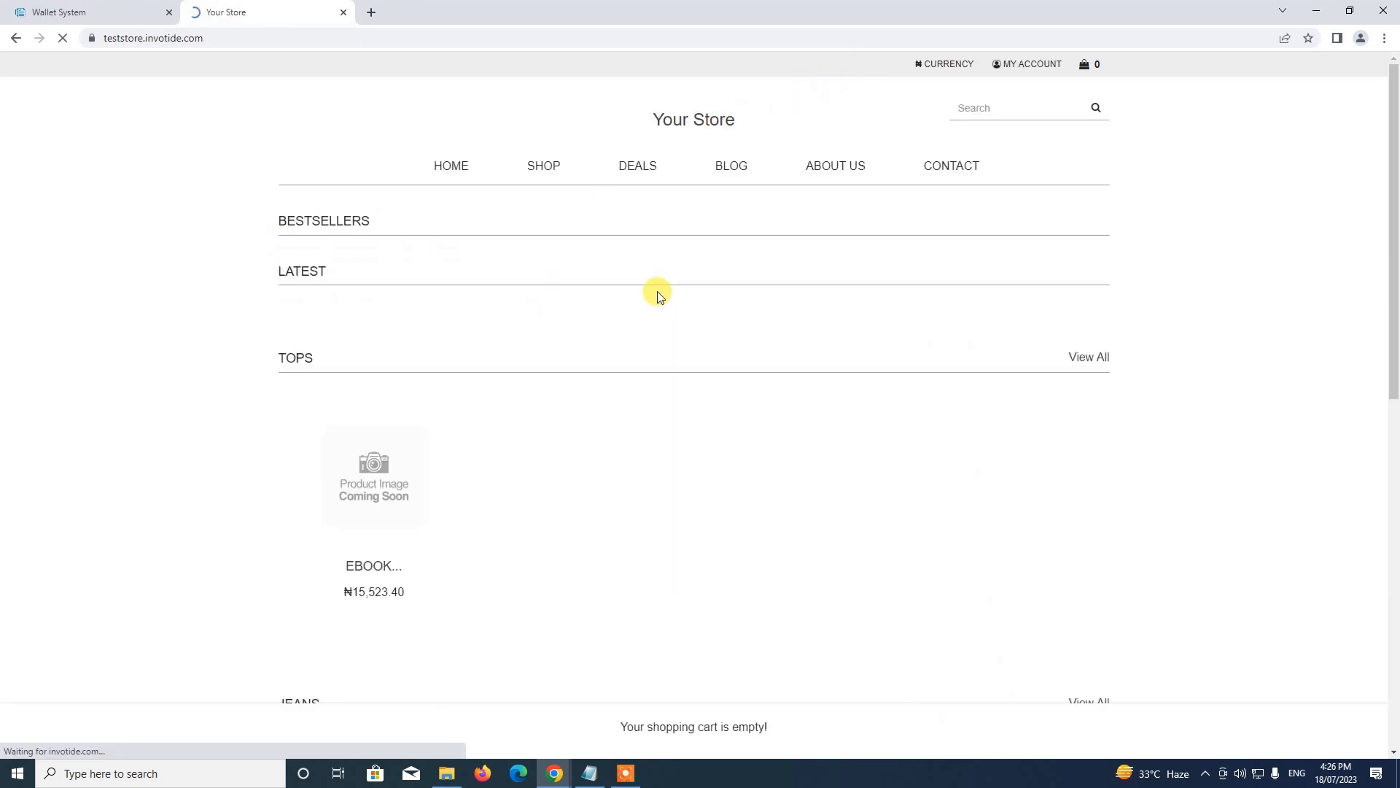
scroll(1052, 159, "down", 1)
scroll(1051, 159, "up", 1)
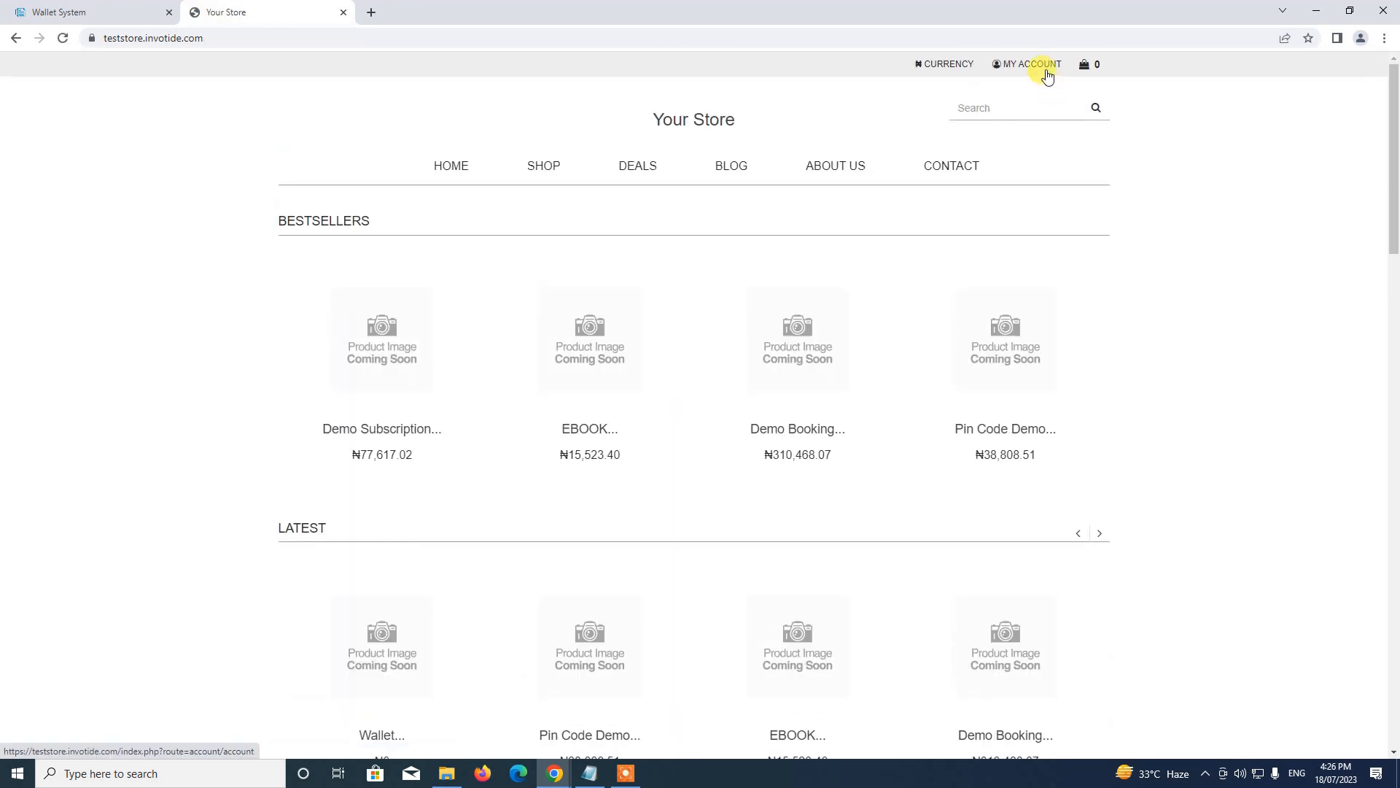
left_click(1035, 64)
left_click(992, 109)
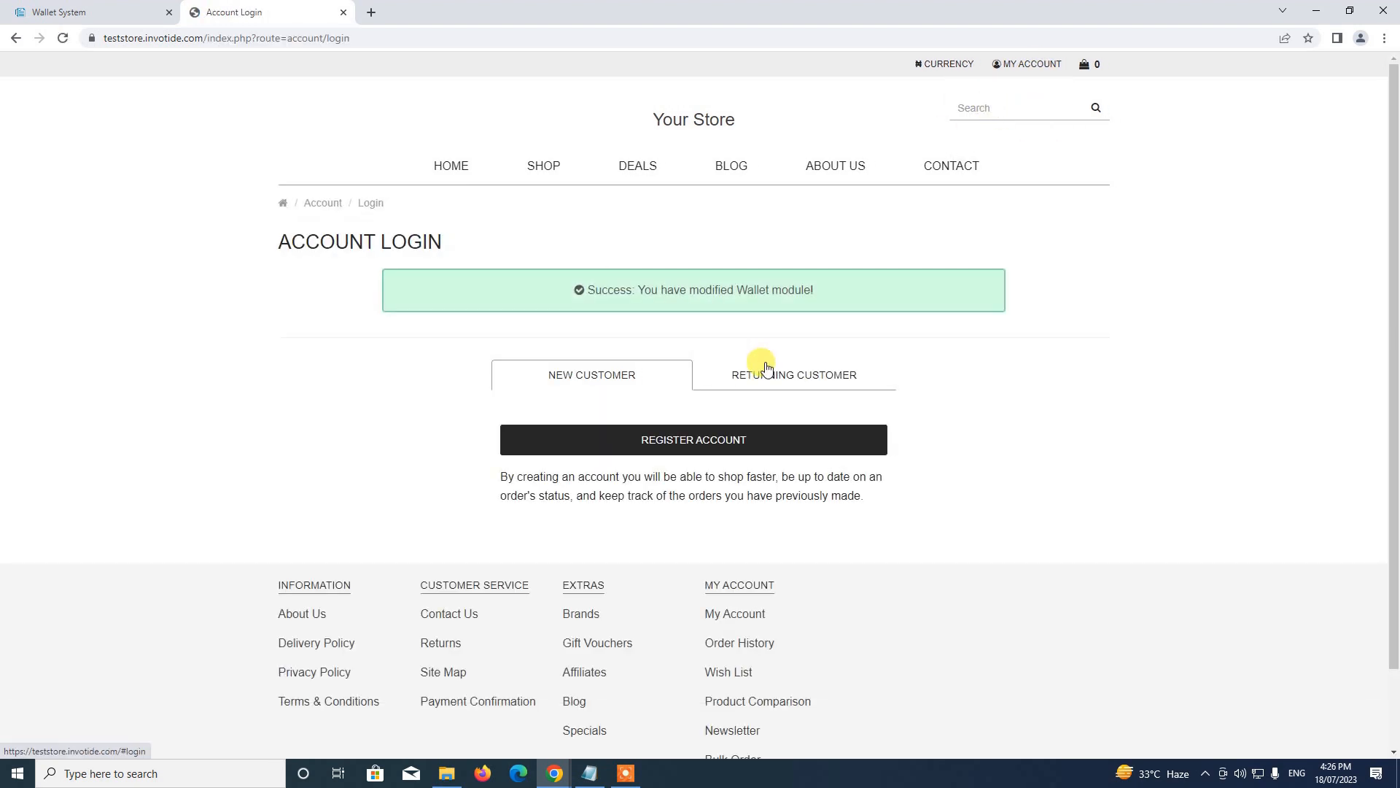
Log in as a returning customer with the customer's e-mail address and the account password
left_click(758, 371)
scroll(660, 377, "down", 2)
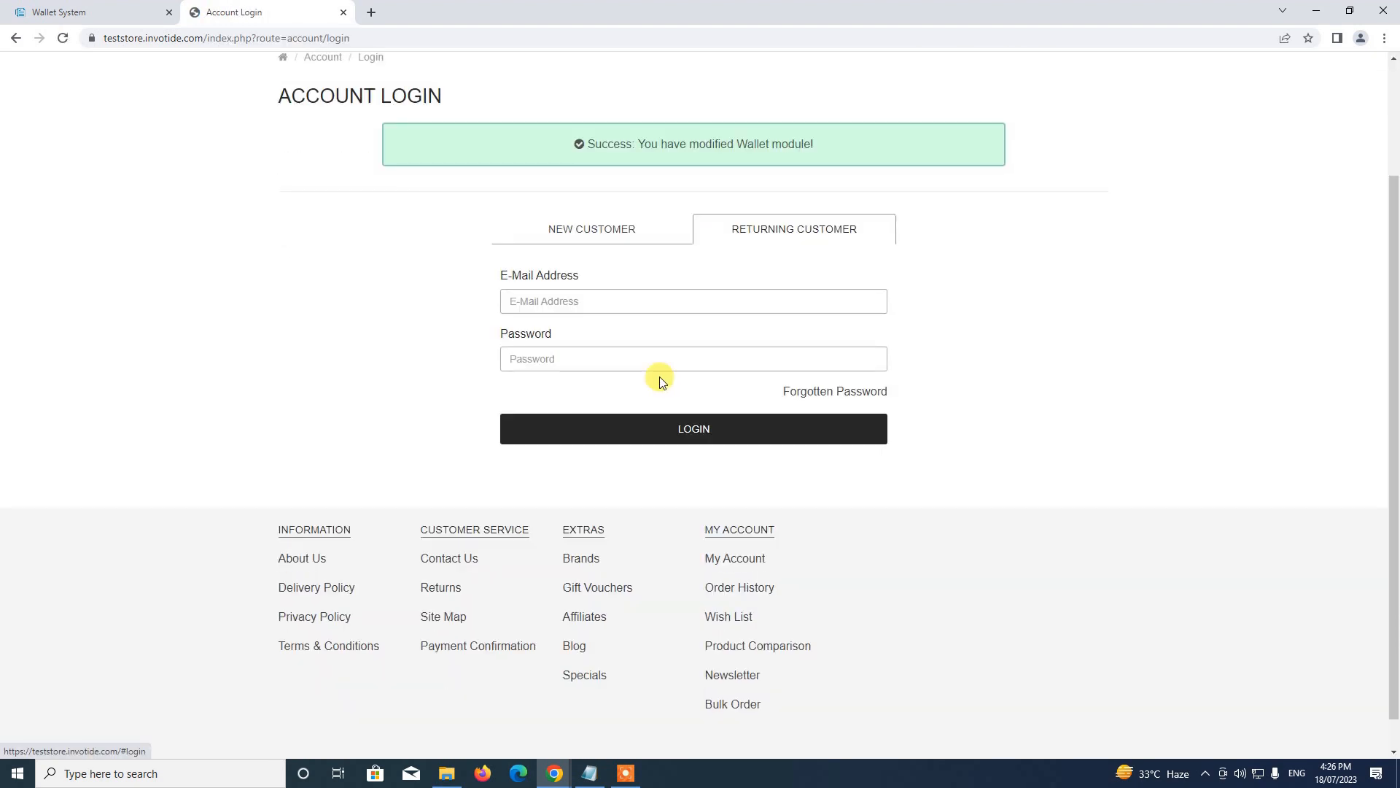
left_click(647, 301)
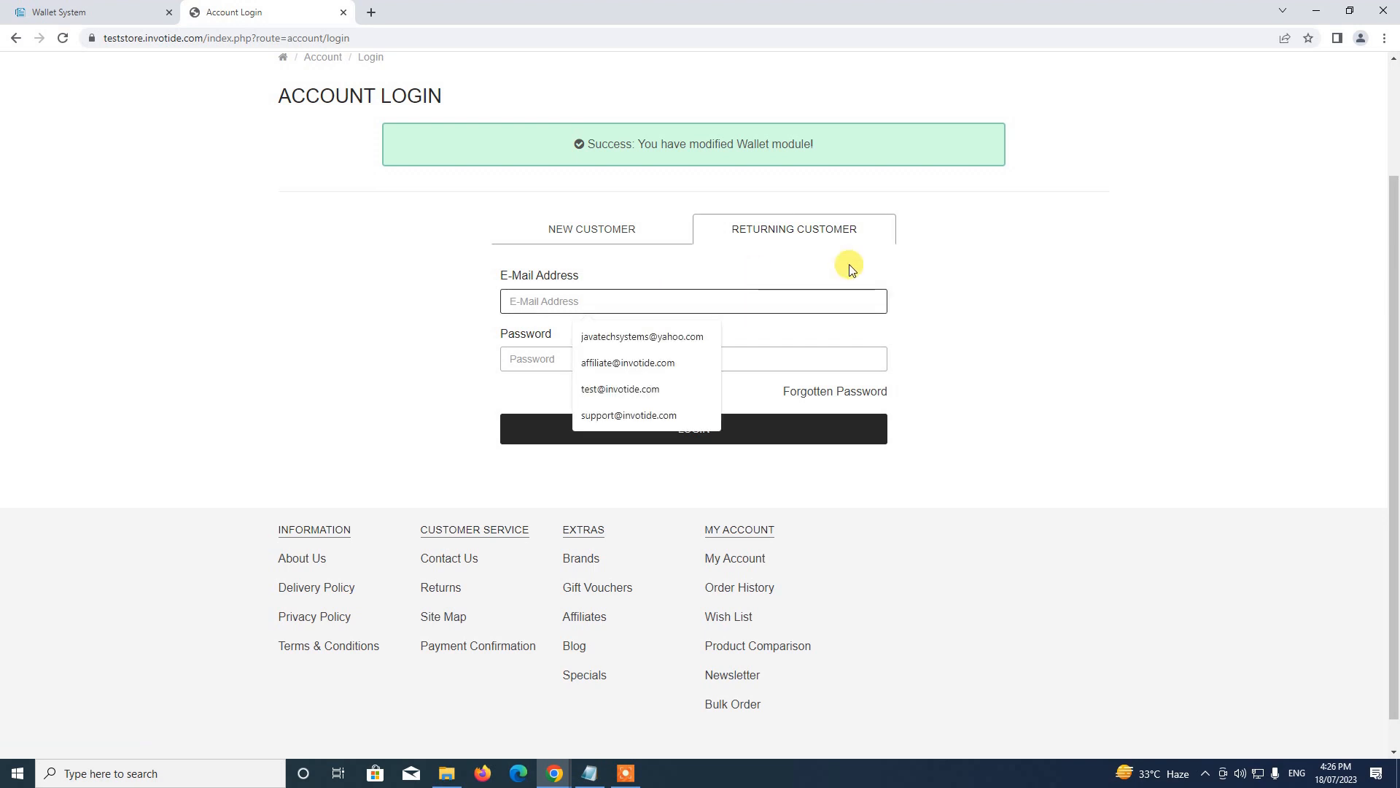
type("supo")
key("BackSpace")
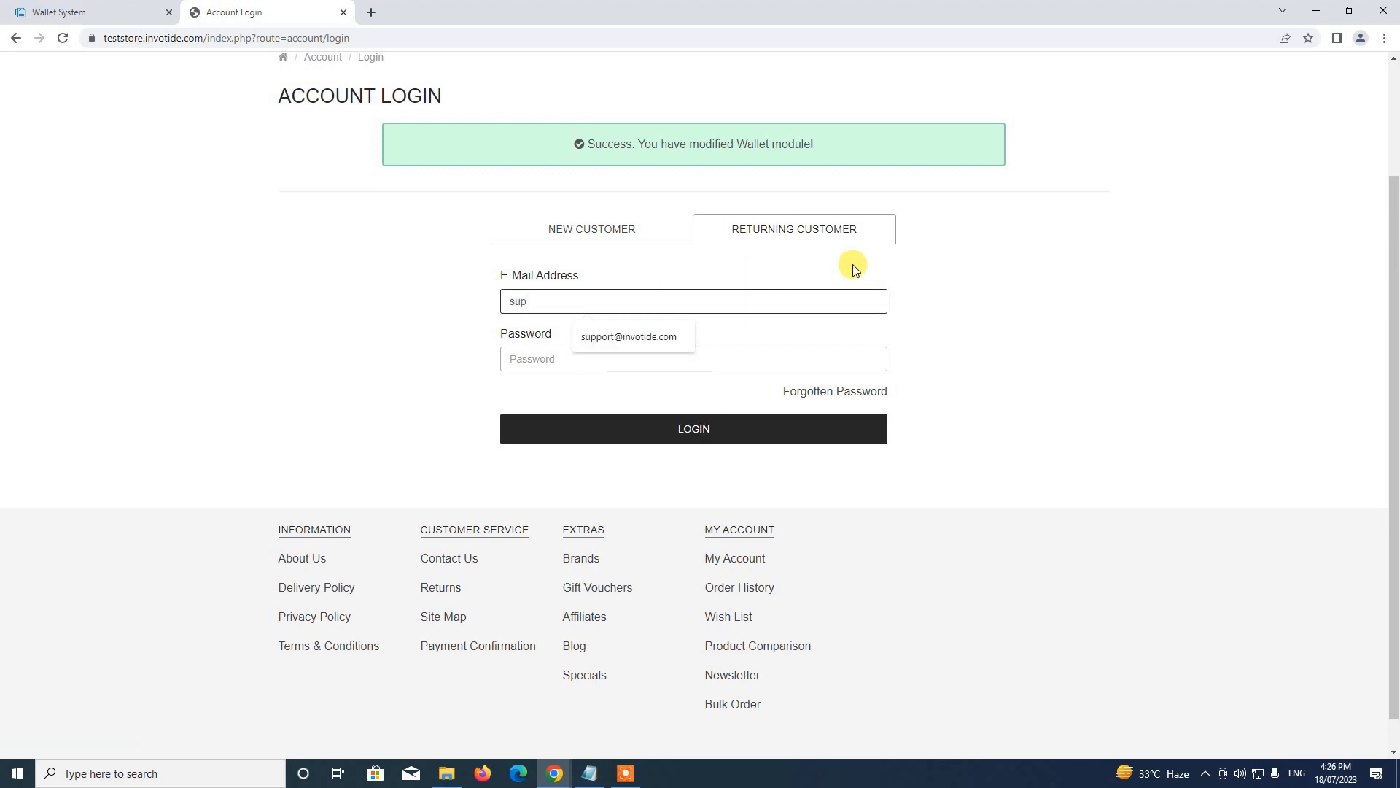
left_click(641, 332)
left_click(639, 357)
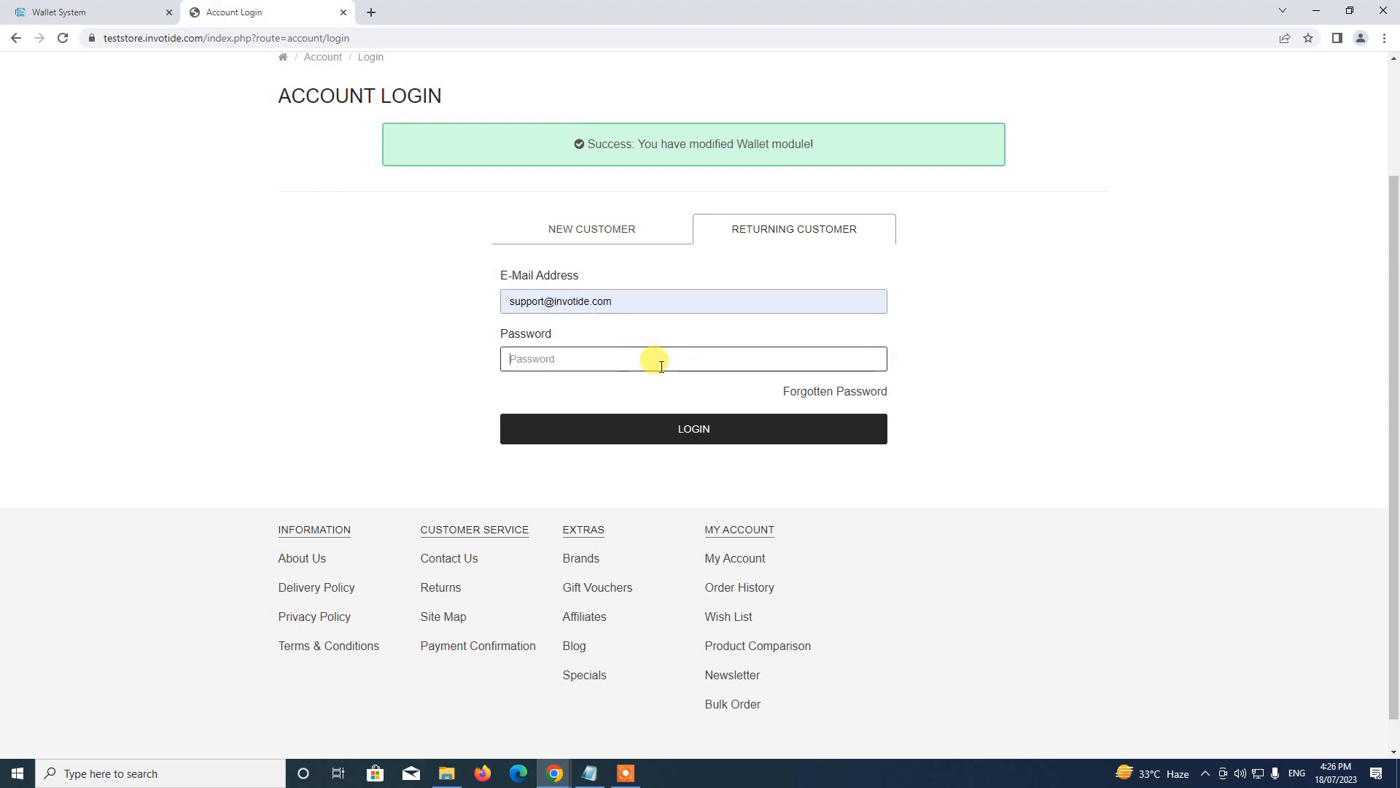
type("a")
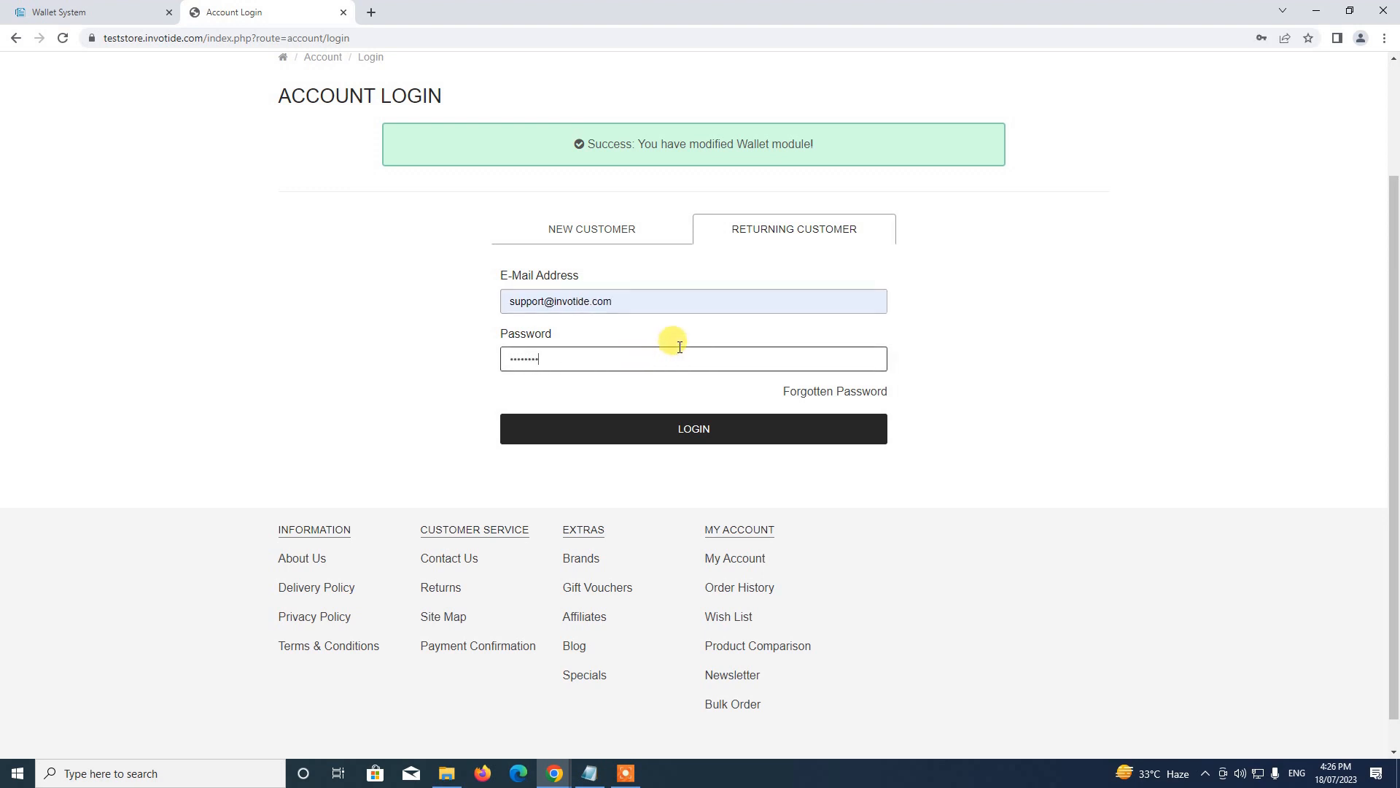
left_click(722, 428)
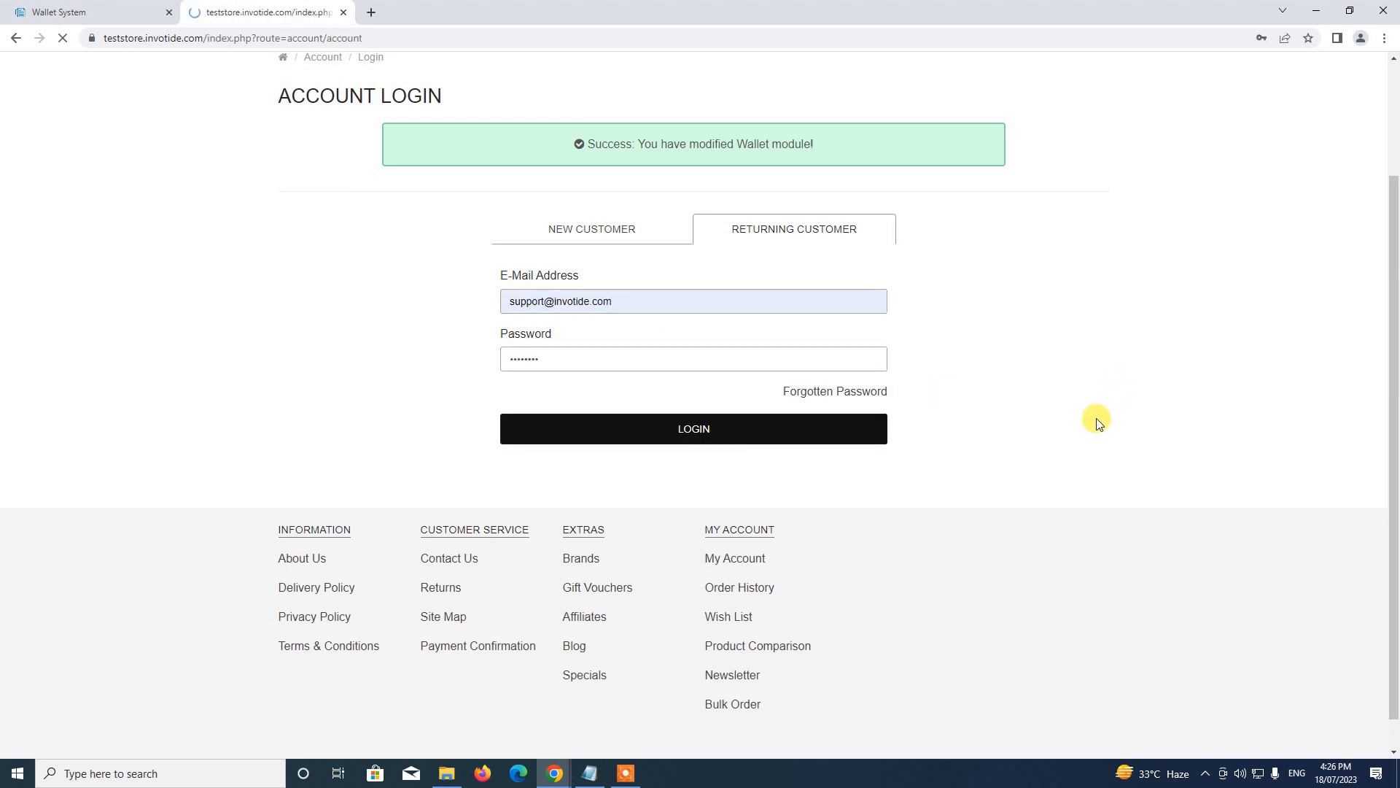
Open the Add Money page from the customer's My Wallet section
scroll(1094, 401, "down", 1)
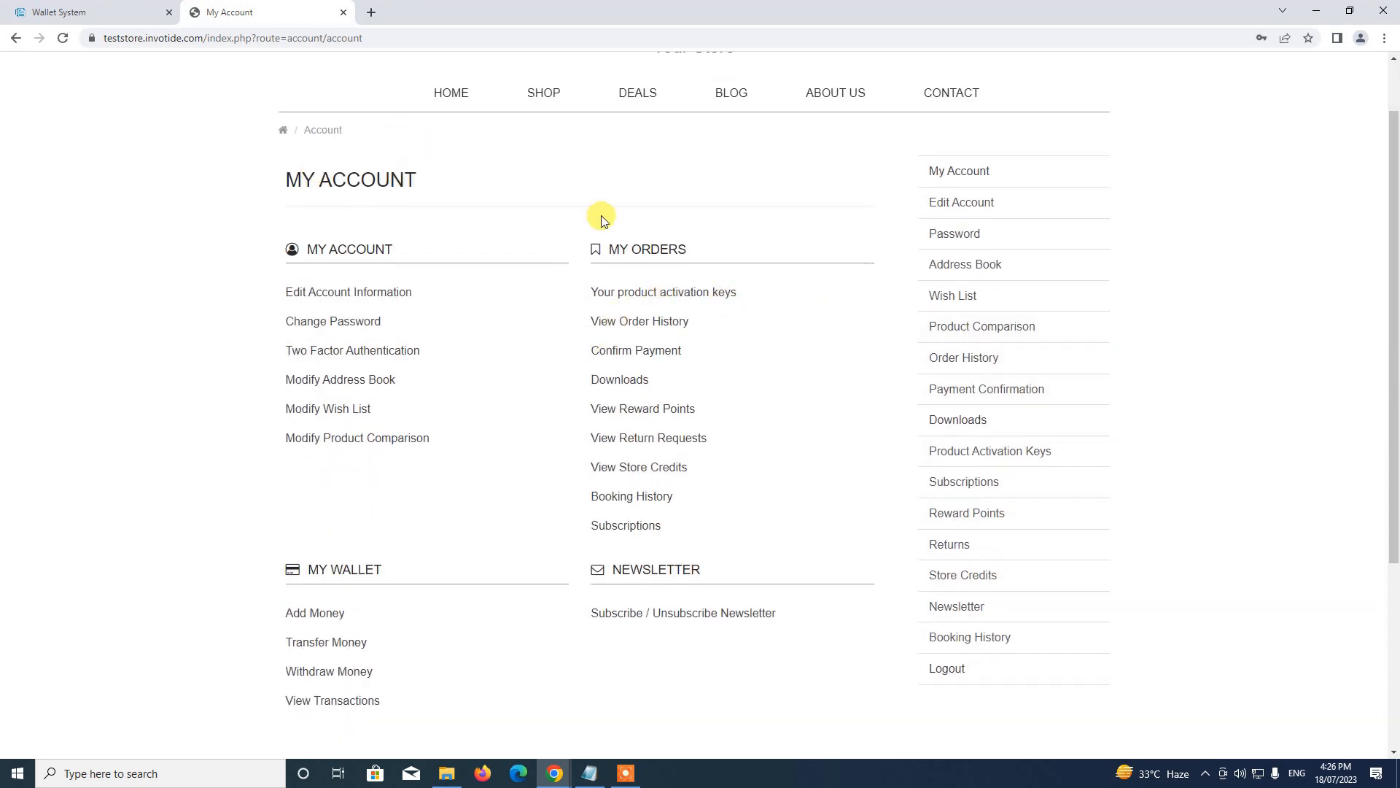
scroll(706, 381, "down", 2)
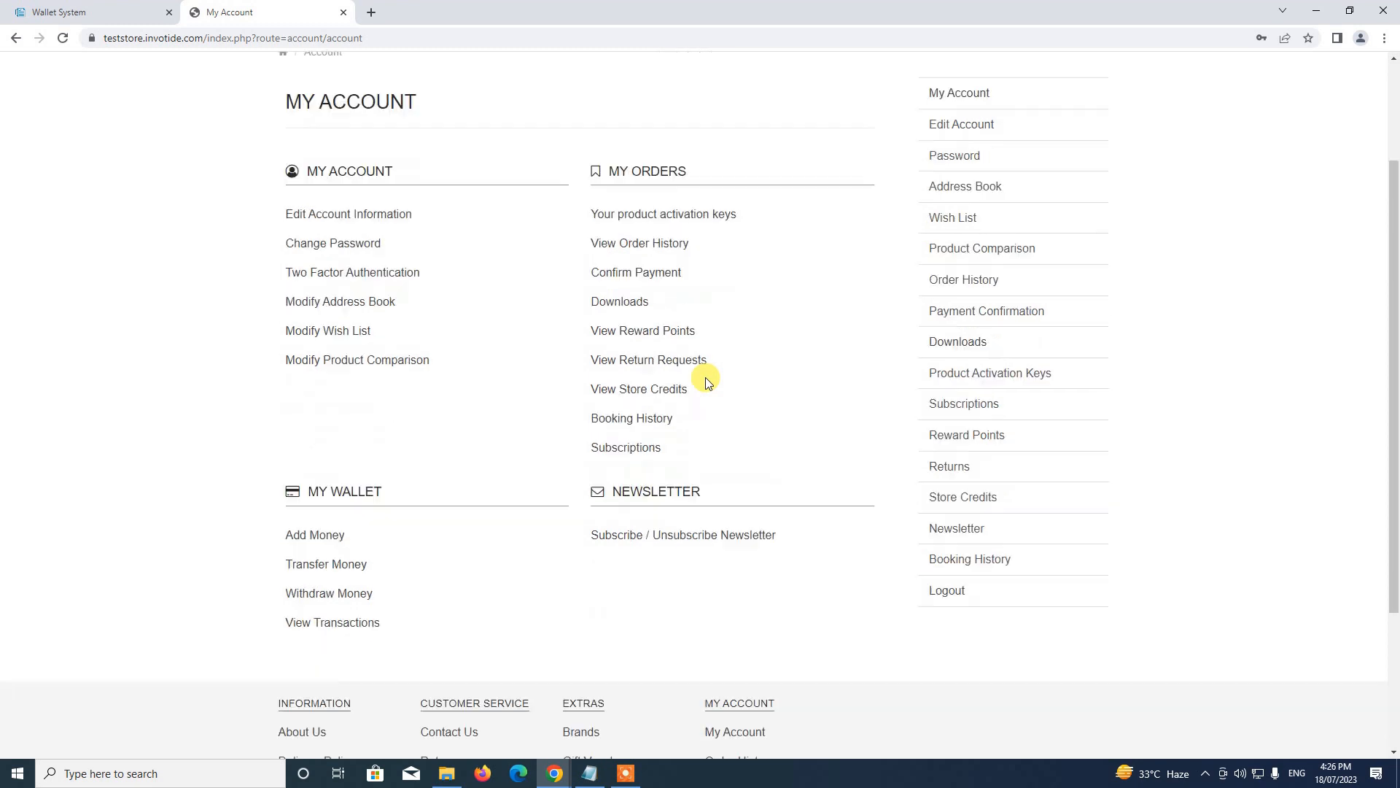
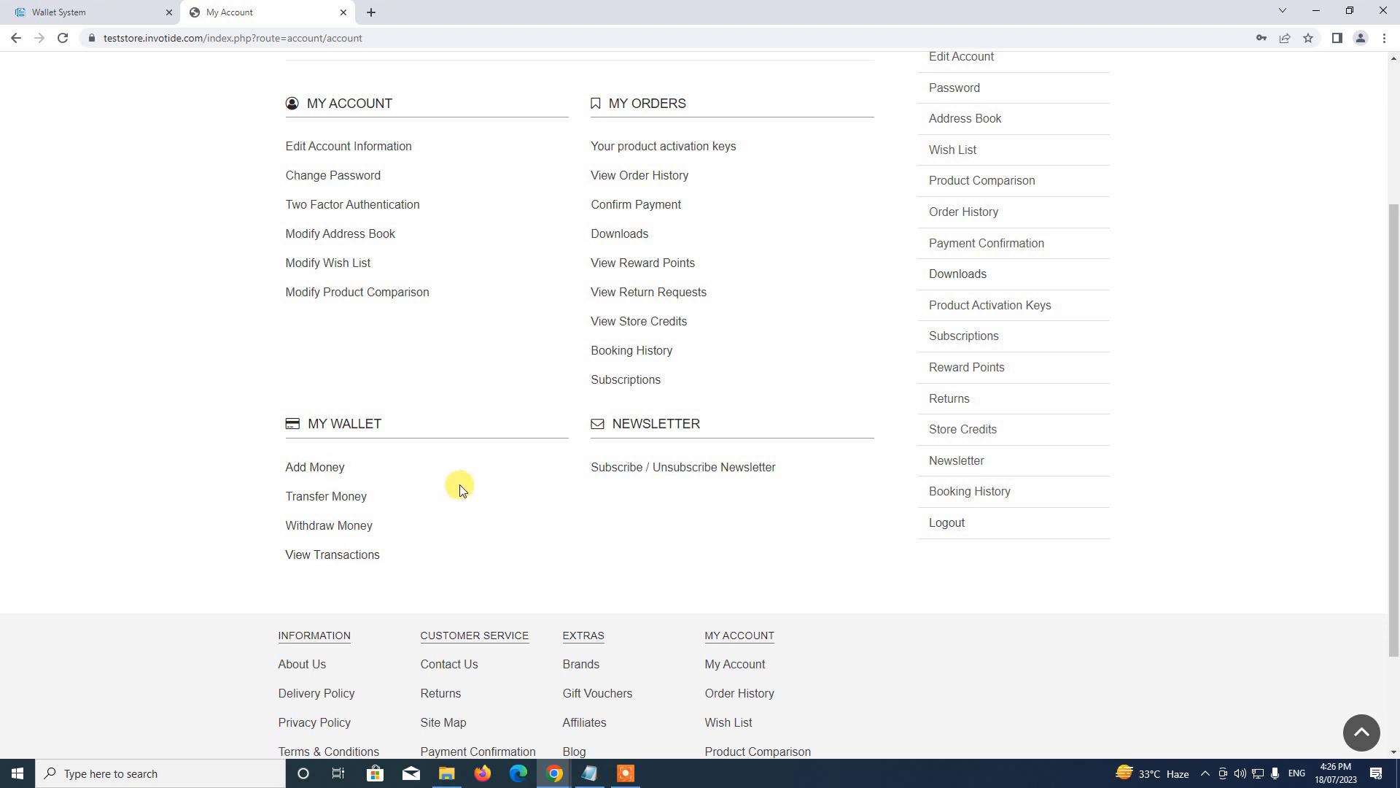
left_click(318, 474)
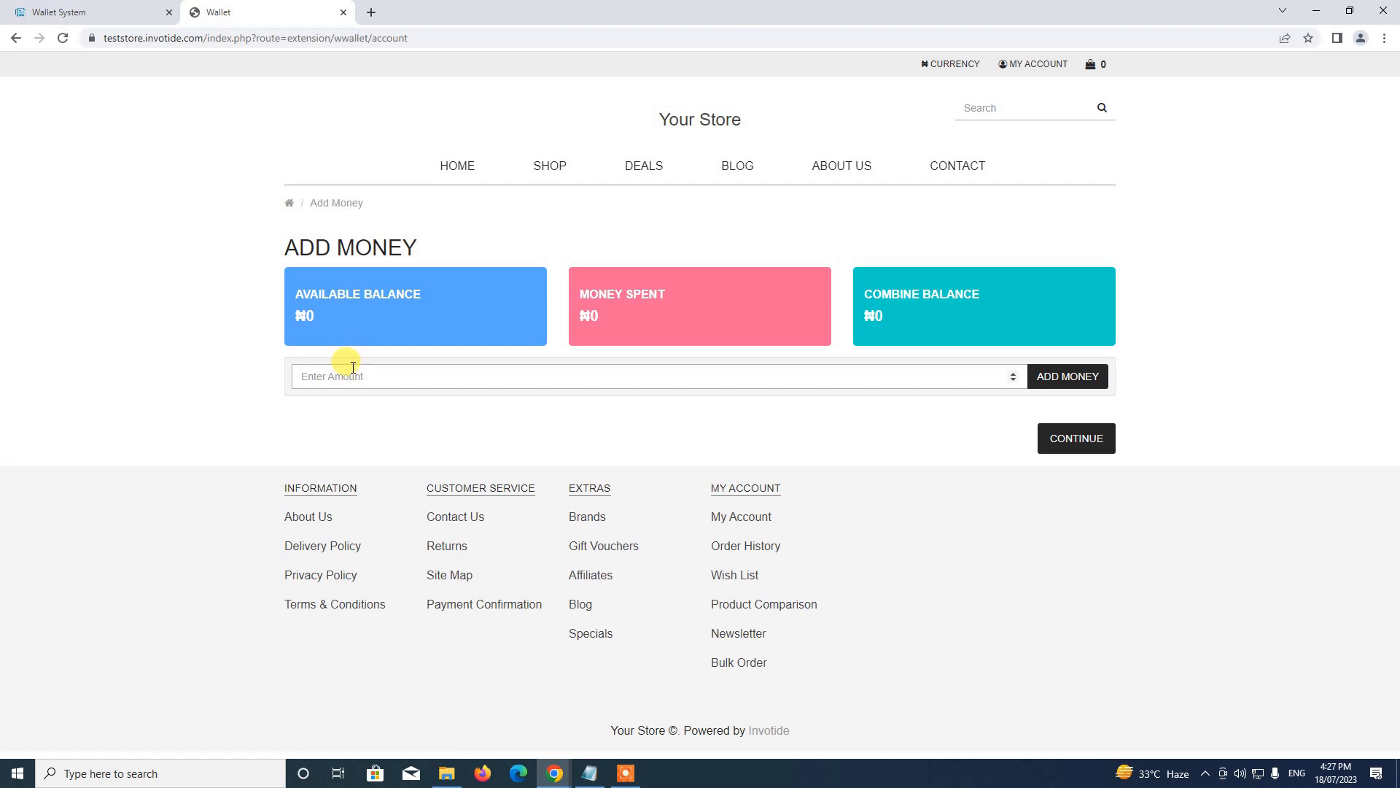
left_click(350, 377)
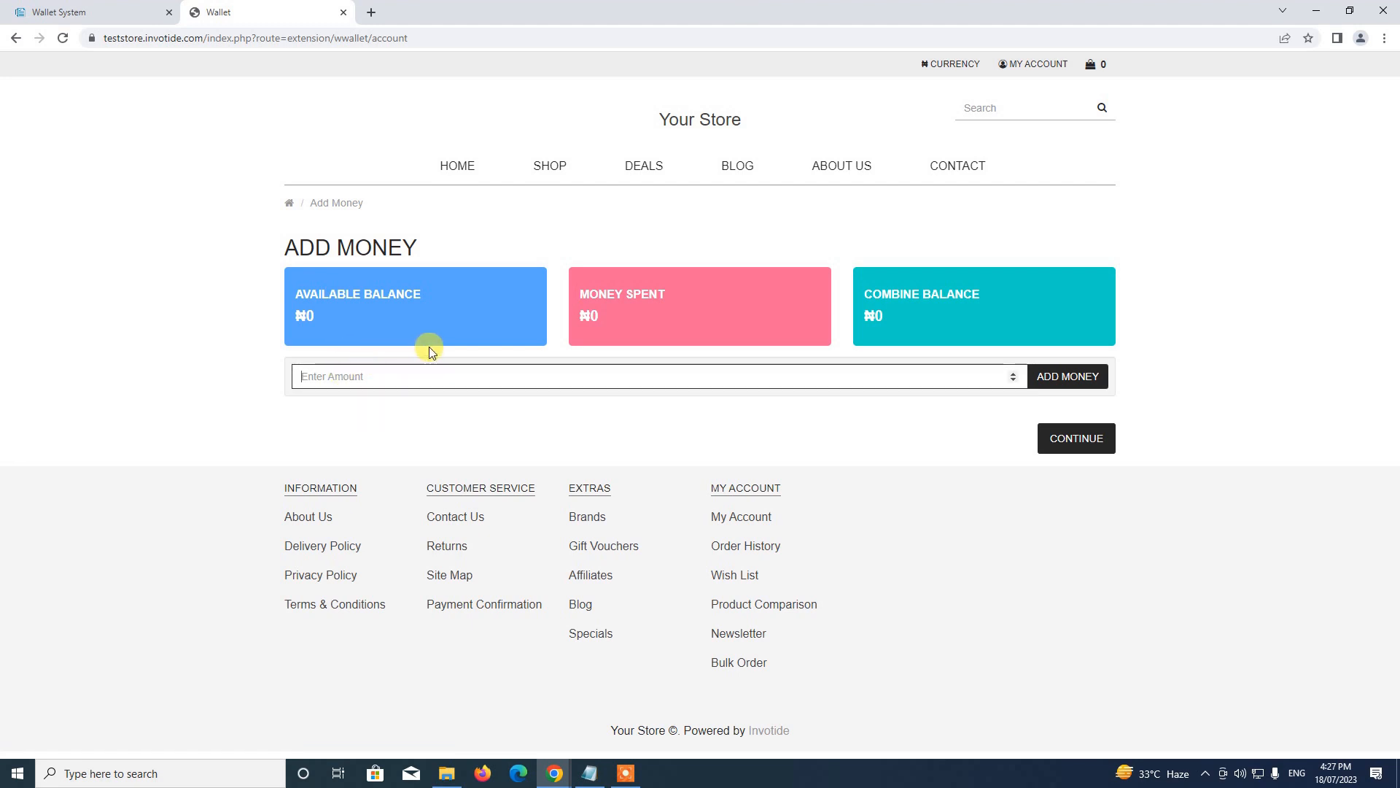
type("500")
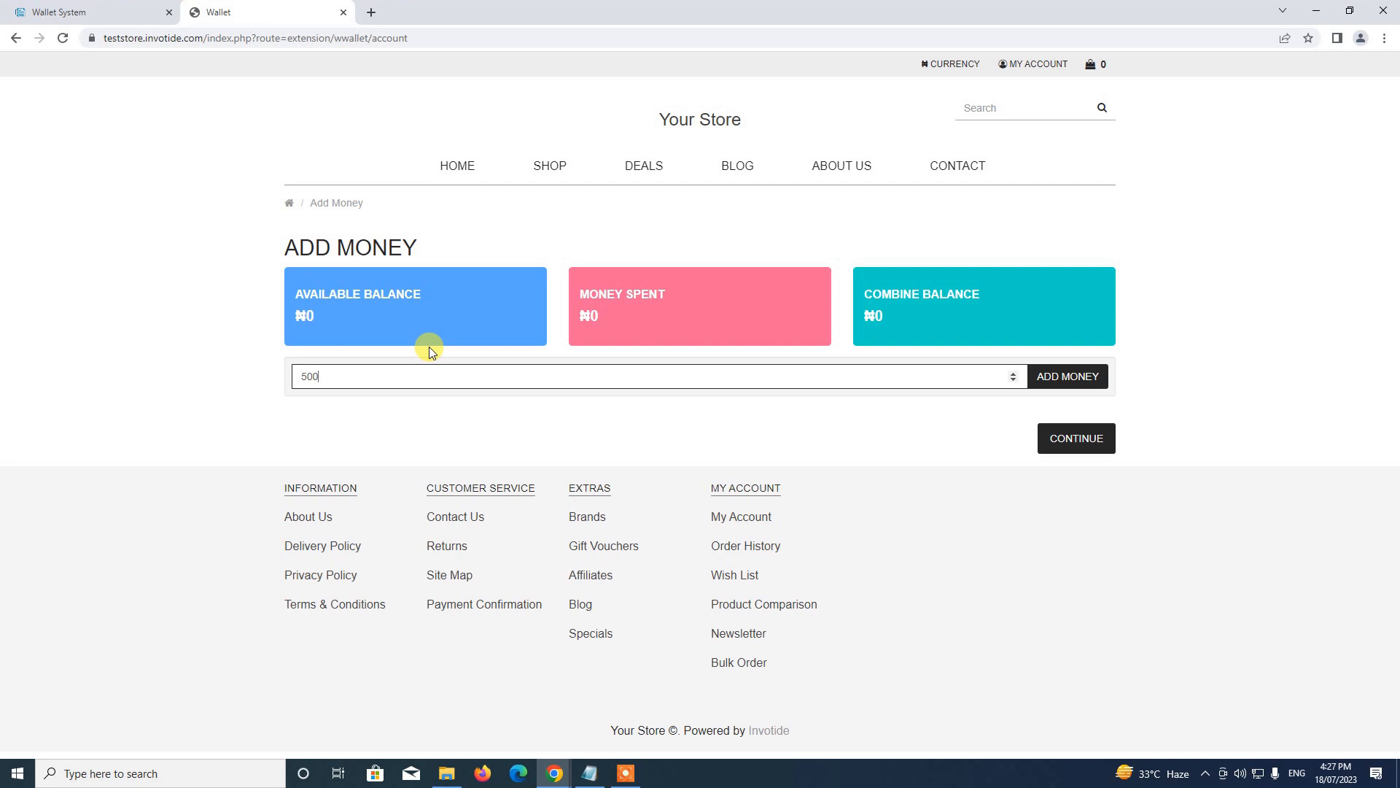
key("BackSpace")
key("BackSpace")
key("BackSpace")
Check the store's currency choices and try to add 50000 to the wallet
left_click(948, 64)
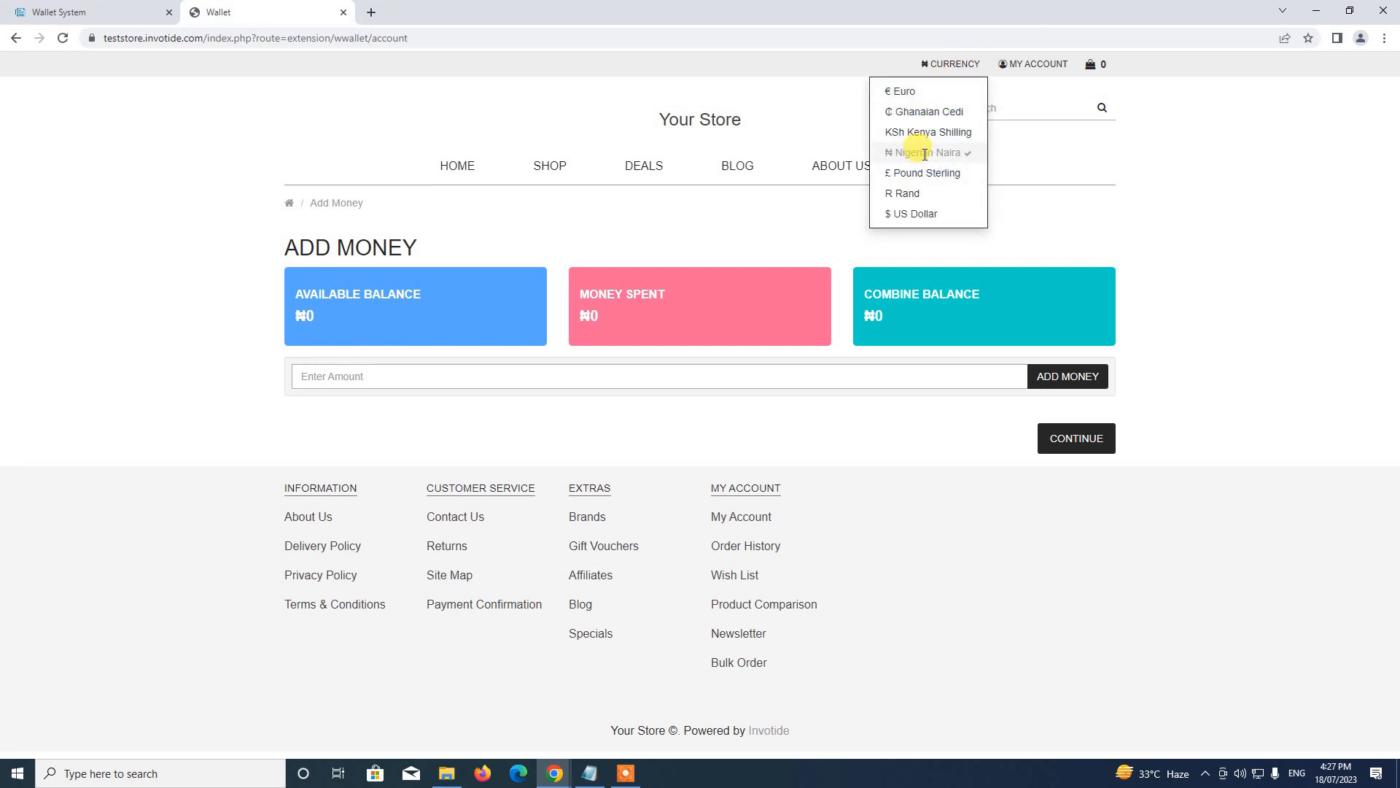
left_click(478, 375)
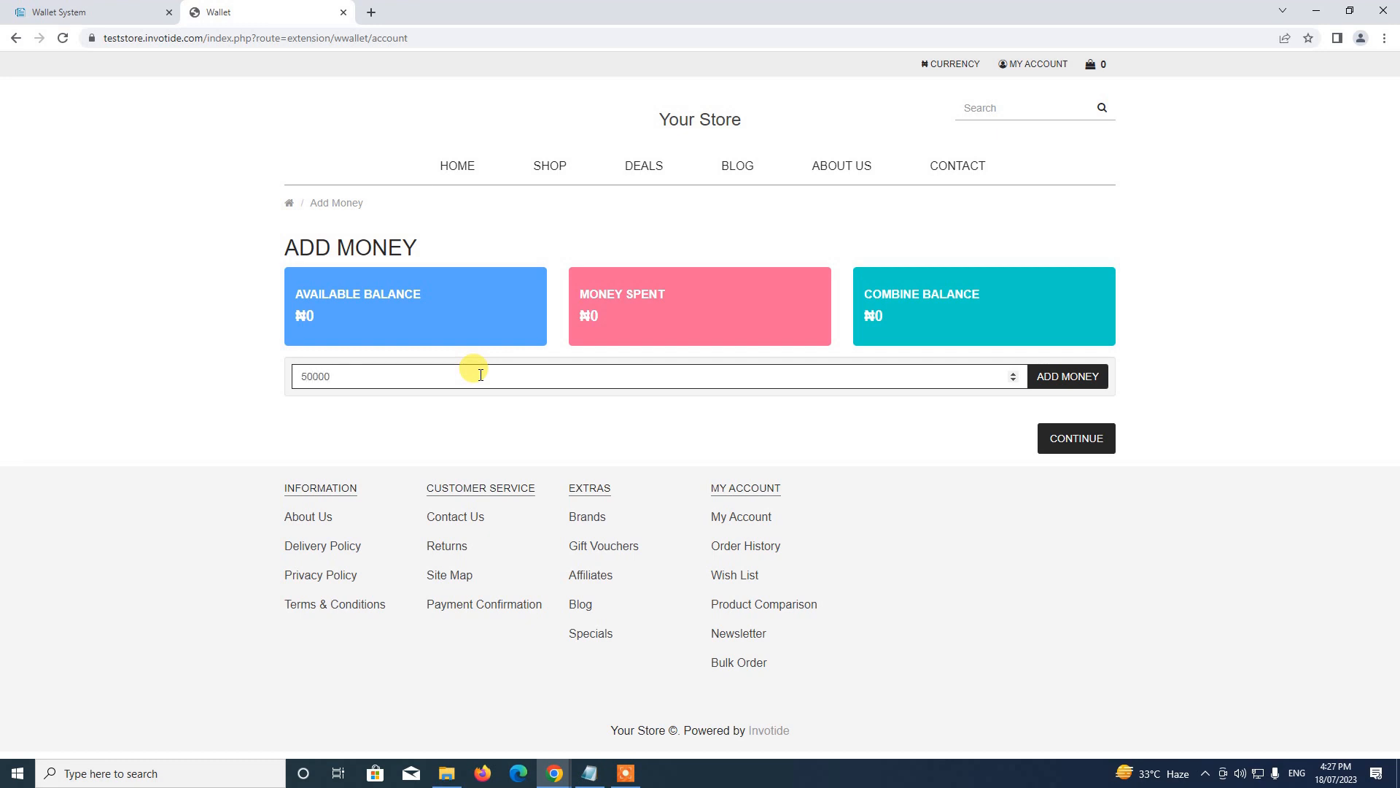
left_click(464, 414)
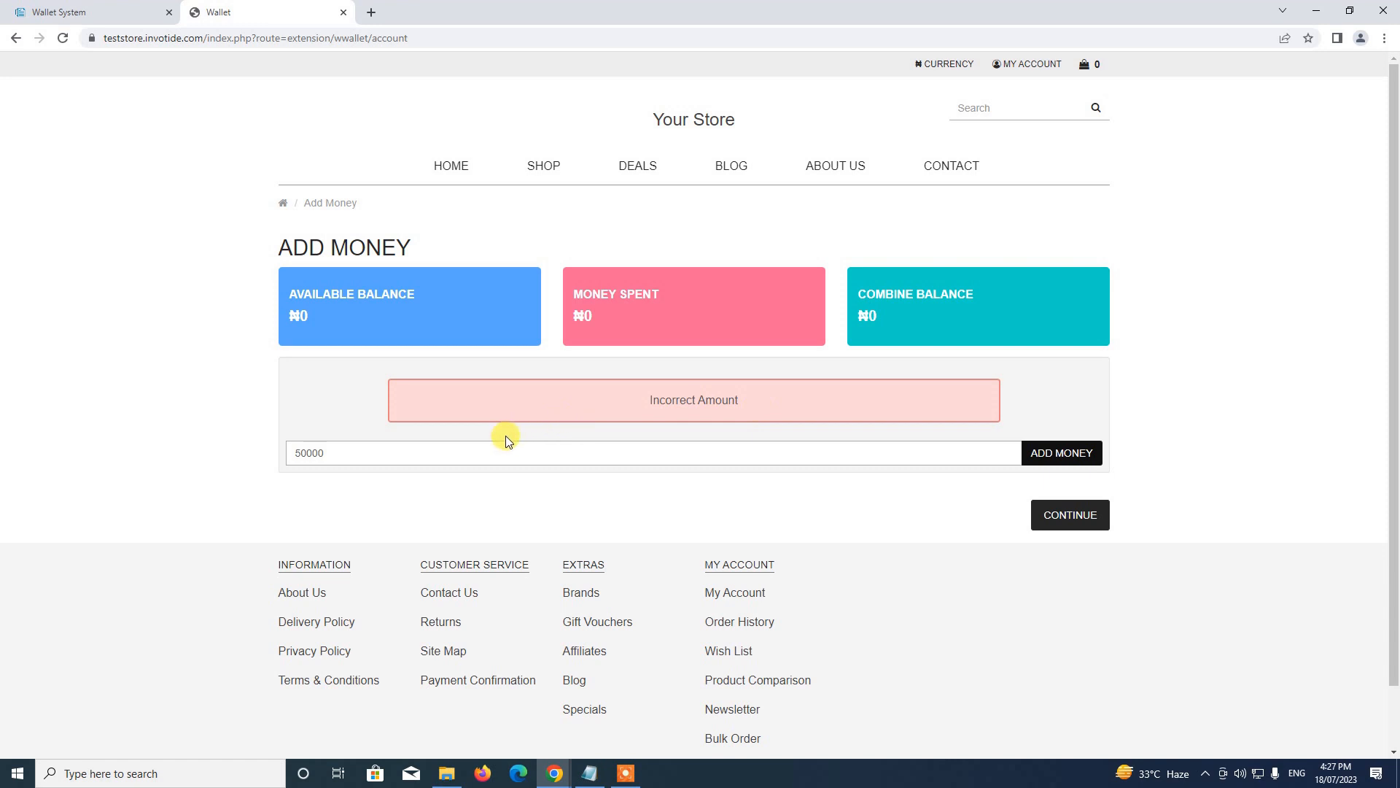
Change the wallet amount to 1000 and add the money to the shopping cart
left_click(499, 458)
key("BackSpace")
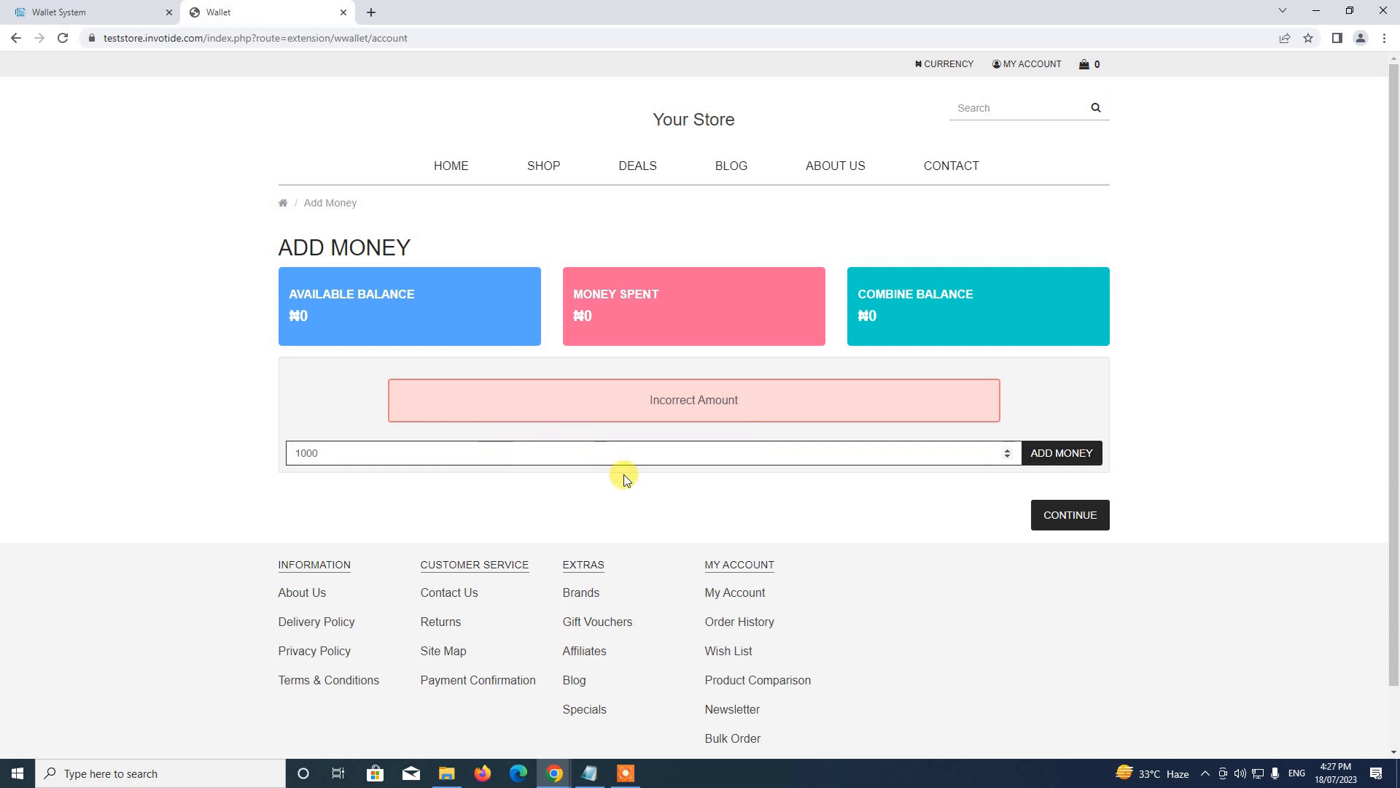
left_click(1027, 457)
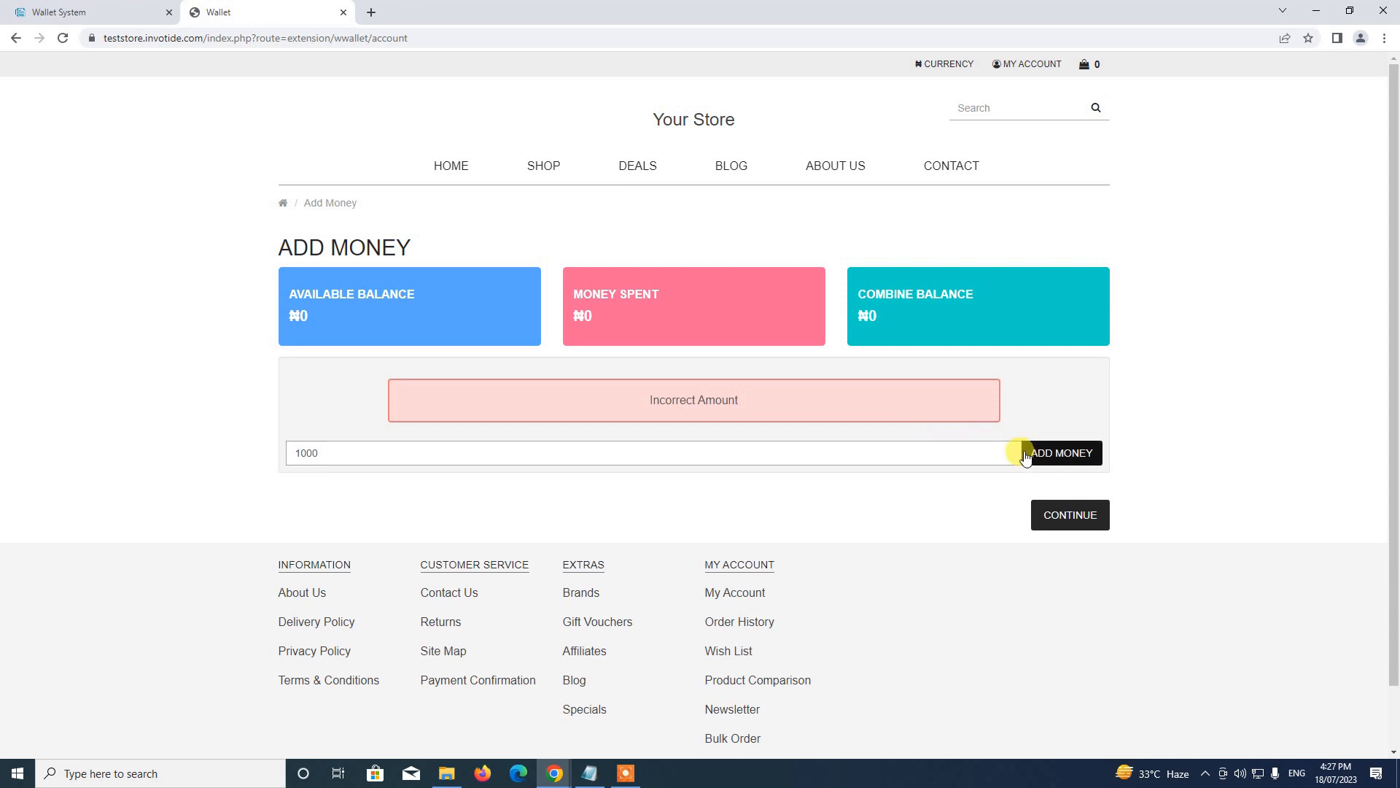
left_click(1071, 436)
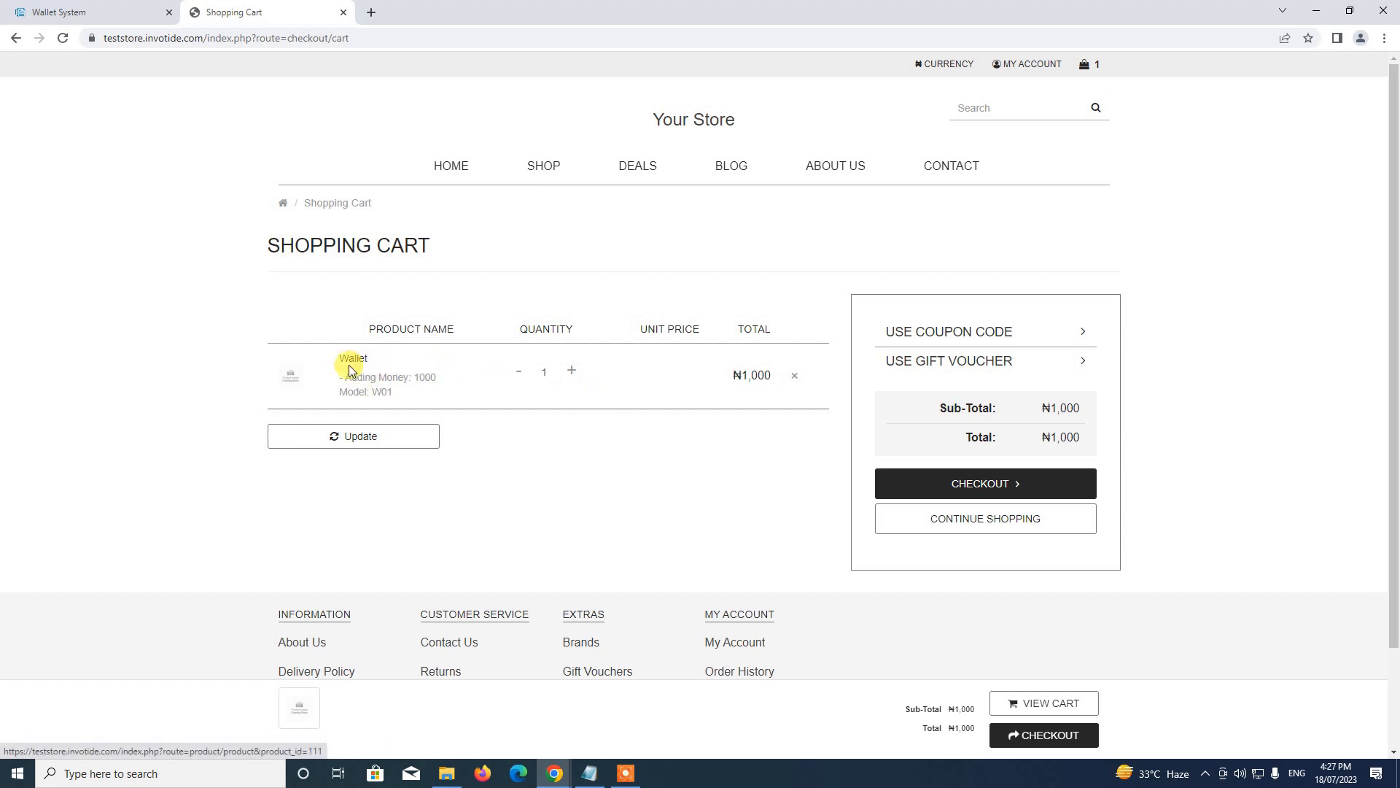
Check out the wallet top-up with Pay with Paystack as the payment method and confirm the order
left_click(993, 485)
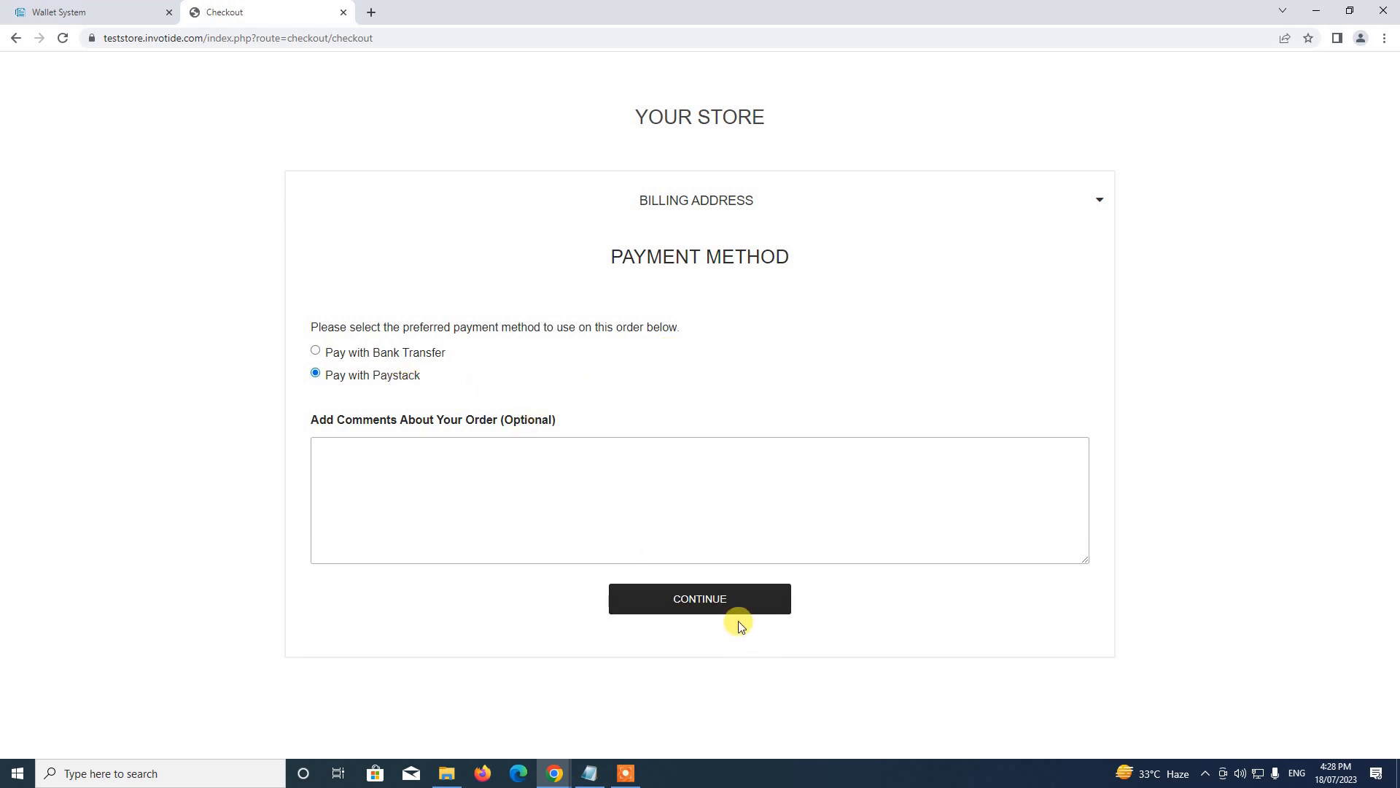
left_click(731, 598)
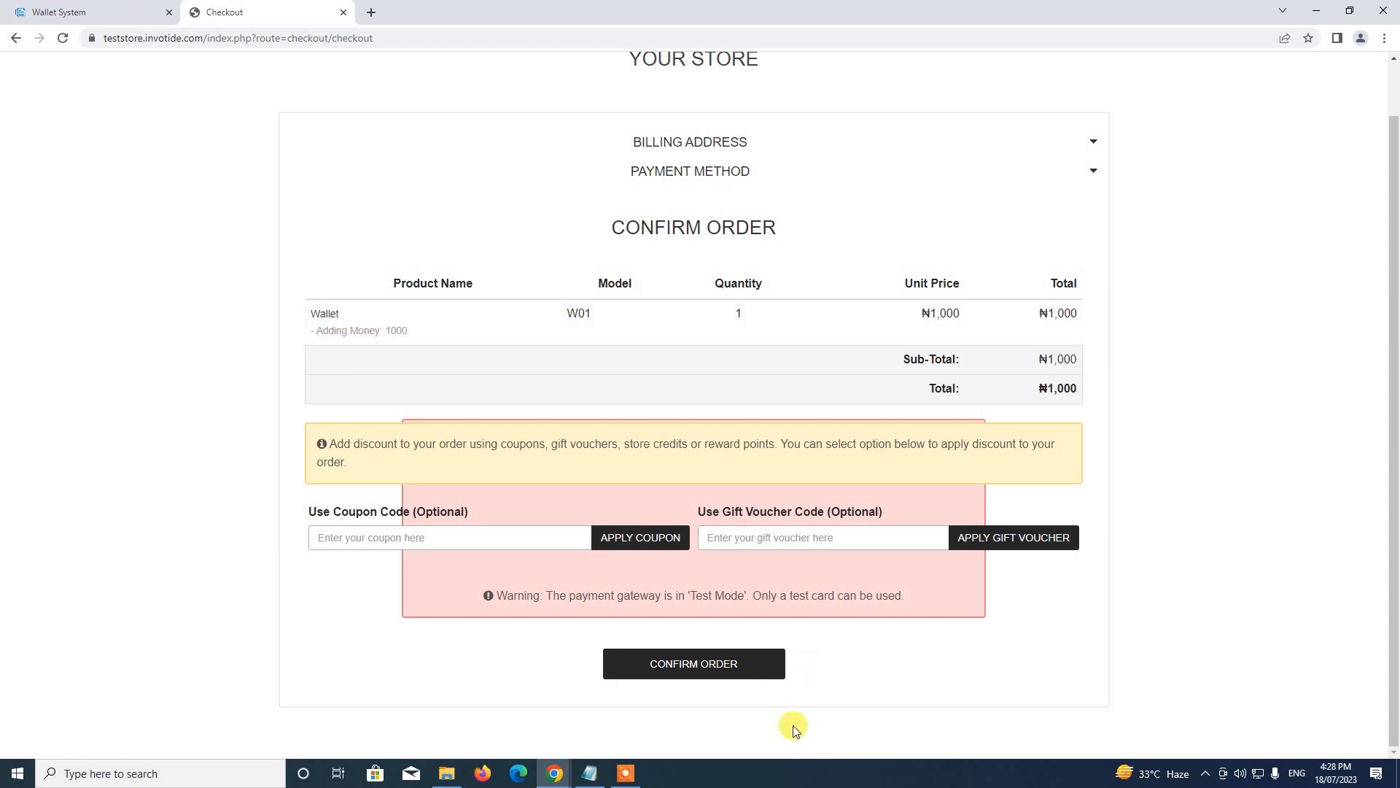
left_click(709, 666)
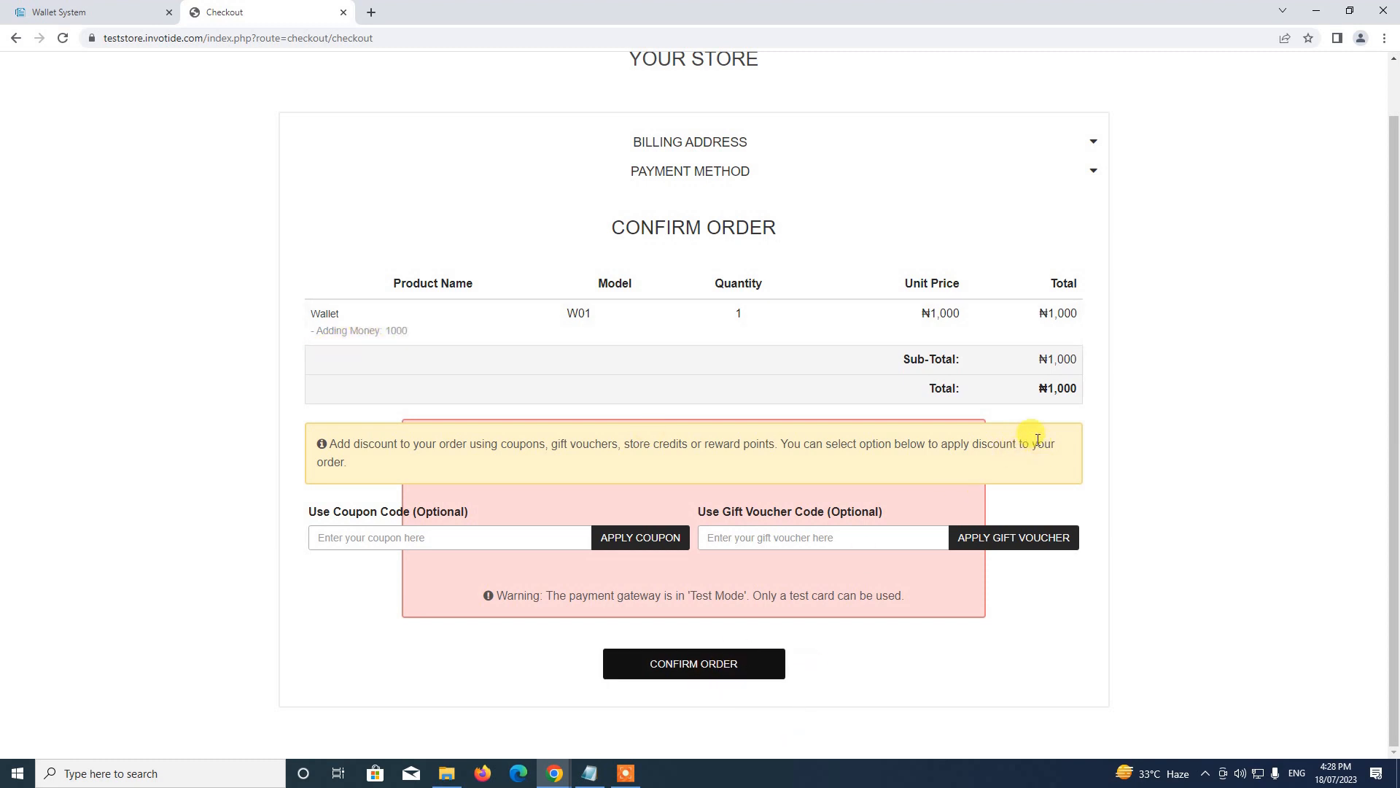
left_click(693, 675)
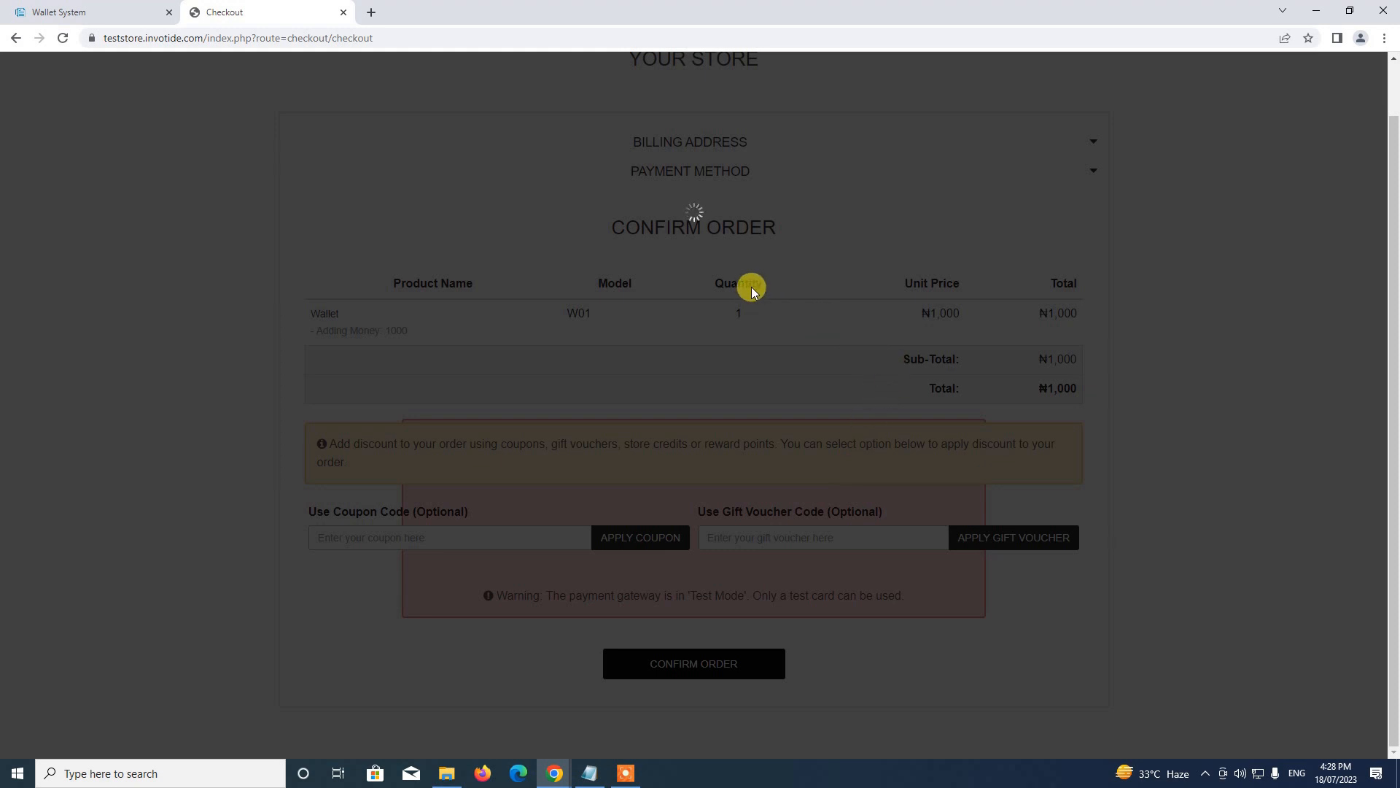
Pay by card using the Success test option and continue from the order confirmation page
left_click(651, 277)
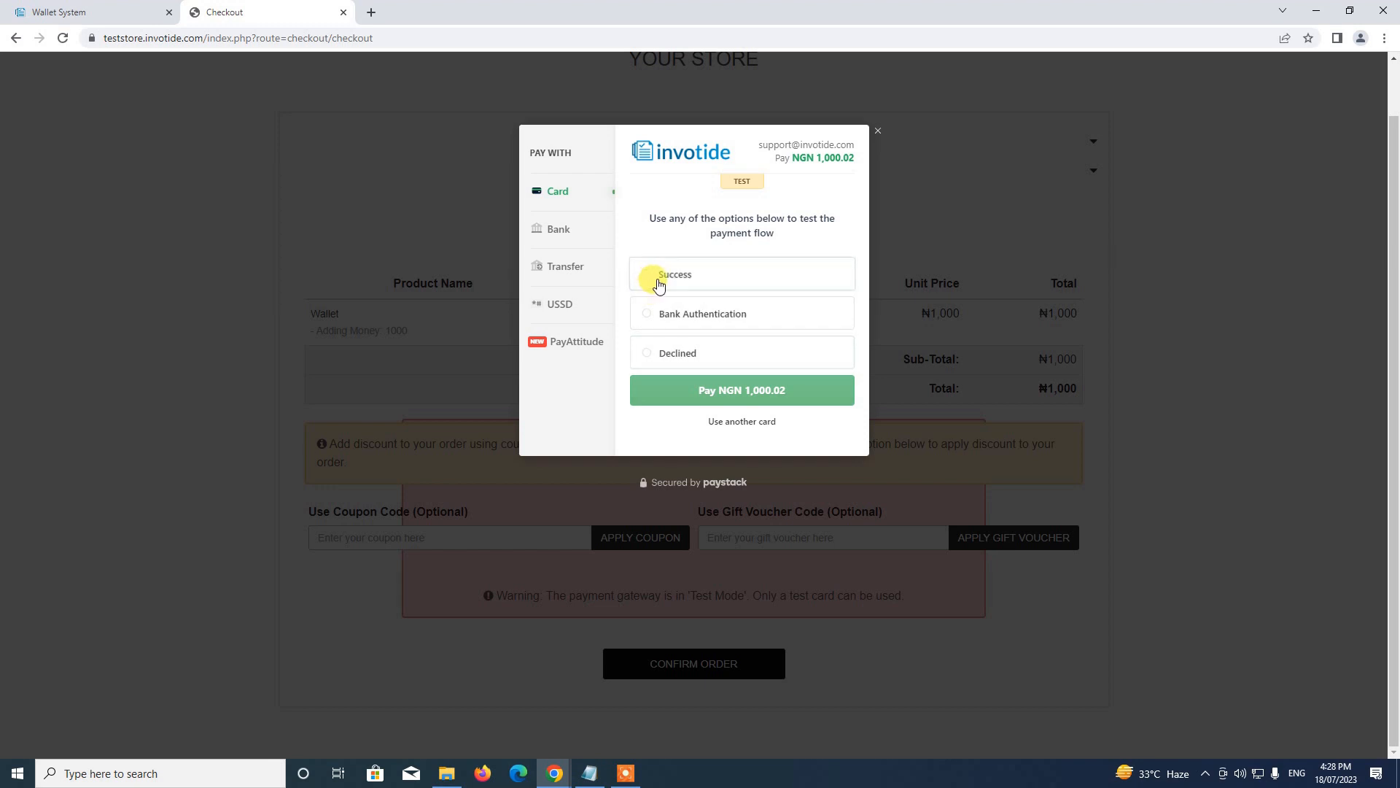
left_click(663, 390)
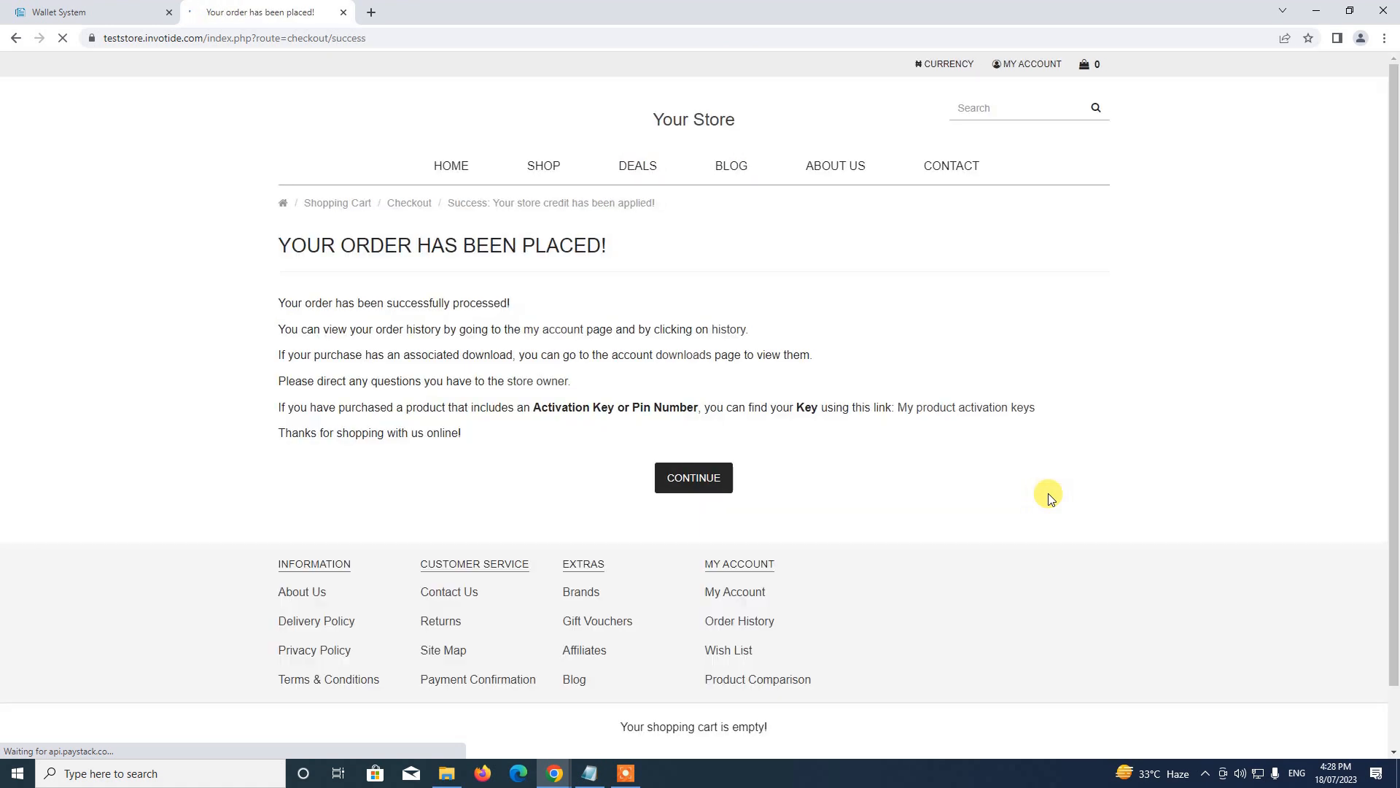
left_click(704, 485)
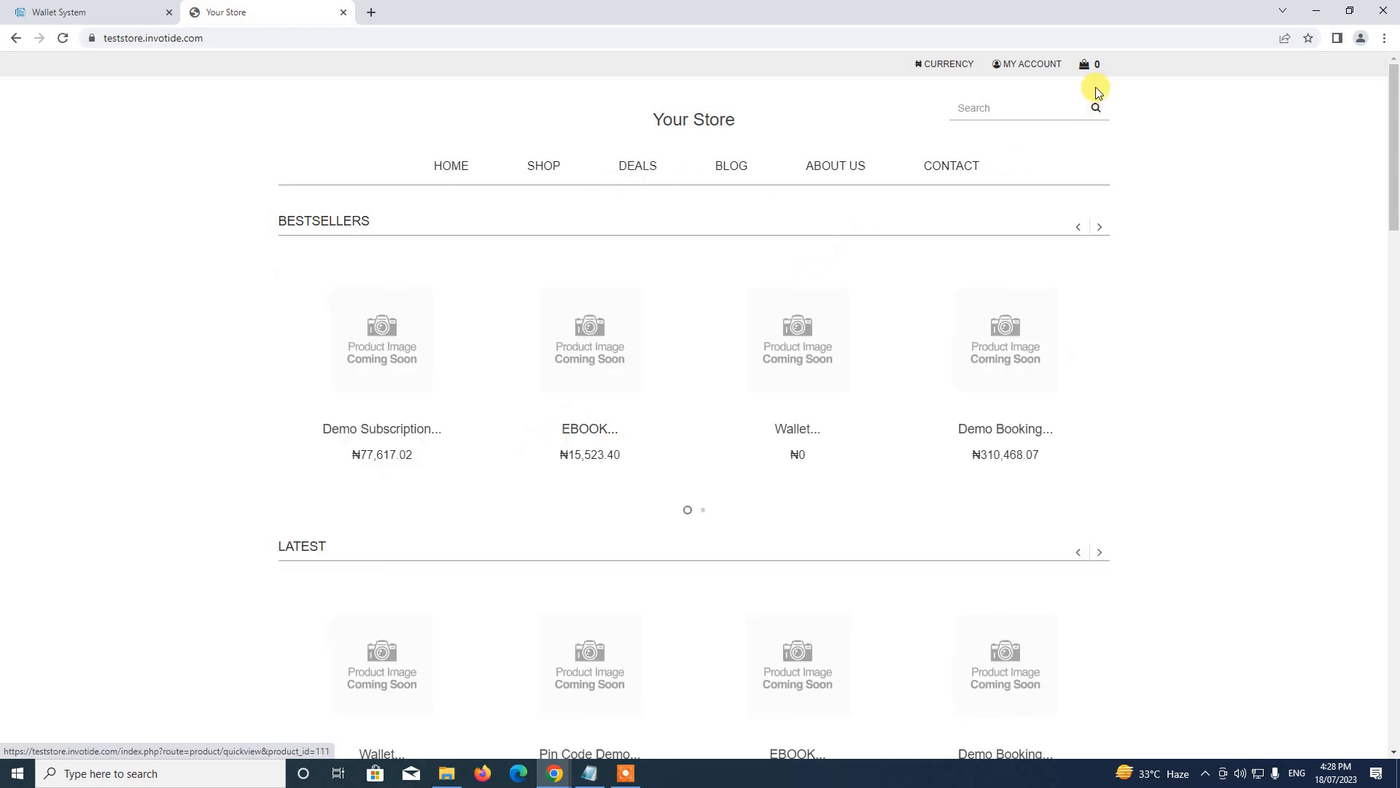
Open the wallet transactions from the customer's My Account page to check the balance and credits
left_click(1031, 65)
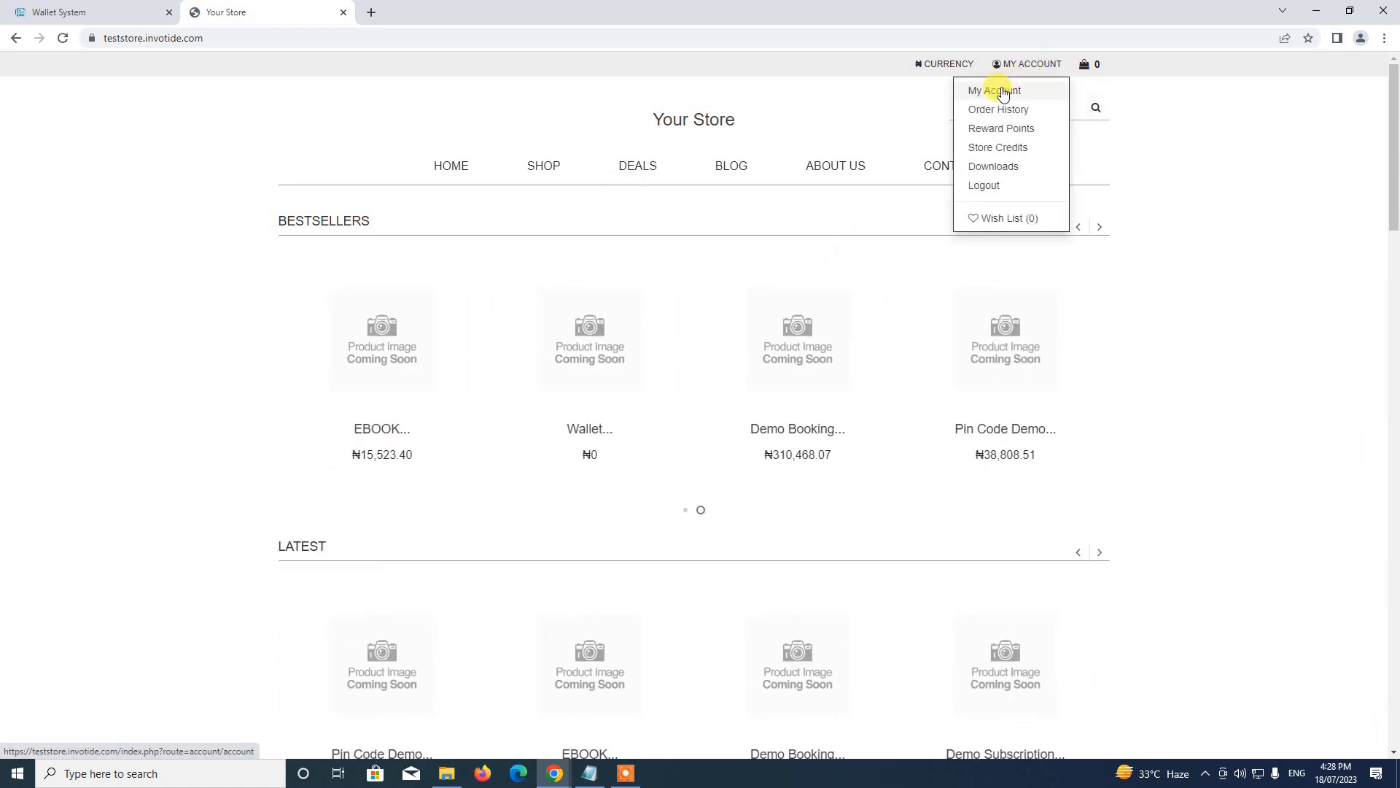
left_click(1002, 92)
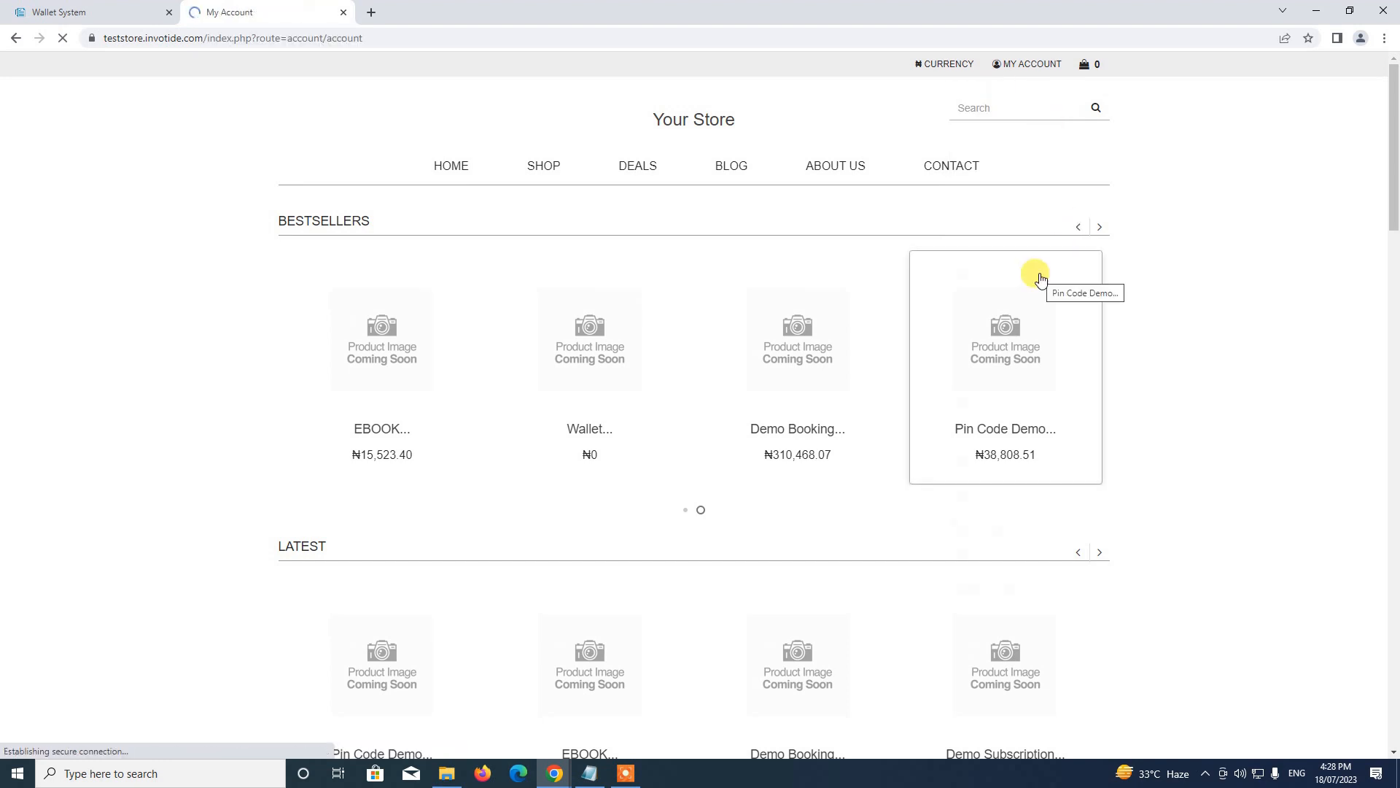
scroll(1036, 276, "down", 2)
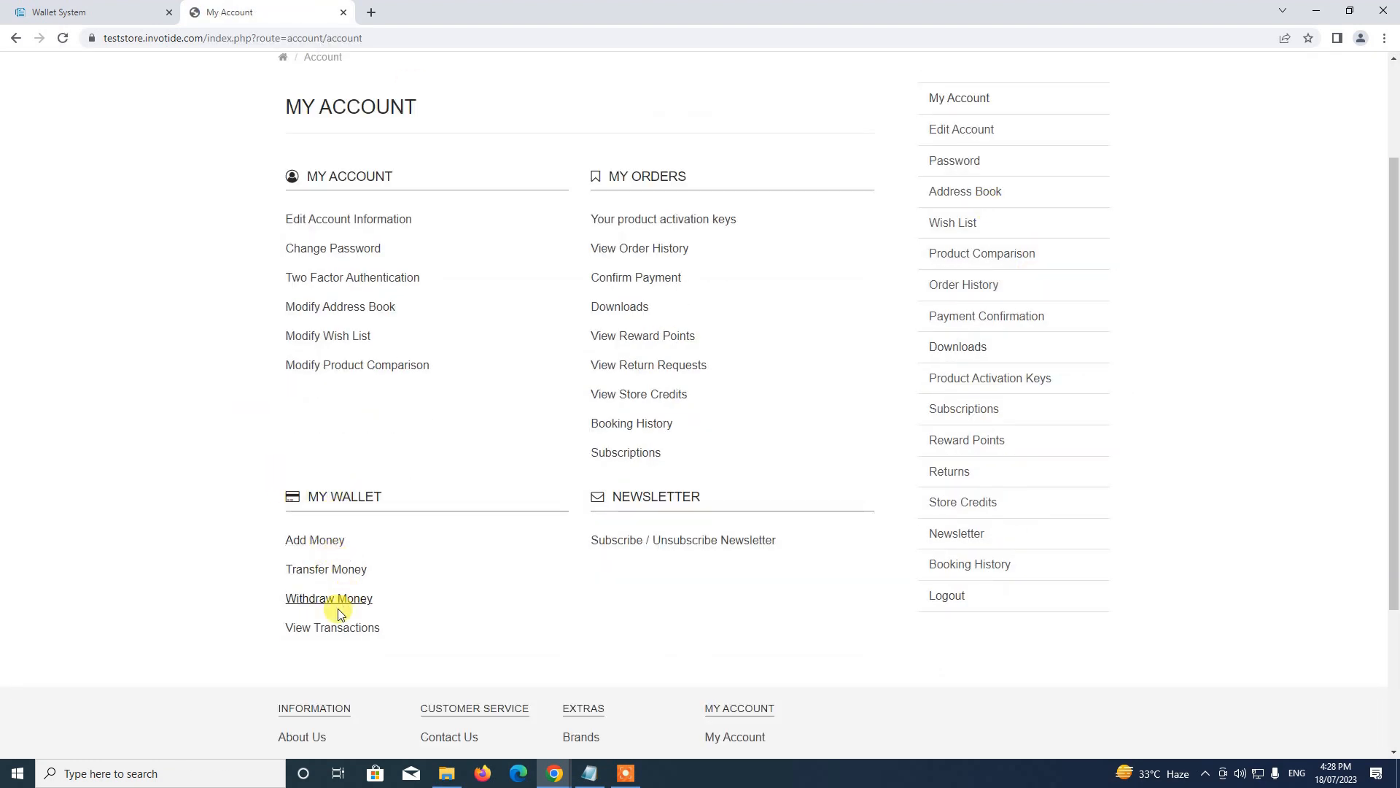
left_click(330, 629)
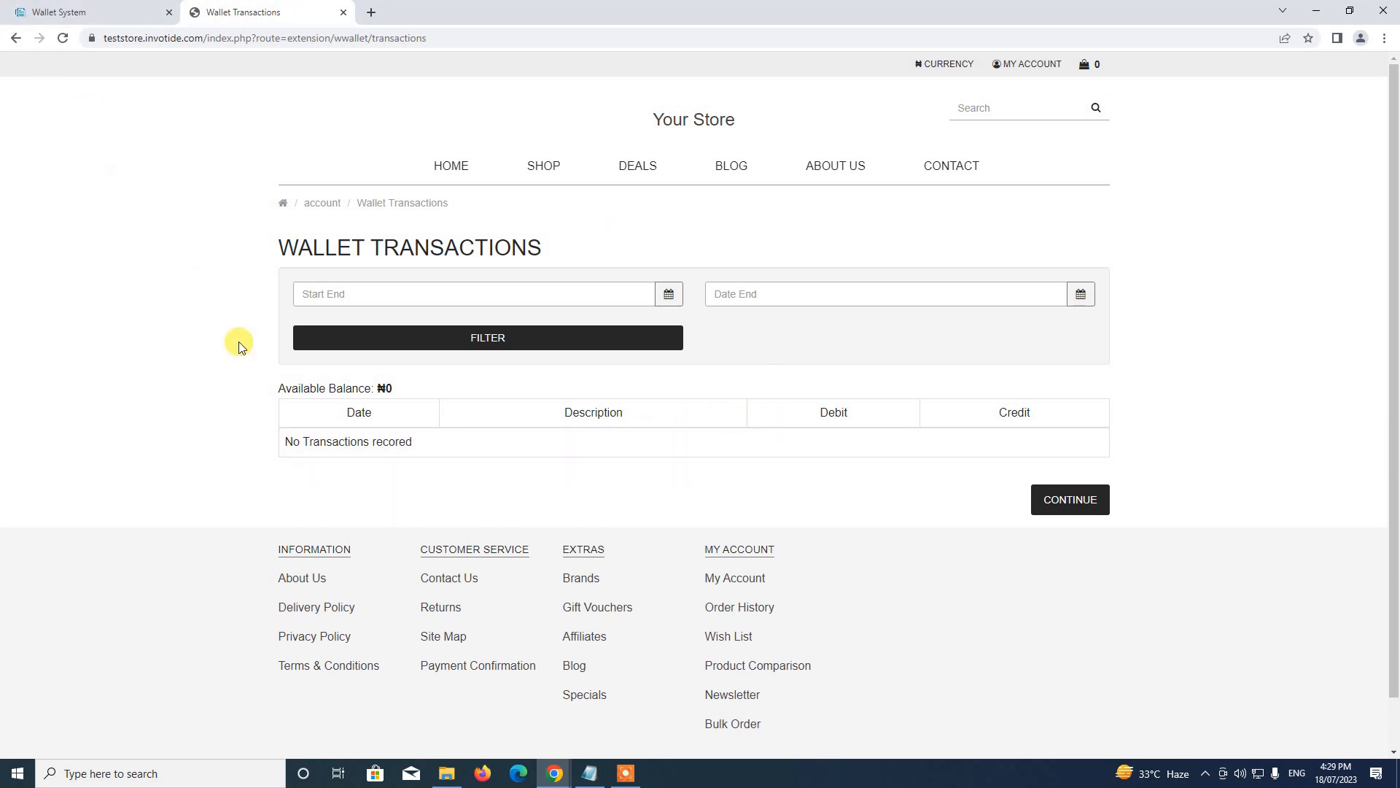
Switch to the store admin and open the customer's latest wallet top-up order from the sales orders
left_click(107, 61)
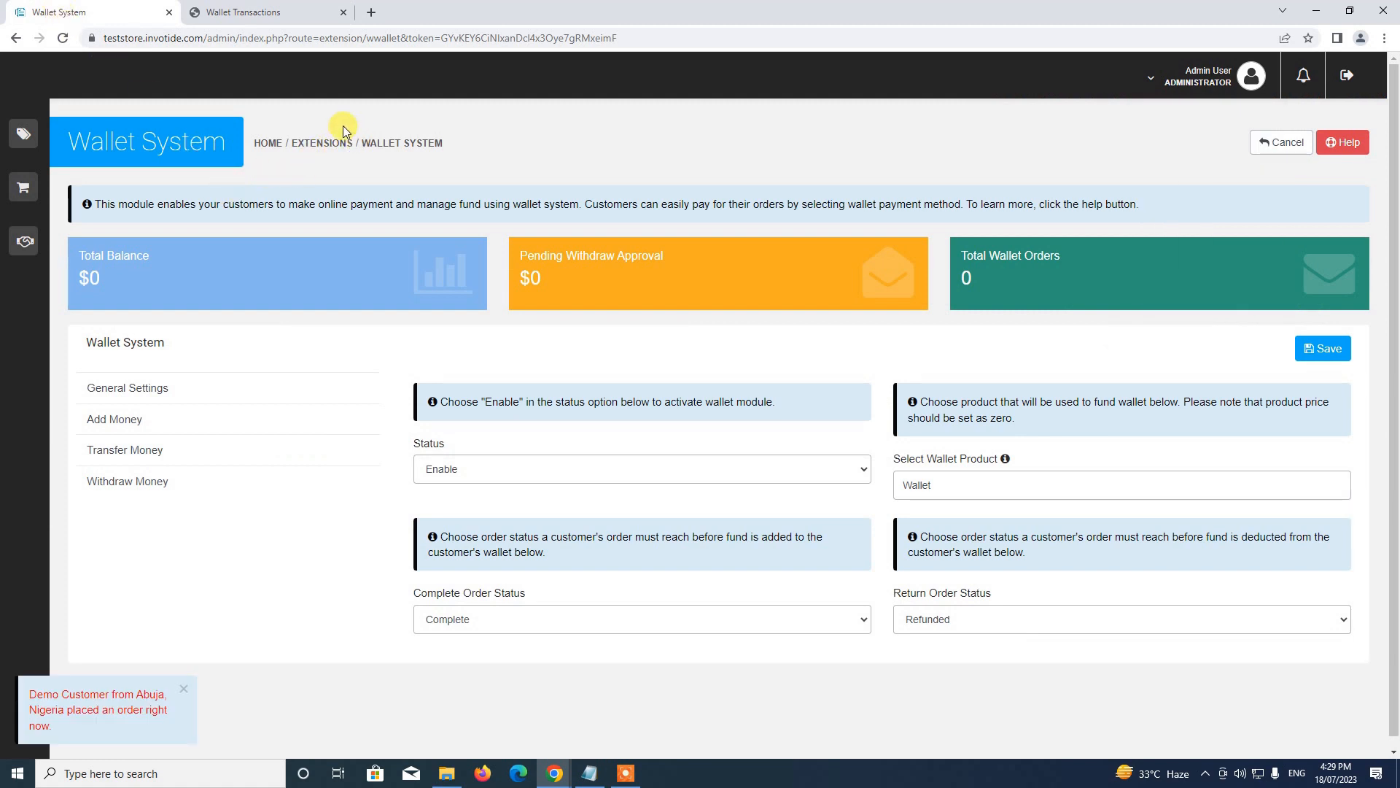
left_click(46, 145)
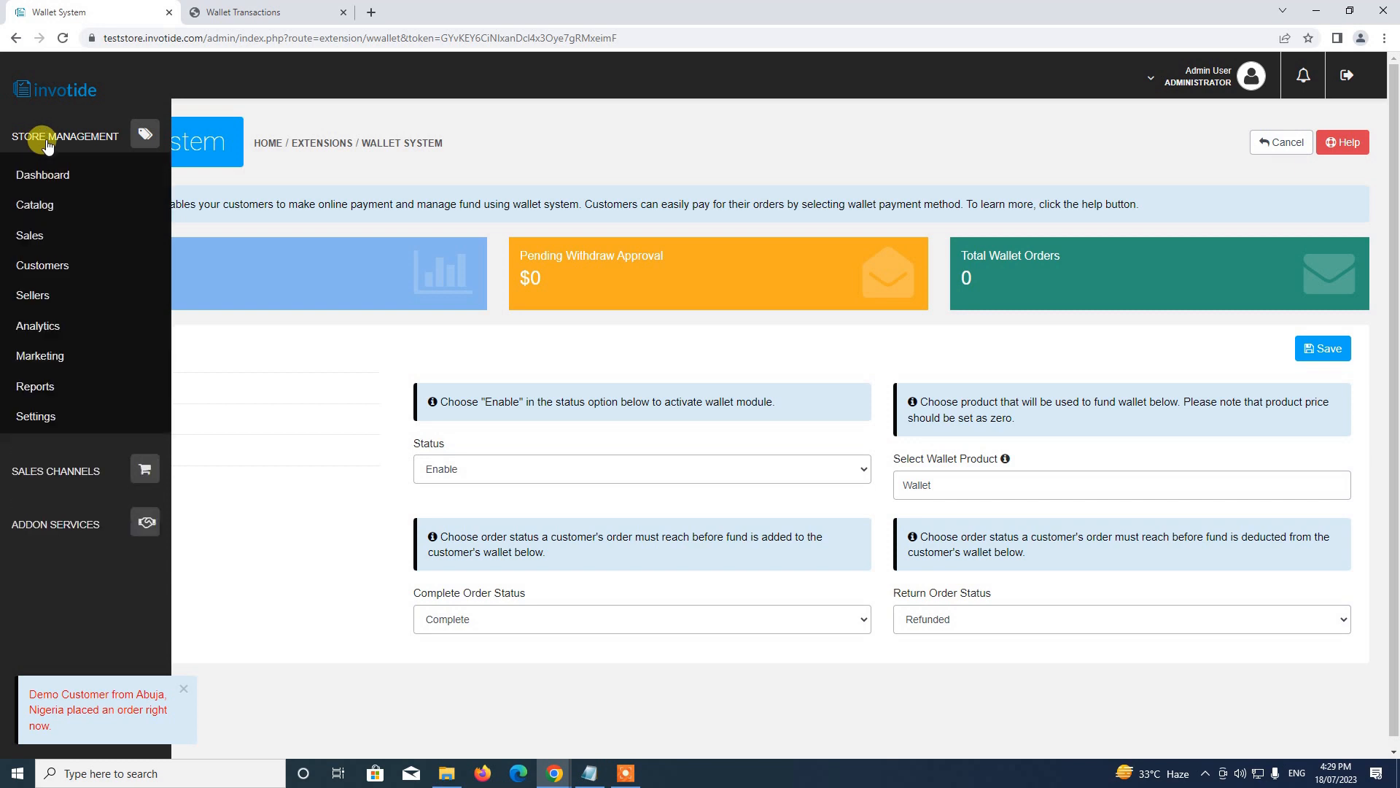
left_click(24, 236)
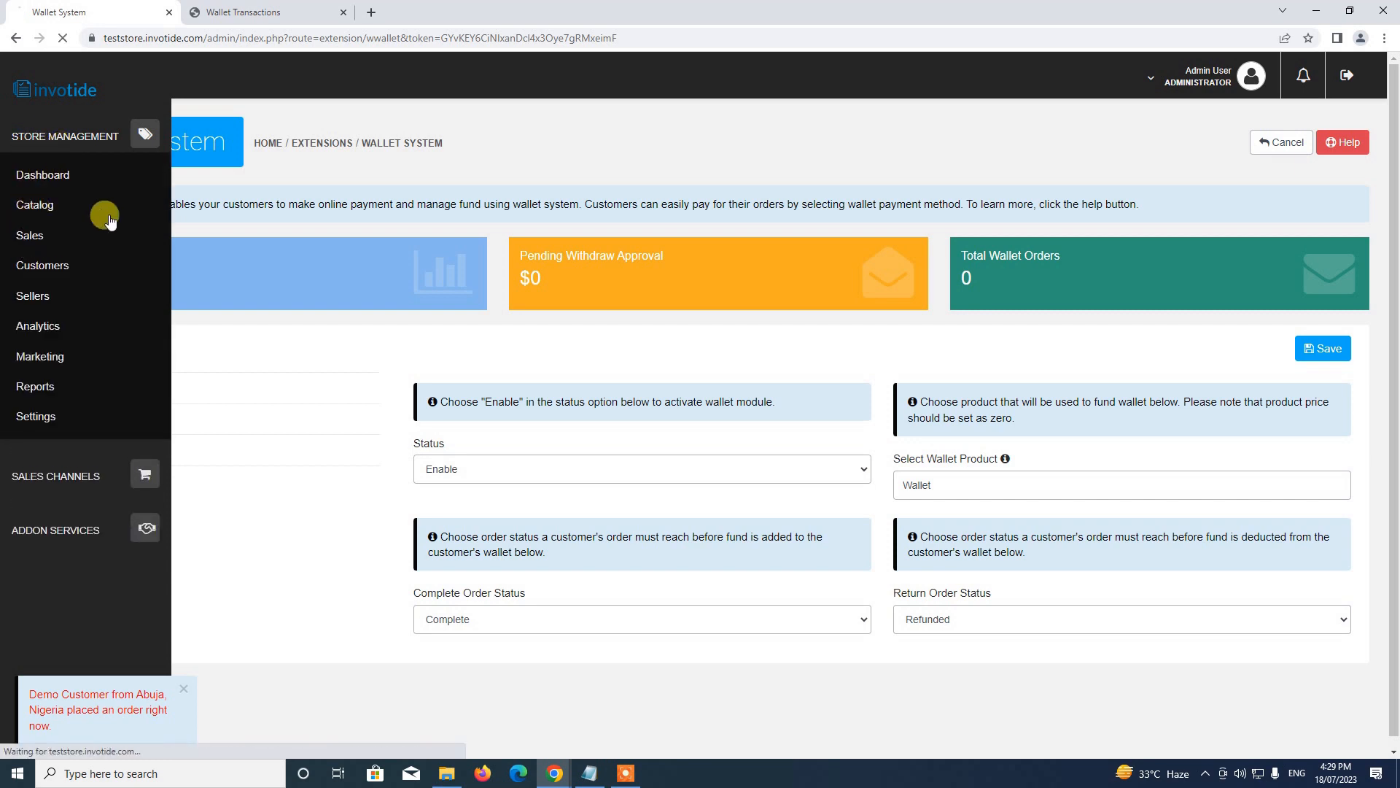
scroll(335, 208, "down", 2)
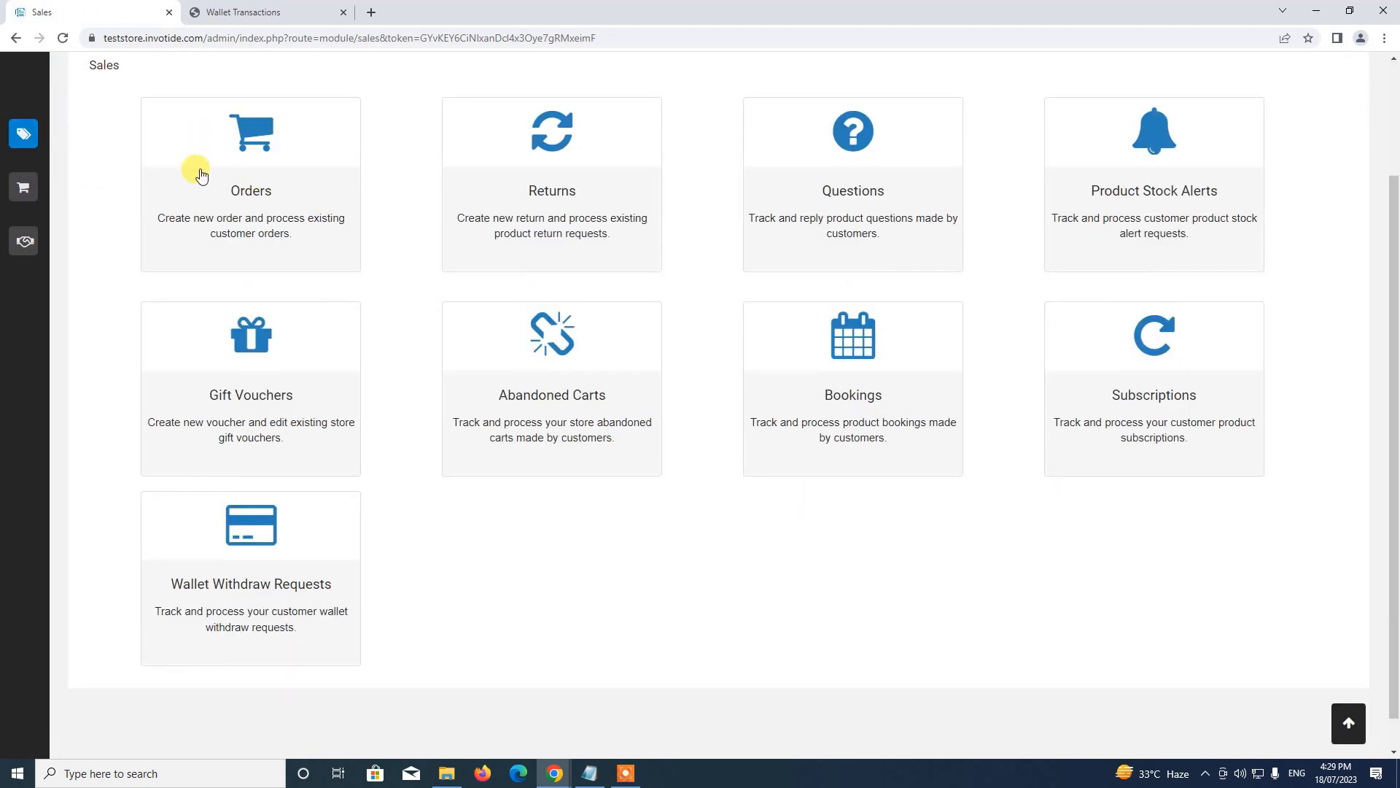
scroll(202, 175, "up", 2)
left_click(269, 335)
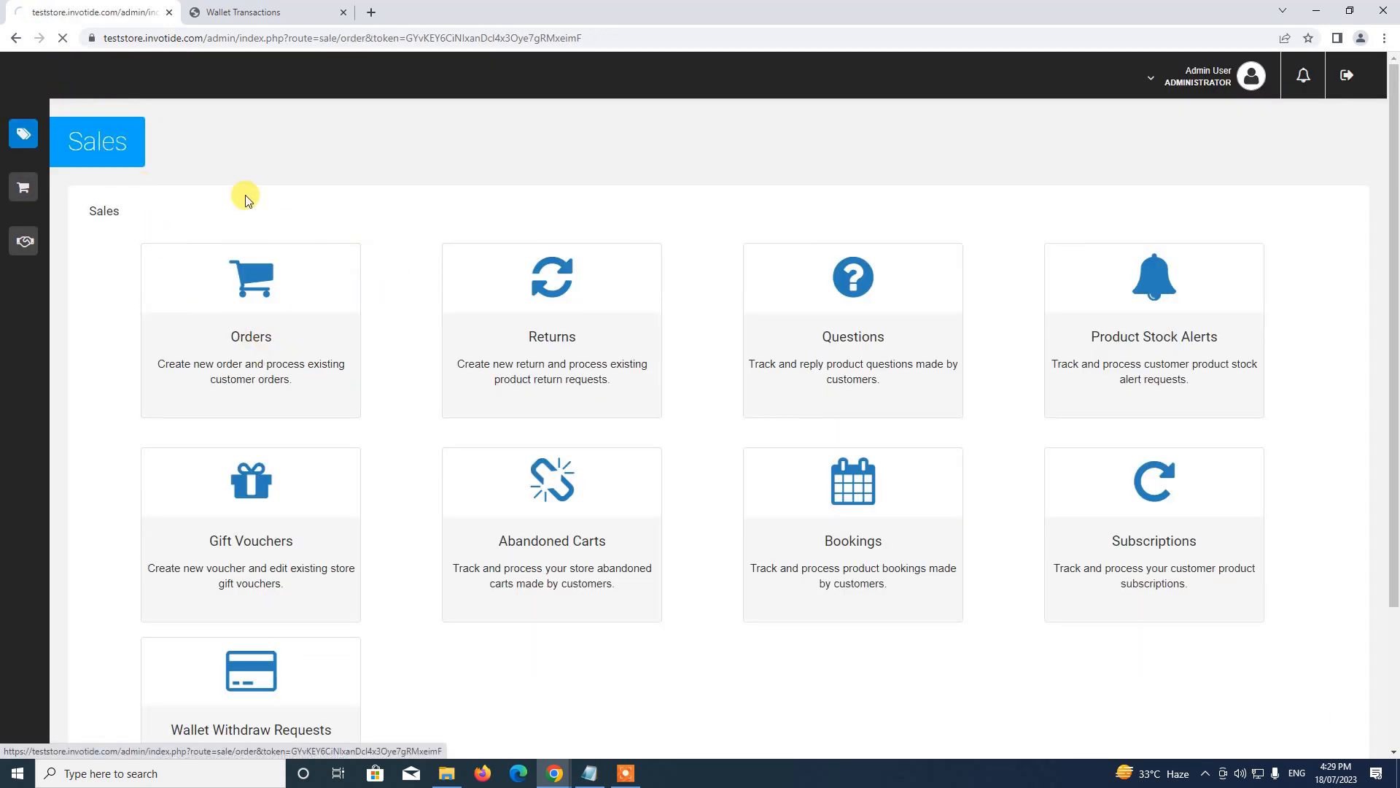
scroll(348, 190, "down", 2)
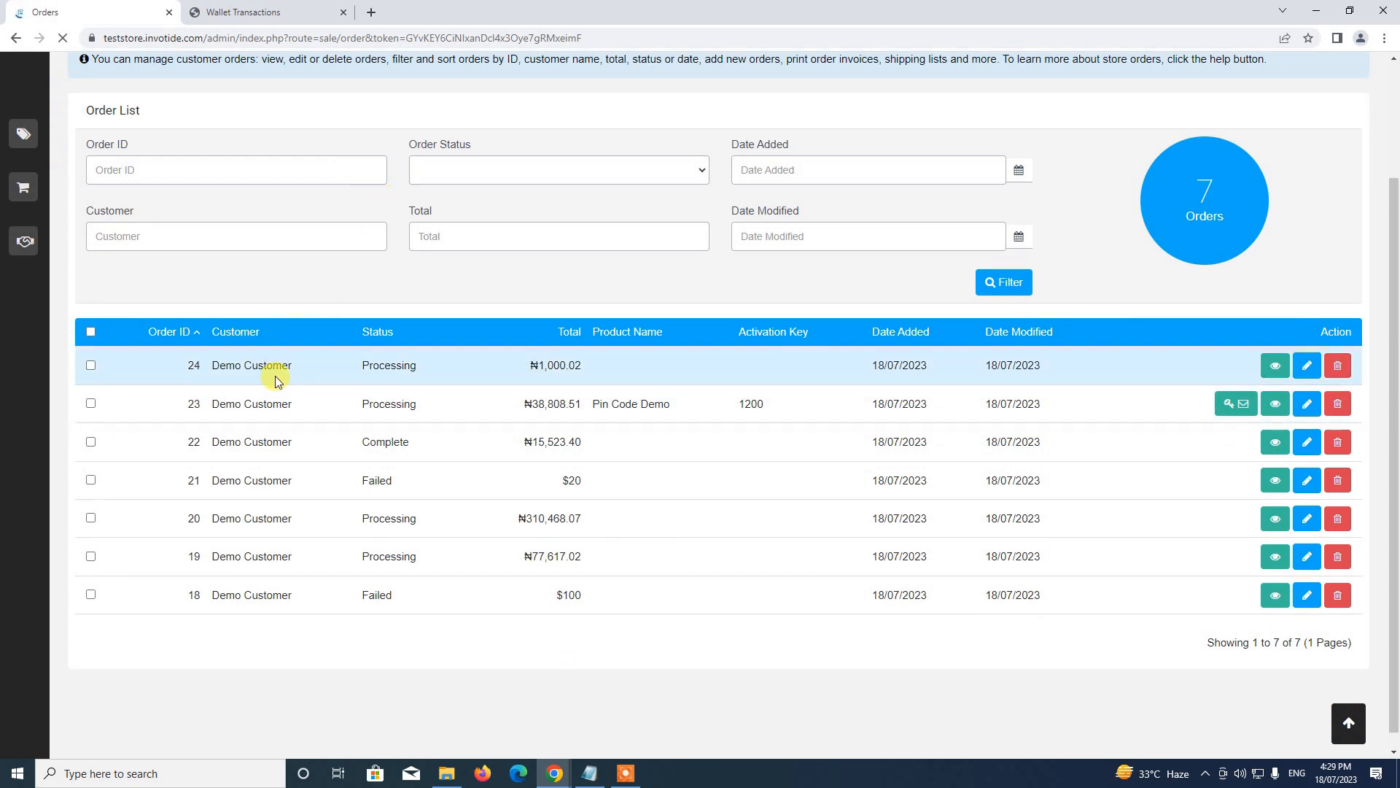
left_click(1275, 368)
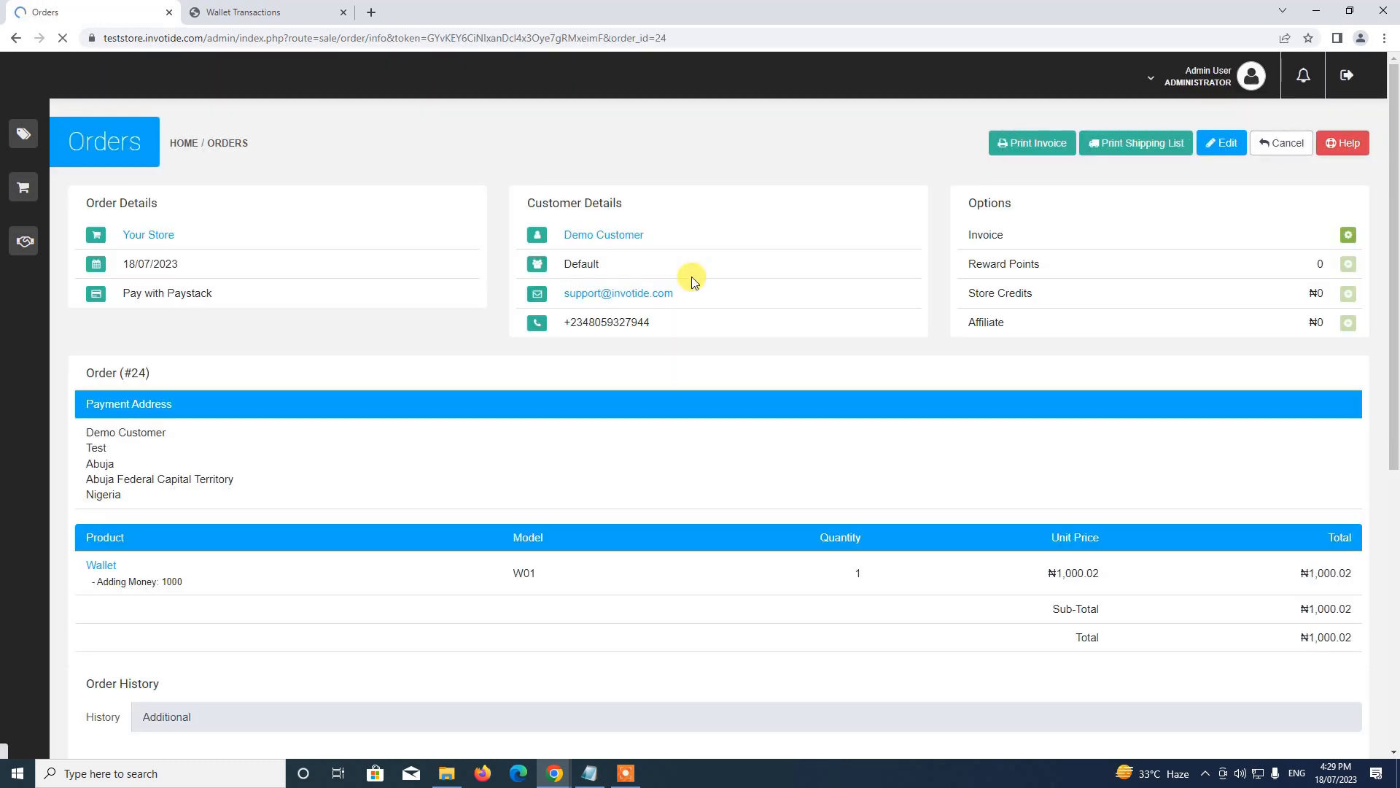
Review the wallet order's details and add a history entry with the order status Complete
scroll(689, 275, "down", 7)
scroll(681, 267, "up", 4)
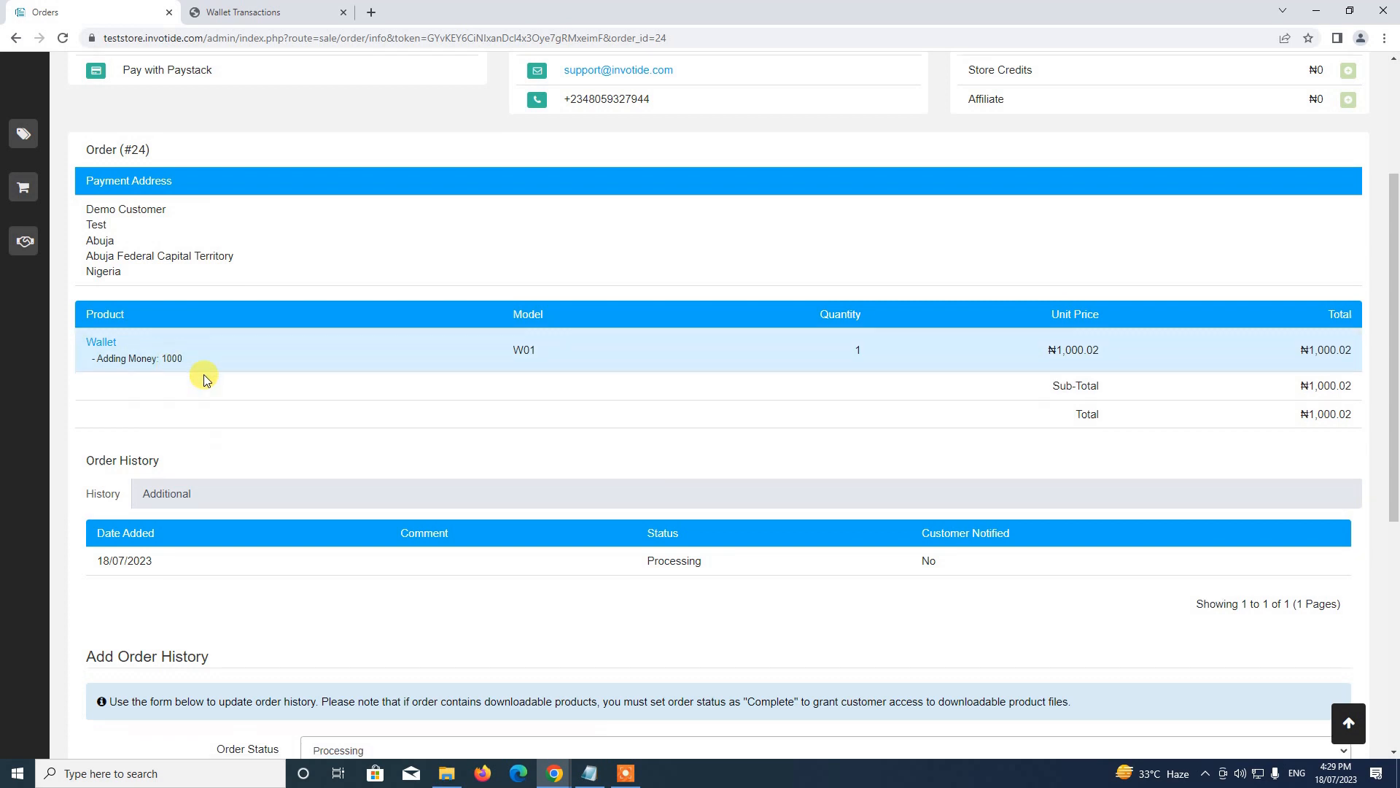
scroll(202, 377, "down", 3)
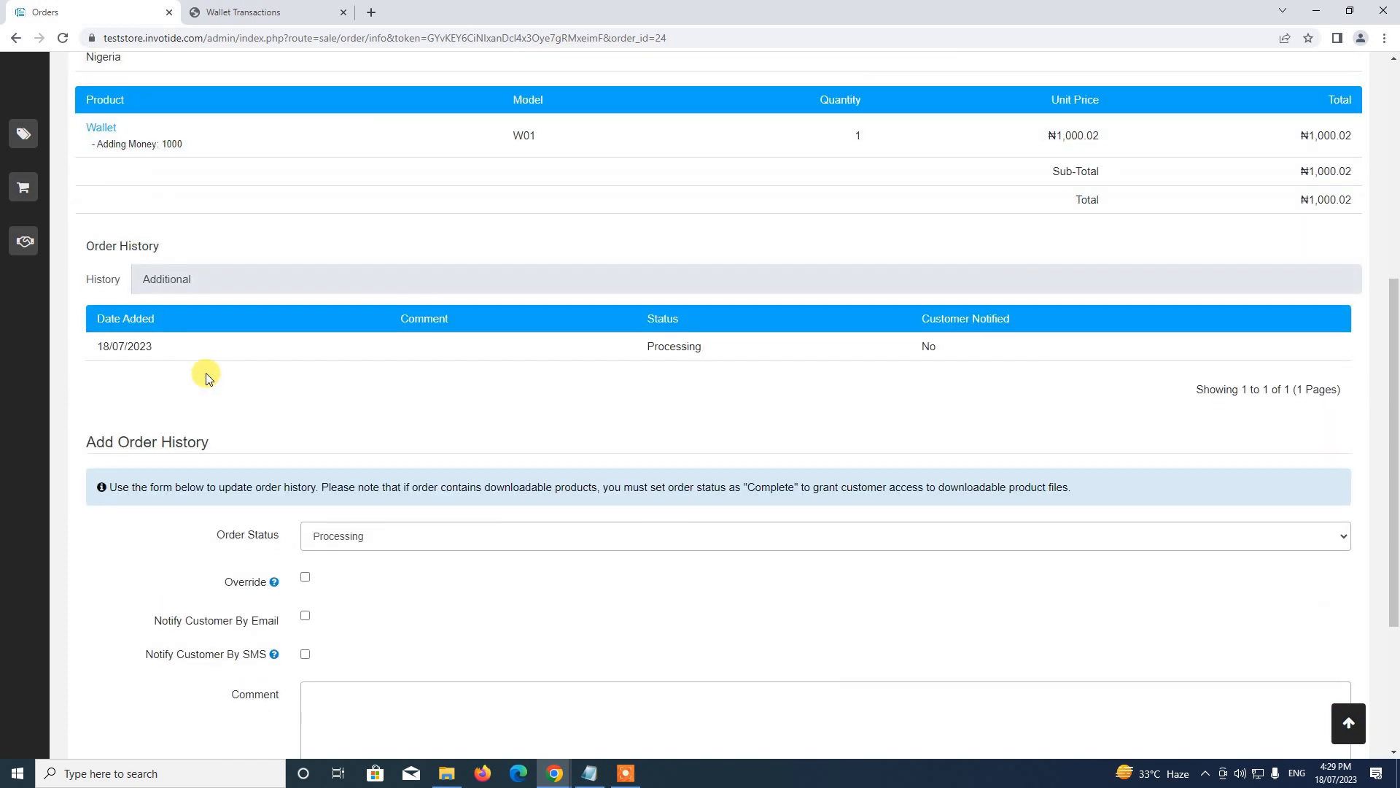
left_click(340, 543)
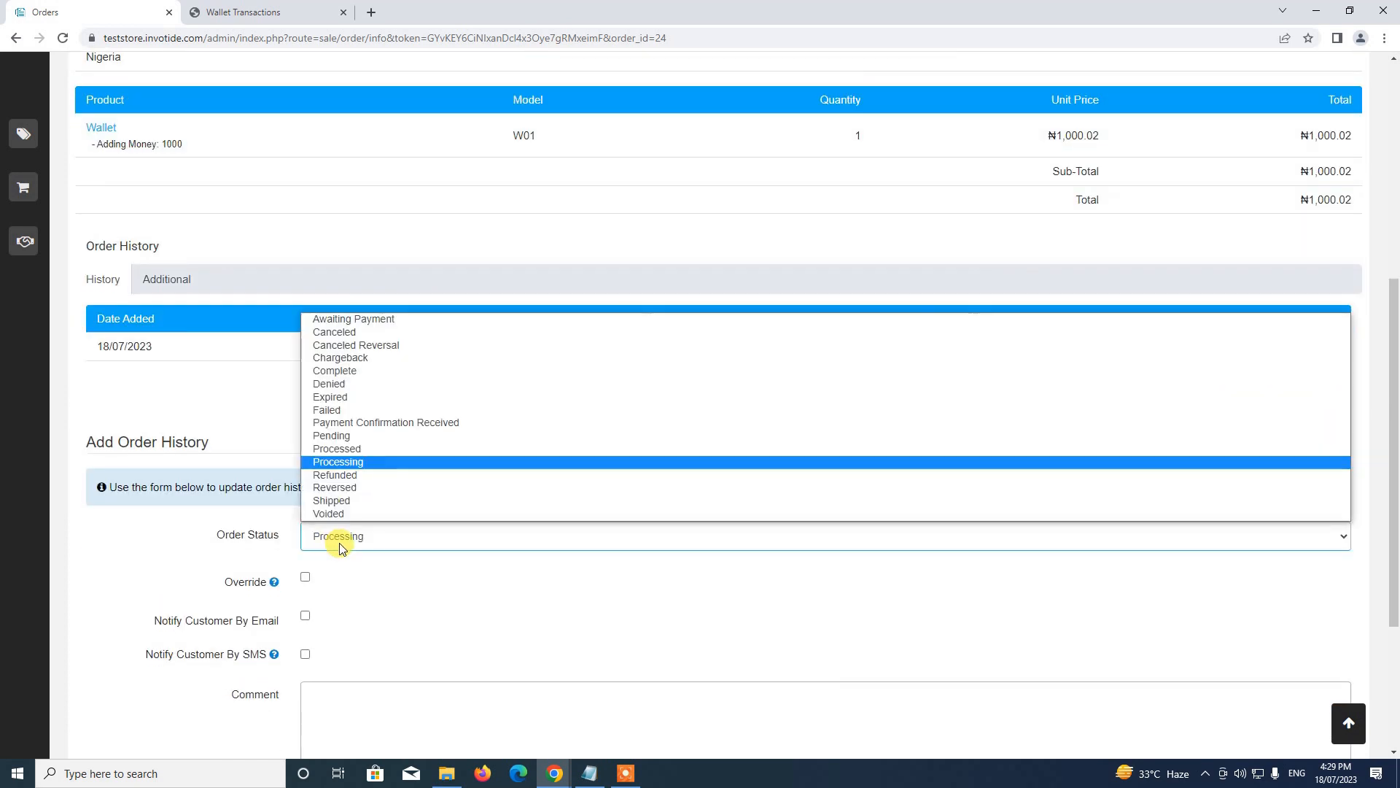
left_click(371, 372)
scroll(380, 372, "down", 3)
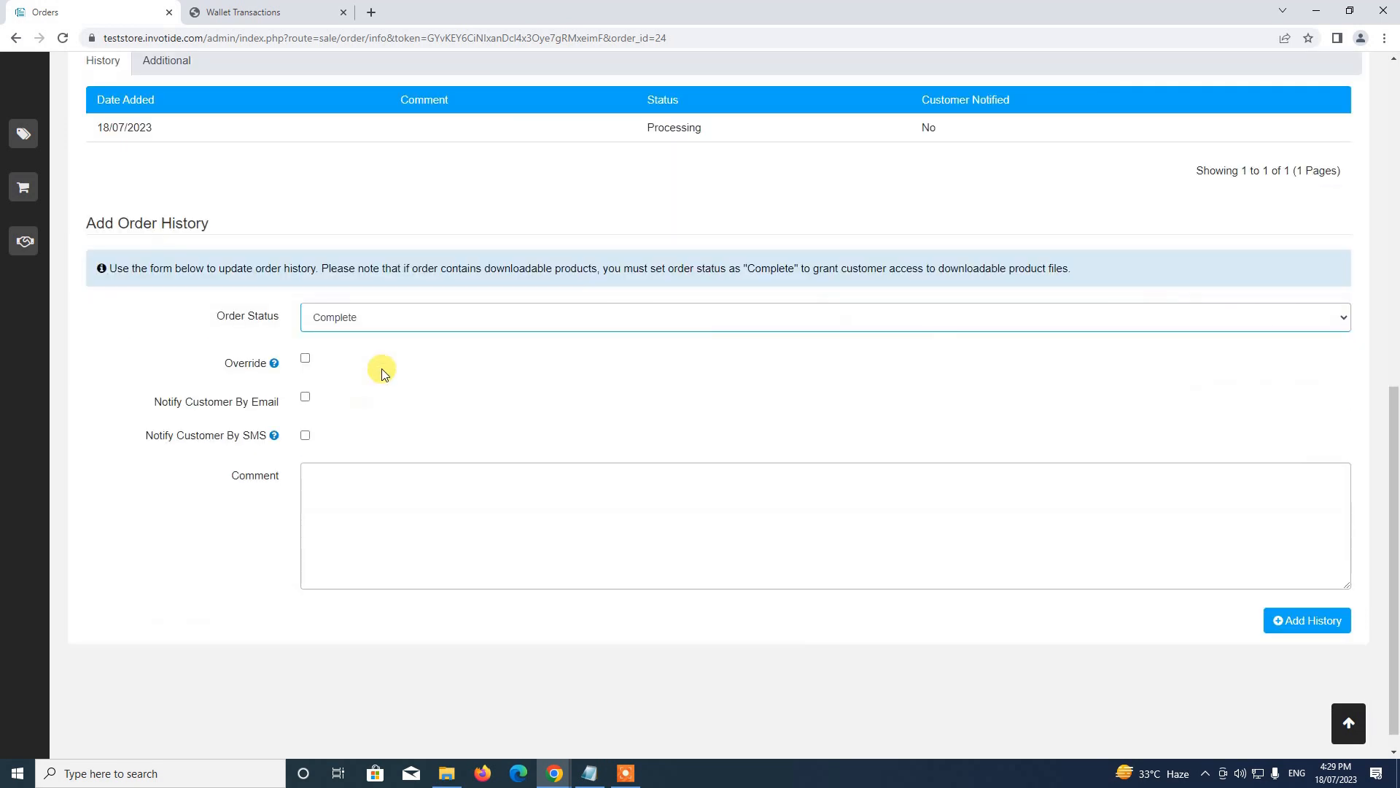
left_click(1297, 624)
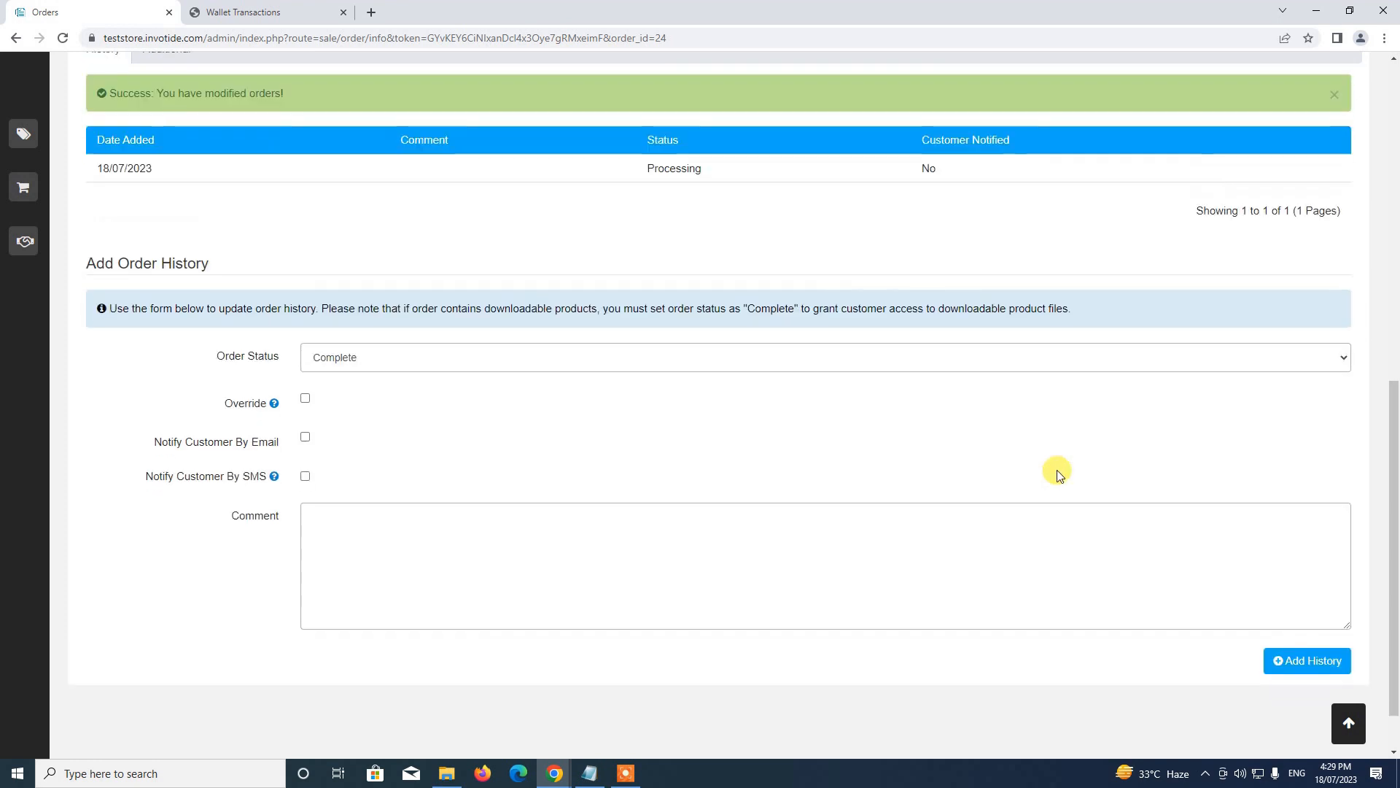
scroll(1057, 470, "up", 5)
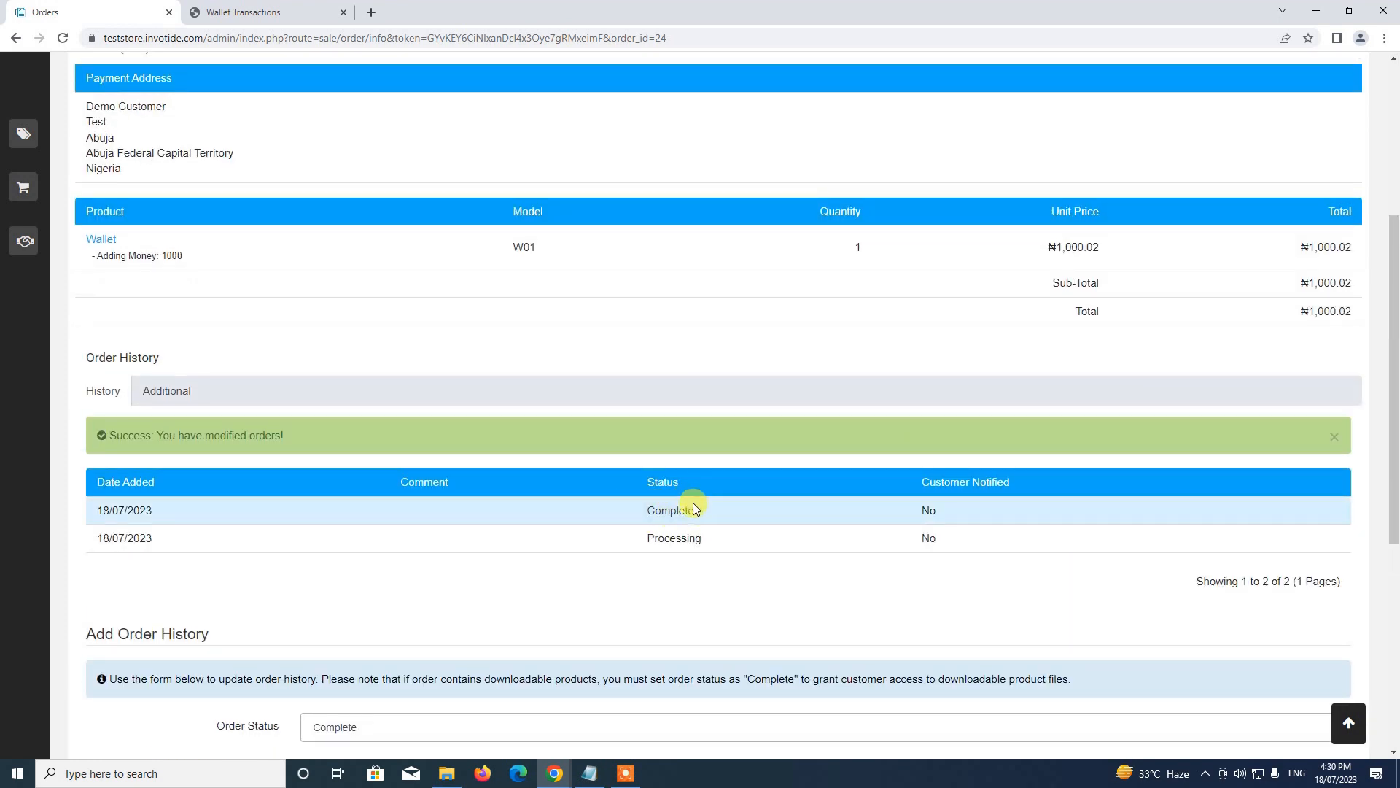
Return to the storefront and open the wallet's Add Money page from My Account to check the balance
left_click(267, 7)
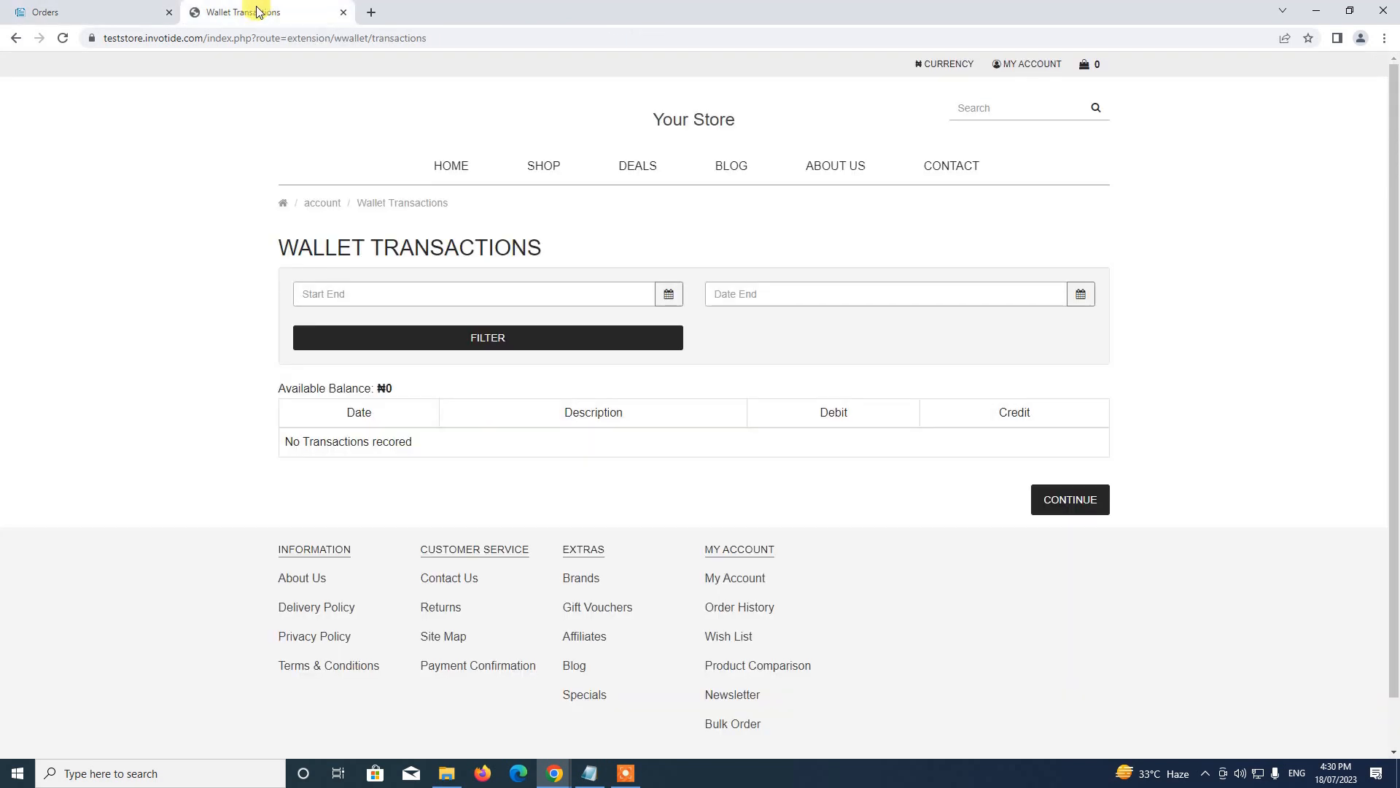
left_click(1039, 65)
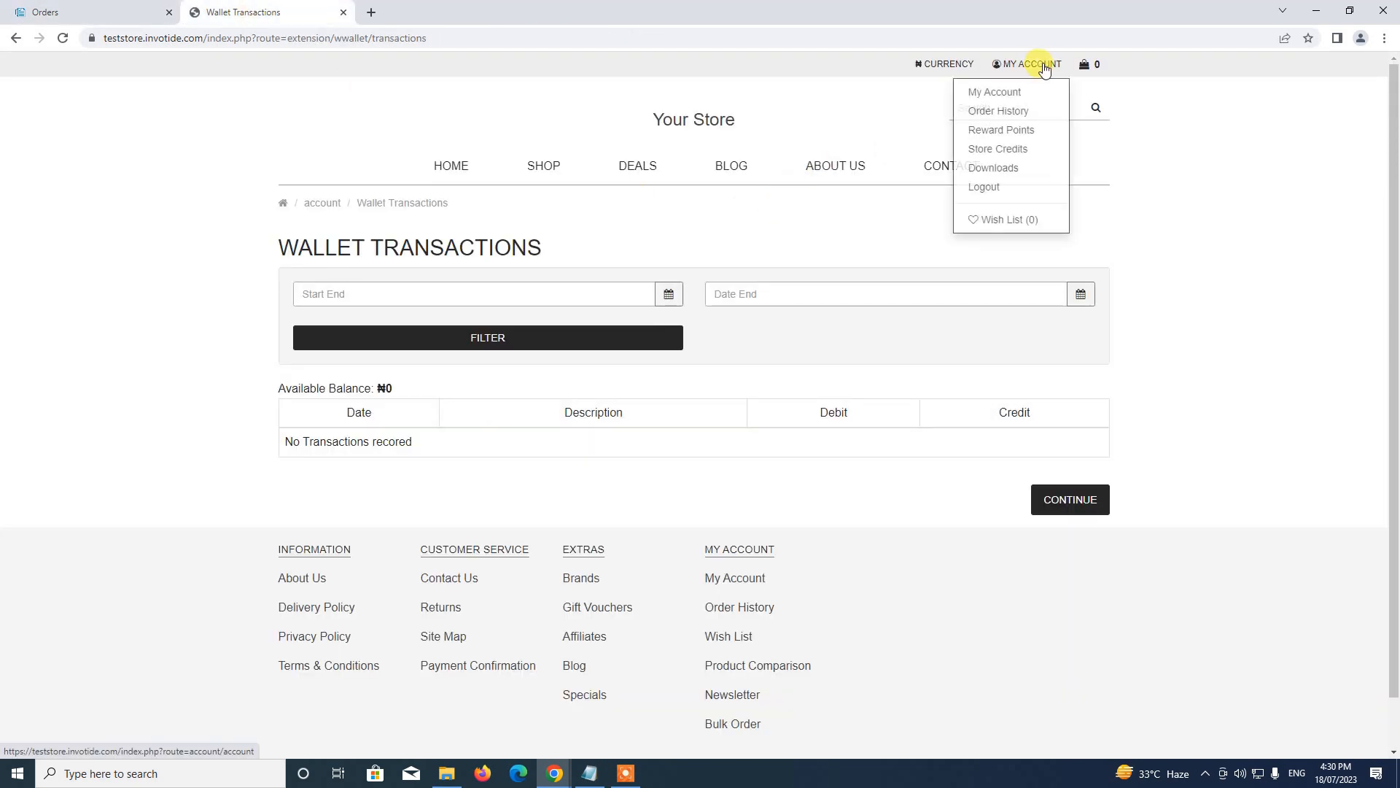
left_click(1003, 94)
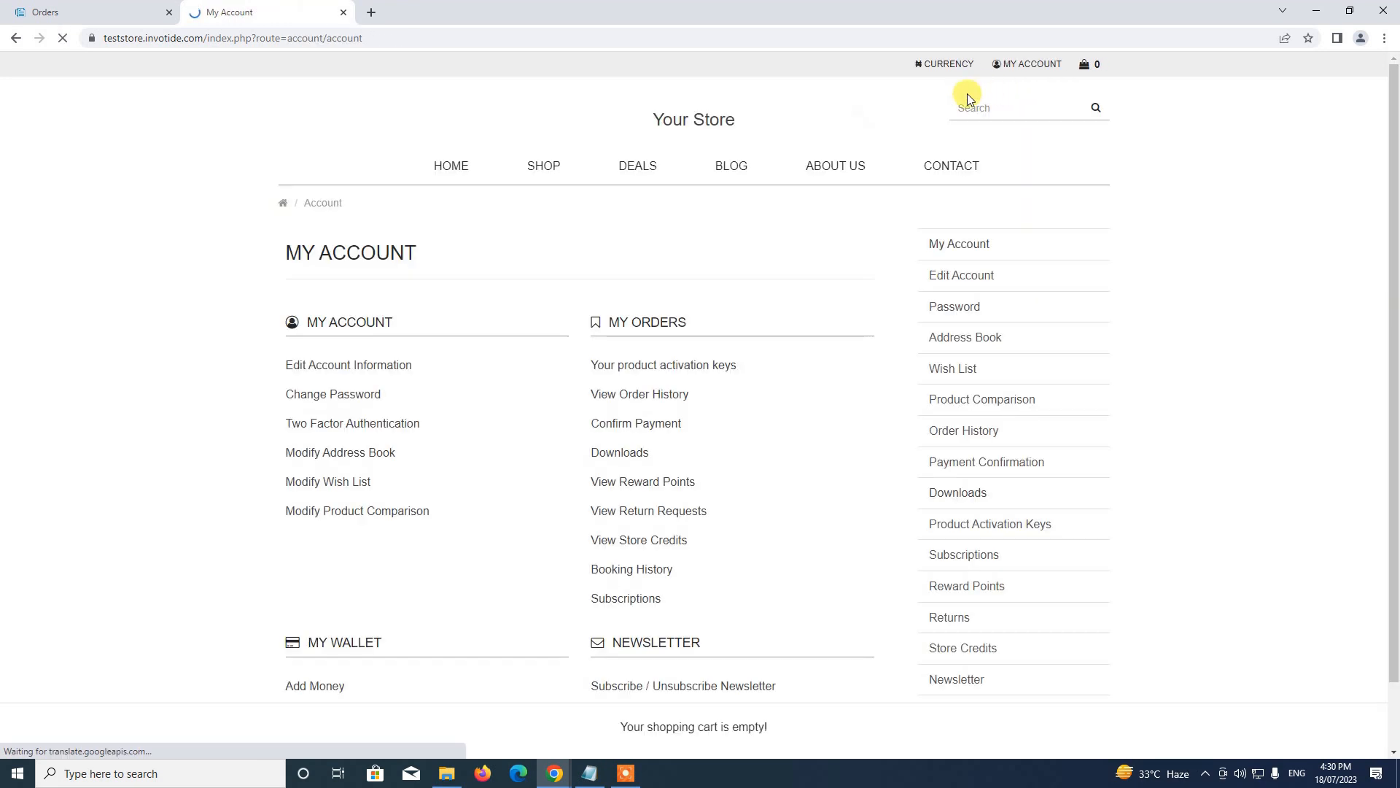
scroll(357, 526, "down", 3)
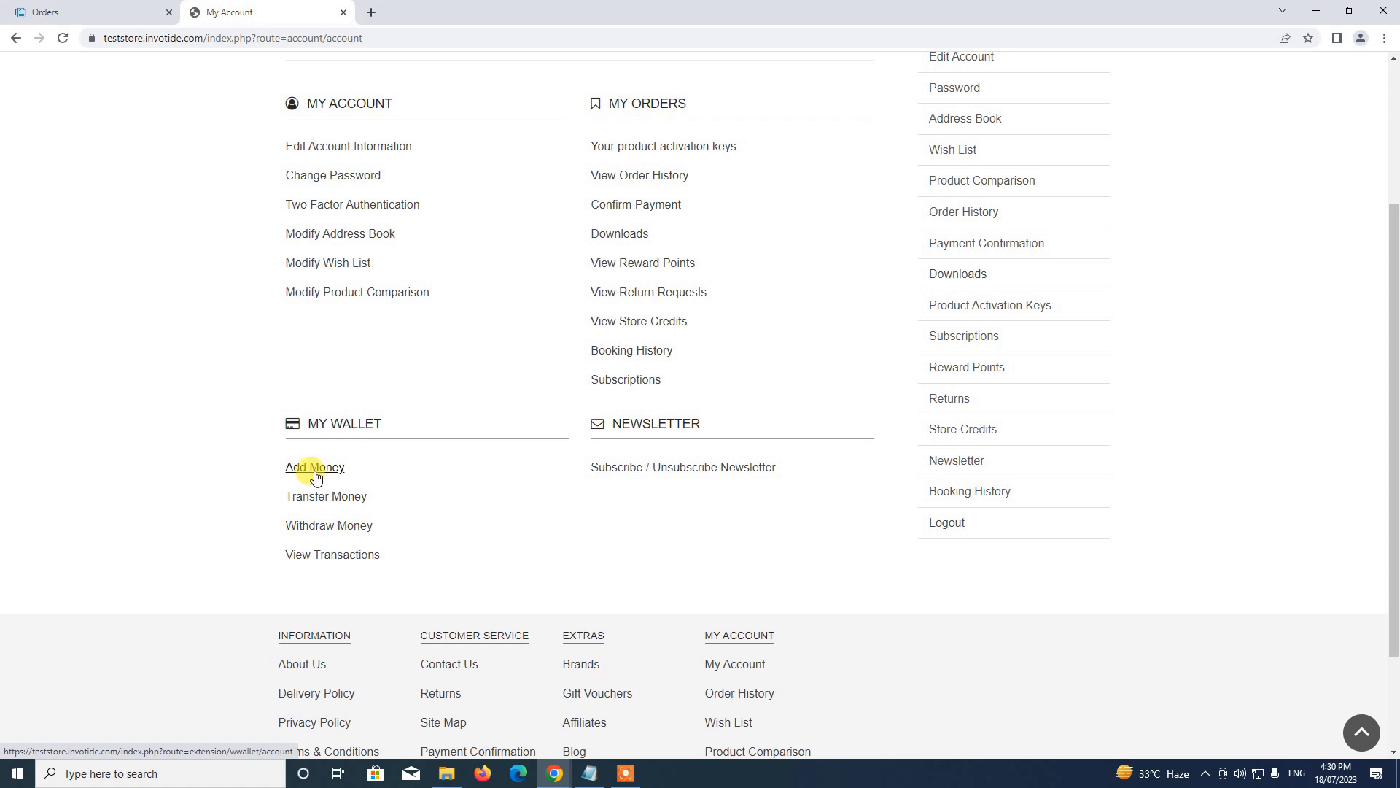
left_click(315, 471)
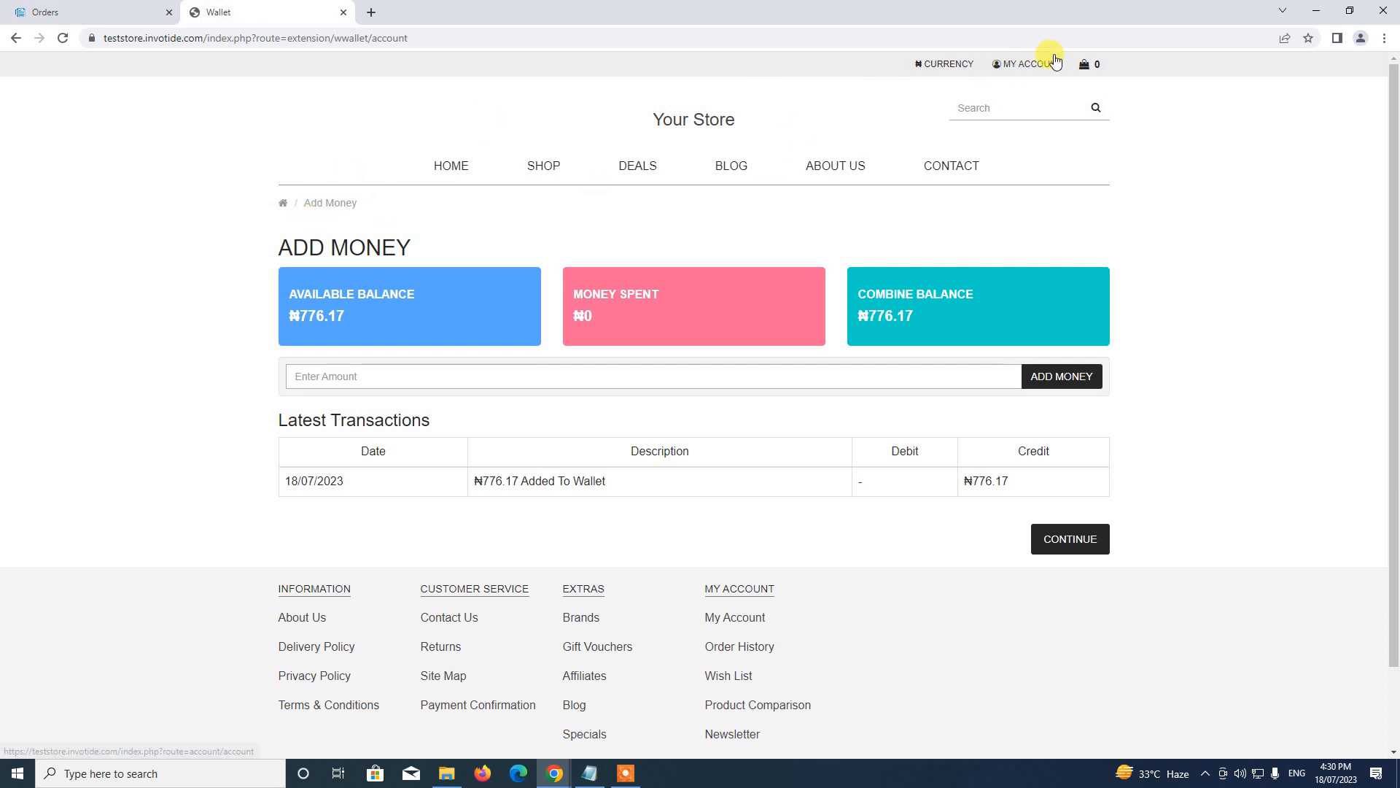
Open the wallet transactions from My Account to check the credited amount, and look at the store's currency options
left_click(1030, 64)
left_click(1001, 80)
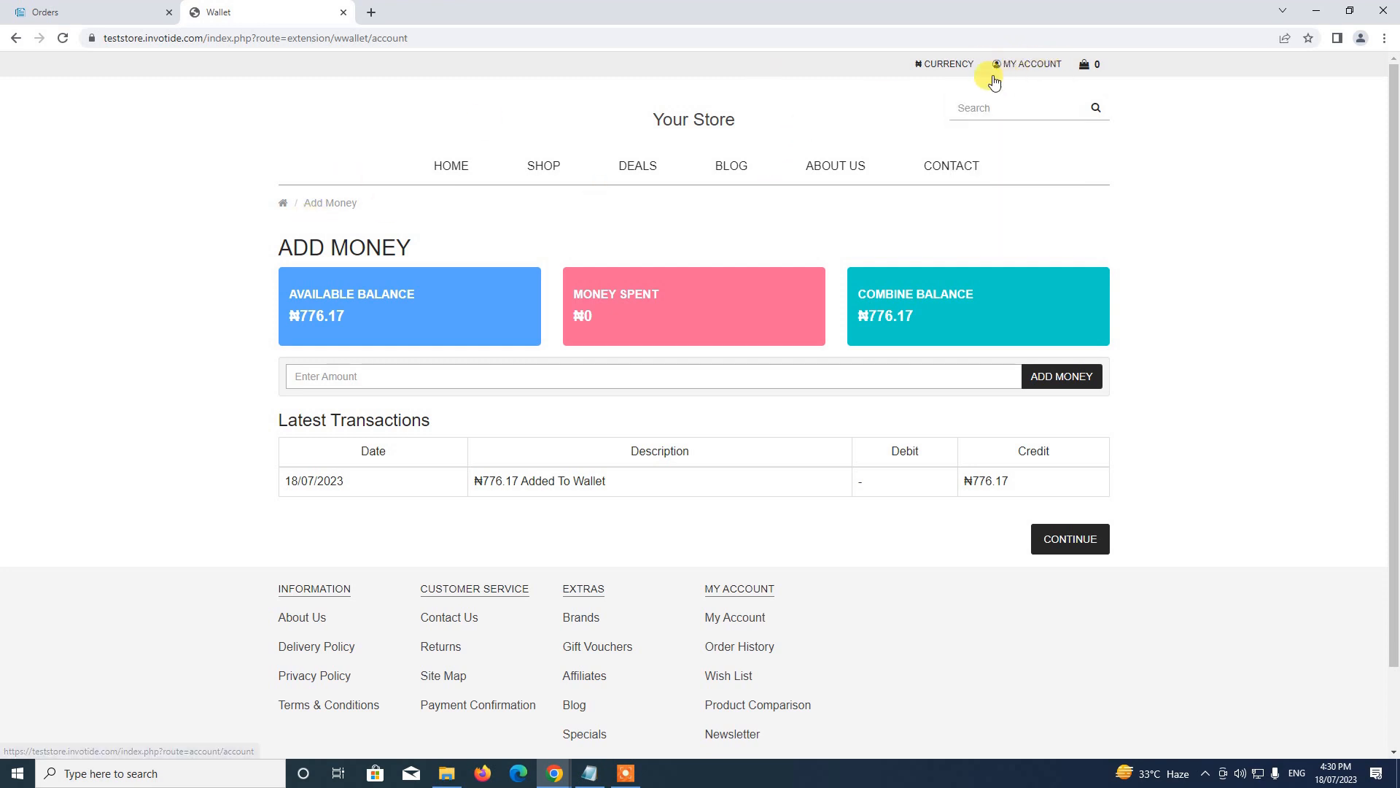
left_click(1010, 67)
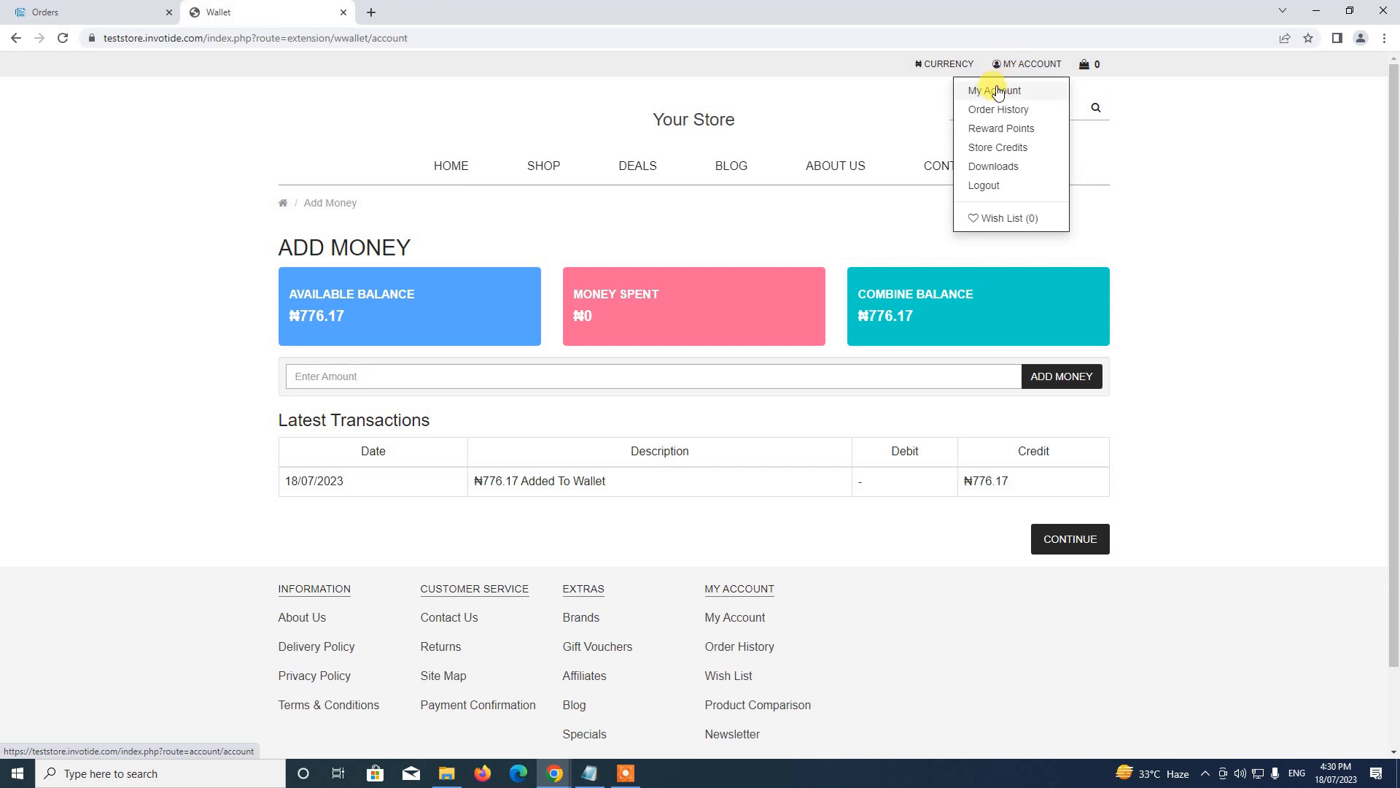
left_click(996, 94)
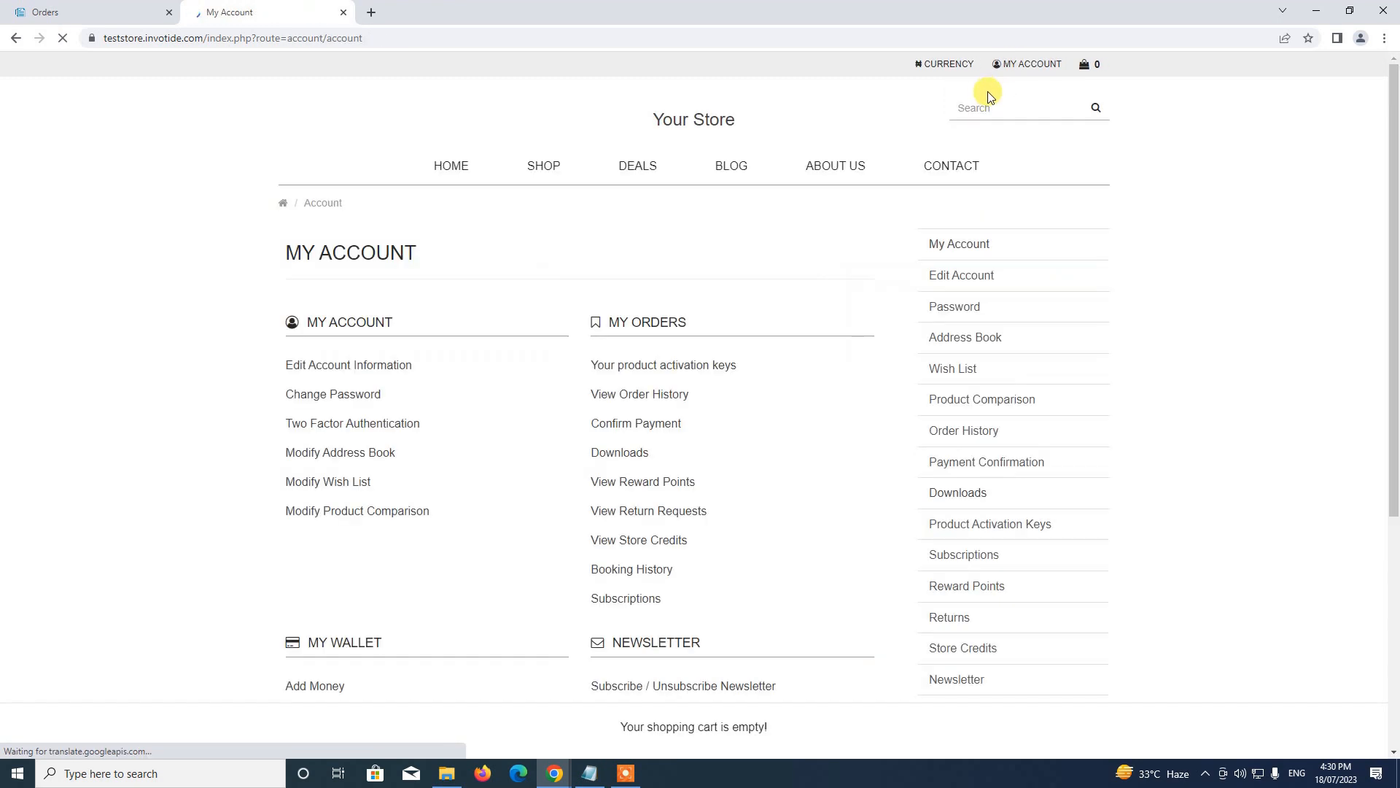
scroll(292, 453, "down", 5)
left_click(329, 415)
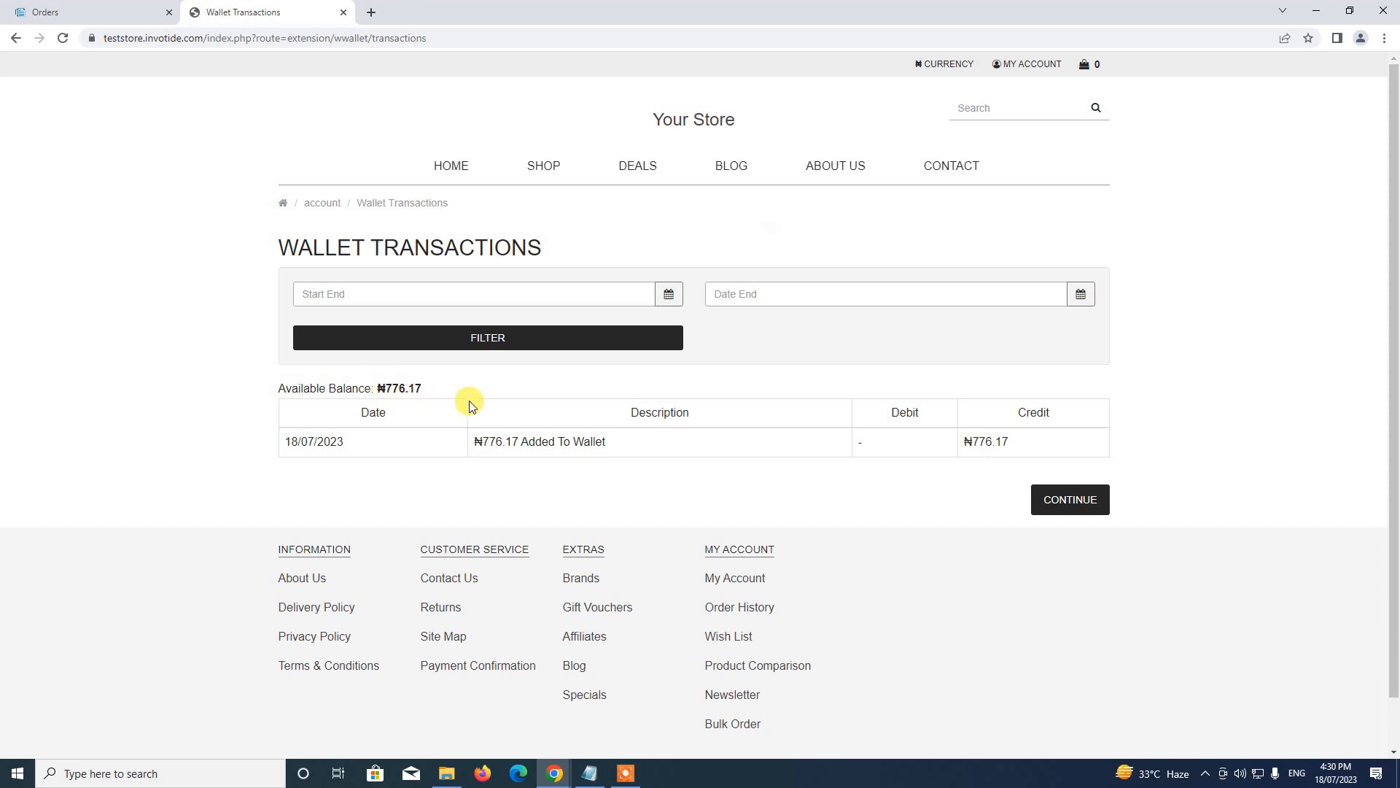
left_click(930, 64)
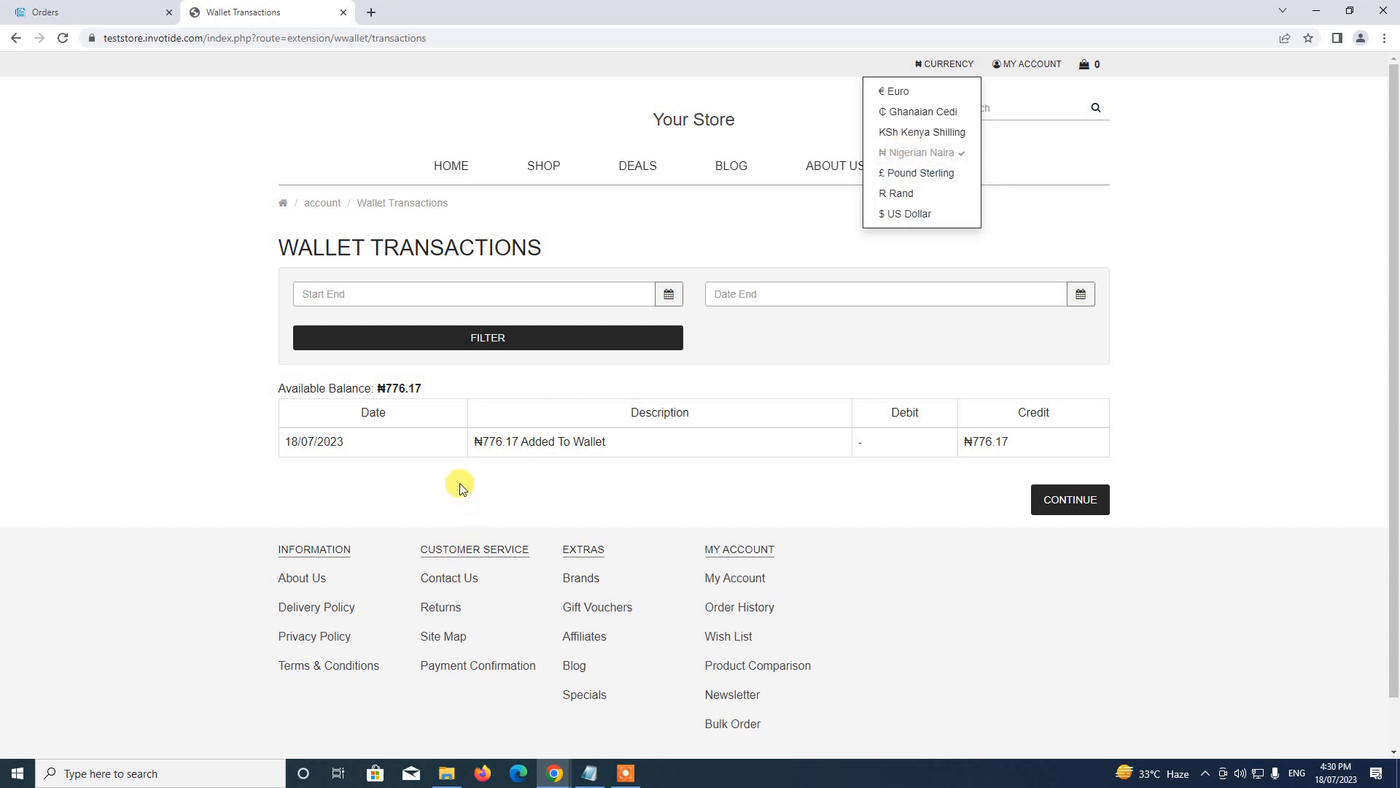
left_click(457, 446)
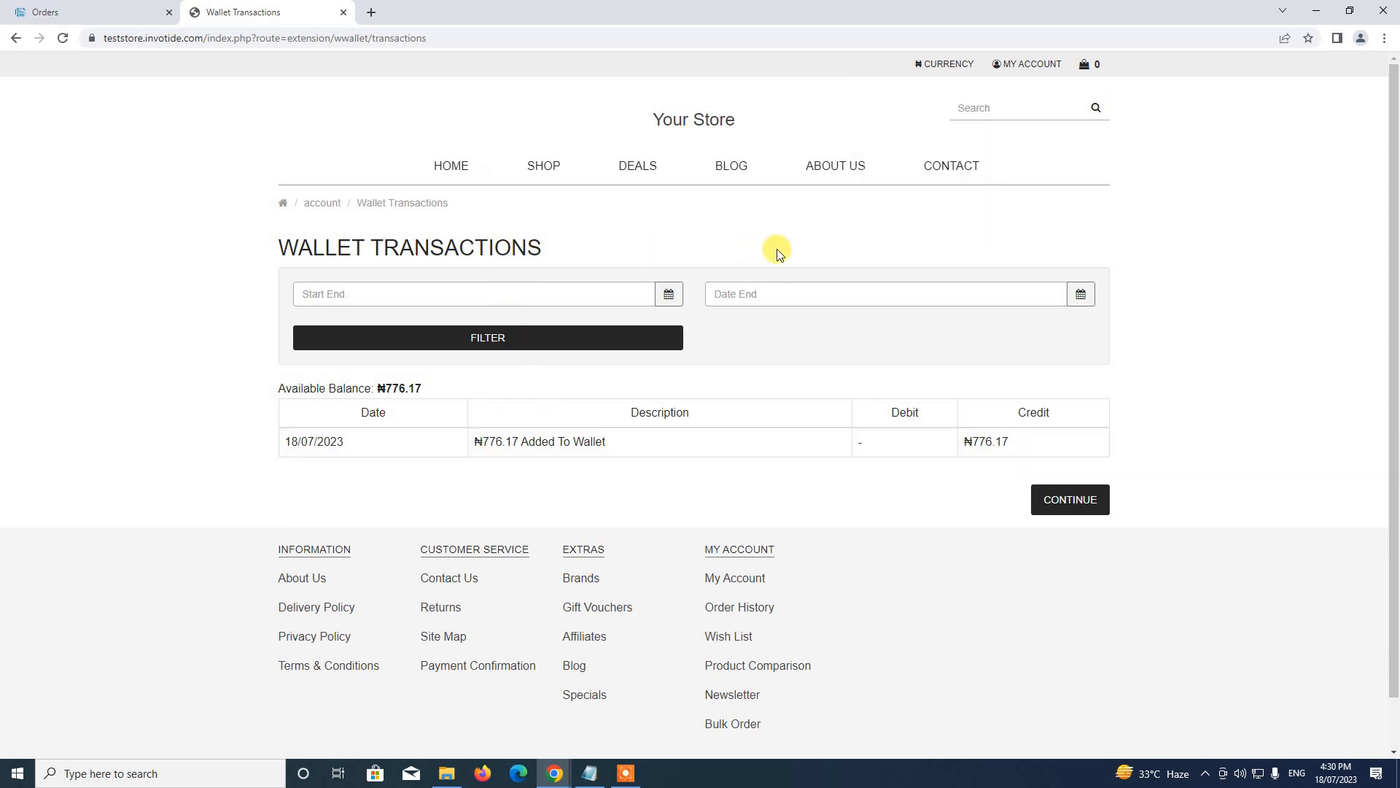
Open the wallet's Transfer Money page from the customer's My Account page to examine its transfer form
left_click(1001, 64)
left_click(996, 91)
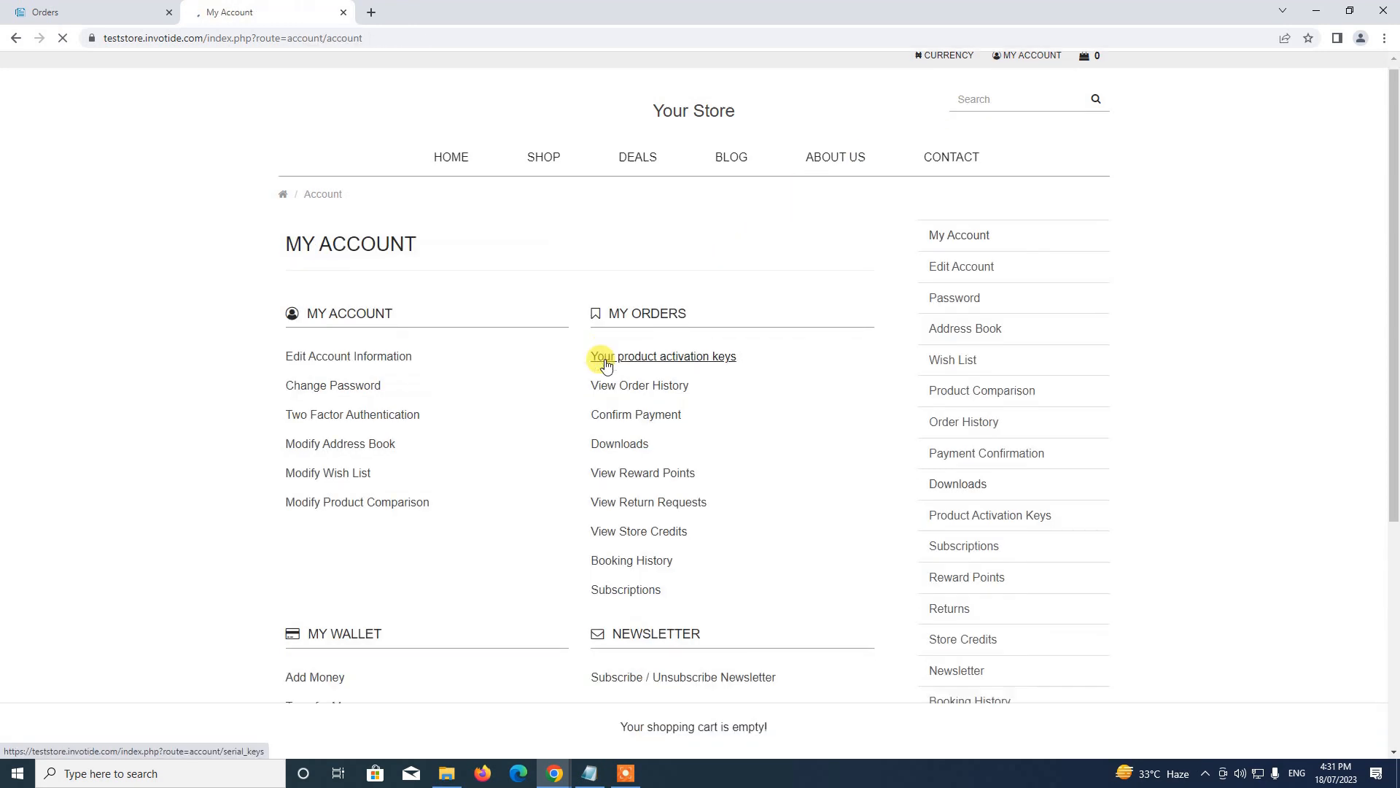
scroll(577, 356, "down", 4)
scroll(405, 343, "up", 4)
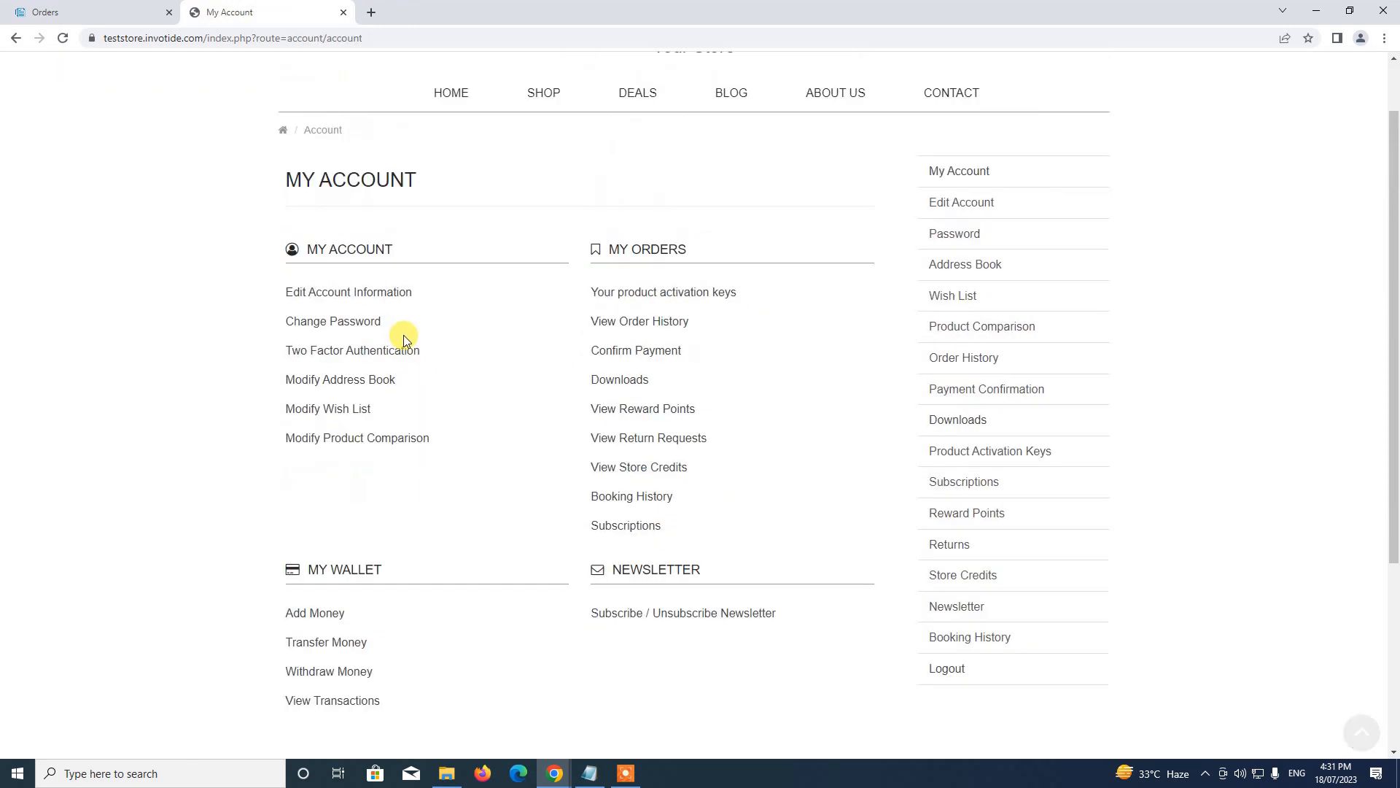
scroll(368, 641, "down", 3)
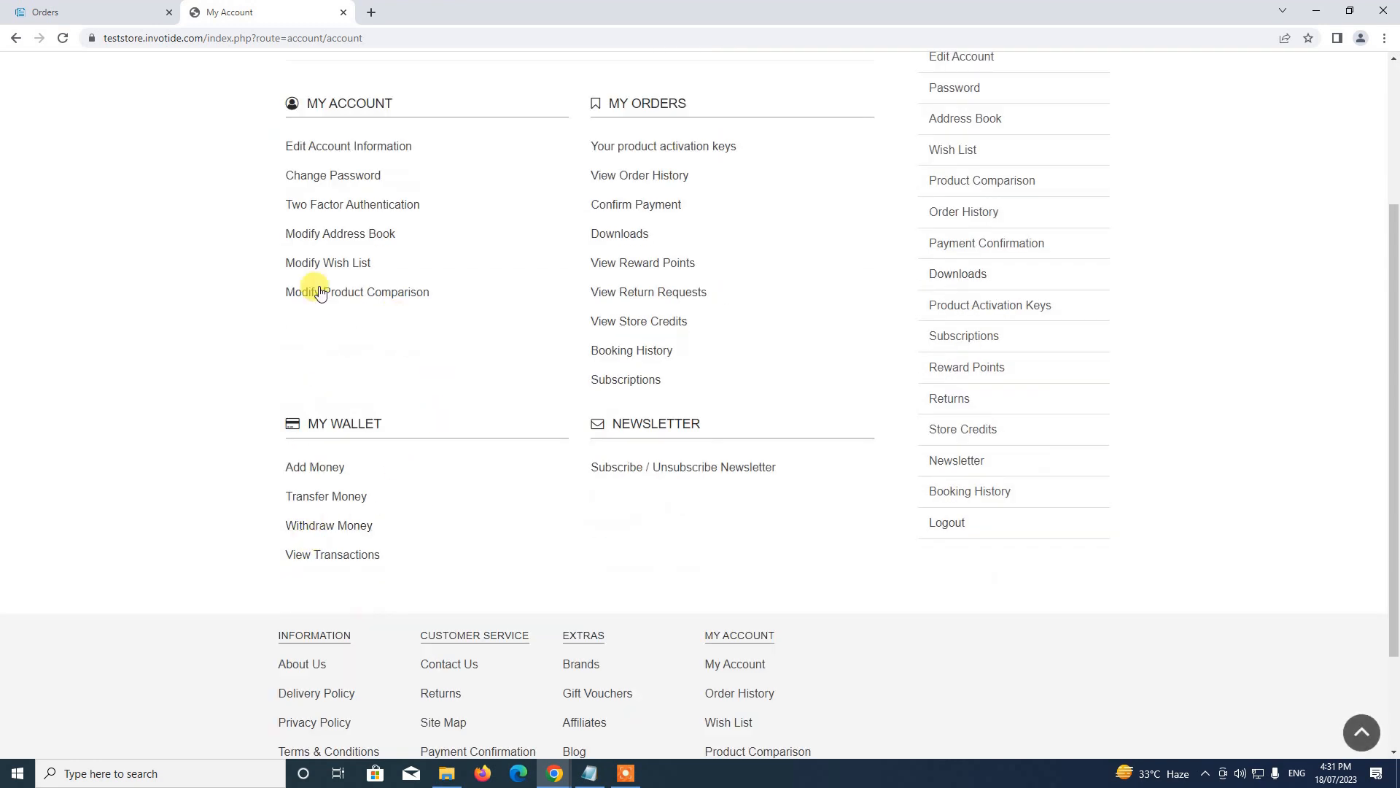
left_click(314, 496)
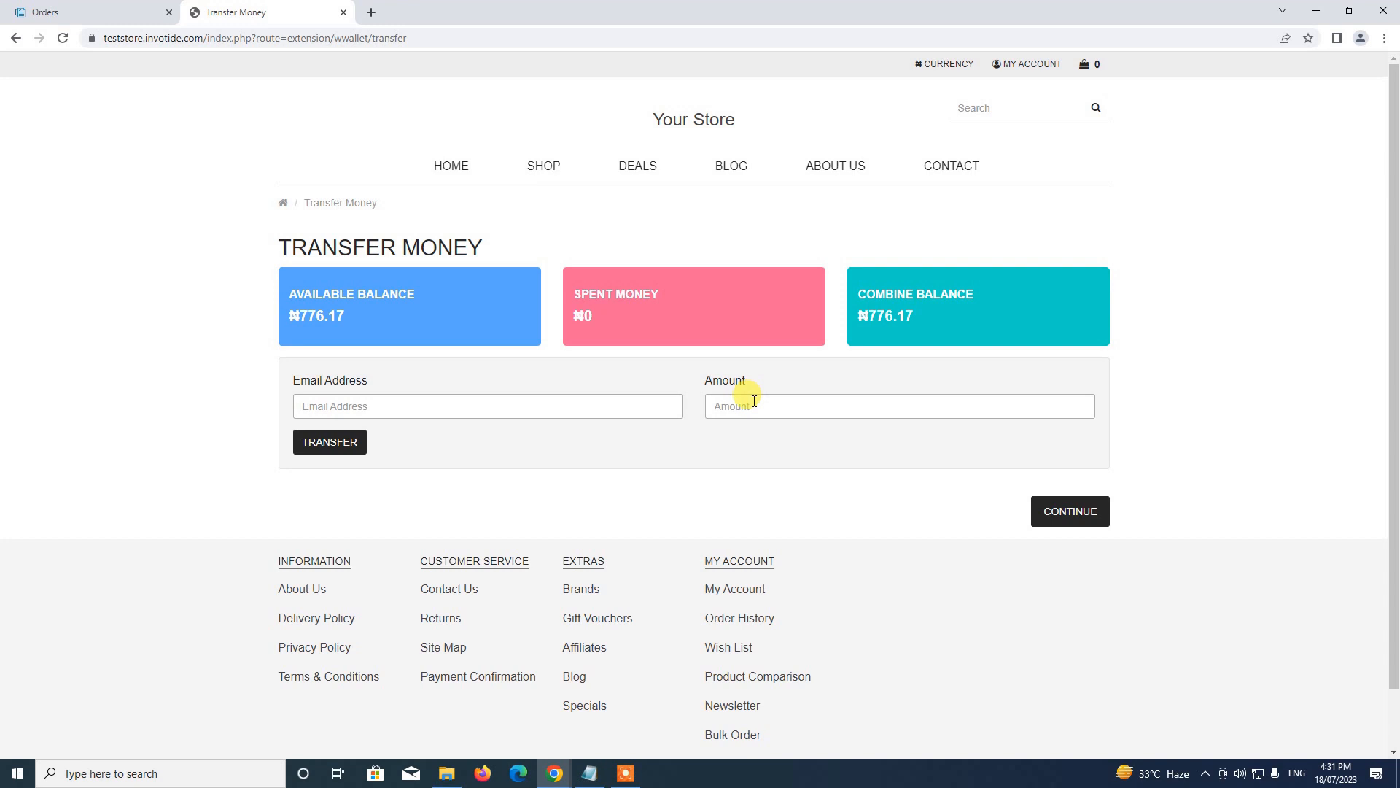
Go to the storefront home page and look through the listed products and their prices
left_click(459, 175)
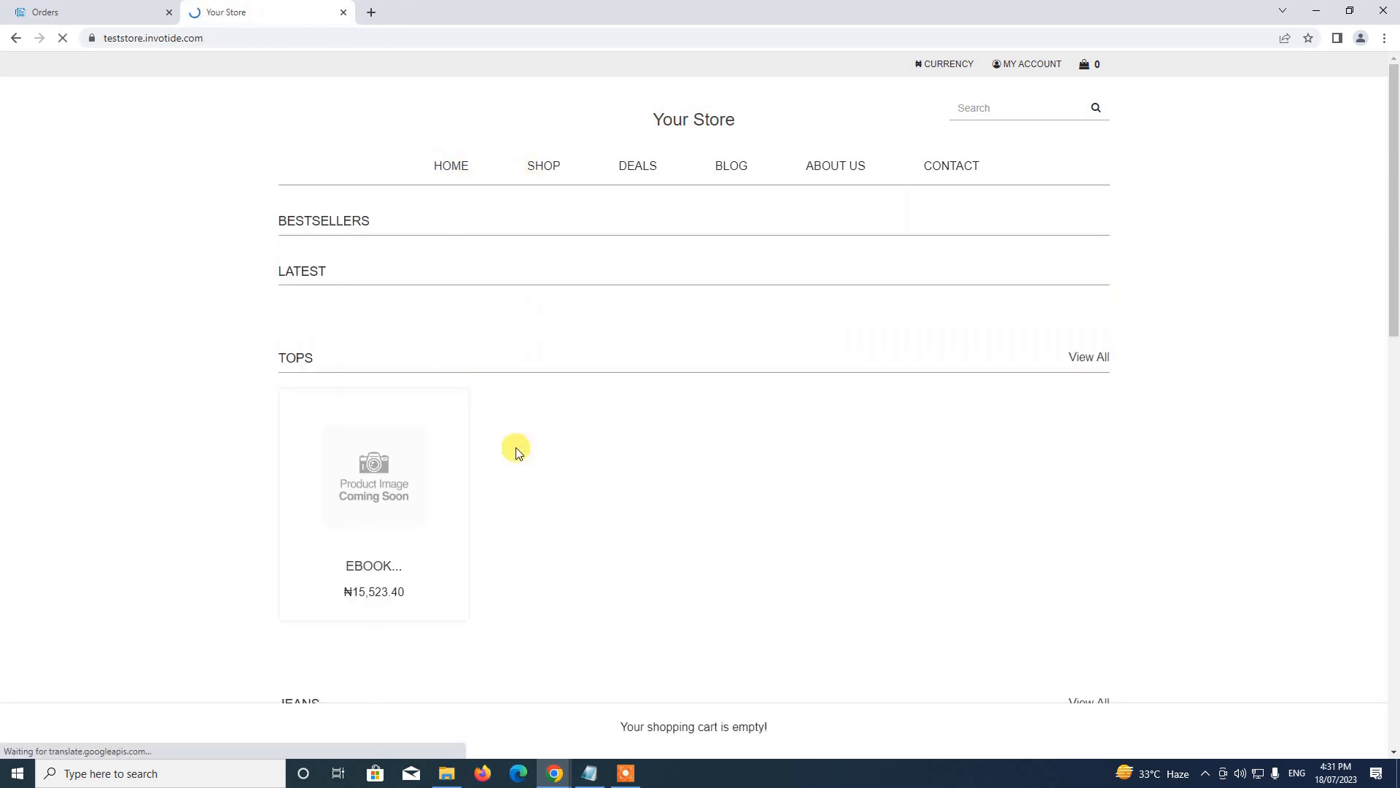
scroll(525, 452, "down", 2)
scroll(536, 459, "down", 4)
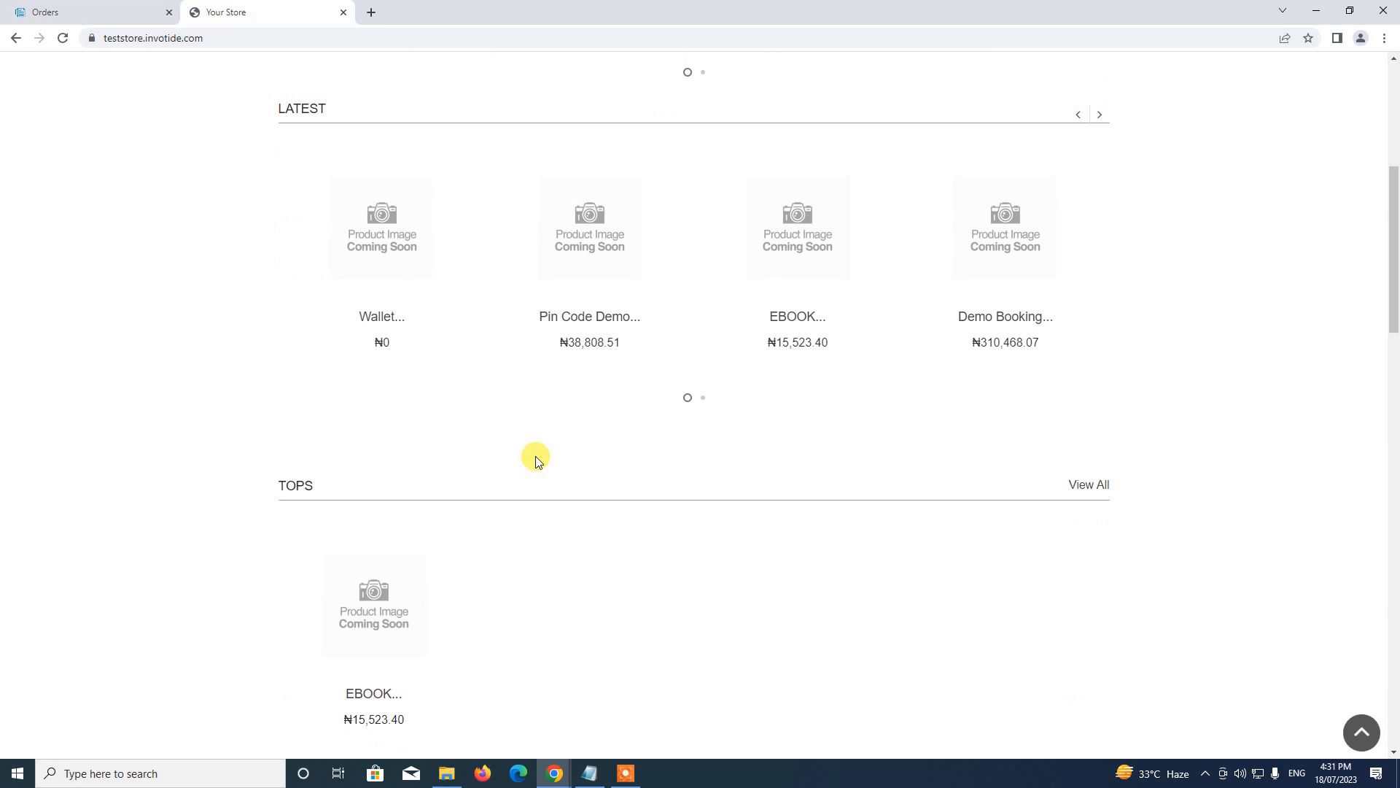
scroll(536, 460, "down", 5)
scroll(536, 460, "down", 4)
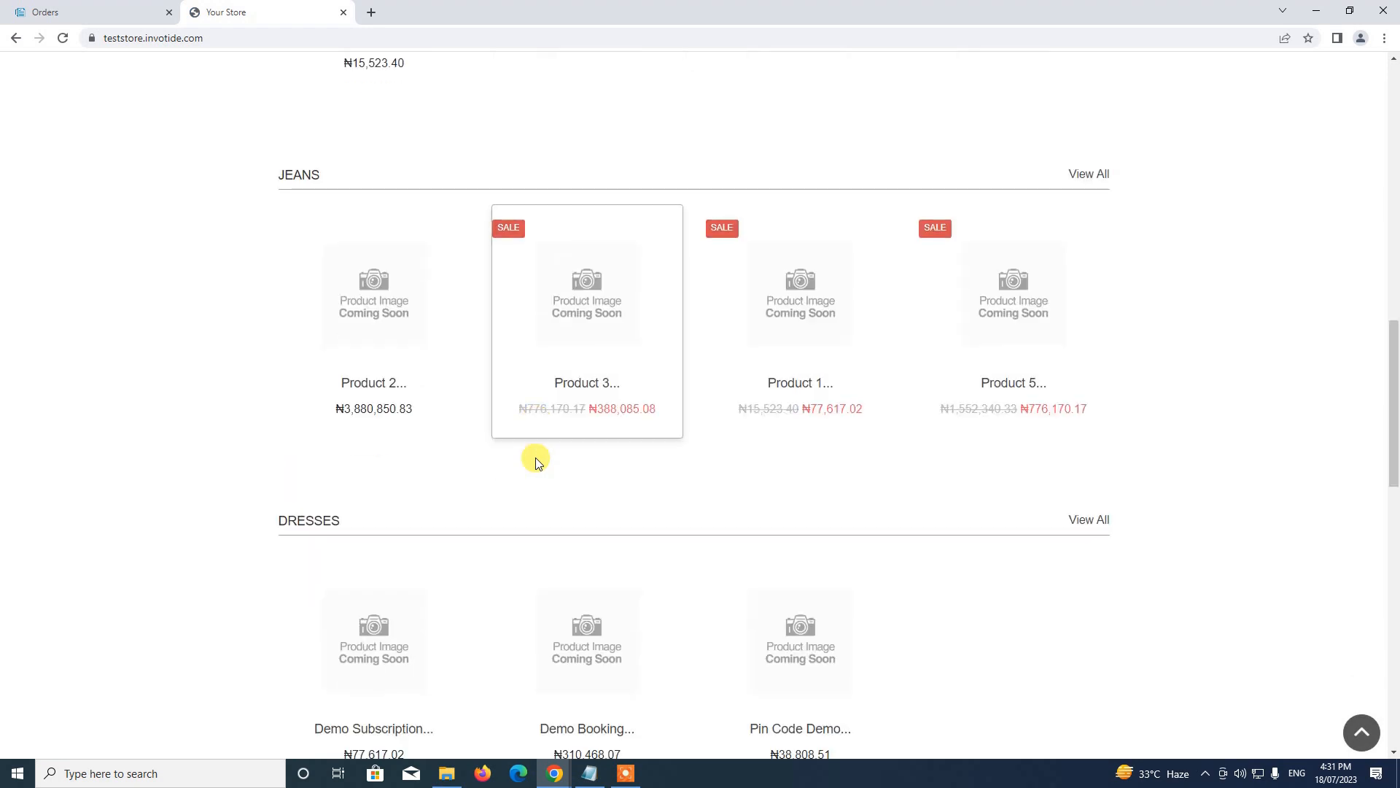
scroll(896, 466, "down", 3)
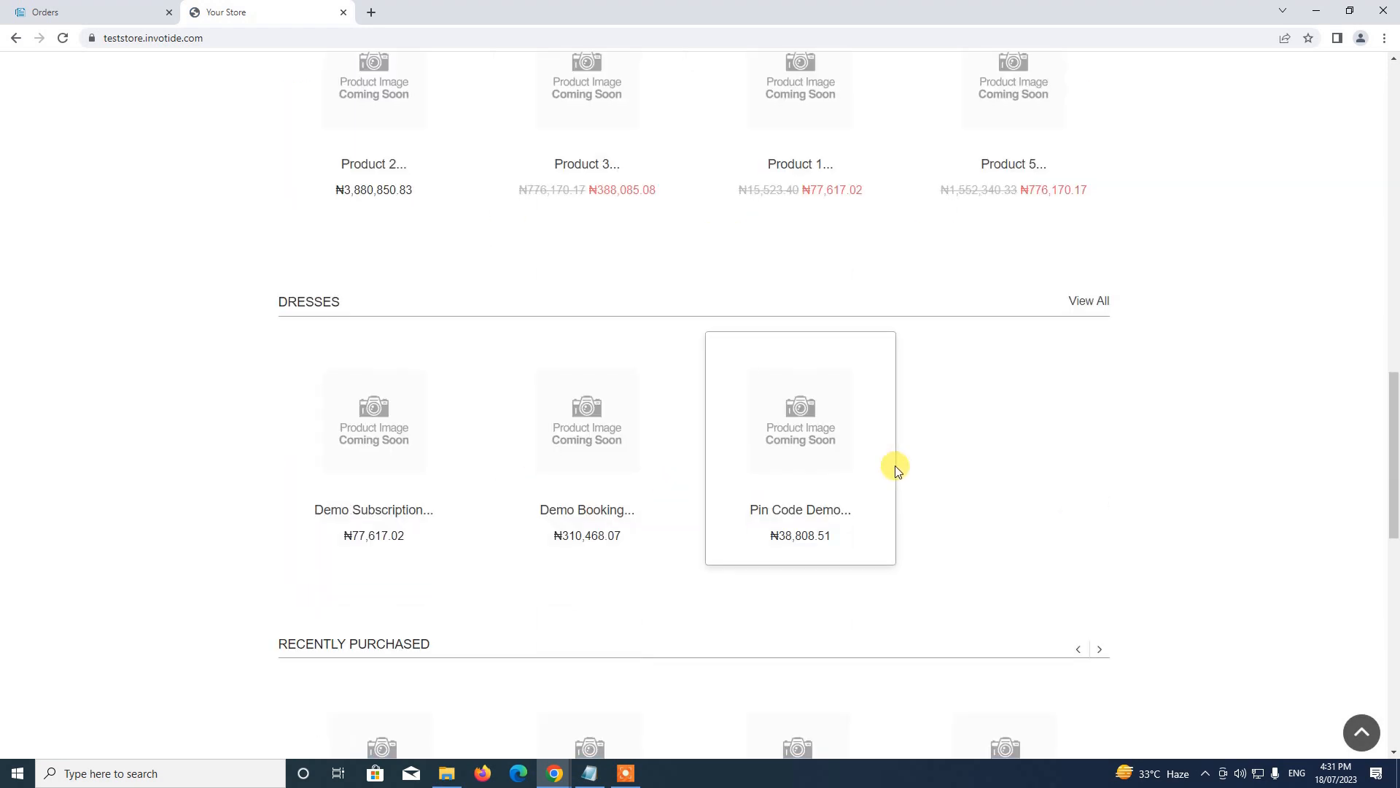
scroll(895, 474, "down", 5)
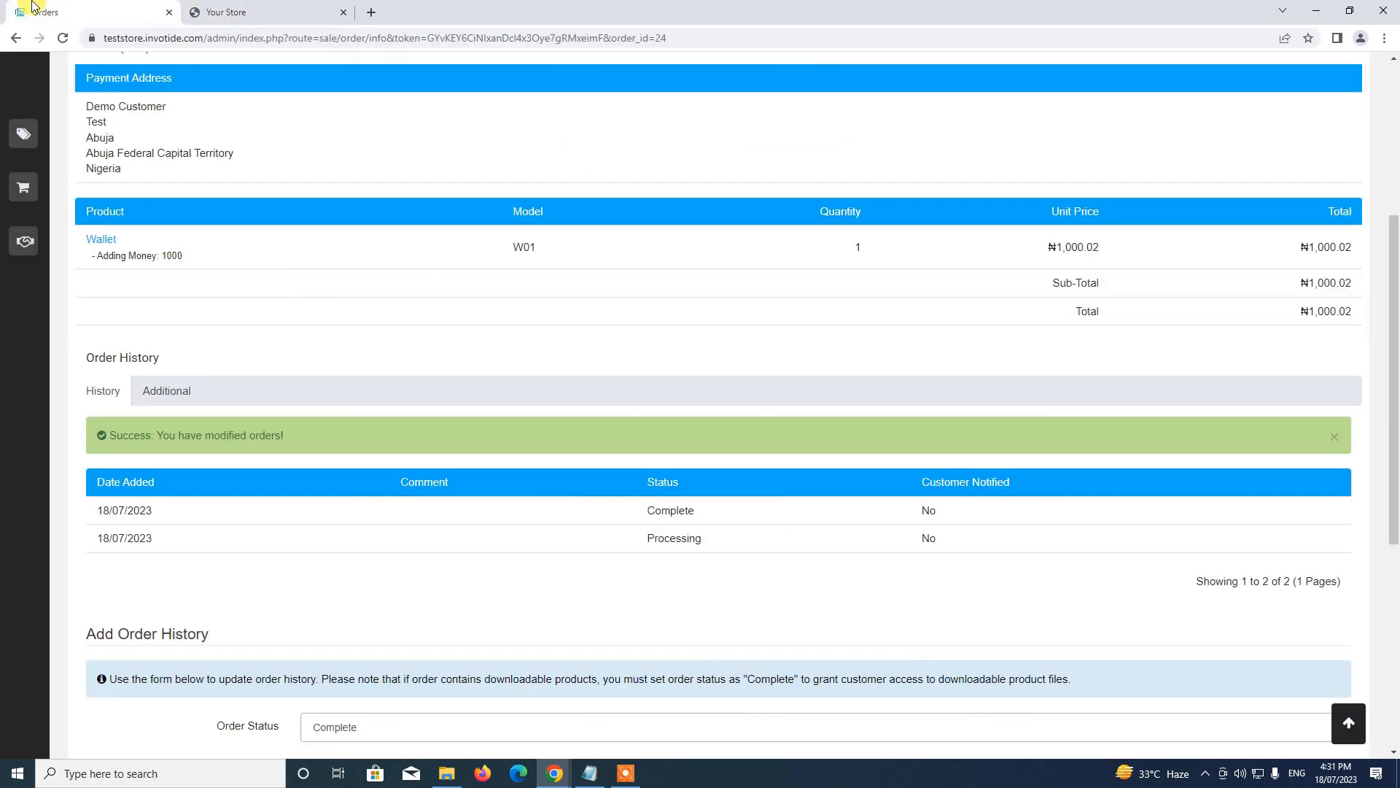
Return to the admin and open the eBOOK product for editing from the catalog's product list
left_click(87, 11)
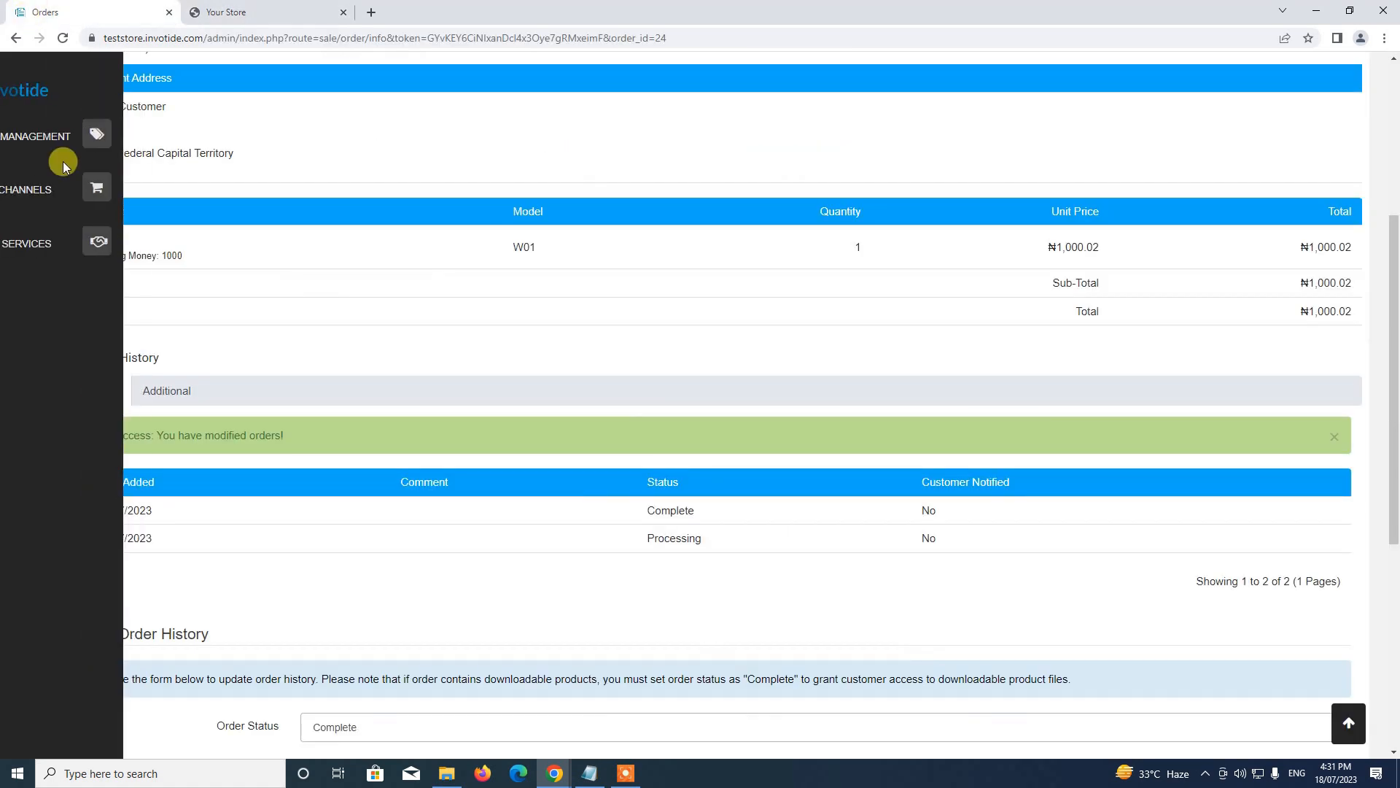
left_click(33, 136)
left_click(35, 204)
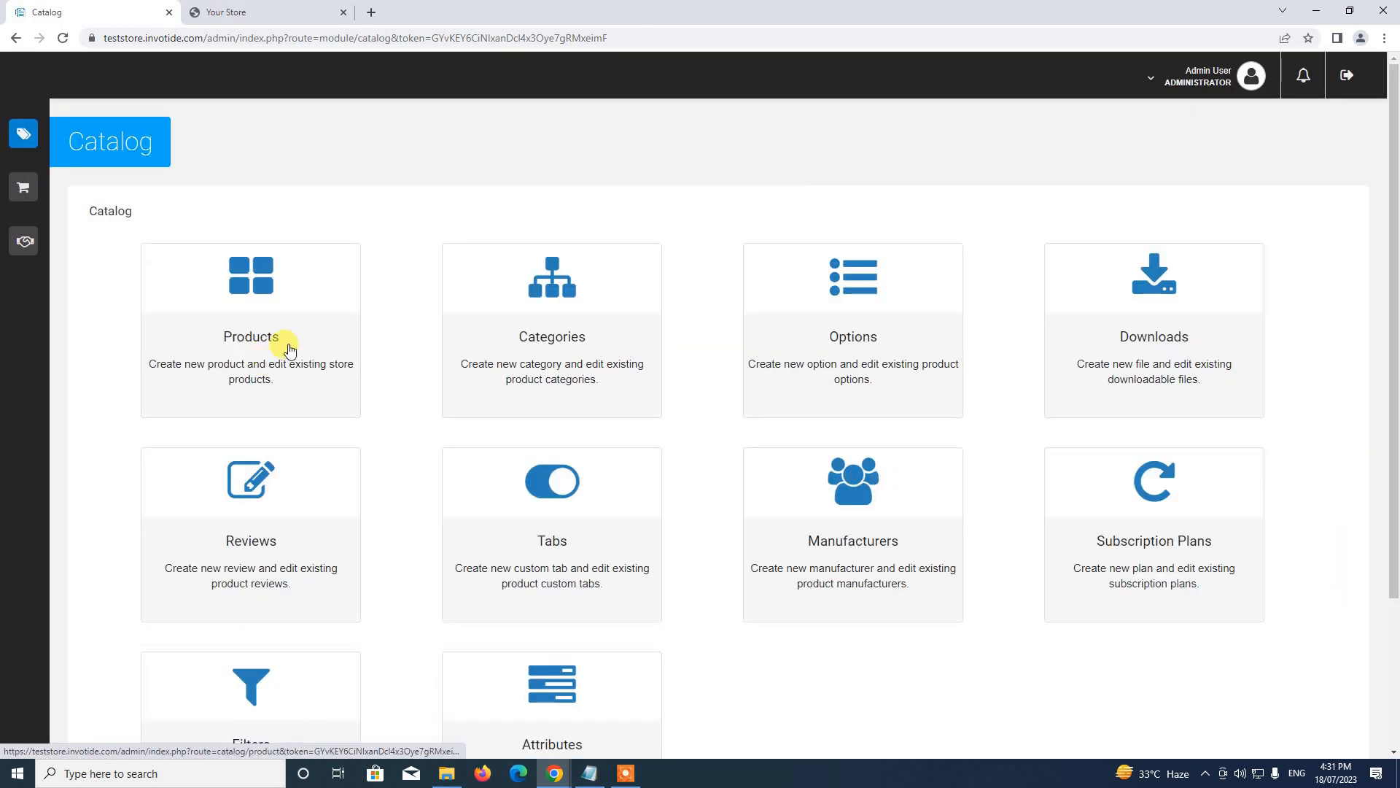
left_click(393, 369)
scroll(375, 365, "down", 4)
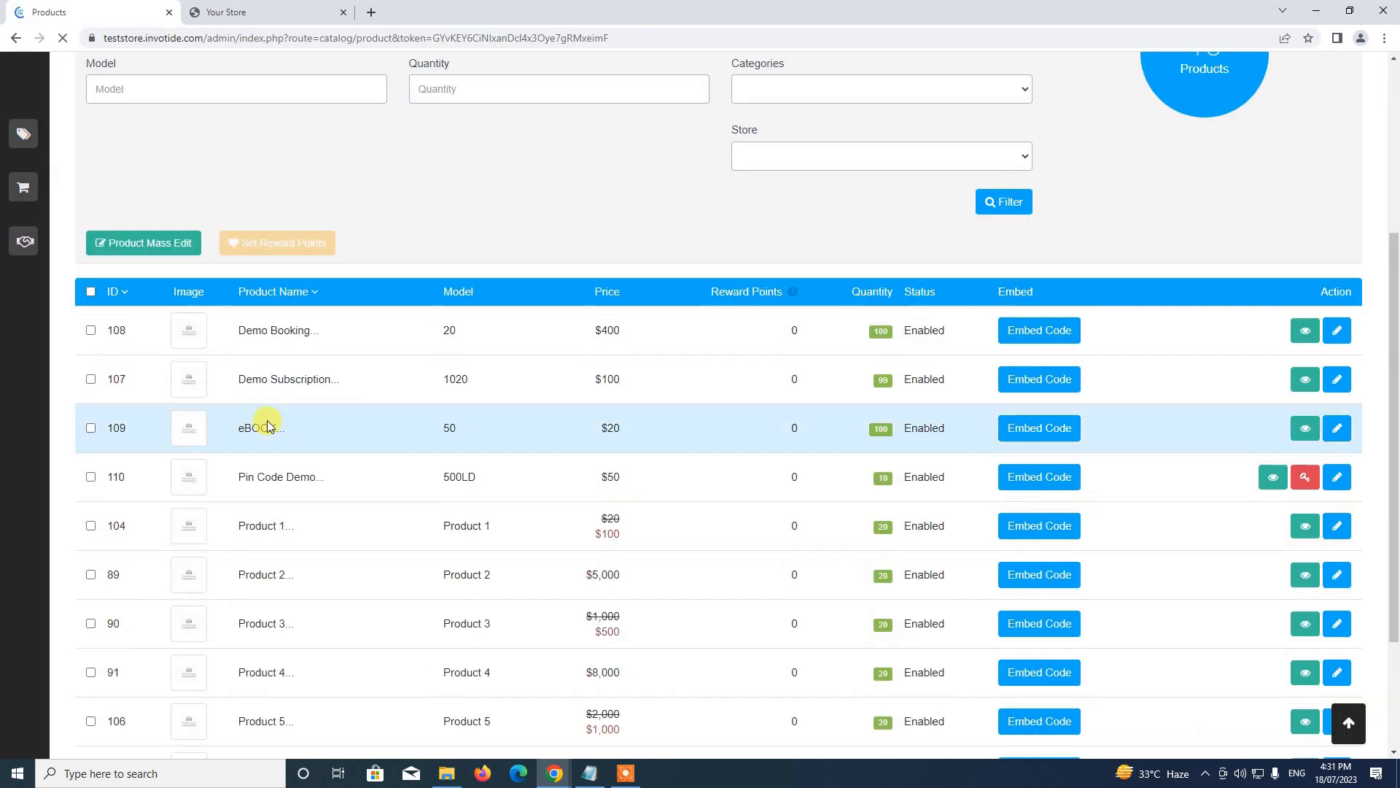
left_click(1333, 436)
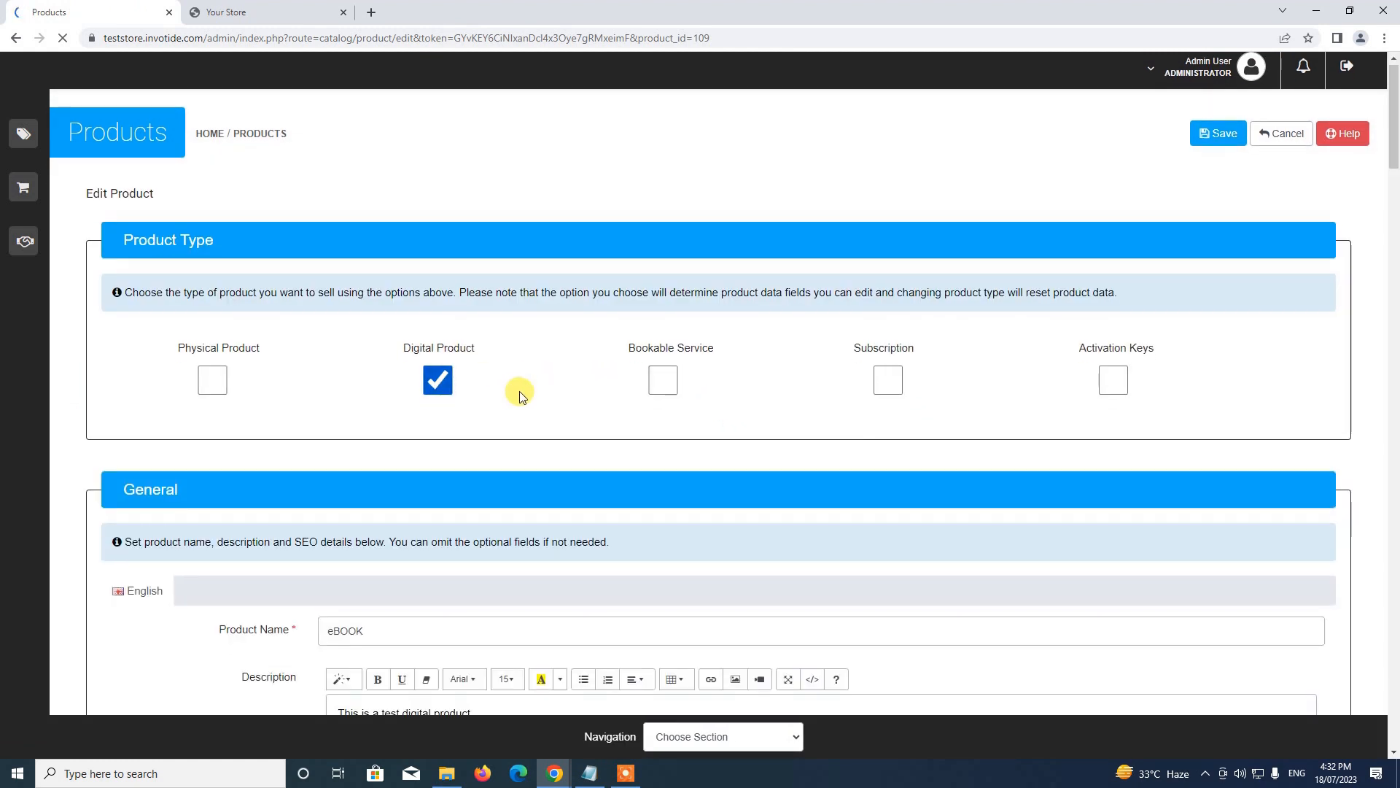
Lower the eBOOK product's price in its Data section and save the product
scroll(521, 396, "down", 15)
scroll(522, 398, "down", 3)
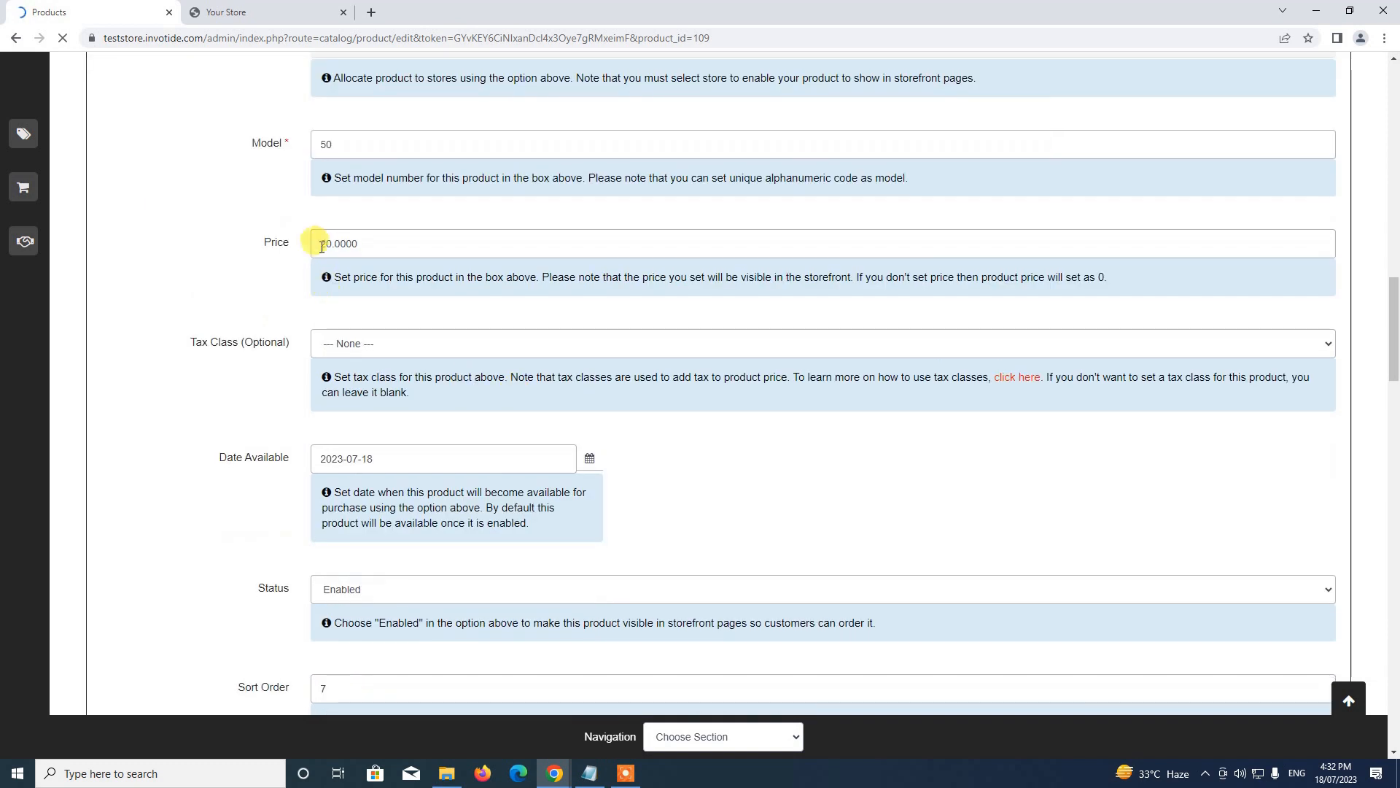
left_click(327, 243)
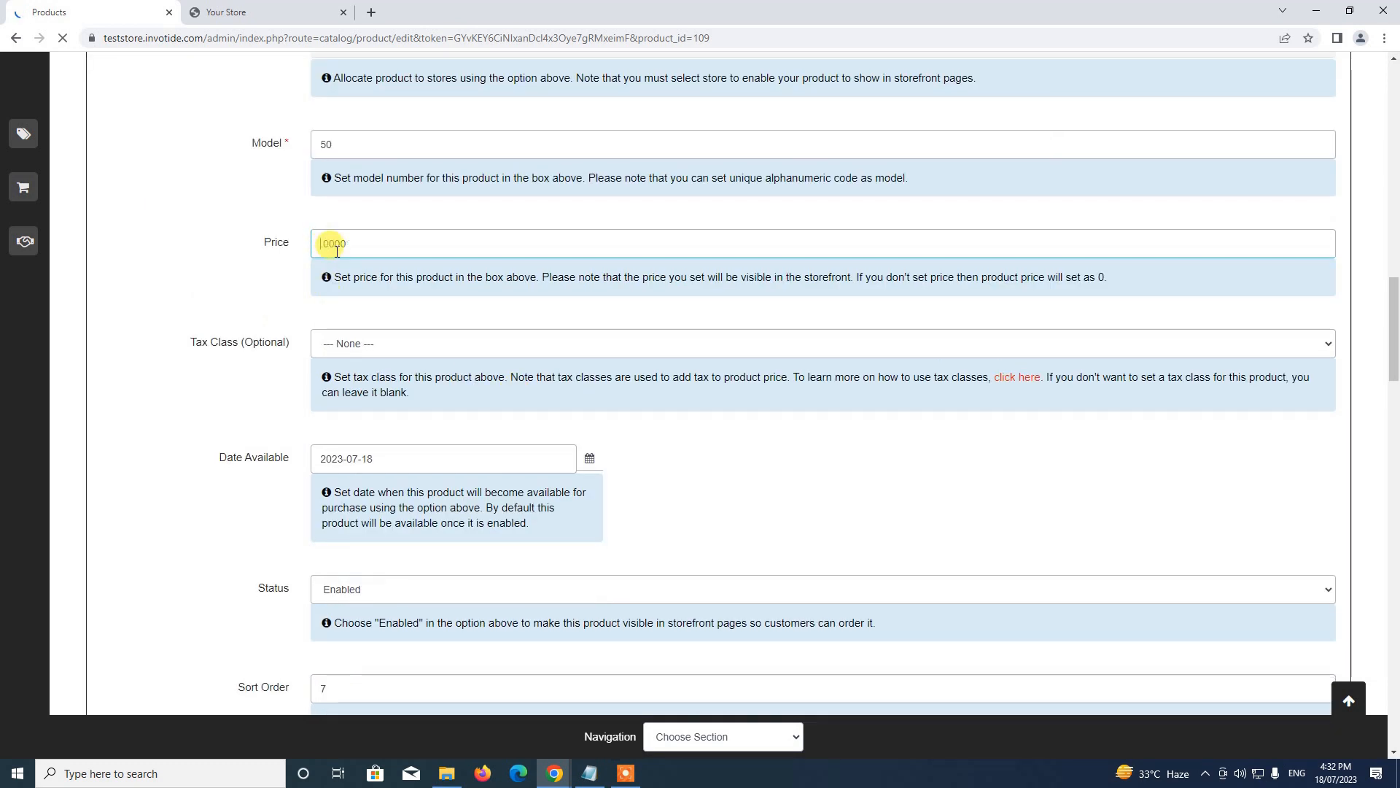
scroll(765, 150, "up", 18)
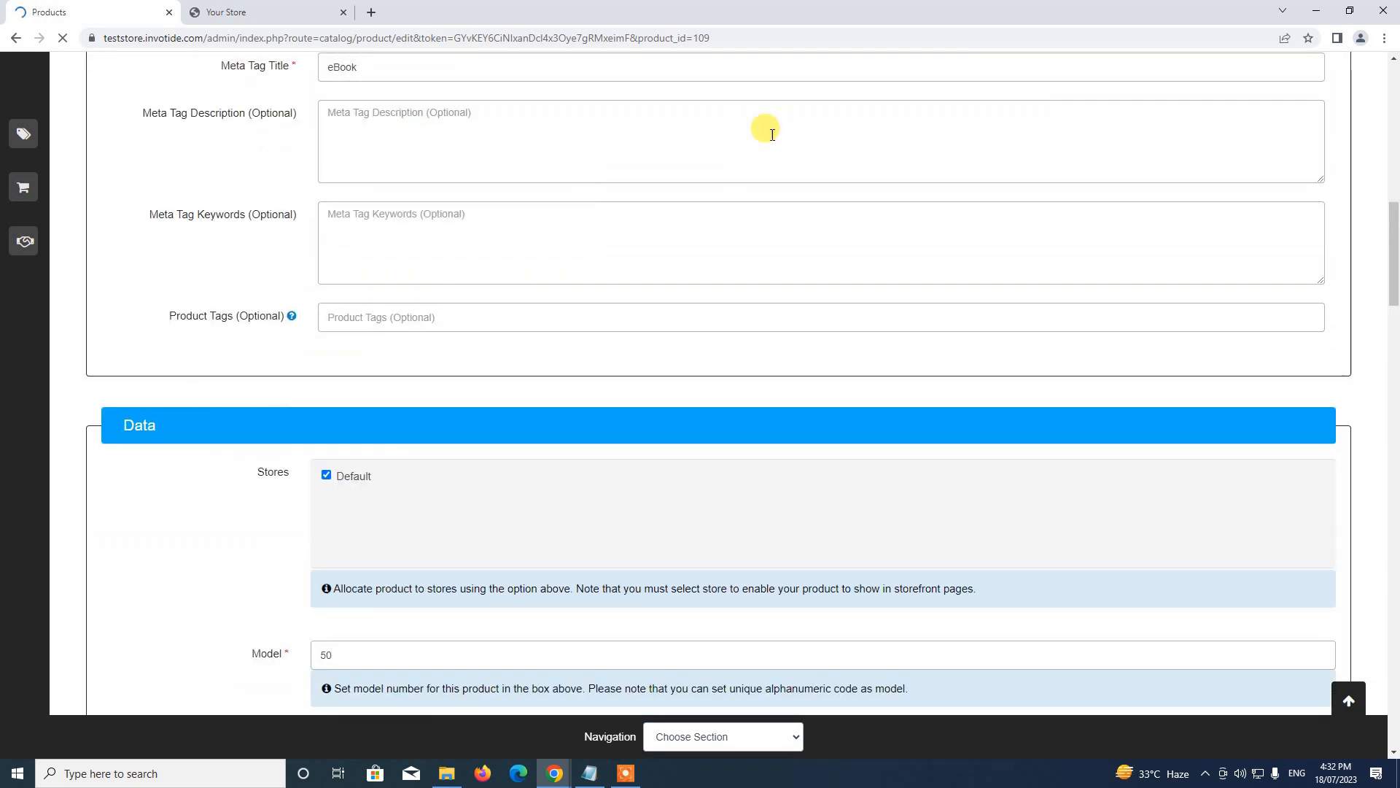
scroll(773, 139, "up", 1)
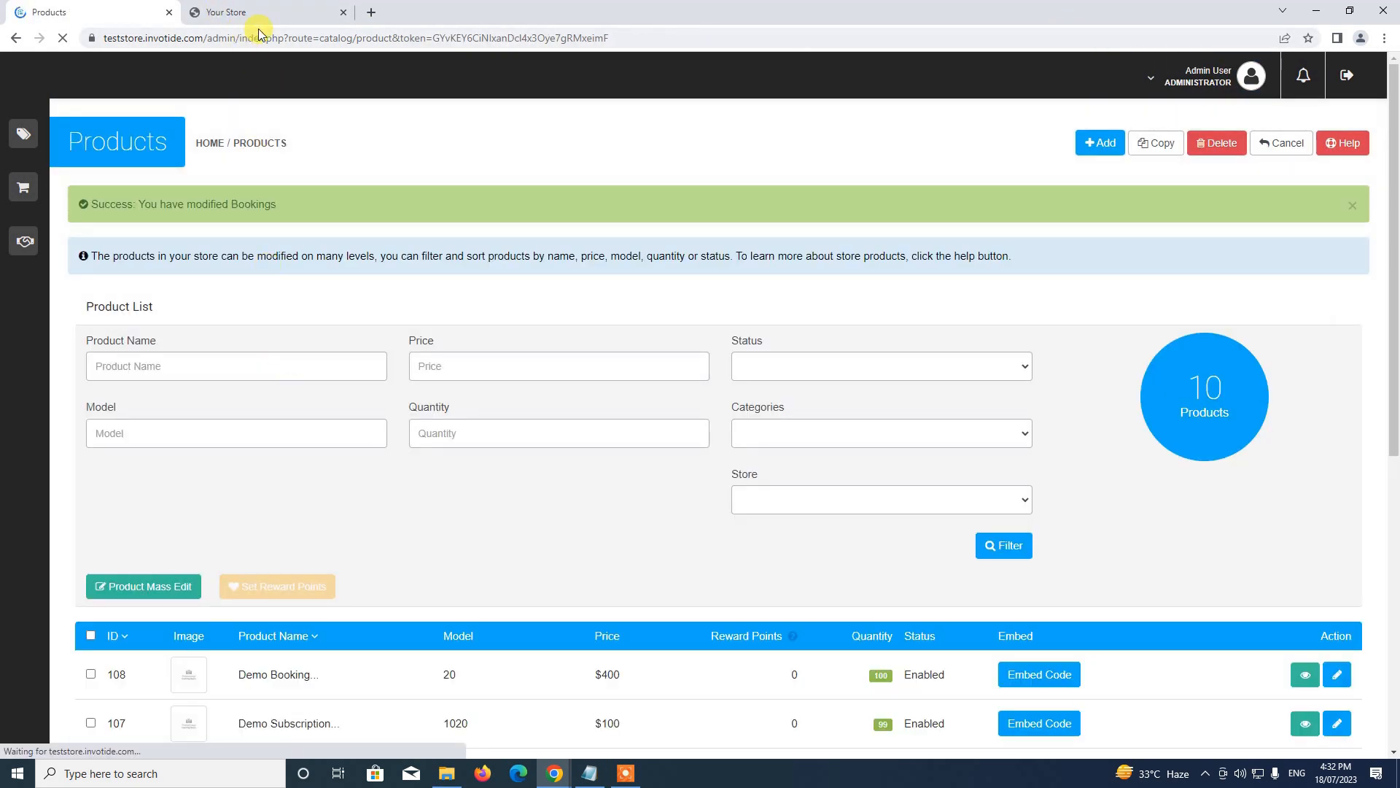
Reload the storefront home page and check the eBOOK's price in the Bestsellers and Recently Purchased product lists
left_click(264, 13)
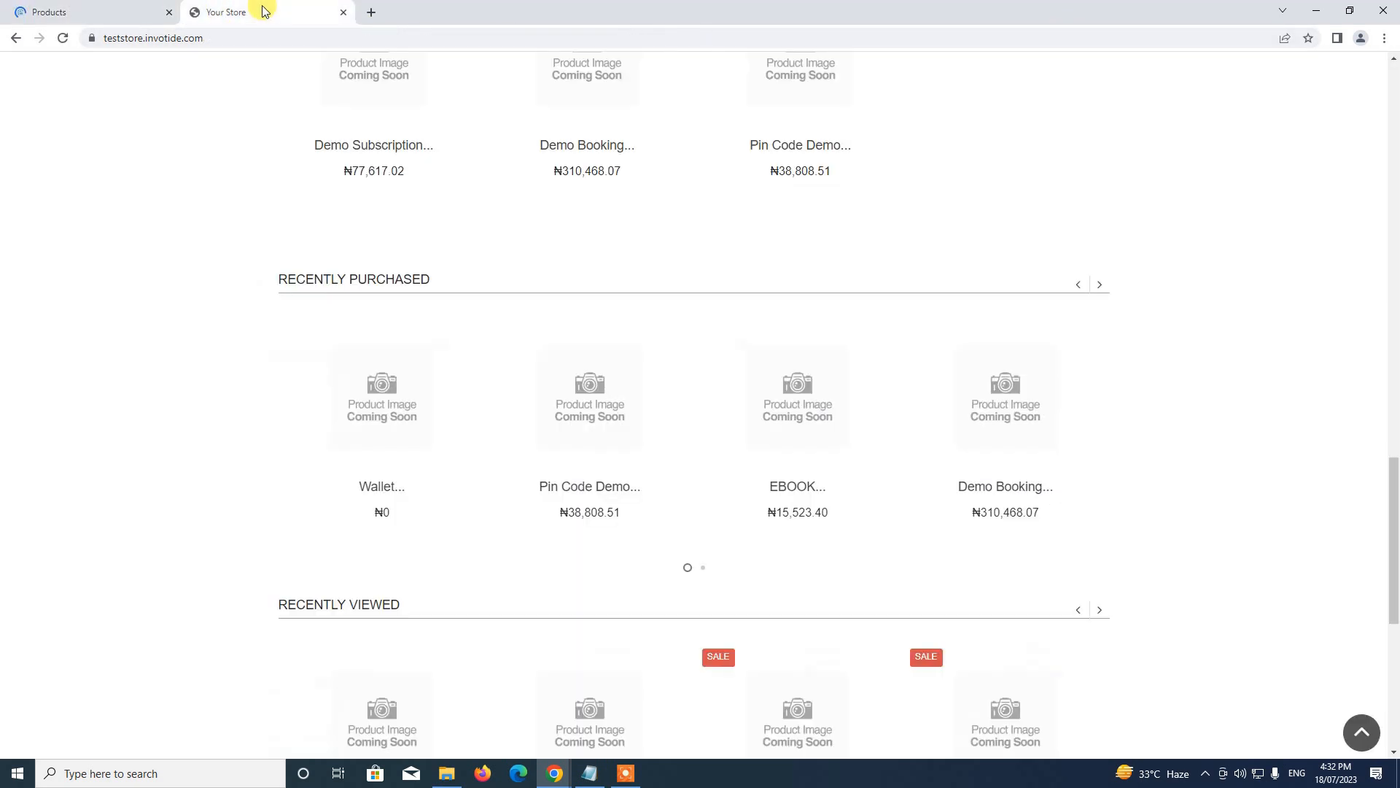
key("F5")
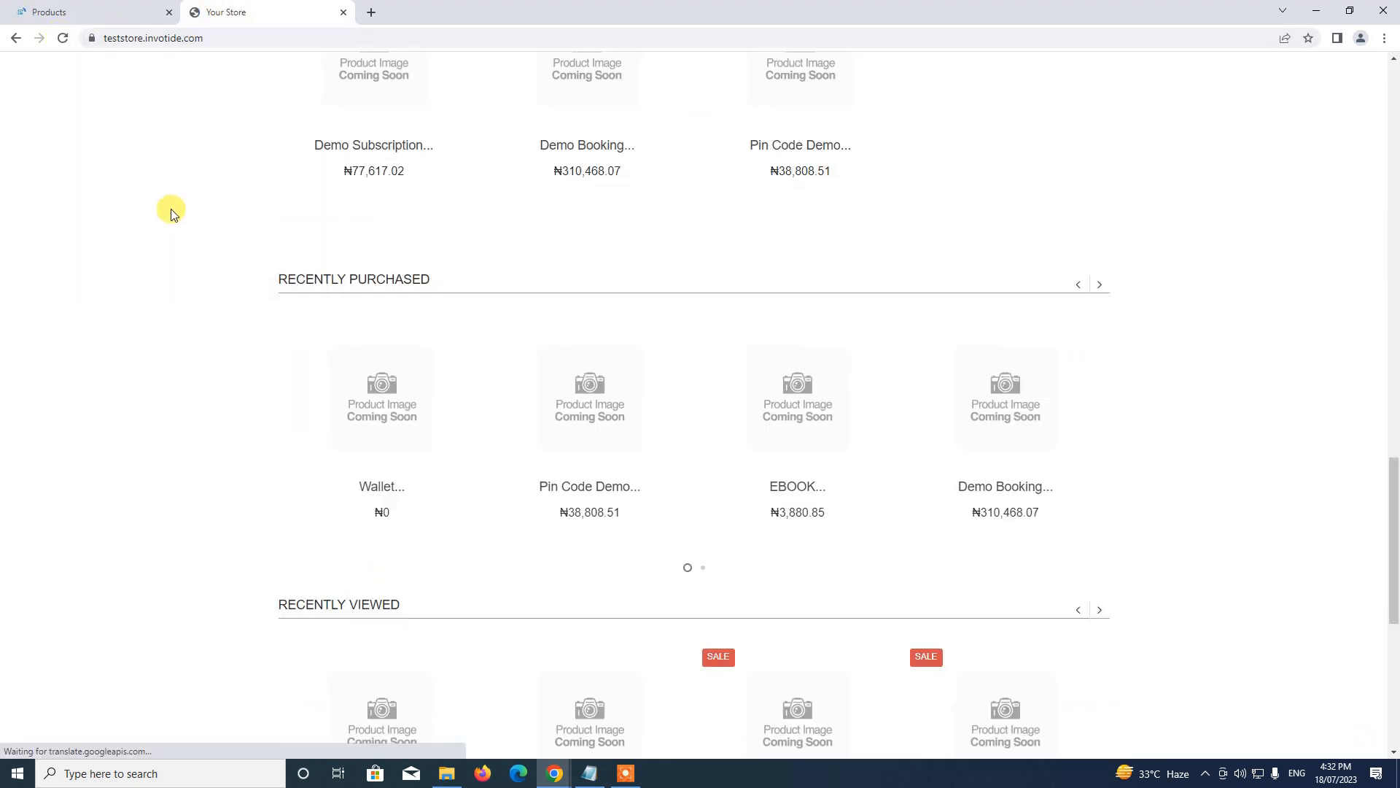
scroll(174, 211, "down", 2)
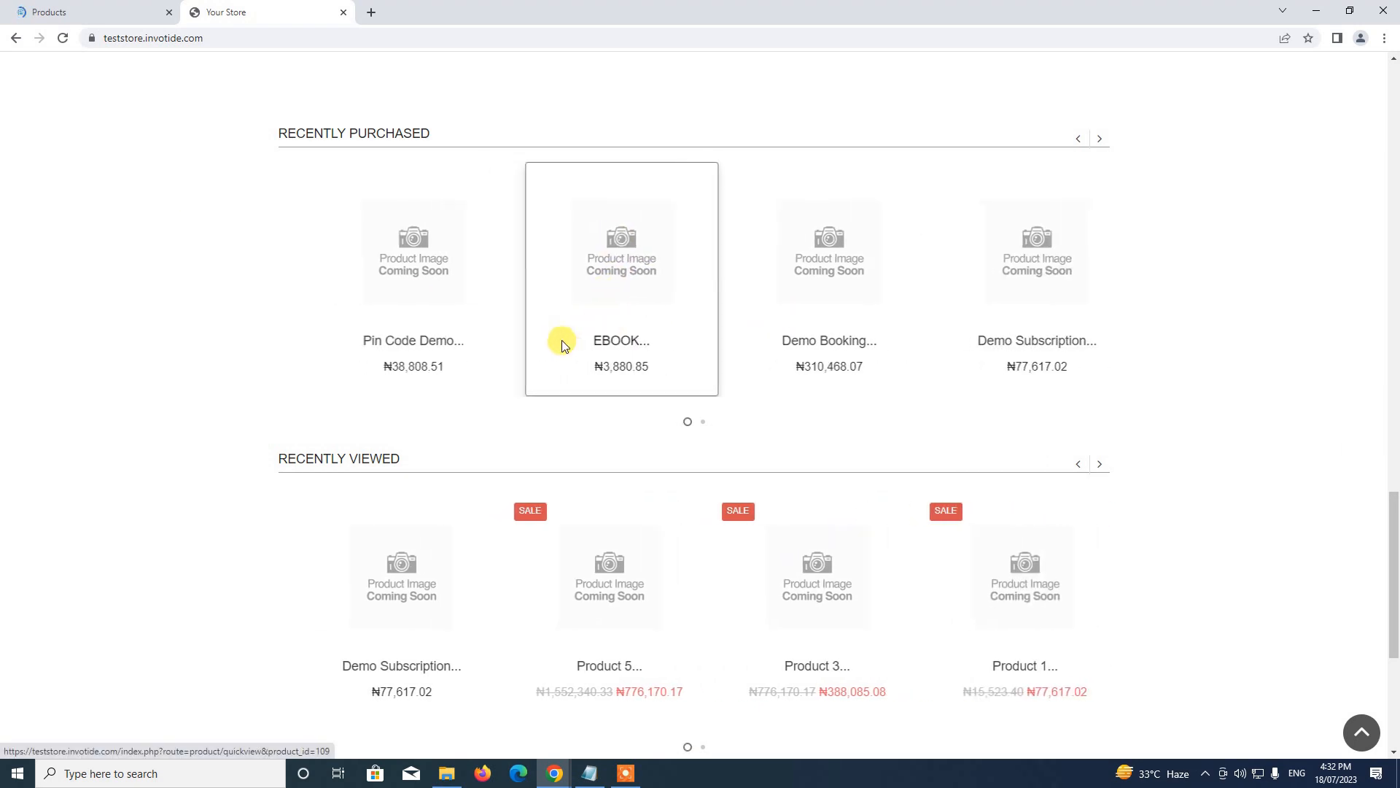
left_click_drag(563, 340, 790, 338)
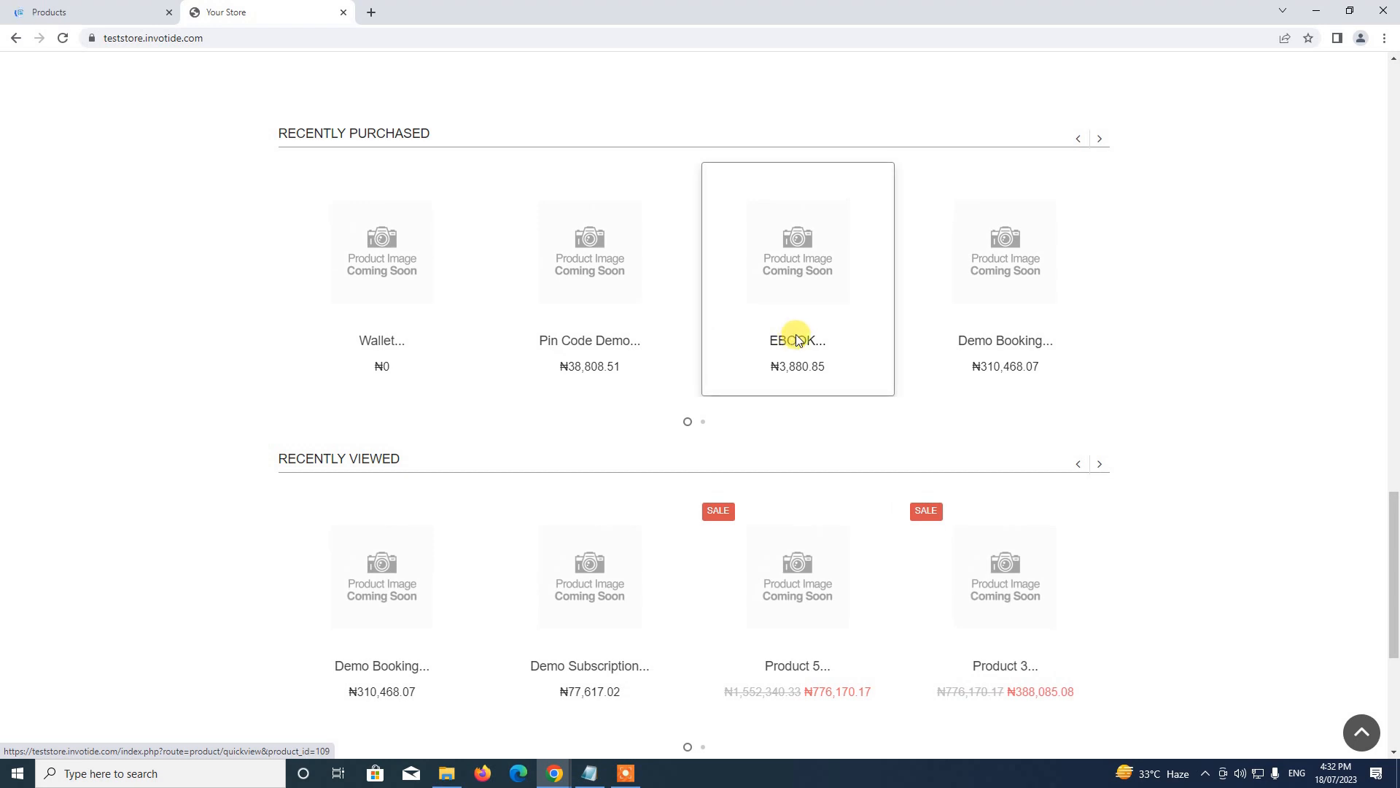
scroll(796, 340, "up", 2)
scroll(785, 326, "up", 20)
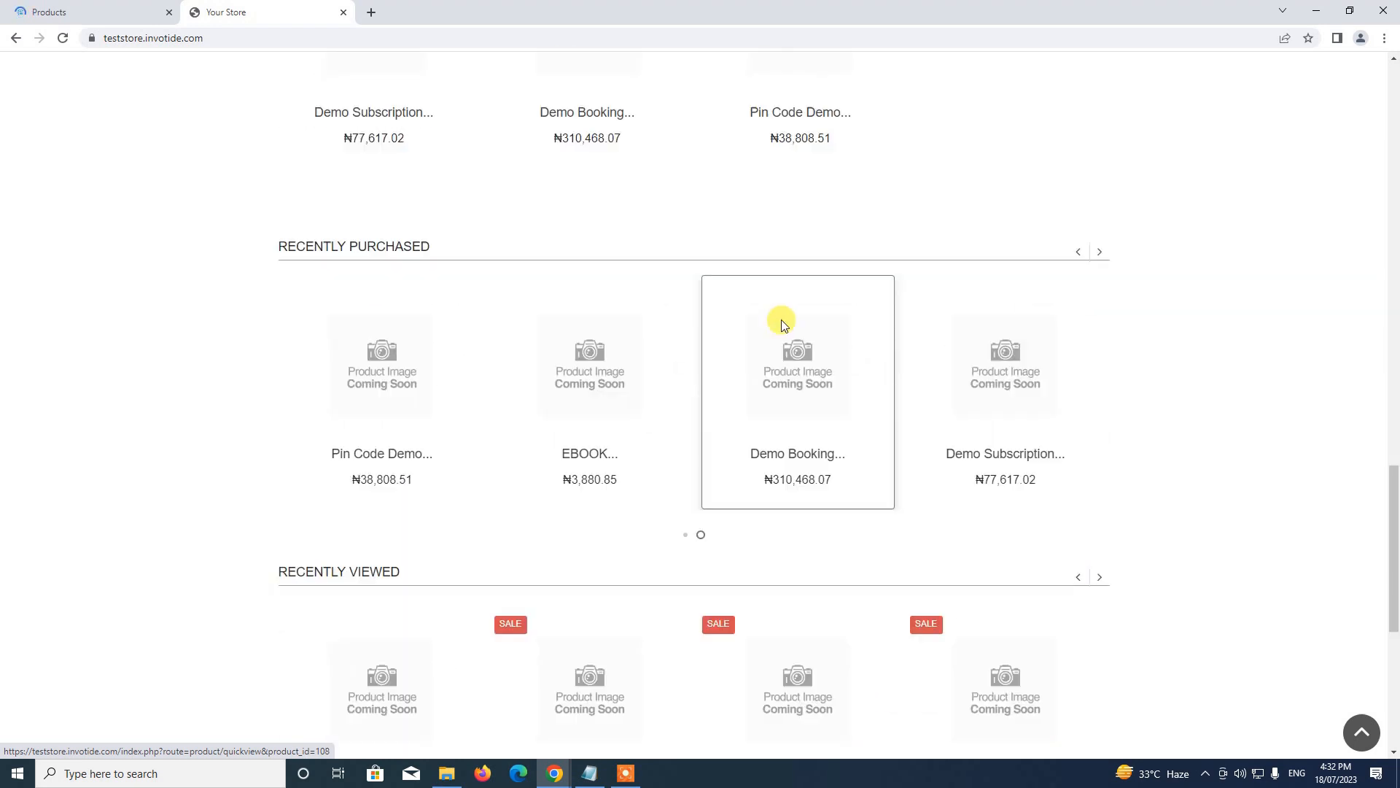
scroll(765, 284, "up", 5)
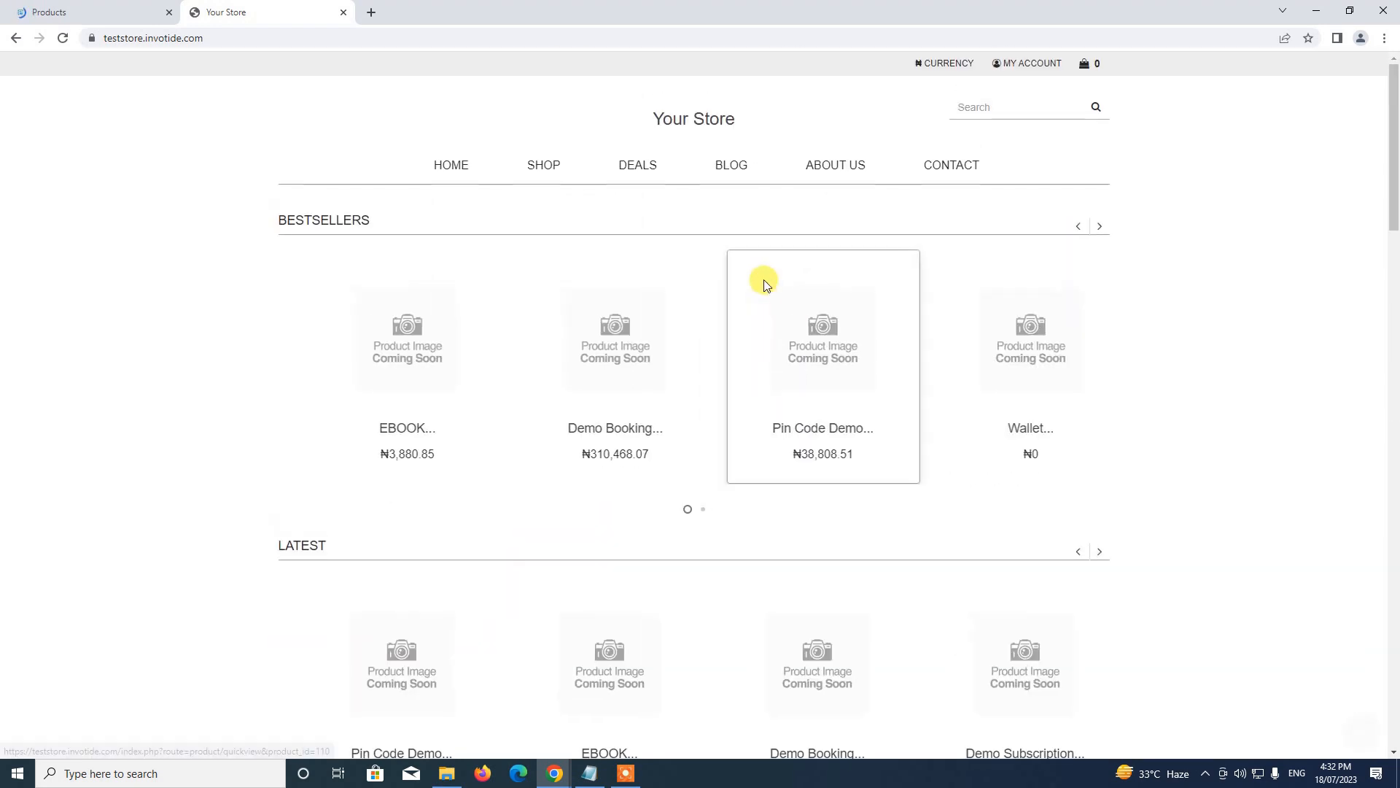
scroll(766, 281, "down", 15)
scroll(770, 281, "down", 2)
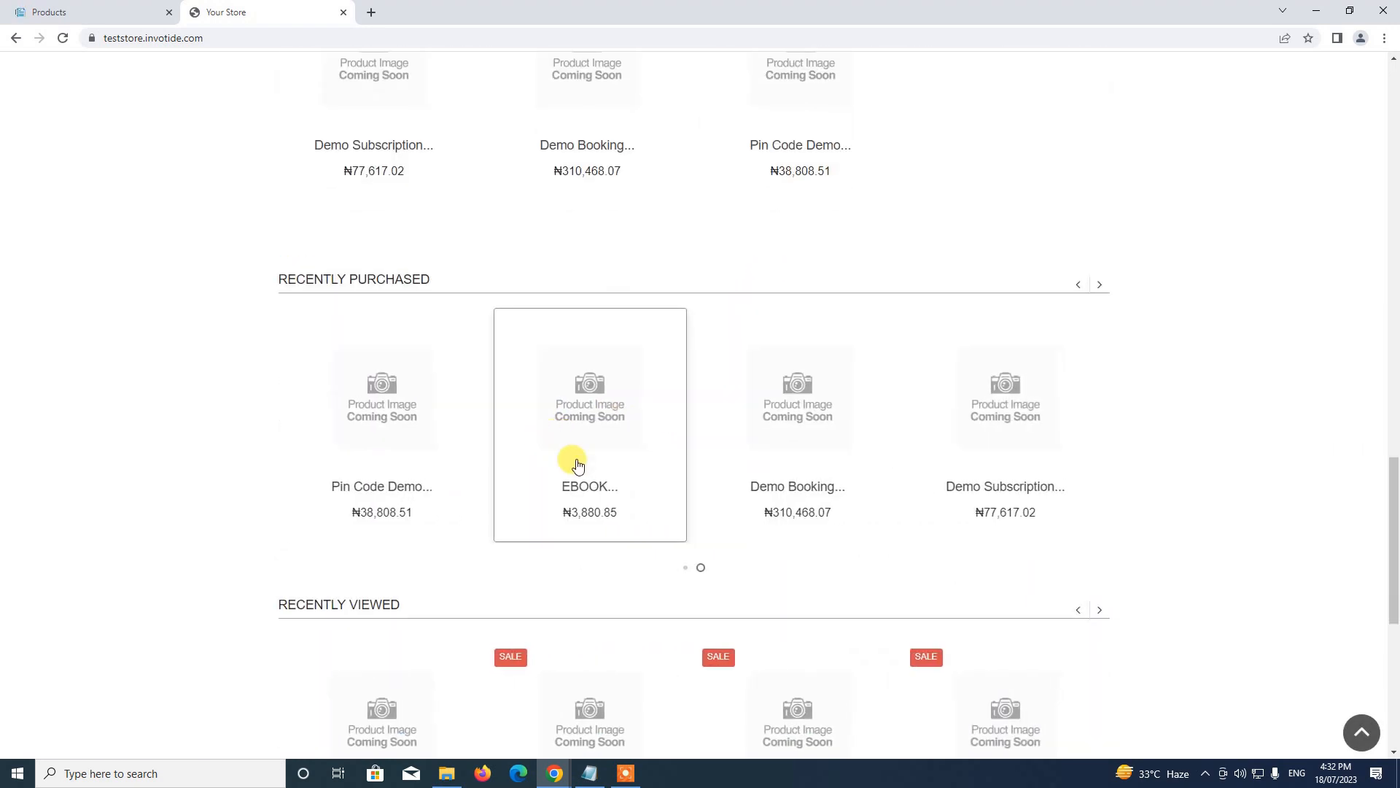
scroll(577, 466, "up", 18)
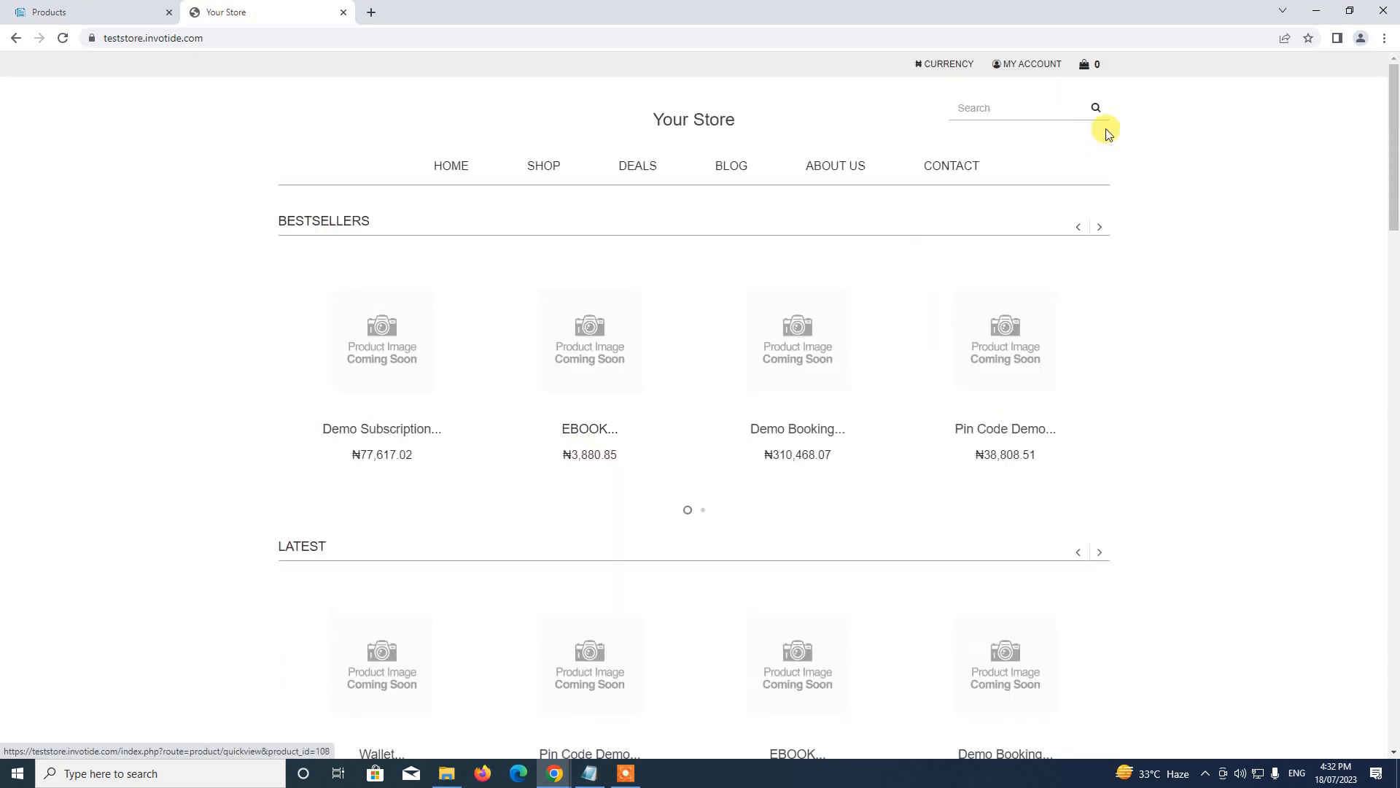
Open the wallet's Add Money page from the storefront's My Account page and select the amount field
left_click(1035, 64)
left_click(999, 92)
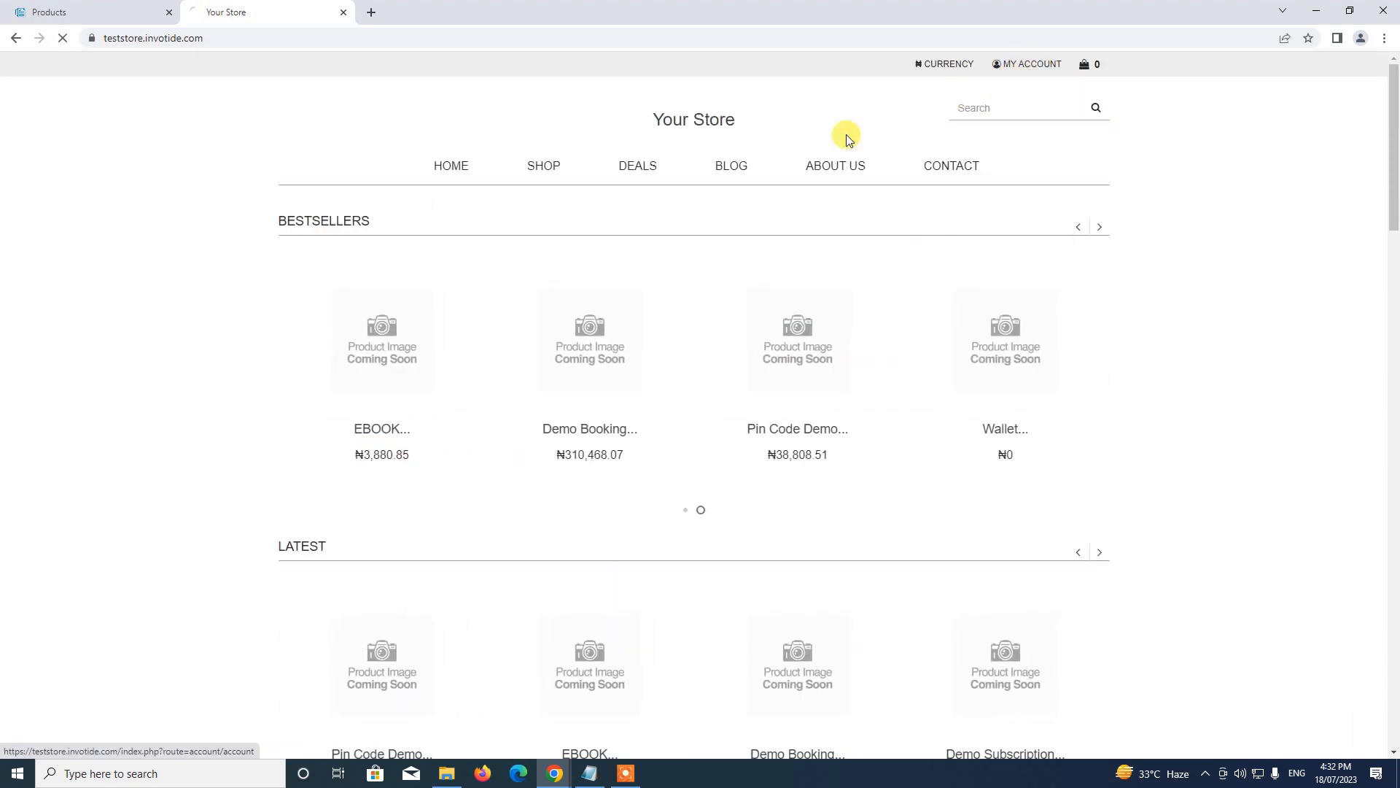
scroll(819, 221, "down", 5)
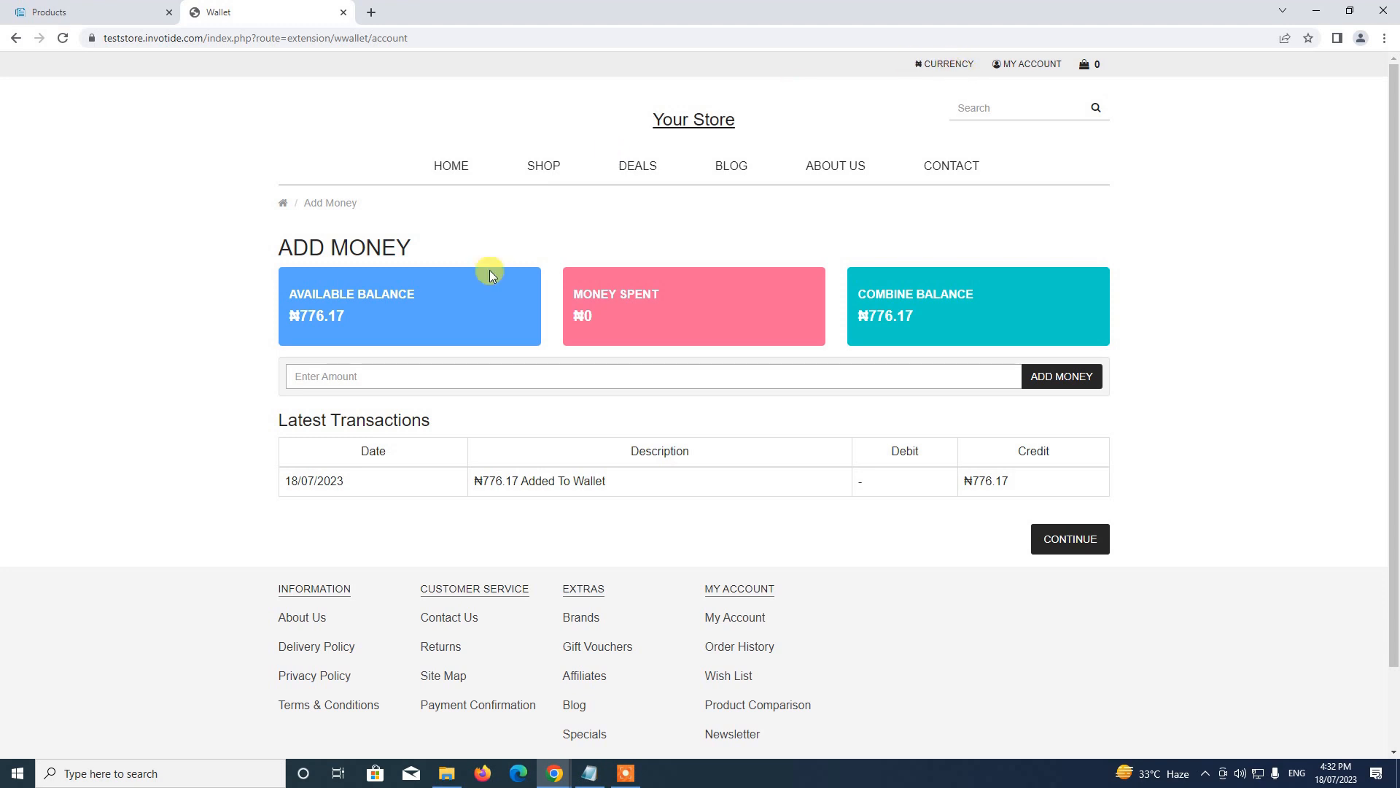
left_click(420, 376)
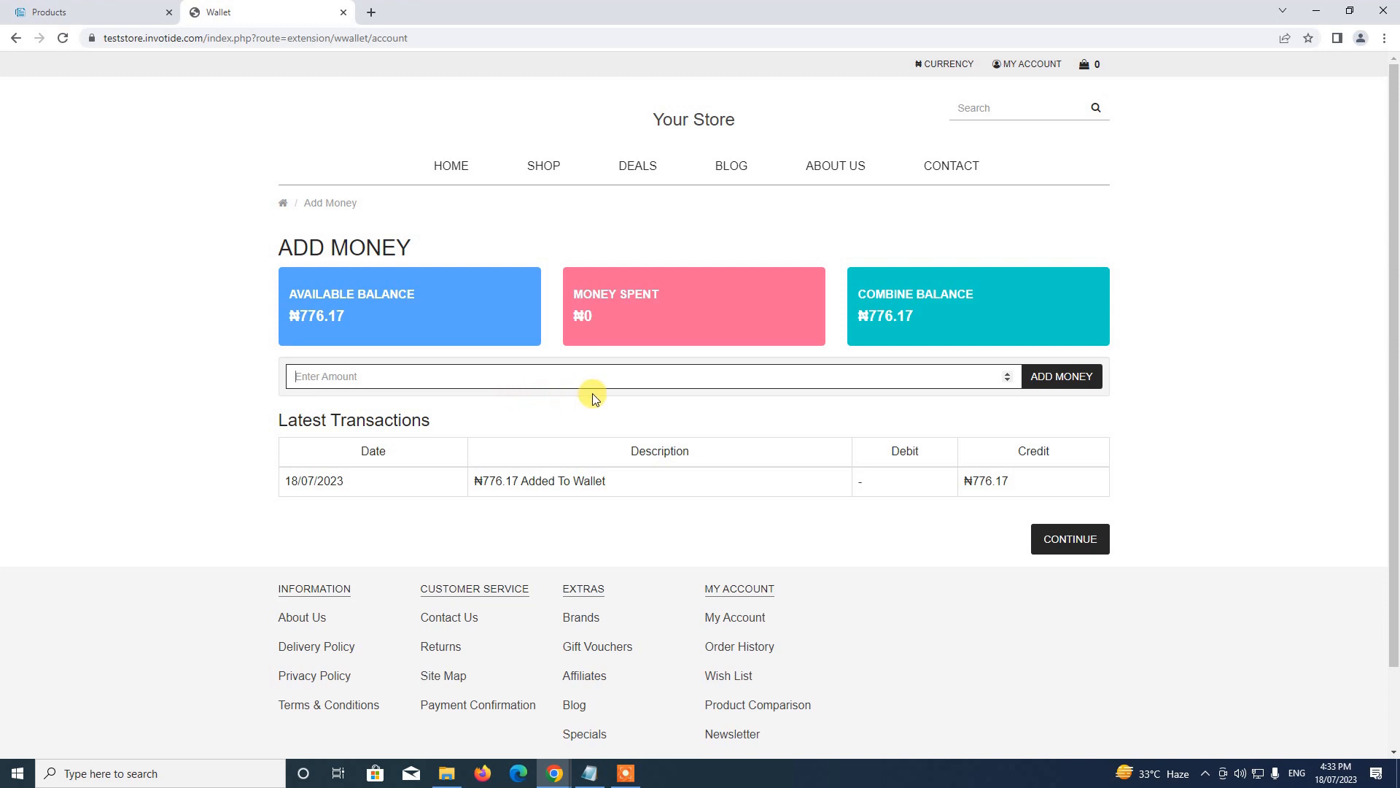
Return to the admin and open the Wallet System module's settings from the Orders And Shipping module category
left_click(34, 9)
mouse_move(51, 156)
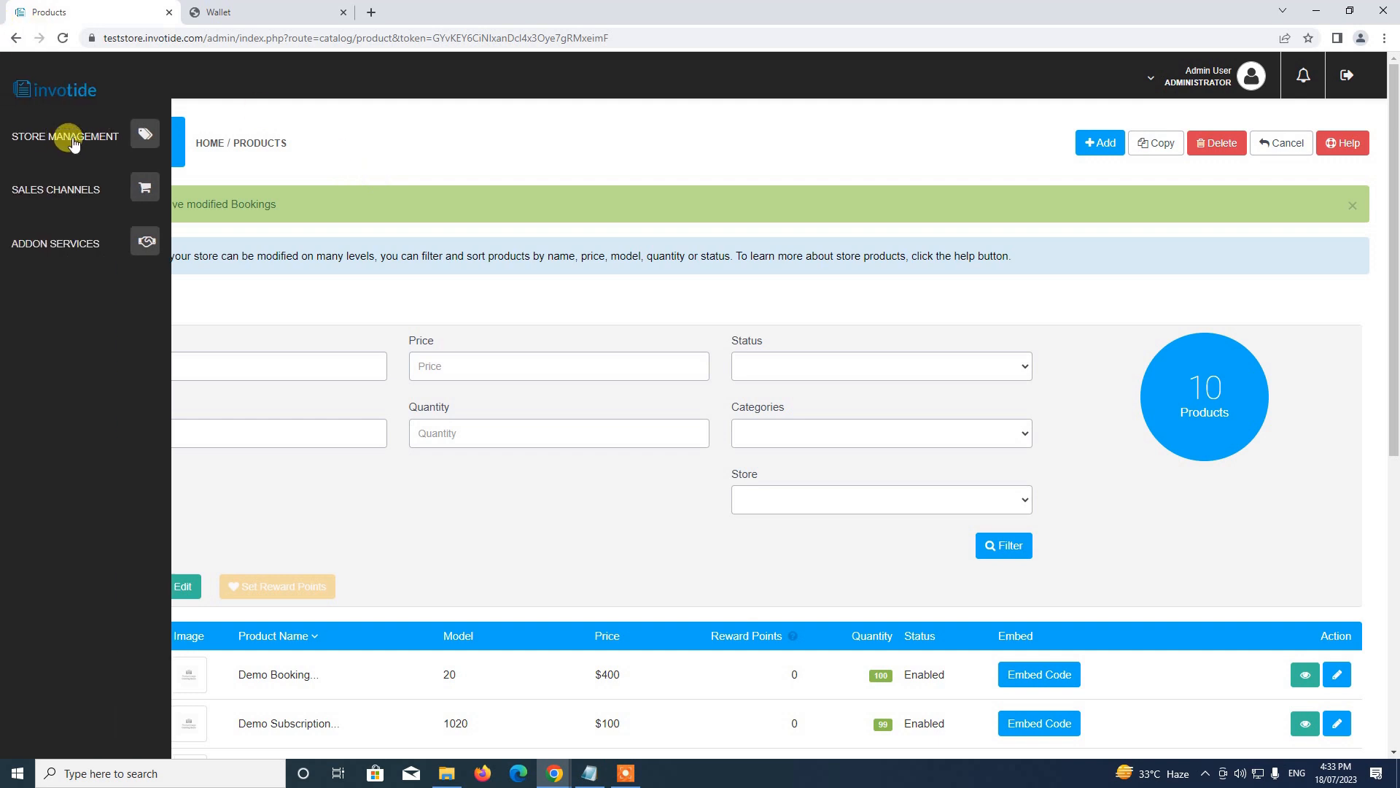
left_click(76, 139)
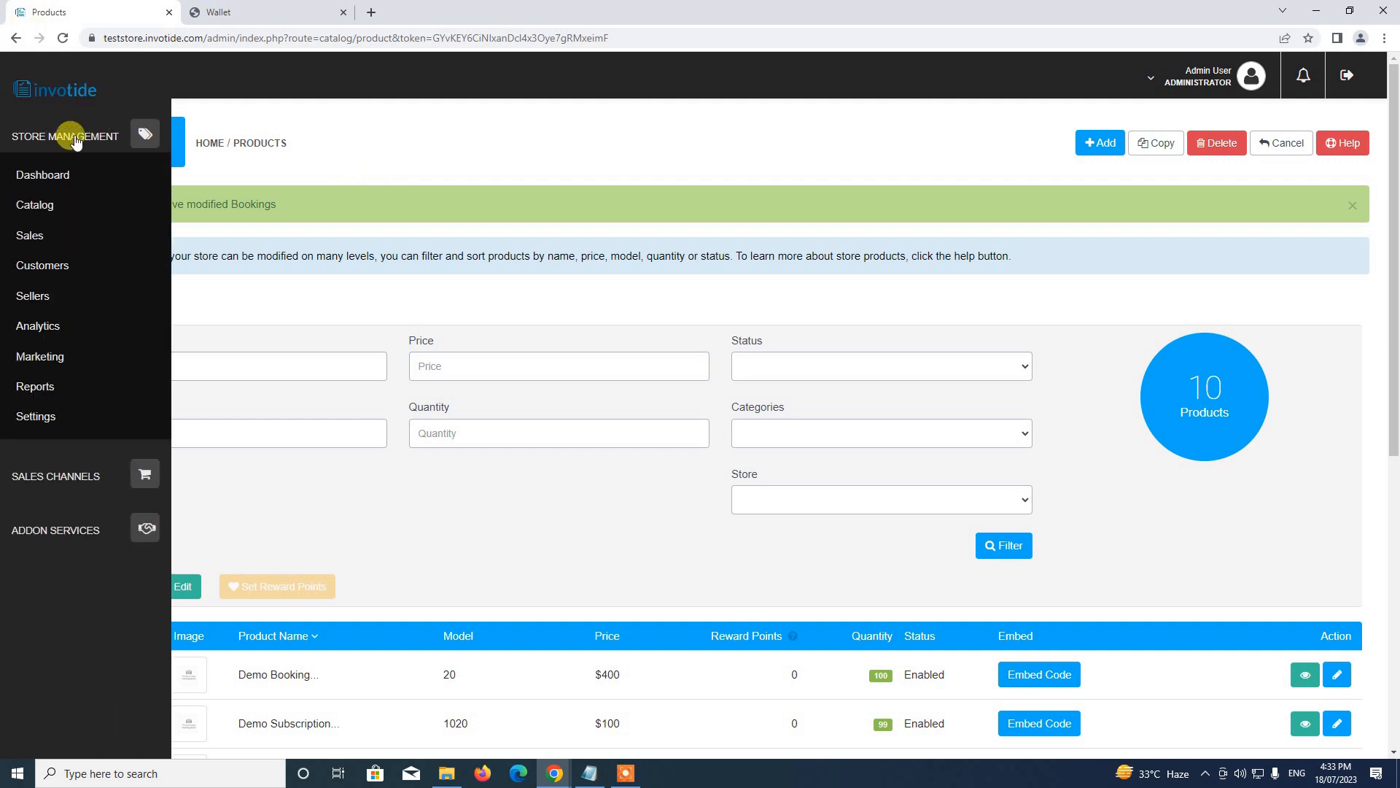
left_click(34, 416)
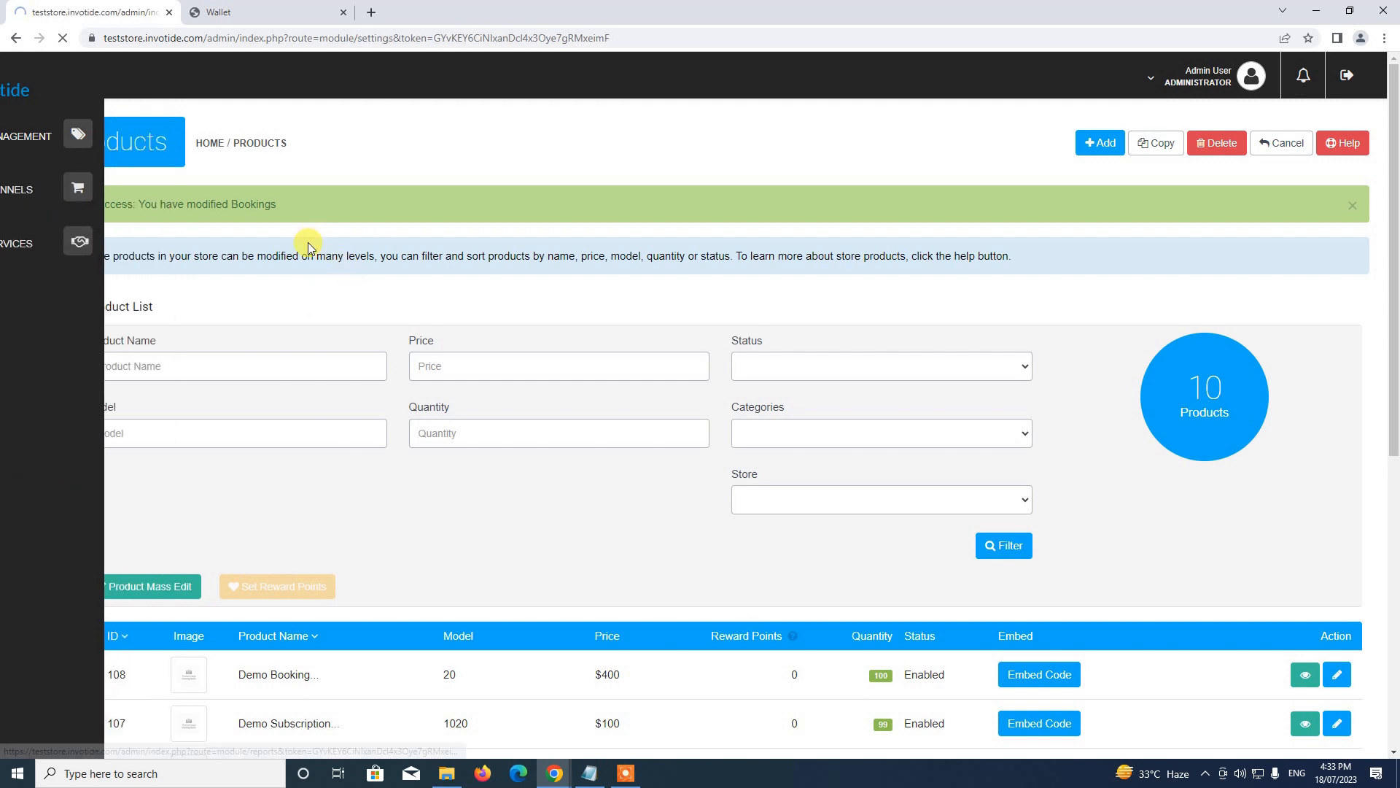
scroll(306, 248, "down", 3)
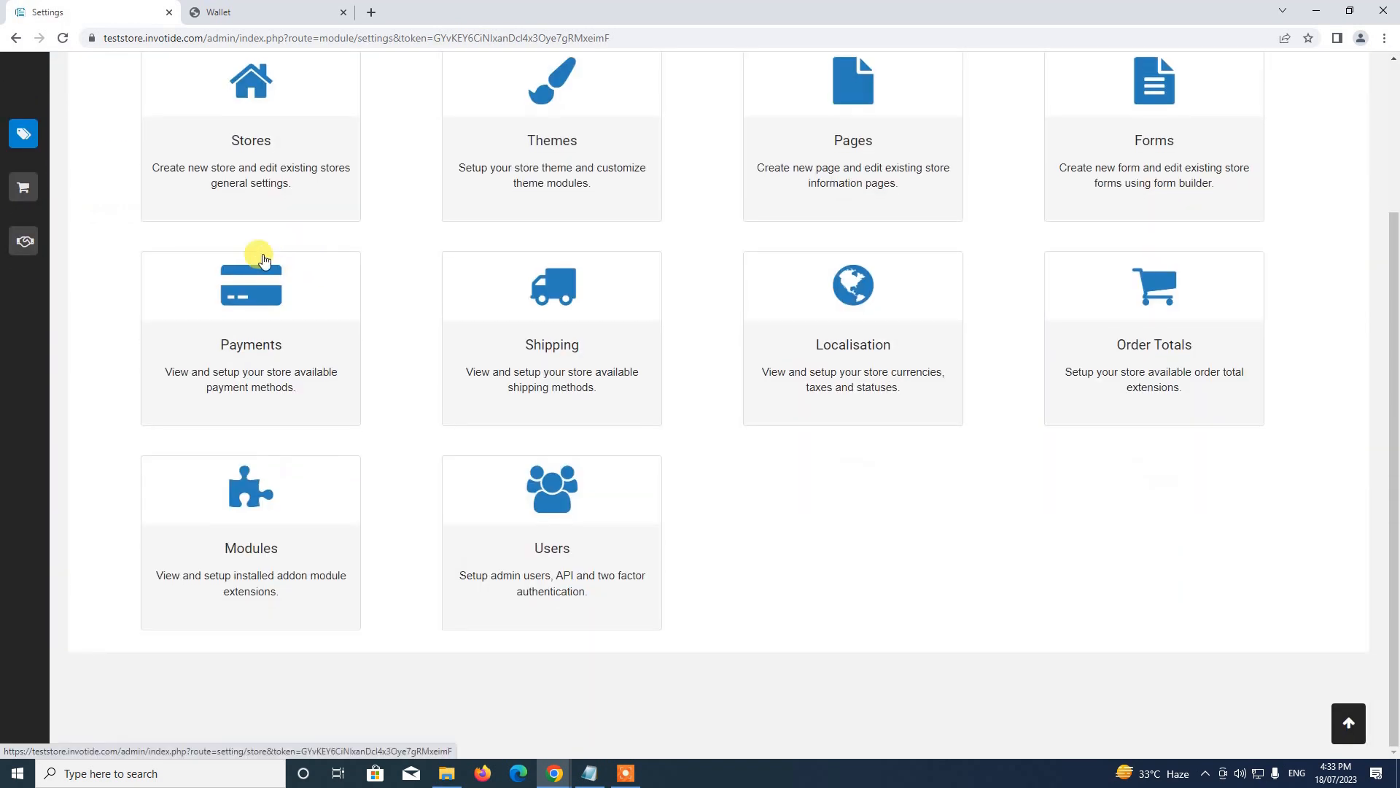
left_click(274, 540)
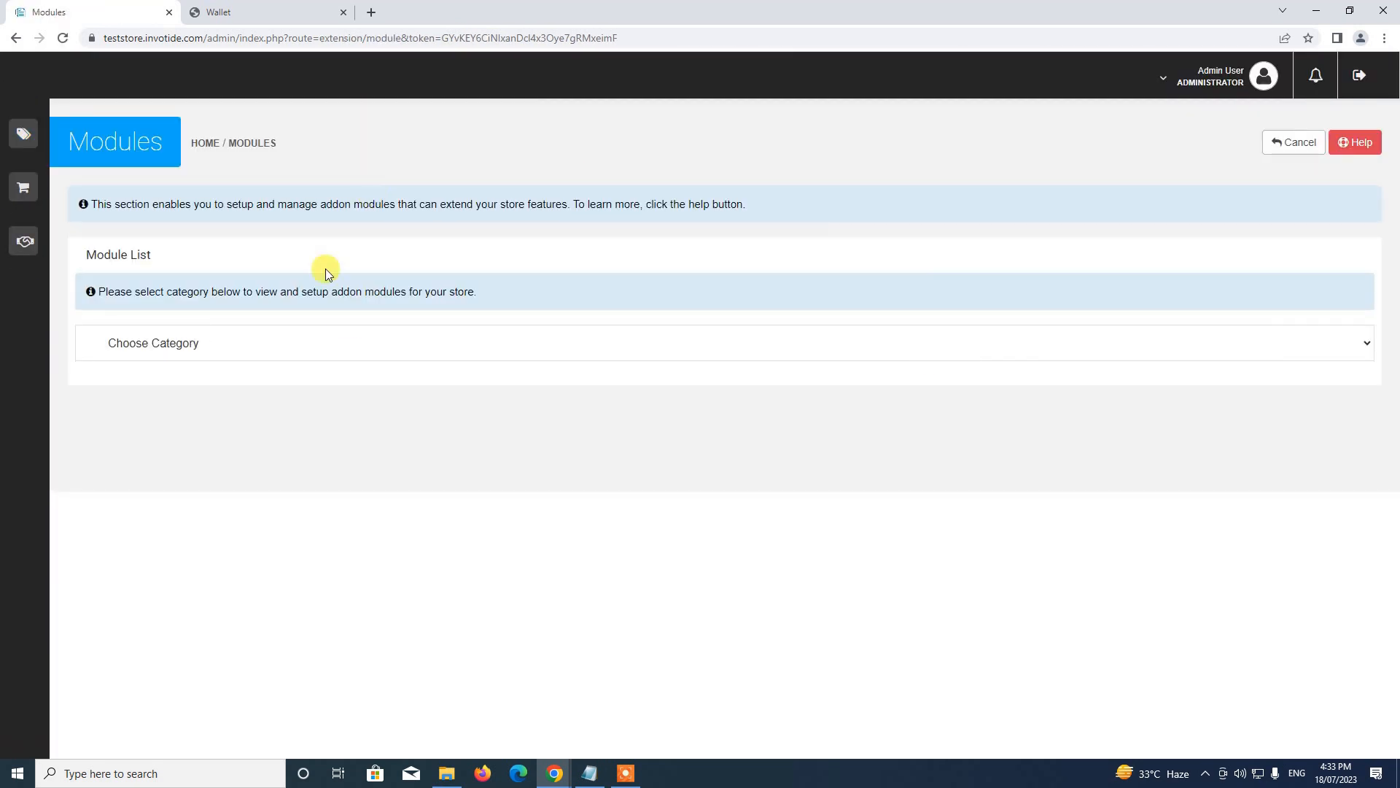
left_click(377, 352)
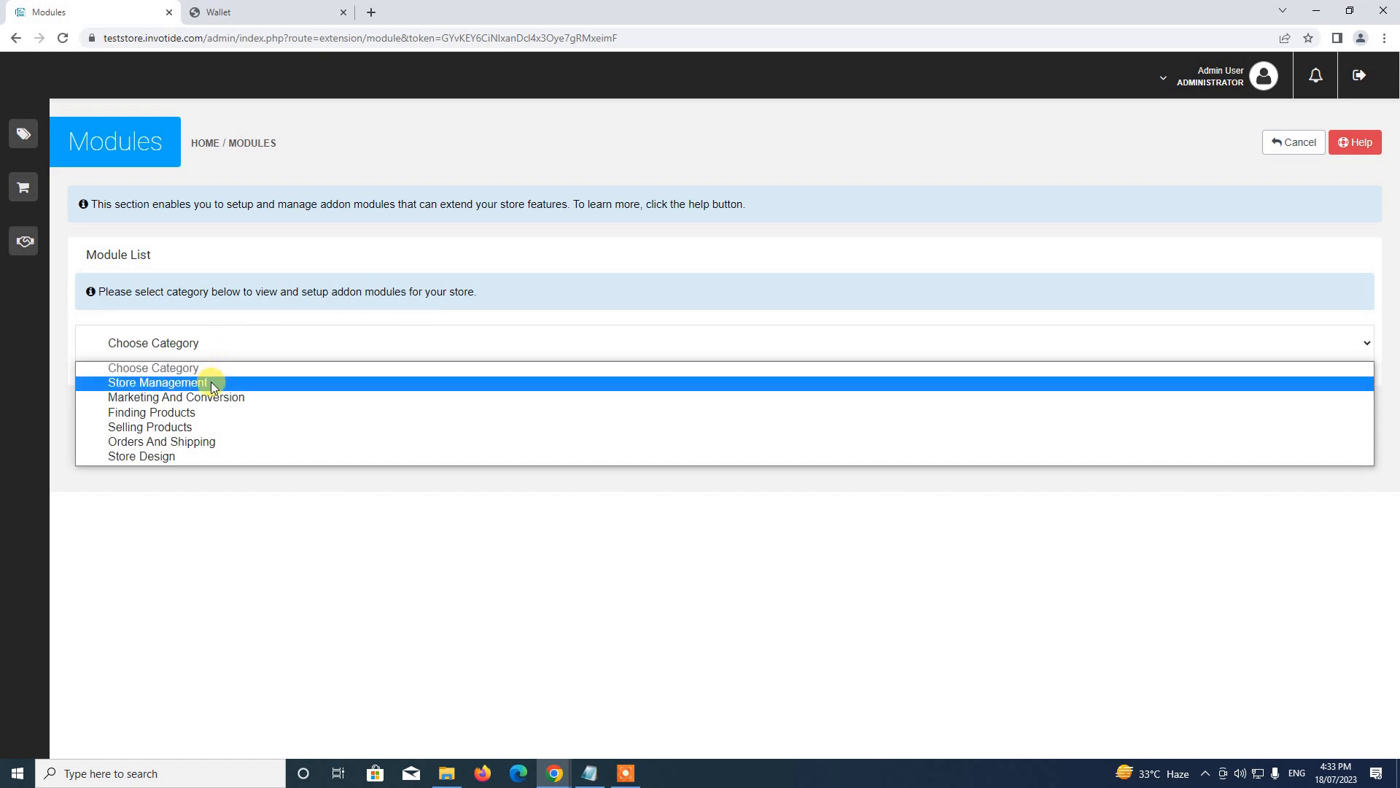
left_click(207, 442)
scroll(218, 447, "down", 1)
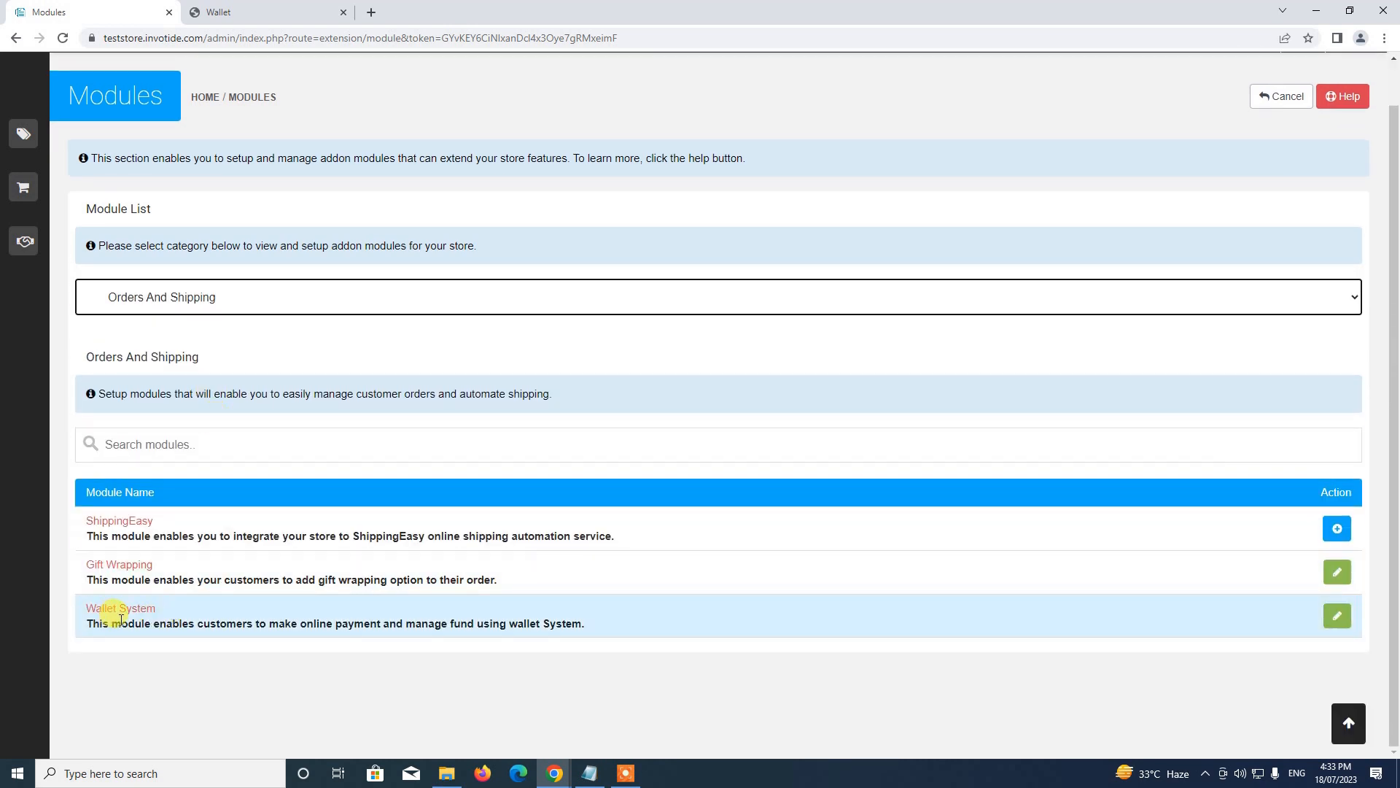
left_click(1341, 614)
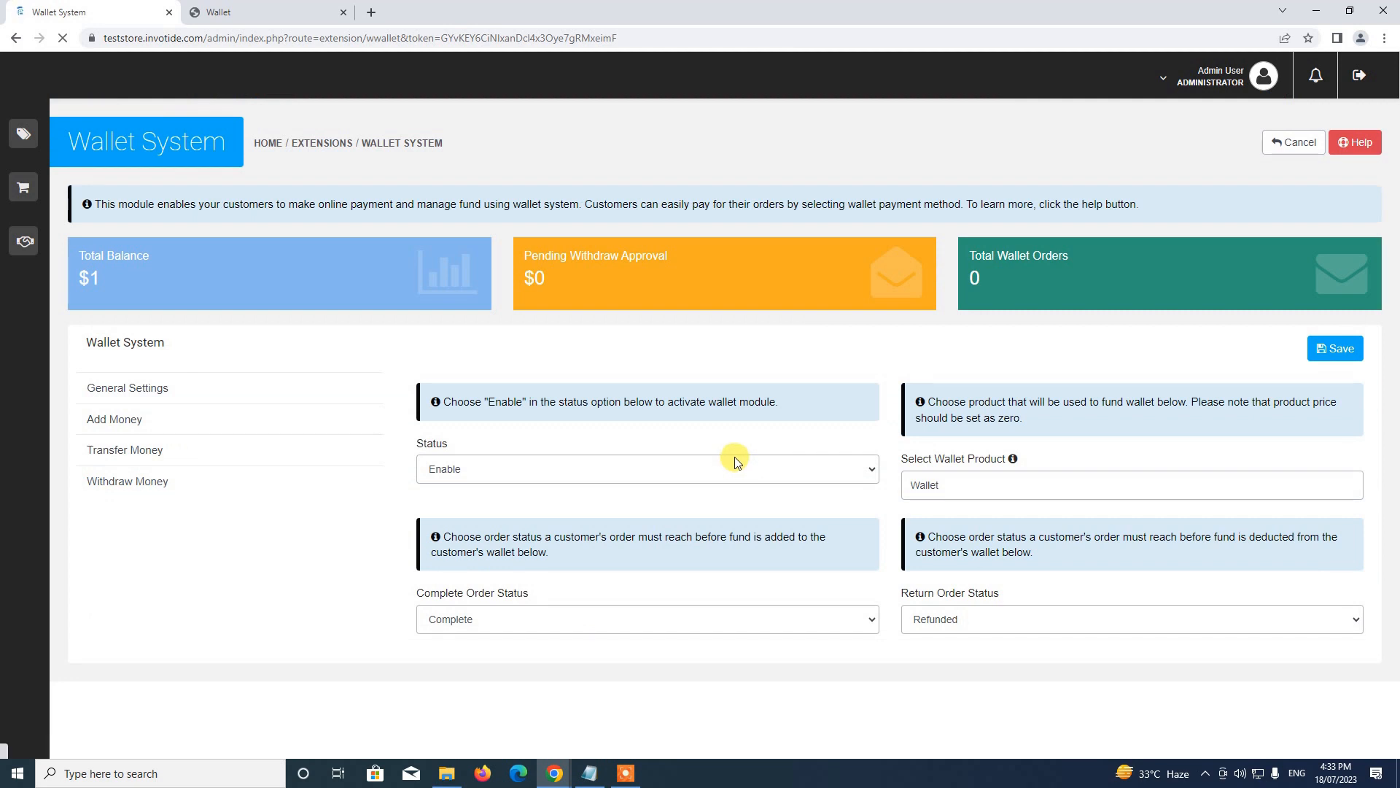
Set the Maximum Add Money limit to 50000 in the wallet's Add Money settings and save
left_click(163, 429)
scroll(493, 433, "down", 2)
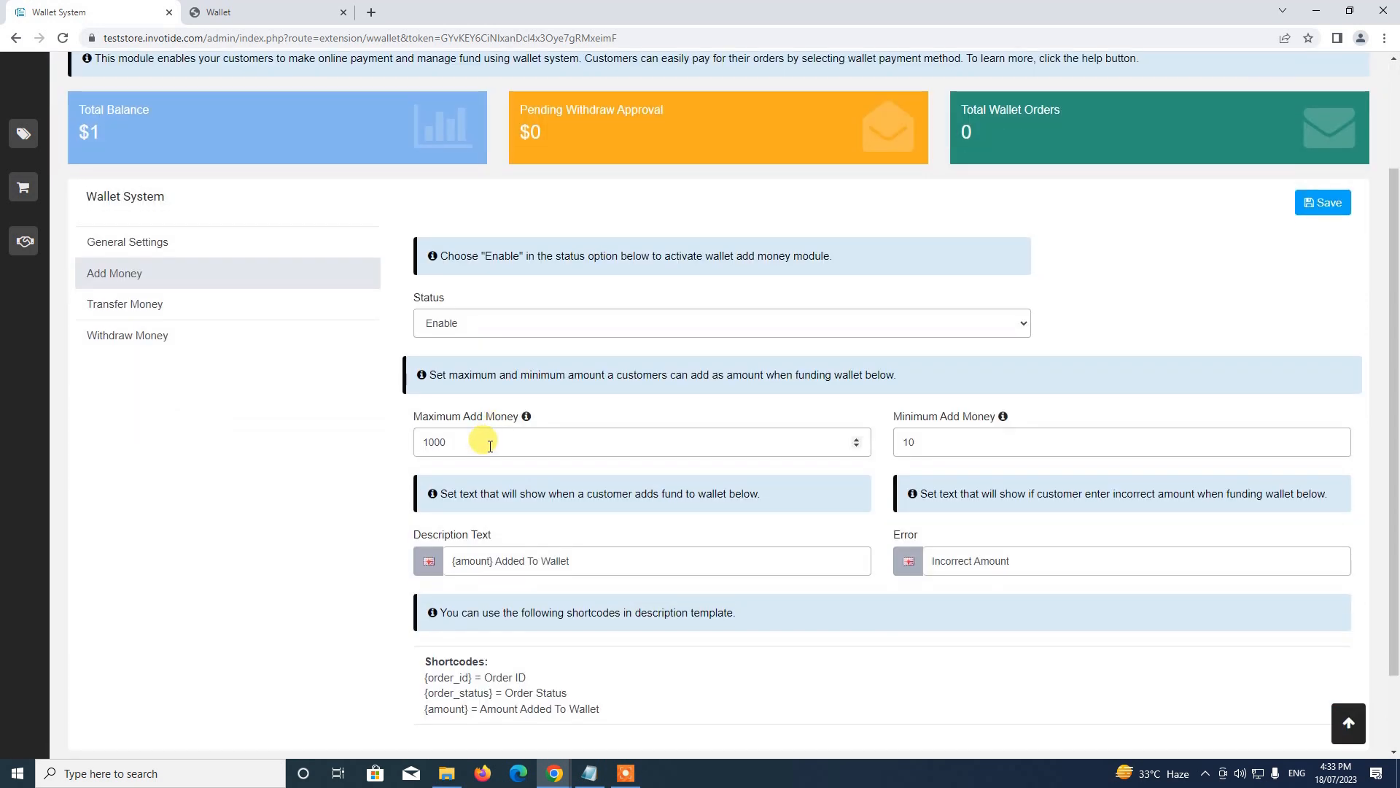
left_click(425, 442)
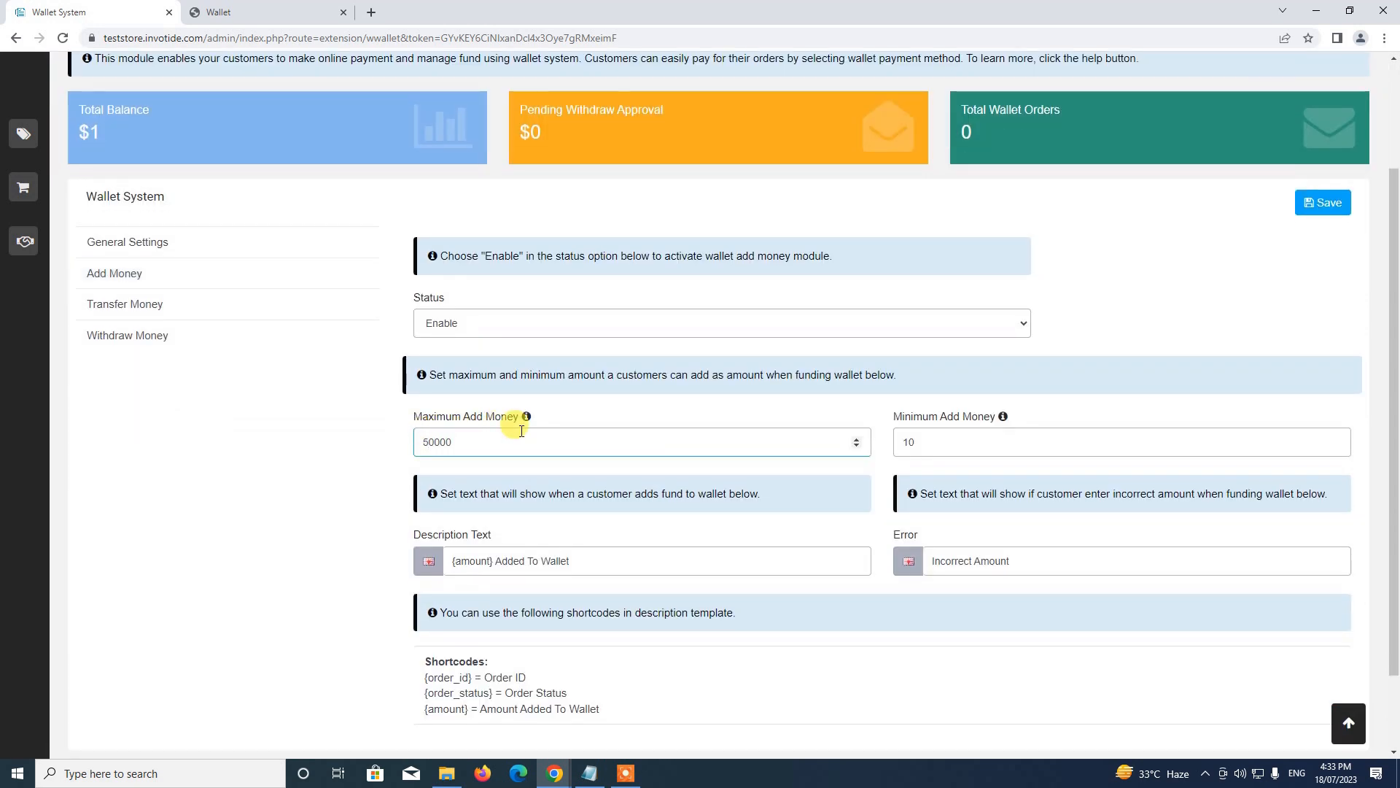
left_click(1323, 202)
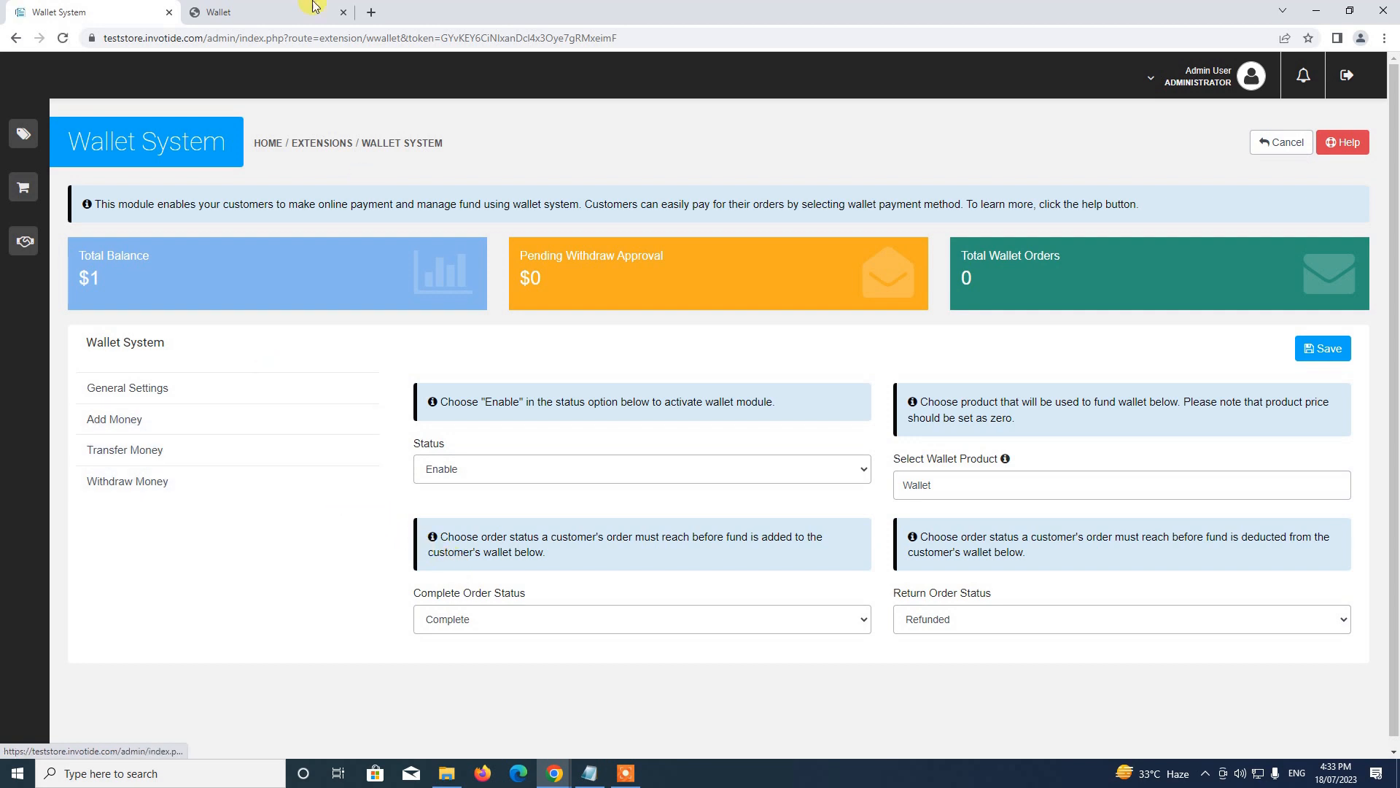
Reload the storefront's Add Money page and submit 20000 as a wallet top-up to the shopping cart
left_click(281, 10)
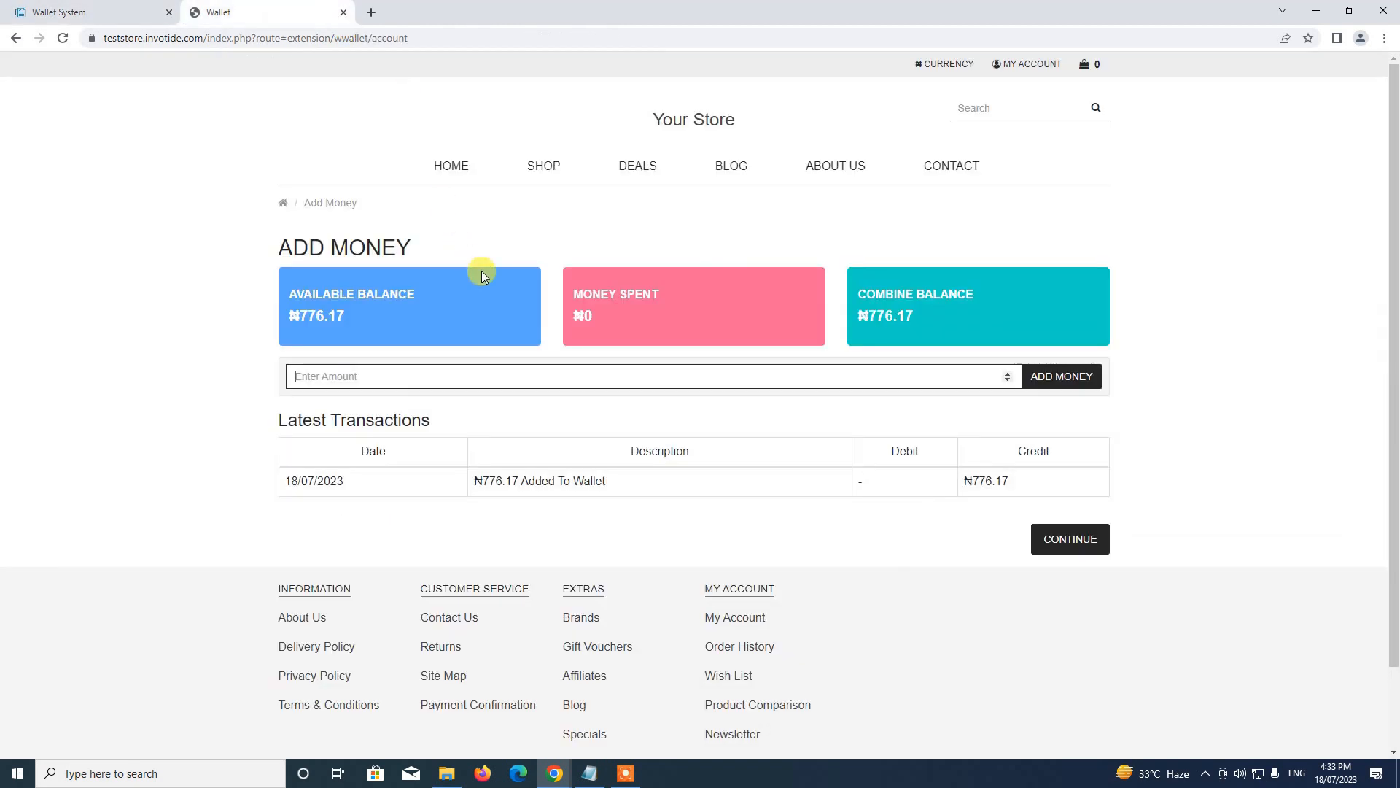
left_click(63, 38)
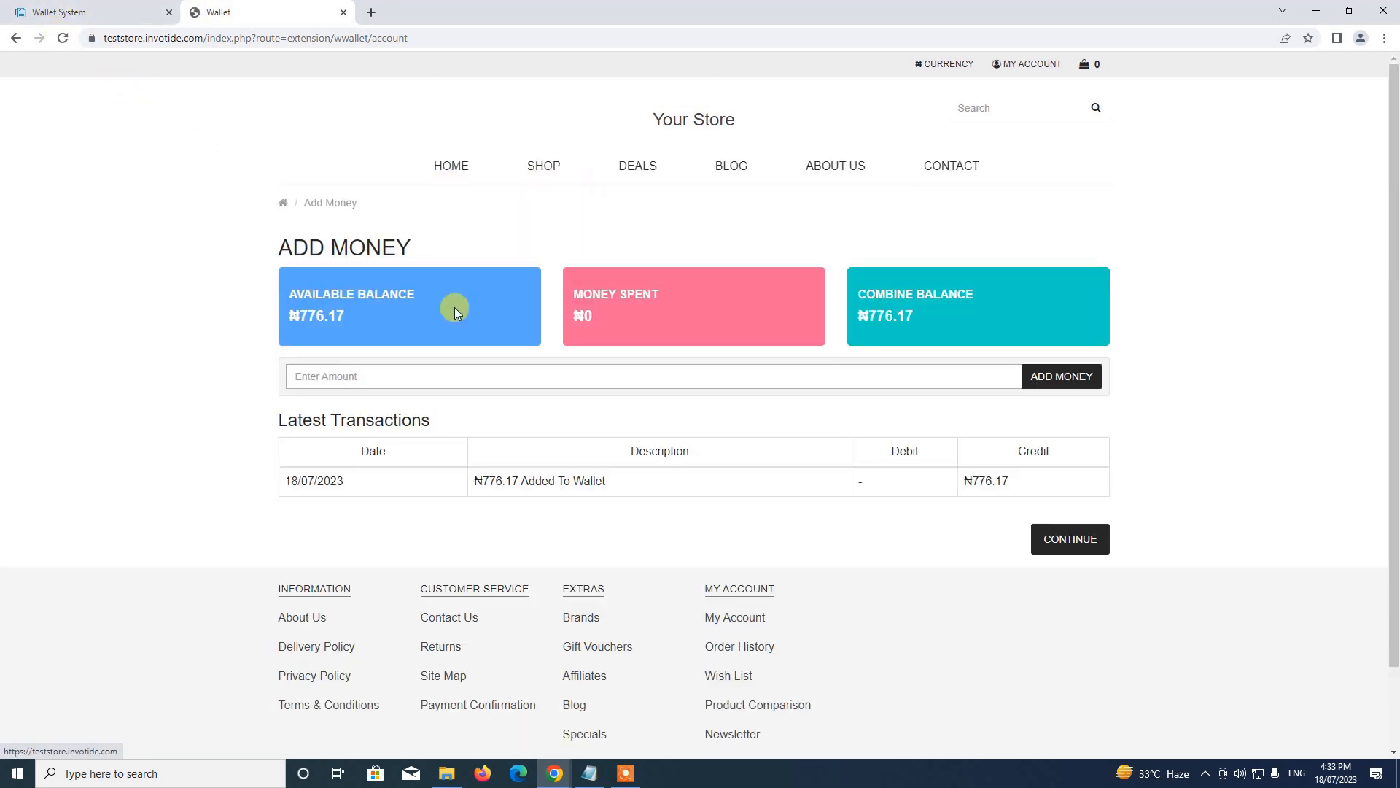
left_click(563, 375)
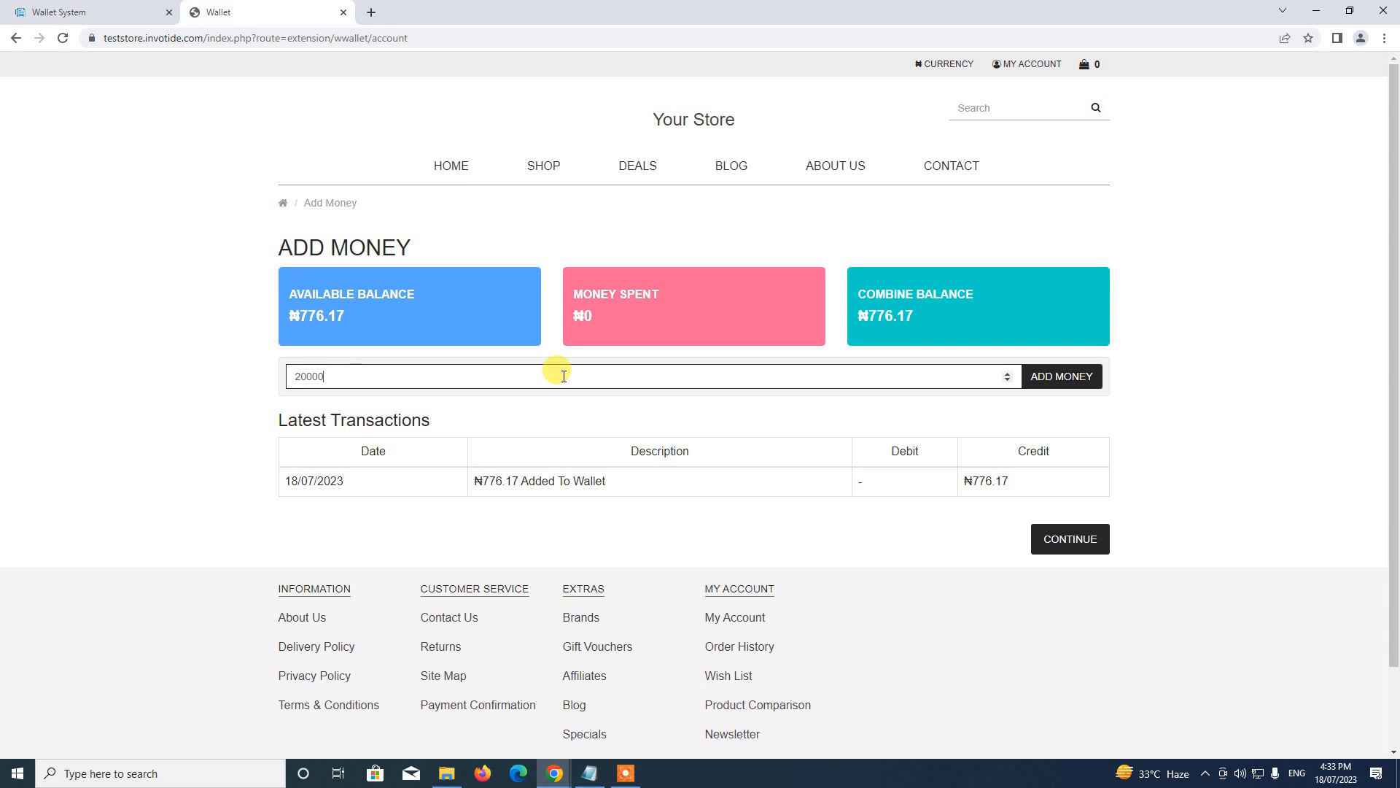
left_click(1062, 376)
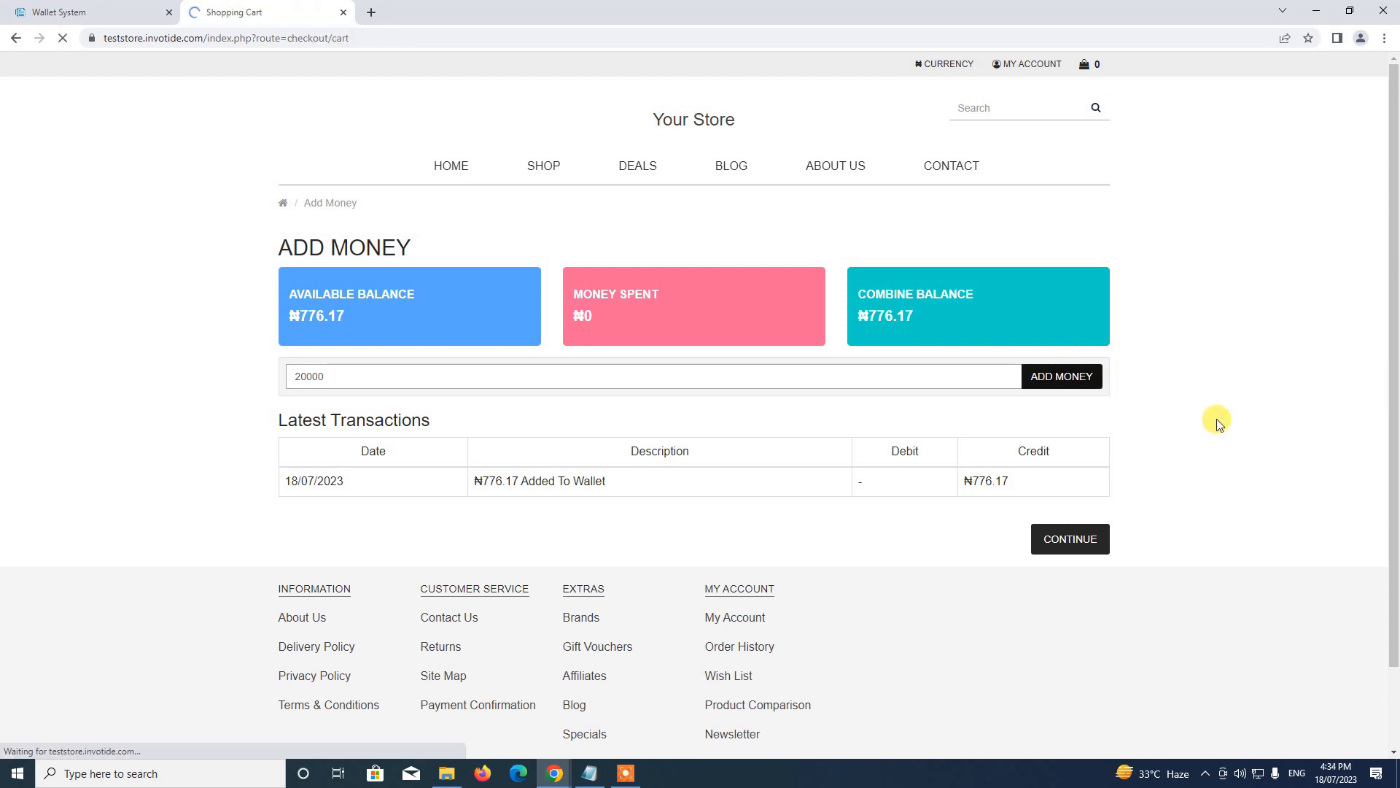
scroll(1094, 409, "down", 2)
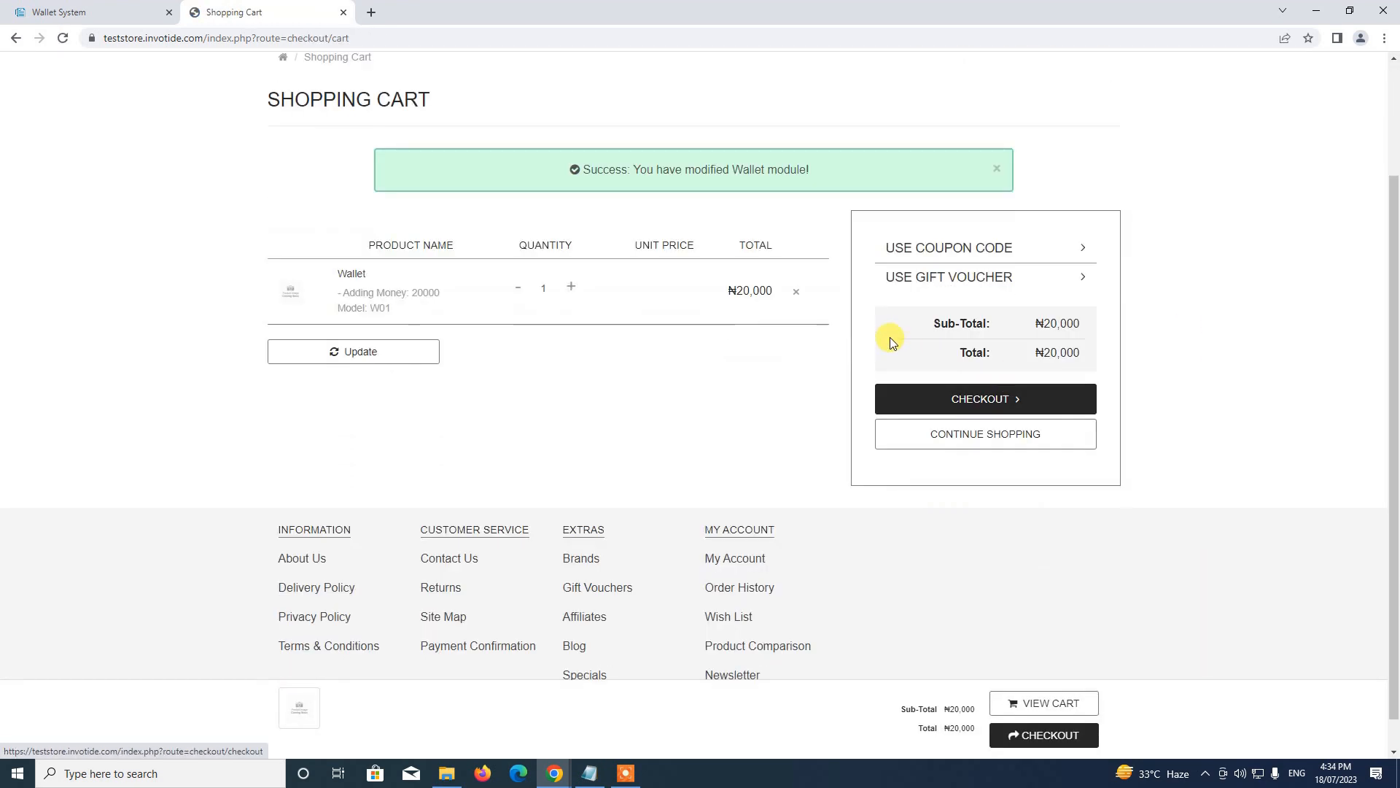
Check out the 20000 wallet top-up using Pay with Paystack, complete payment with the Success test option, and continue to the storefront
left_click(998, 405)
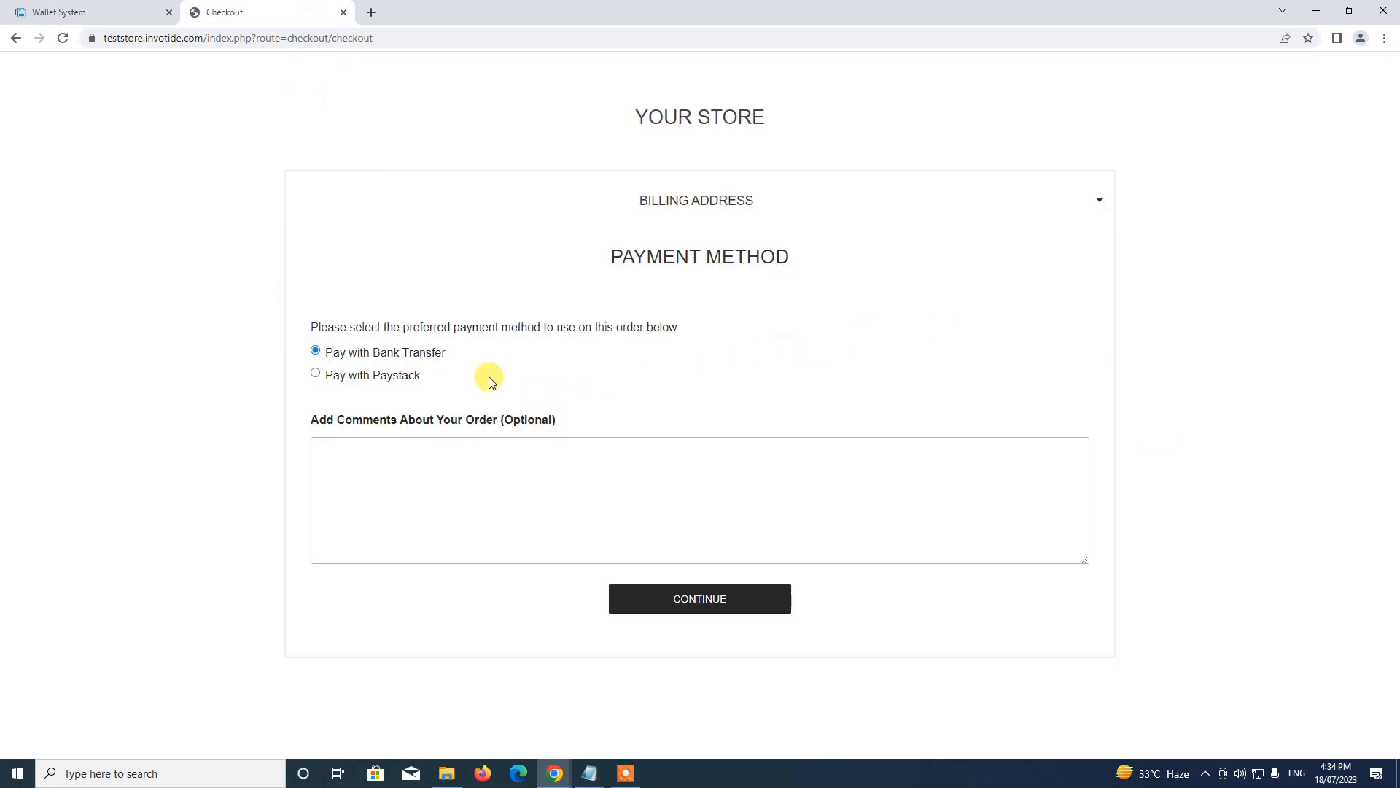
left_click(348, 375)
left_click(691, 599)
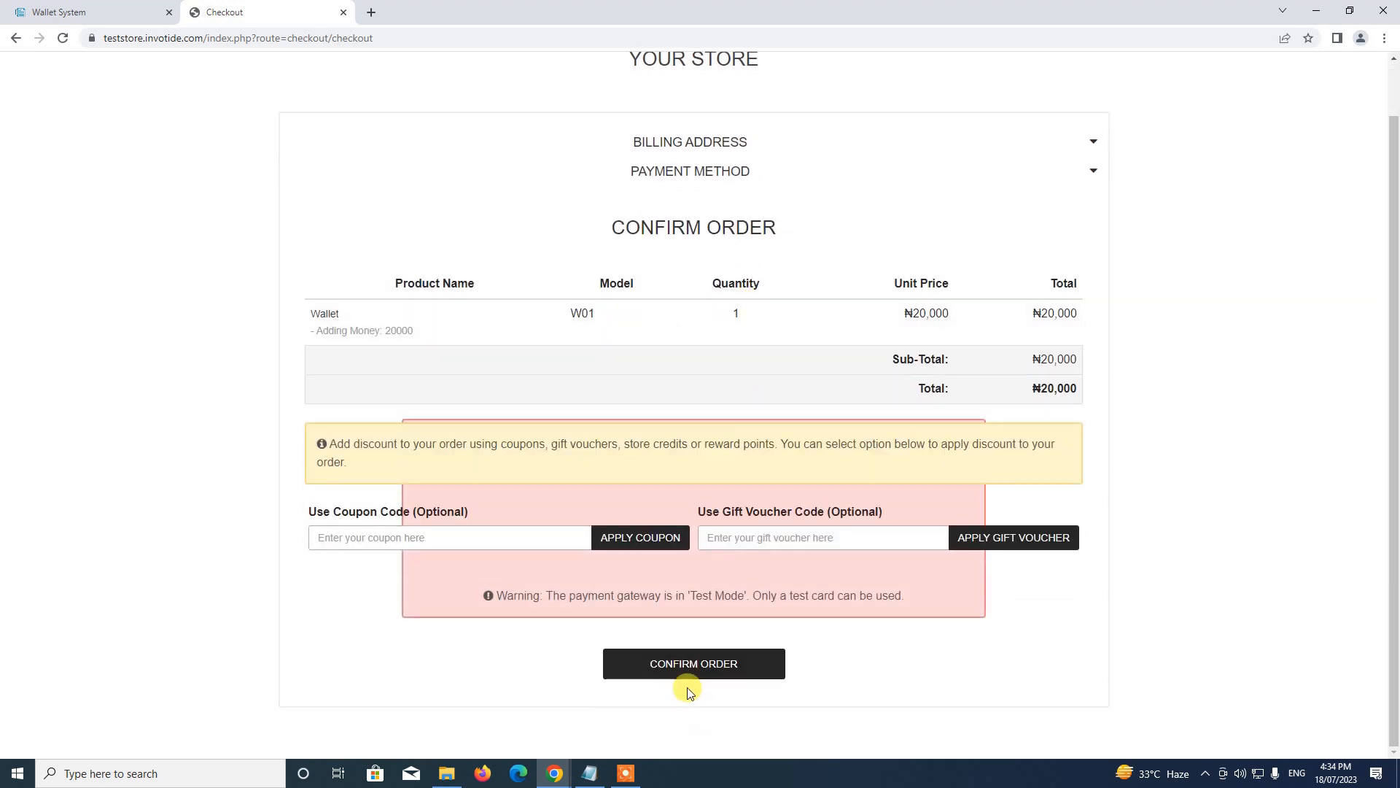
left_click(694, 665)
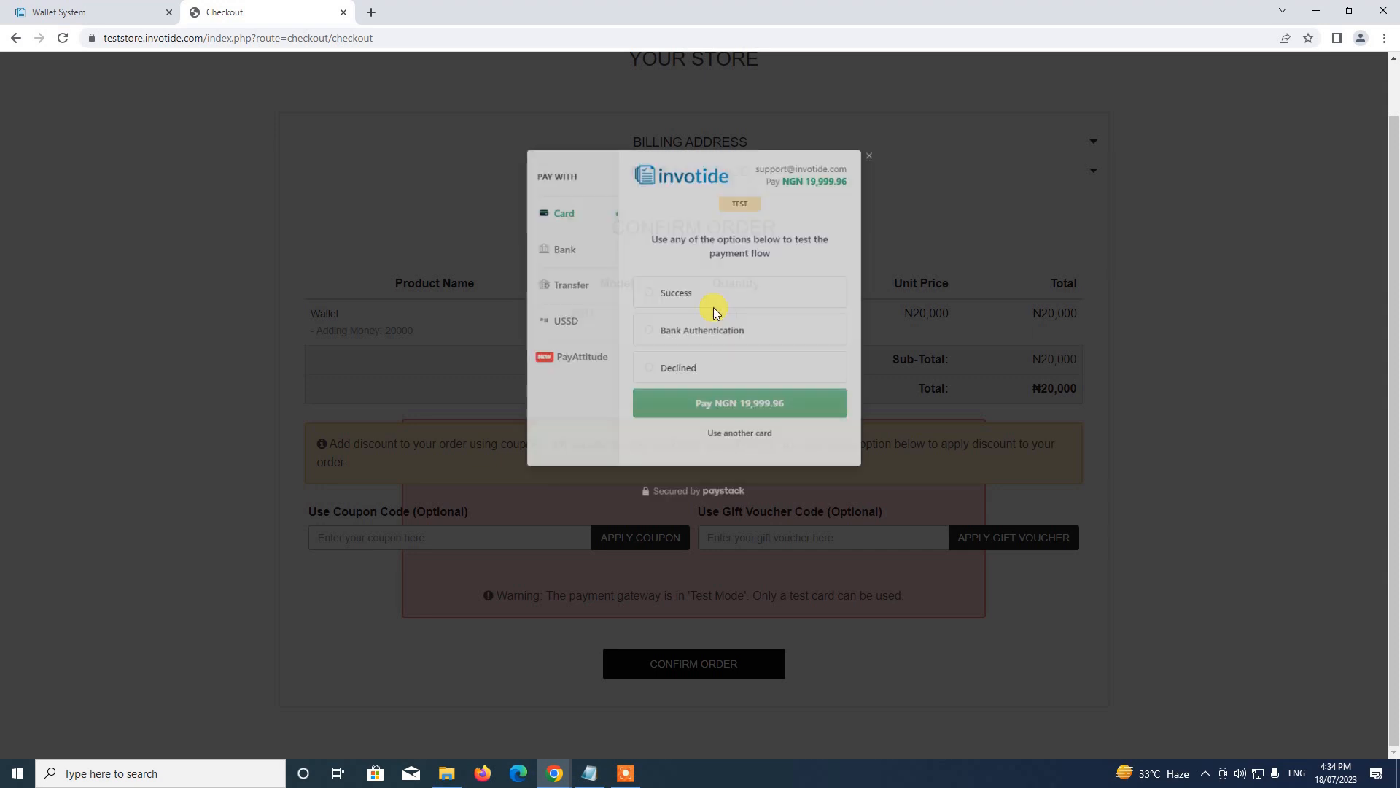
left_click(642, 275)
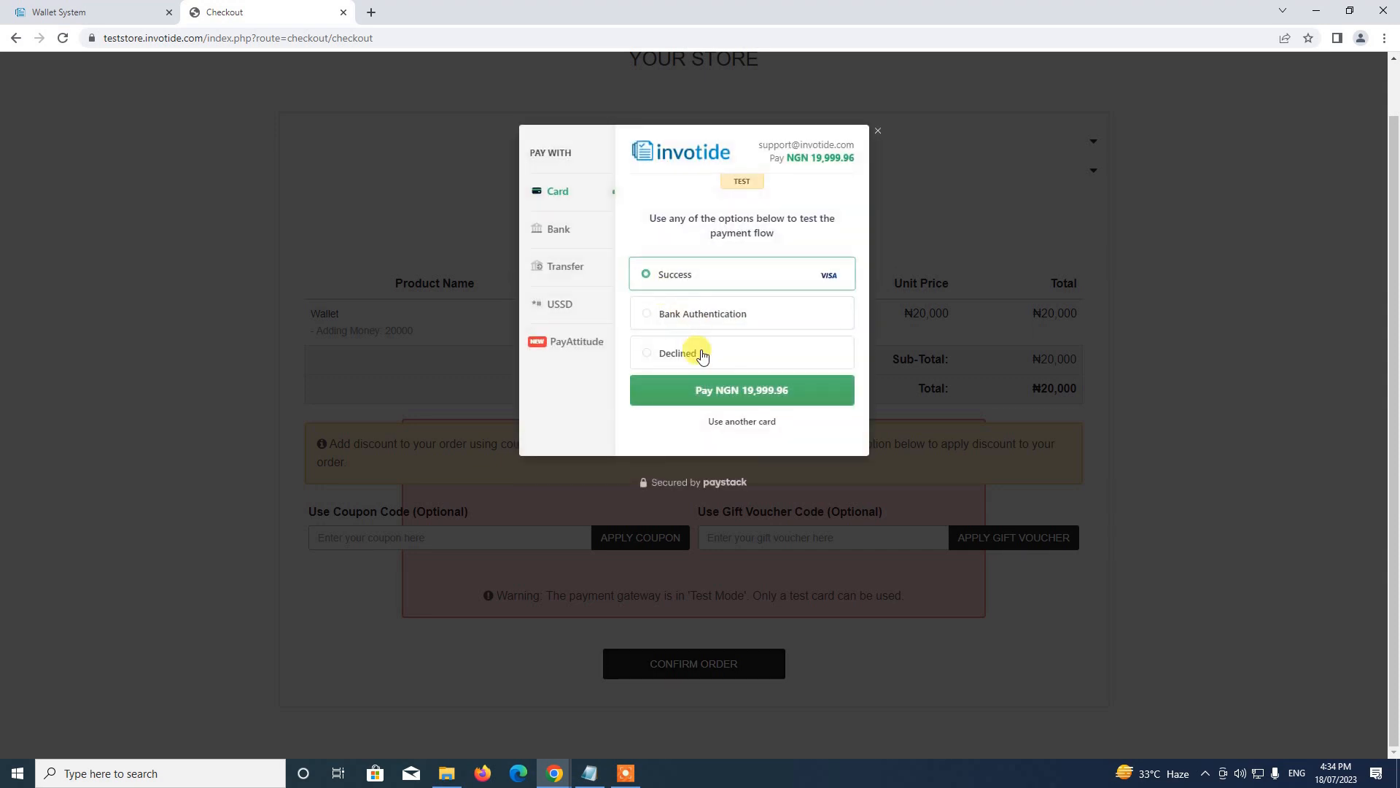
left_click(723, 391)
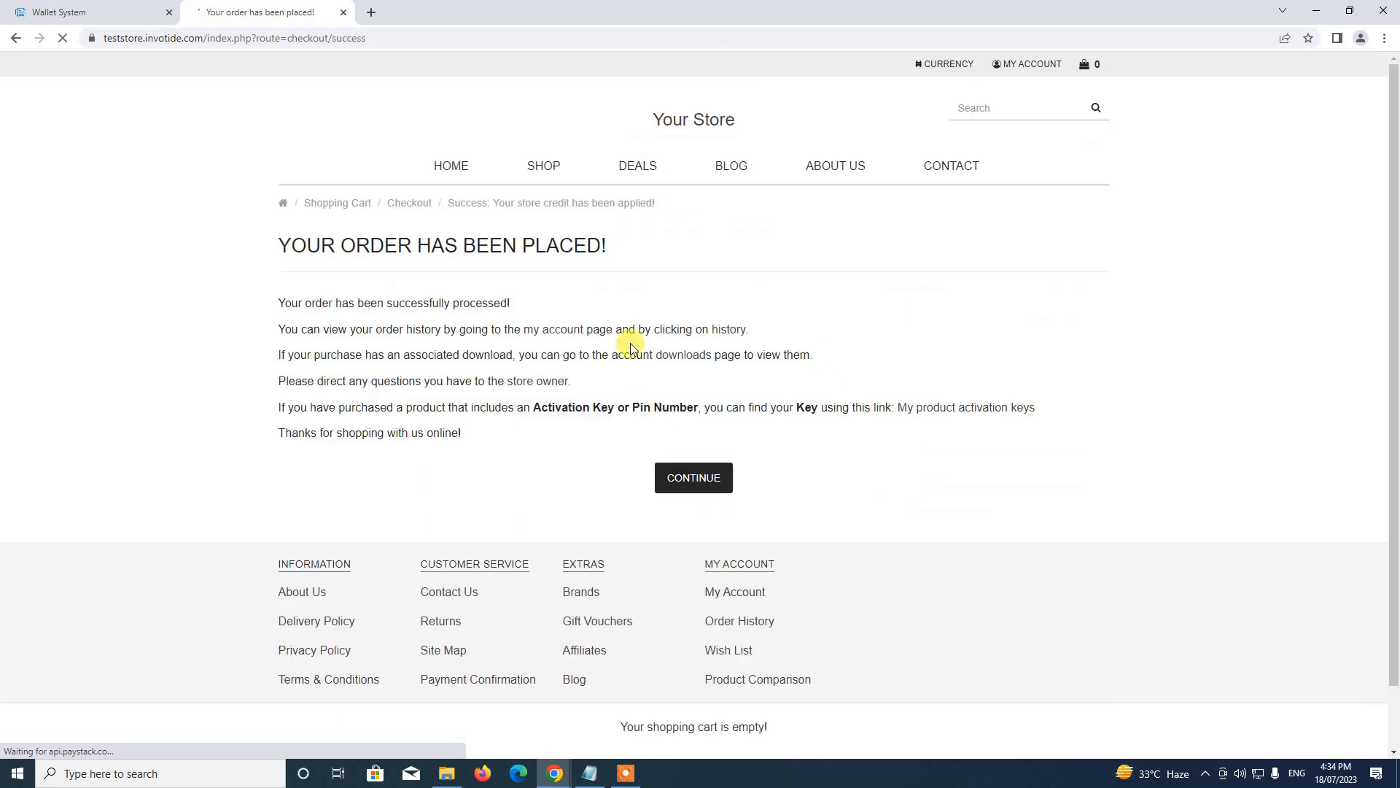
left_click(714, 478)
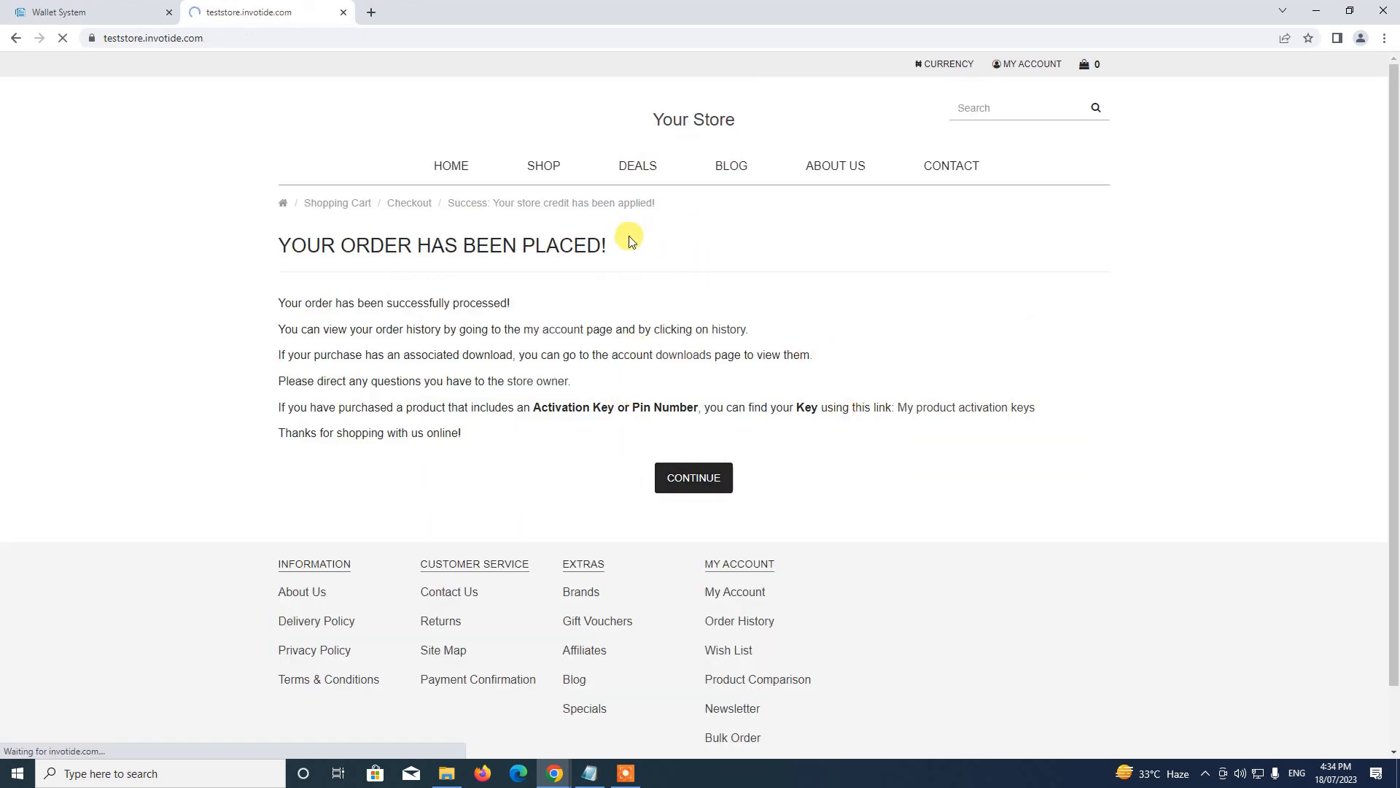
Switch to the admin and open the details of the newest wallet top-up order from the Sales orders list
left_click(98, 8)
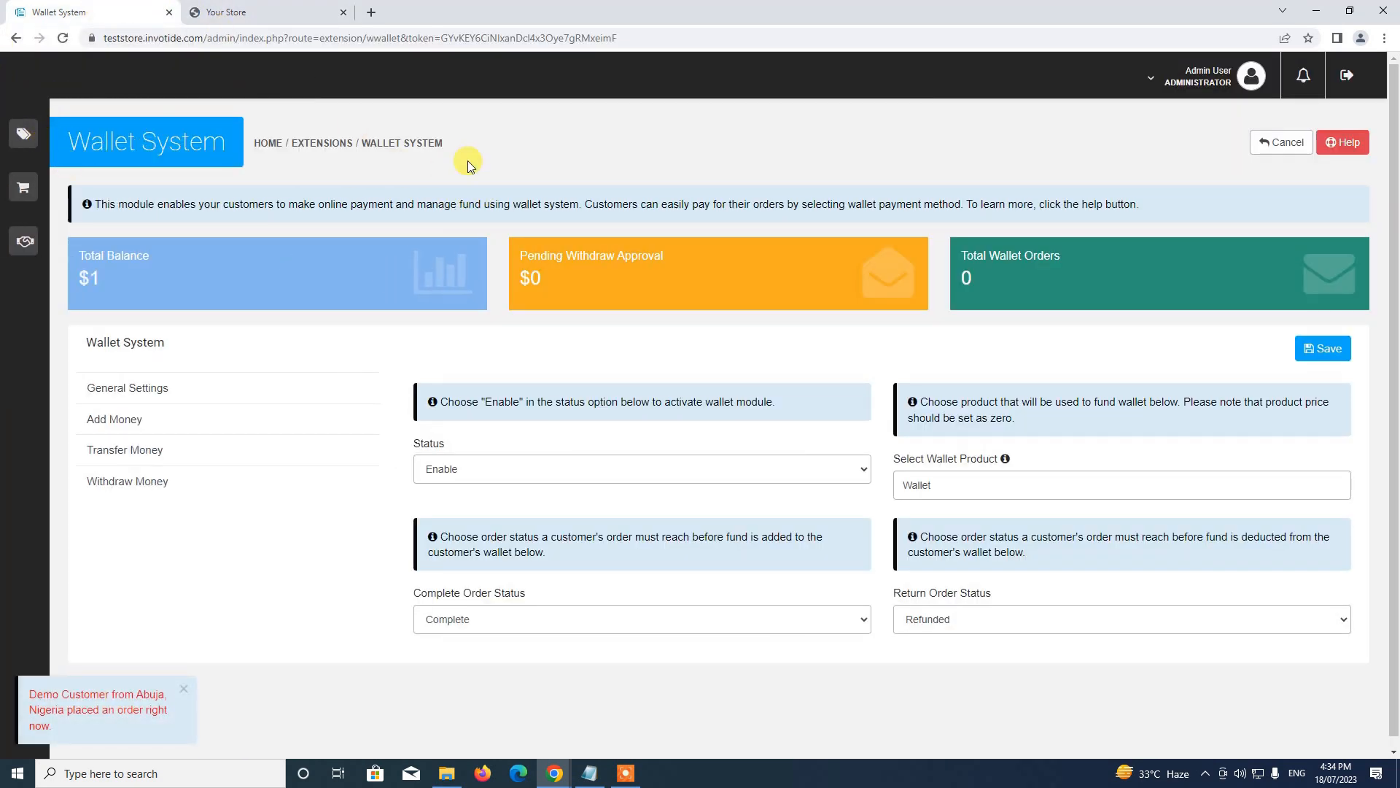
left_click(53, 138)
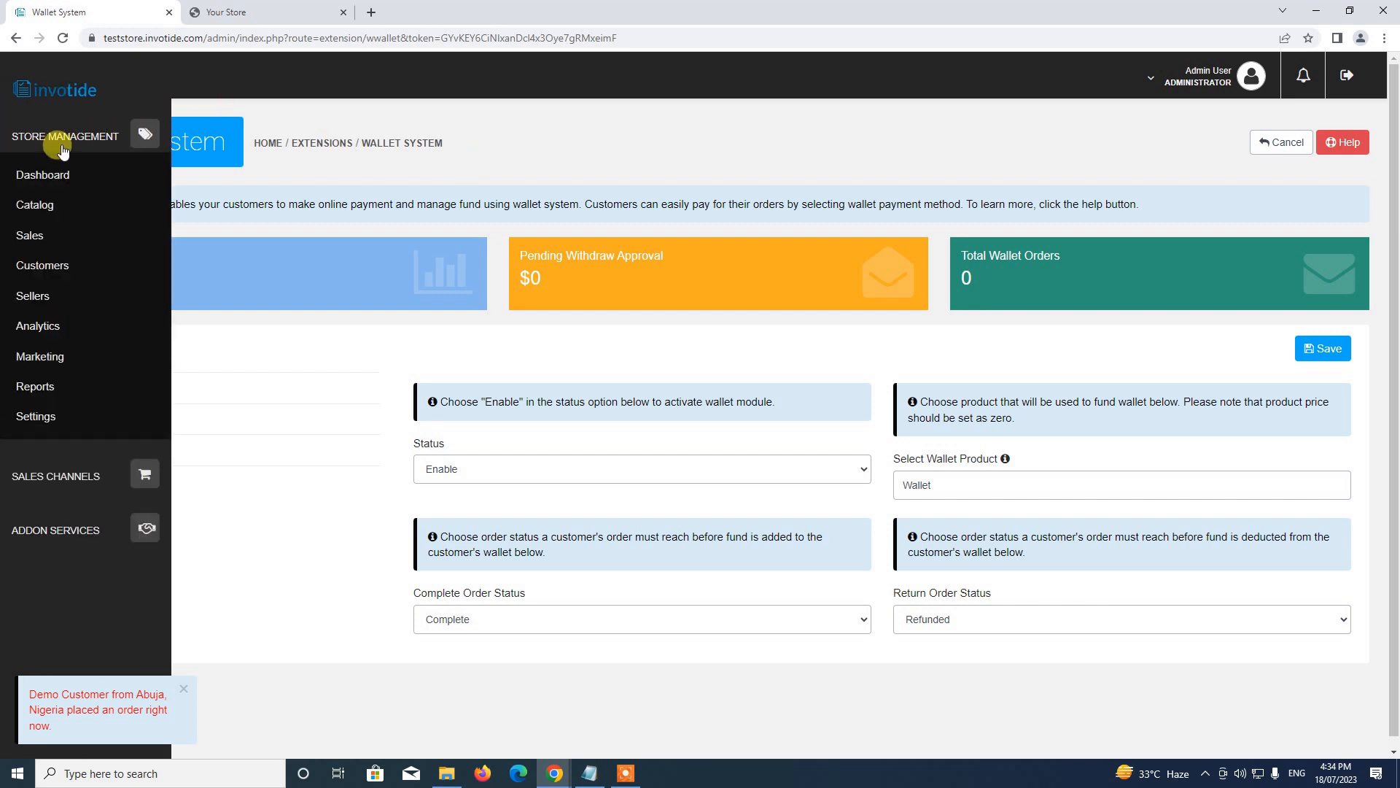
left_click(37, 238)
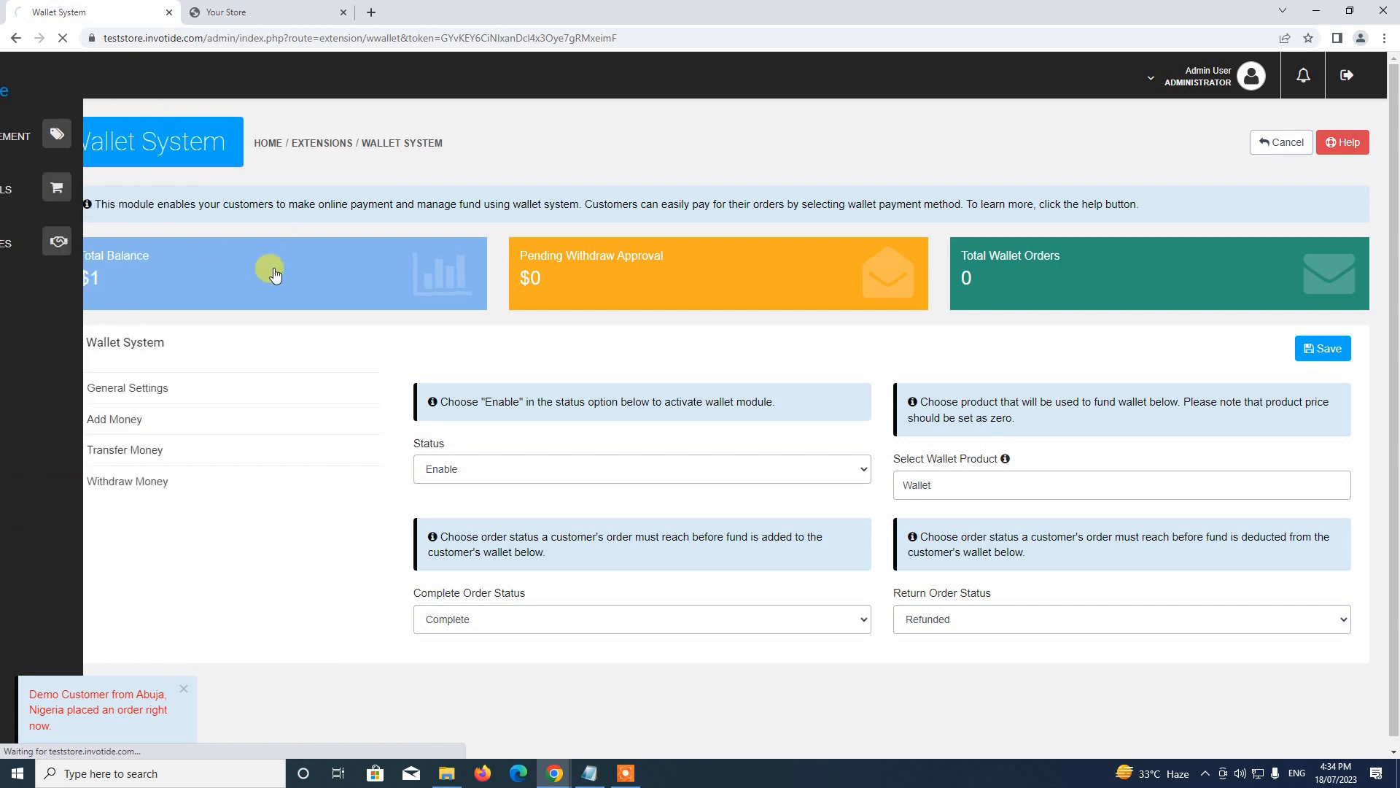
scroll(336, 274, "down", 1)
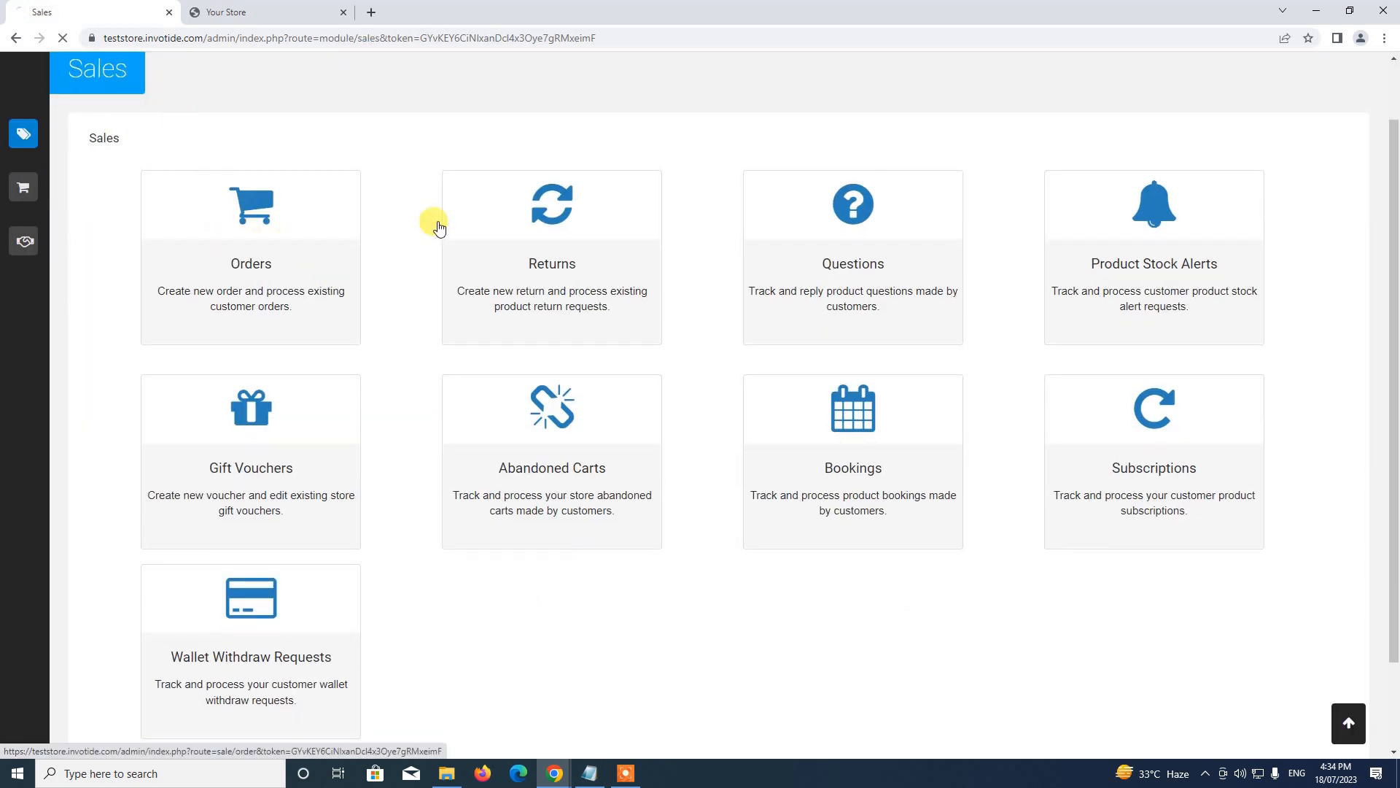
left_click(328, 233)
scroll(350, 243, "down", 3)
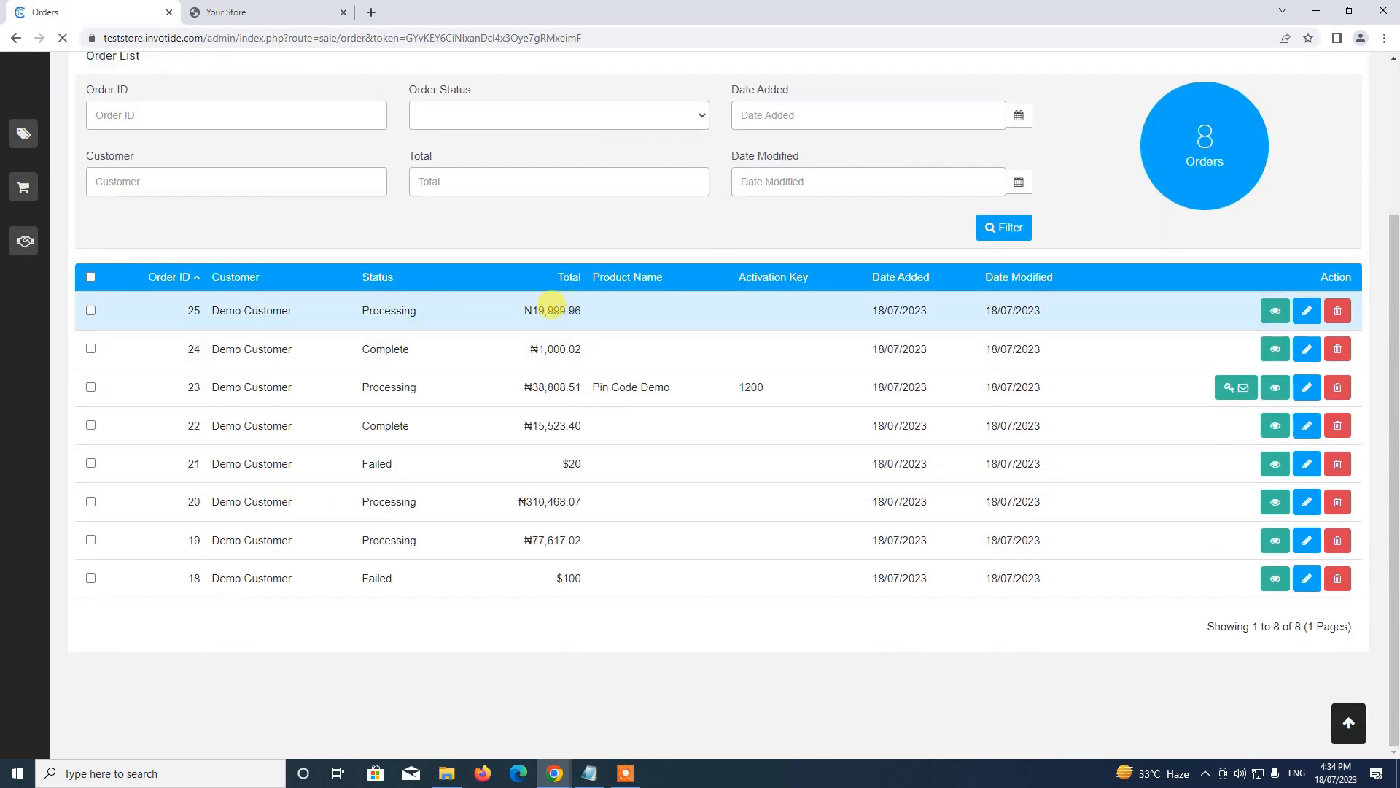
left_click(1276, 312)
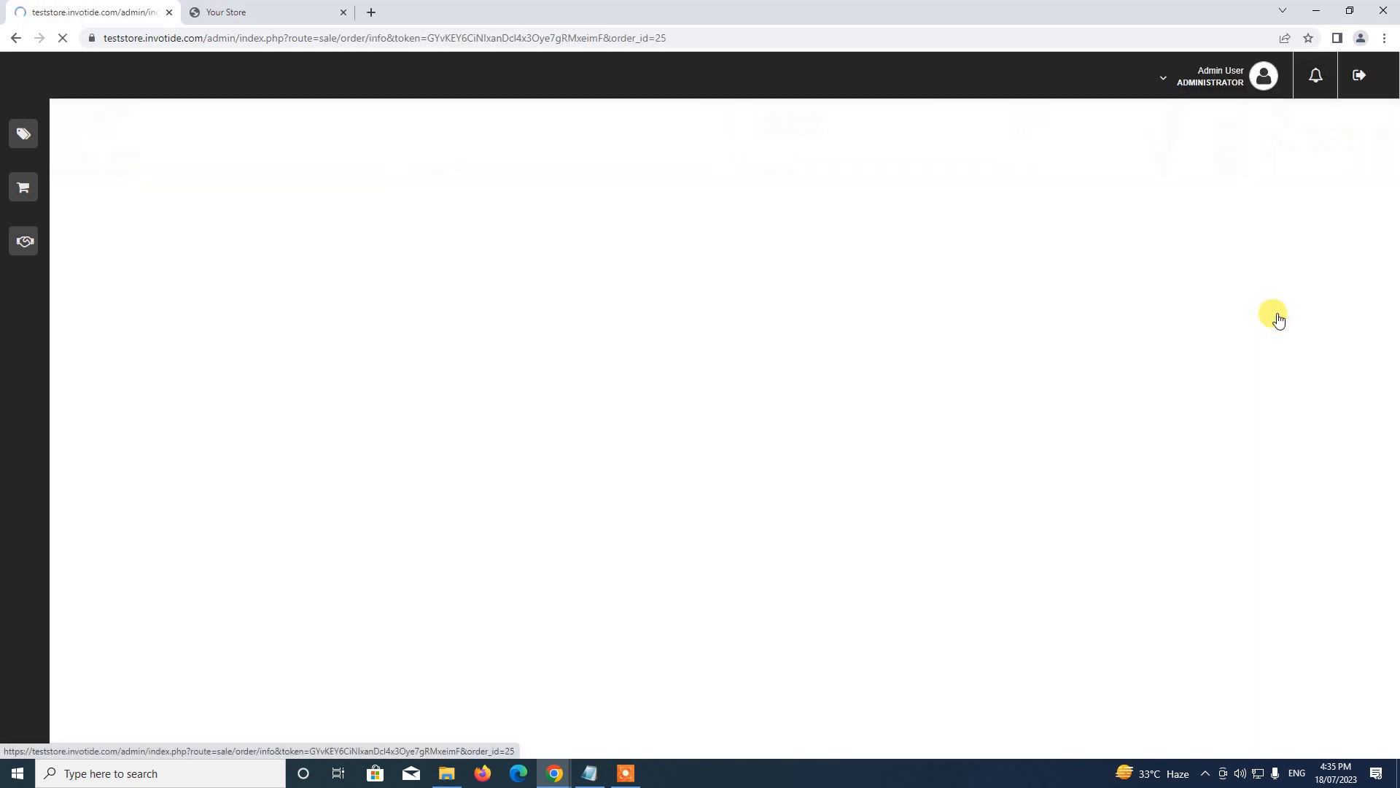
Add an order history entry with the status Complete to the wallet top-up order and review the order details
scroll(1227, 325, "down", 8)
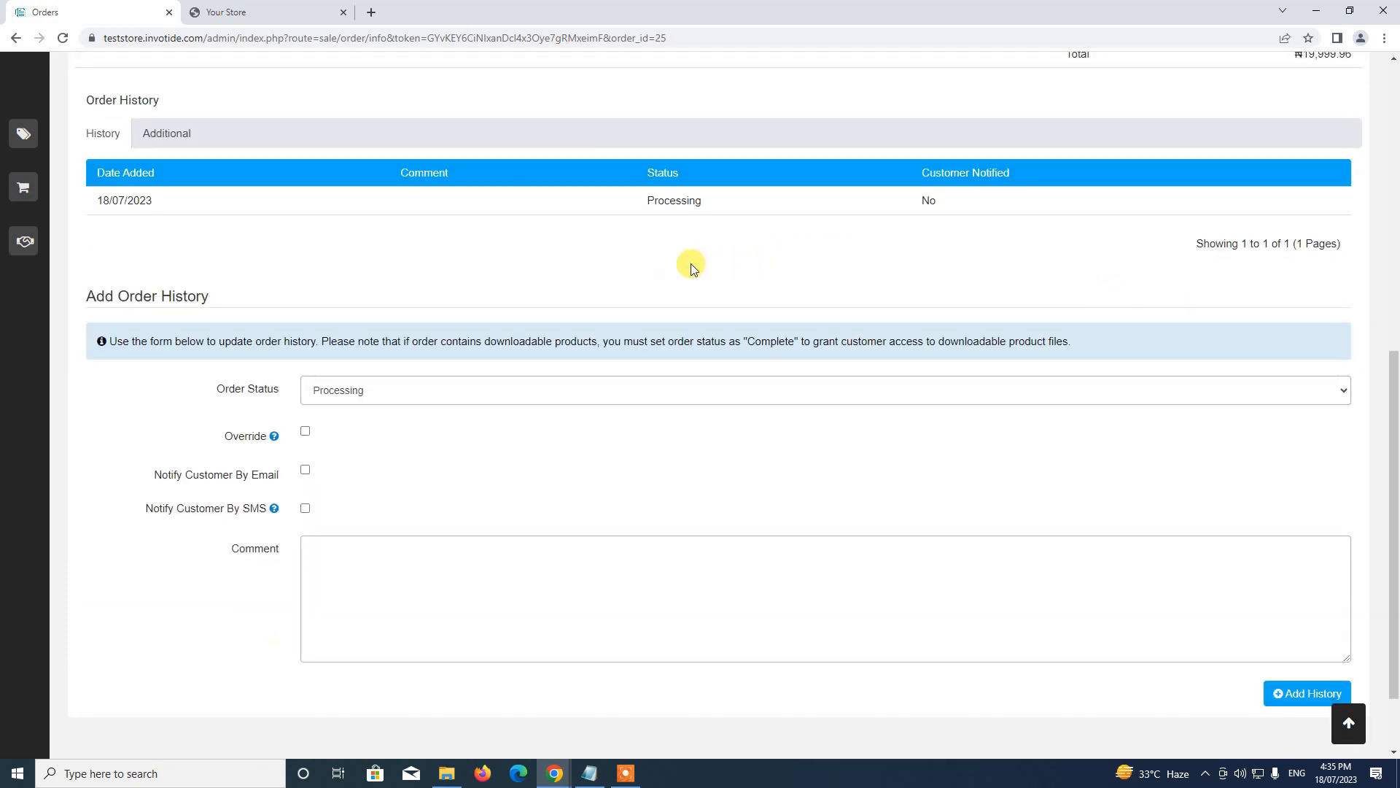
left_click(353, 394)
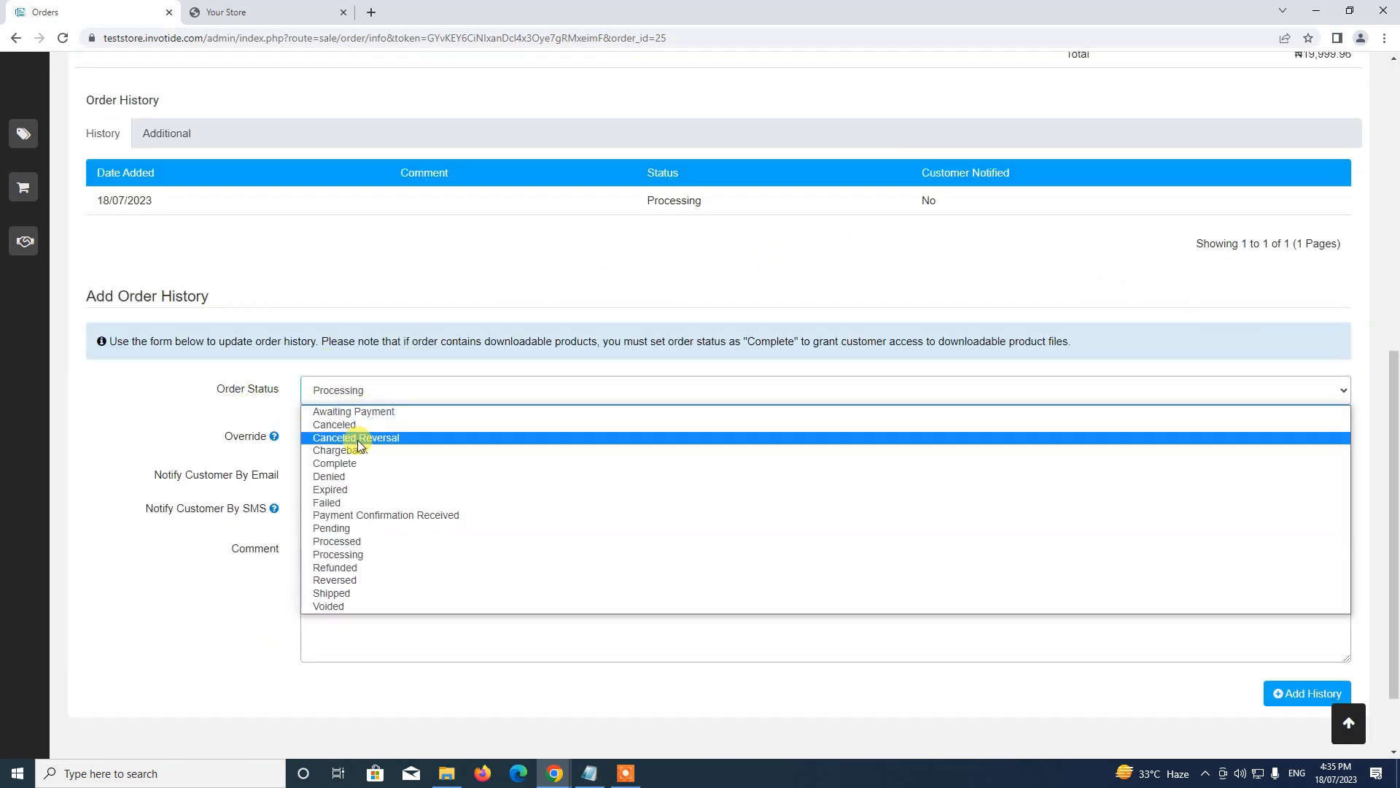
left_click(377, 463)
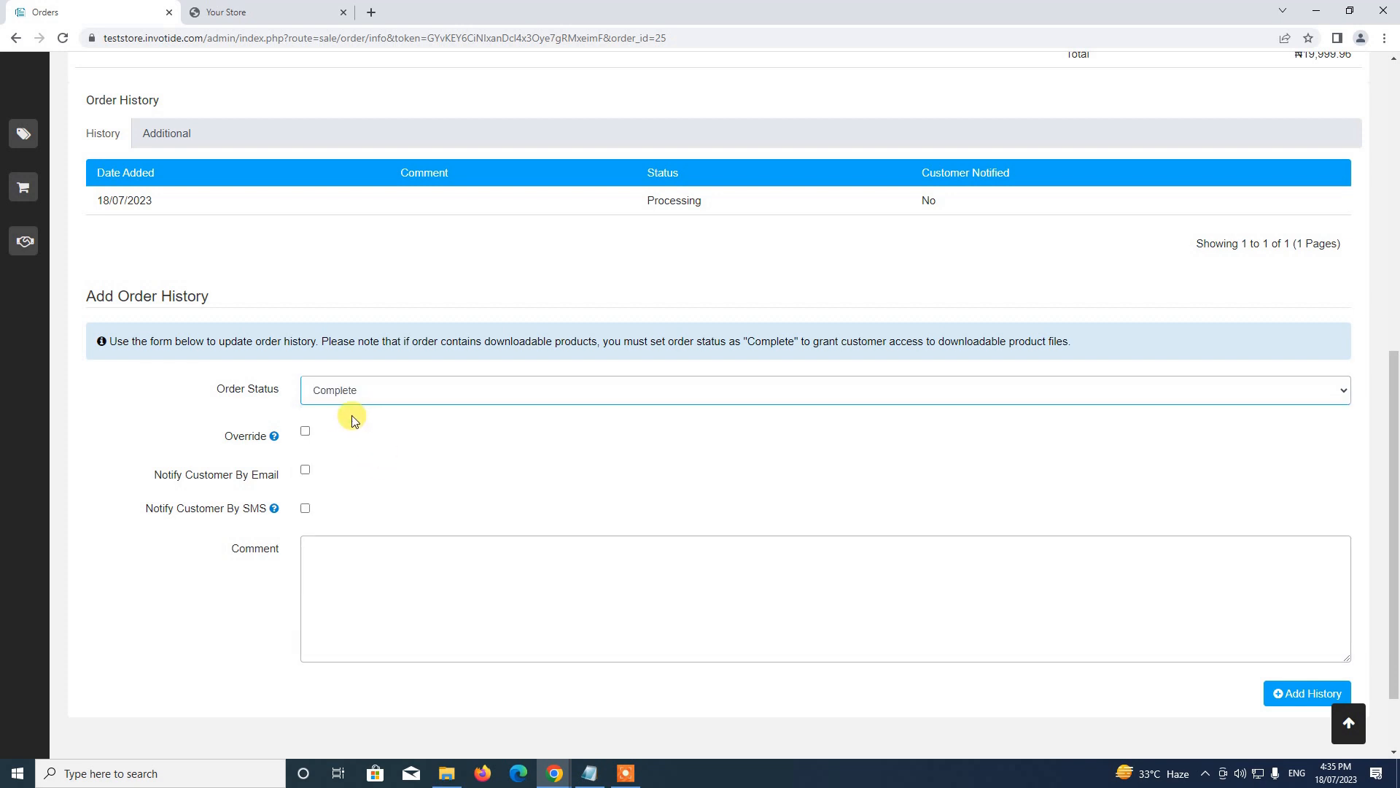
scroll(394, 430, "down", 1)
left_click(1300, 595)
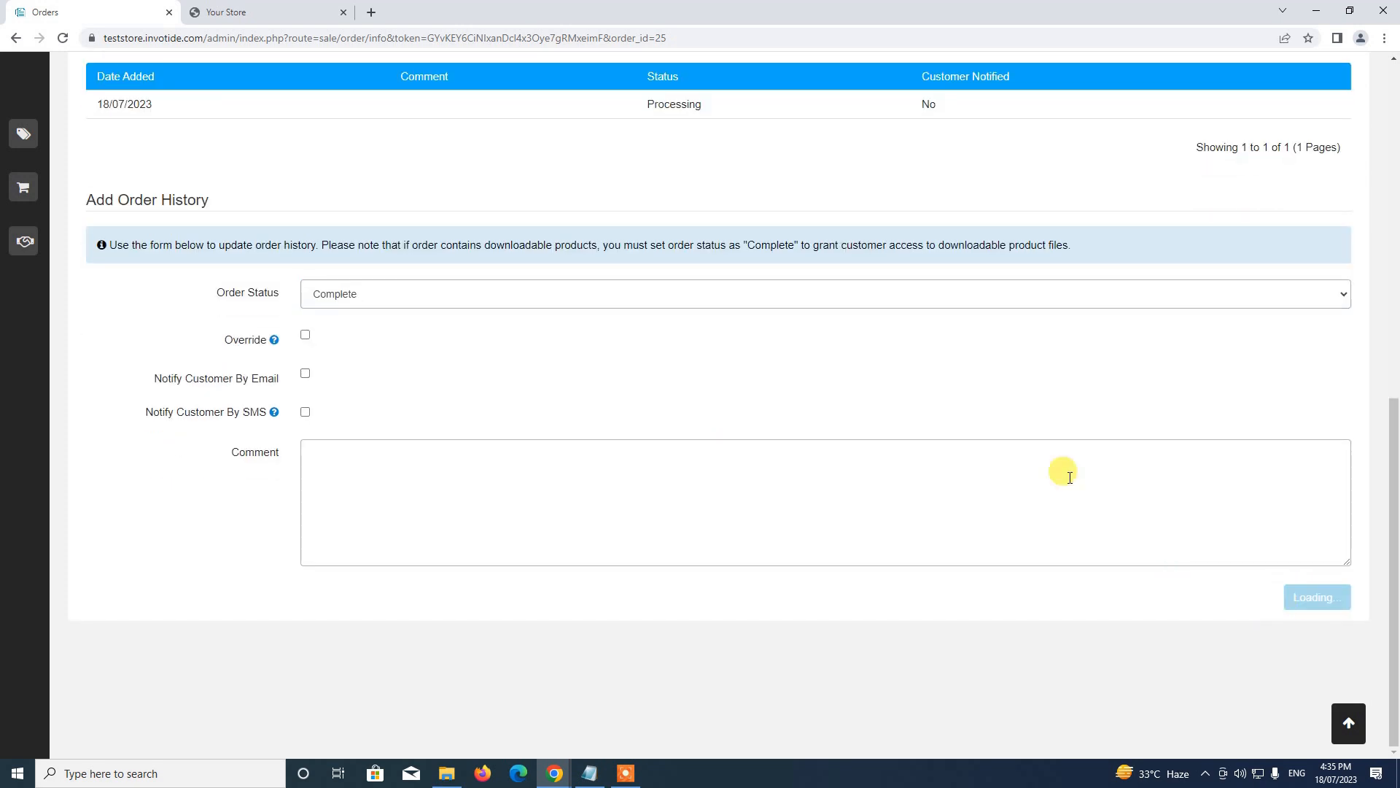
scroll(933, 364, "up", 3)
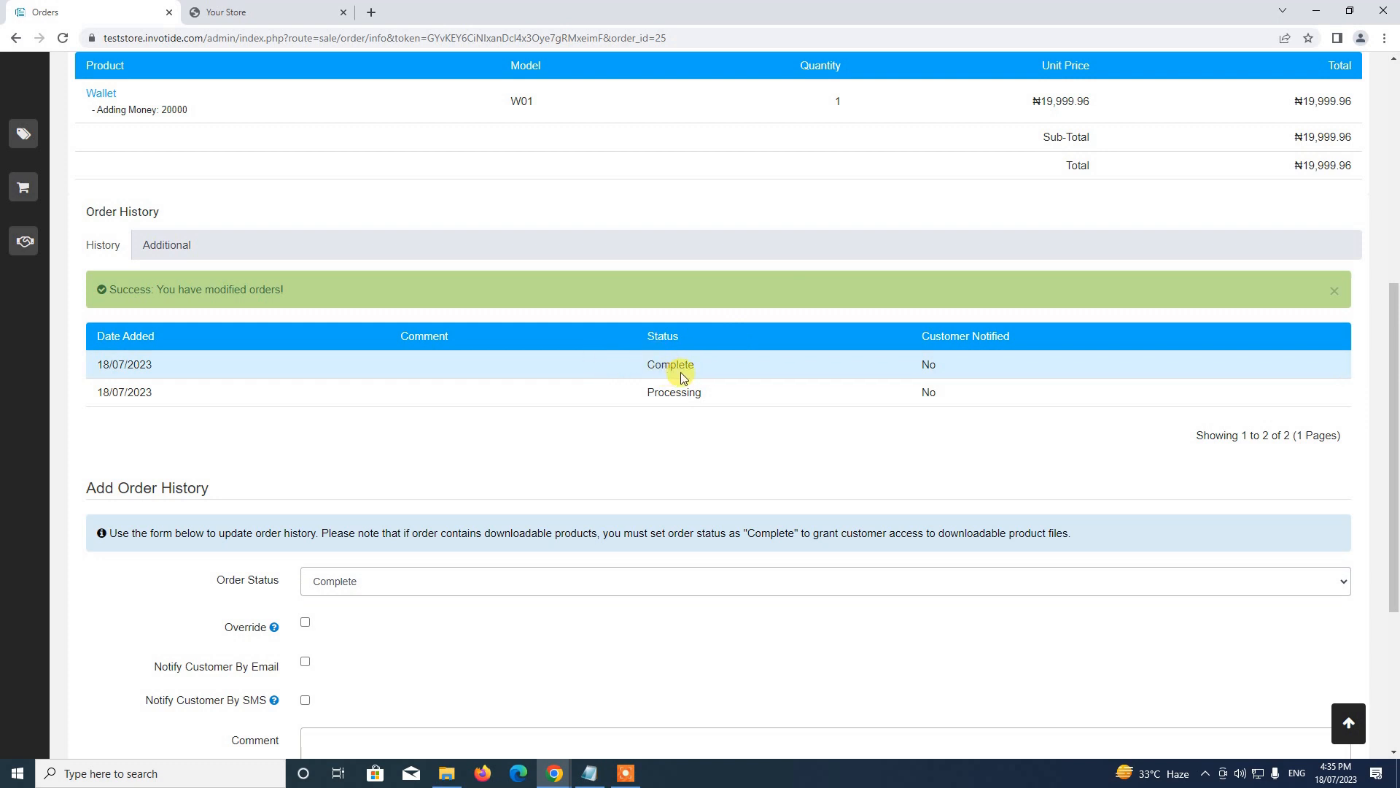
scroll(712, 375, "up", 3)
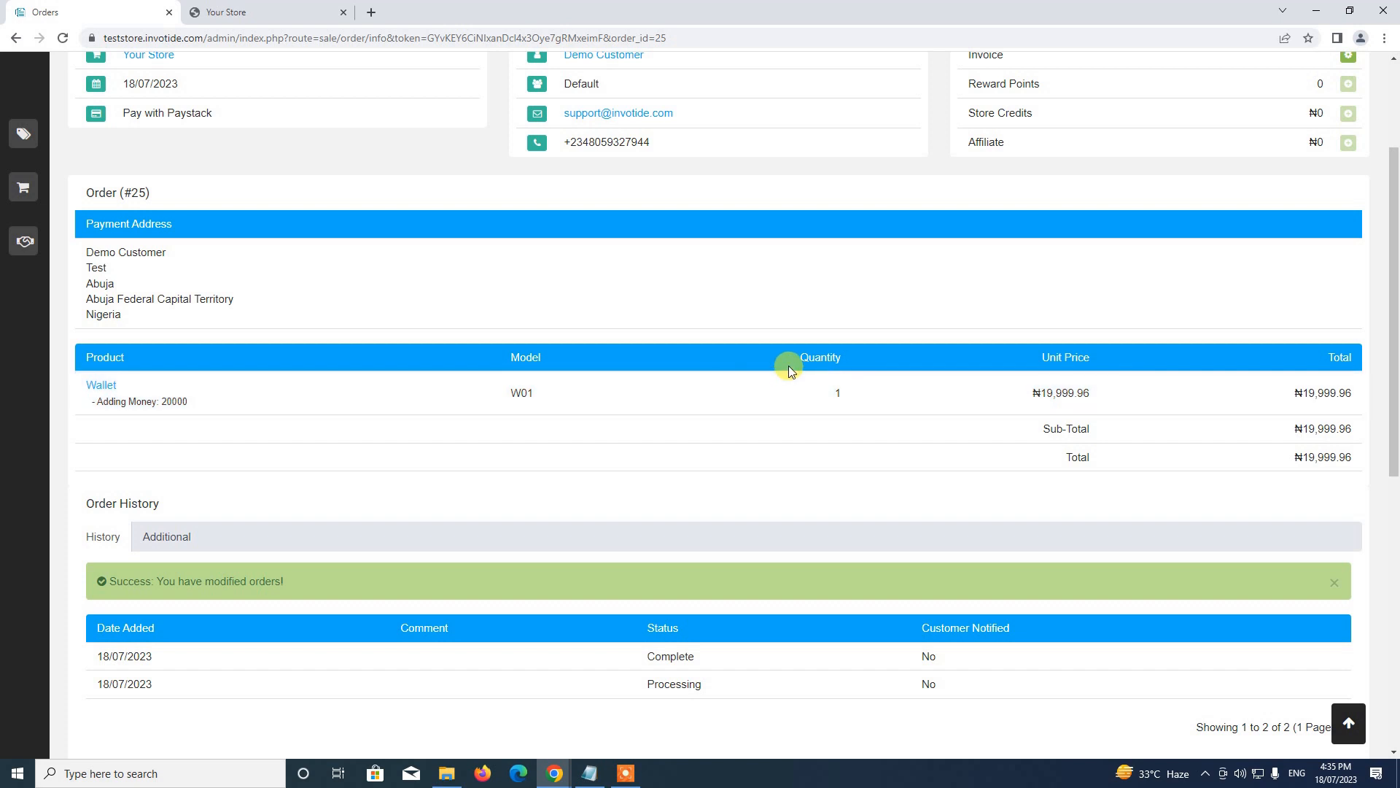
scroll(596, 429, "up", 3)
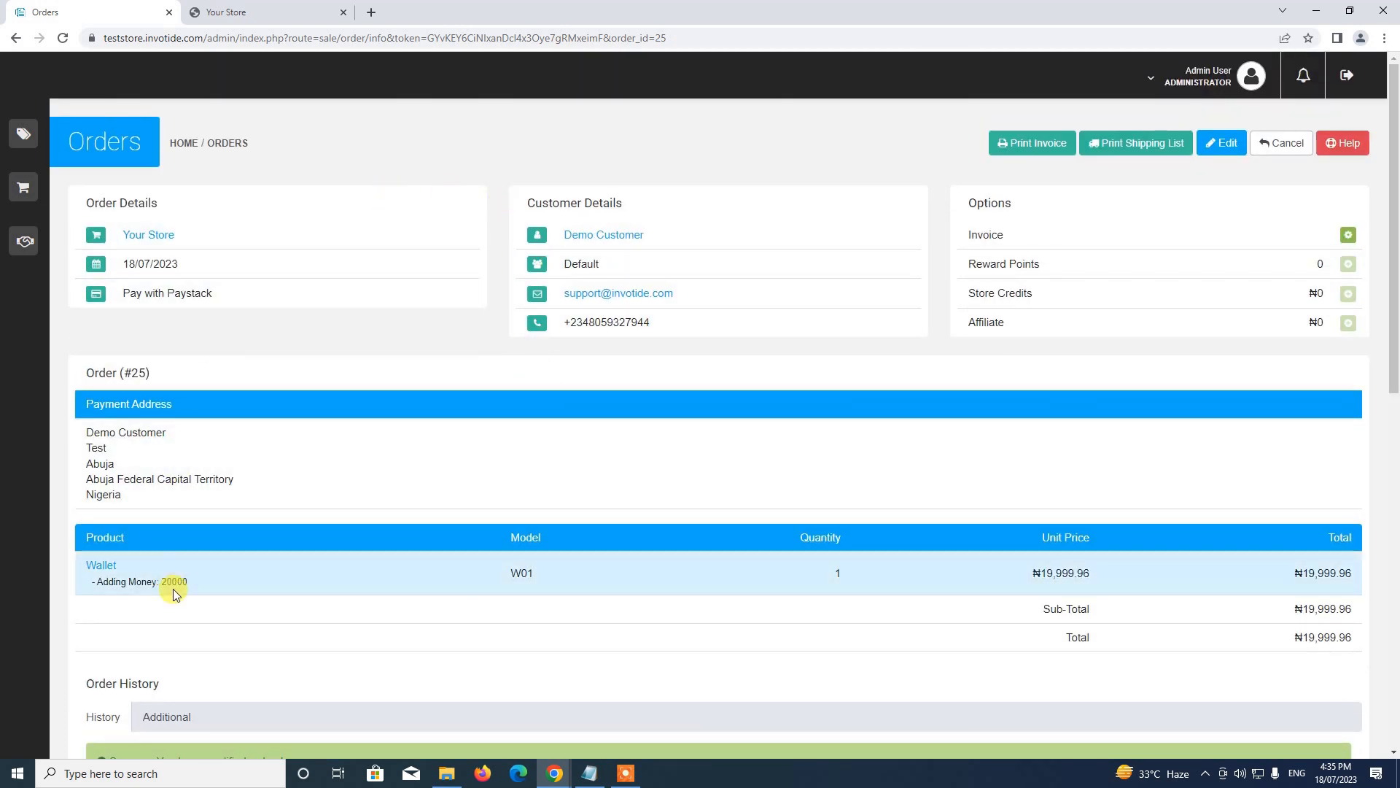
Switch to the storefront and examine the available balance and credits in the customer's wallet transactions
left_click(211, 9)
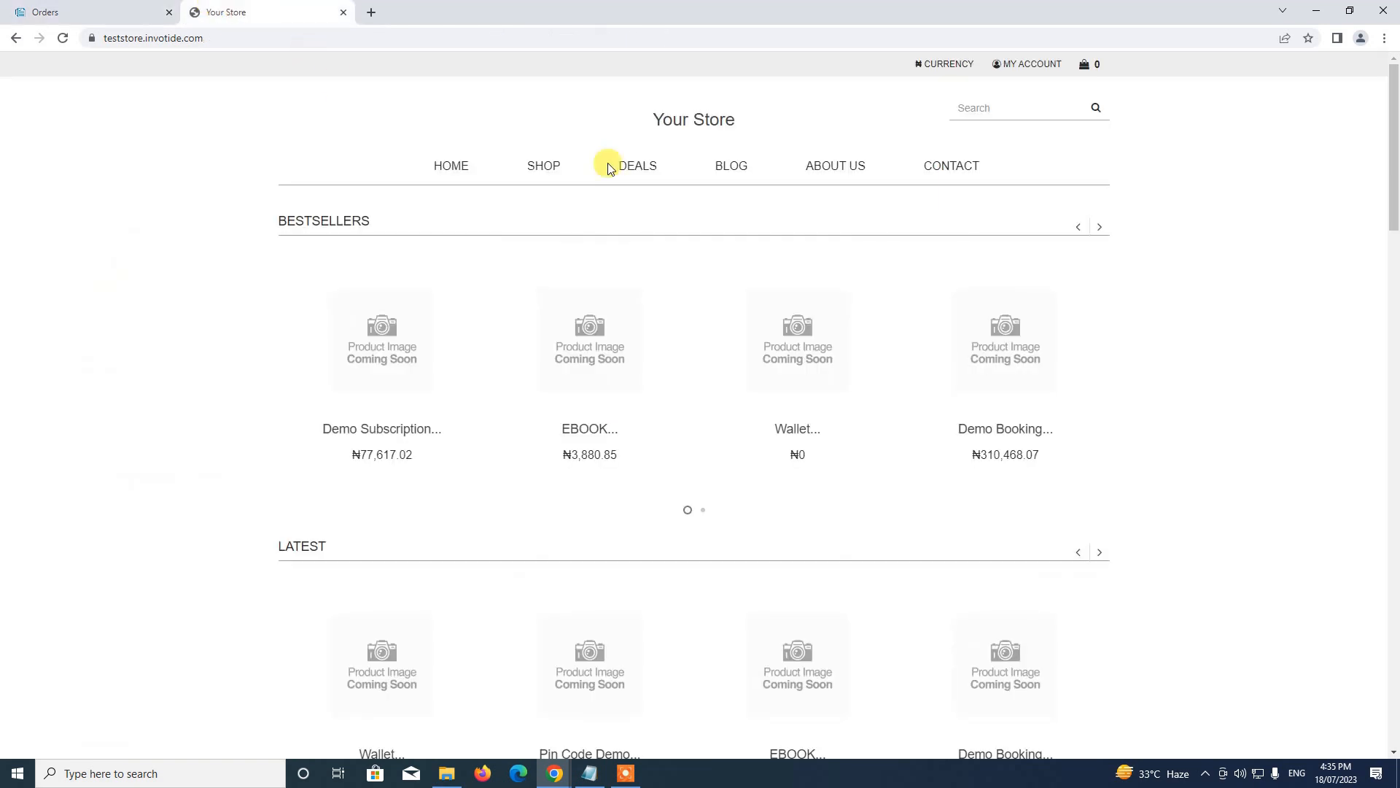
left_click(1020, 68)
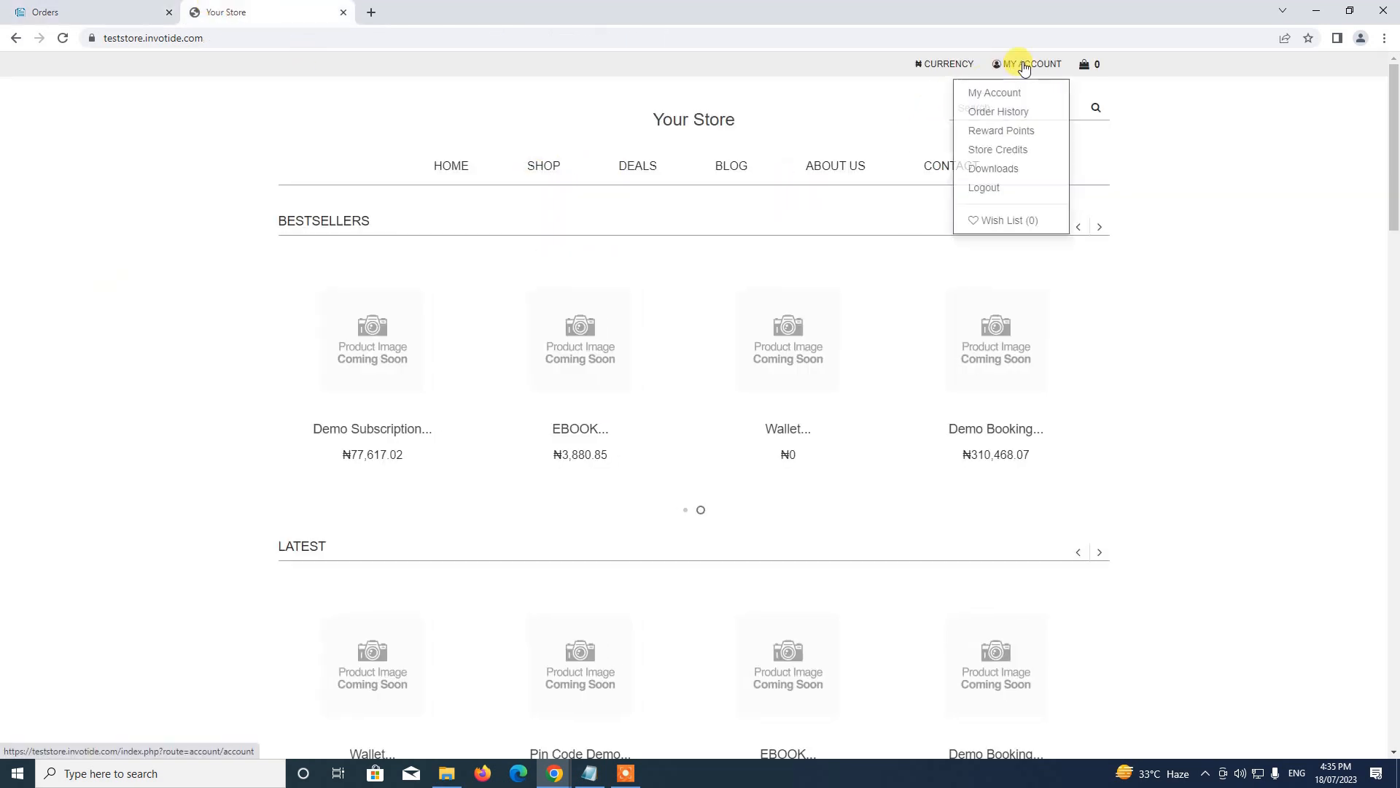
left_click(978, 89)
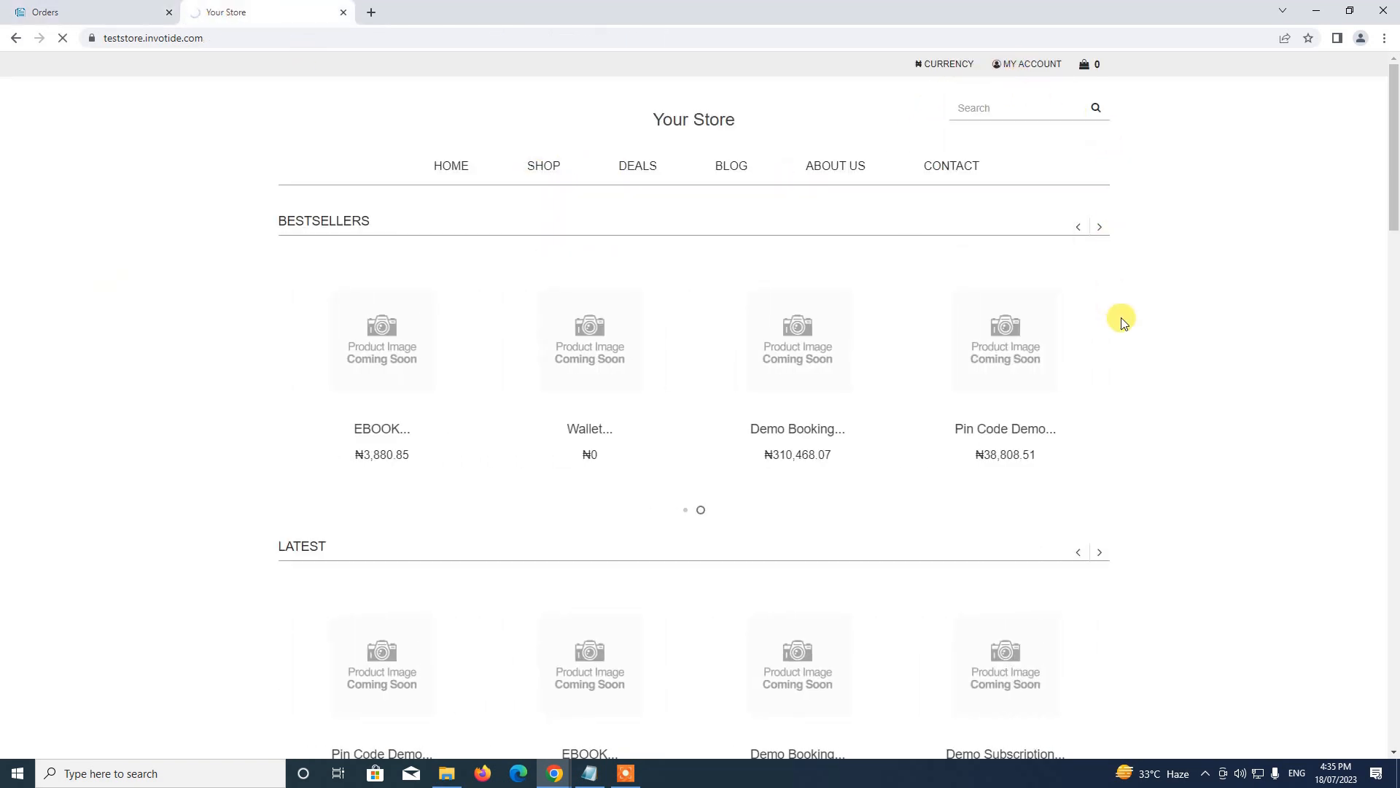
scroll(1127, 323, "down", 2)
scroll(1126, 323, "down", 3)
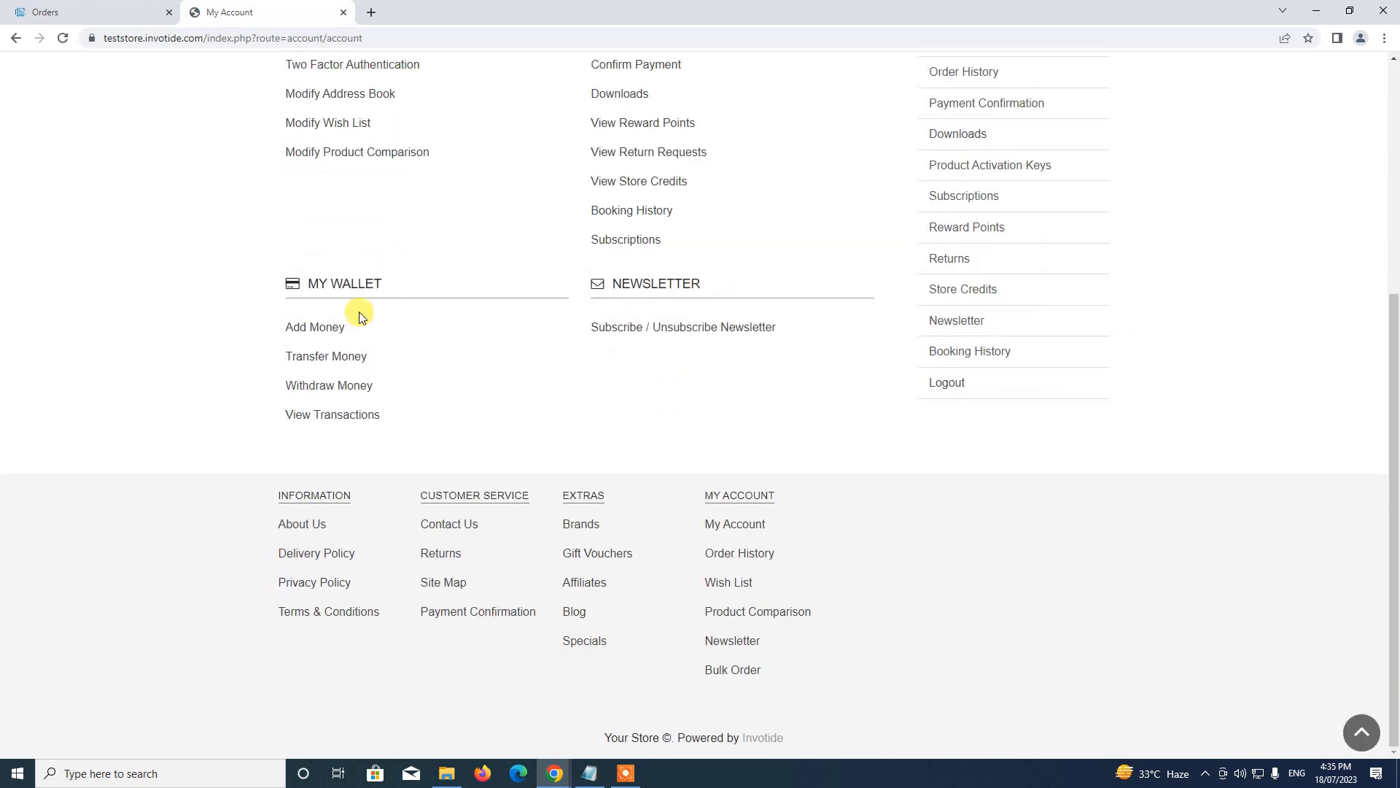
left_click(335, 416)
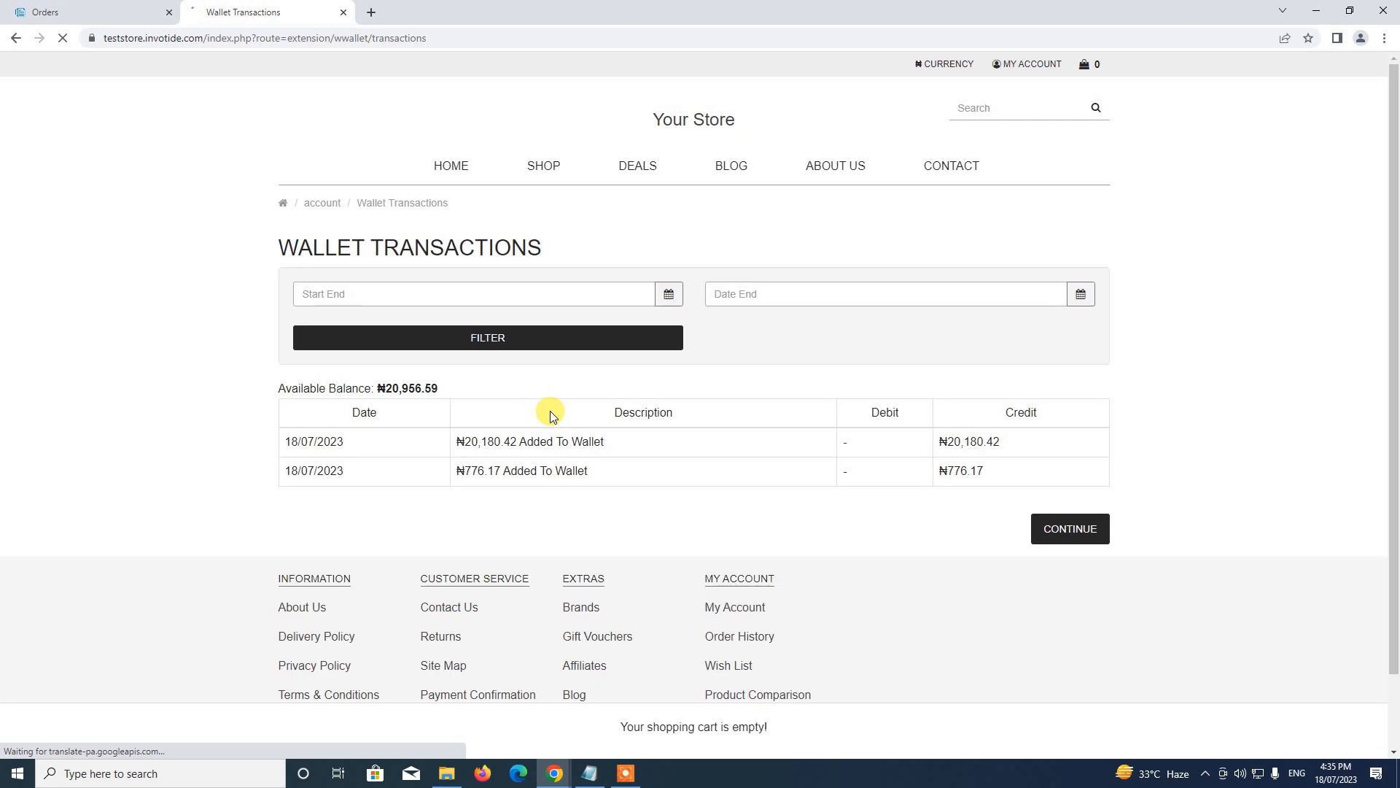
scroll(551, 416, "down", 1)
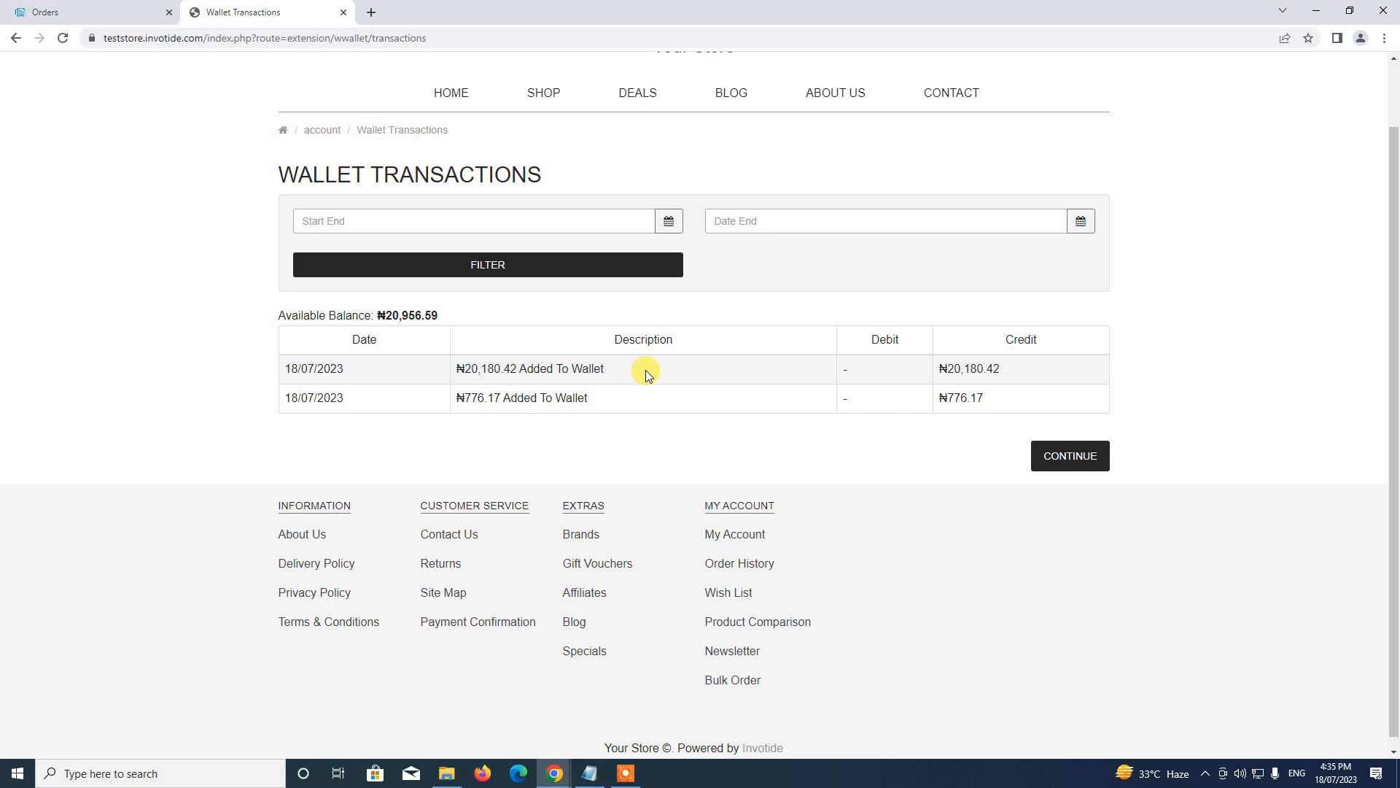
scroll(649, 360, "up", 1)
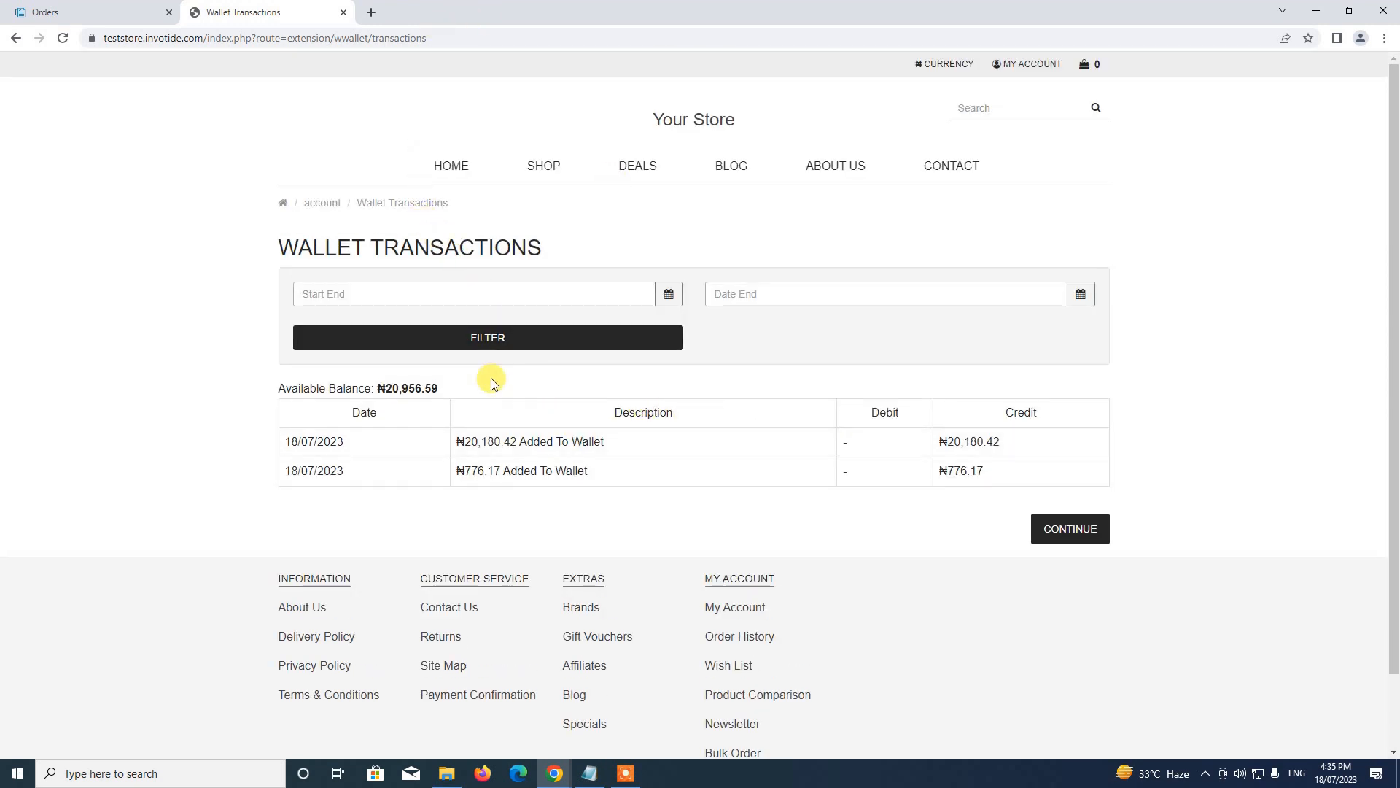
left_click_drag(384, 386, 450, 393)
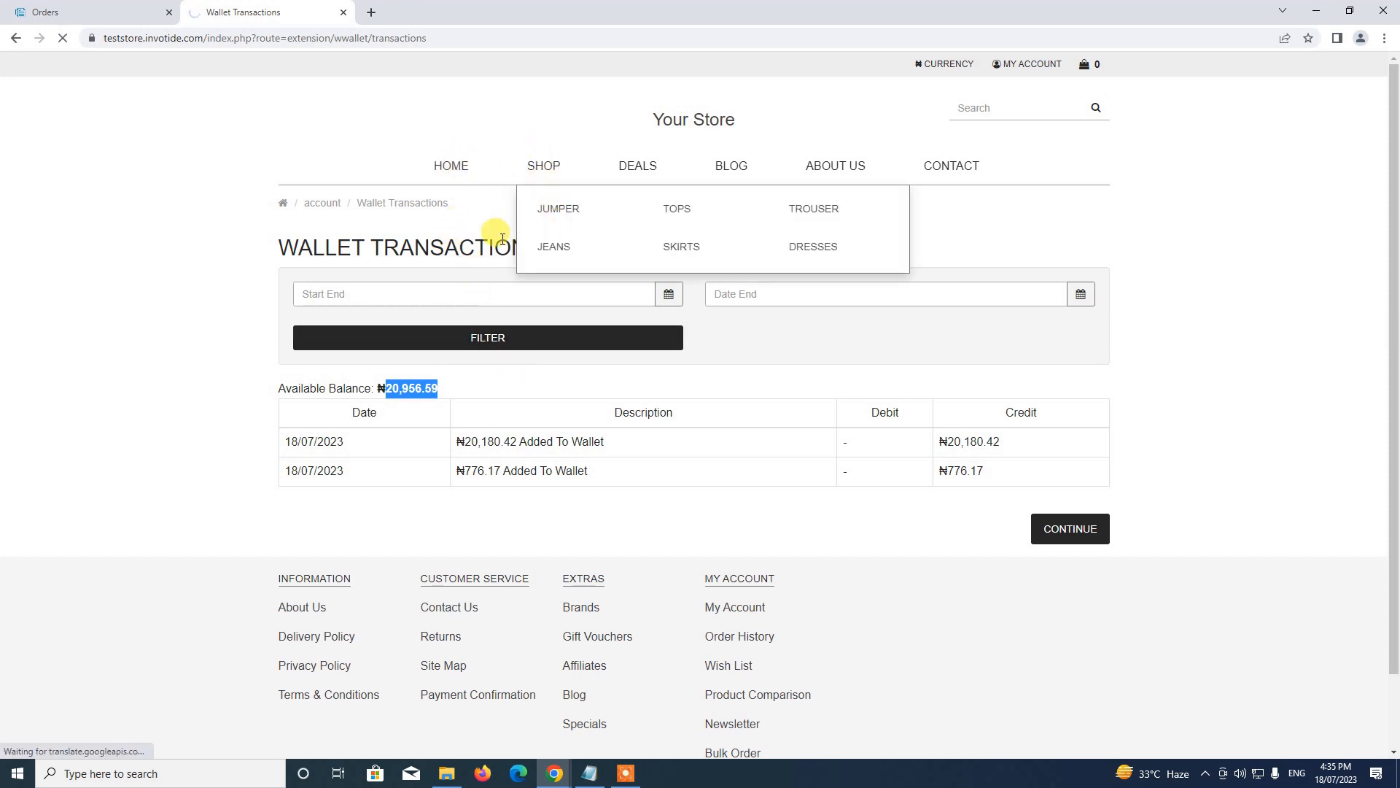
Add one eBOOK to the cart from the storefront's bestsellers and proceed to checkout to see the payment methods
left_click(453, 166)
scroll(323, 221, "down", 6)
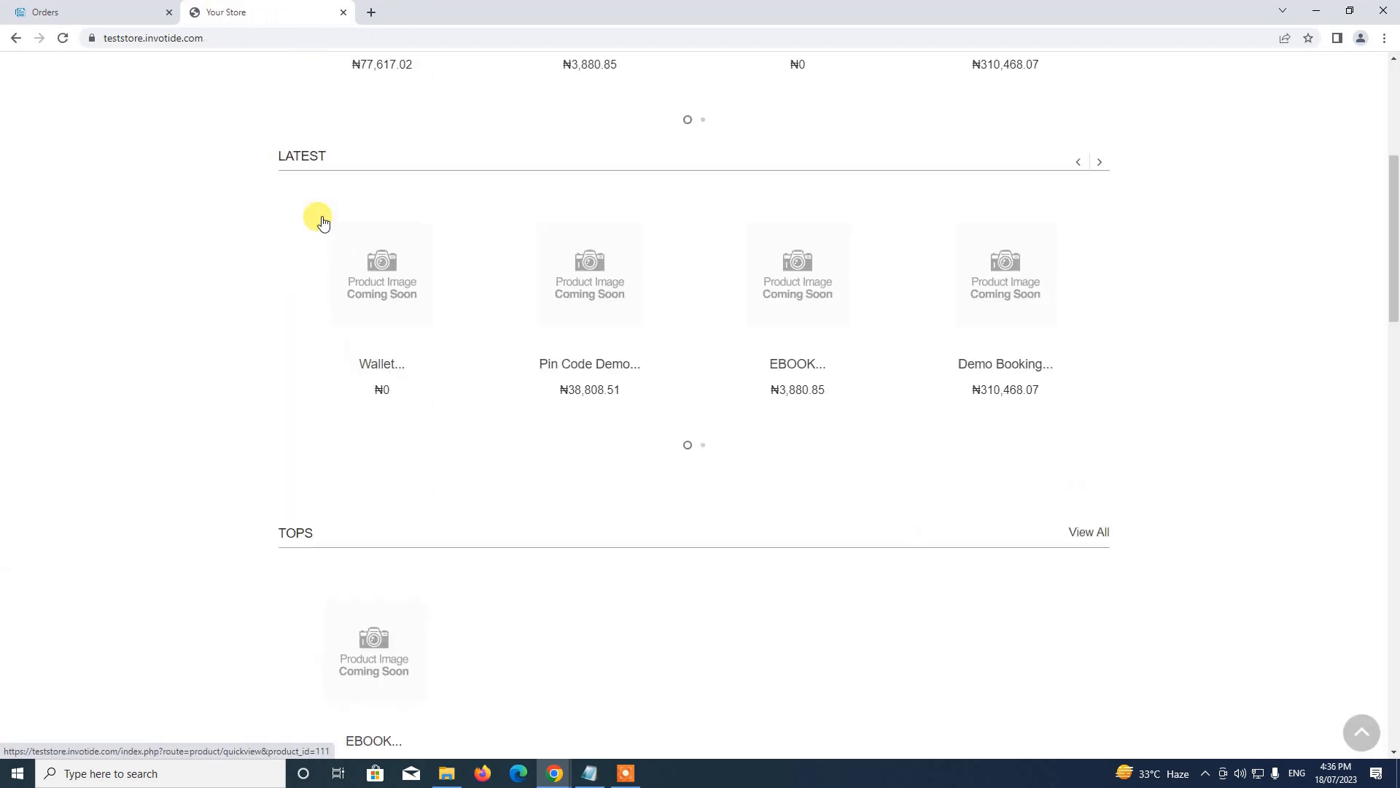
scroll(323, 219, "up", 4)
left_click(607, 250)
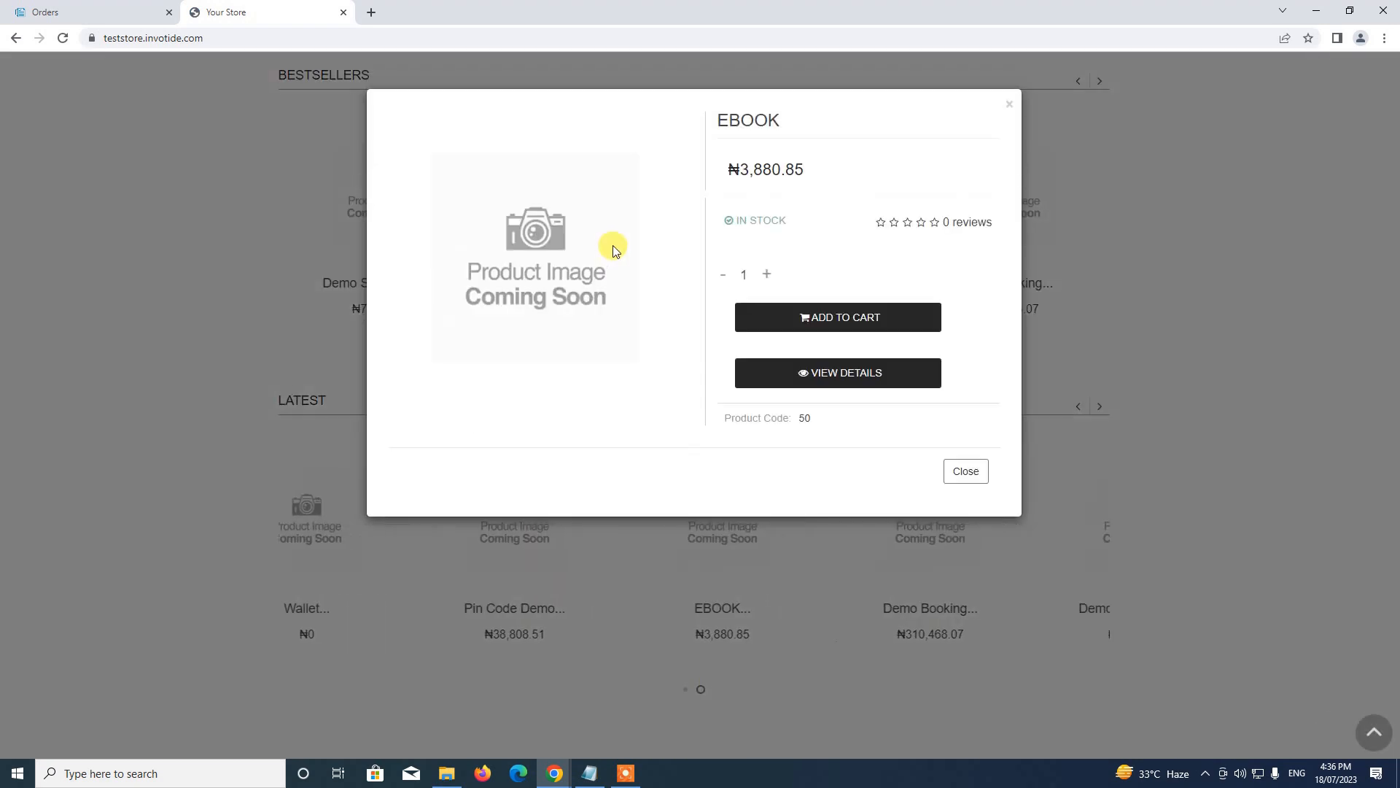
left_click(865, 307)
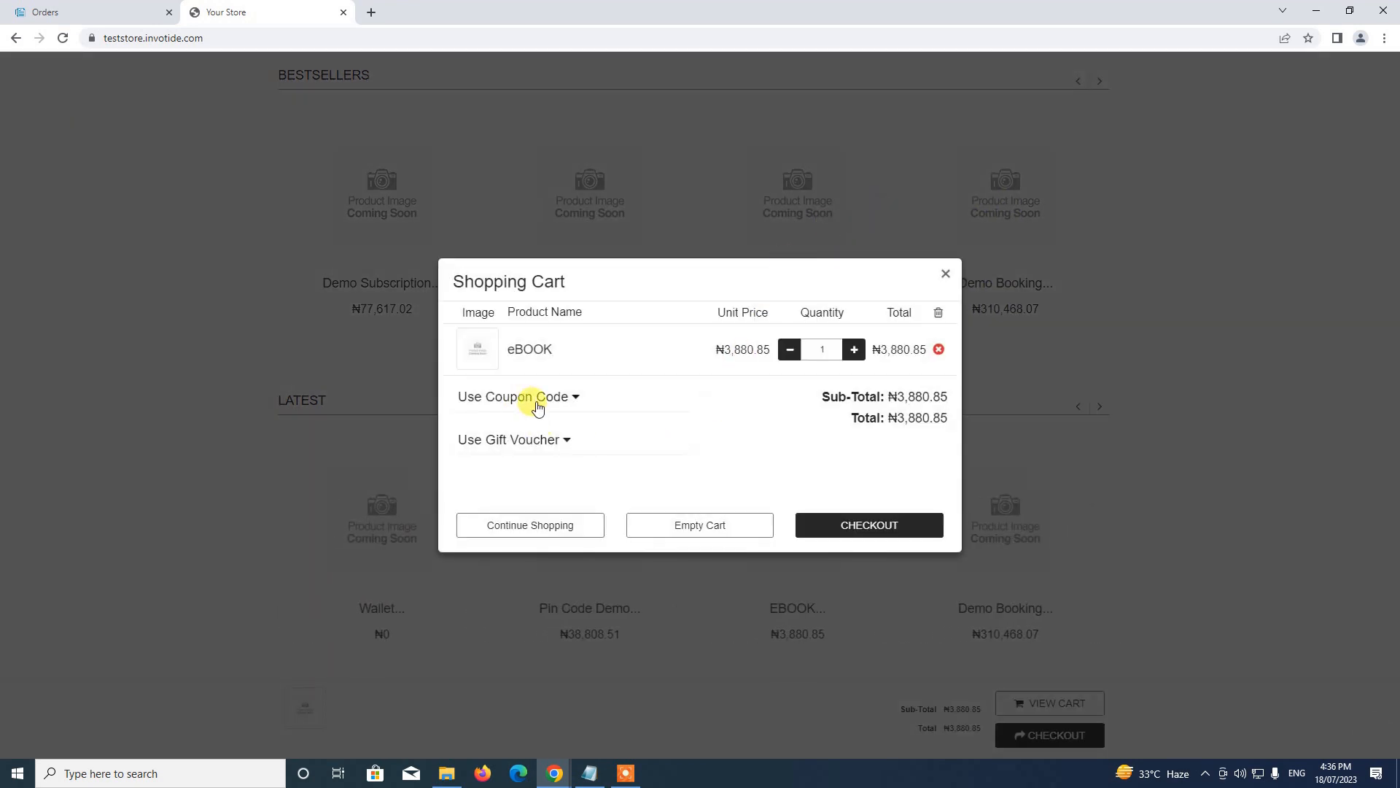
left_click(874, 523)
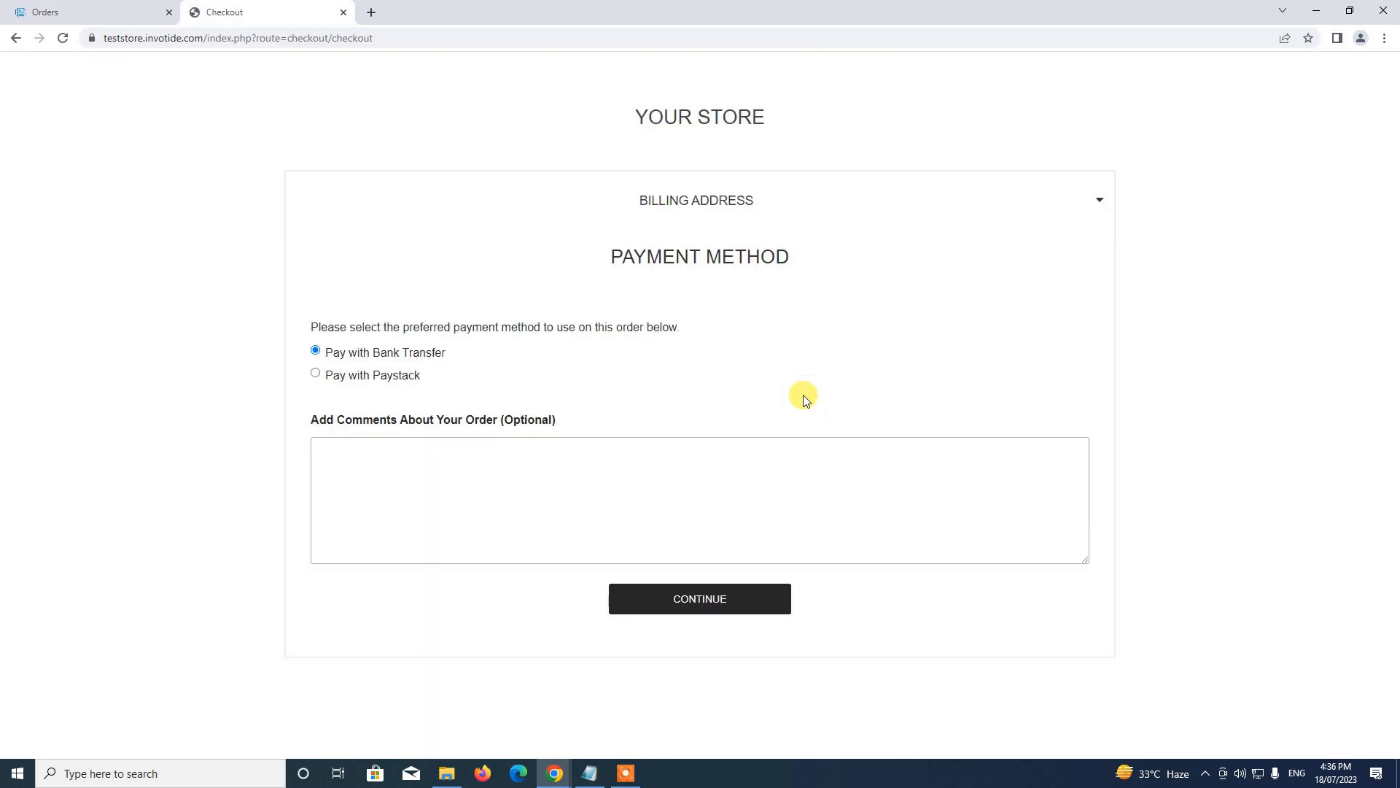
Review the shopping cart from the storefront's home page, close it, and switch back to the order in the admin
left_click(733, 119)
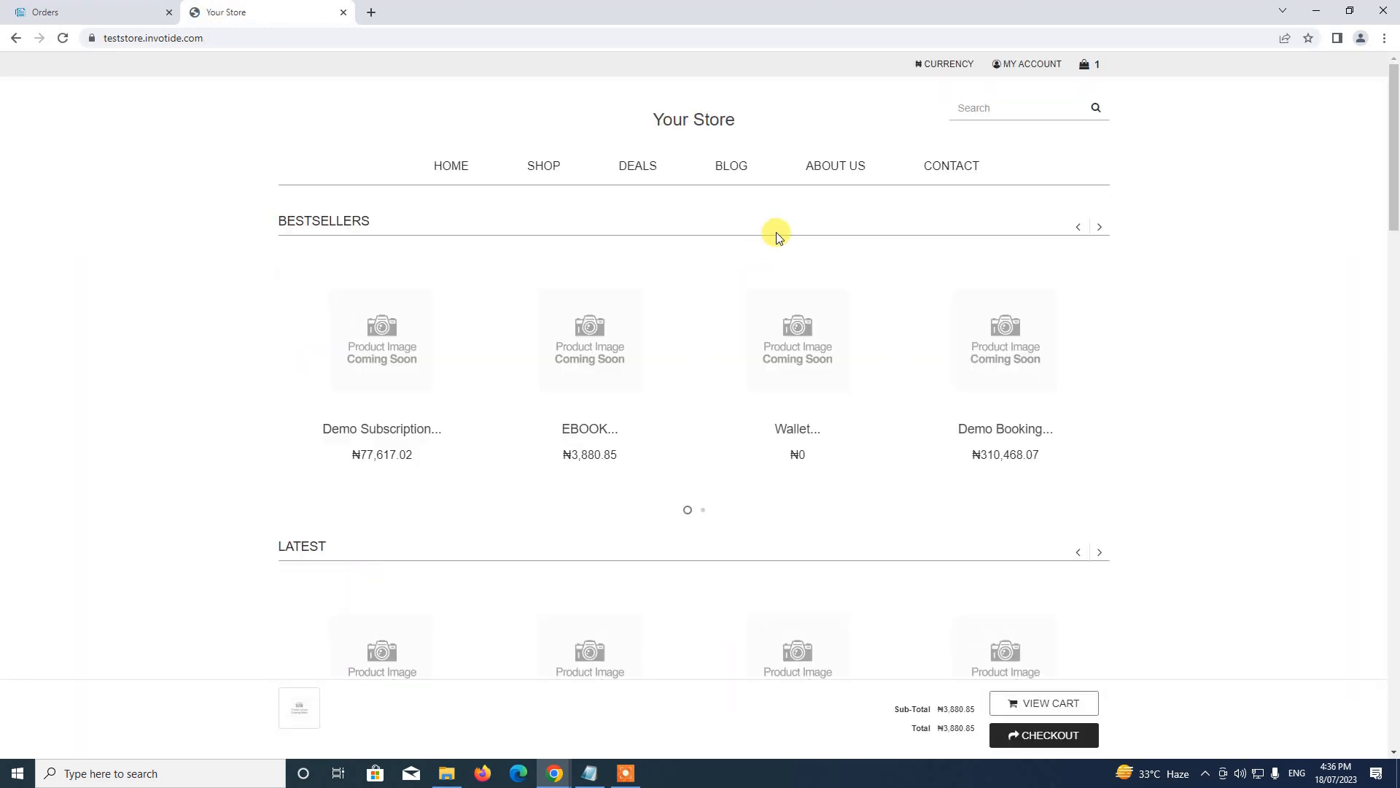
left_click(1051, 704)
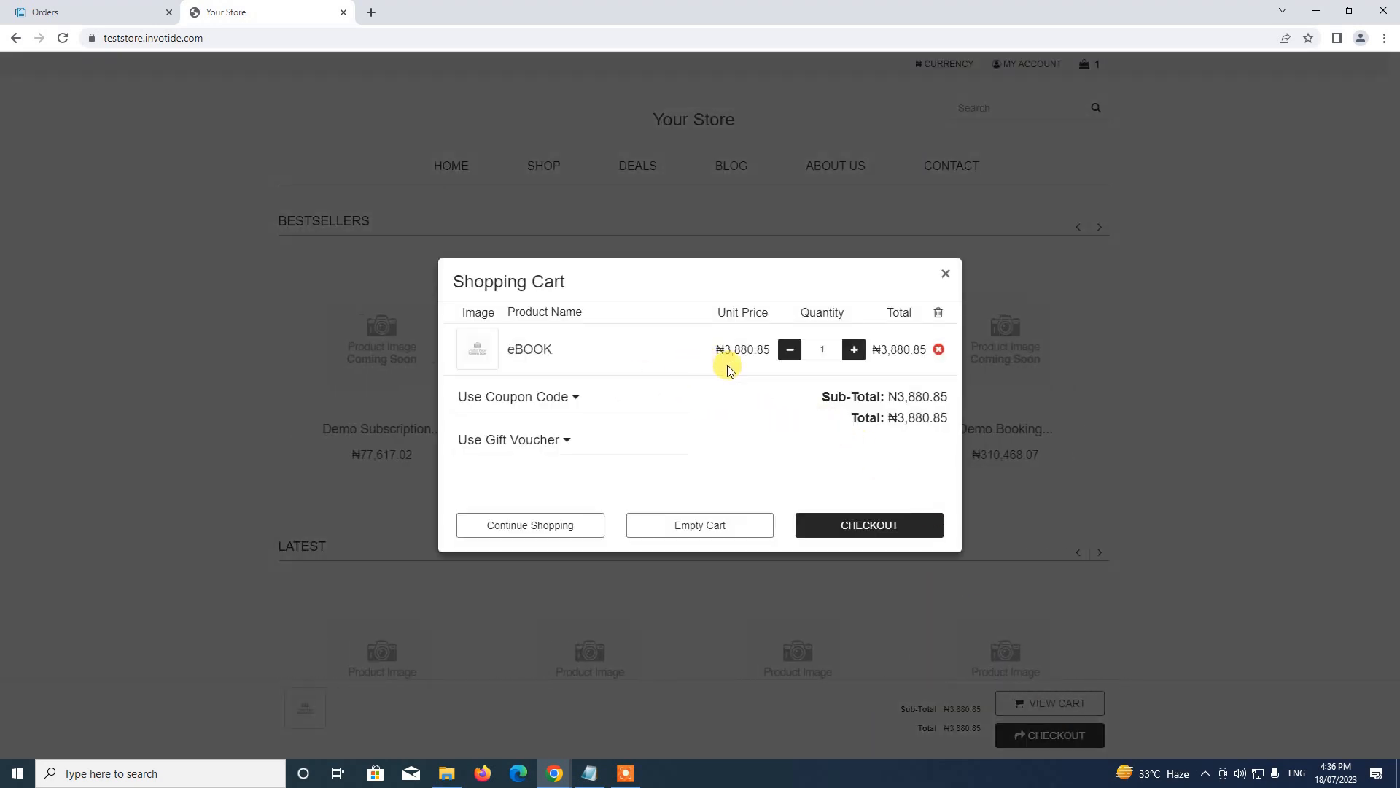
left_click(946, 275)
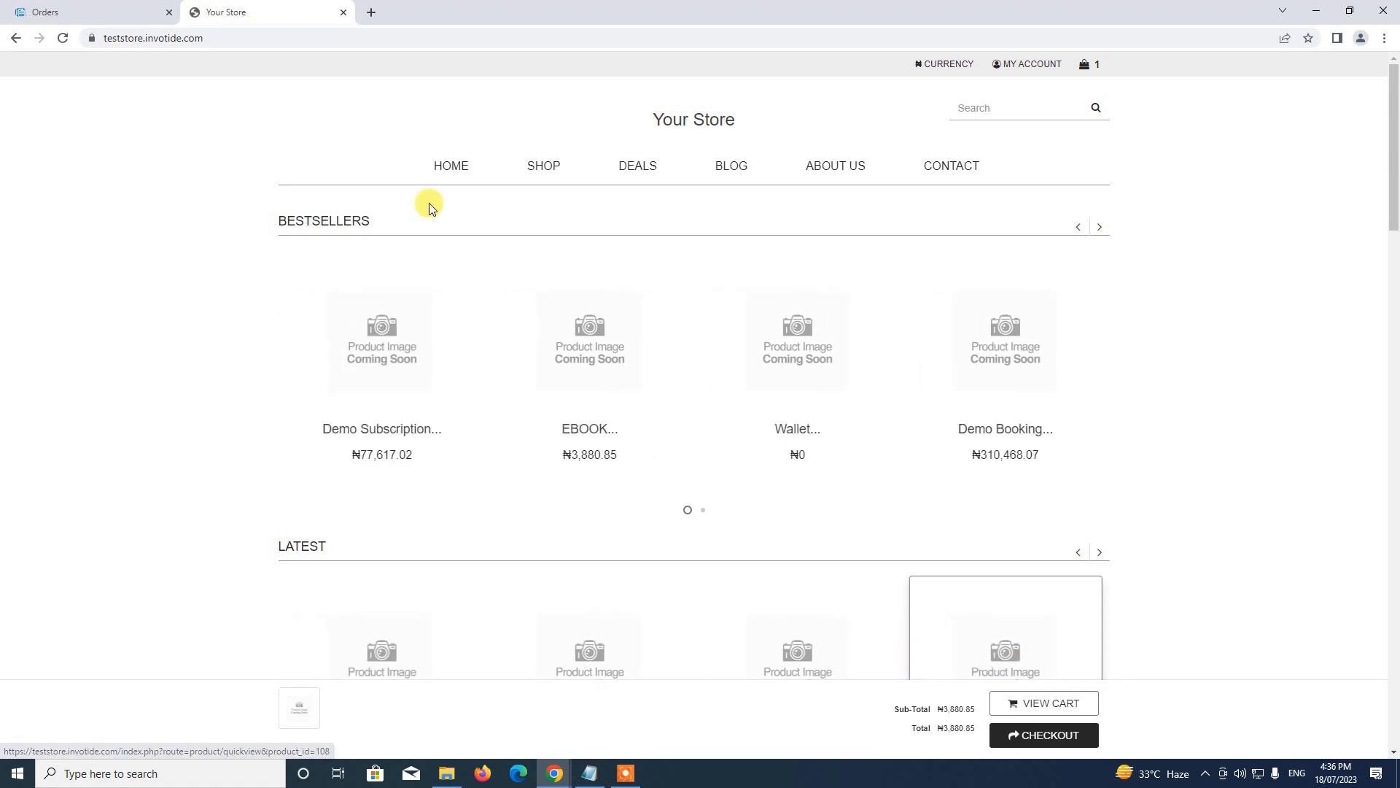
left_click(97, 6)
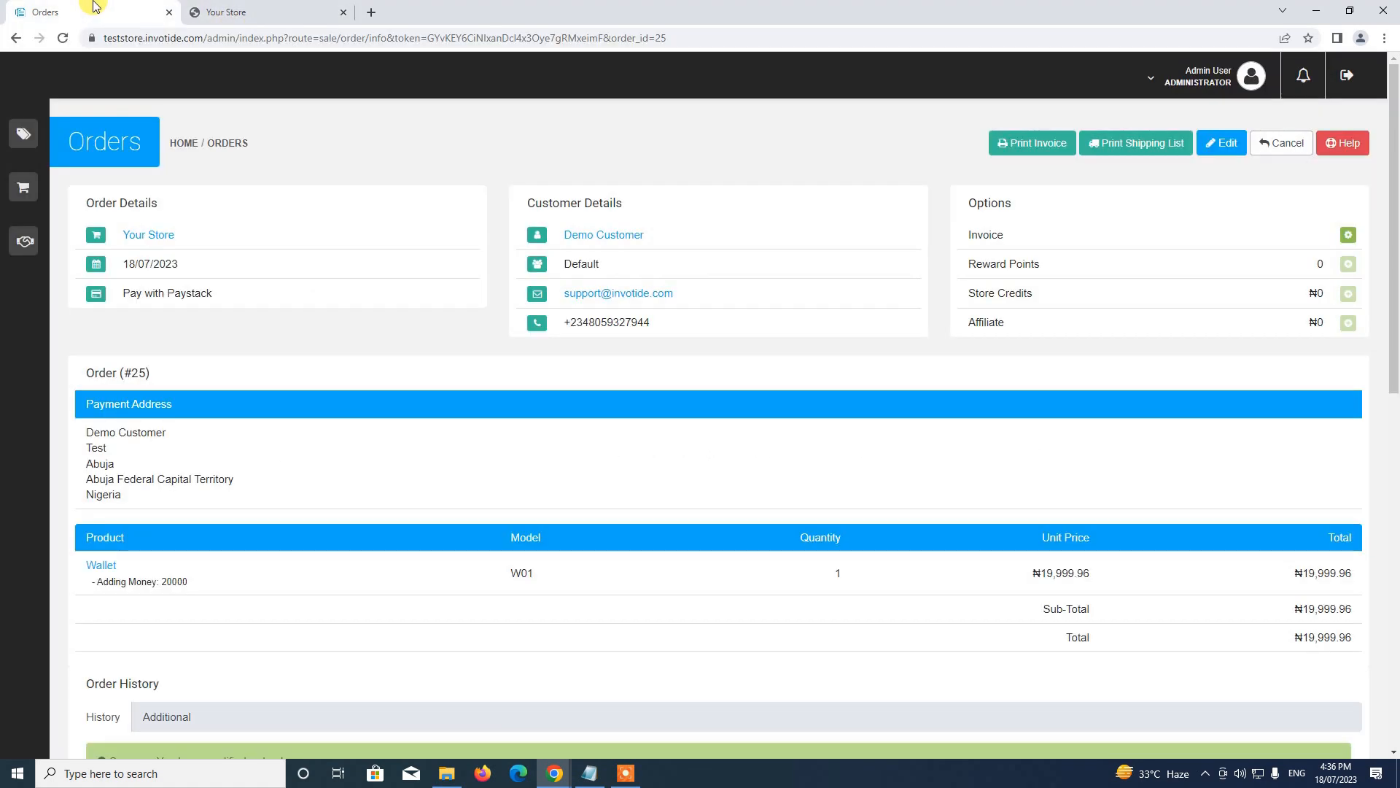
In the store's payment settings, list the payment methods for Africa and add the Wallet method to open its settings
mouse_move(18, 140)
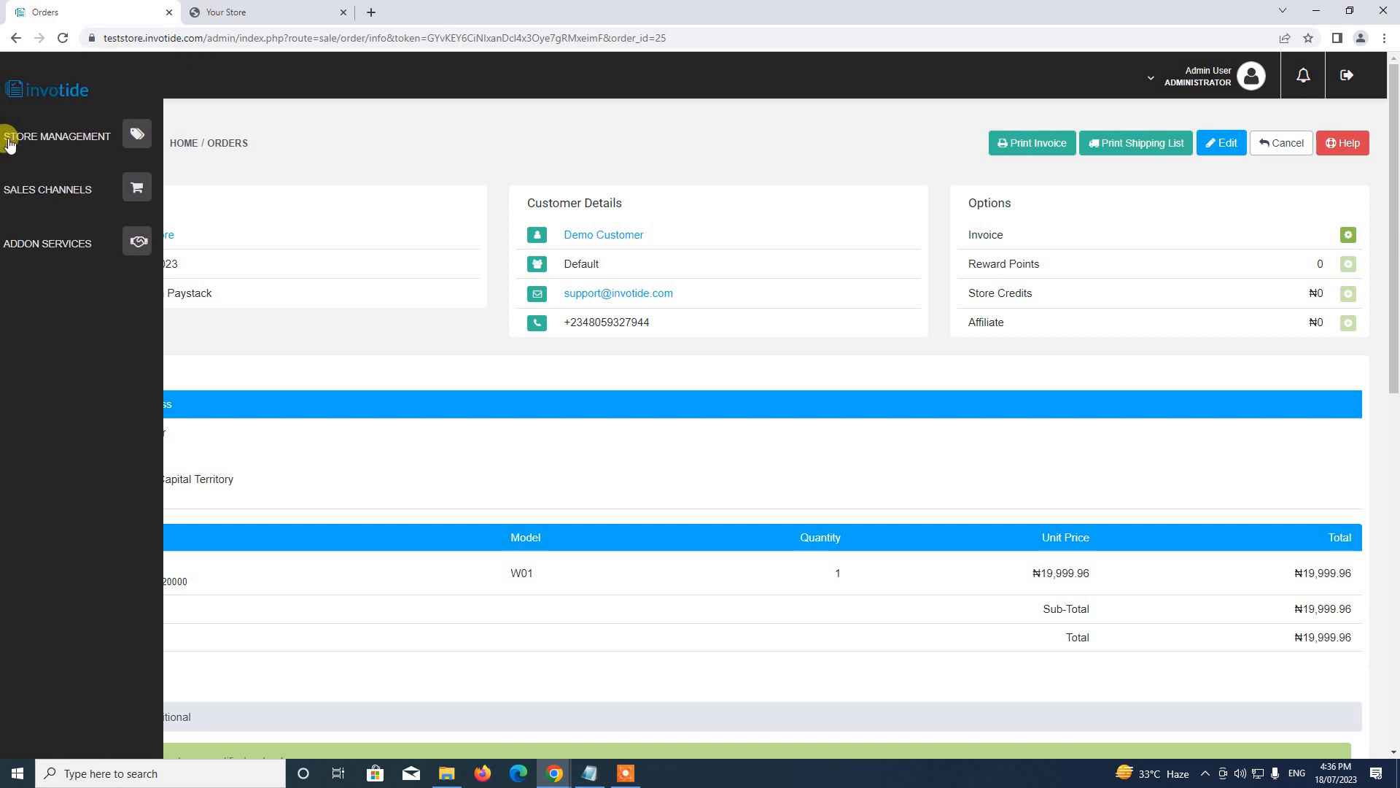
left_click(62, 140)
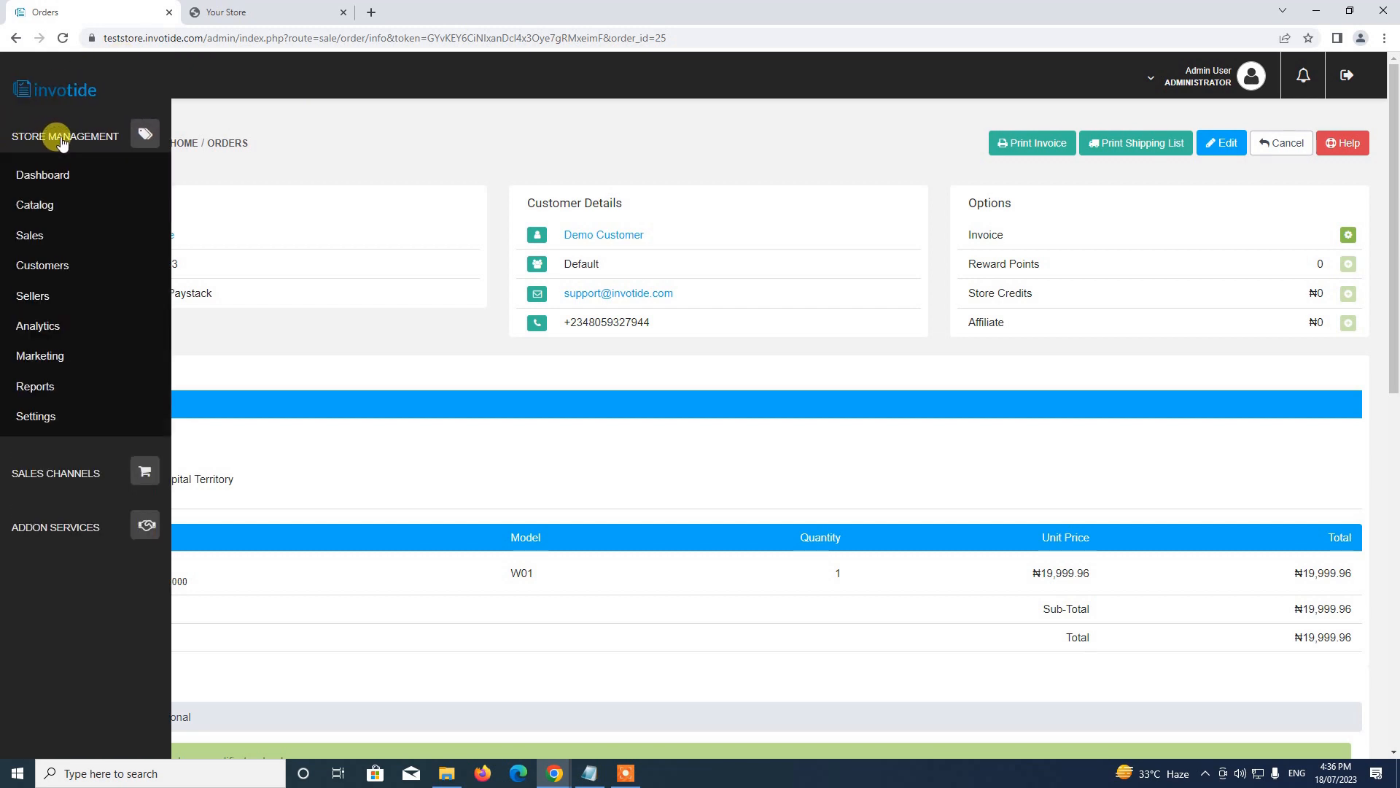
left_click(58, 421)
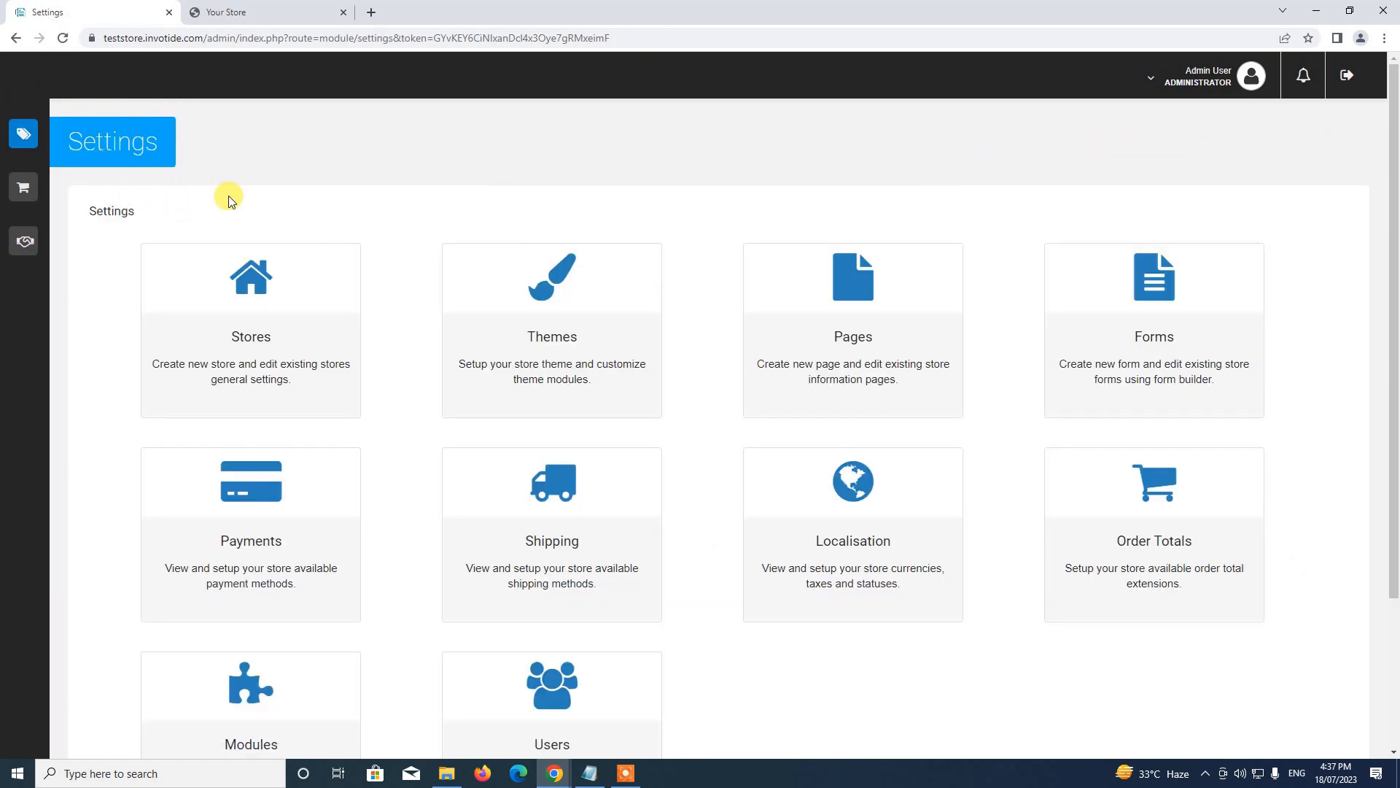
scroll(240, 241, "down", 2)
left_click(252, 342)
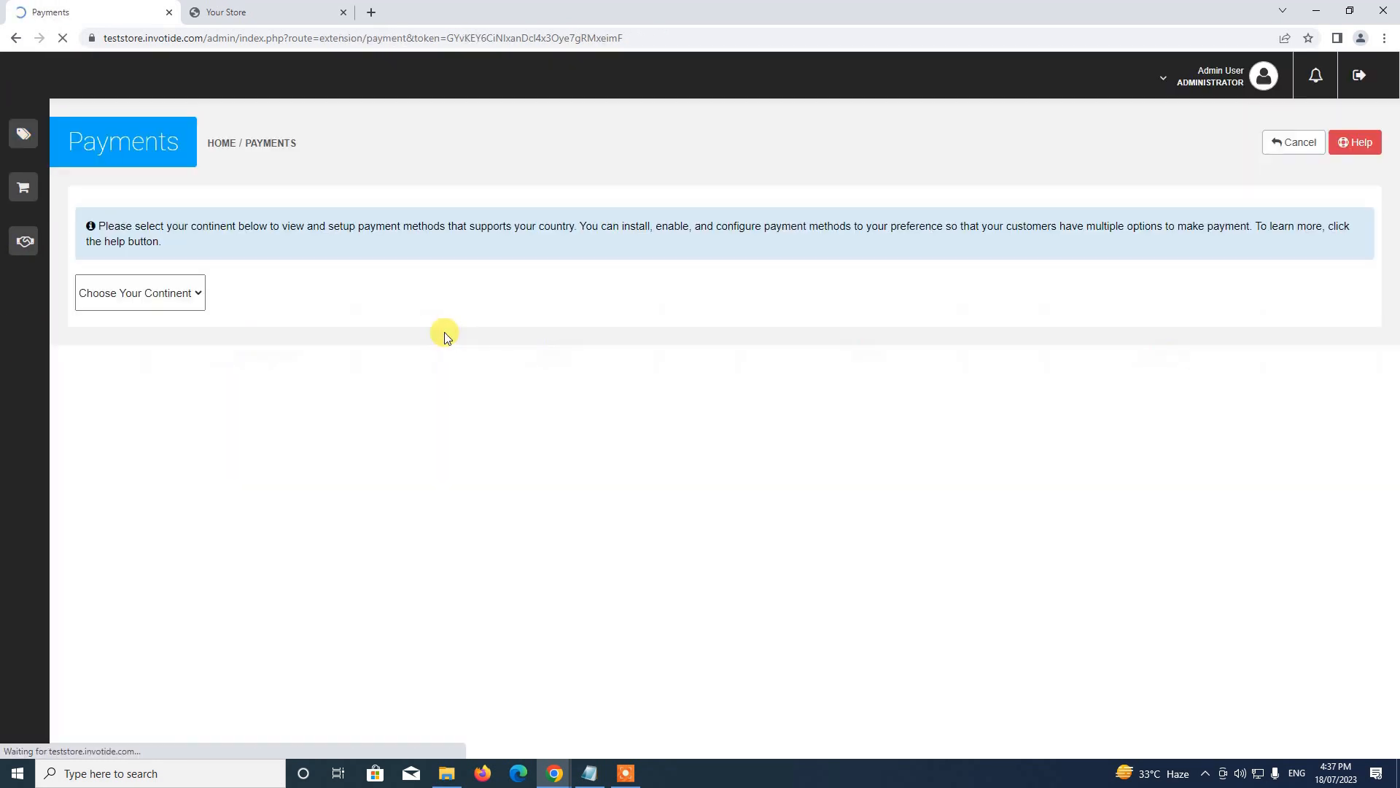
left_click(270, 301)
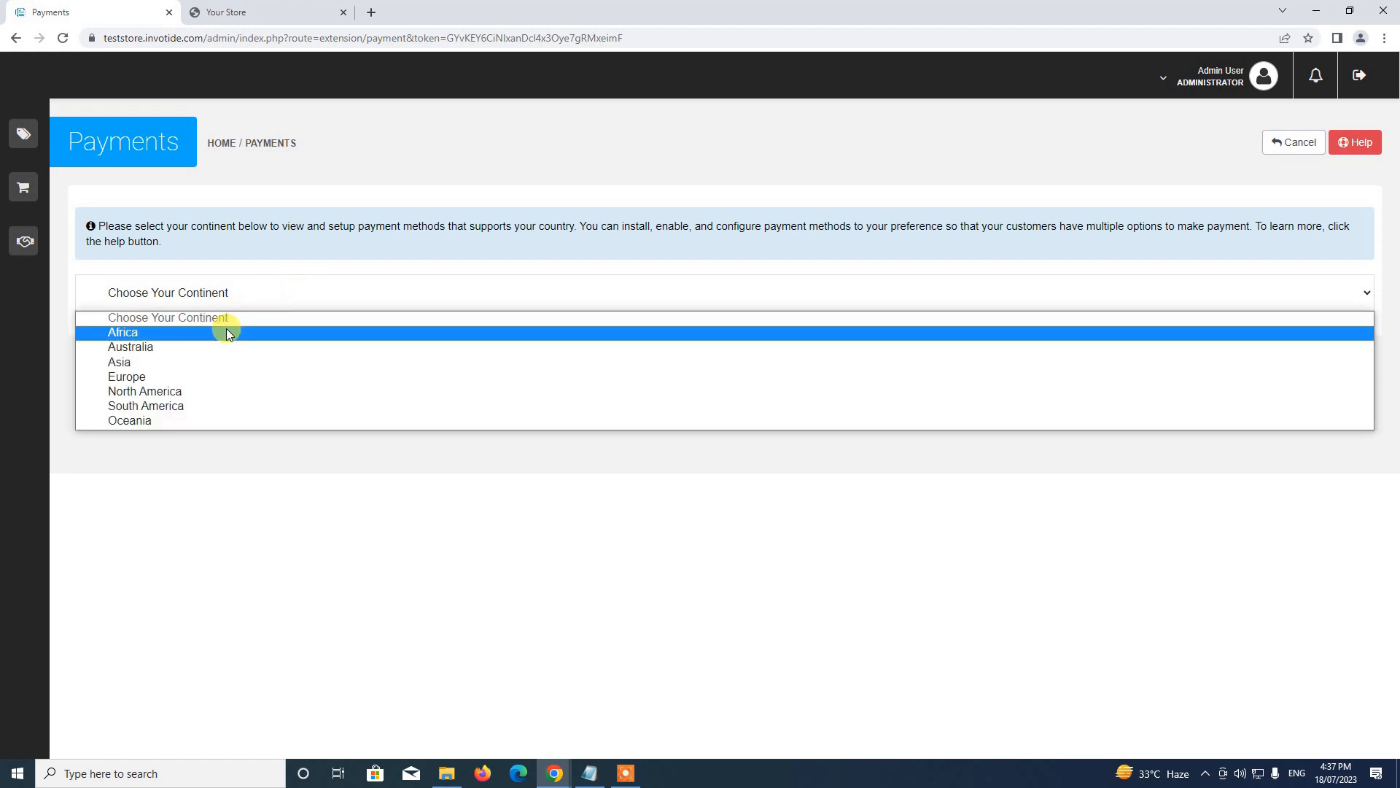
left_click(226, 332)
scroll(227, 332, "down", 6)
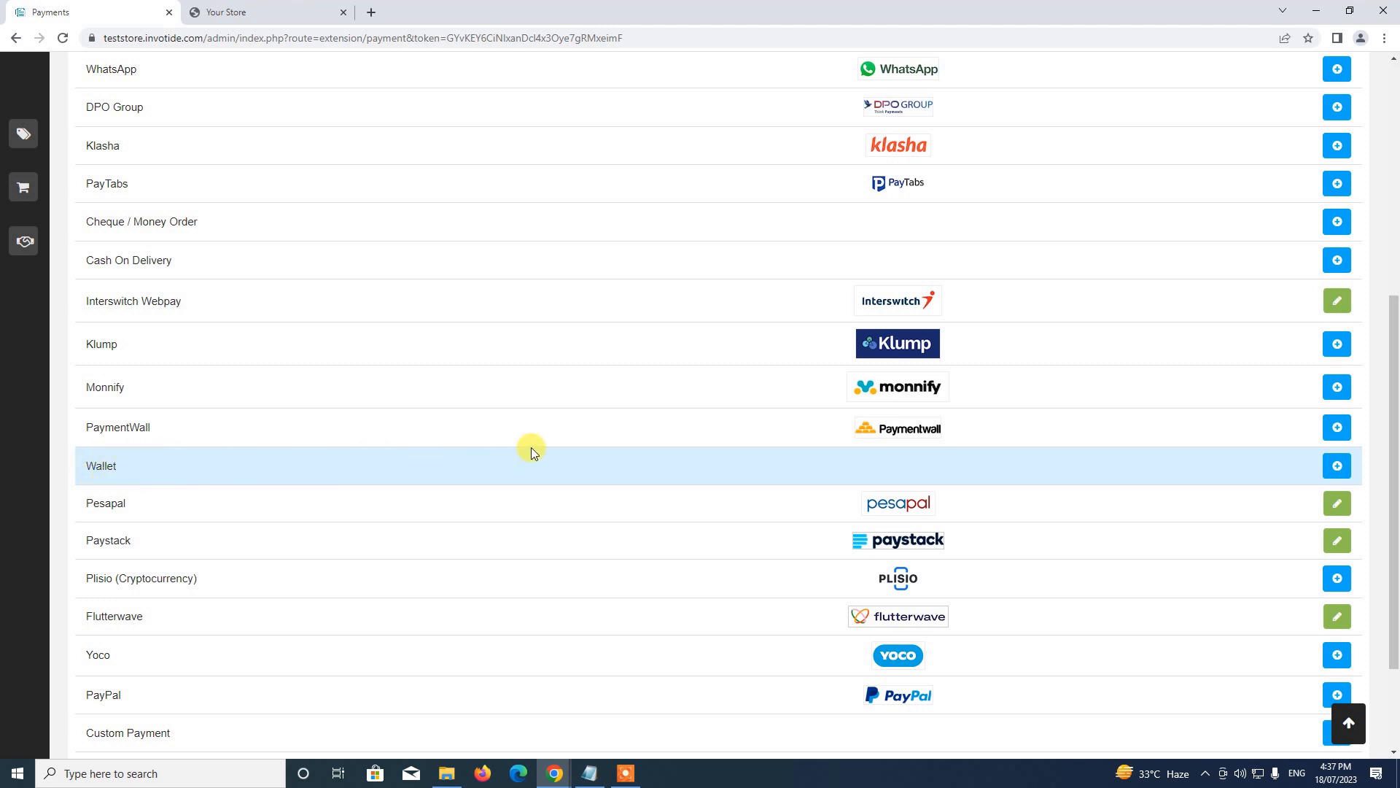
left_click(1341, 467)
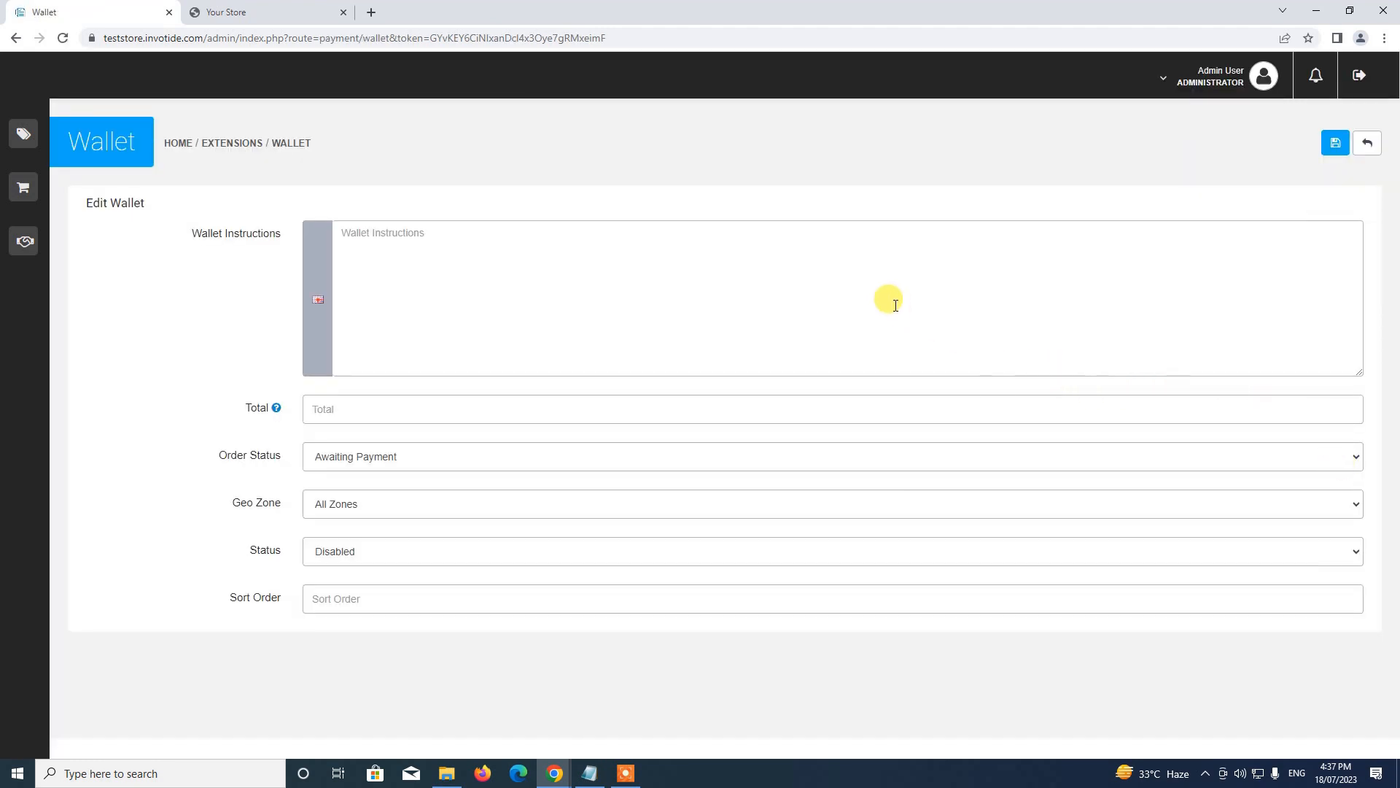
Enter "This is a test wallet payment method" as the wallet instructions and set the order status to Processing
left_click(896, 305)
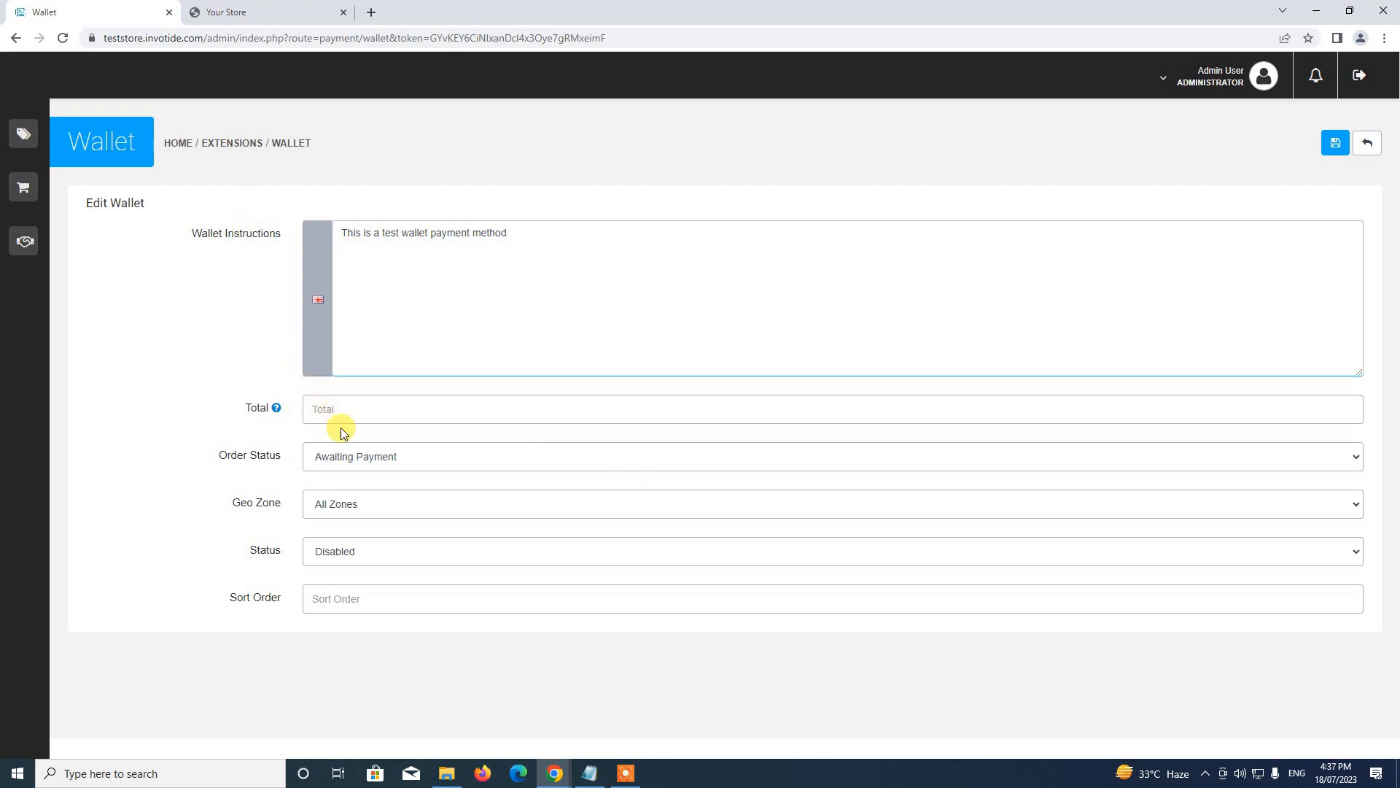
left_click(347, 405)
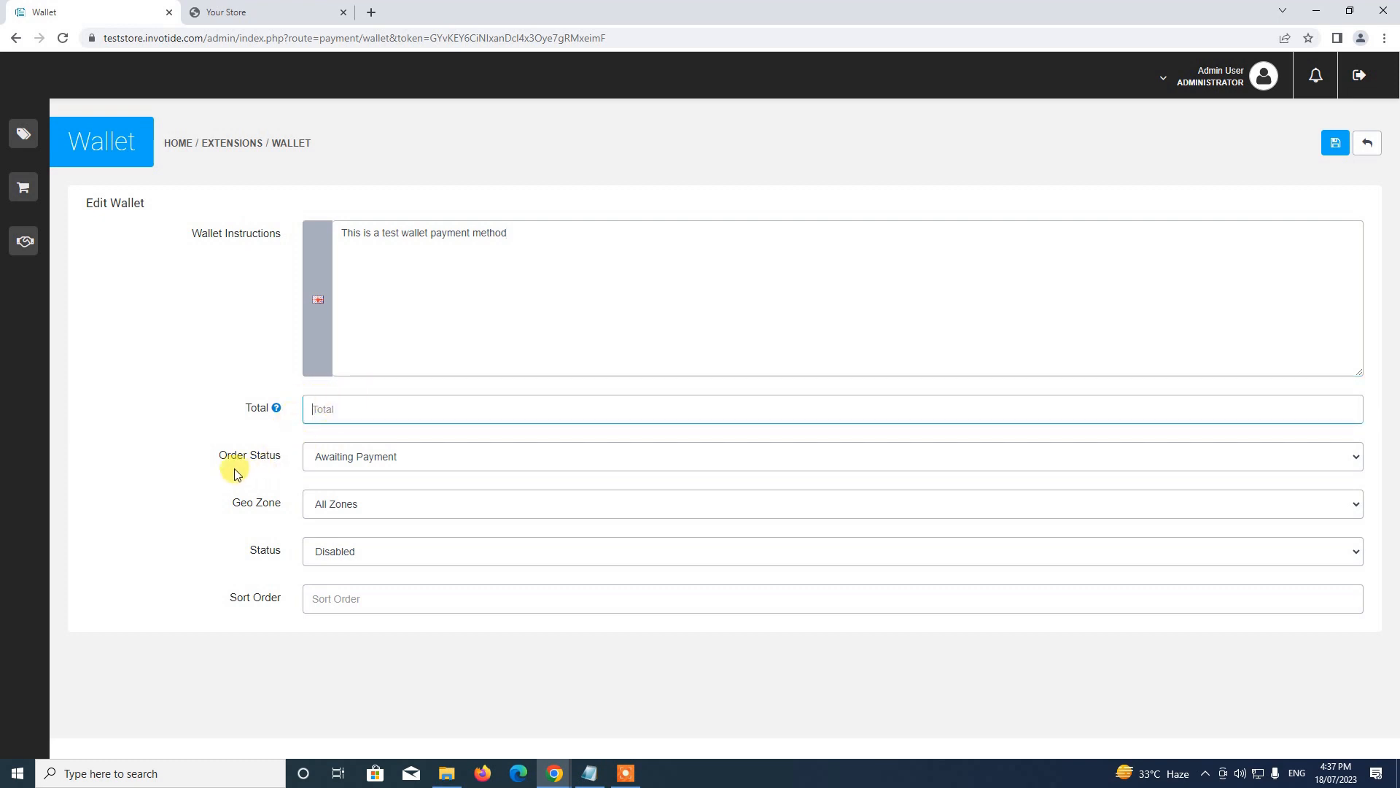
left_click(366, 459)
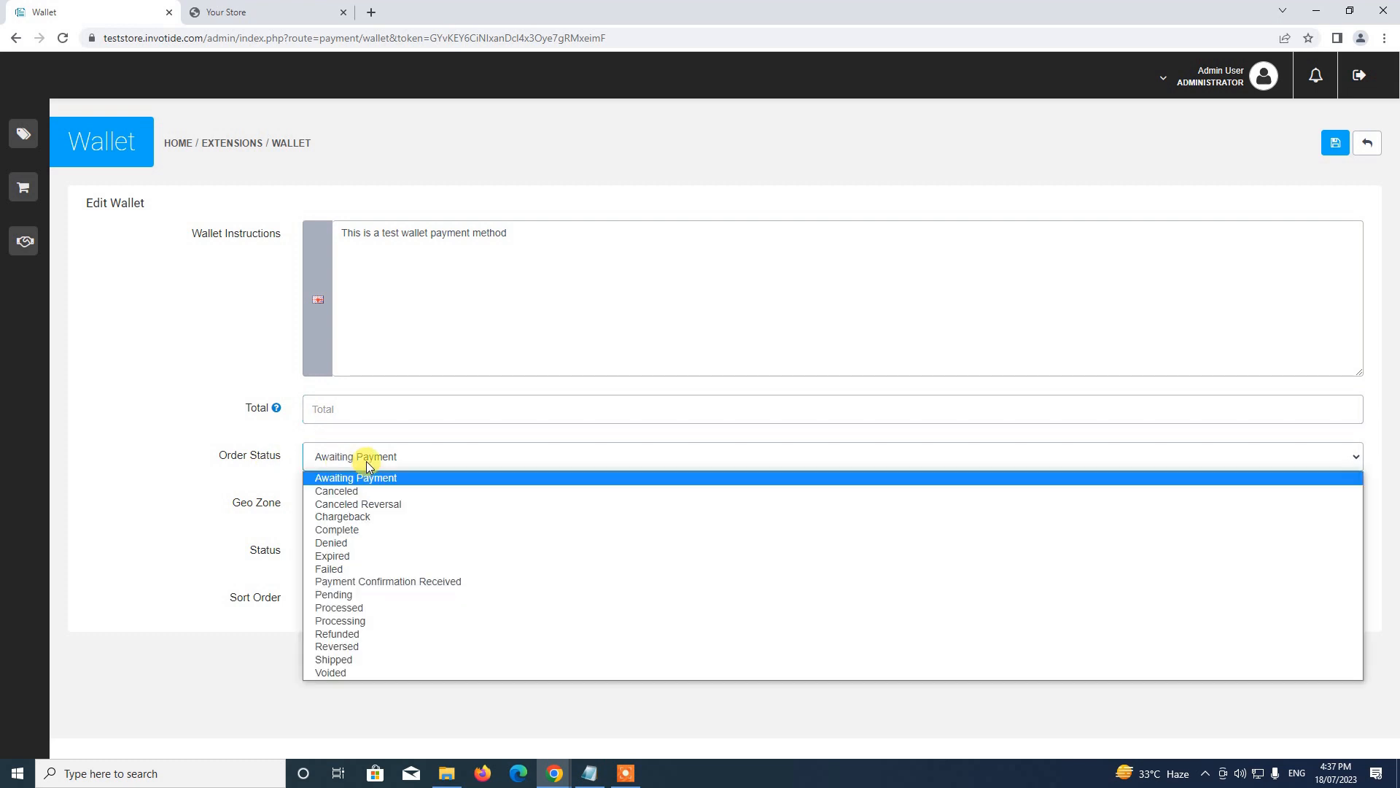
left_click(390, 621)
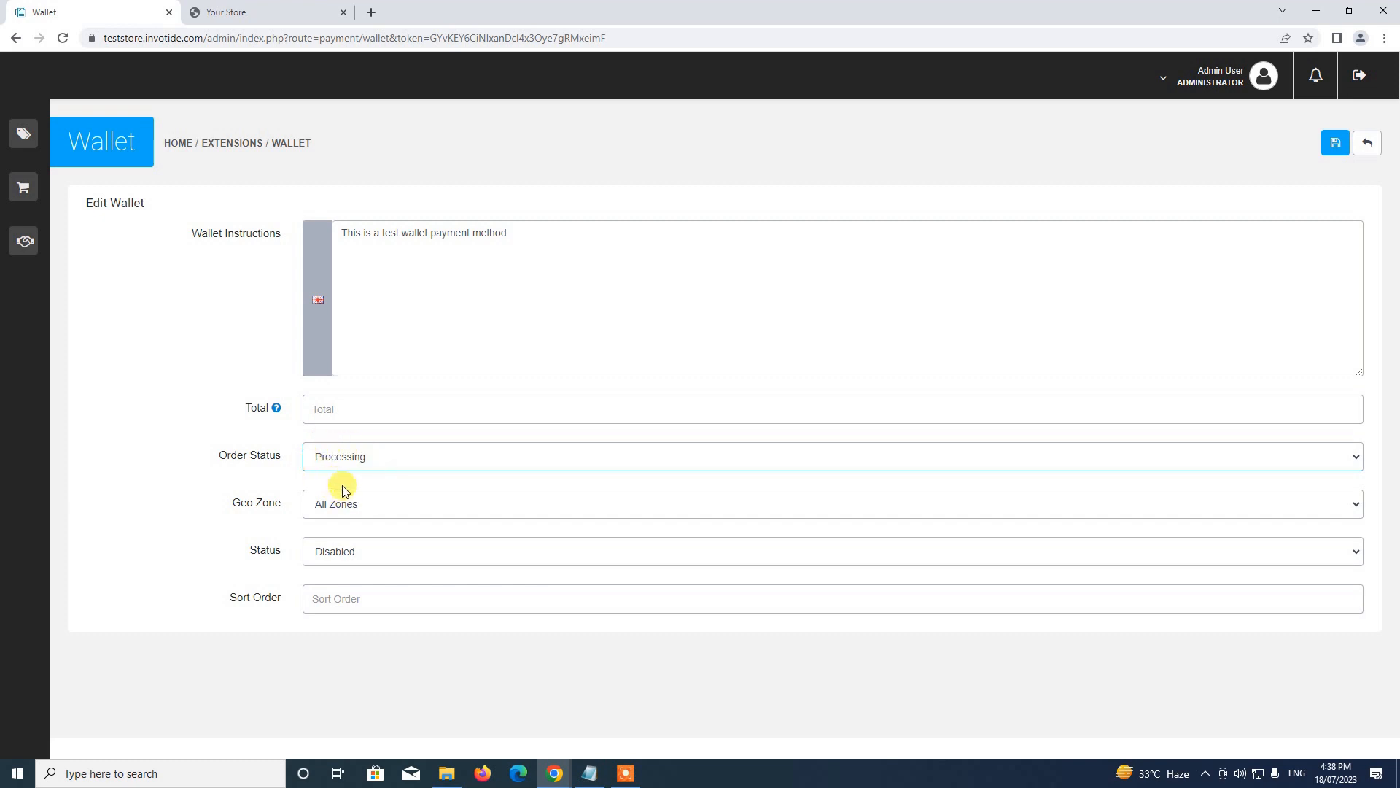
Enable the Wallet payment method with sort order 1, save it and dismiss the notice
left_click(336, 552)
left_click(336, 572)
left_click(341, 598)
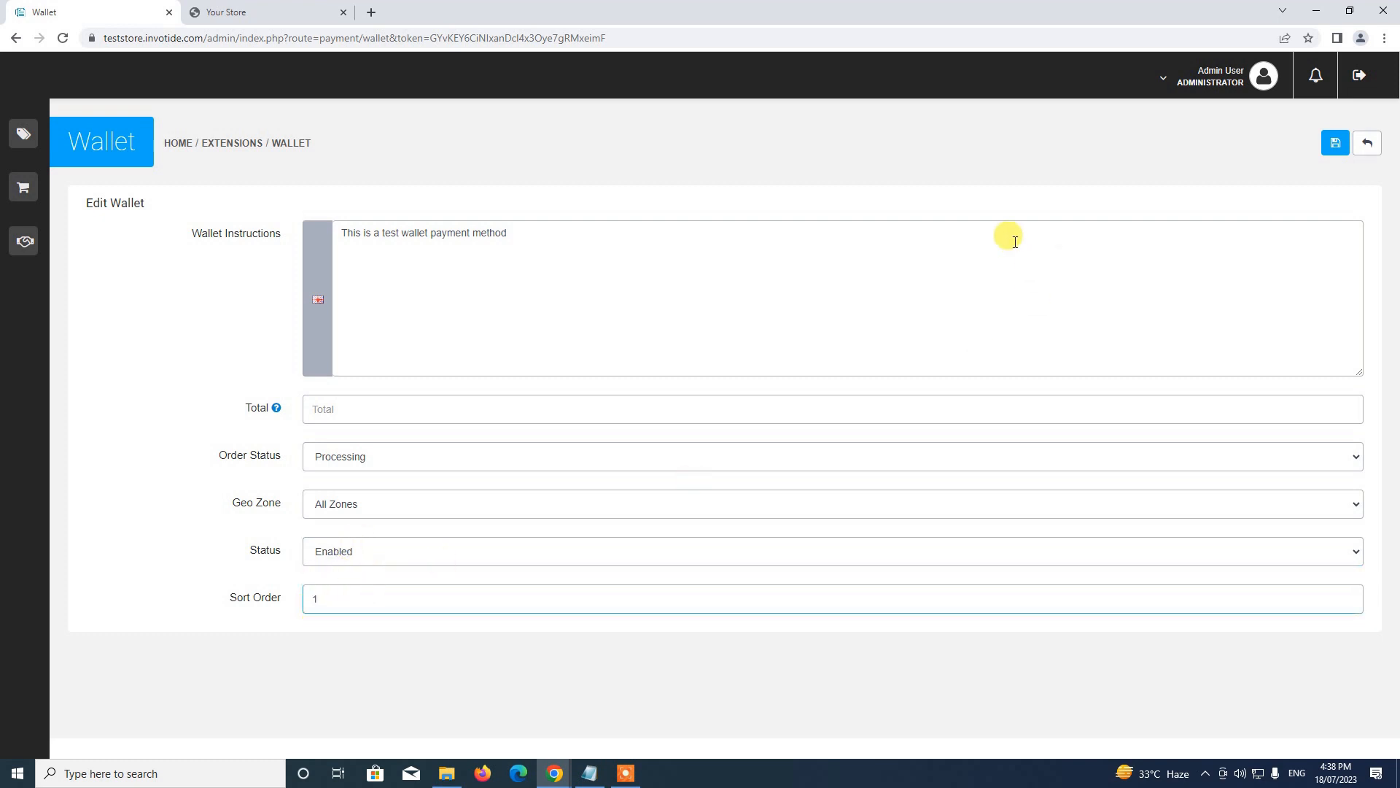
left_click(1338, 147)
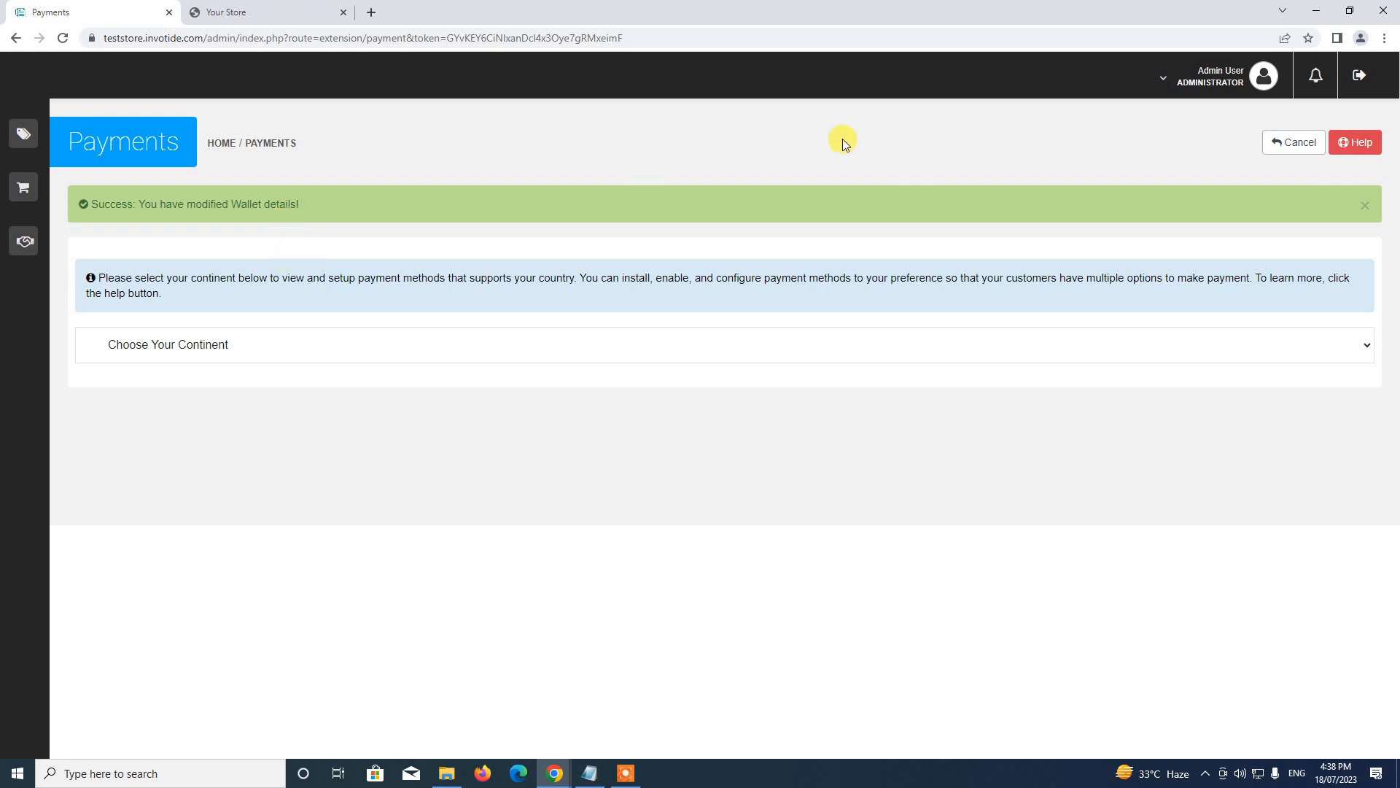
left_click(1366, 207)
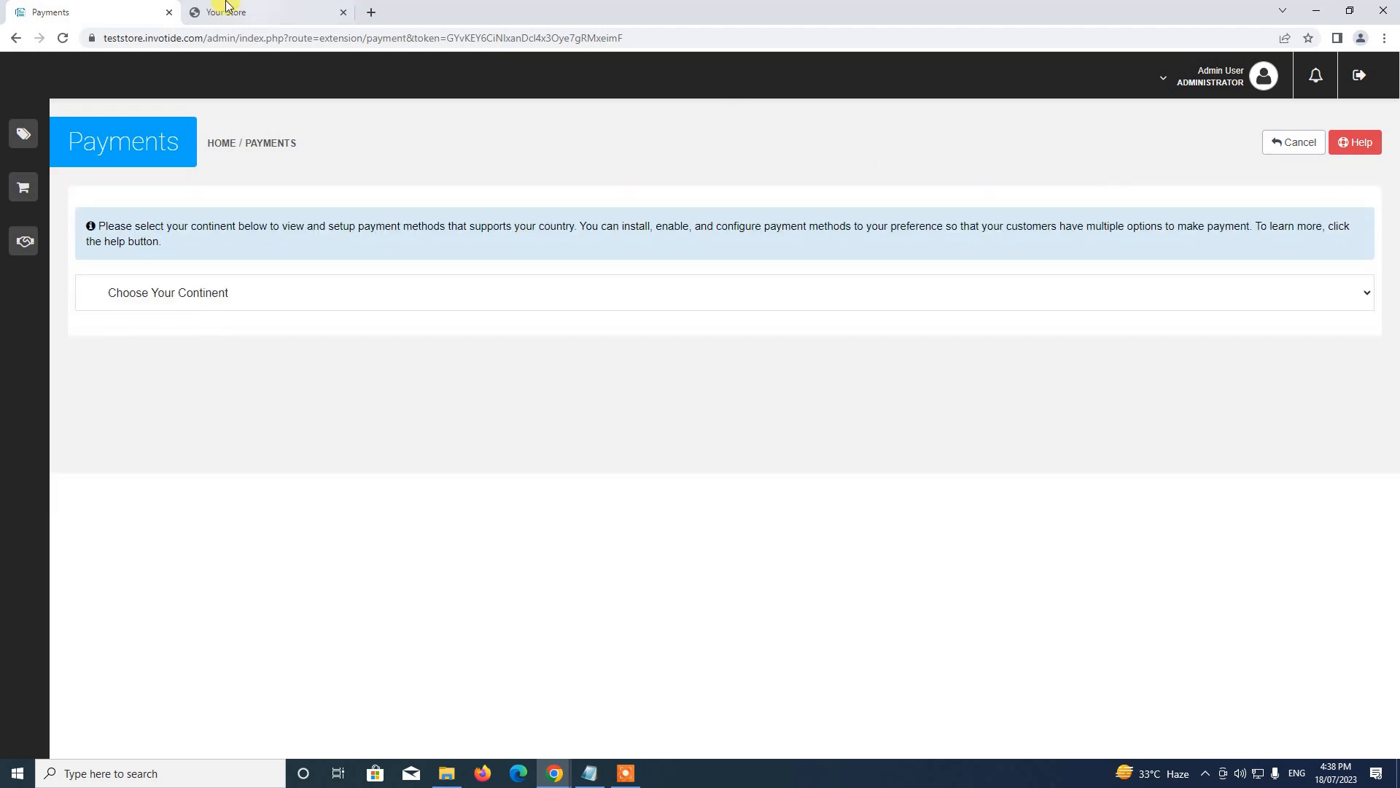
Switch to the storefront, reload it, check out the eBOOK with the Wallet payment method and confirm the order
left_click(250, 7)
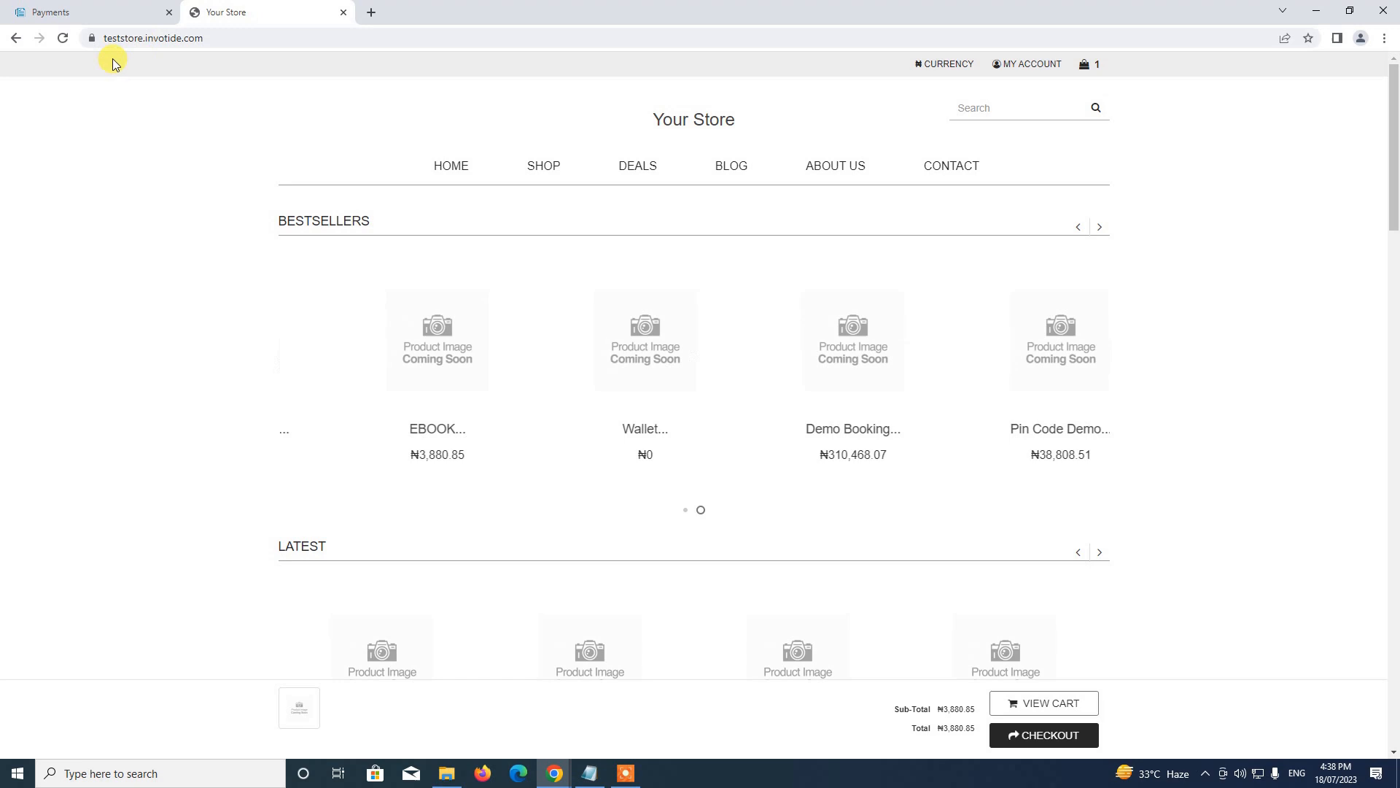
left_click(63, 38)
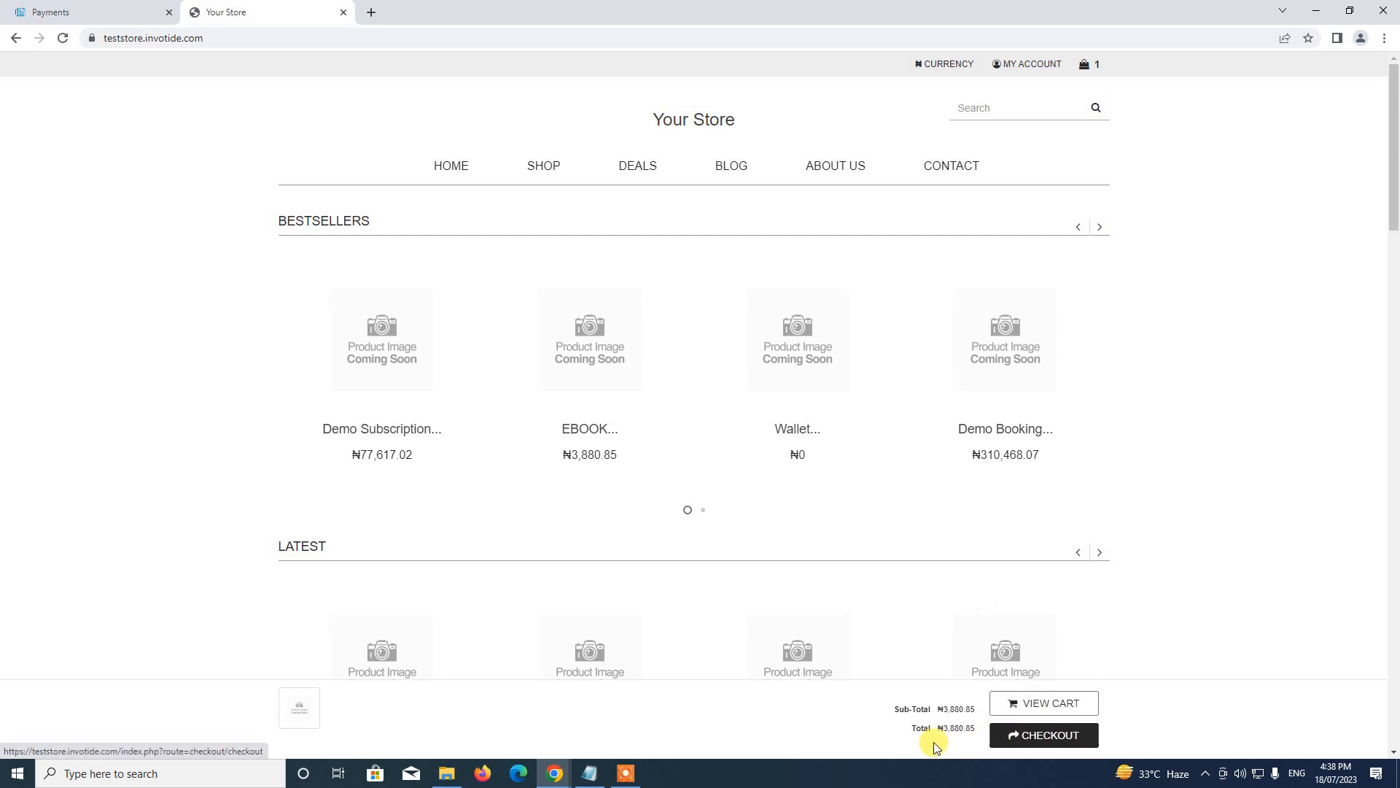
left_click(1026, 744)
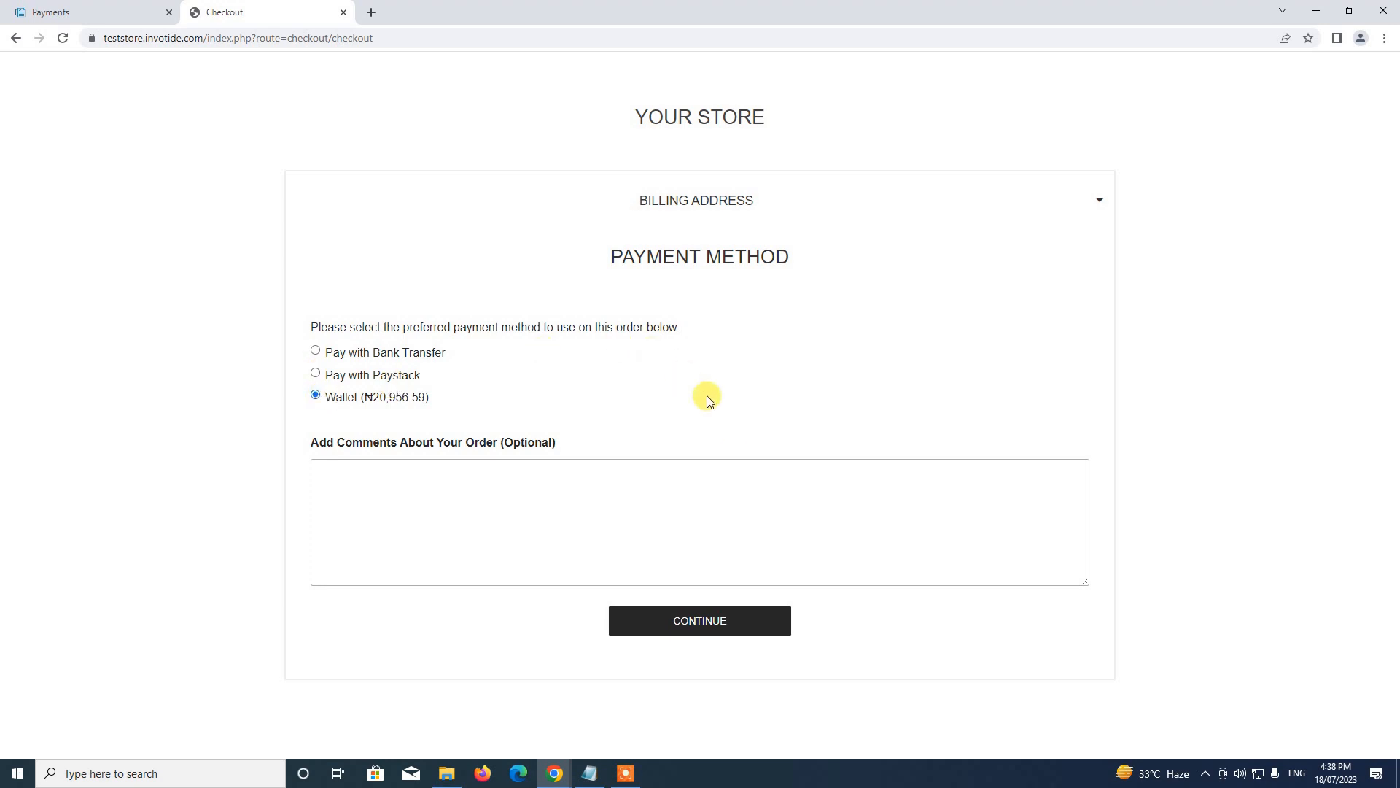
left_click(715, 630)
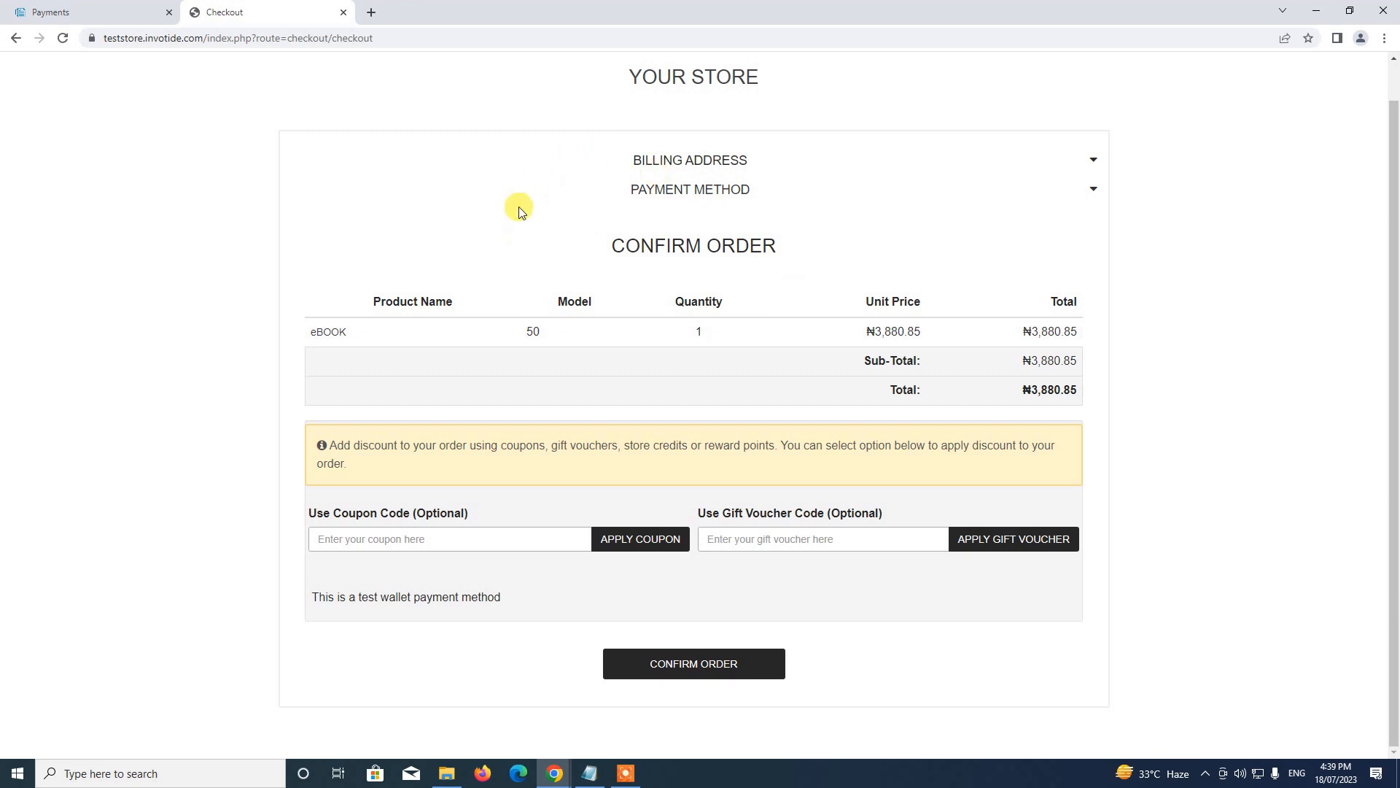
left_click(703, 671)
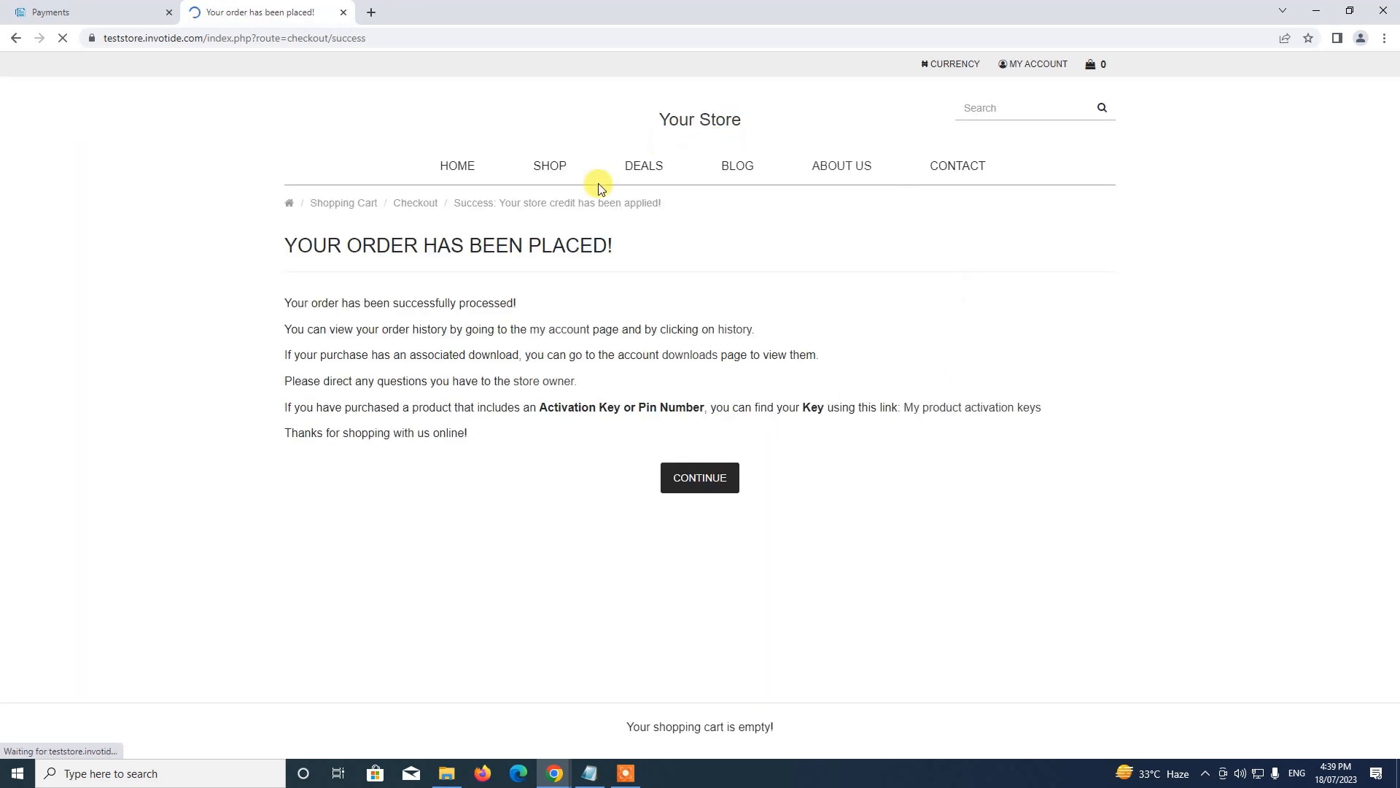
left_click(717, 490)
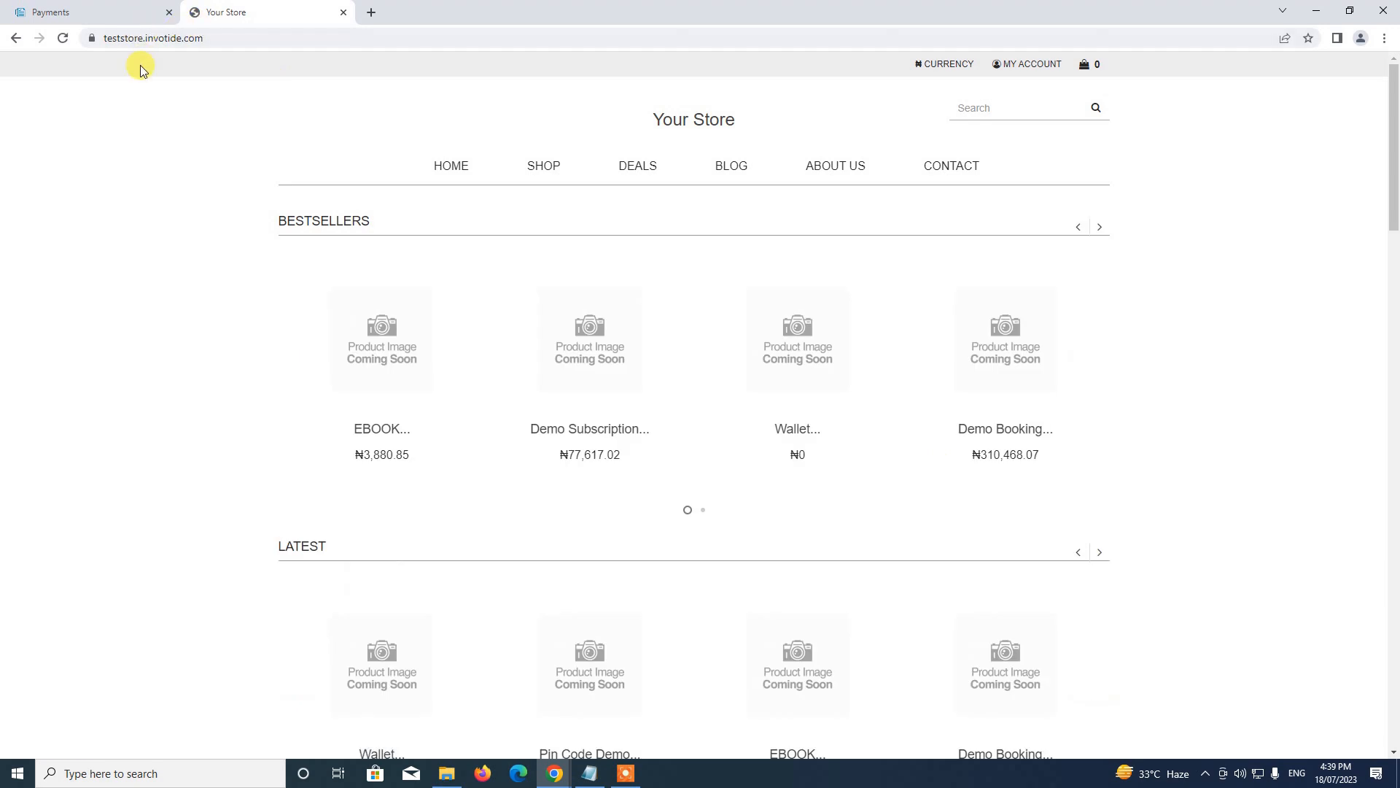
Switch to the admin, open the newest eBOOK order from the sales orders and review its payment method and history
left_click(51, 9)
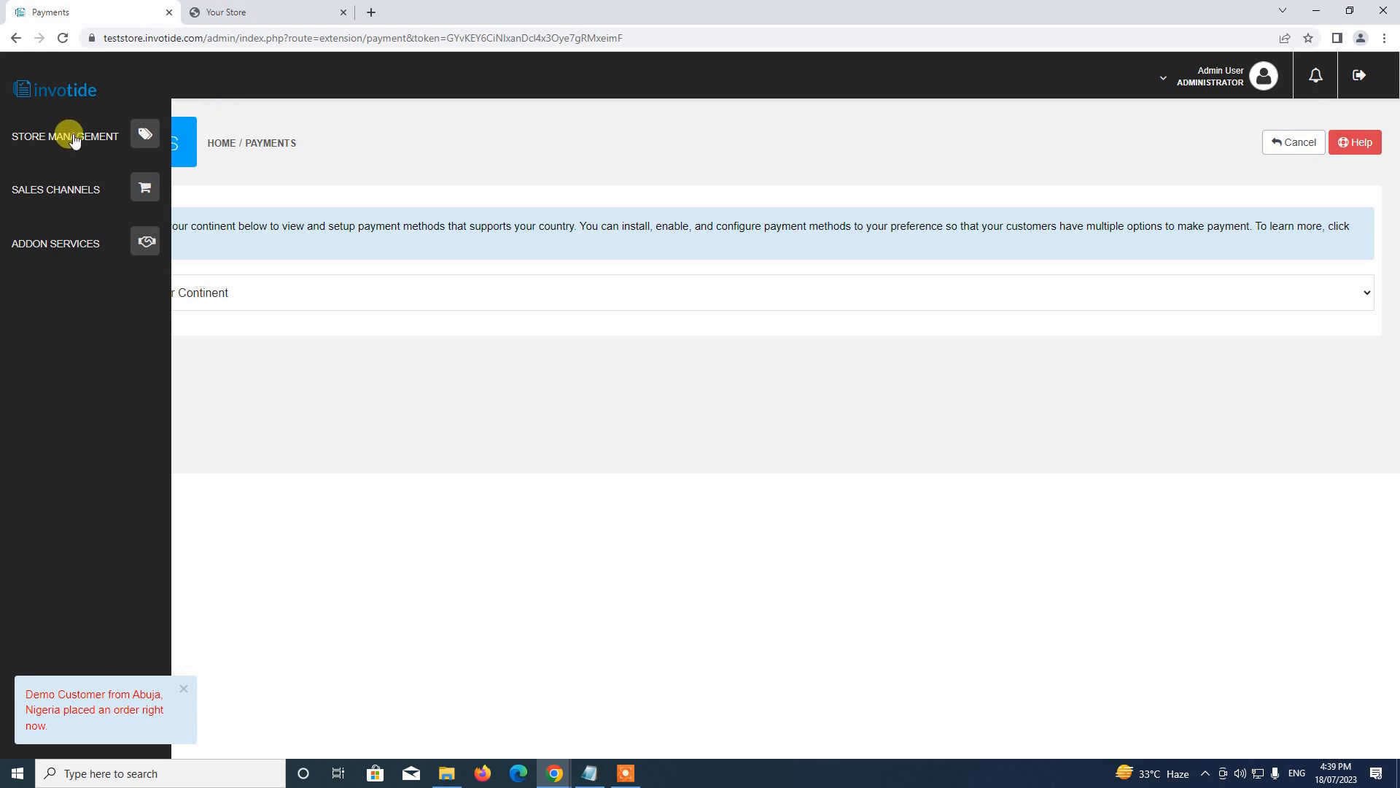
left_click(73, 140)
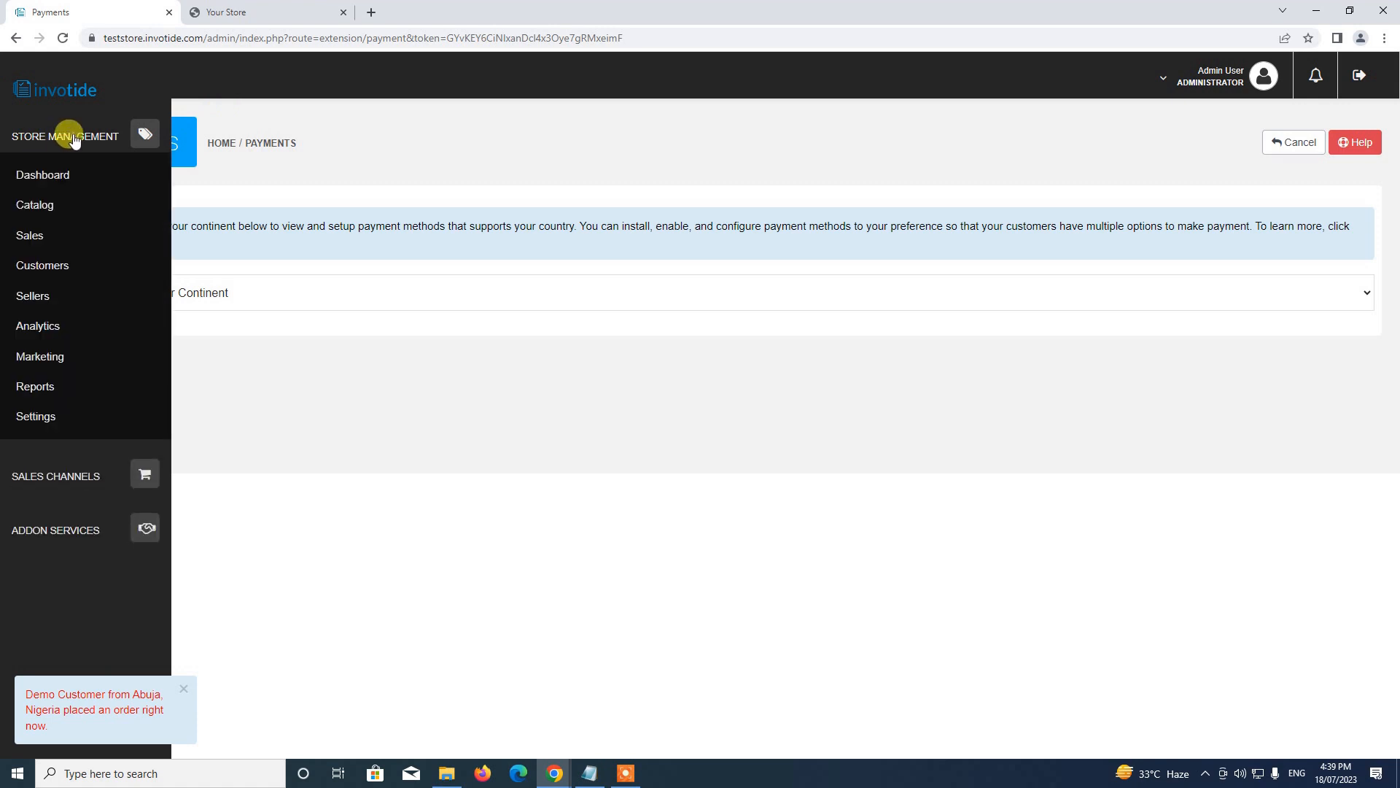
left_click(26, 237)
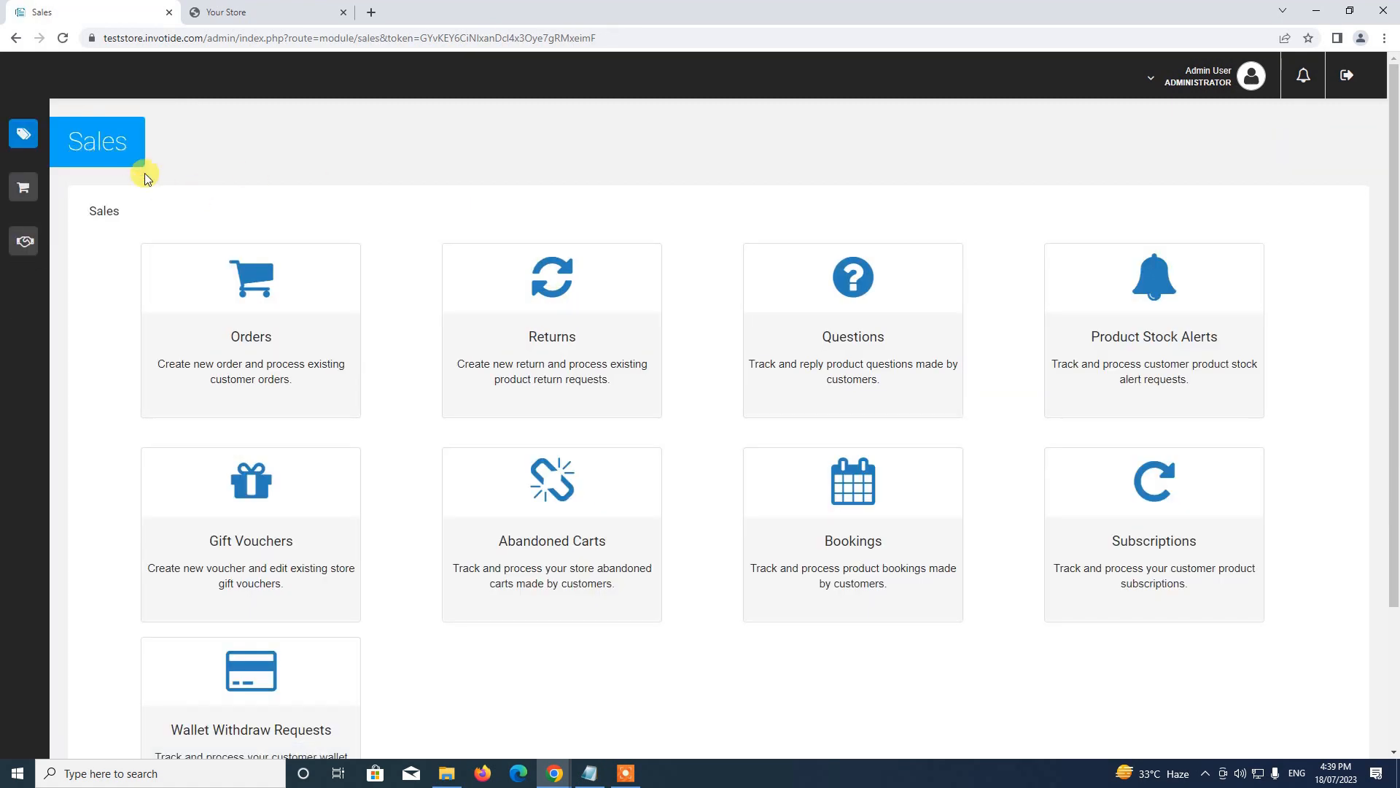
left_click(284, 341)
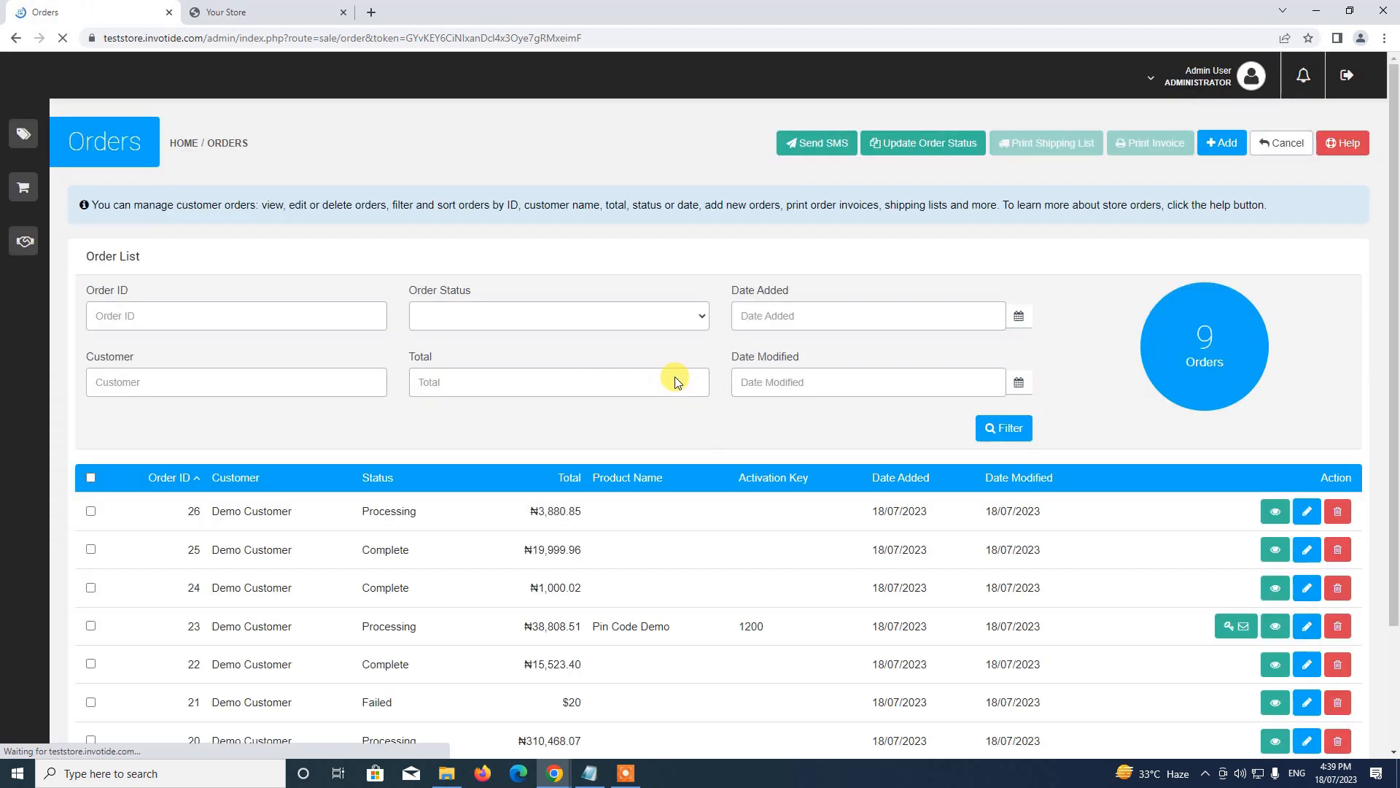
scroll(676, 377, "down", 2)
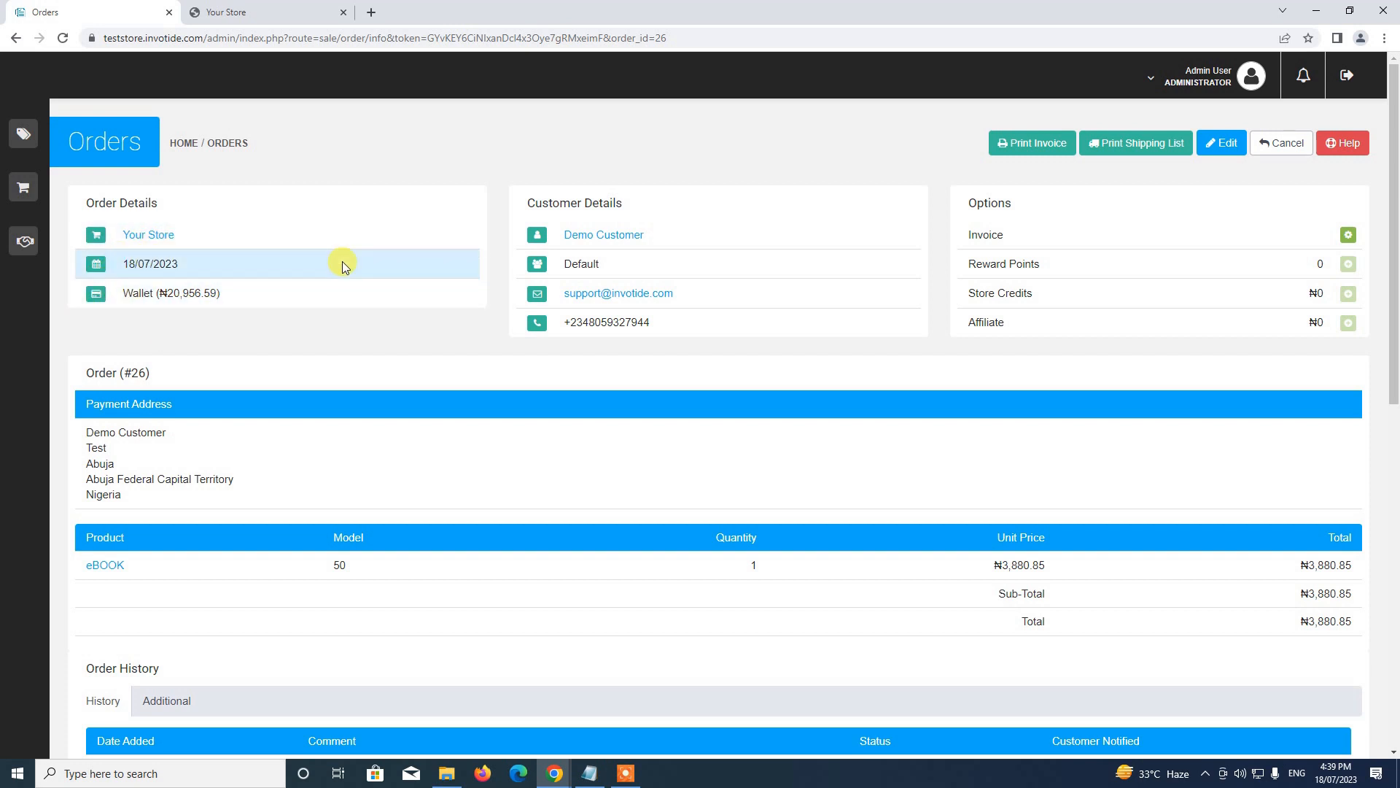
scroll(343, 252, "down", 8)
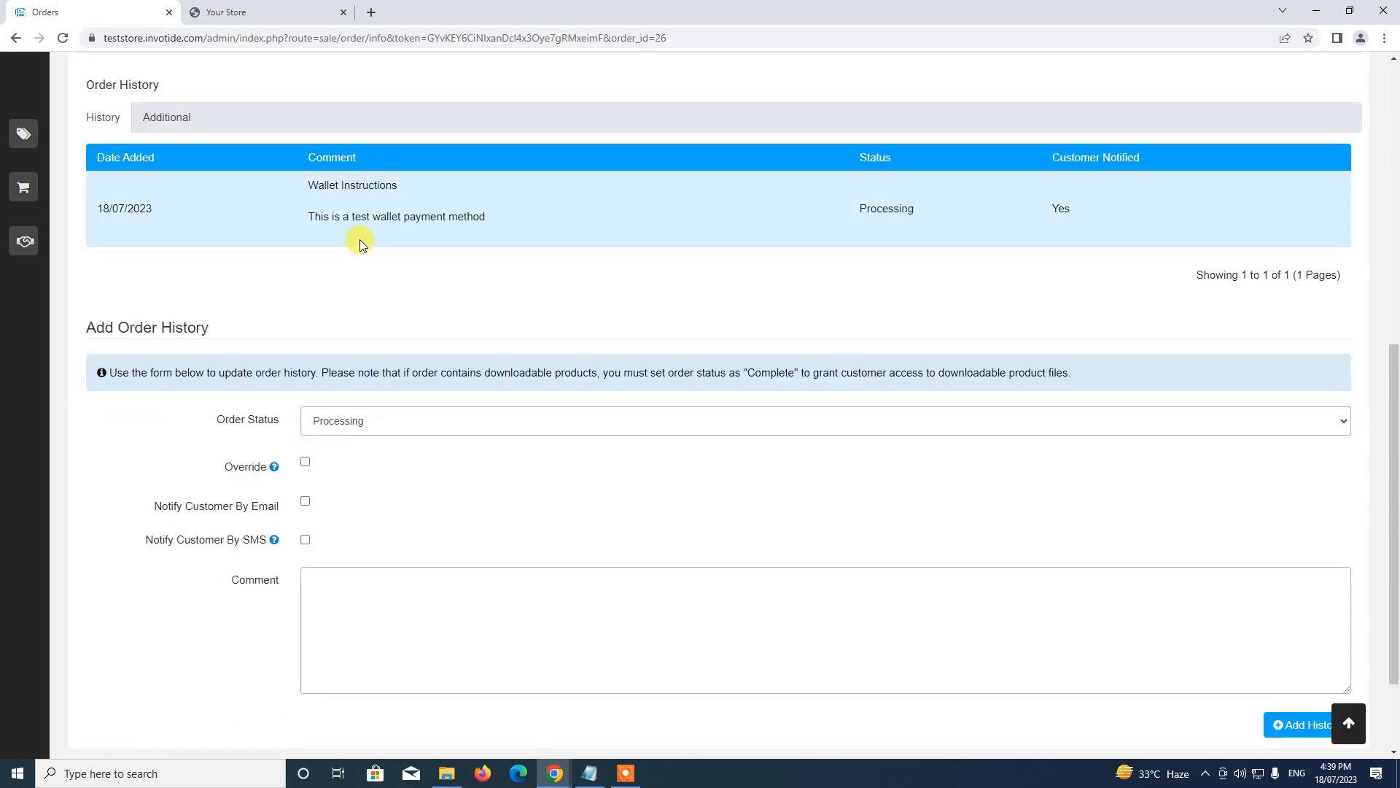
scroll(361, 240, "up", 8)
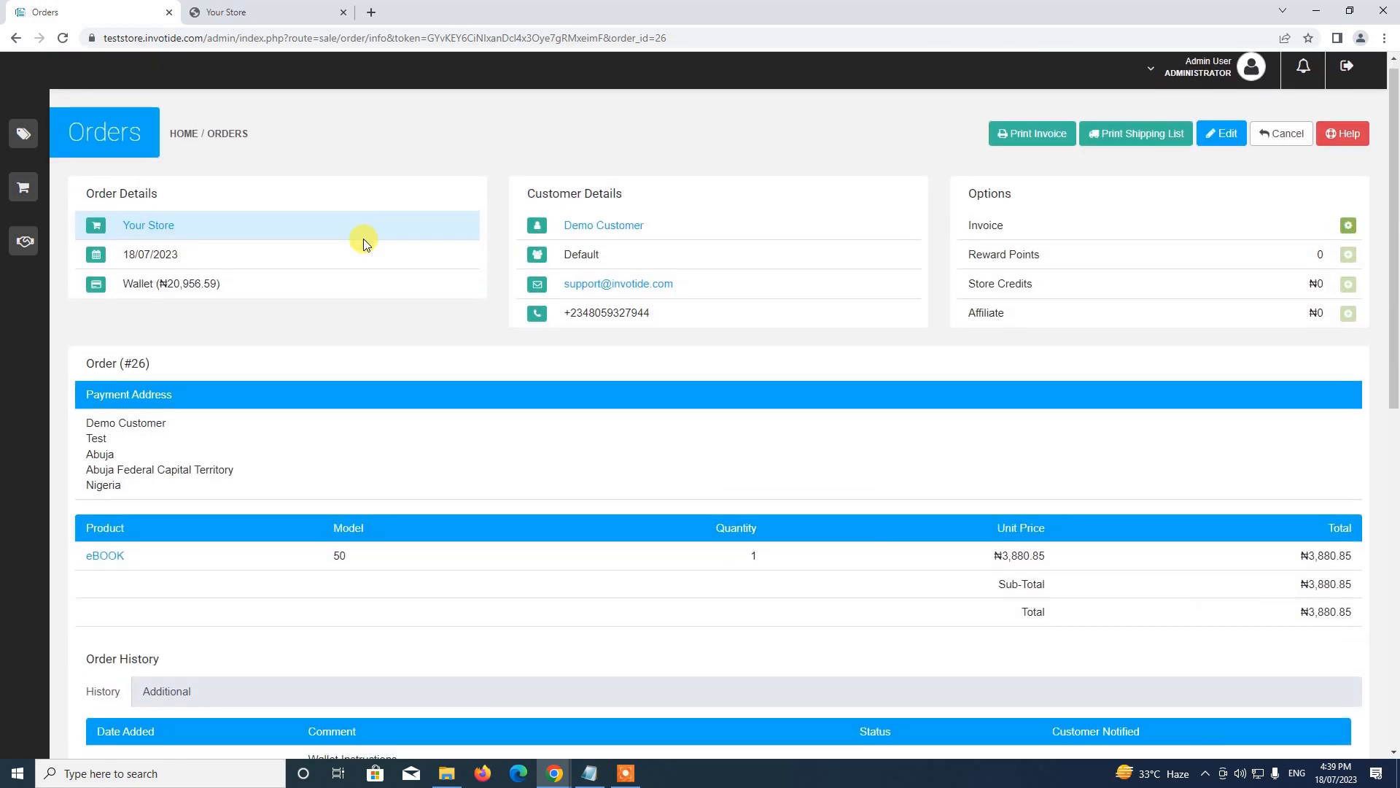
scroll(363, 238, "down", 5)
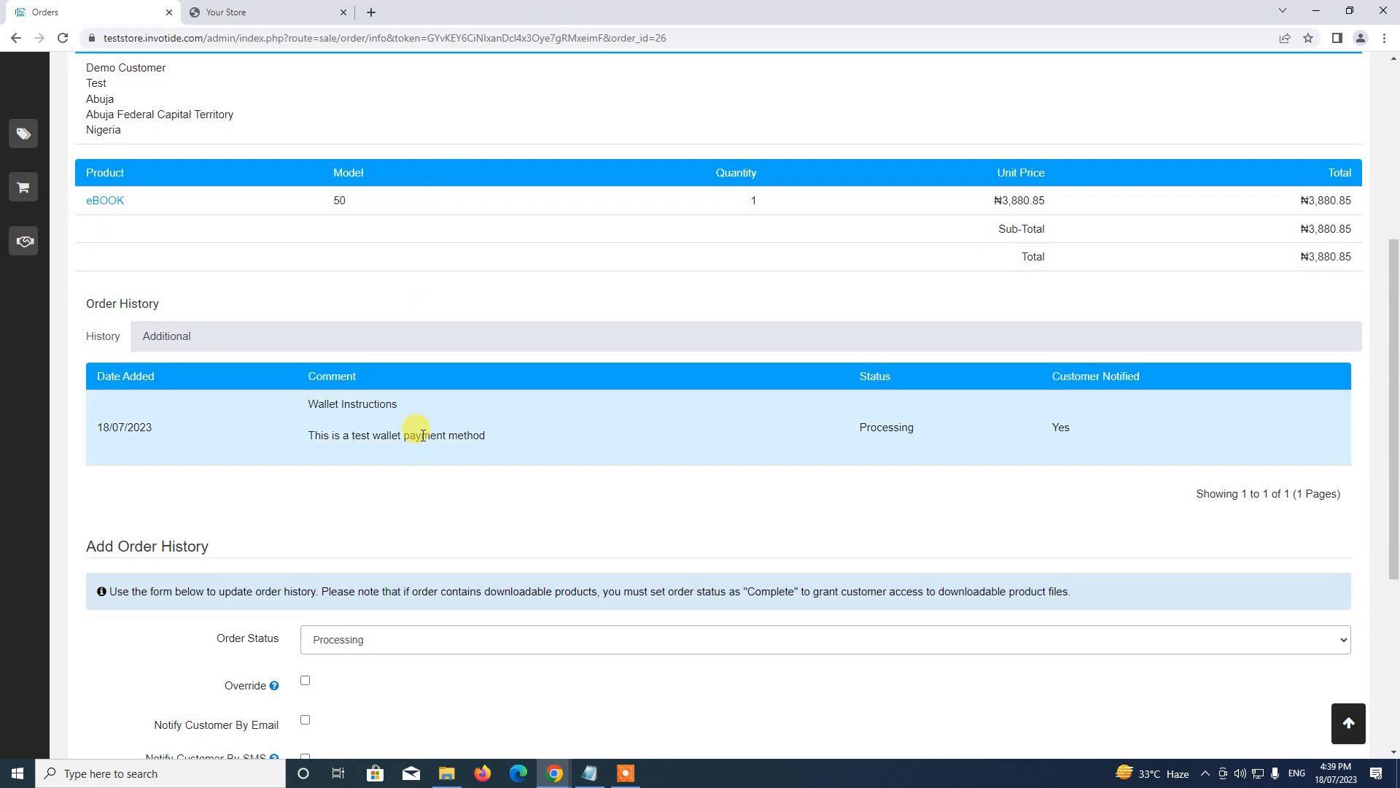
Add an order history entry with the status Complete to the eBOOK order paid by wallet
scroll(423, 435, "down", 3)
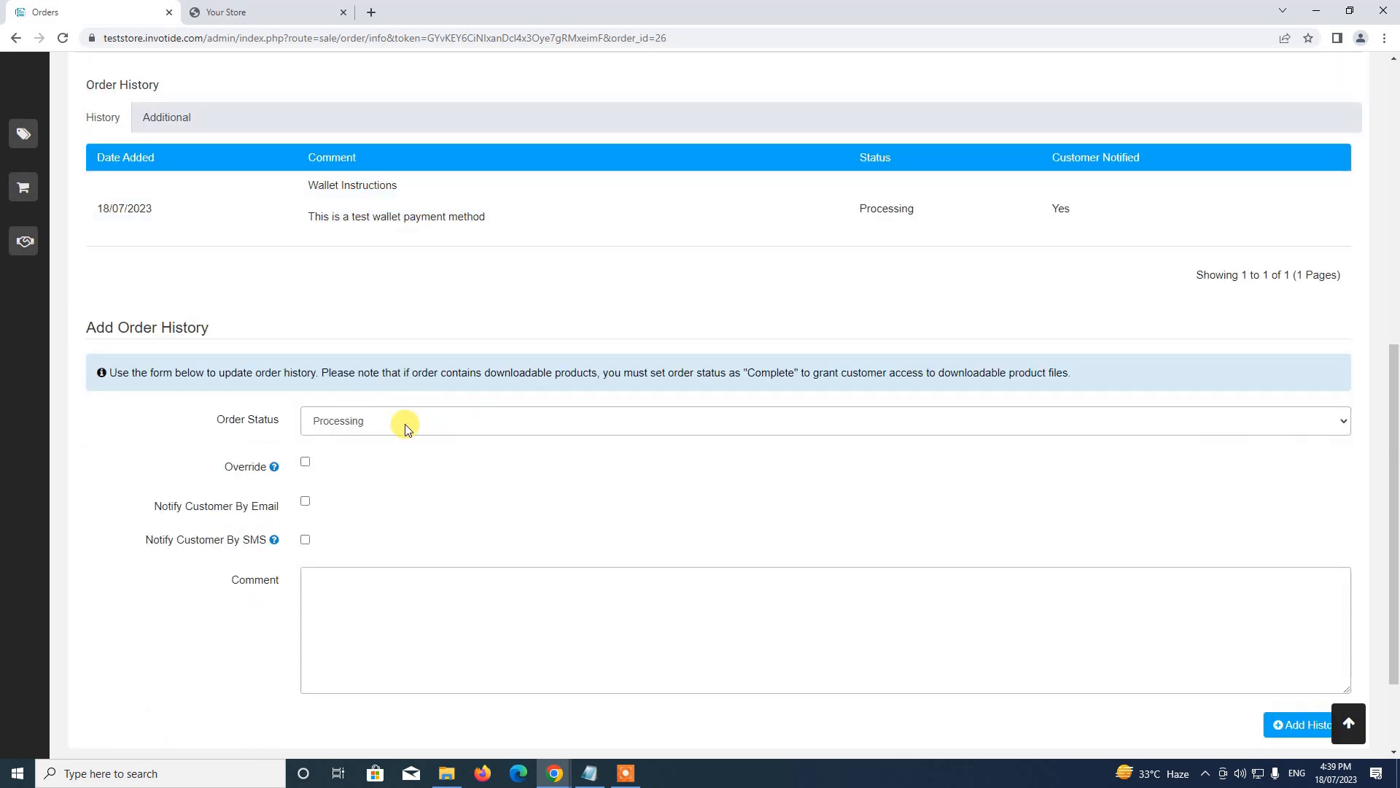
left_click(406, 429)
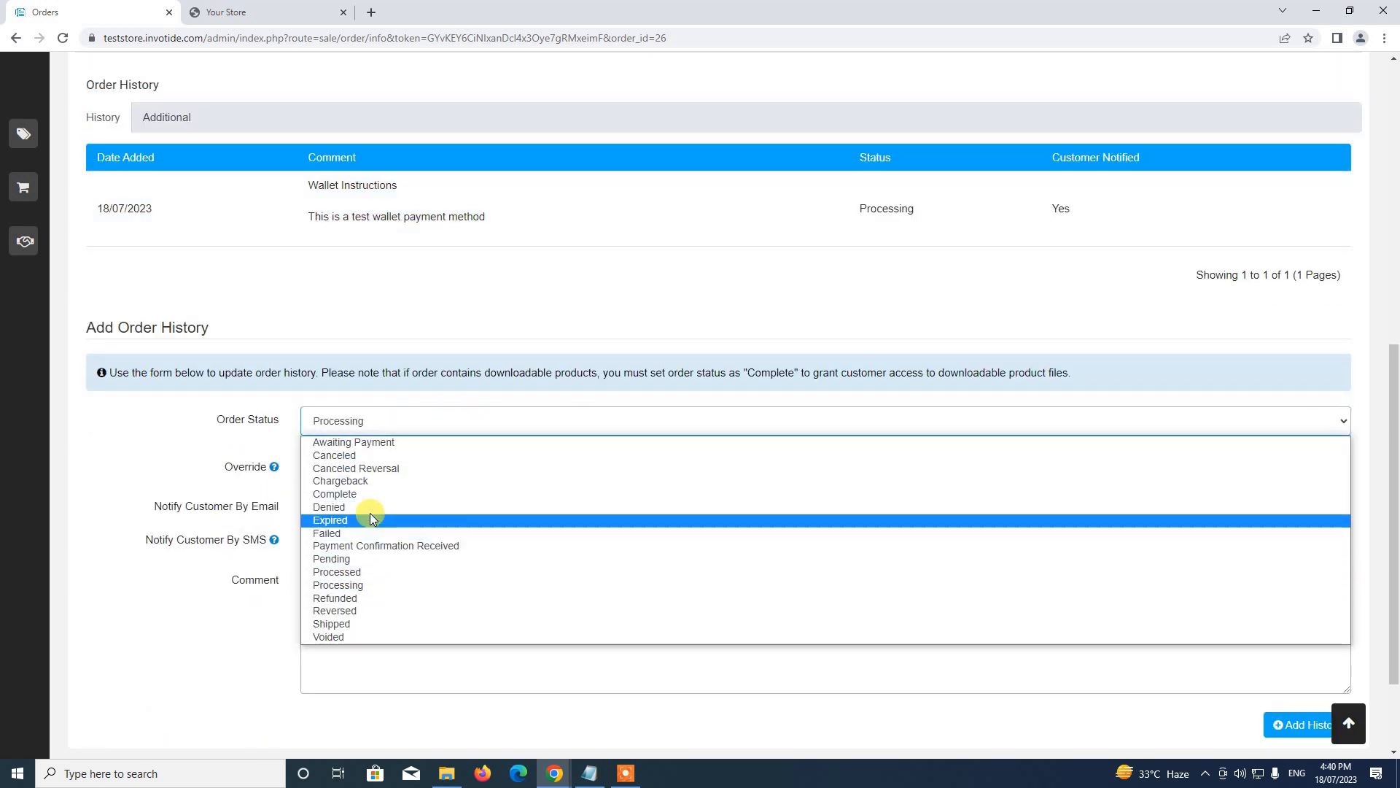
left_click(368, 494)
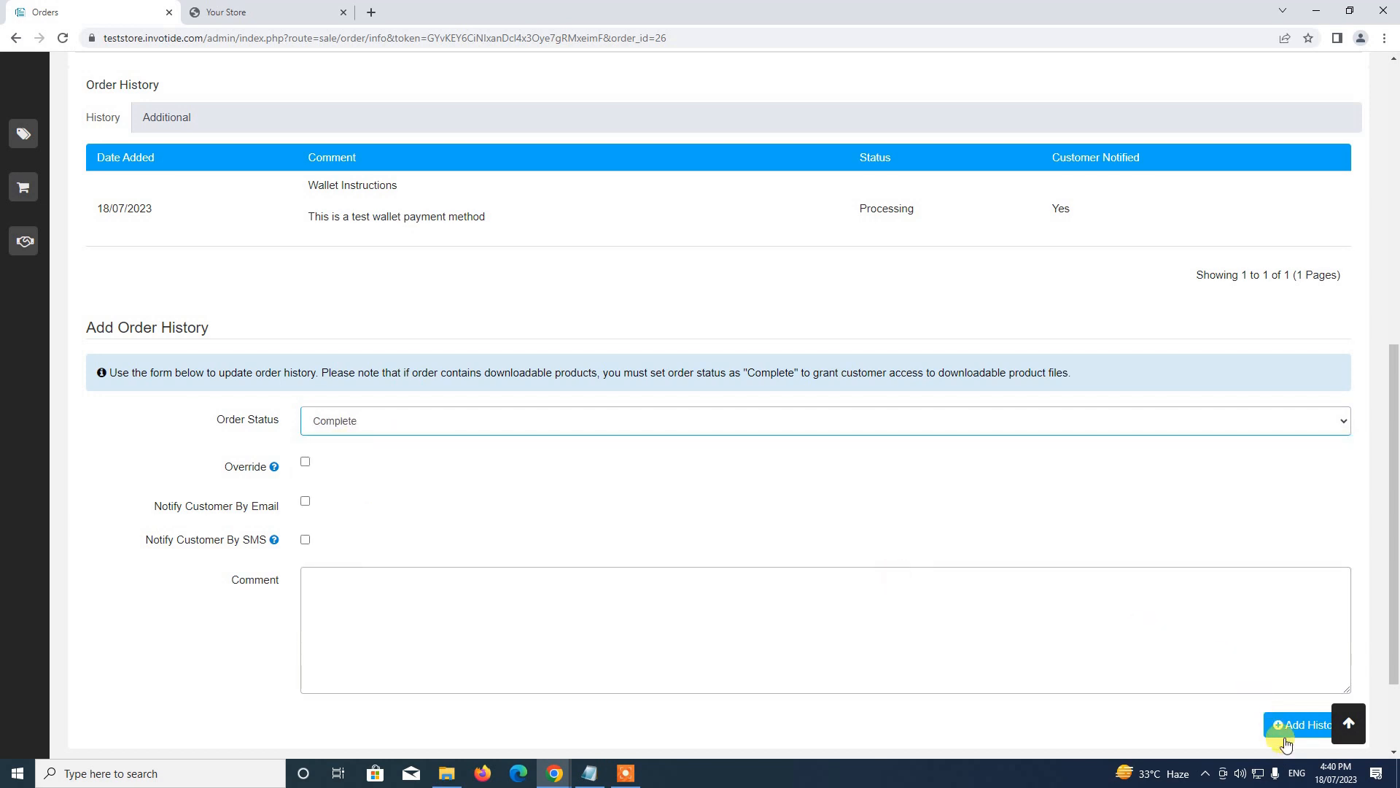
scroll(1273, 693, "down", 2)
left_click(1306, 601)
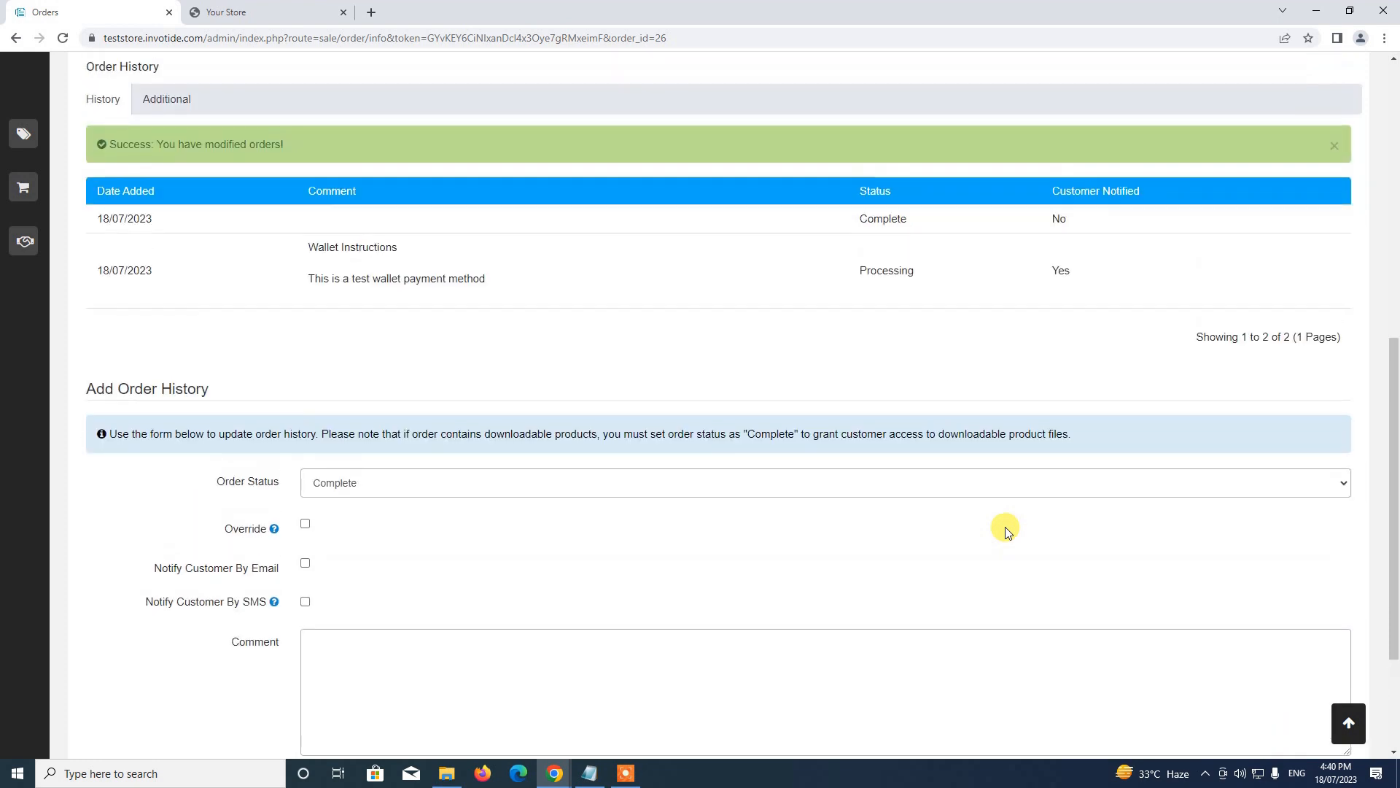
scroll(375, 302, "up", 2)
scroll(434, 334, "up", 4)
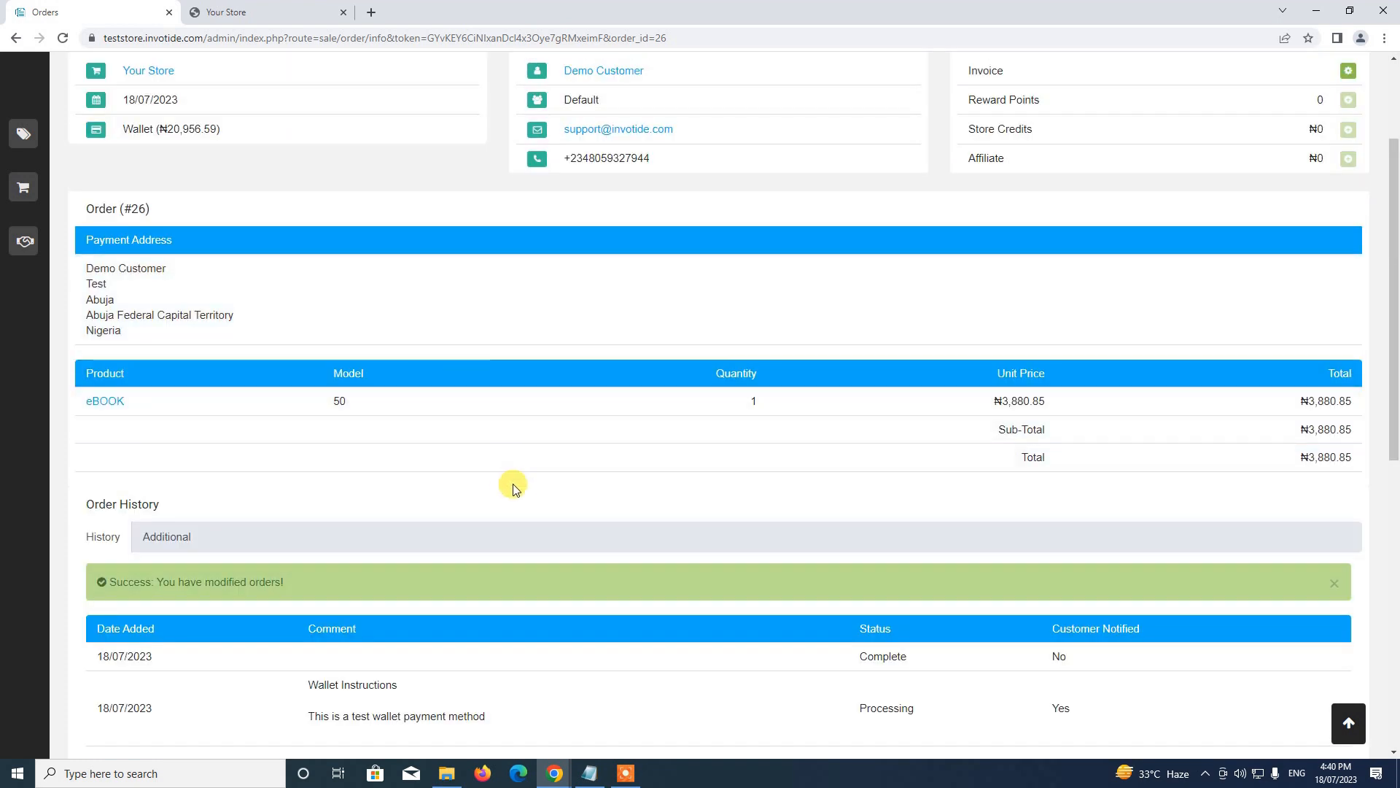
Switch to the storefront, open the wallet transactions from the customer's account, and check the purchase debit and the available balance
left_click(259, 7)
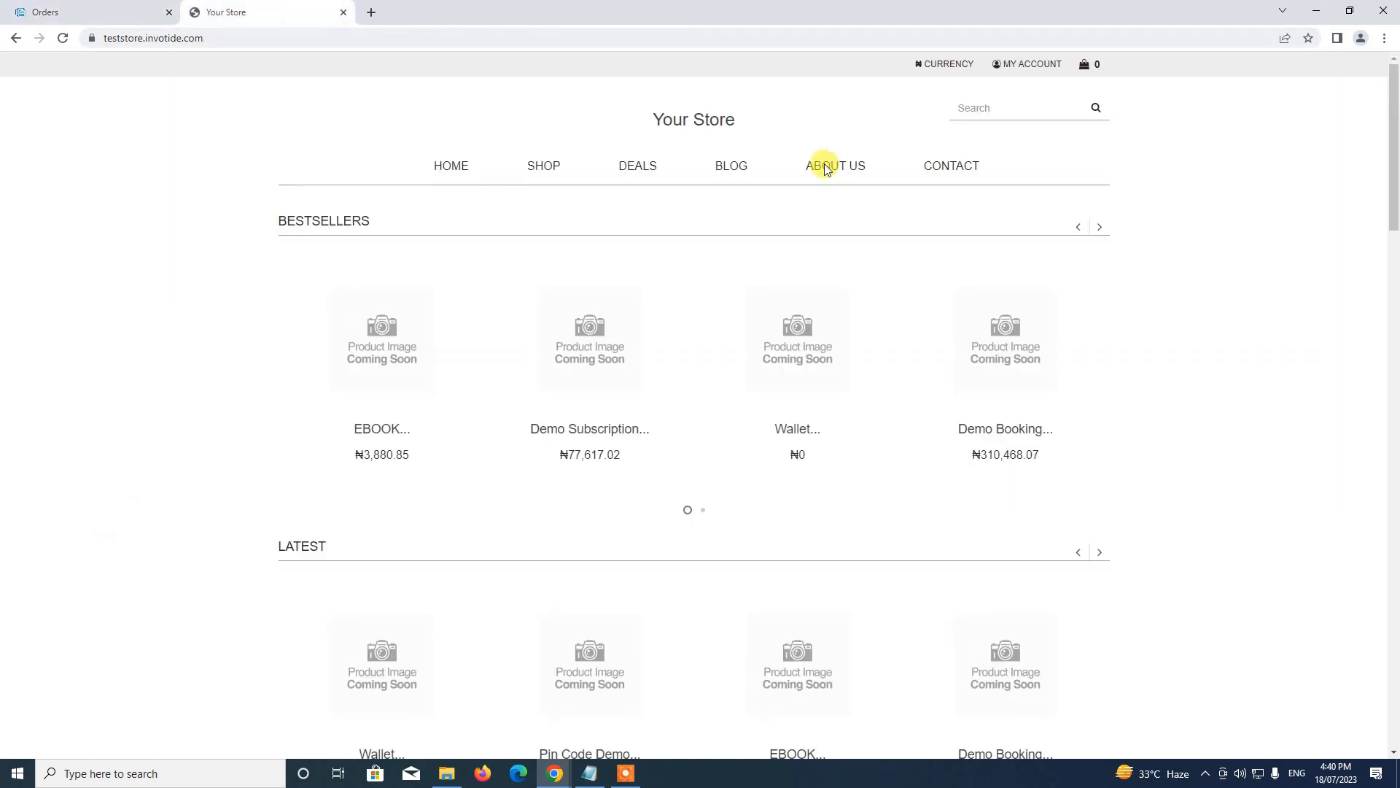
left_click(1030, 67)
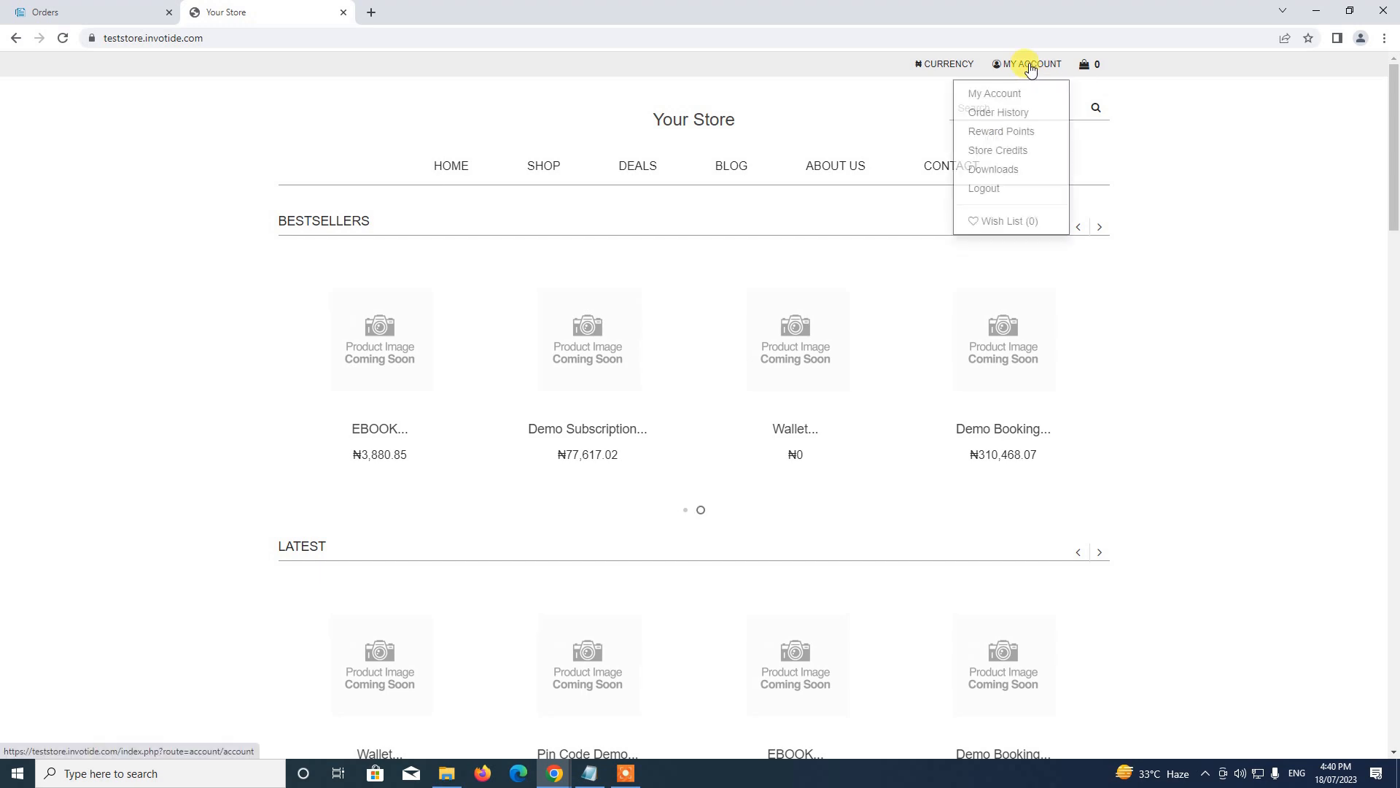
left_click(1003, 91)
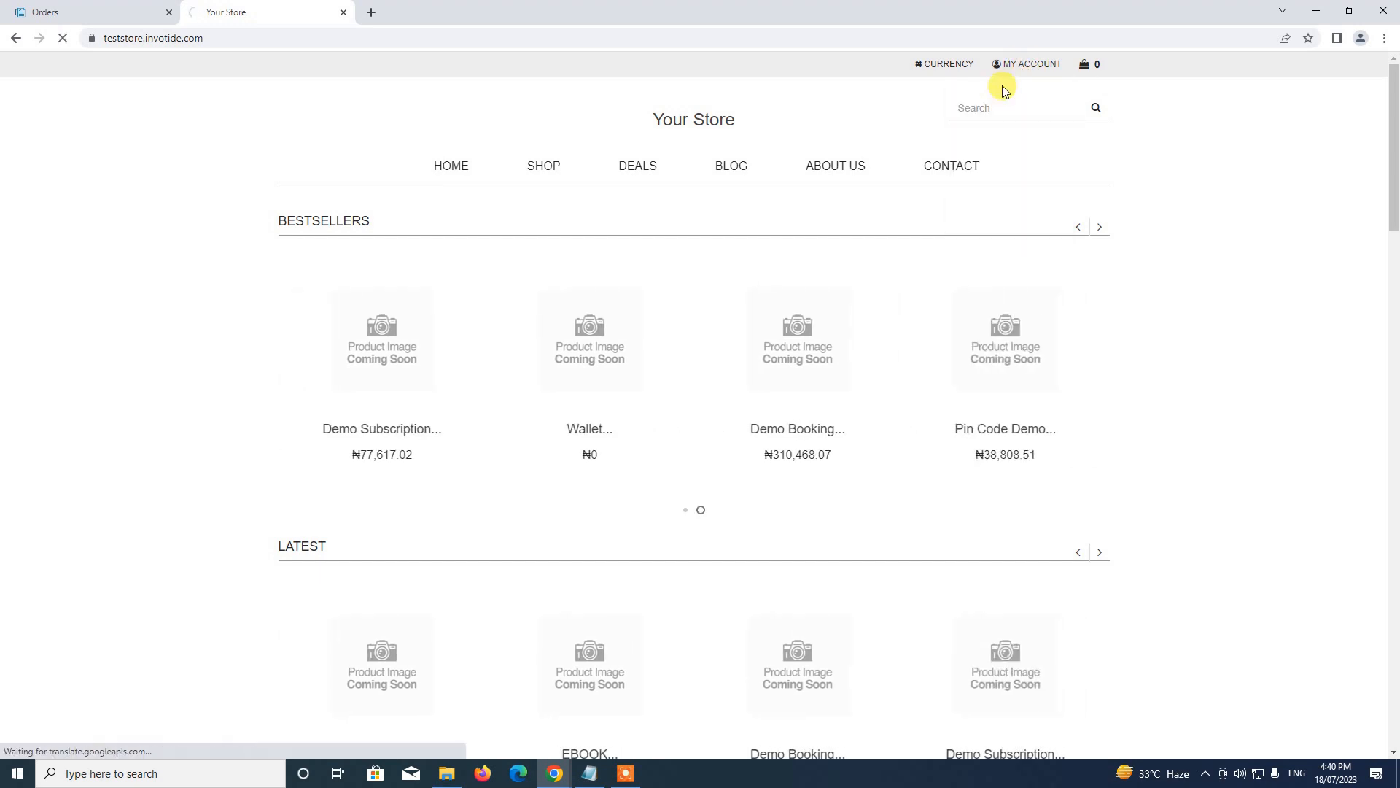
scroll(898, 156, "down", 4)
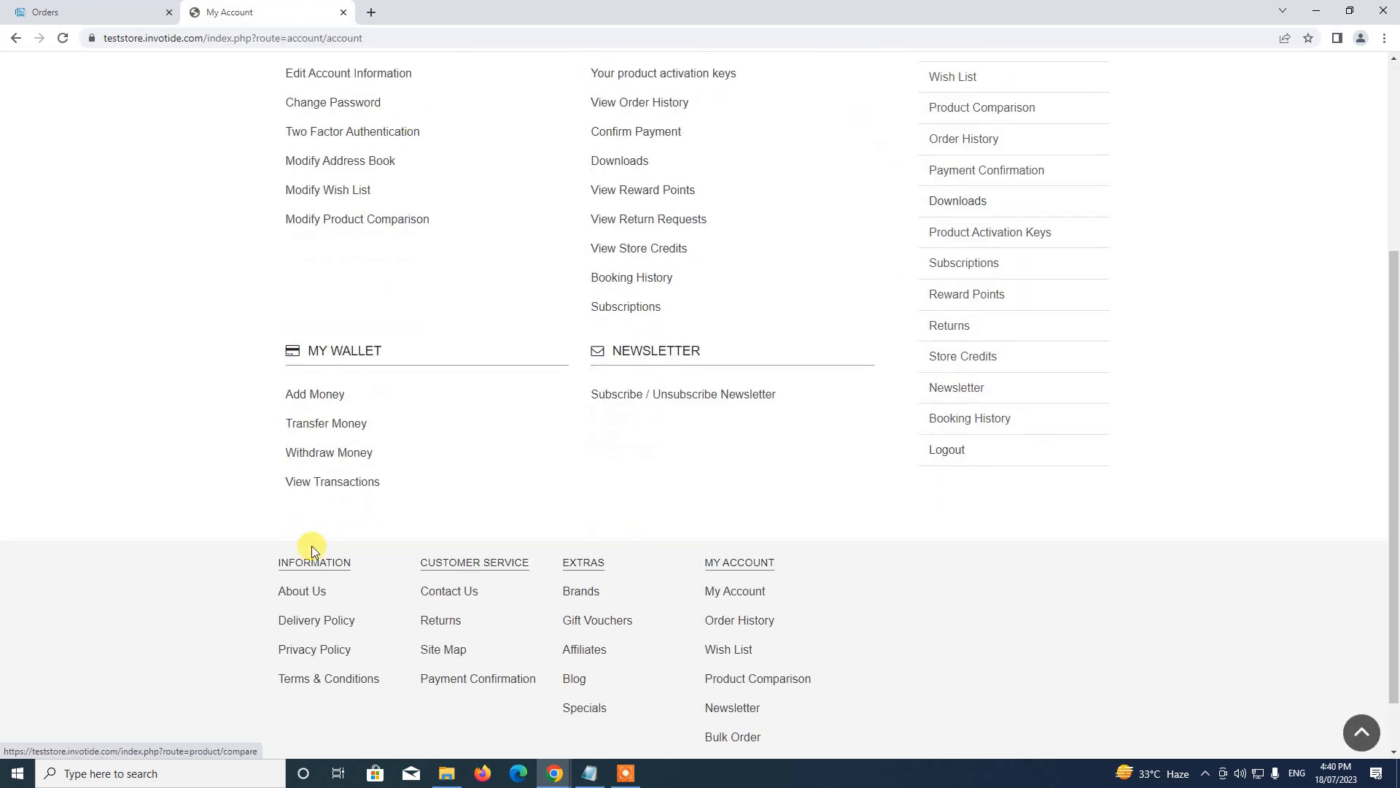
left_click(356, 481)
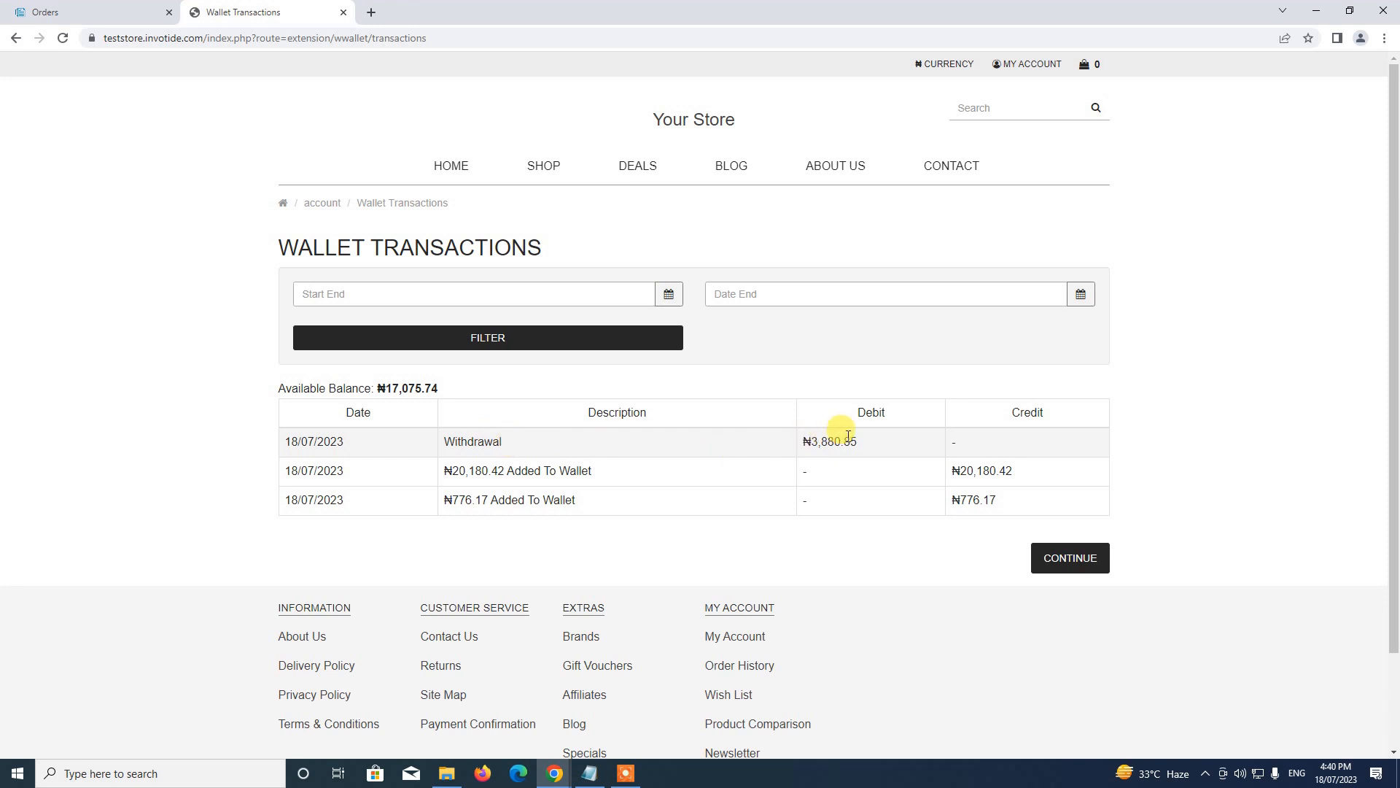
left_click_drag(811, 442, 864, 445)
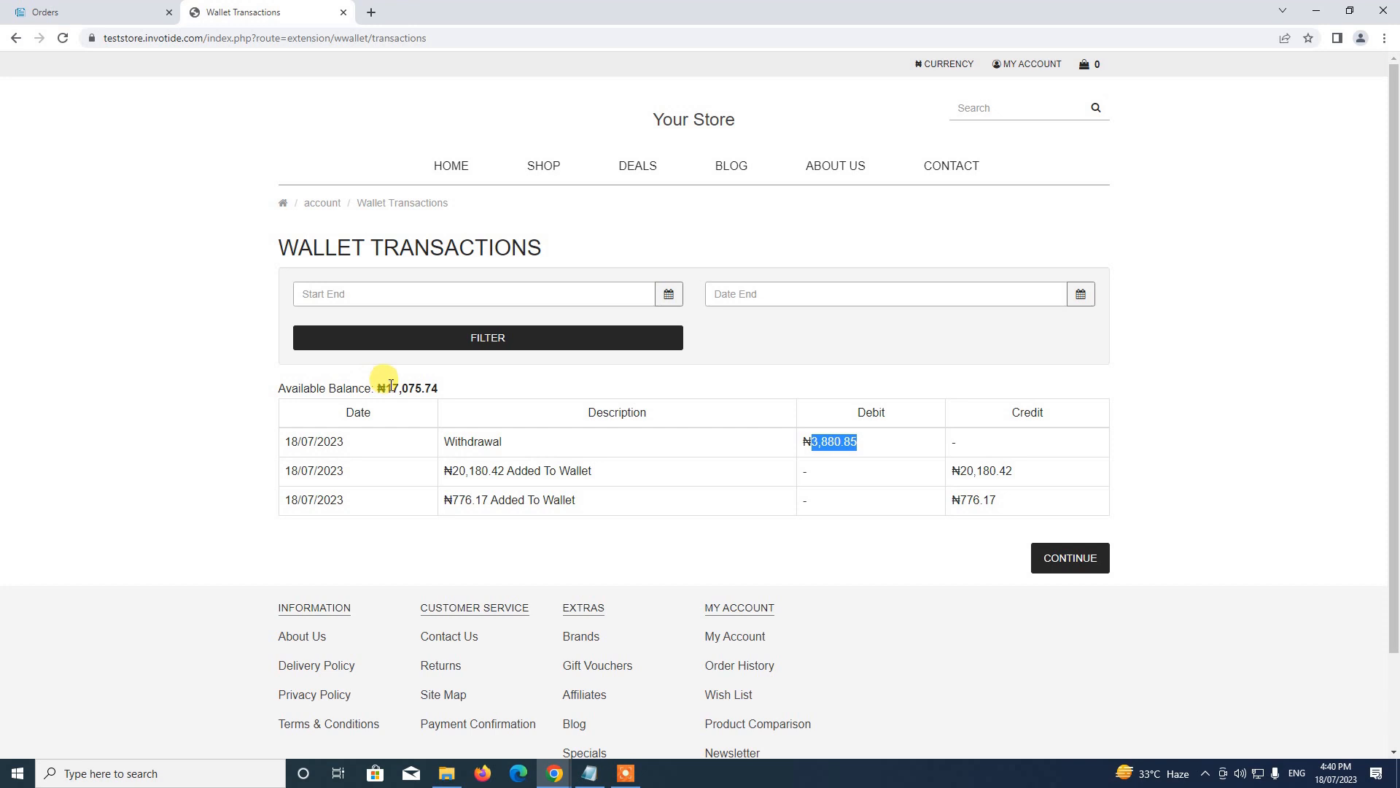
left_click_drag(386, 389, 453, 392)
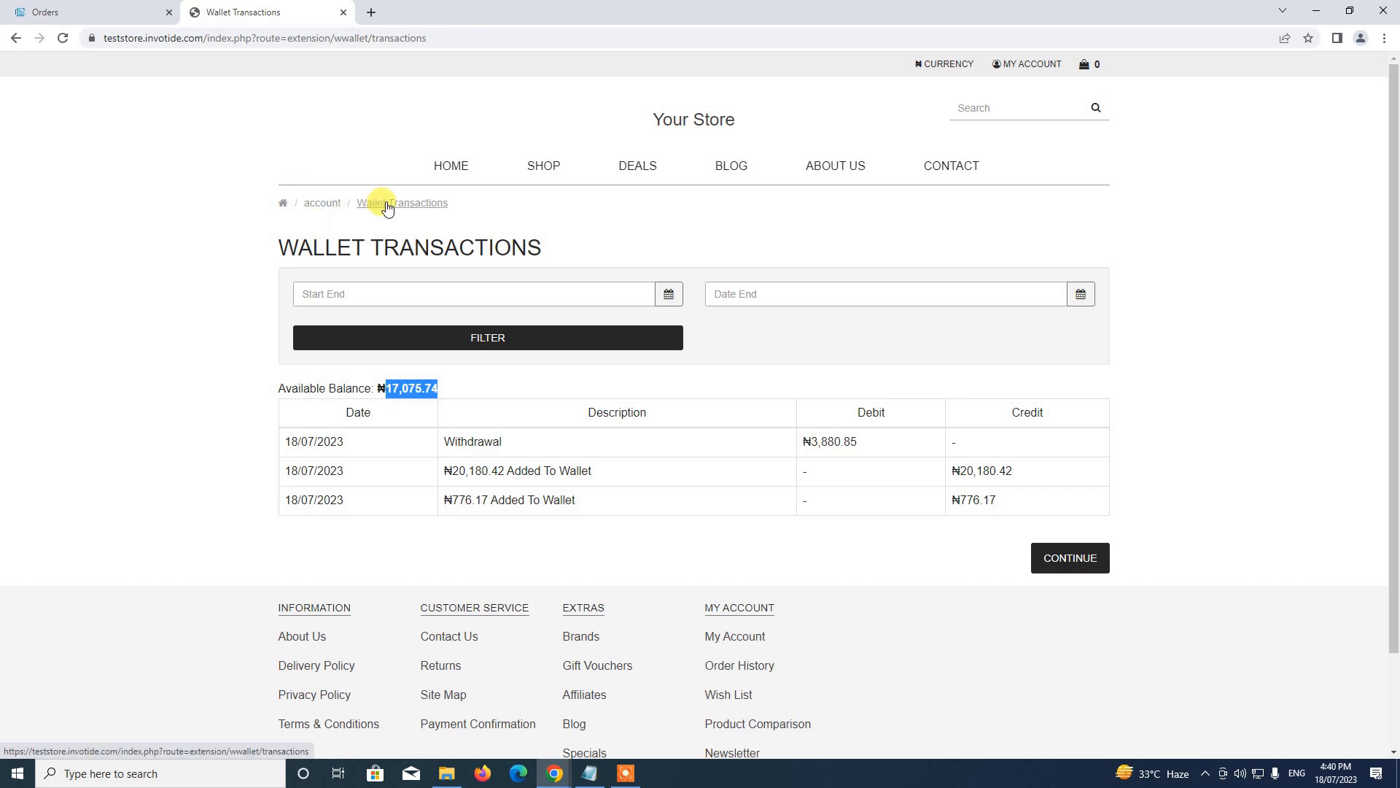
Leave the wallet transactions, close the storefront and open the admin dashboard from Store Management
left_click(322, 203)
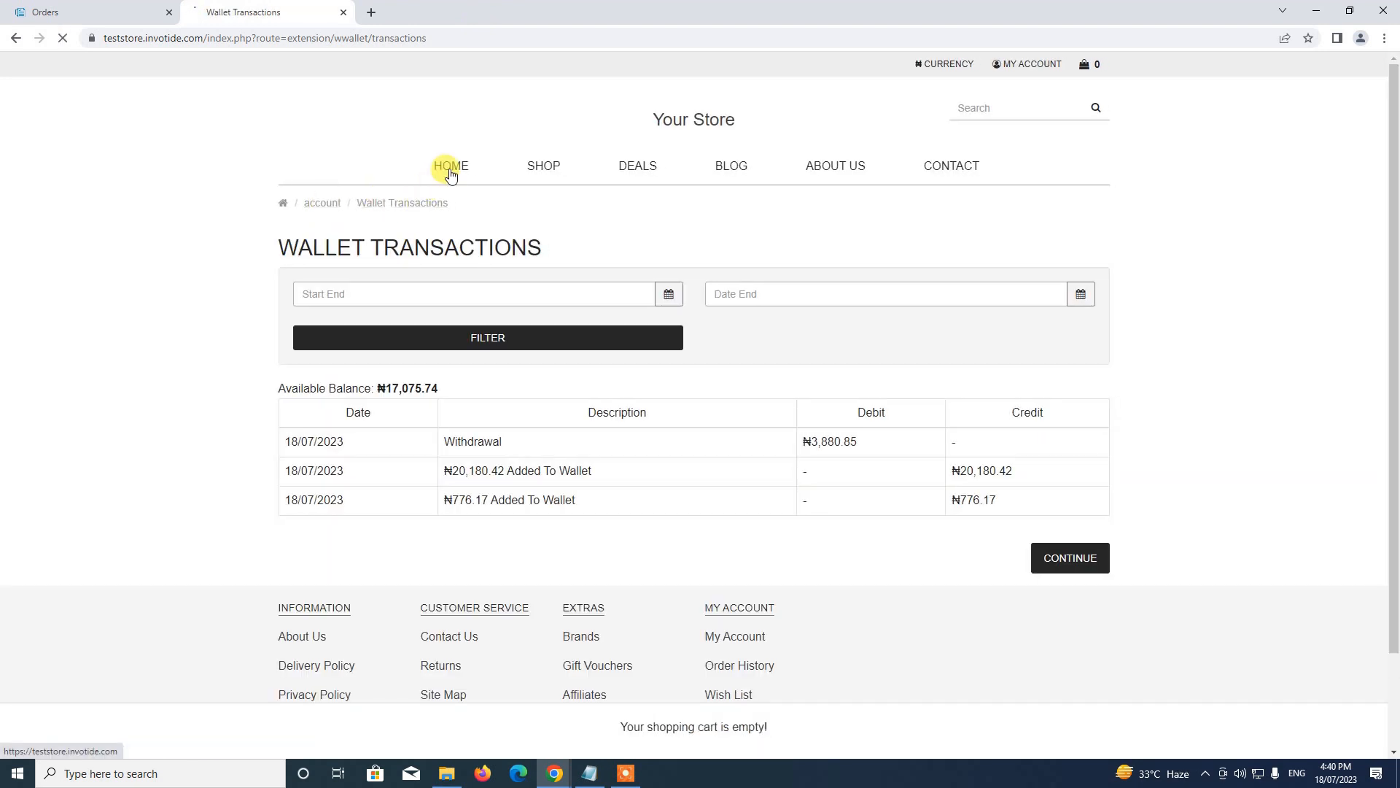
mouse_move(548, 198)
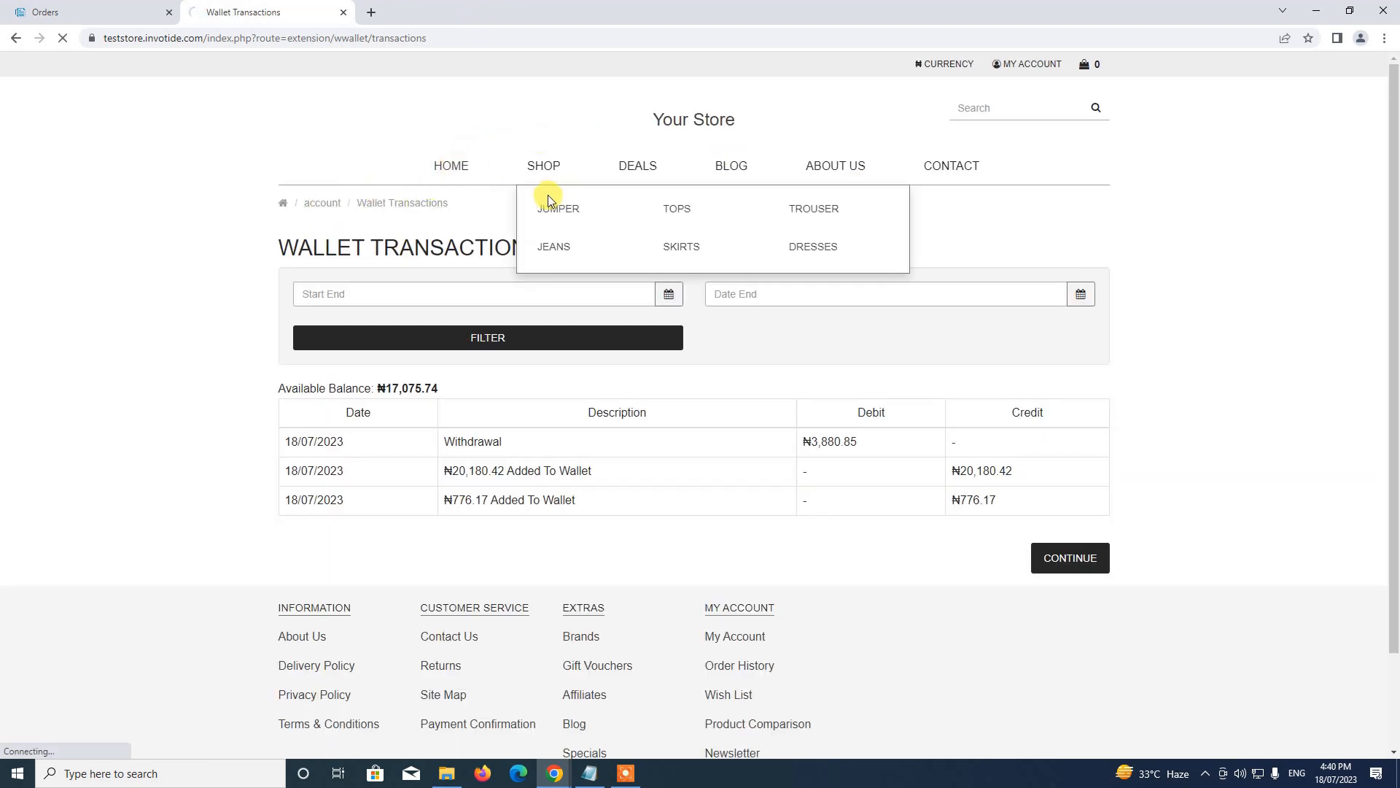
left_click(343, 14)
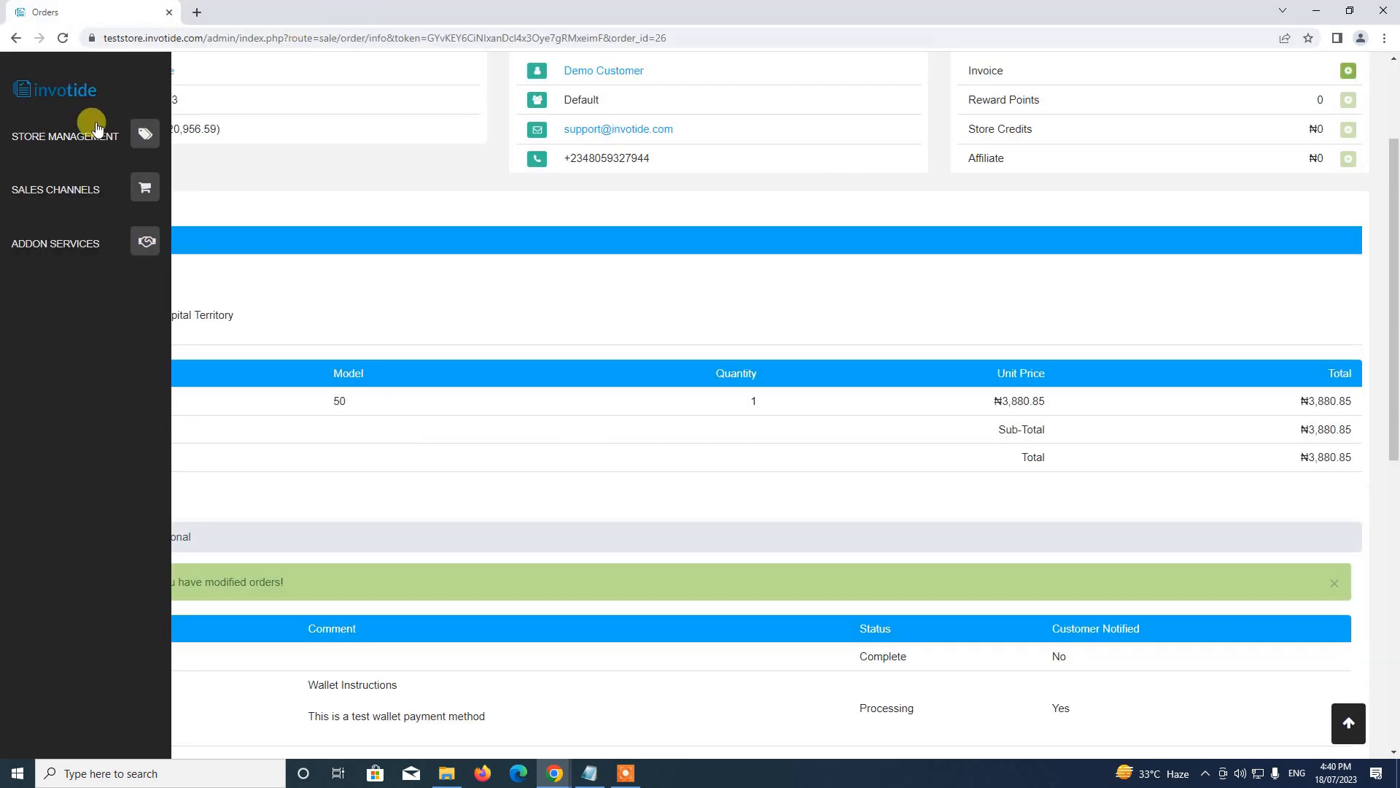
left_click(138, 133)
left_click(48, 174)
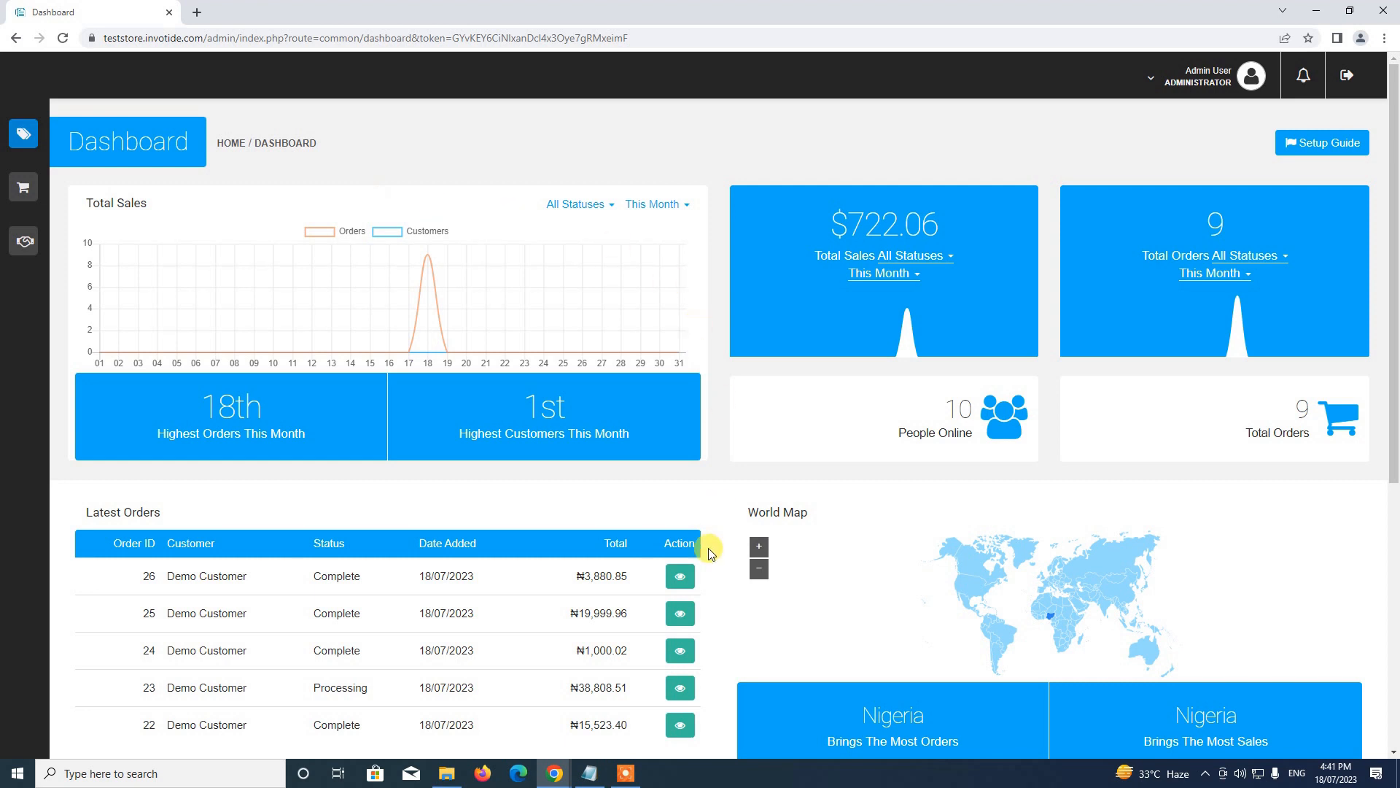
left_click(628, 775)
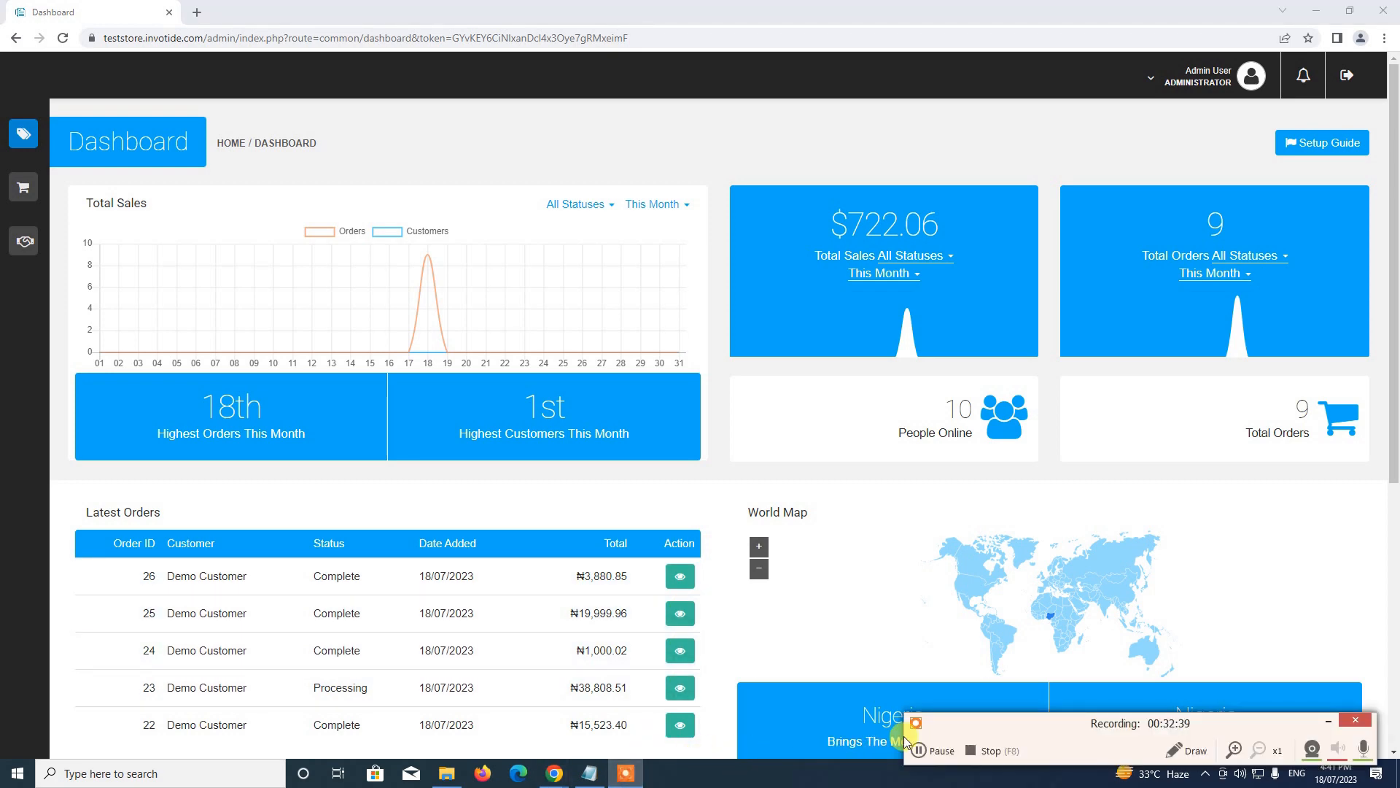